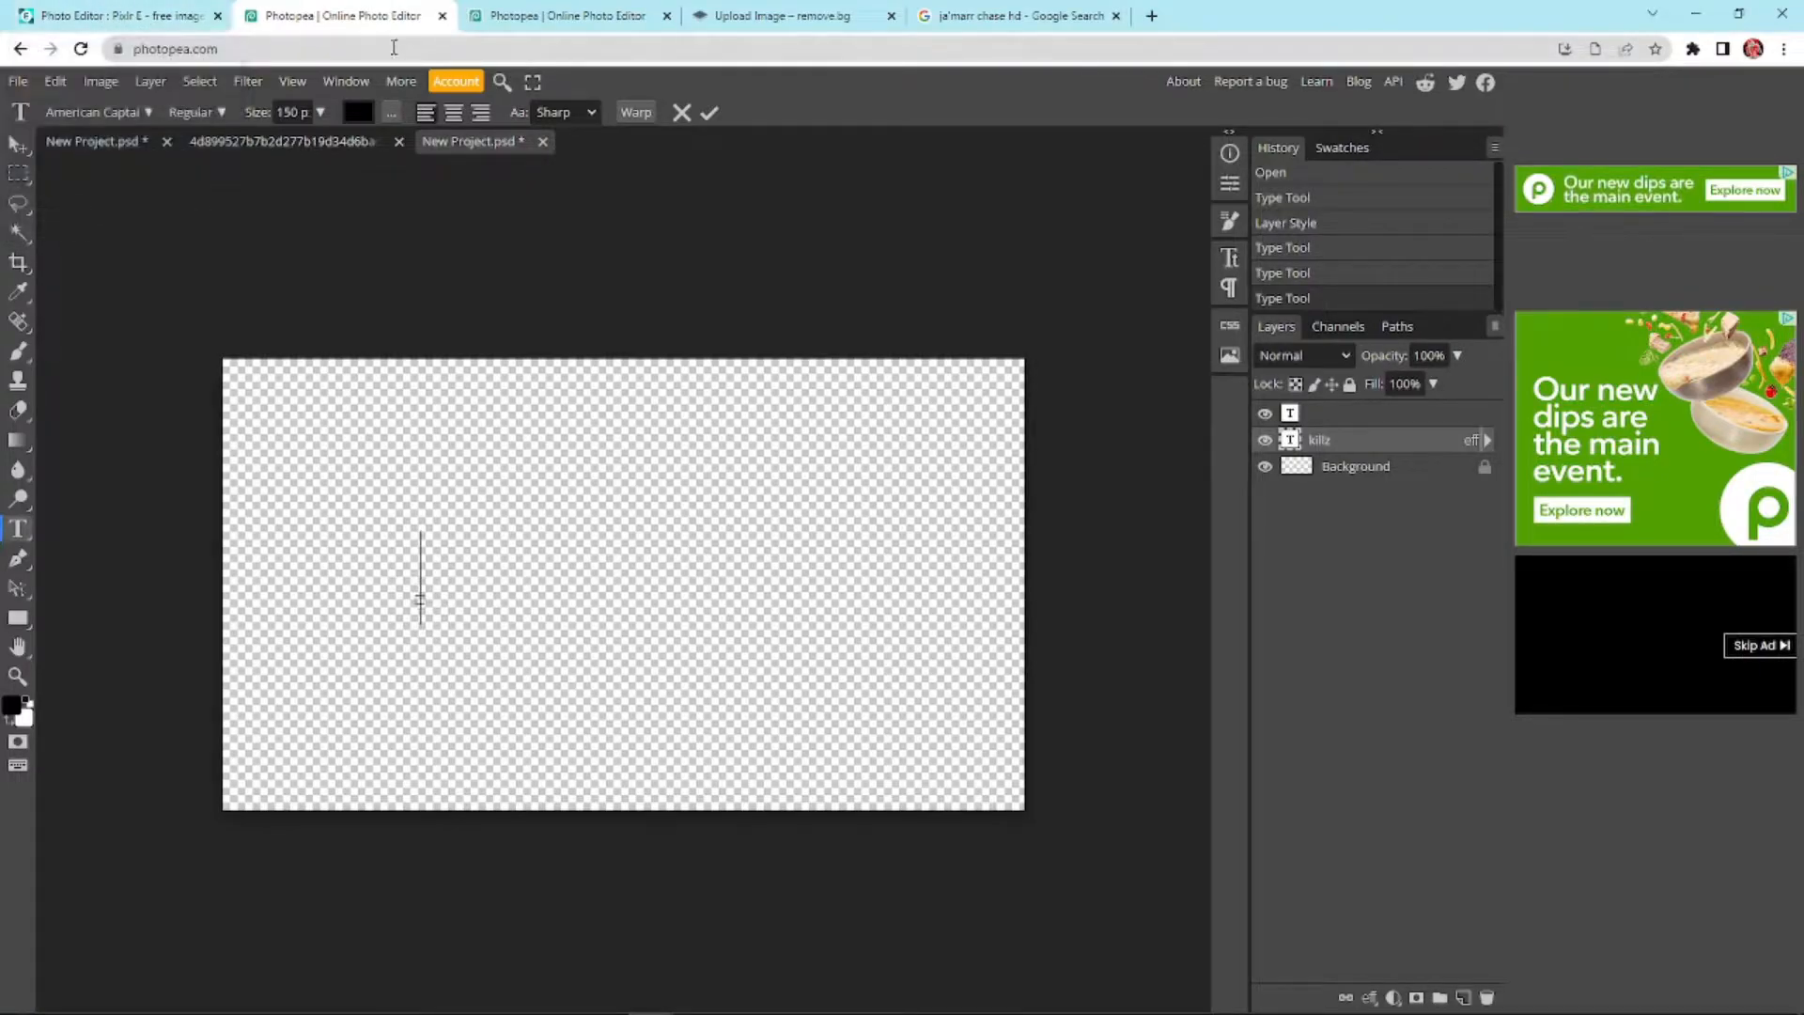
click(153, 26)
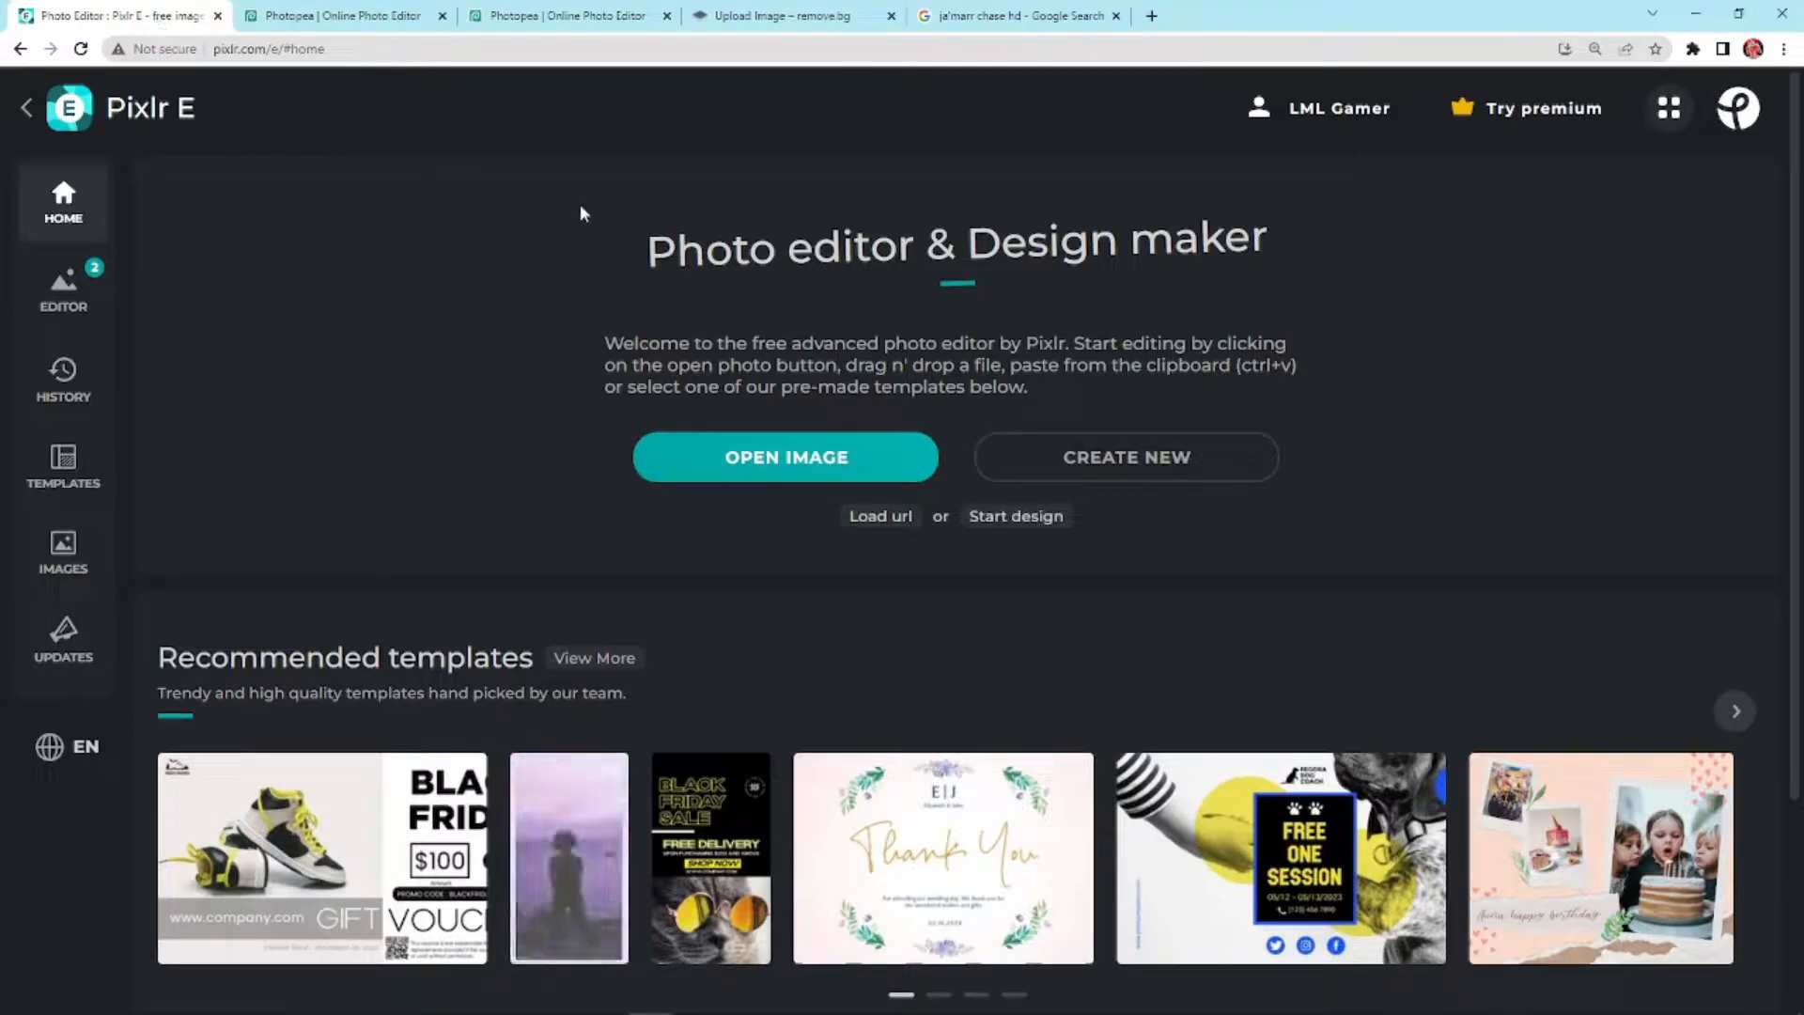
click(863, 18)
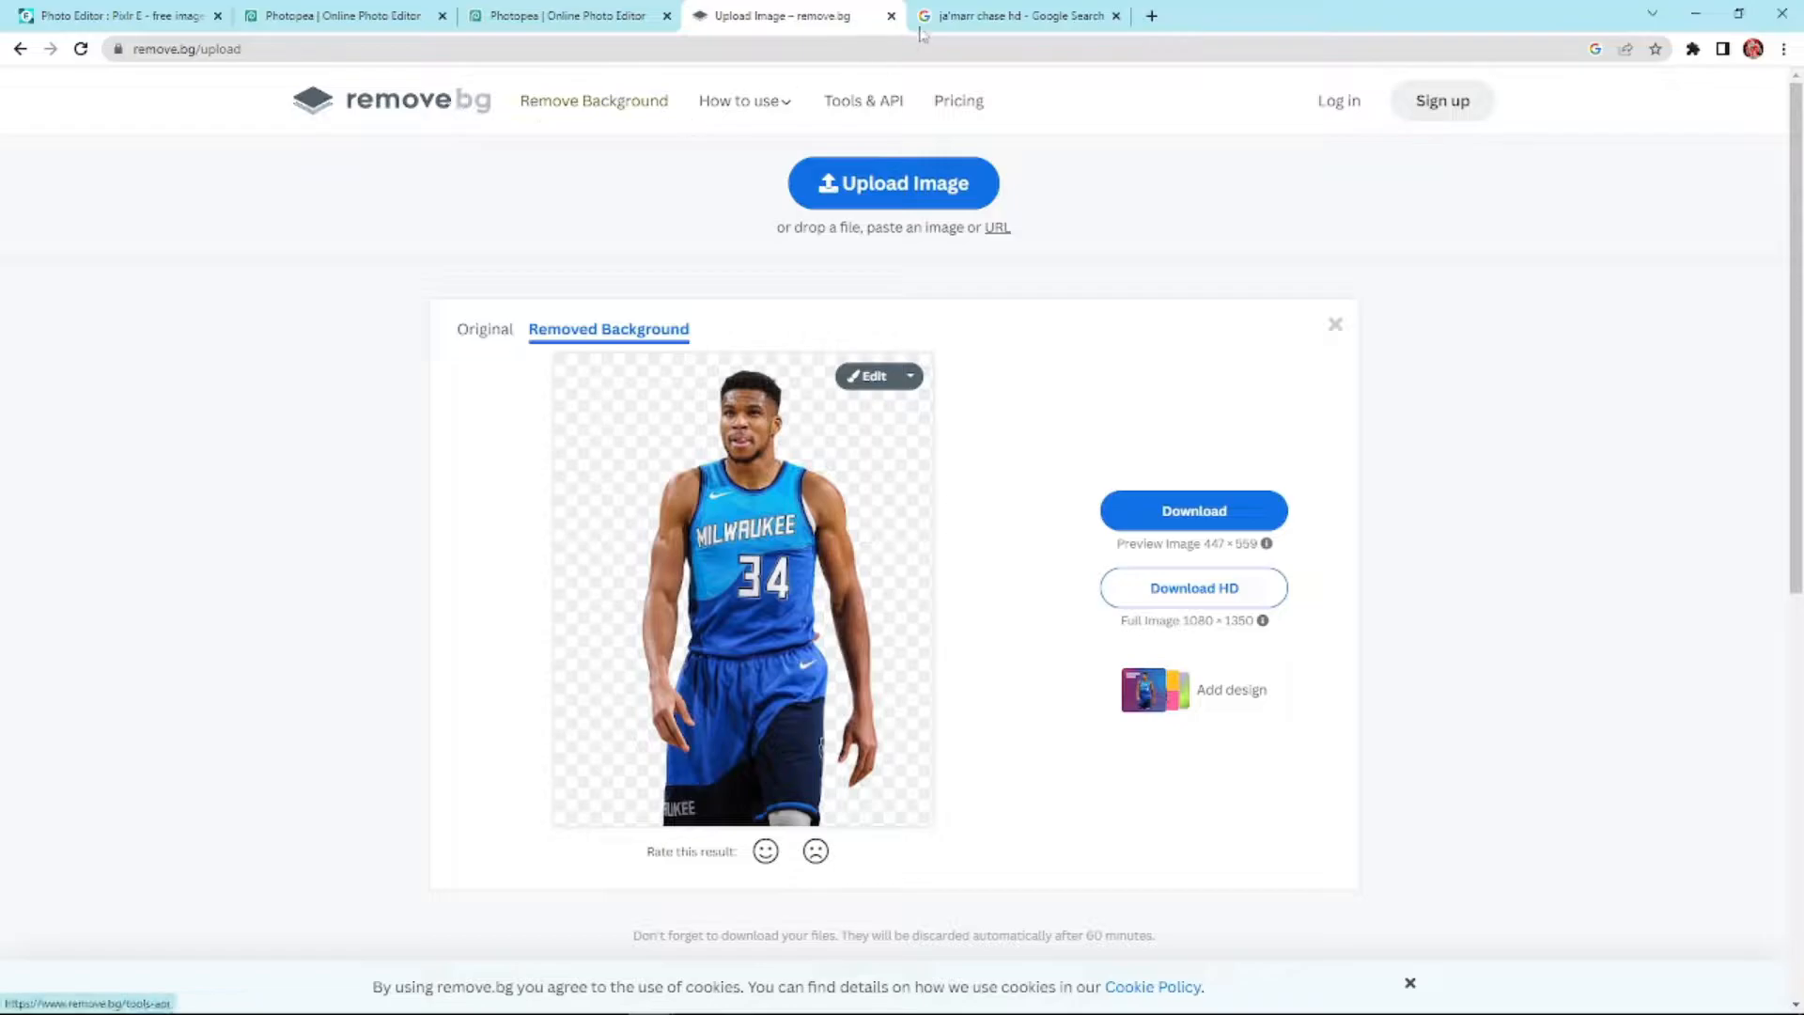
click(1010, 16)
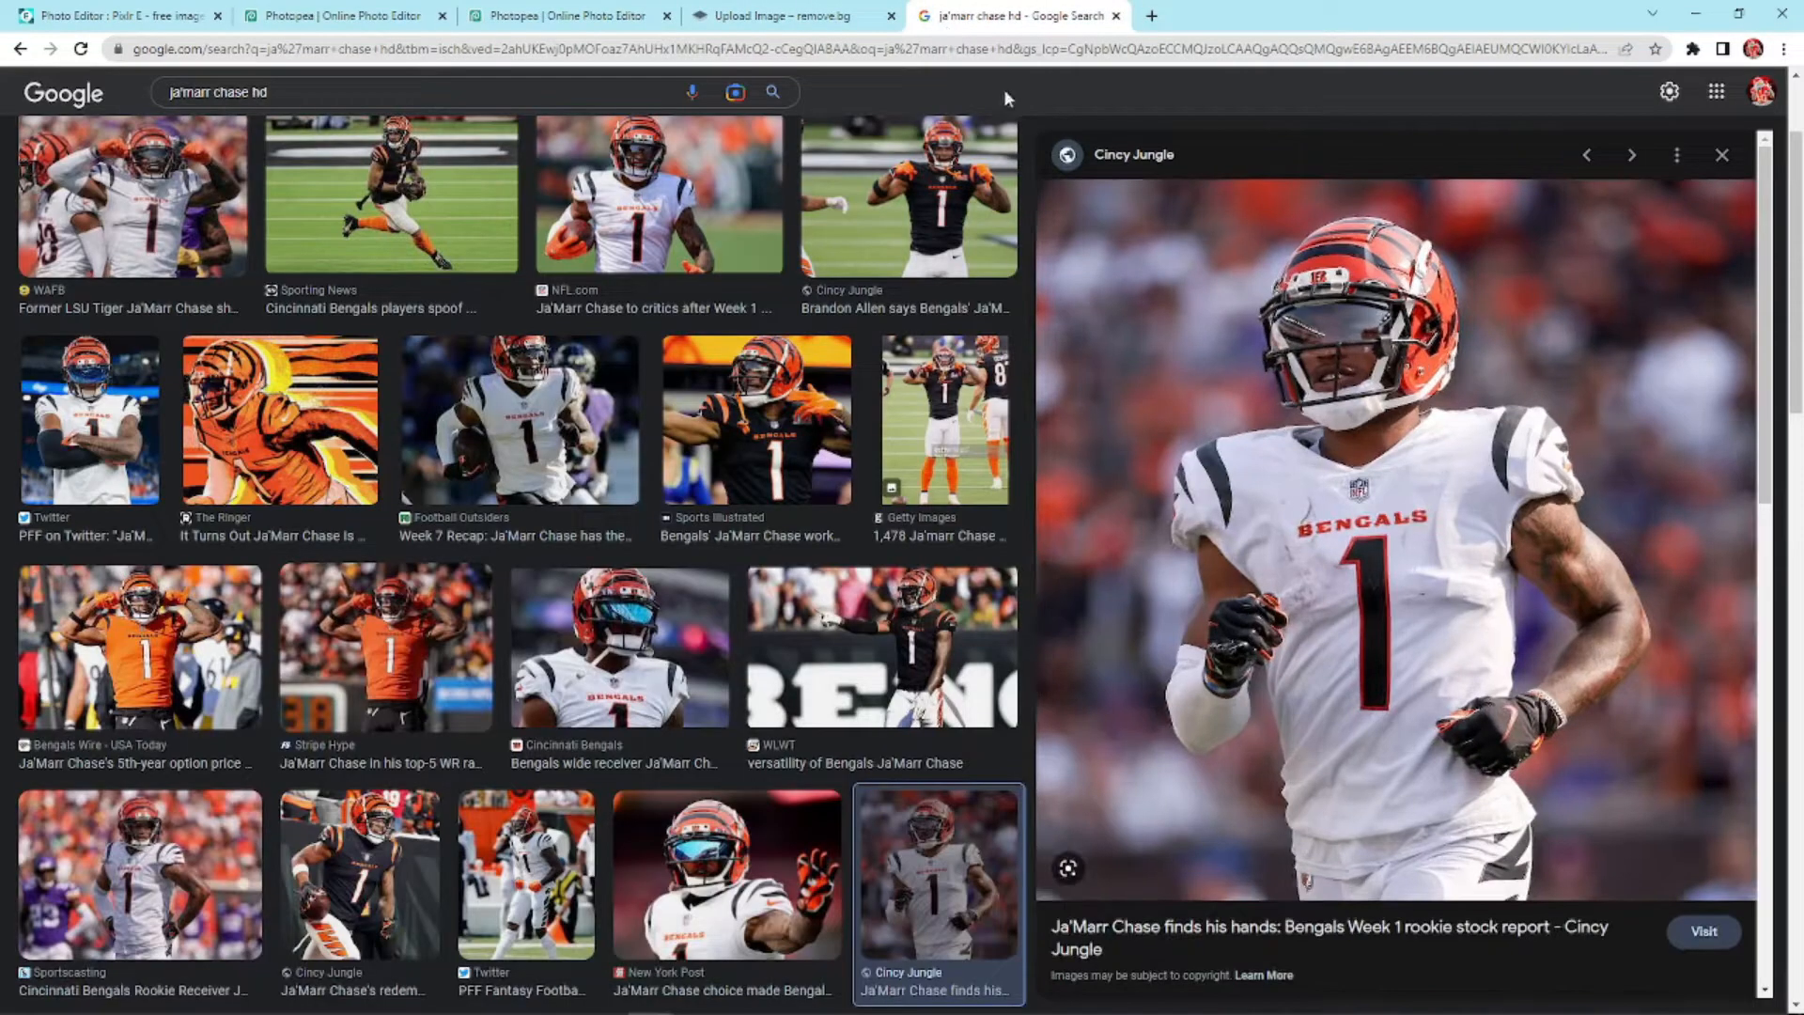
Switch to the empty Photopea tab and create a 1280 × 720 pixel project with a white background
click(556, 19)
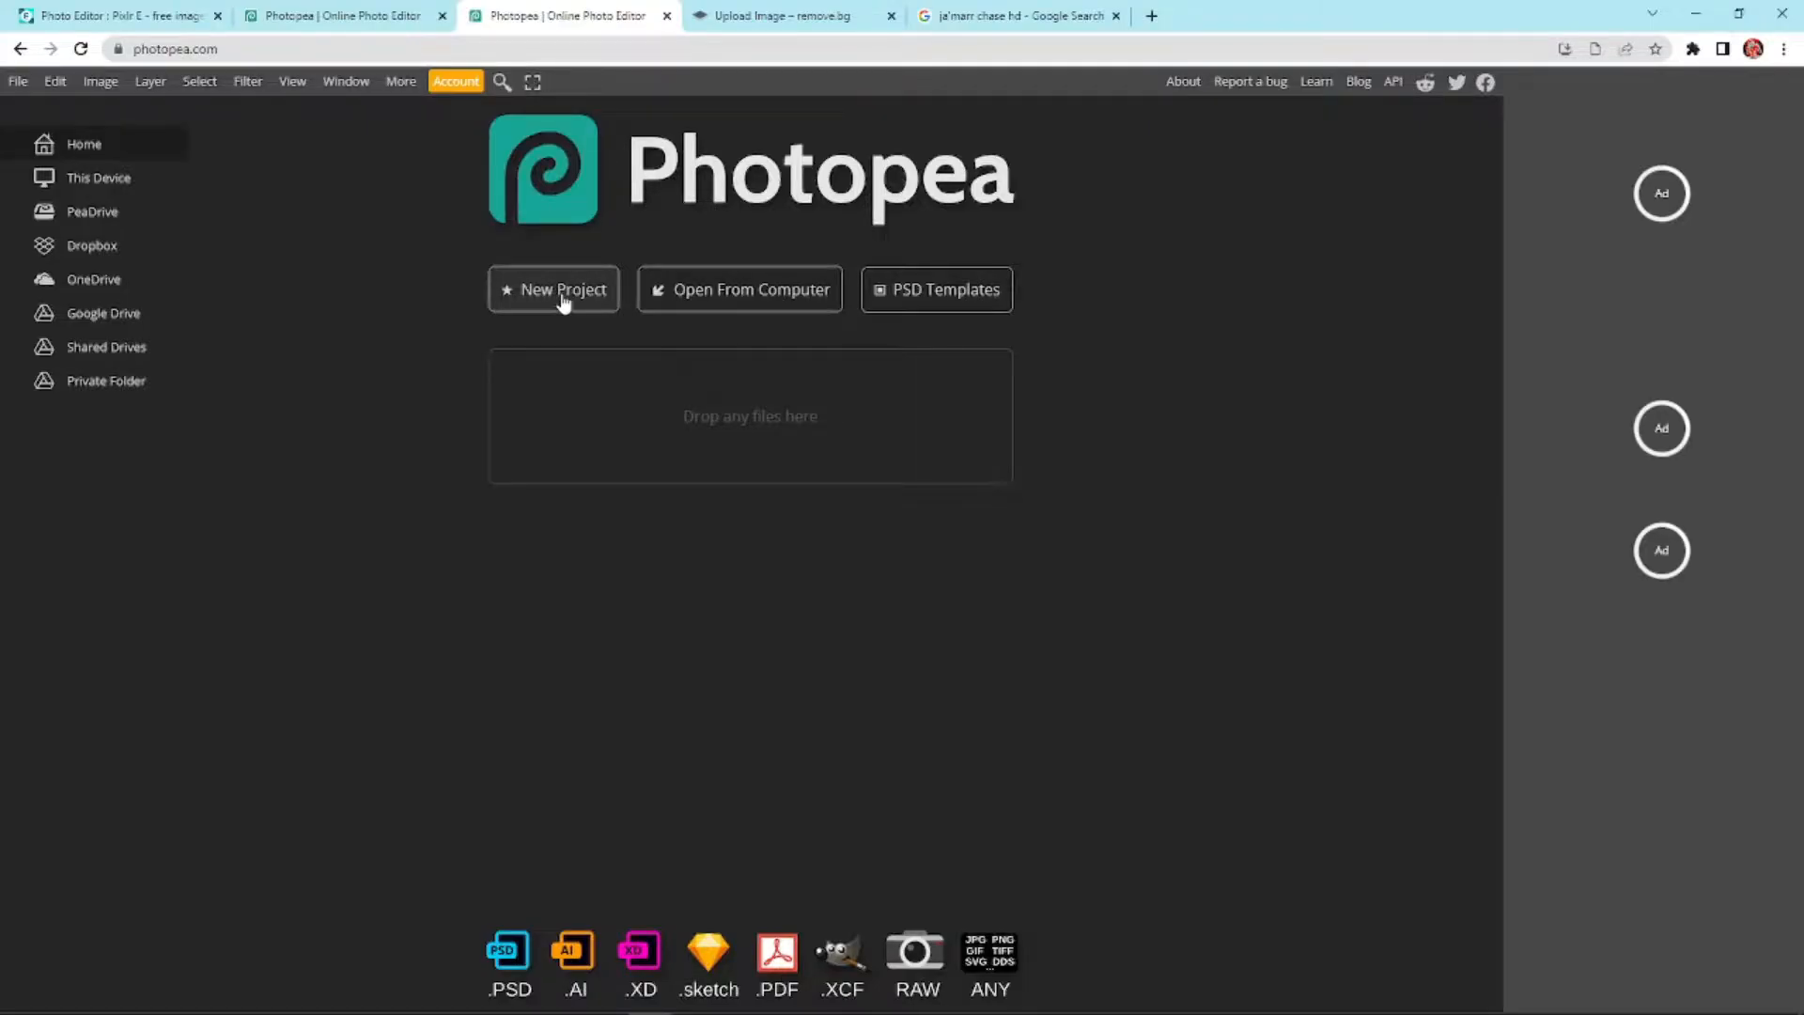
click(562, 297)
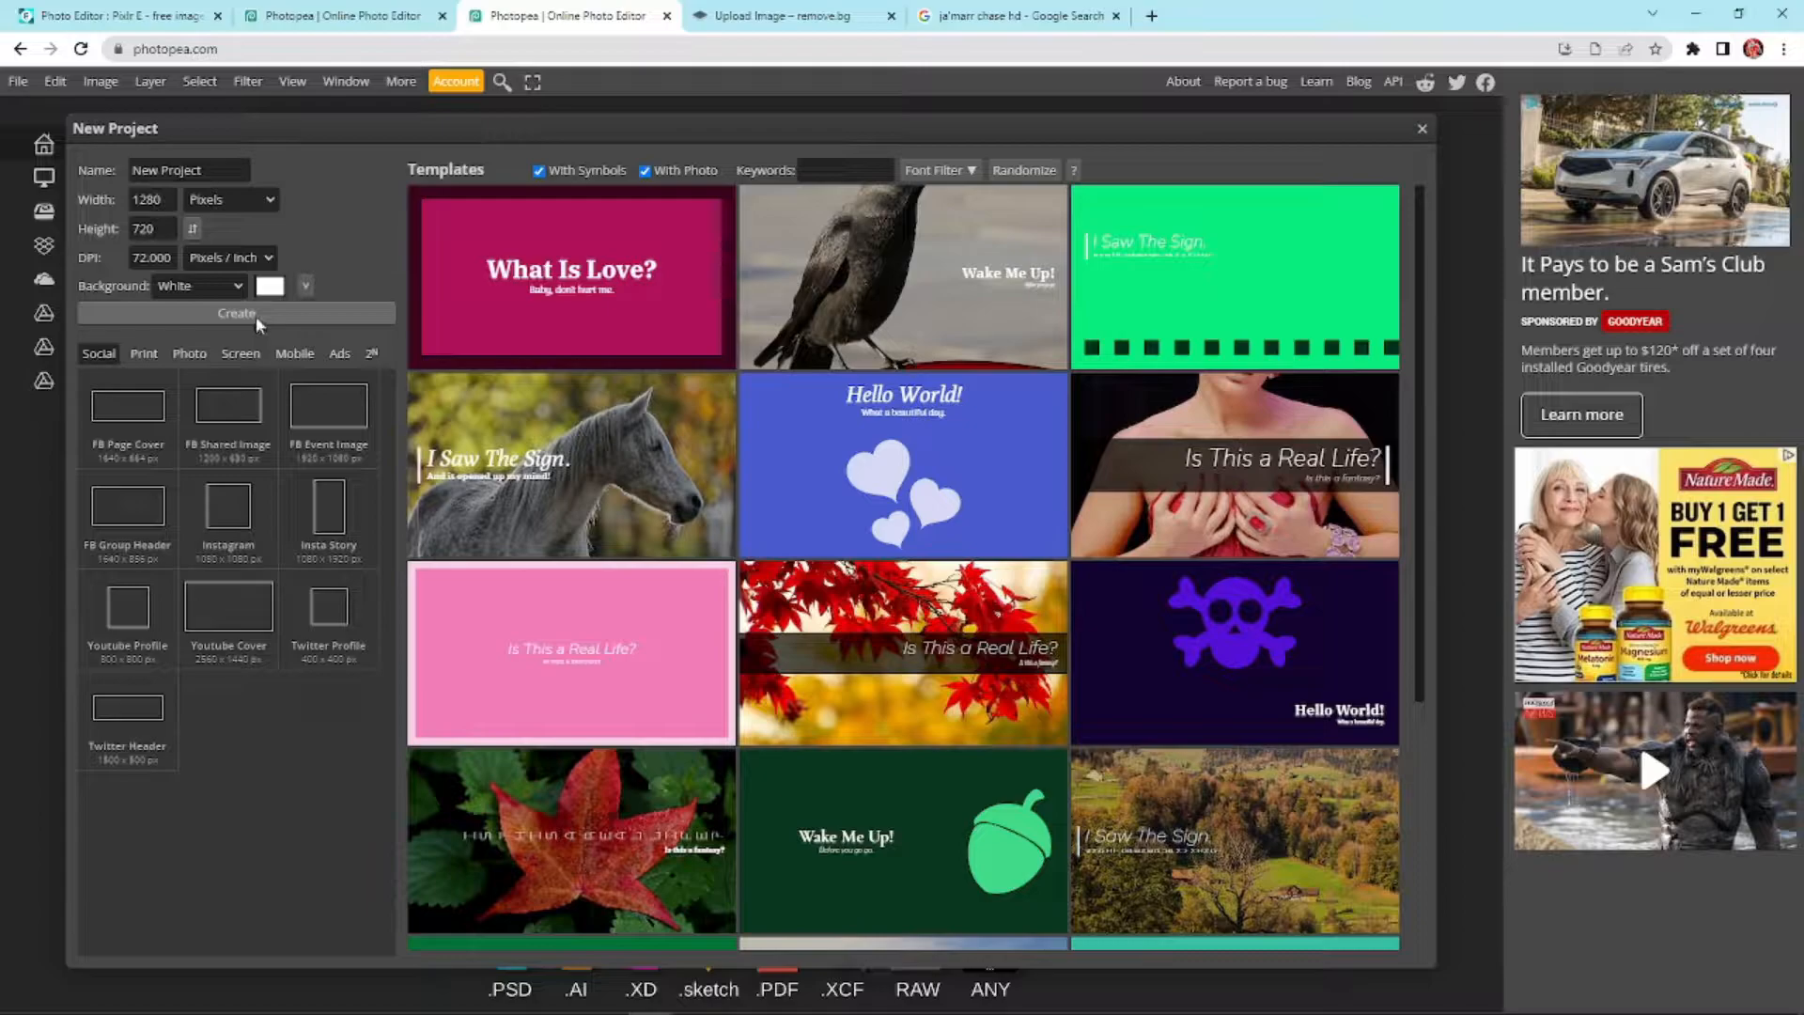
click(202, 308)
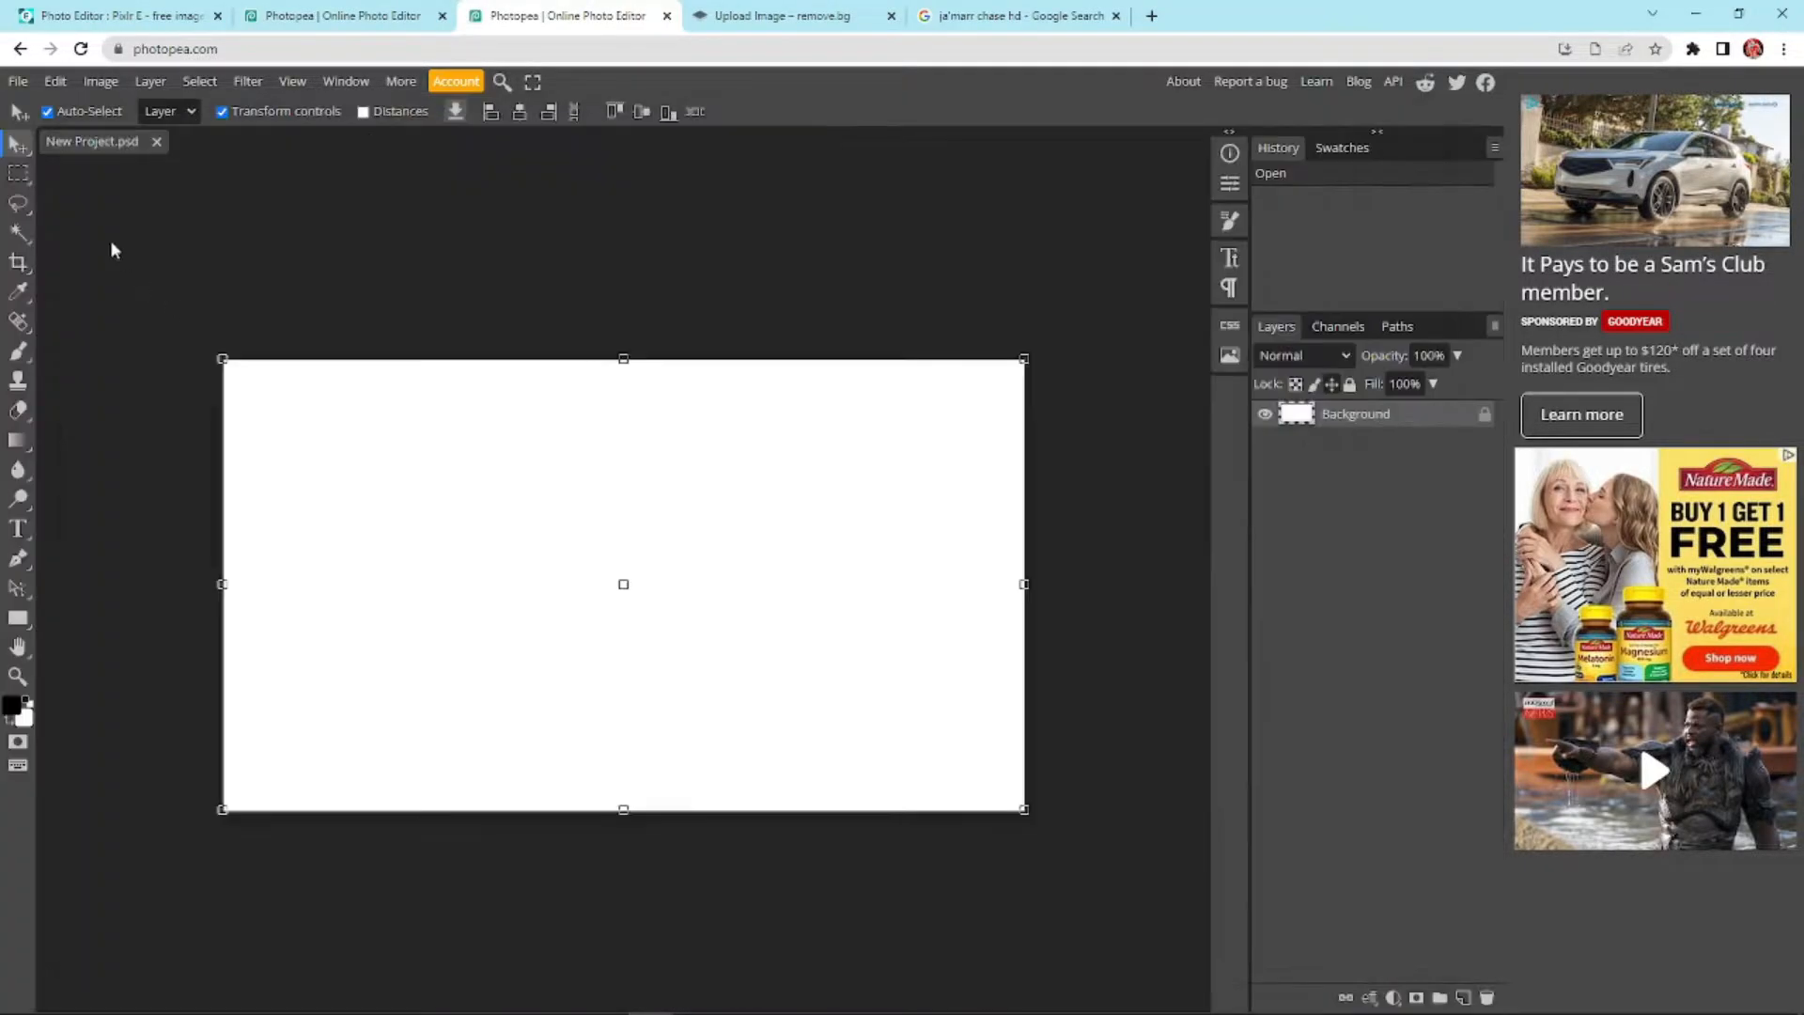
Open the grey cloud texture JPG from the Downloads folder as a separate document
click(17, 83)
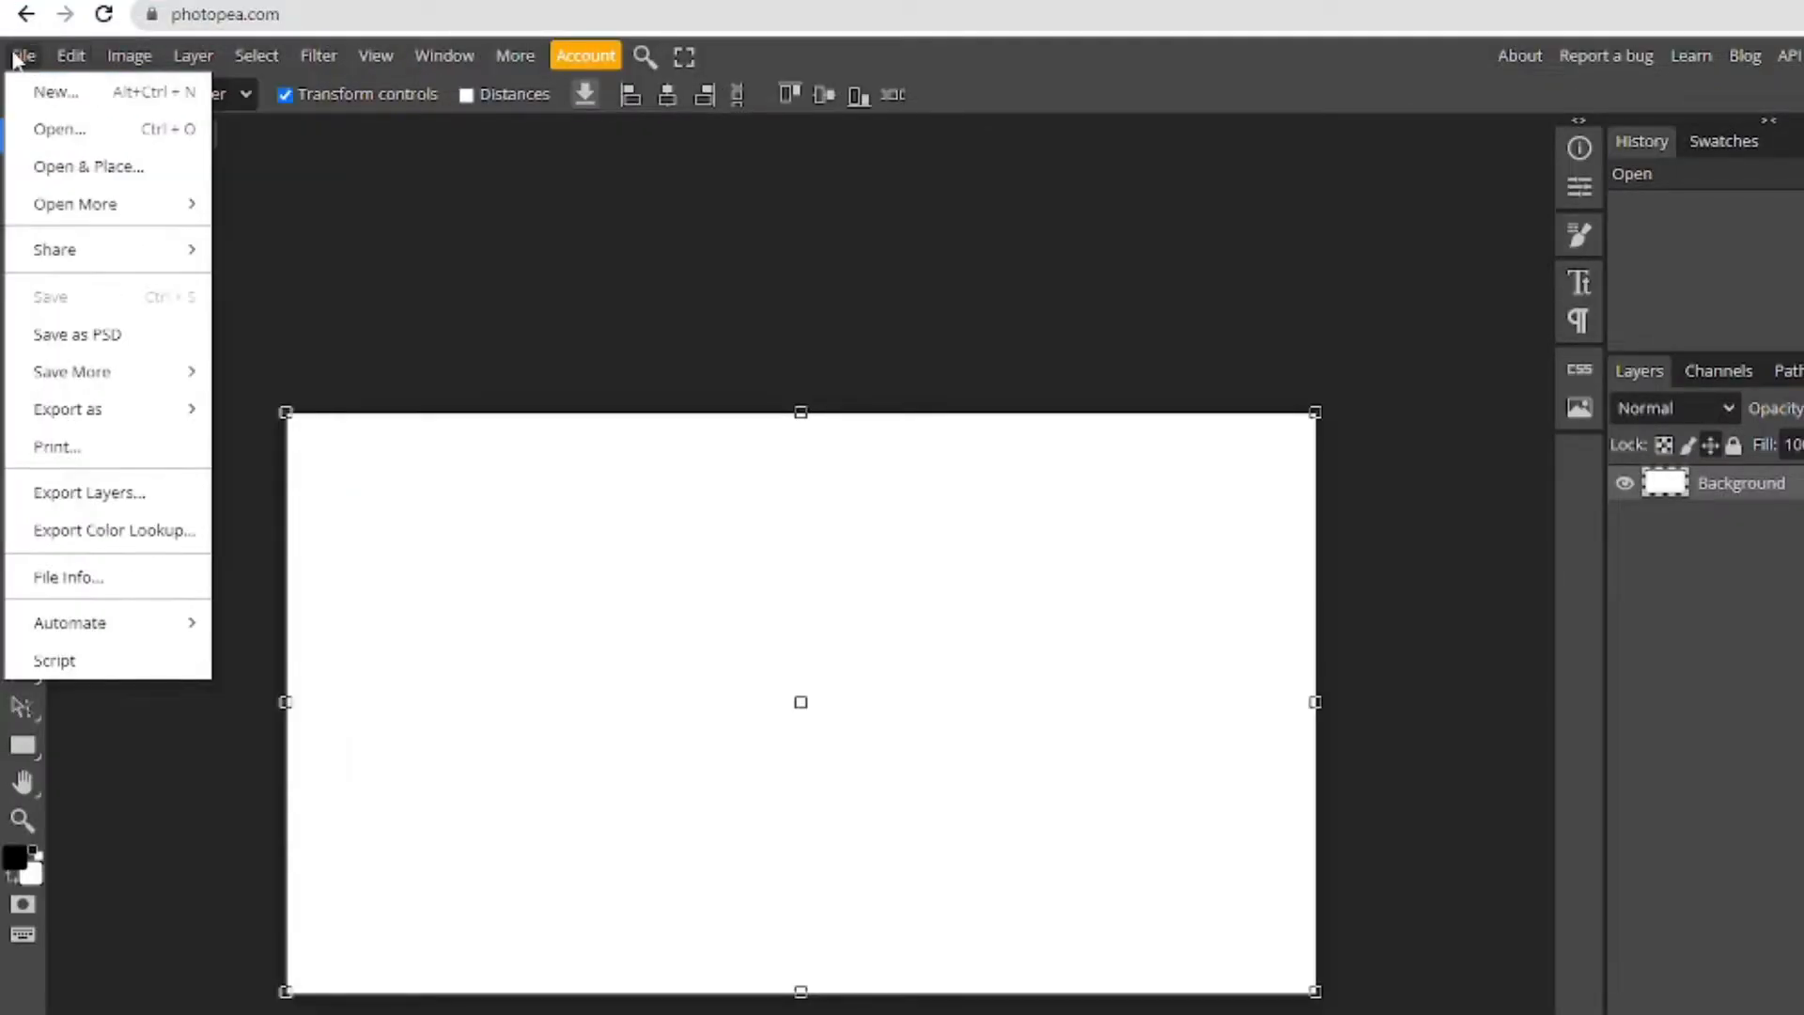
click(51, 130)
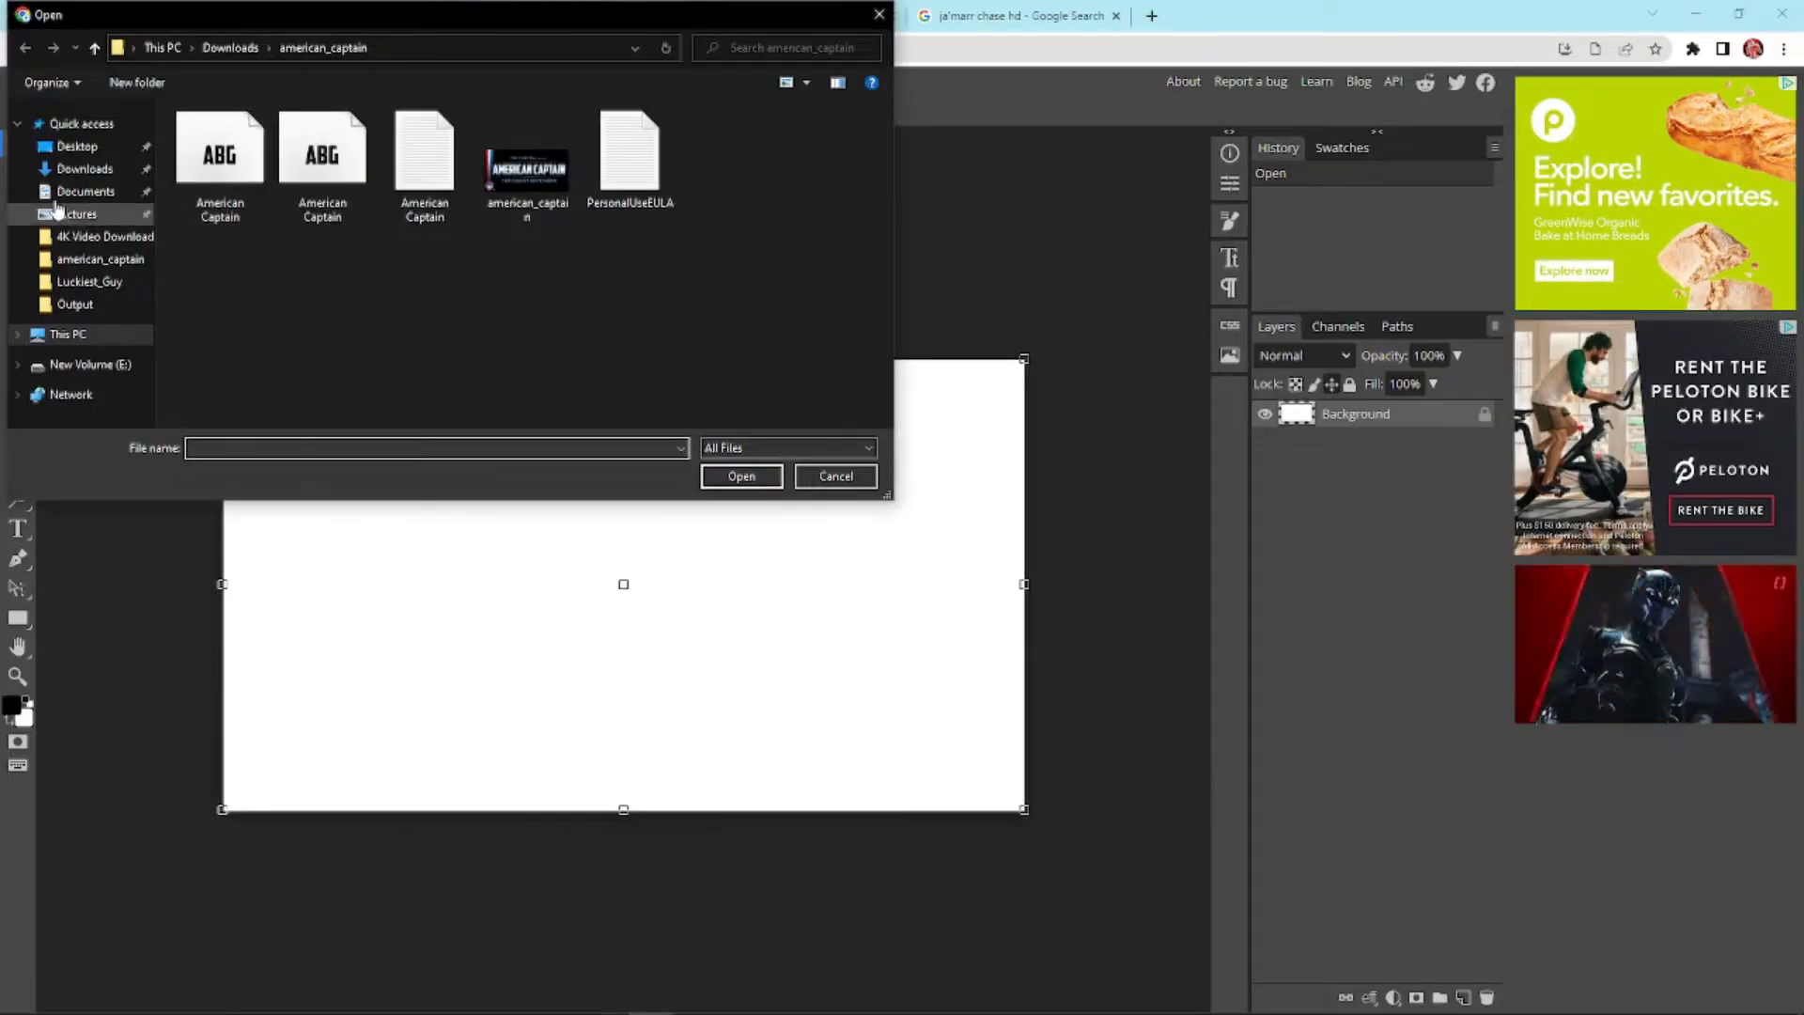
click(83, 169)
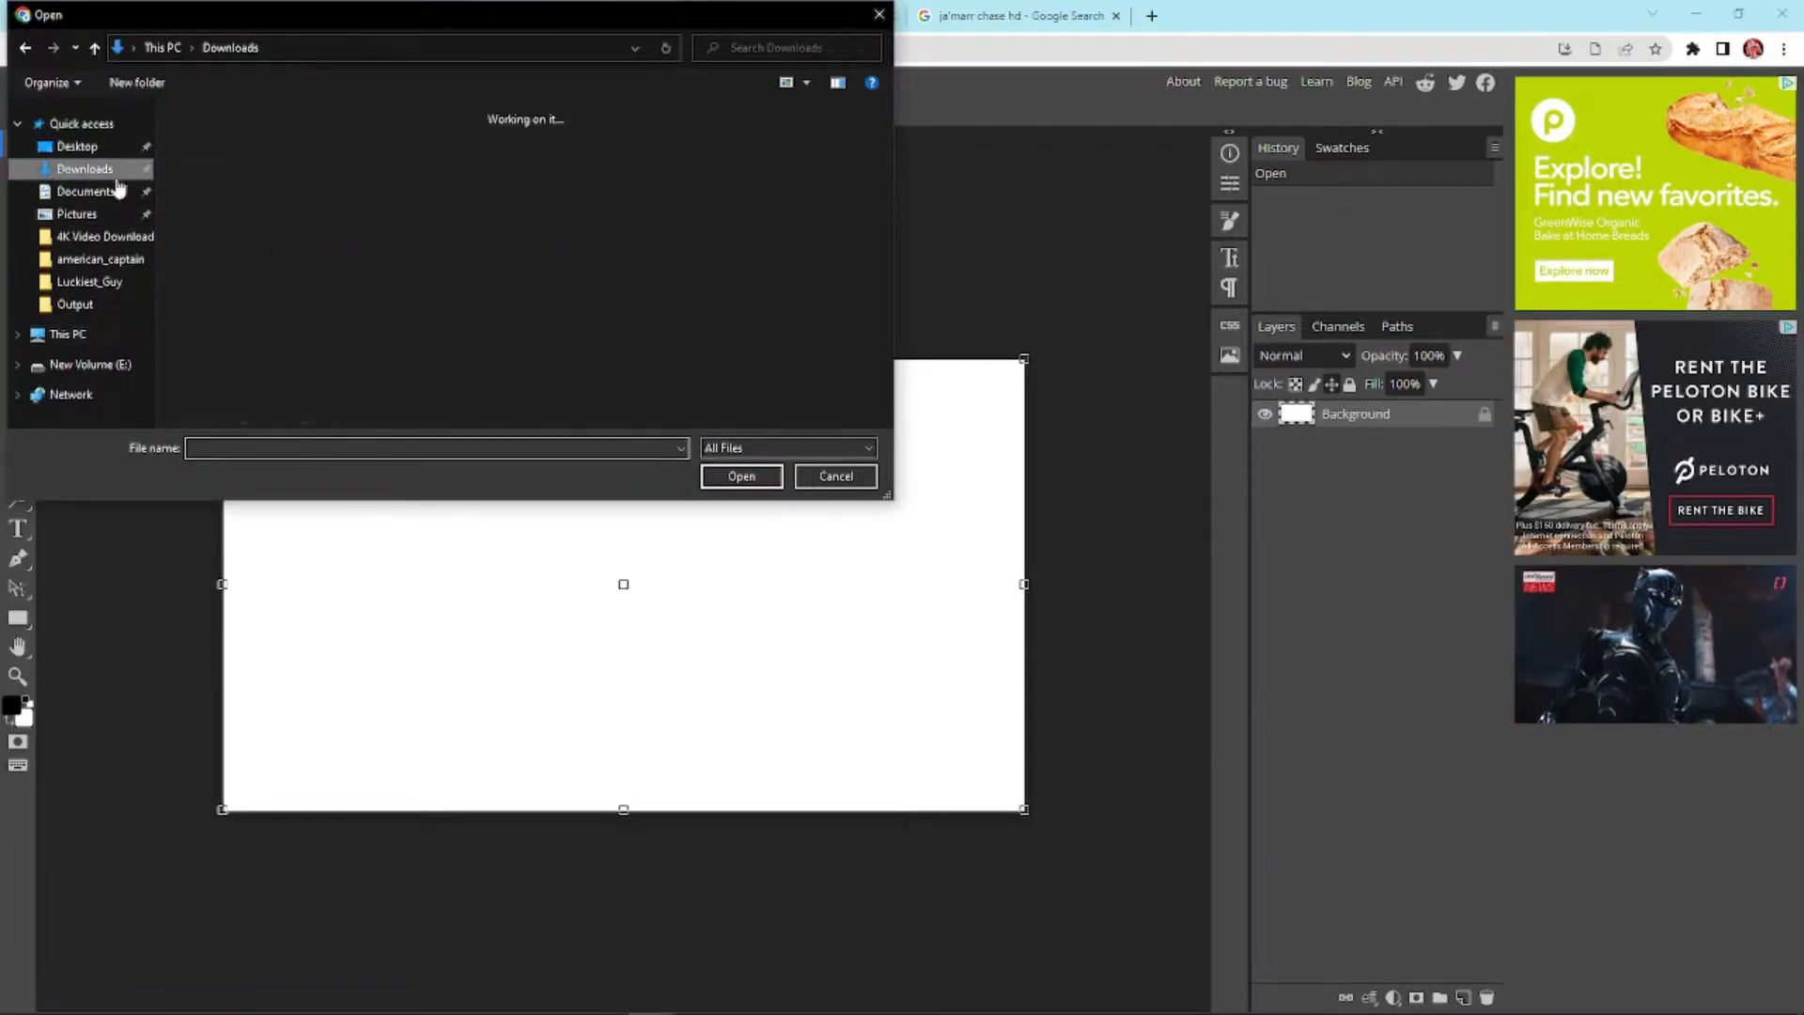
scroll(626, 299, up, 10)
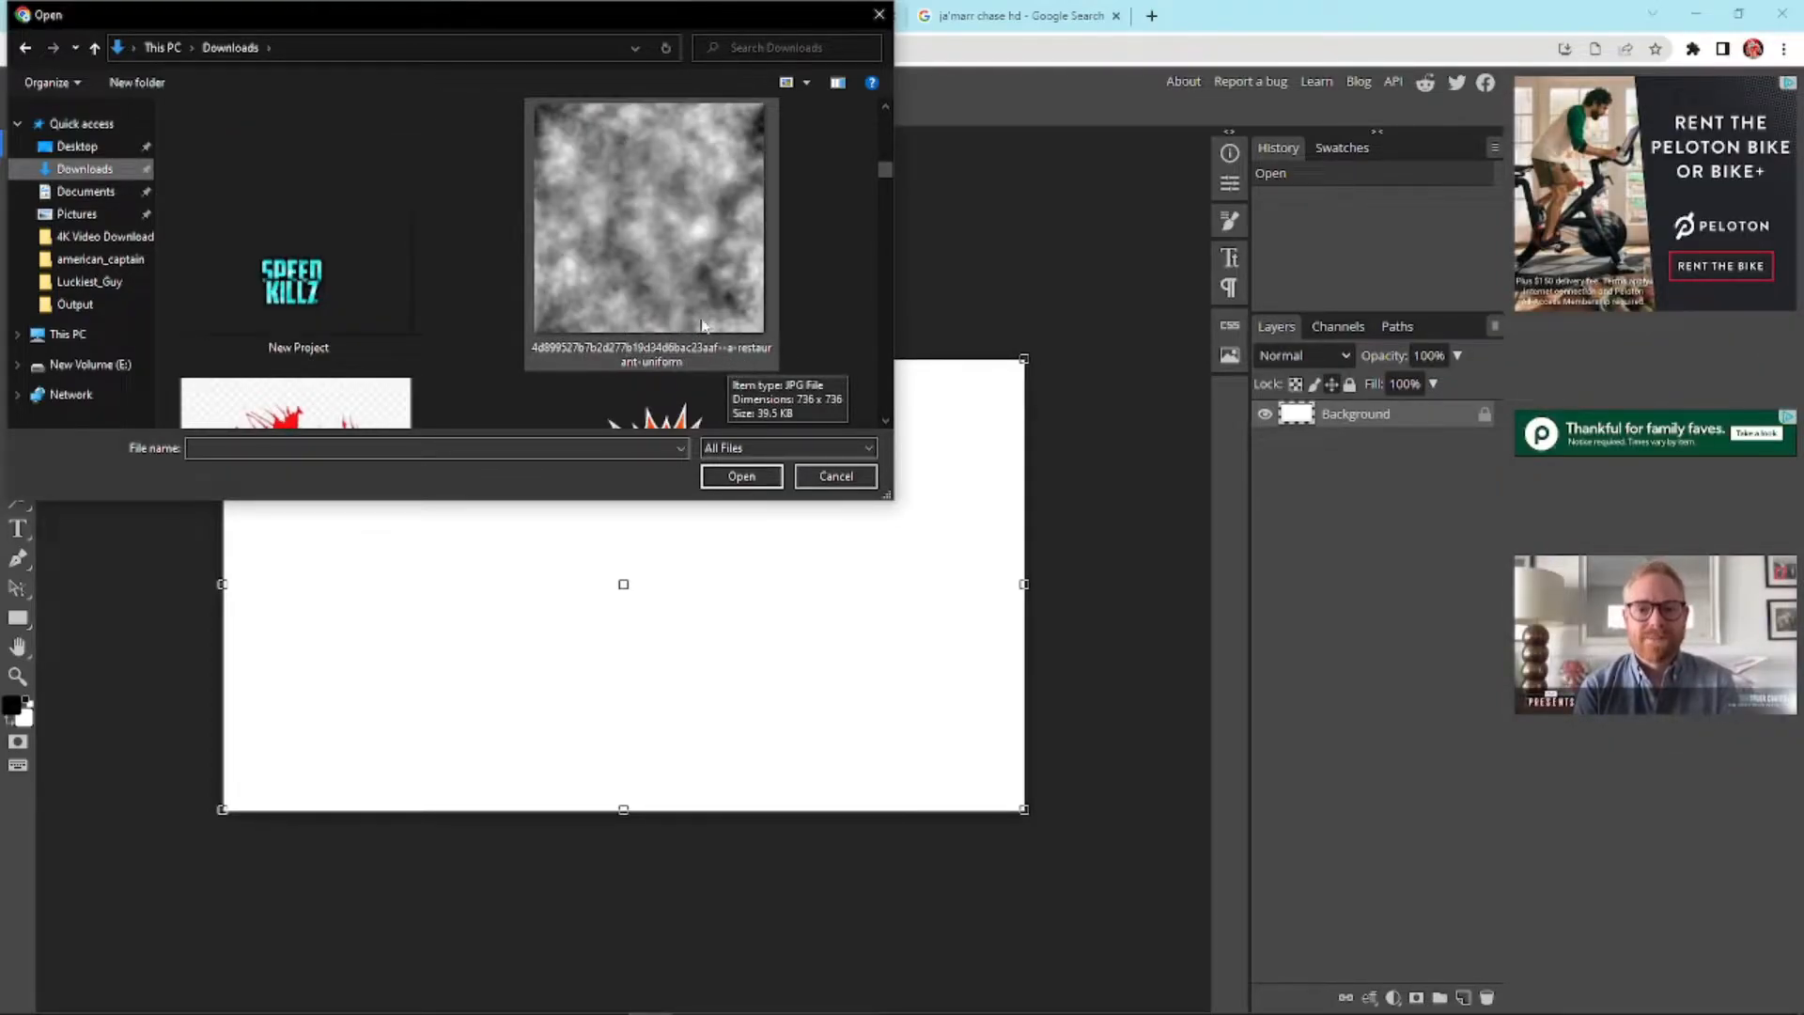
click(697, 272)
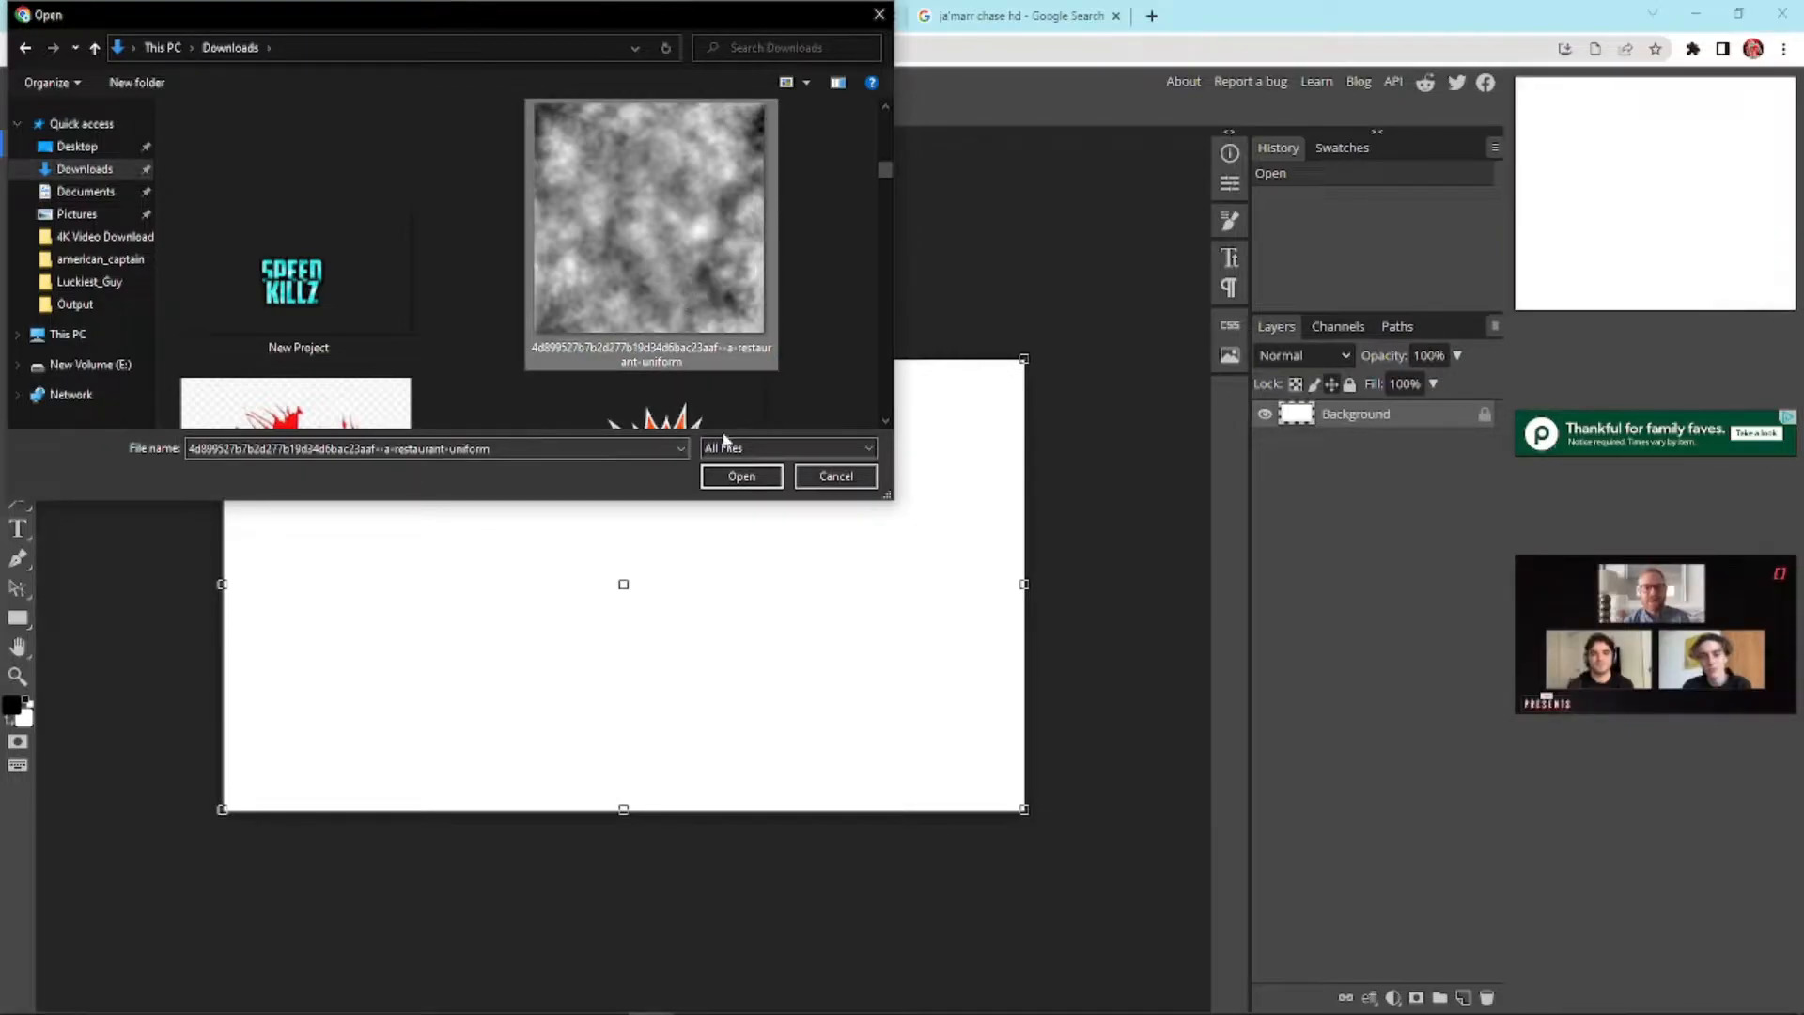
click(740, 477)
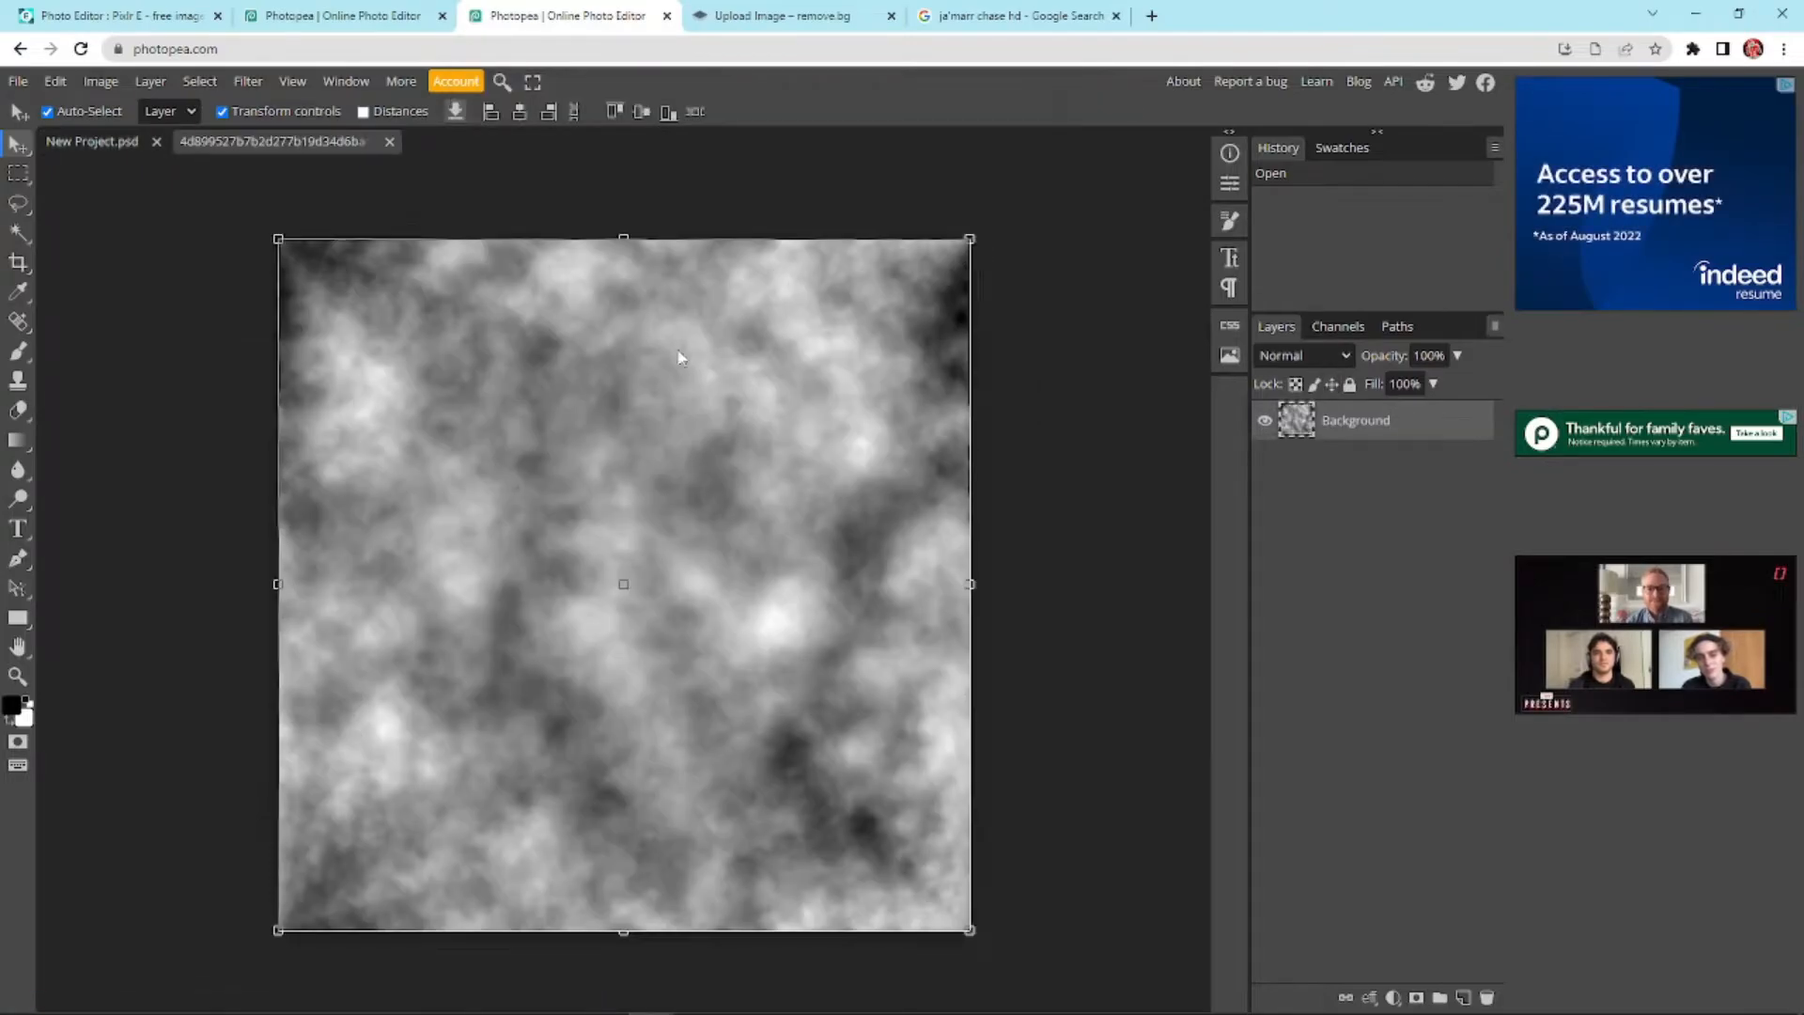
Define a new pattern from the grey cloud texture image
click(299, 357)
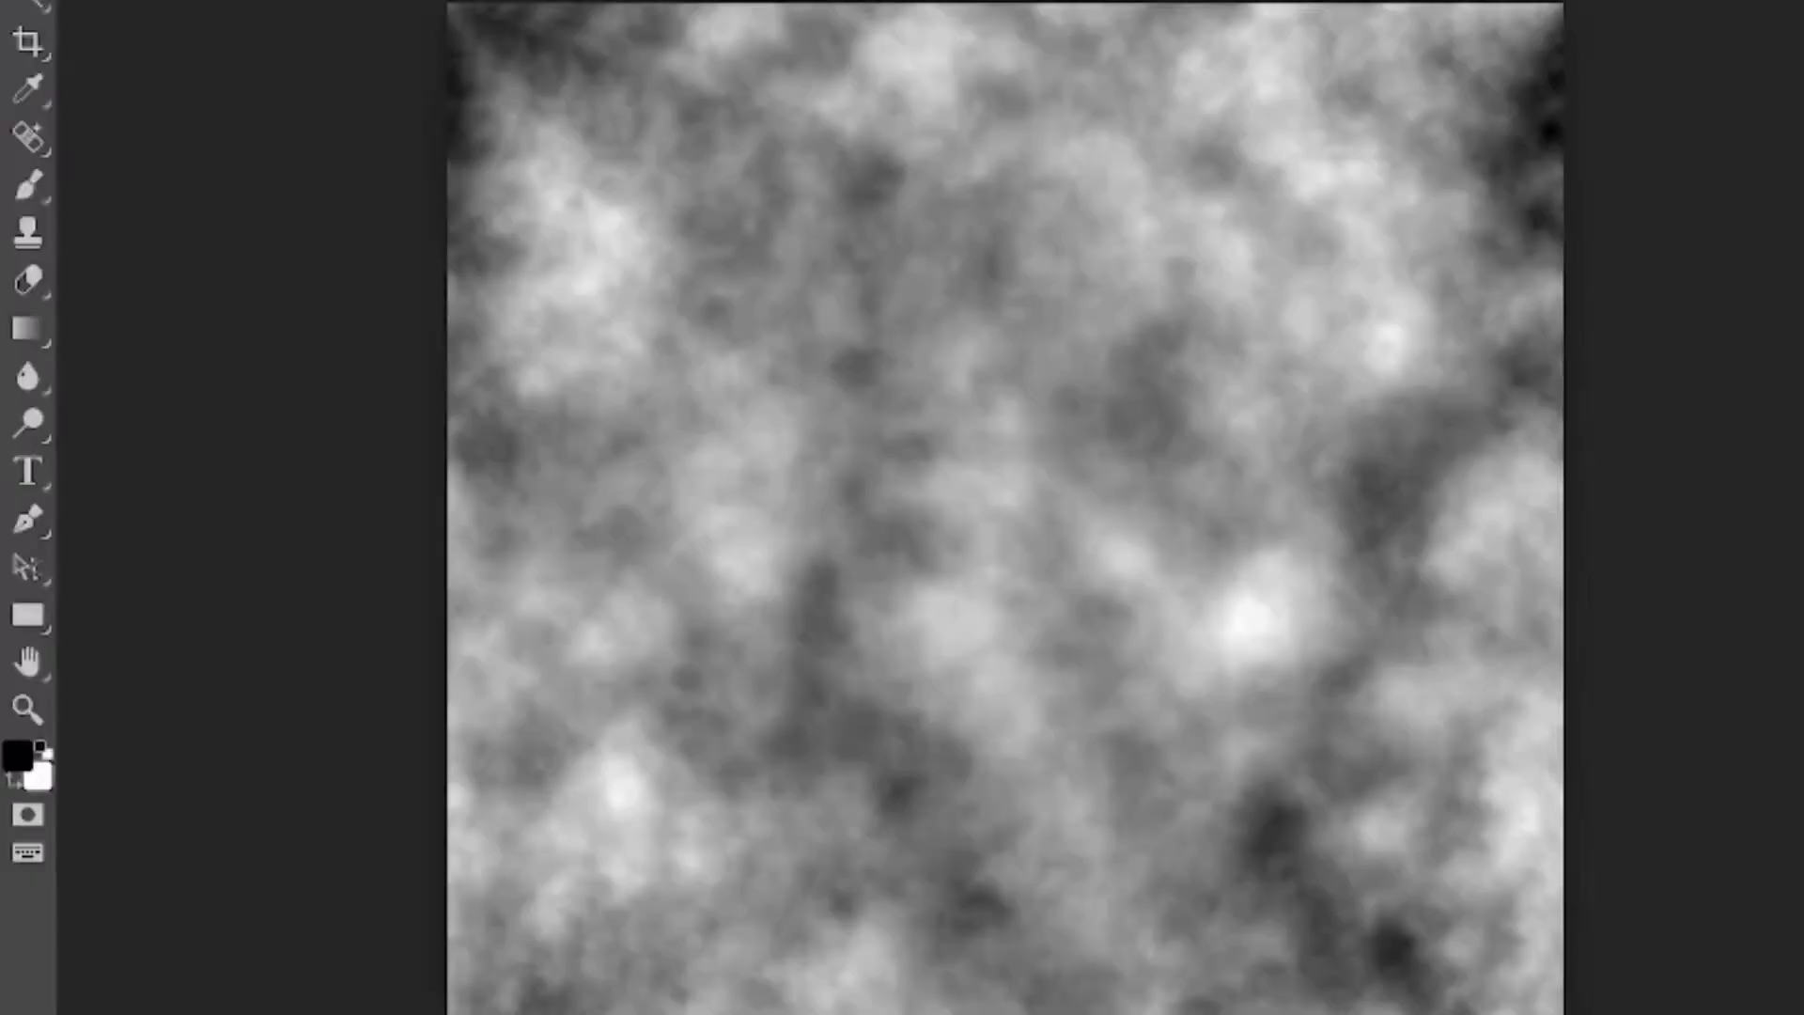
click(55, 82)
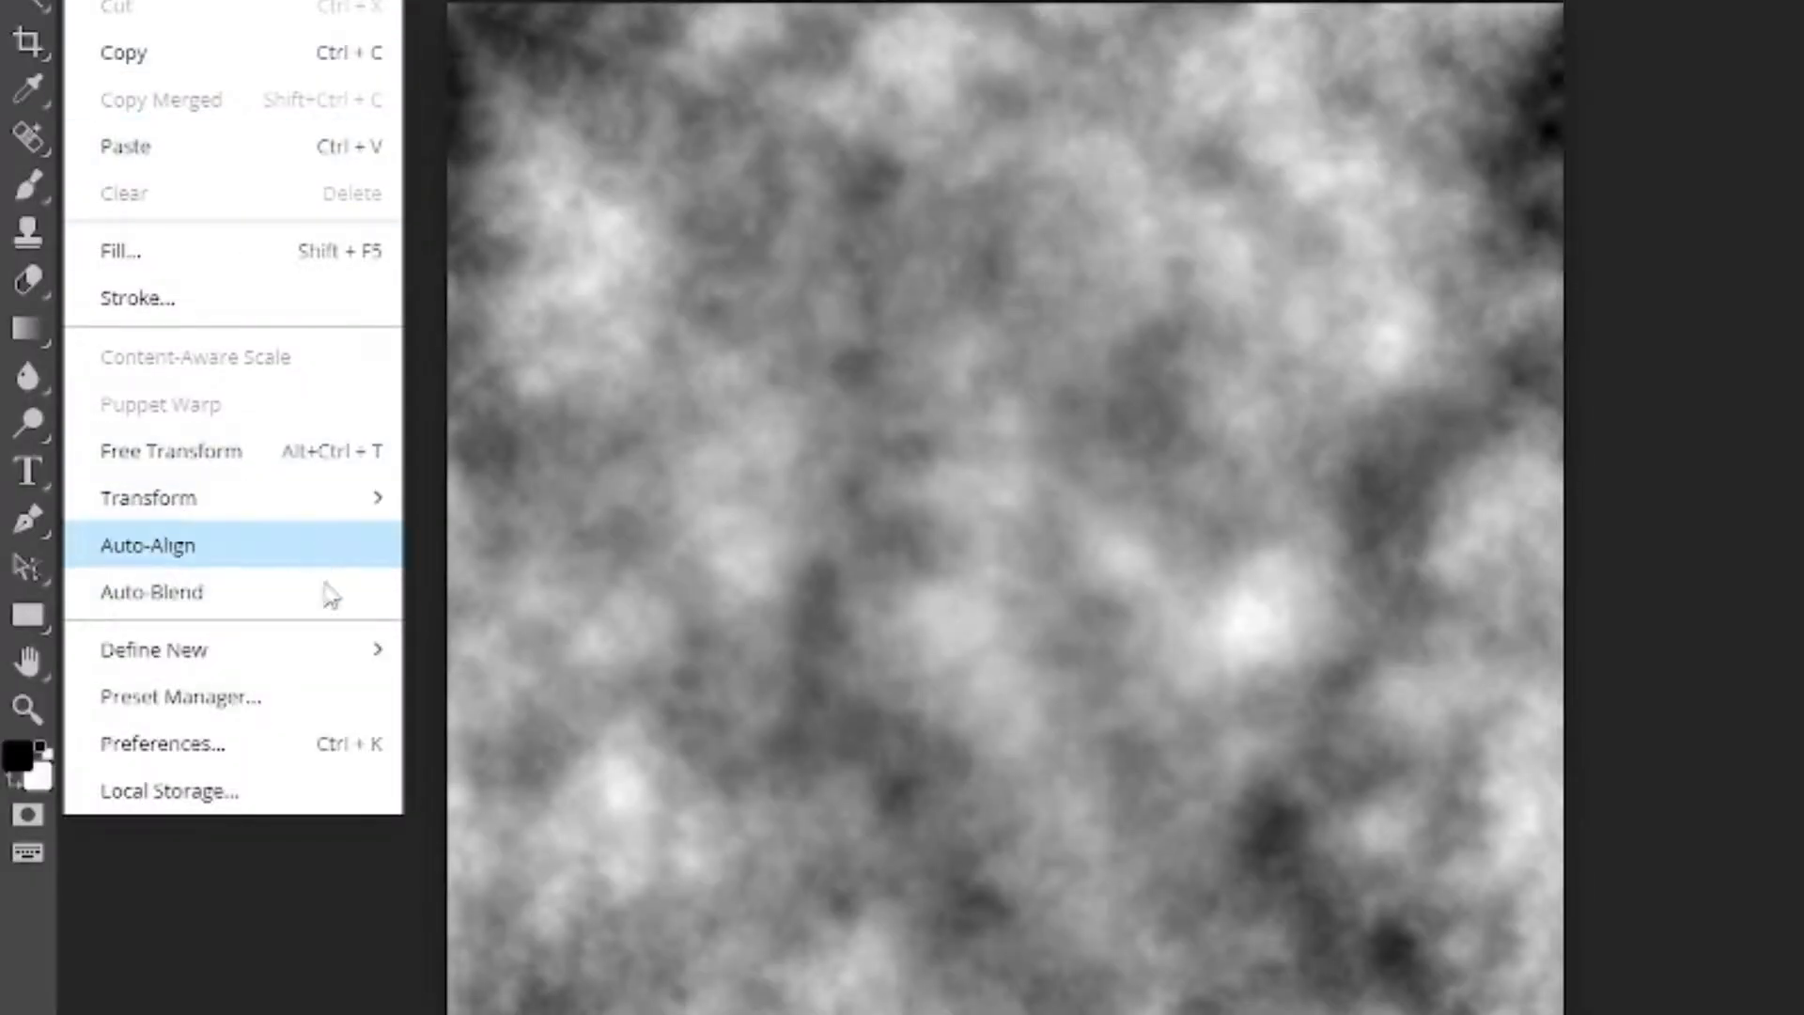
mouse_move(313, 663)
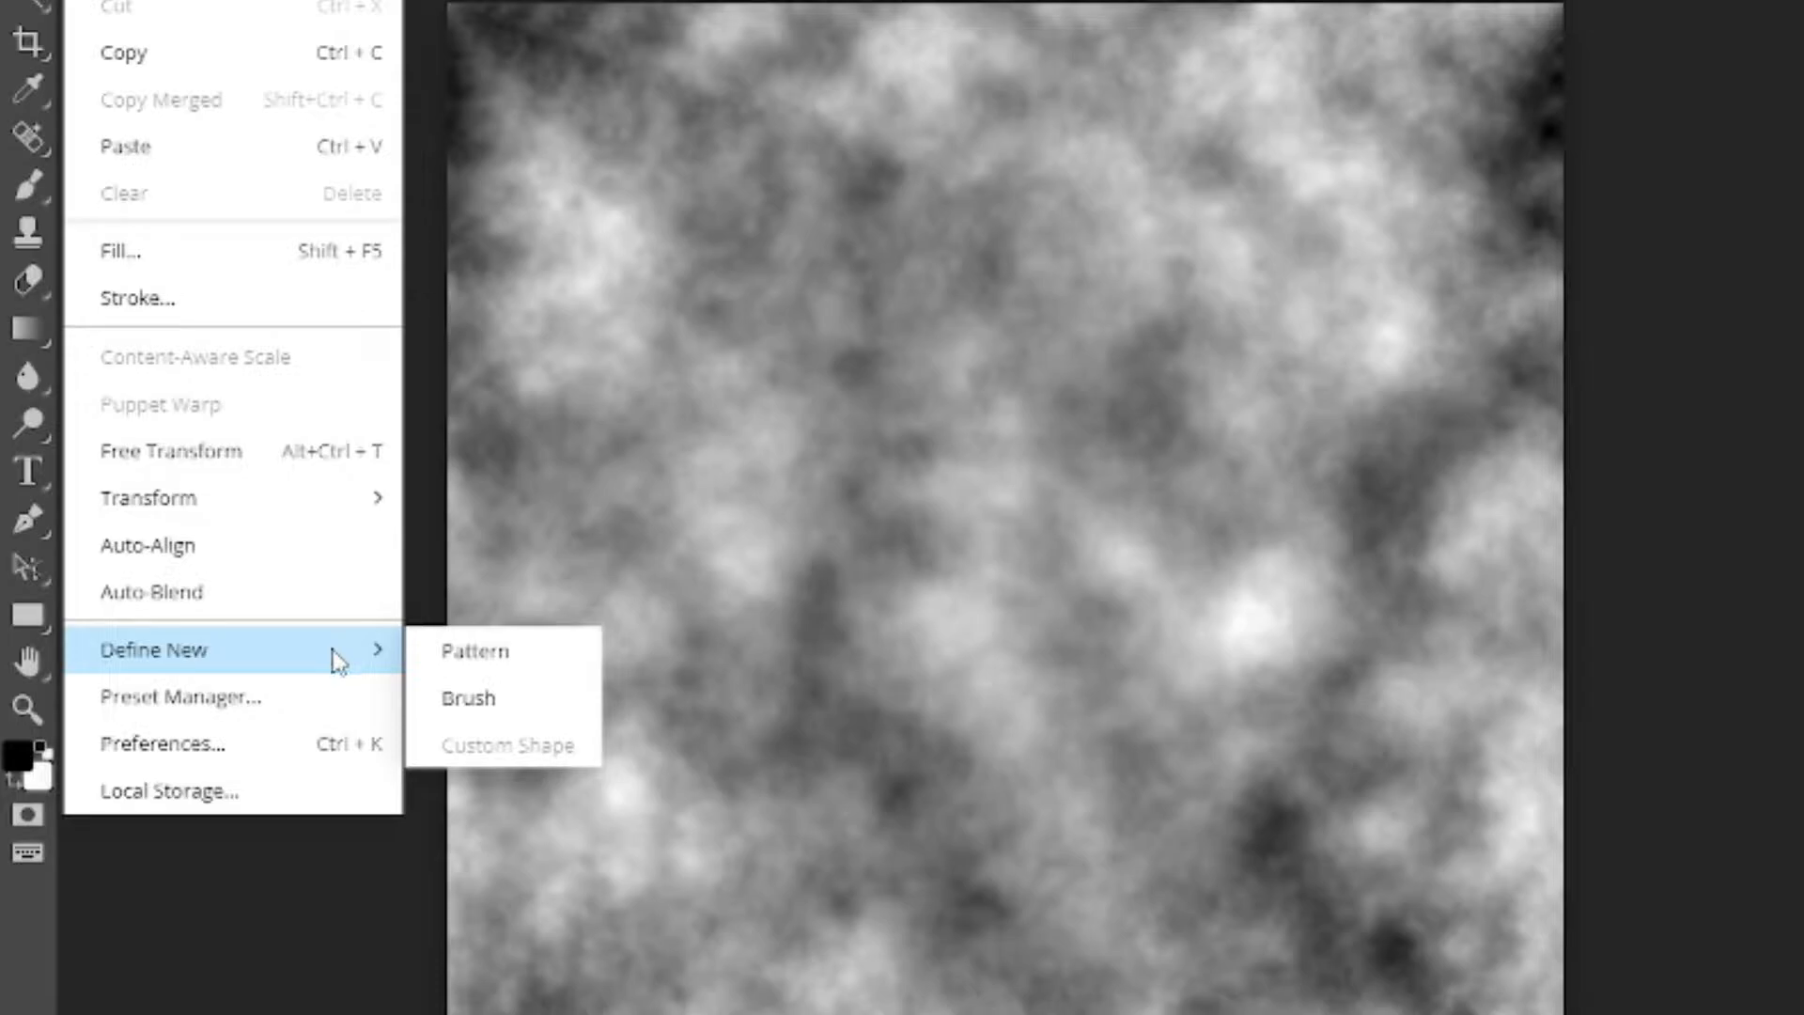
click(431, 657)
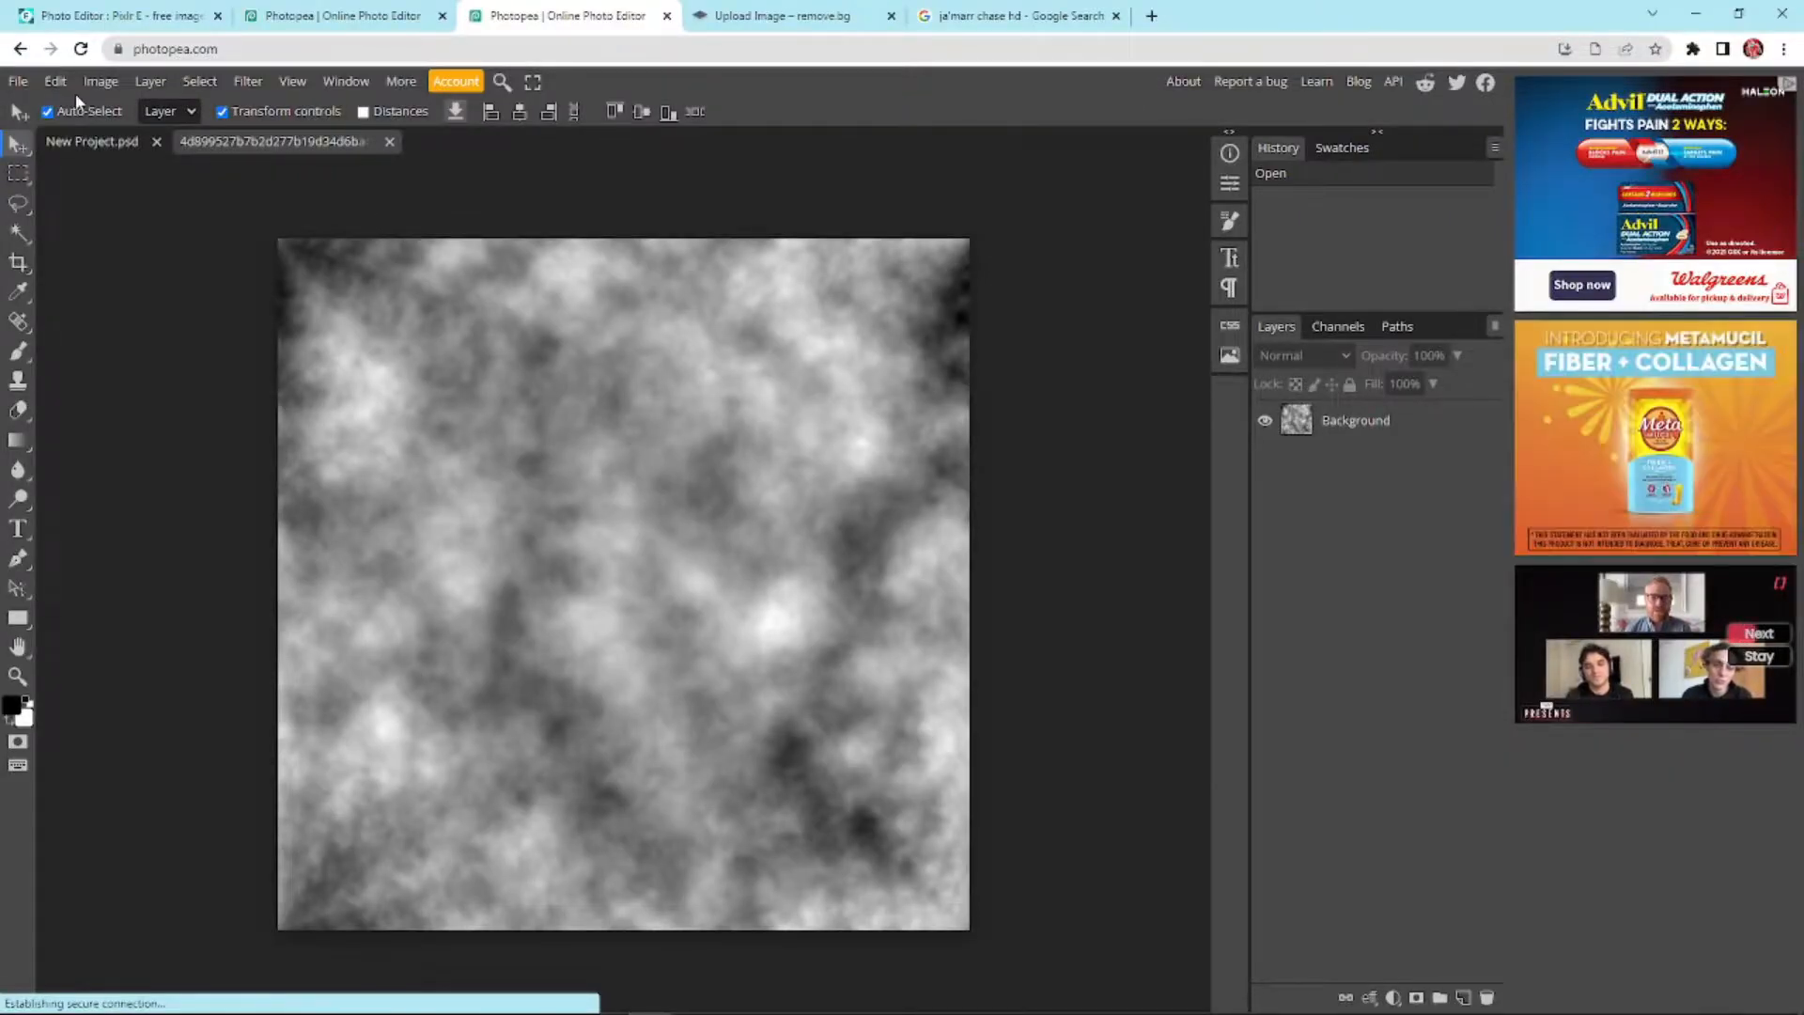
Create another 1280 × 720 pixel project at 72 DPI with a transparent background
click(19, 81)
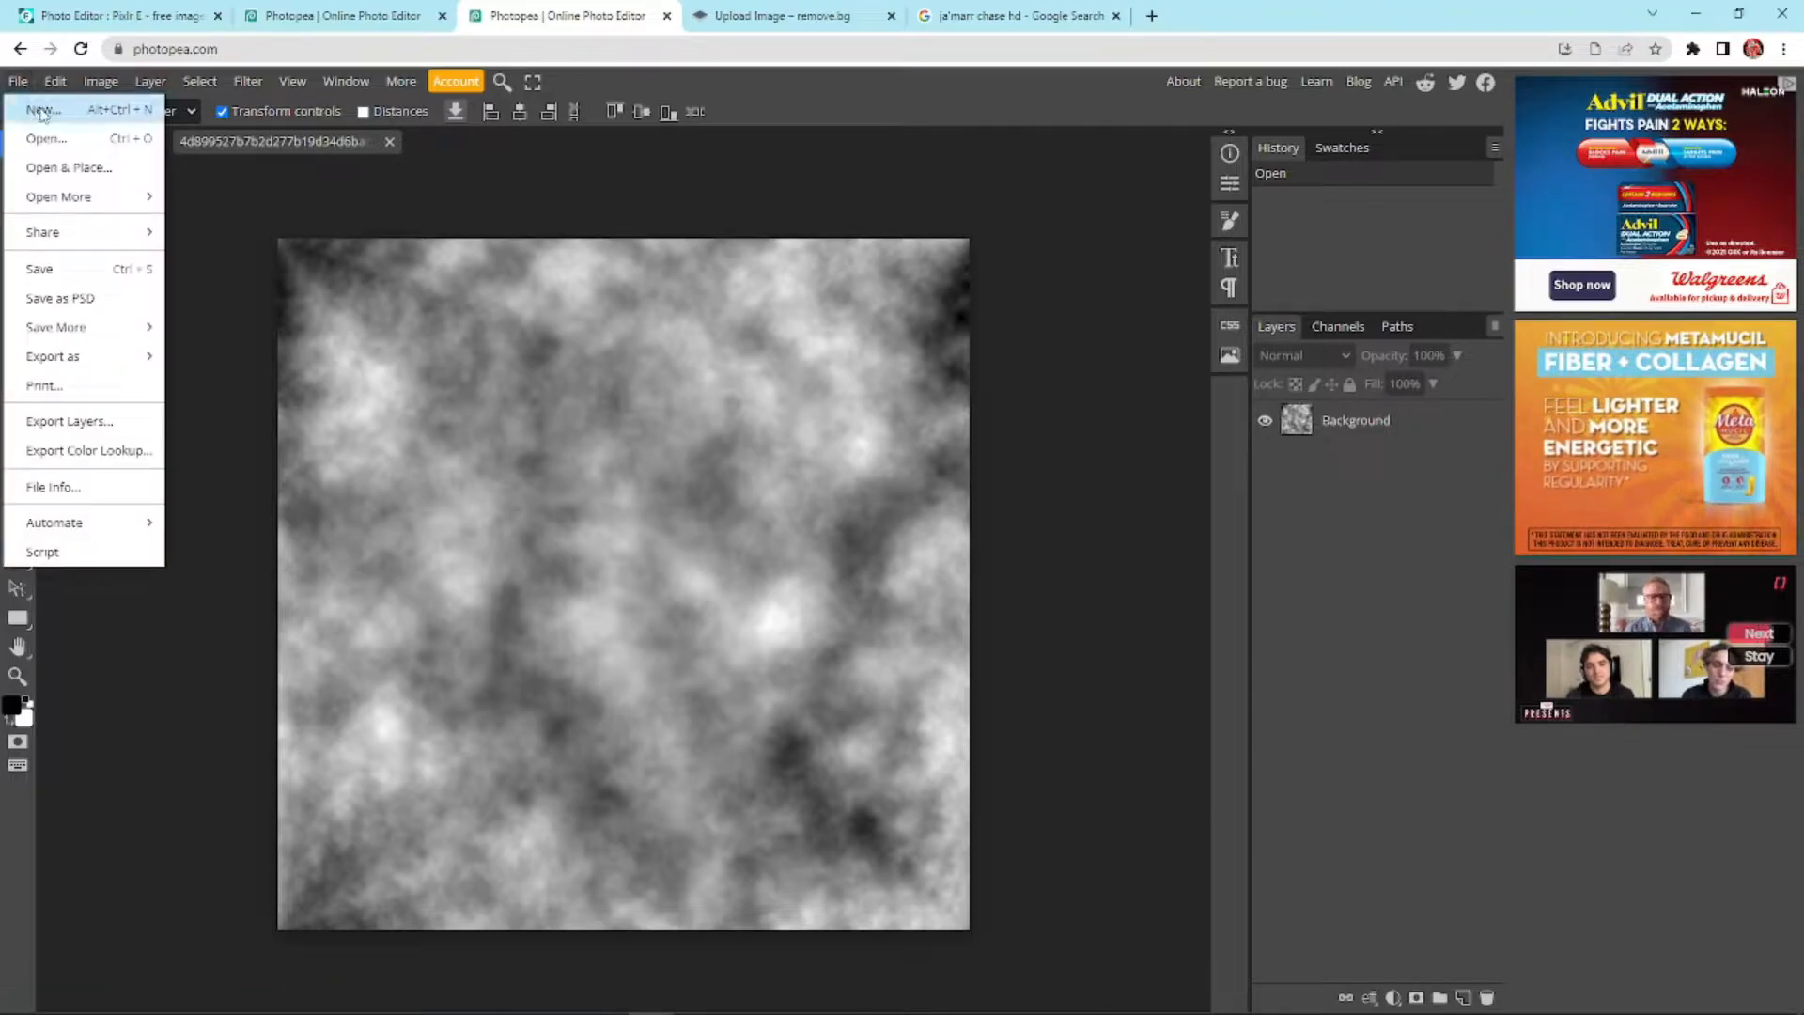
click(41, 111)
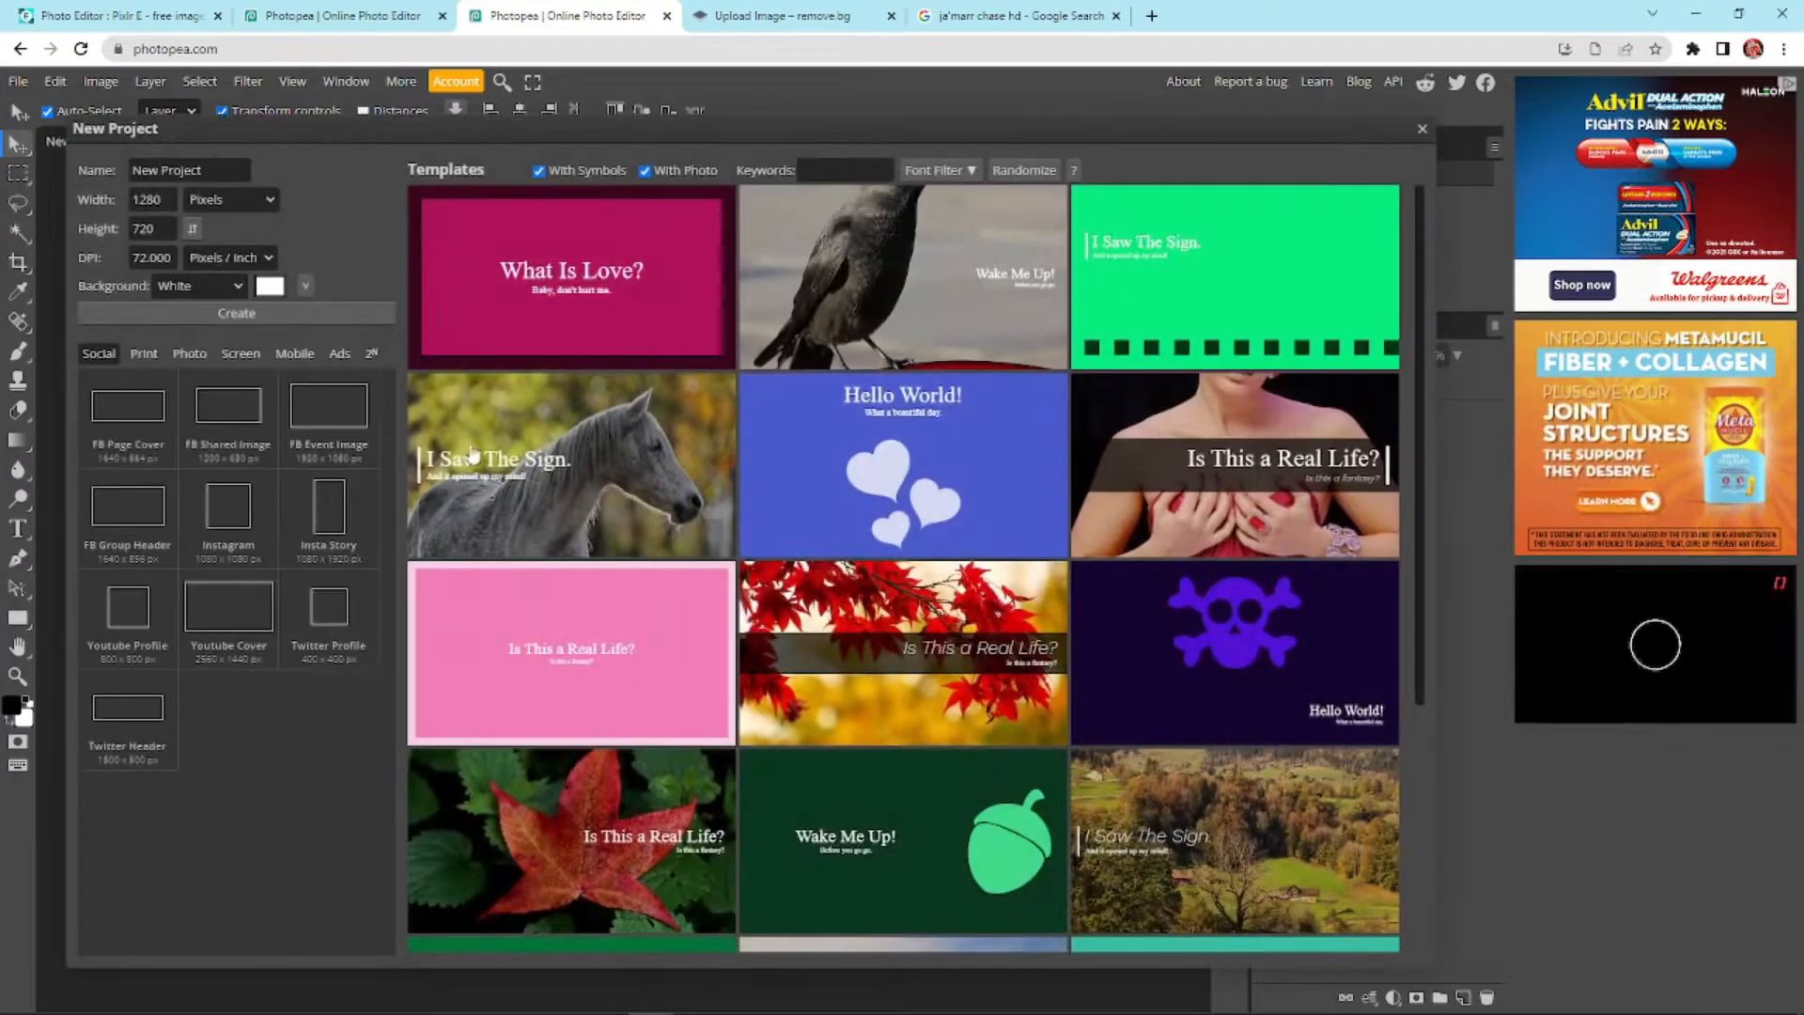
click(217, 280)
click(218, 279)
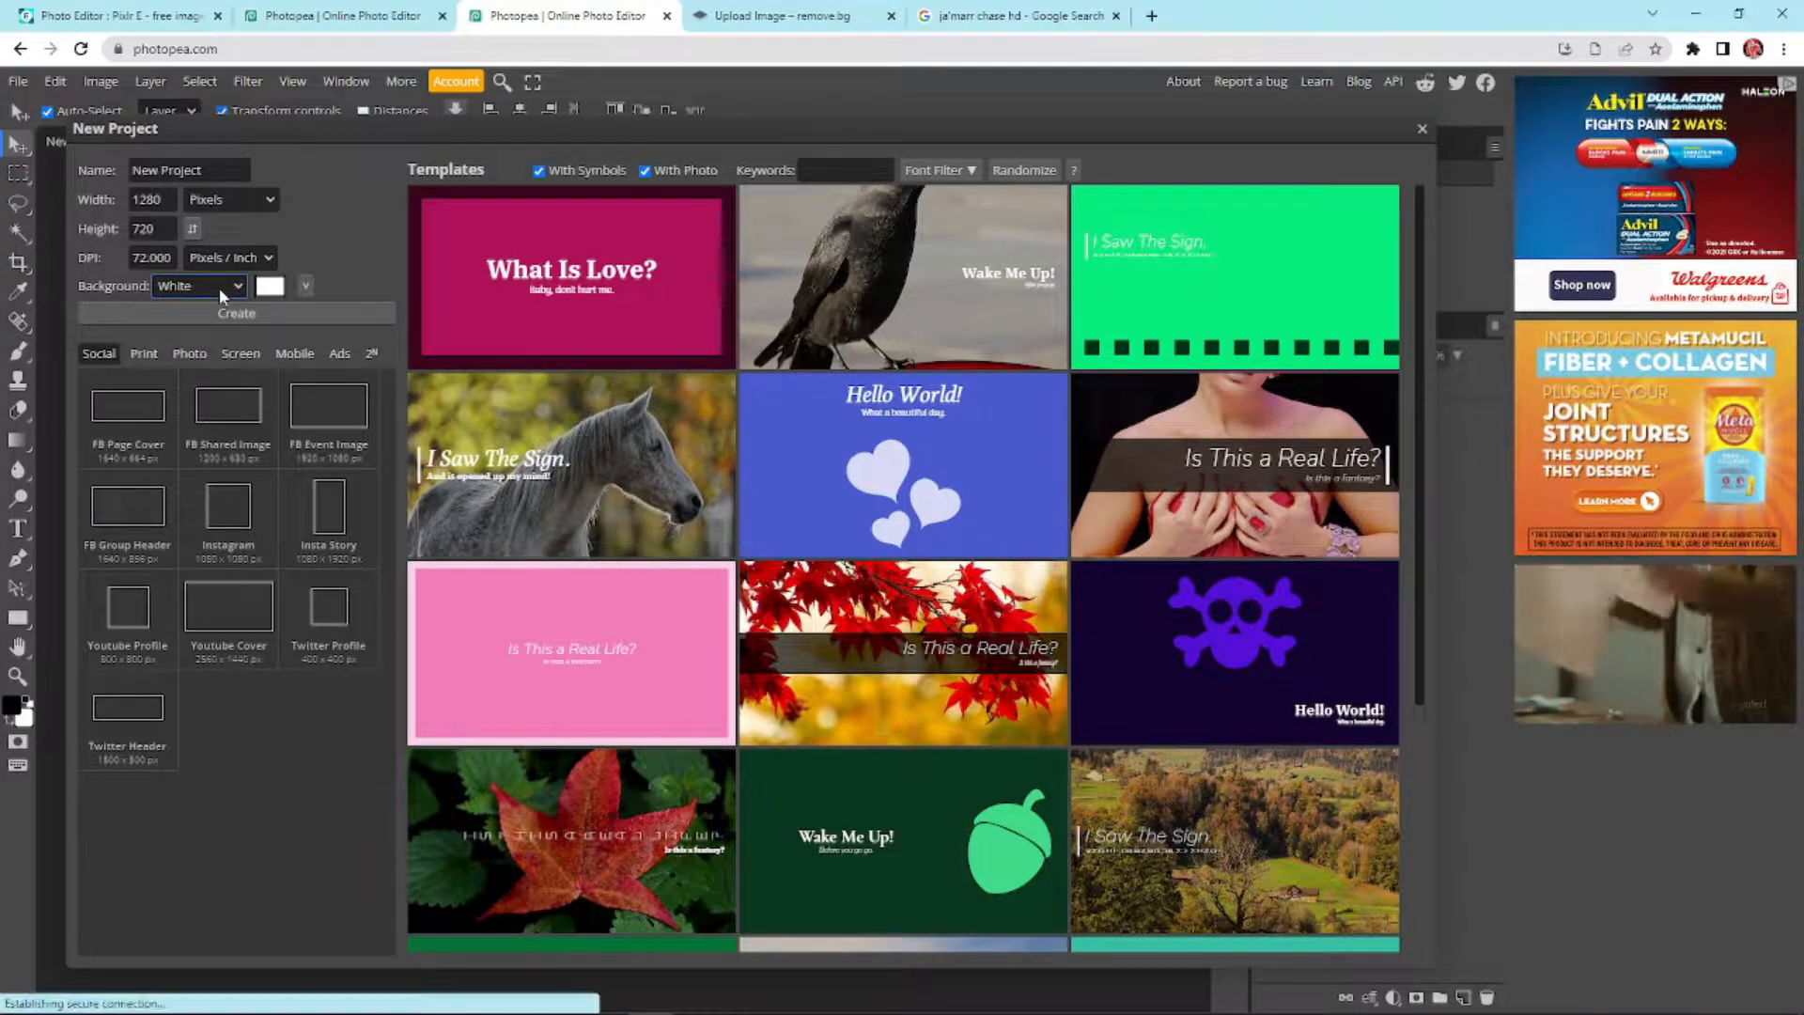
click(218, 286)
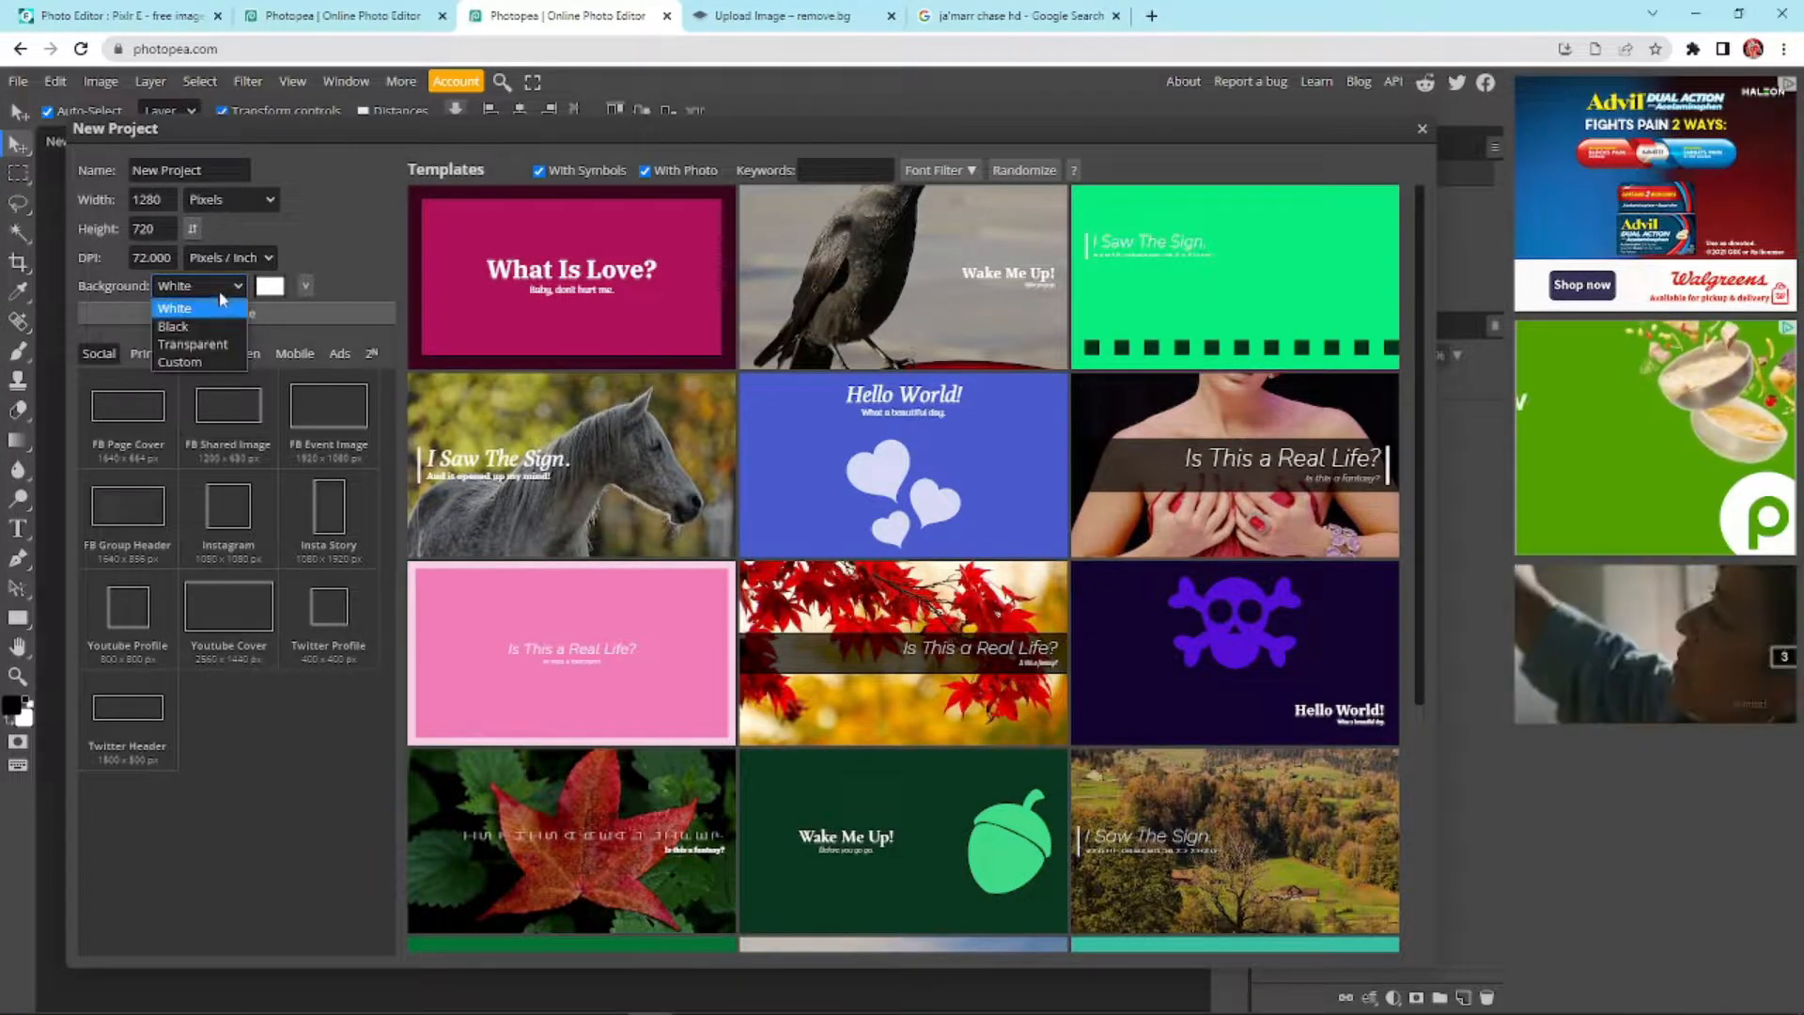
click(213, 345)
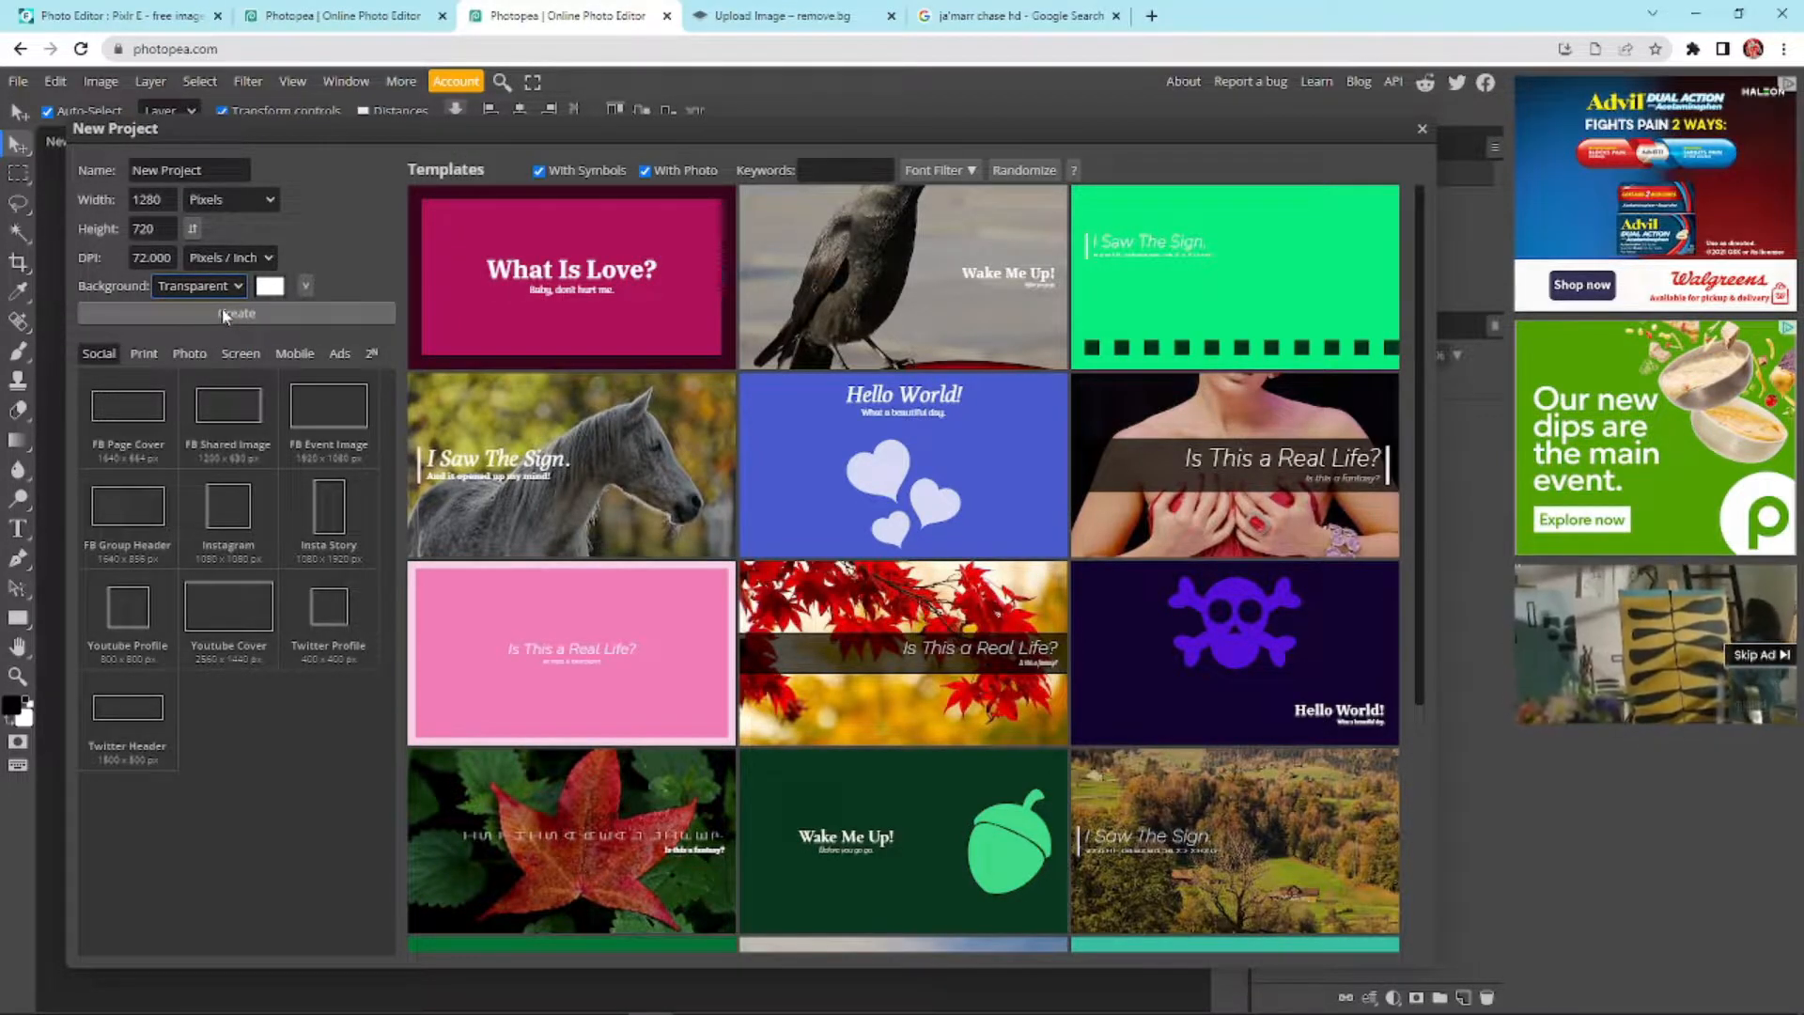
click(299, 236)
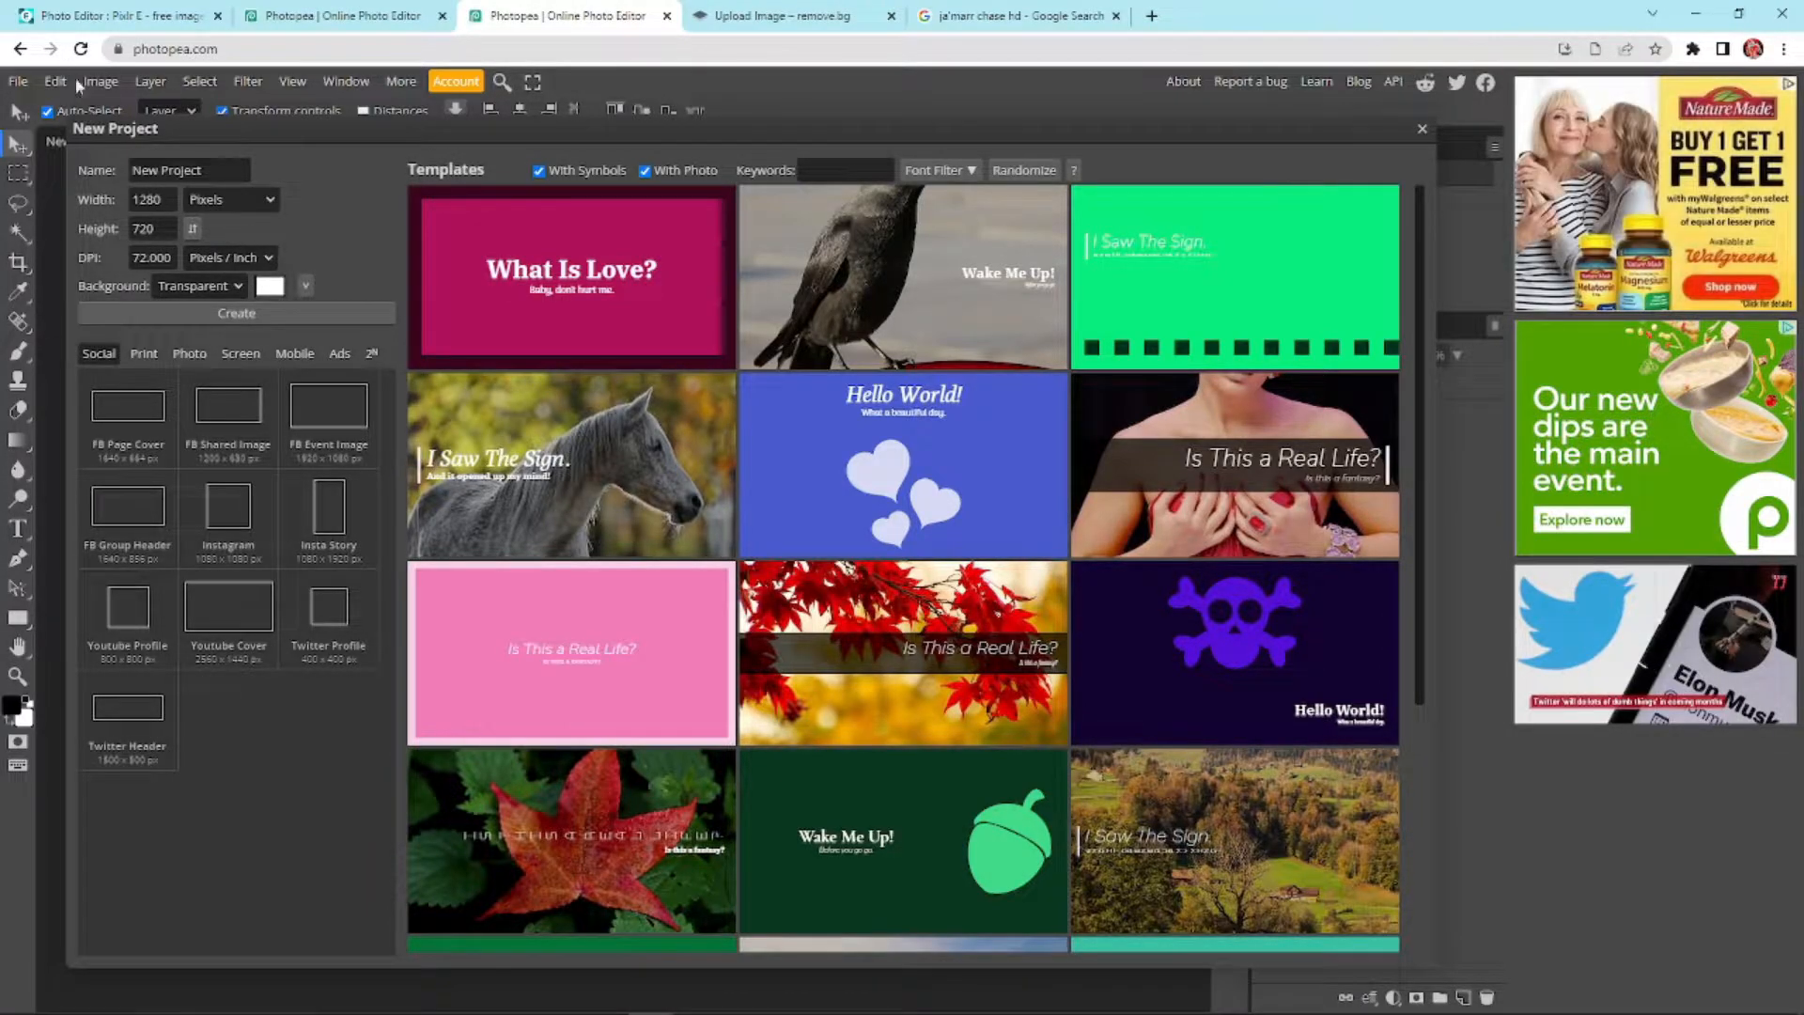
click(210, 312)
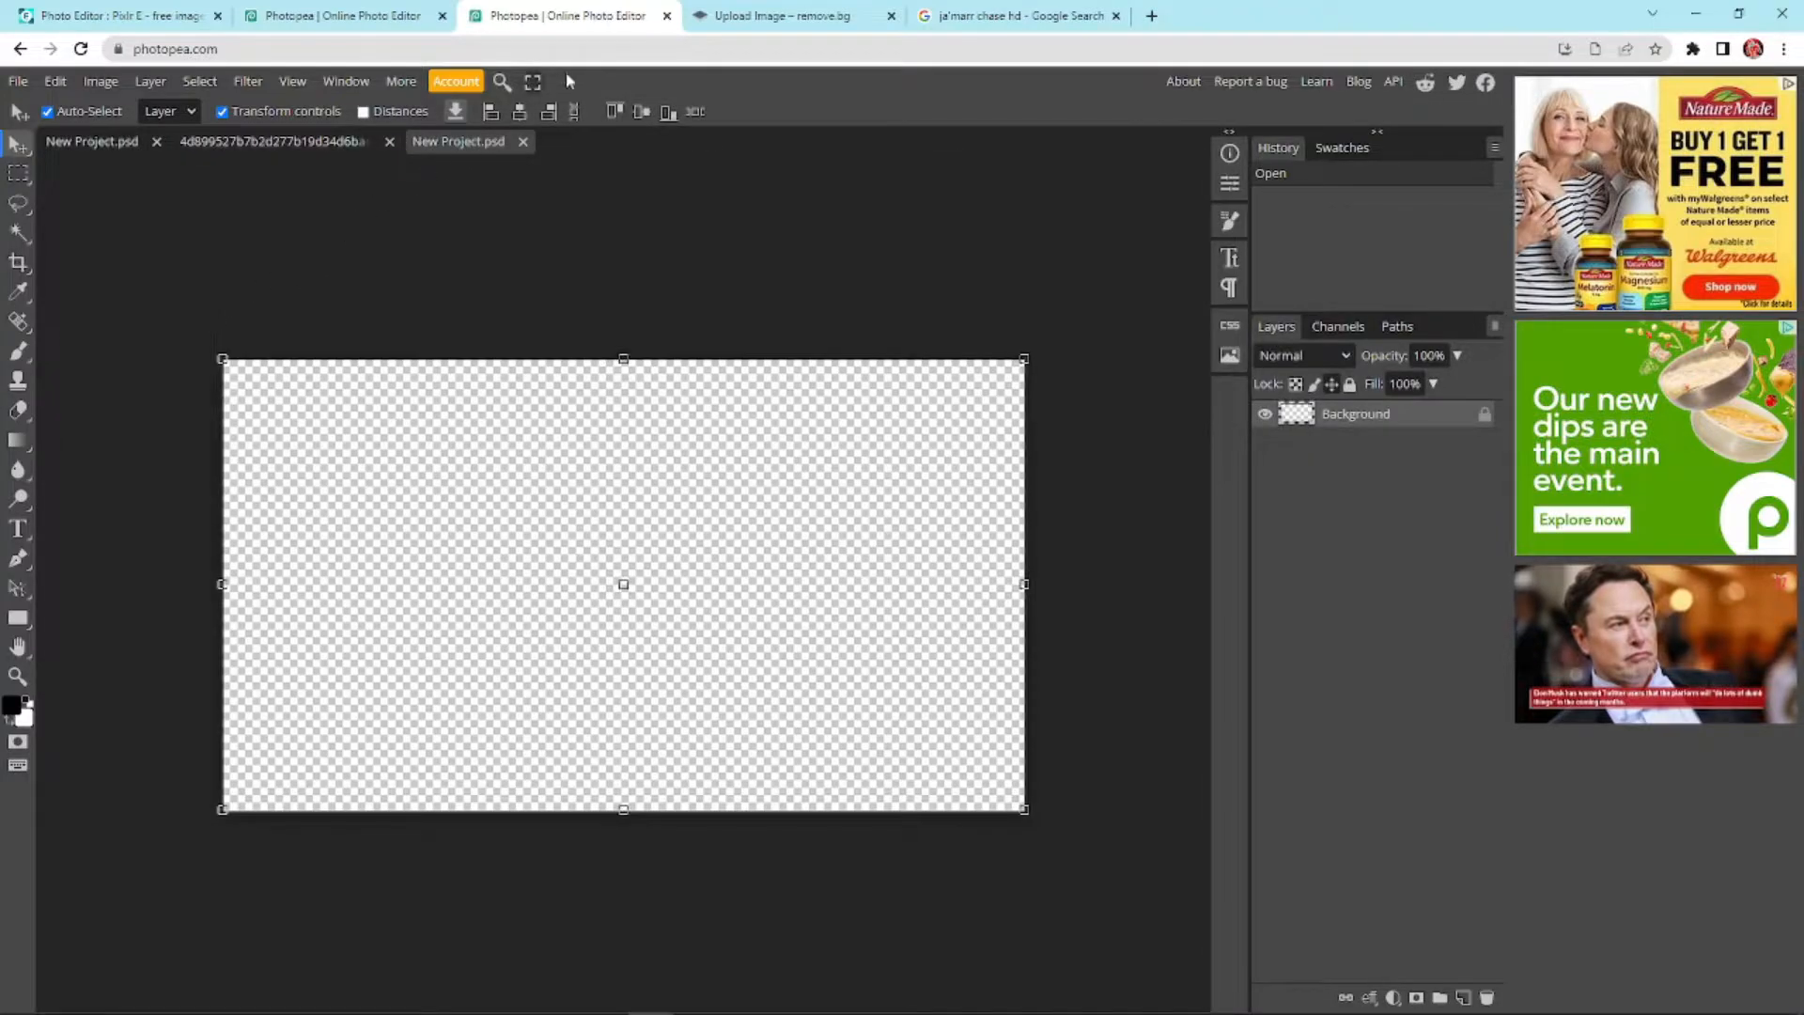
Close this Photopea tab, return to the project with the killz layer, load the American Captain font from the american_captain folder and select it
click(667, 16)
click(369, 27)
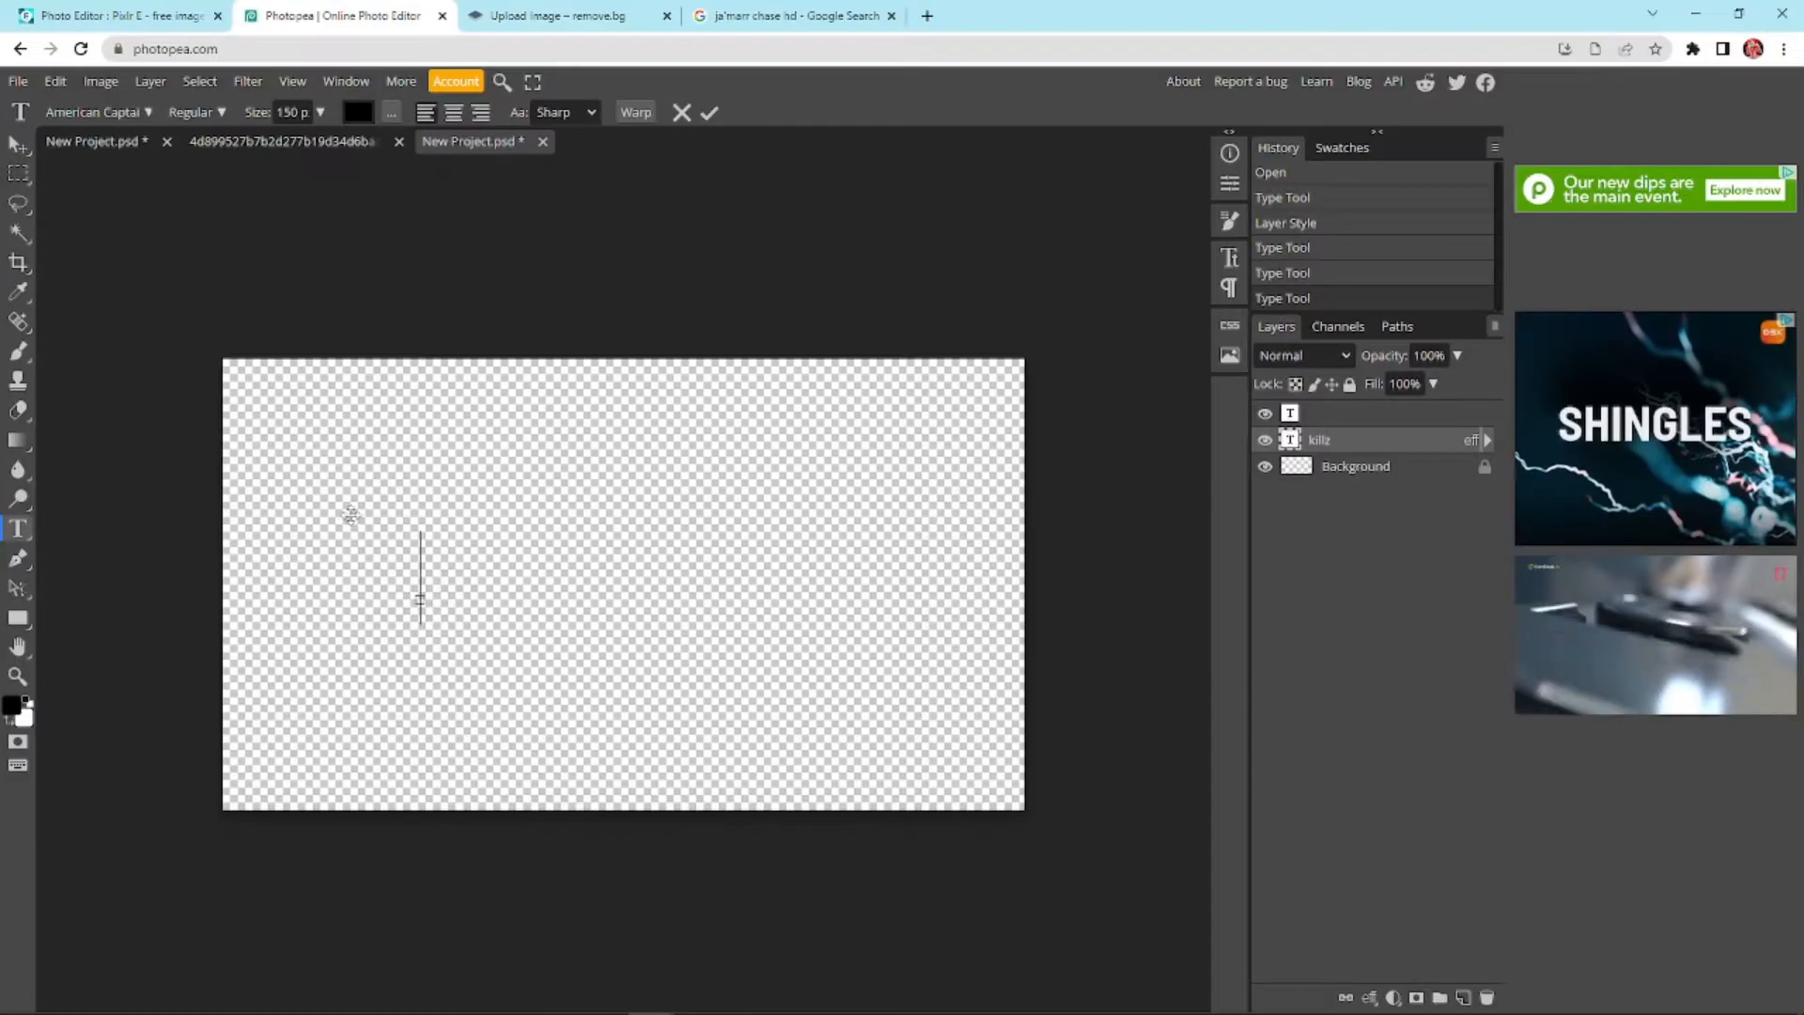
click(145, 113)
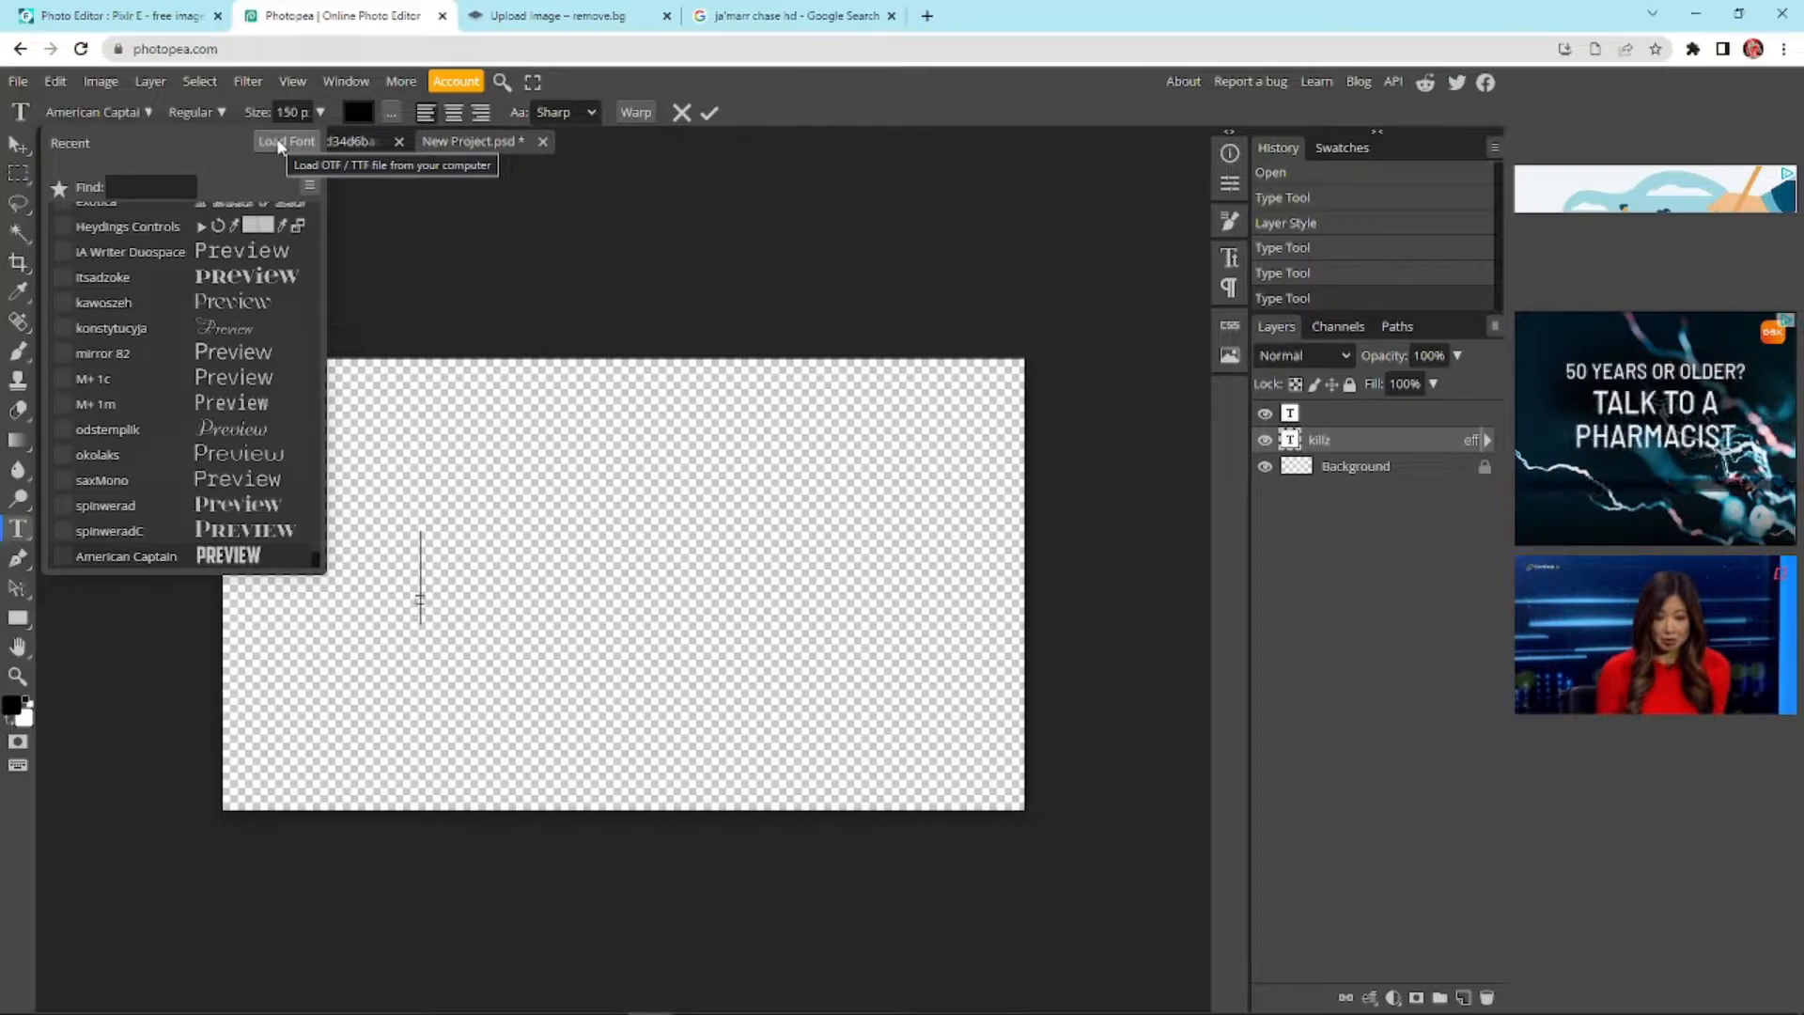
click(280, 146)
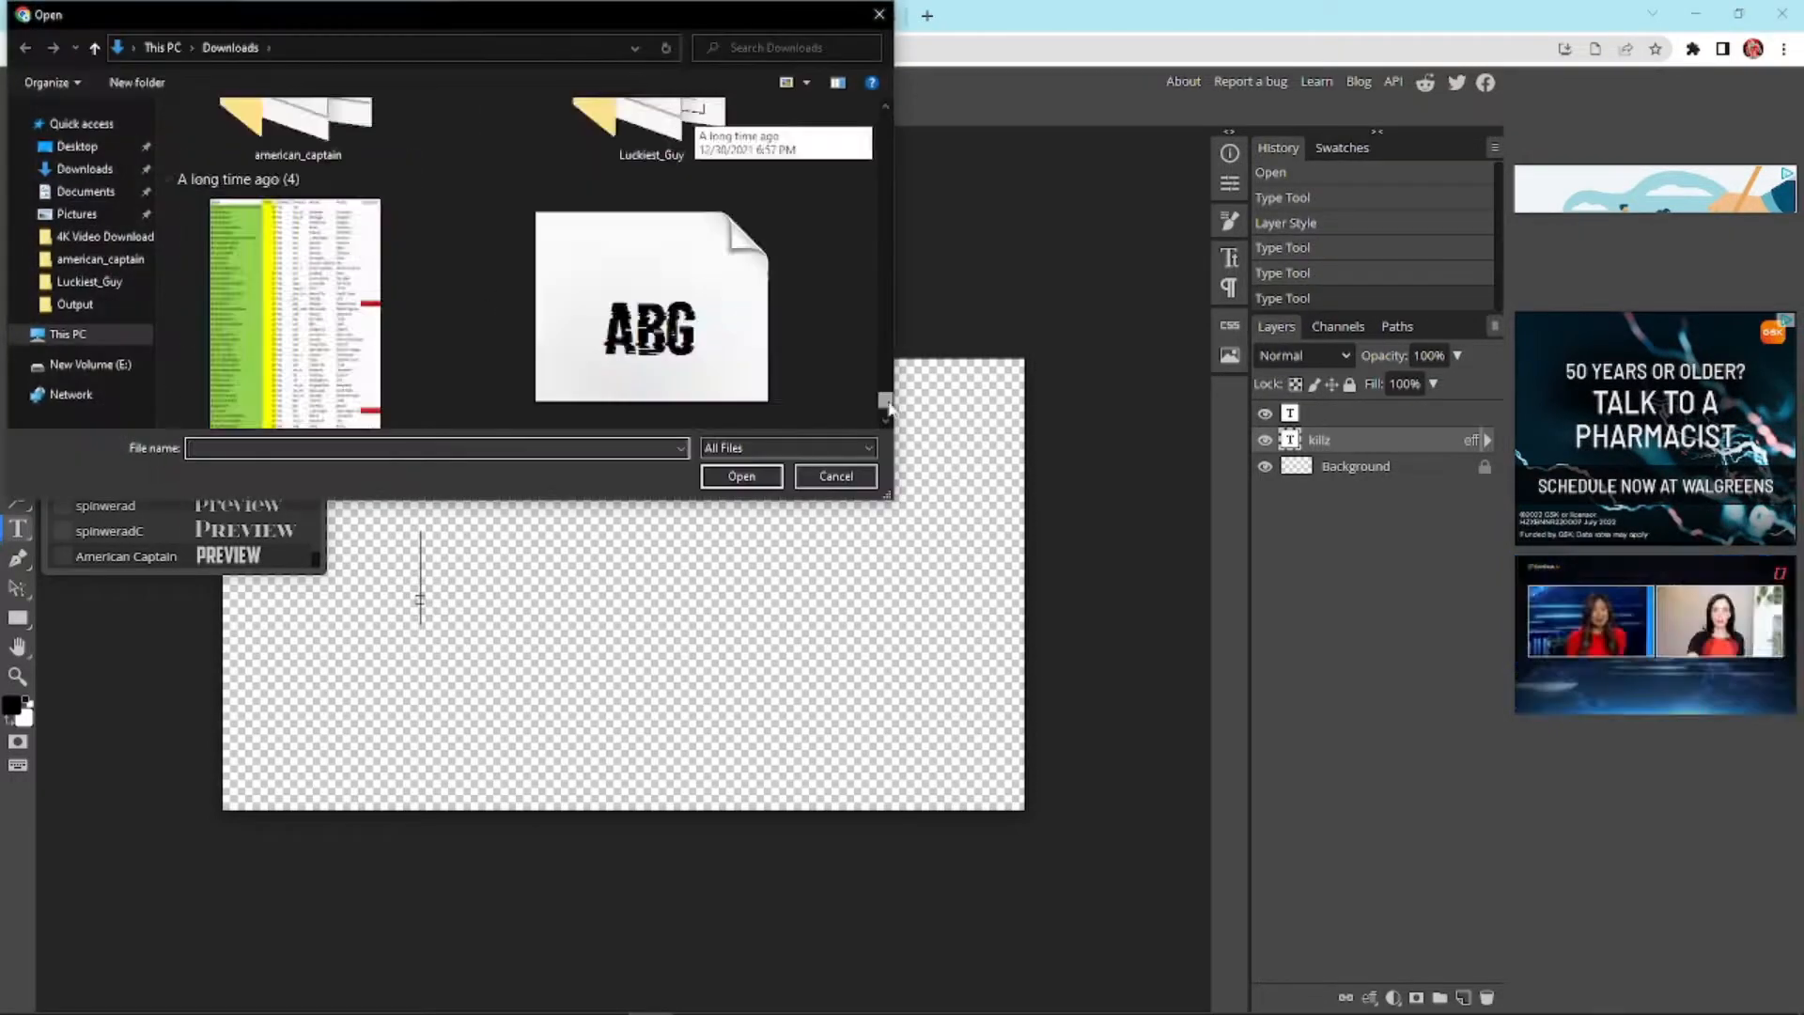
scroll(259, 223, up, 2)
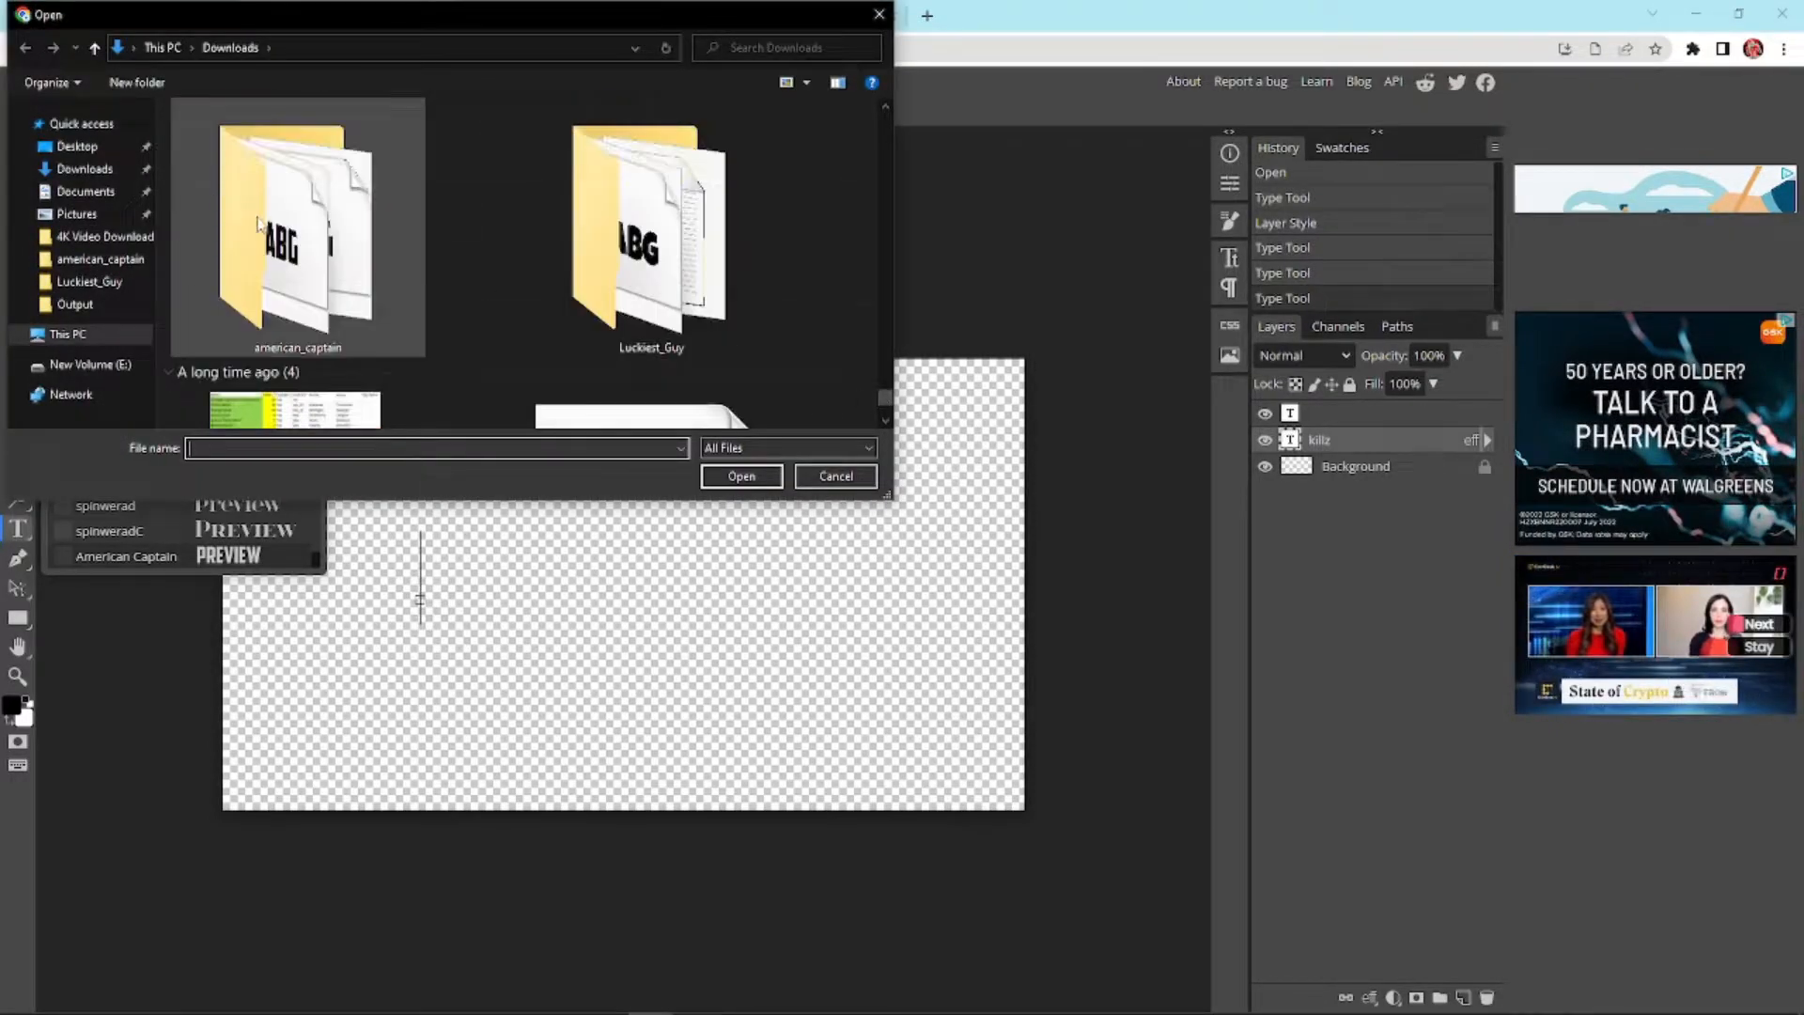
double_click(260, 223)
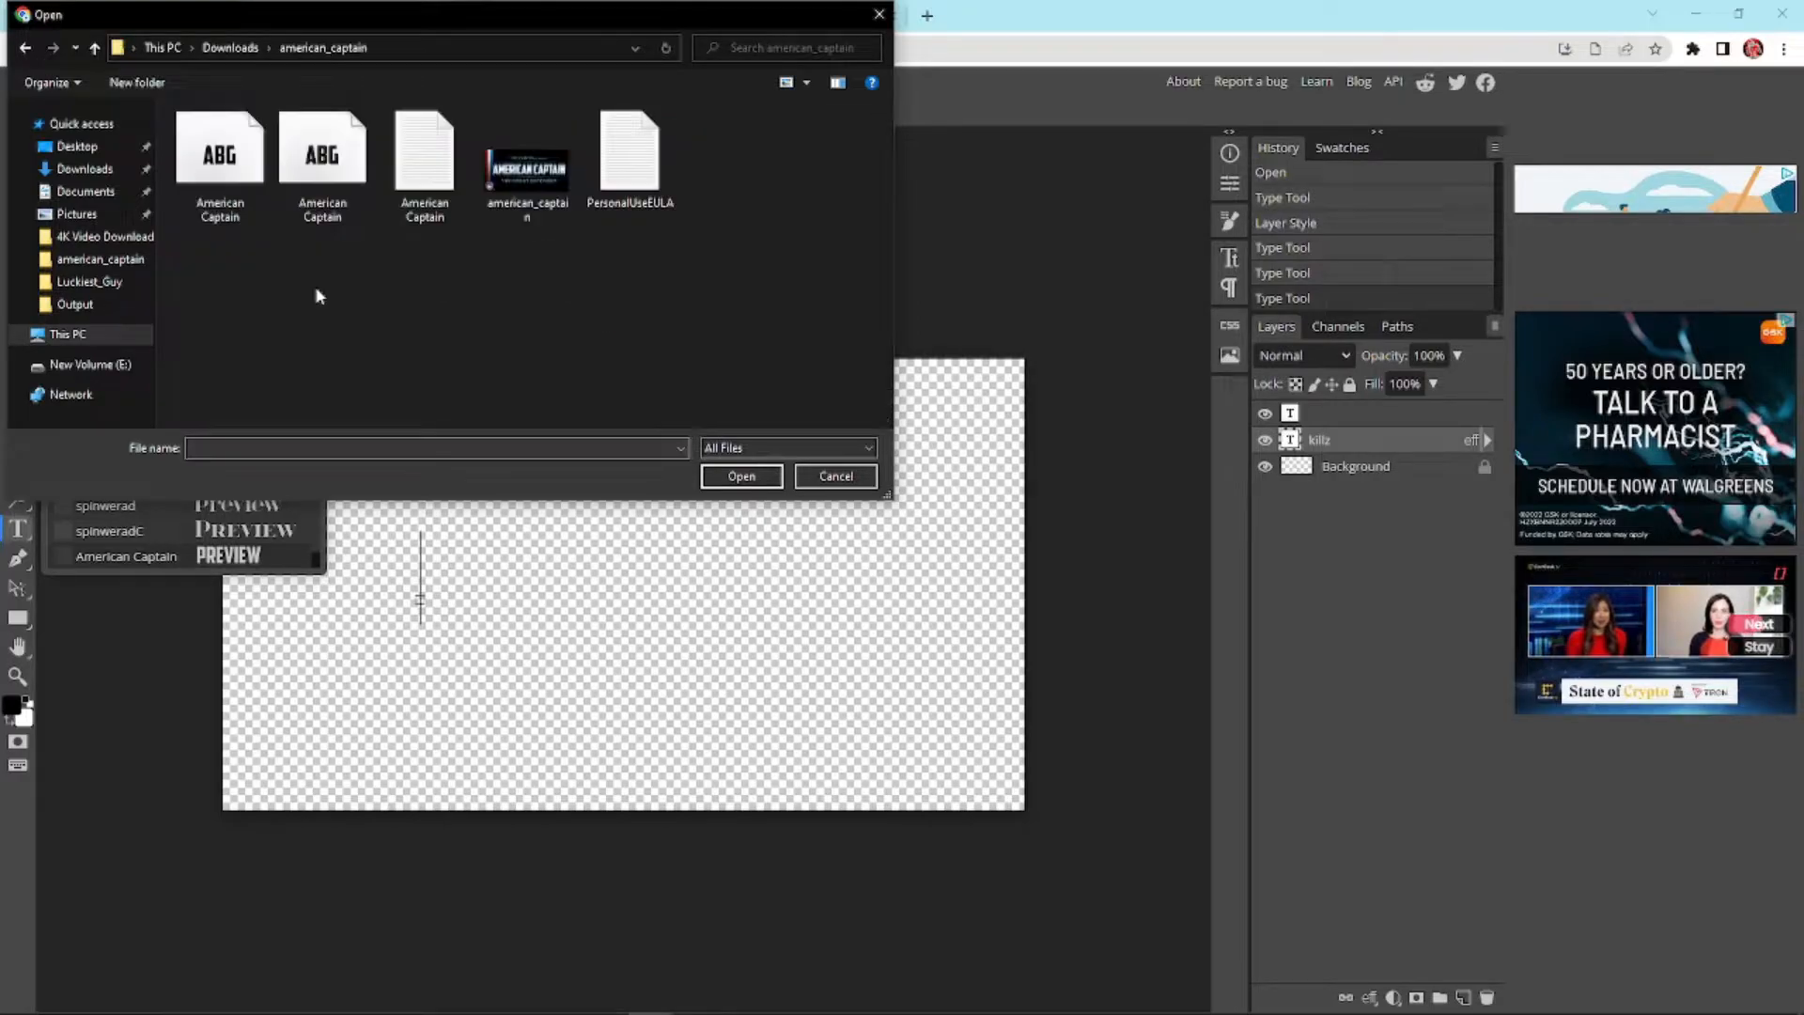
click(329, 180)
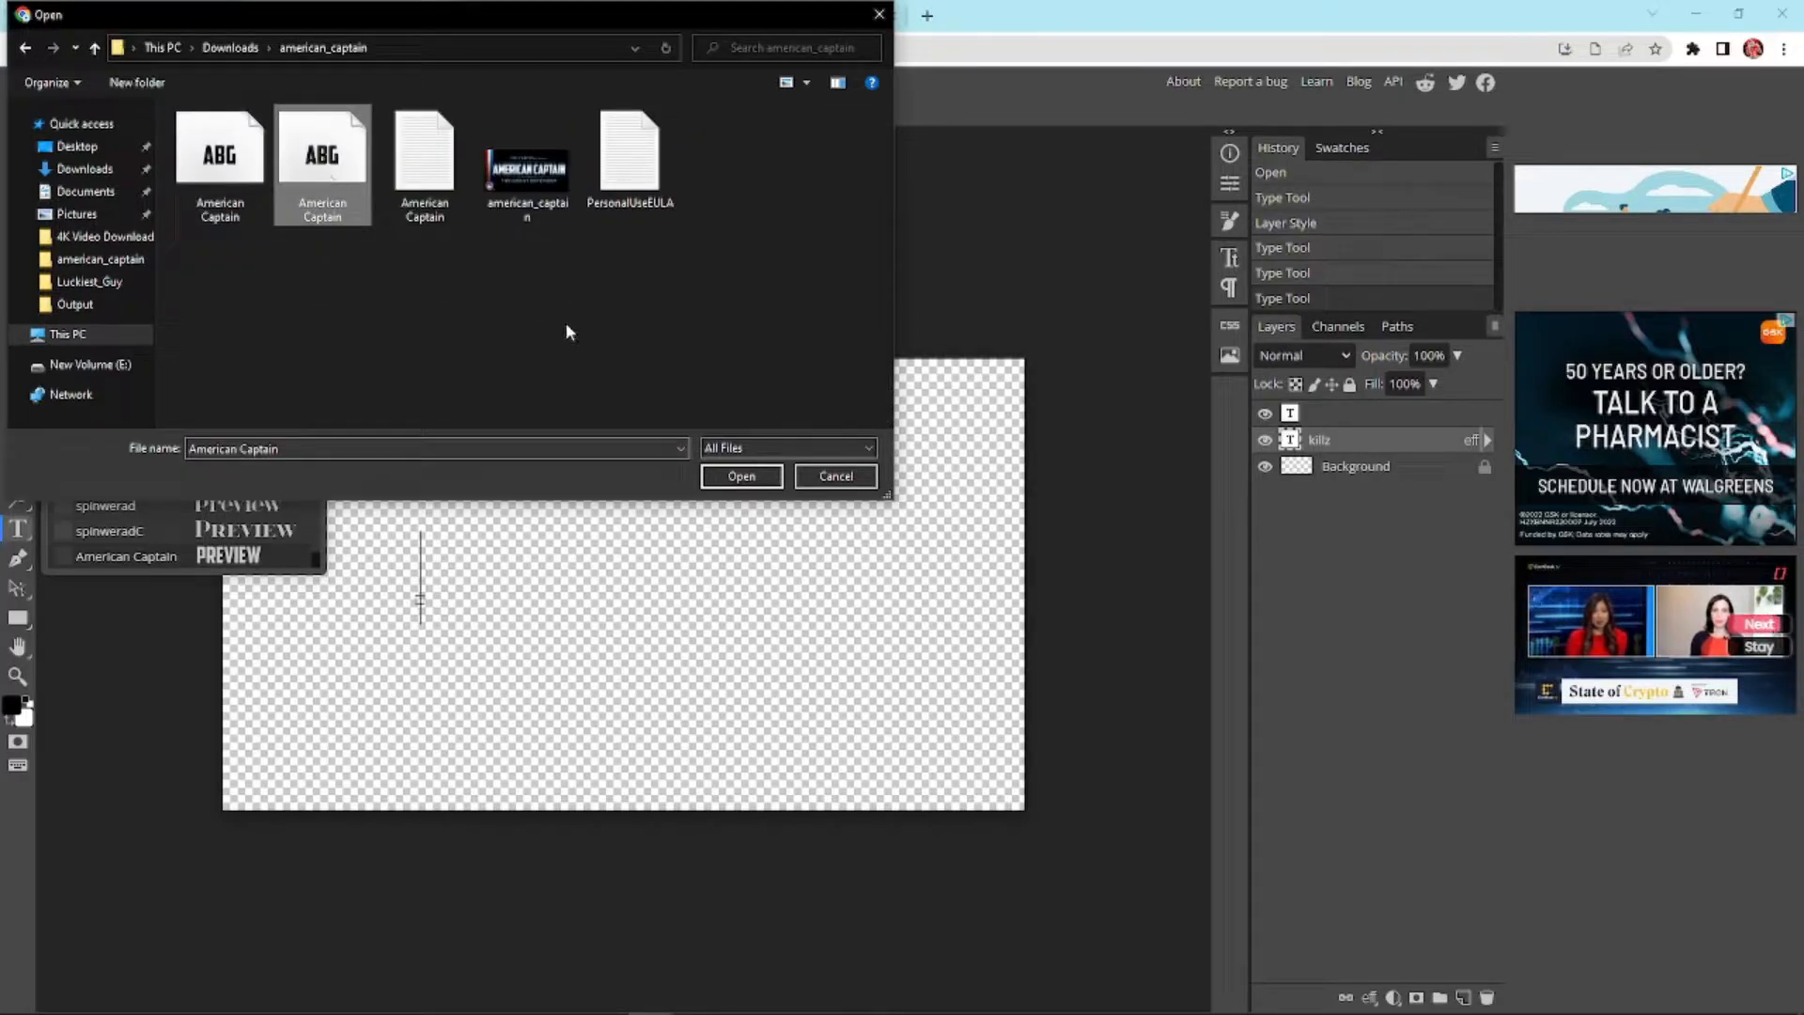
click(740, 477)
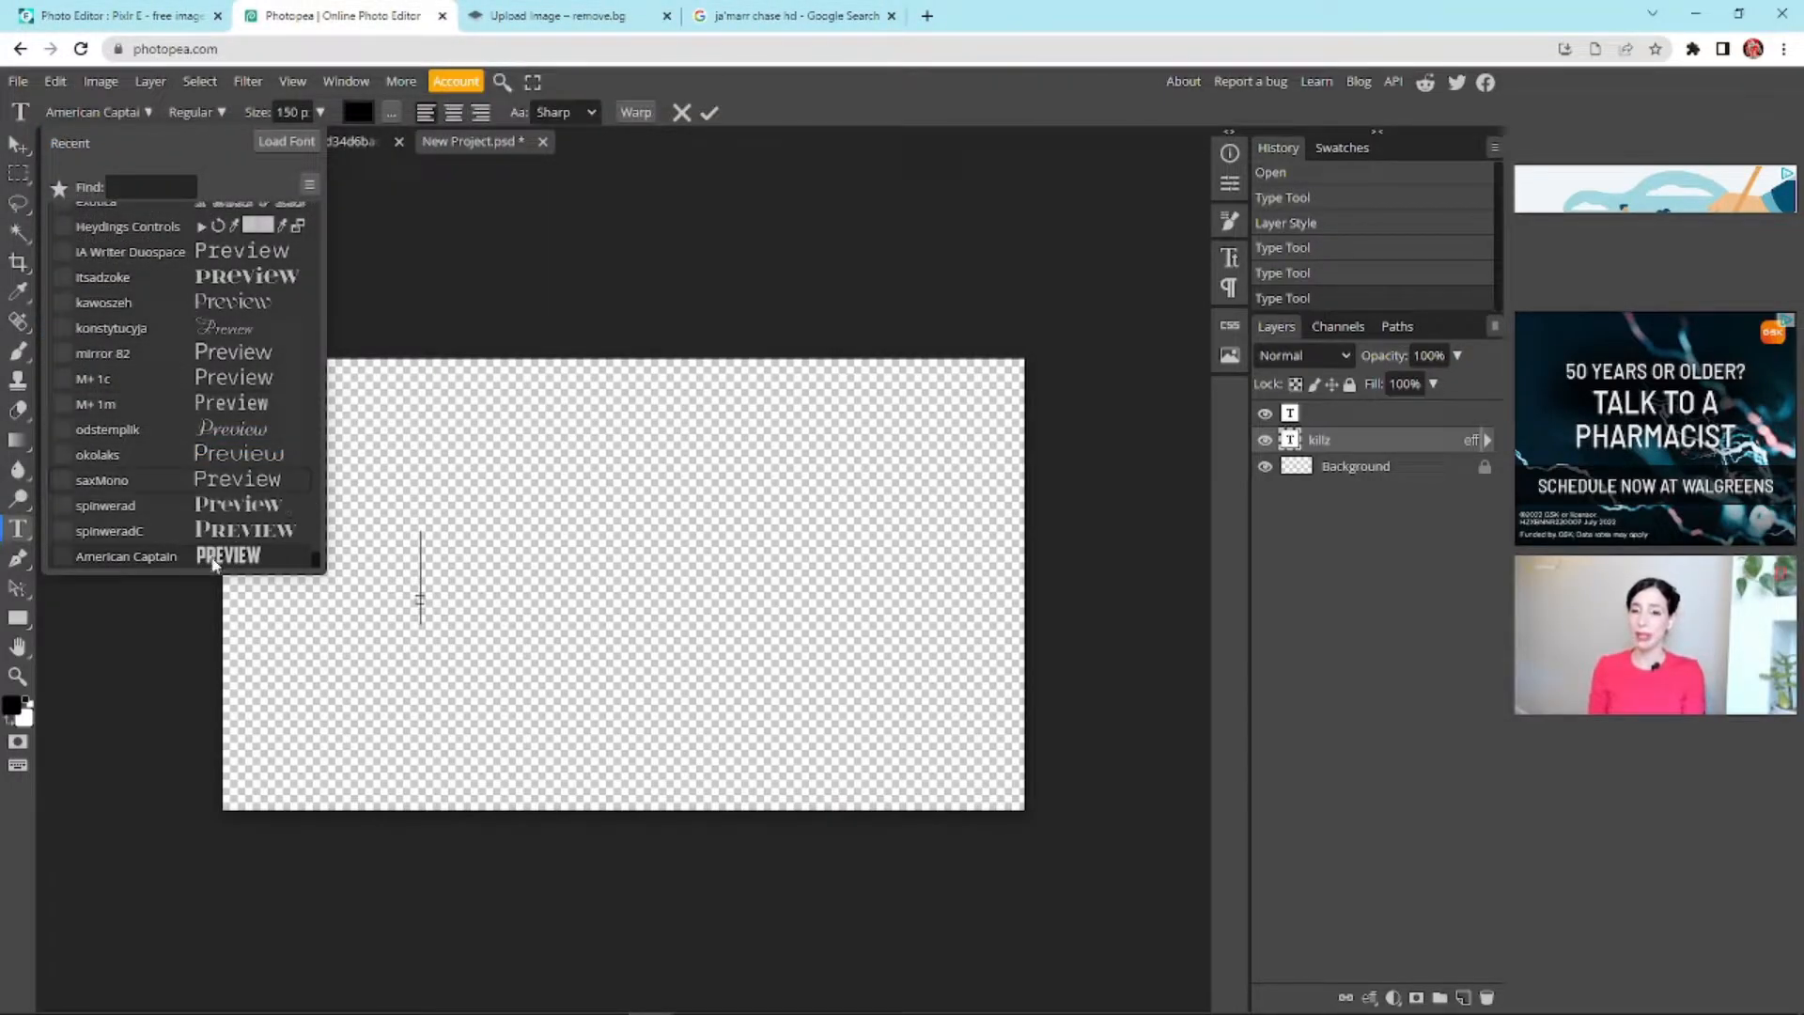
click(214, 558)
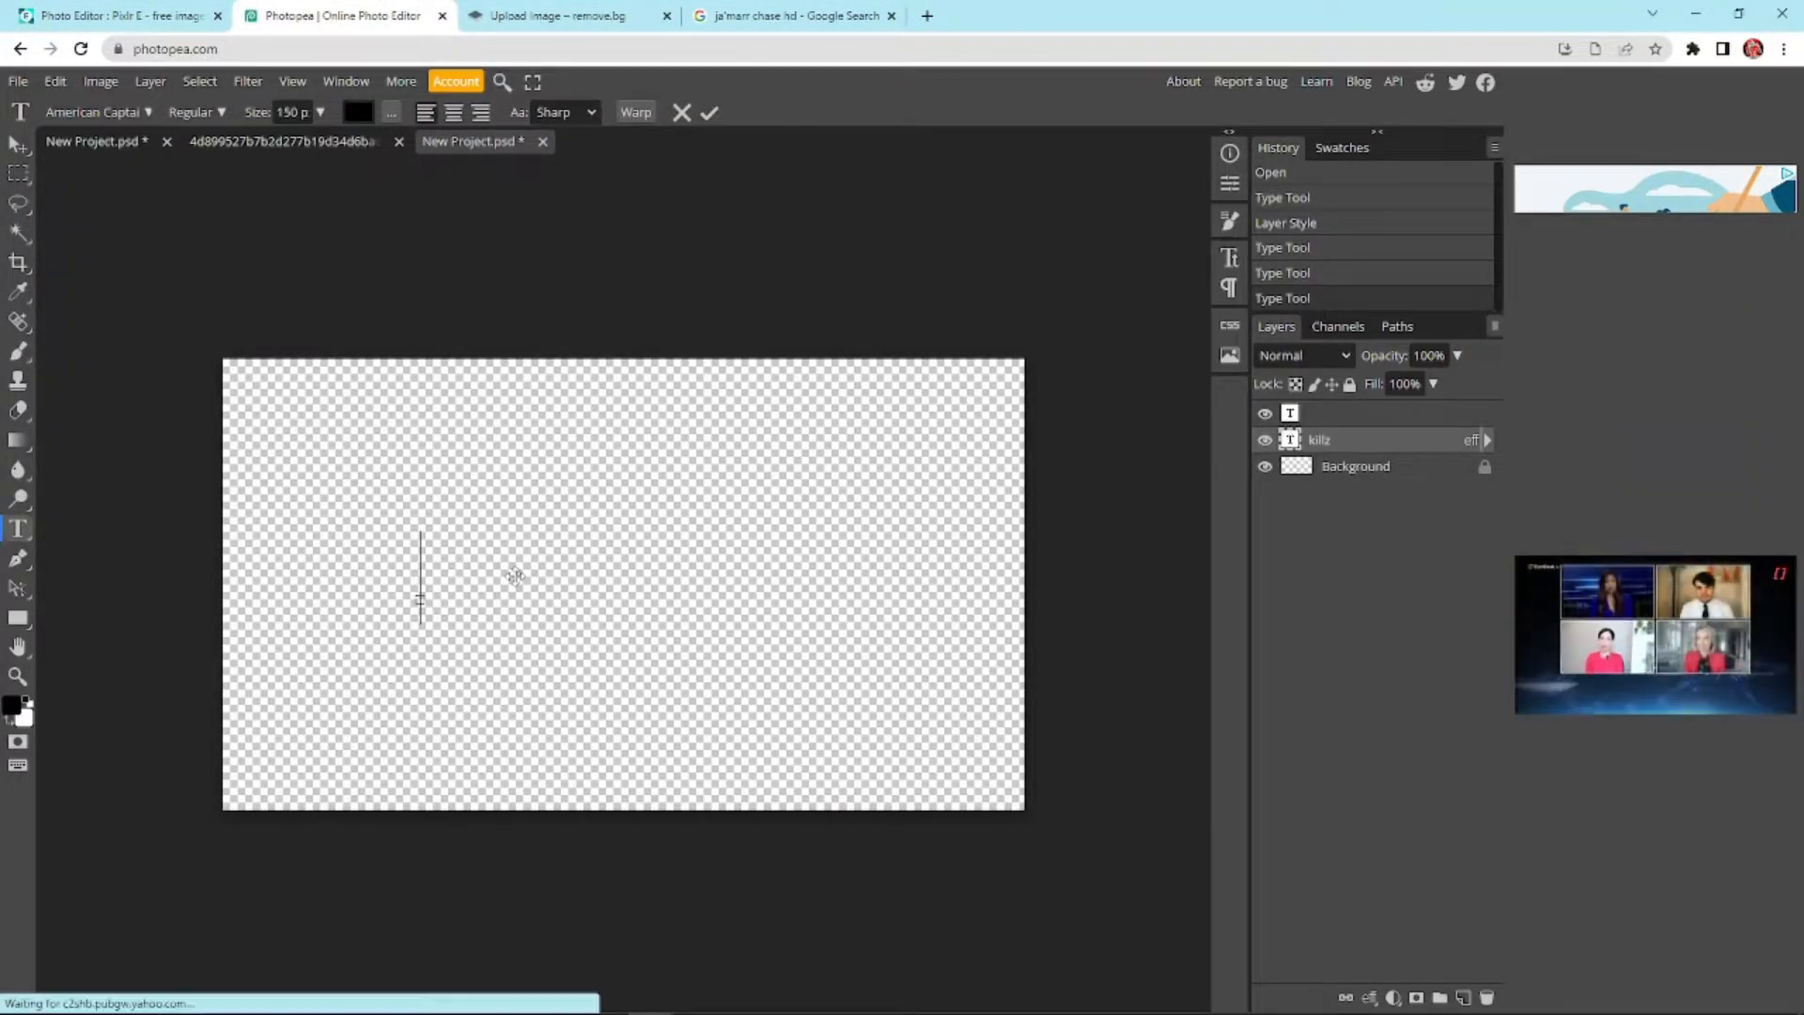
Enter the text KILLZ on the transparent canvas and move it right, closer to the canvas centre
click(299, 113)
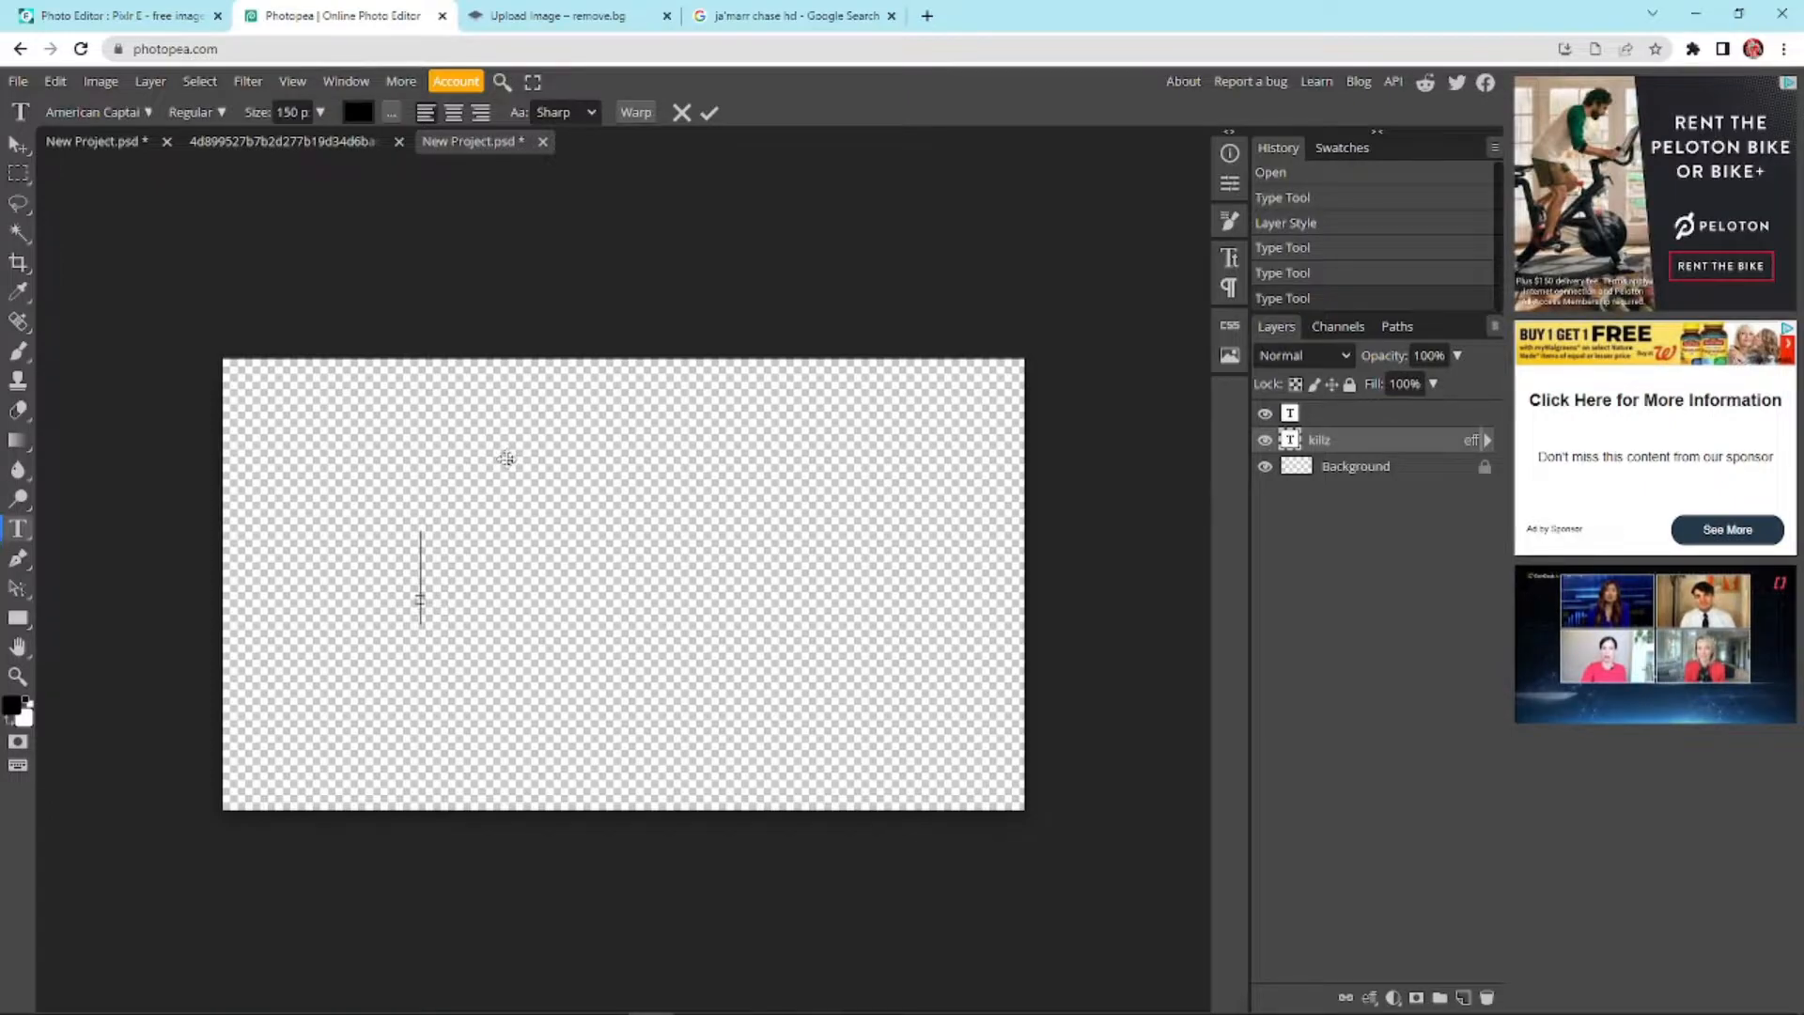
text(KILL)
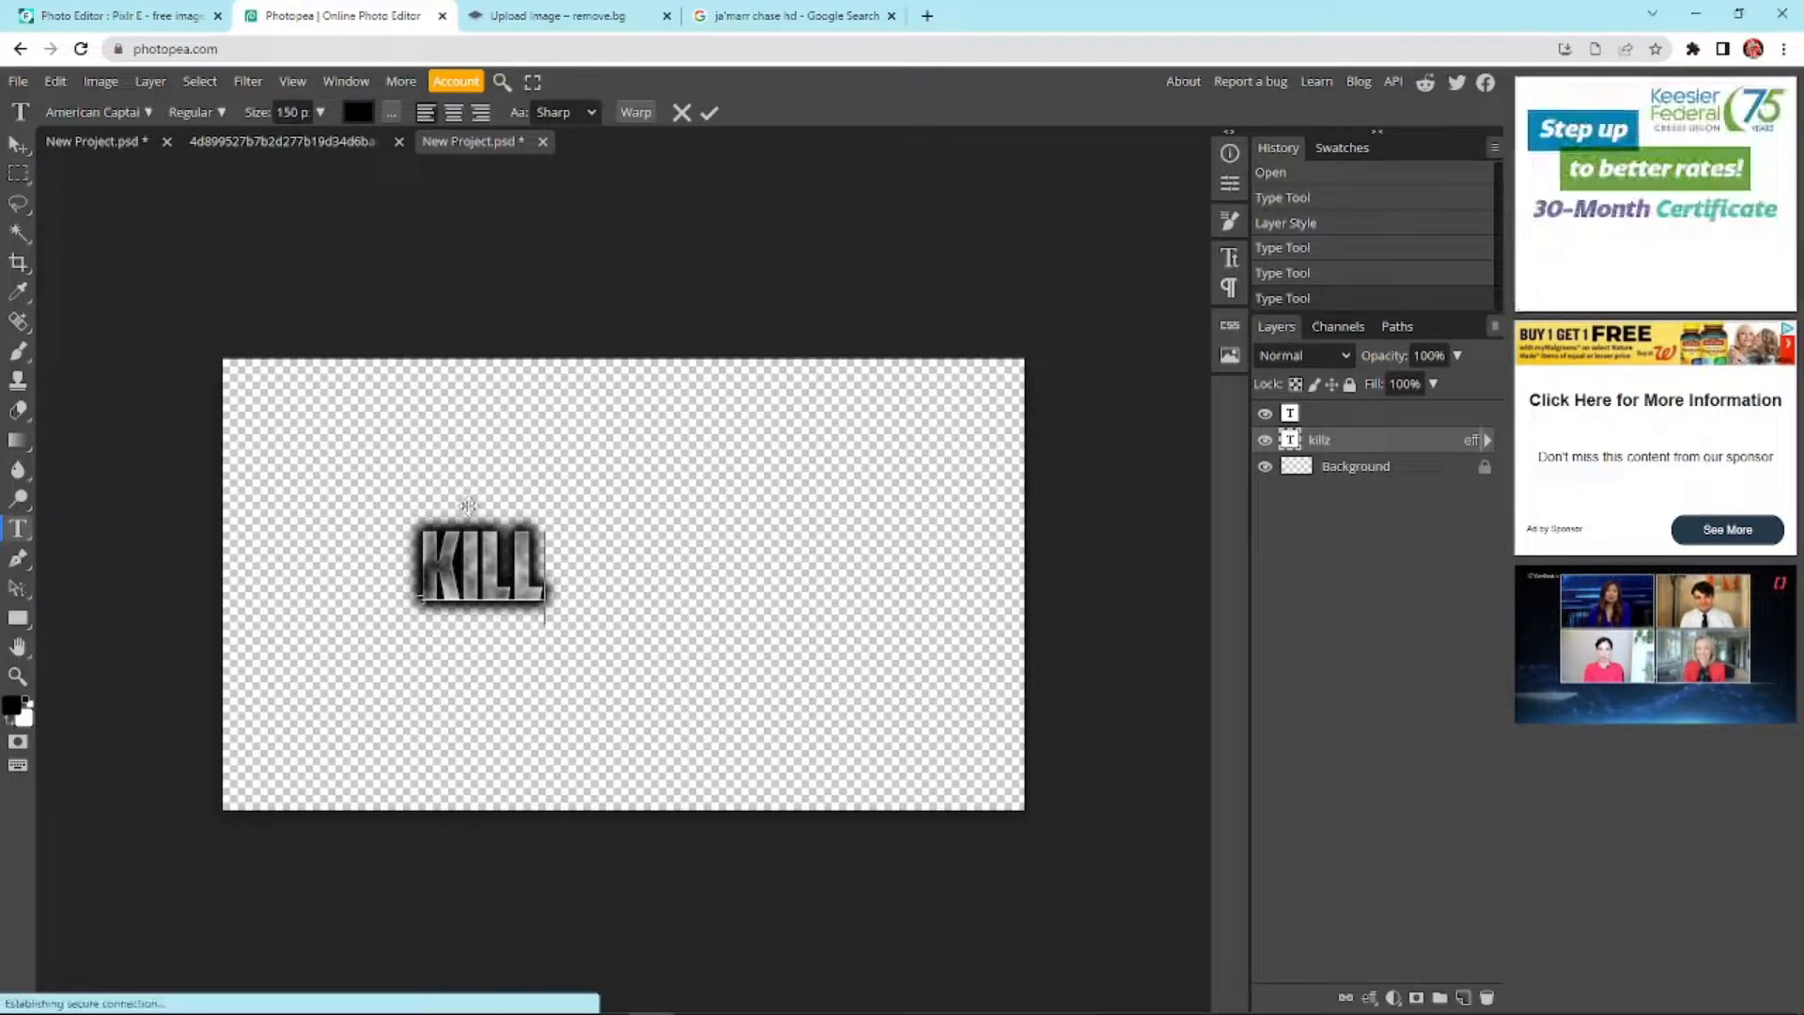
text(Z)
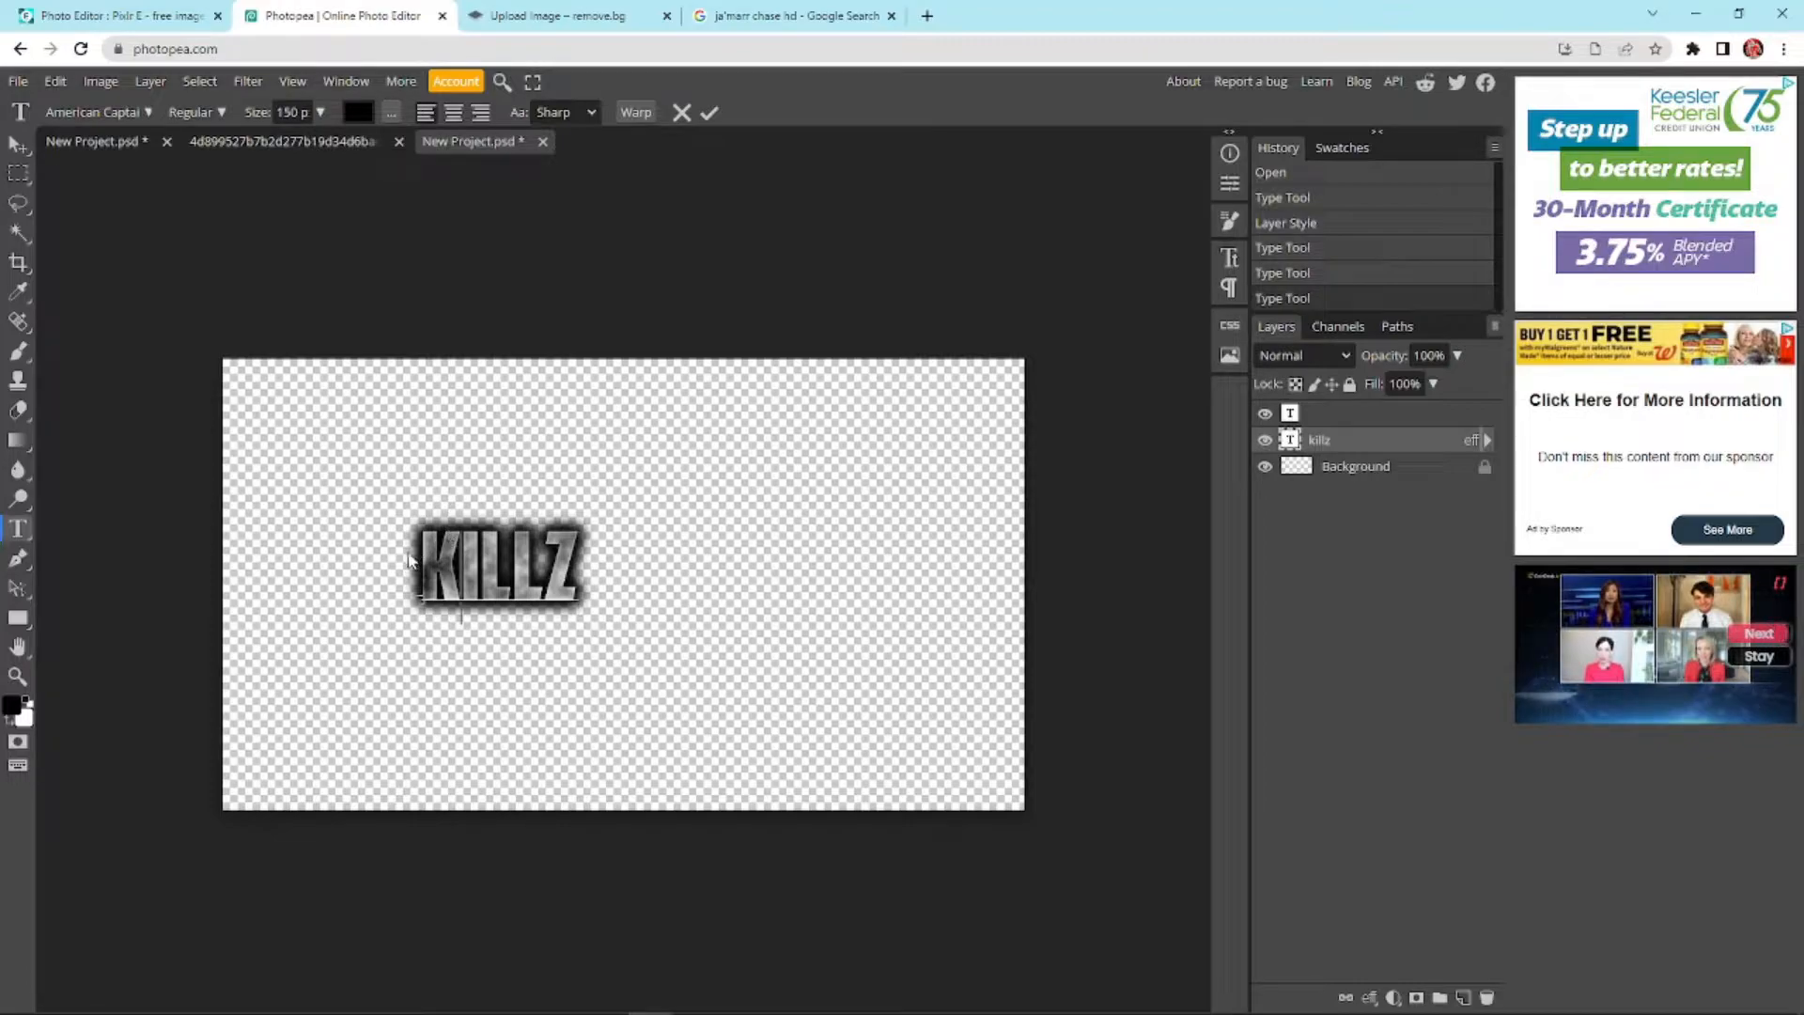
click(17, 144)
drag(491, 556, 538, 556)
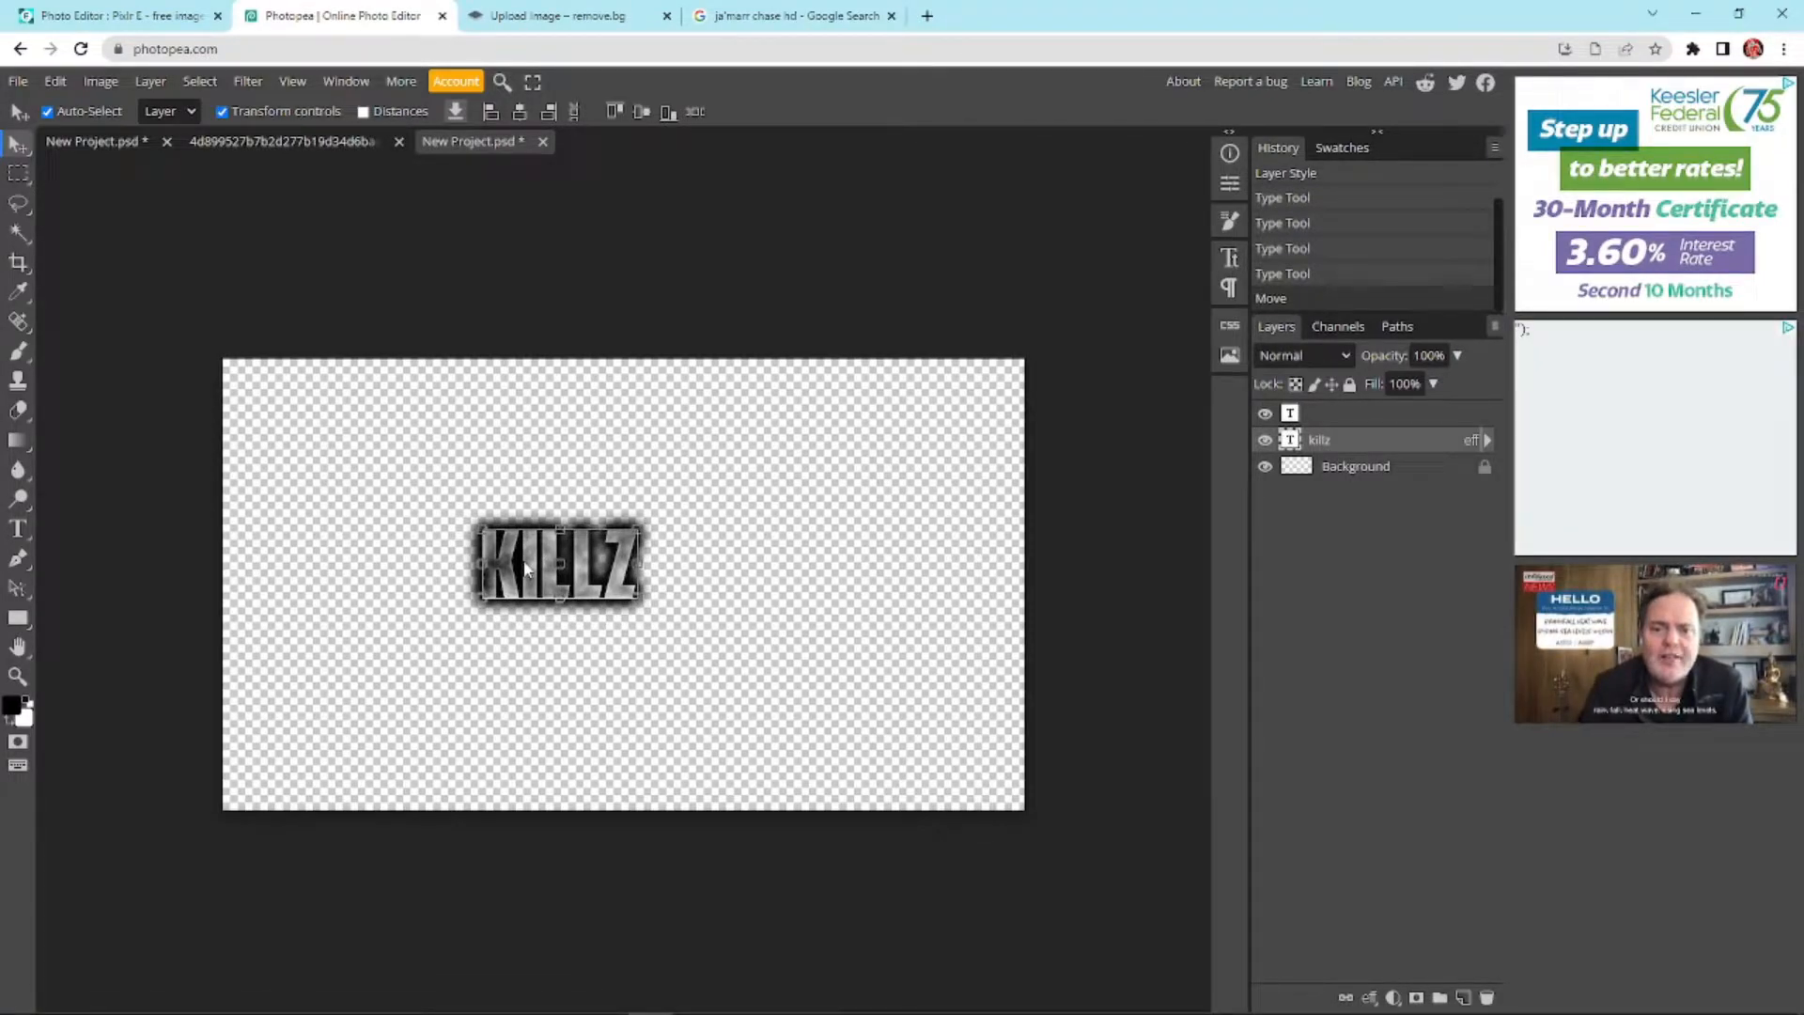
Enlarge the KILLZ text proportionally to about 167% and reposition it slightly below the middle of the canvas
click(415, 522)
click(536, 567)
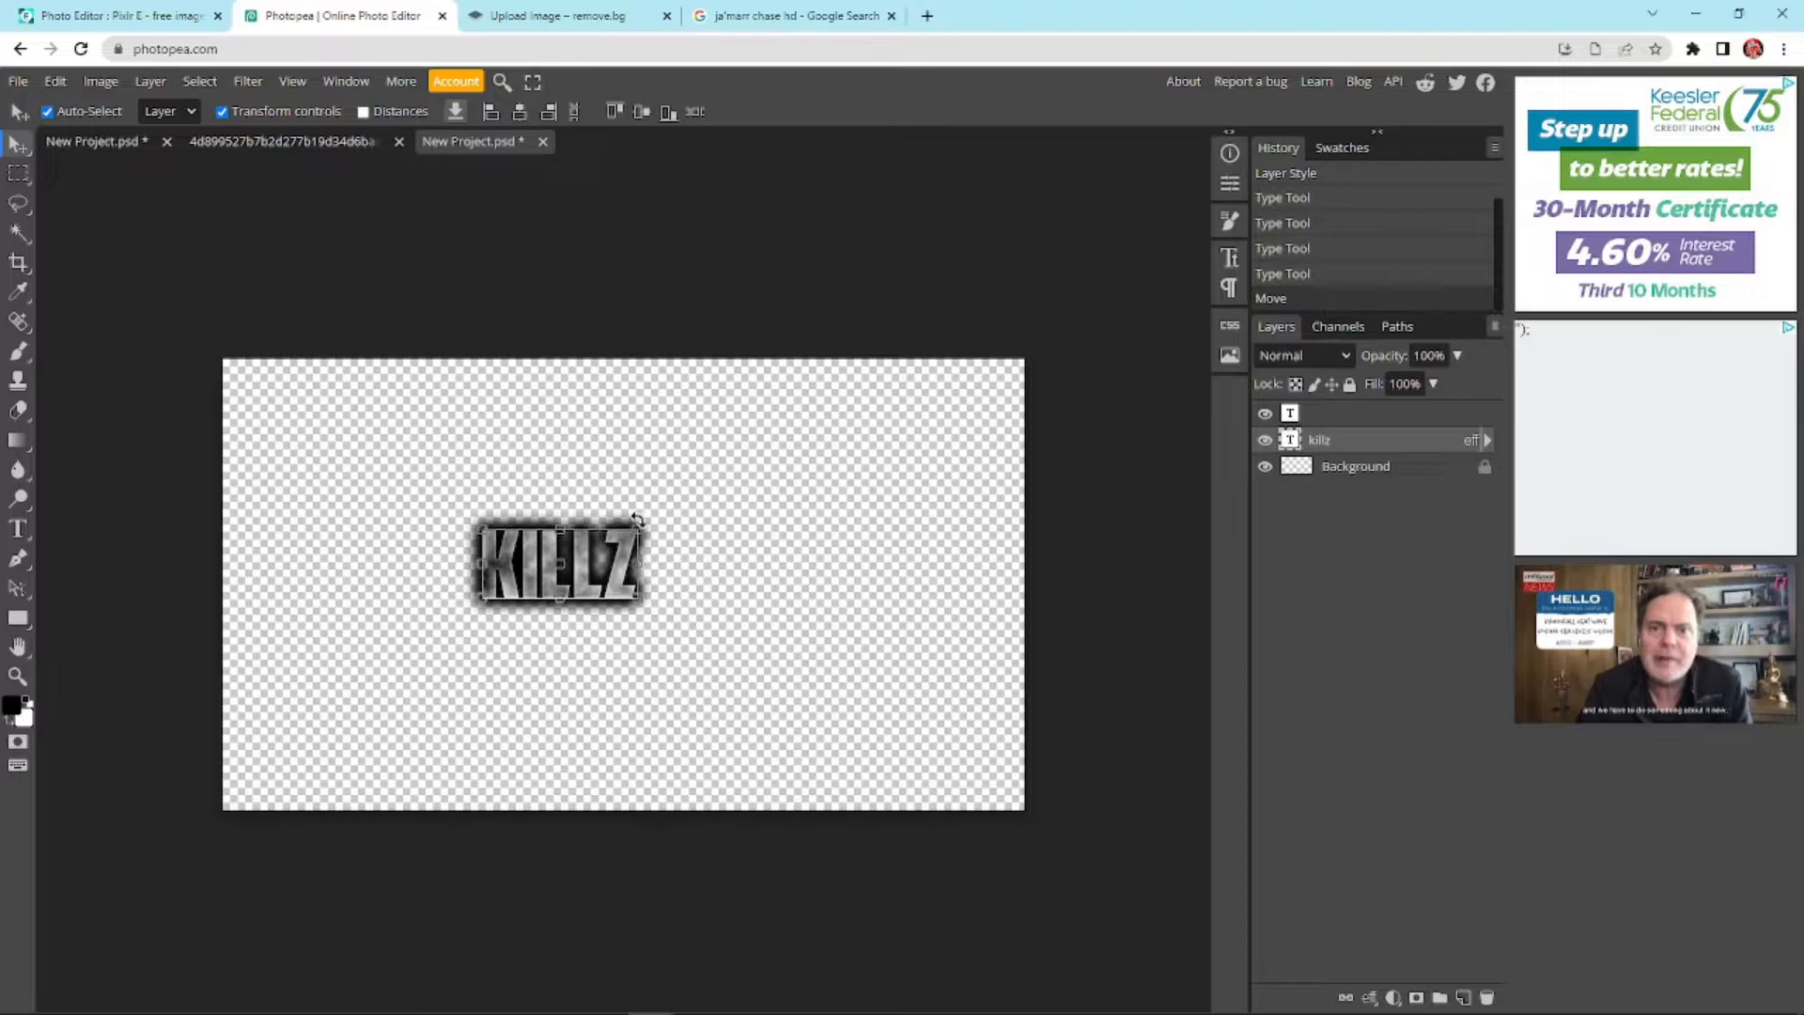
drag(636, 519, 745, 476)
drag(644, 551, 633, 630)
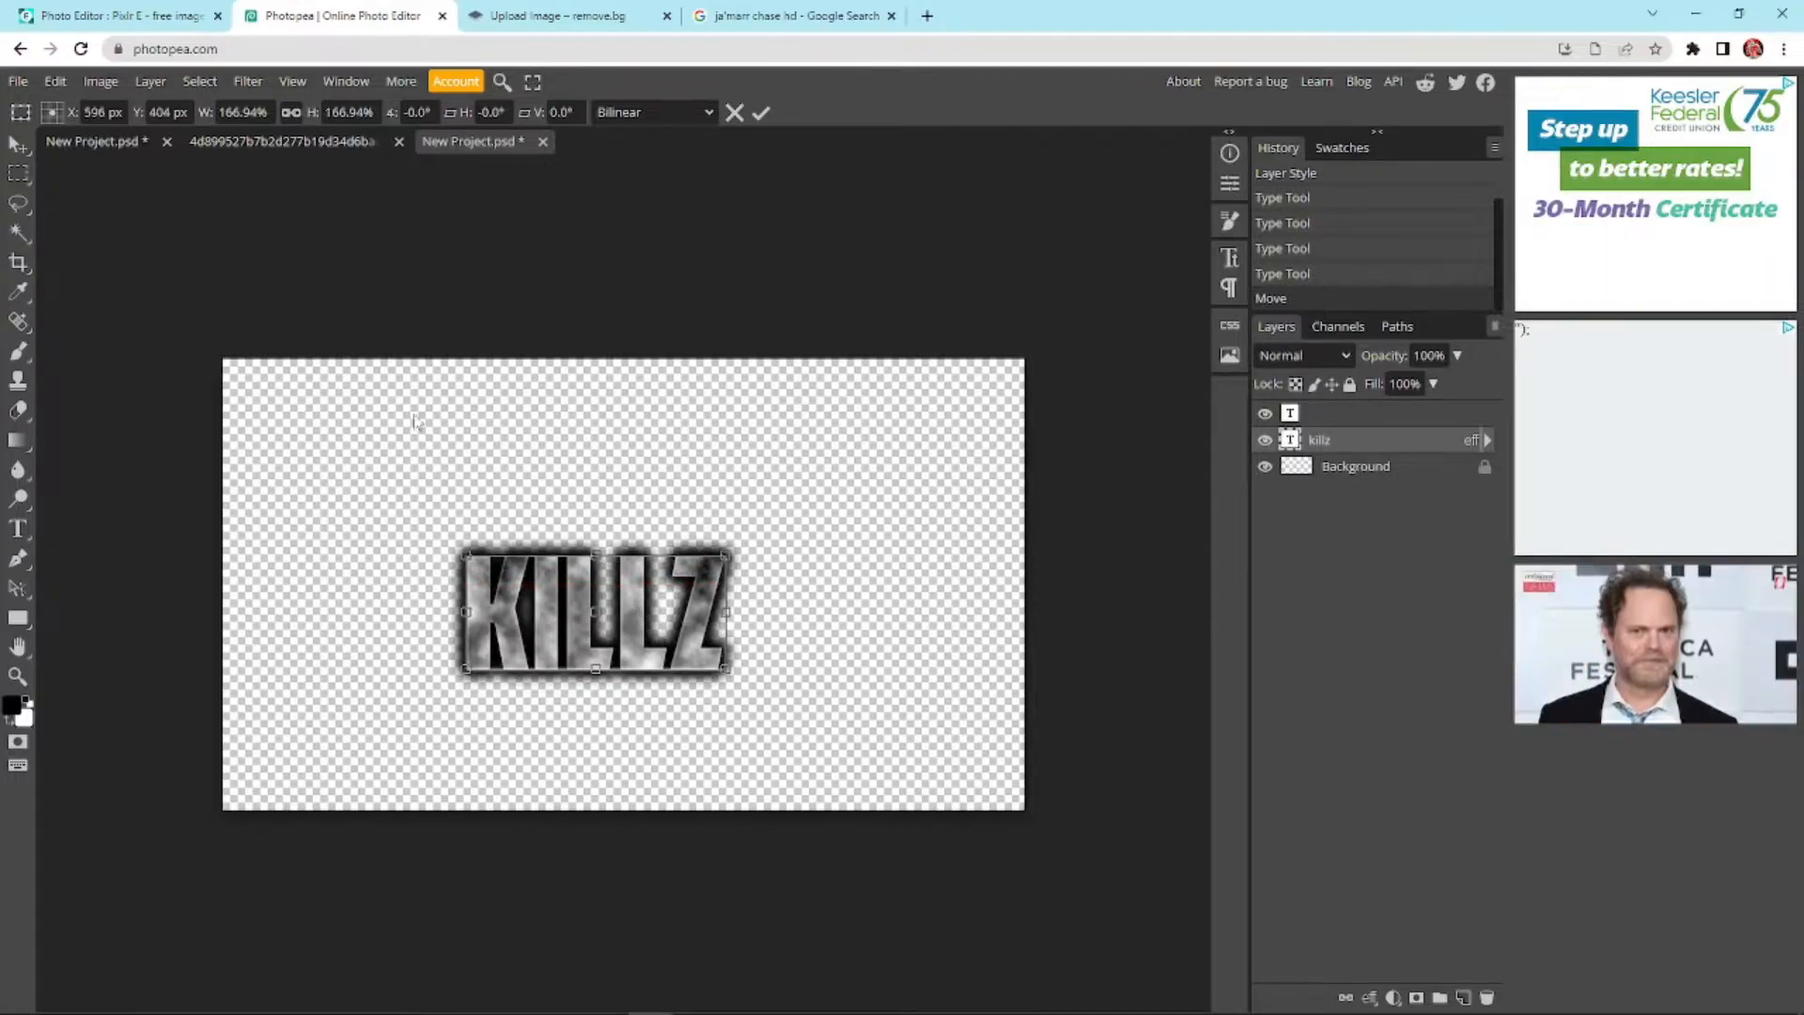
Open the killz layer's styles and review its Drop Shadow settings, including the blend mode options, distance, spread and size
click(140, 82)
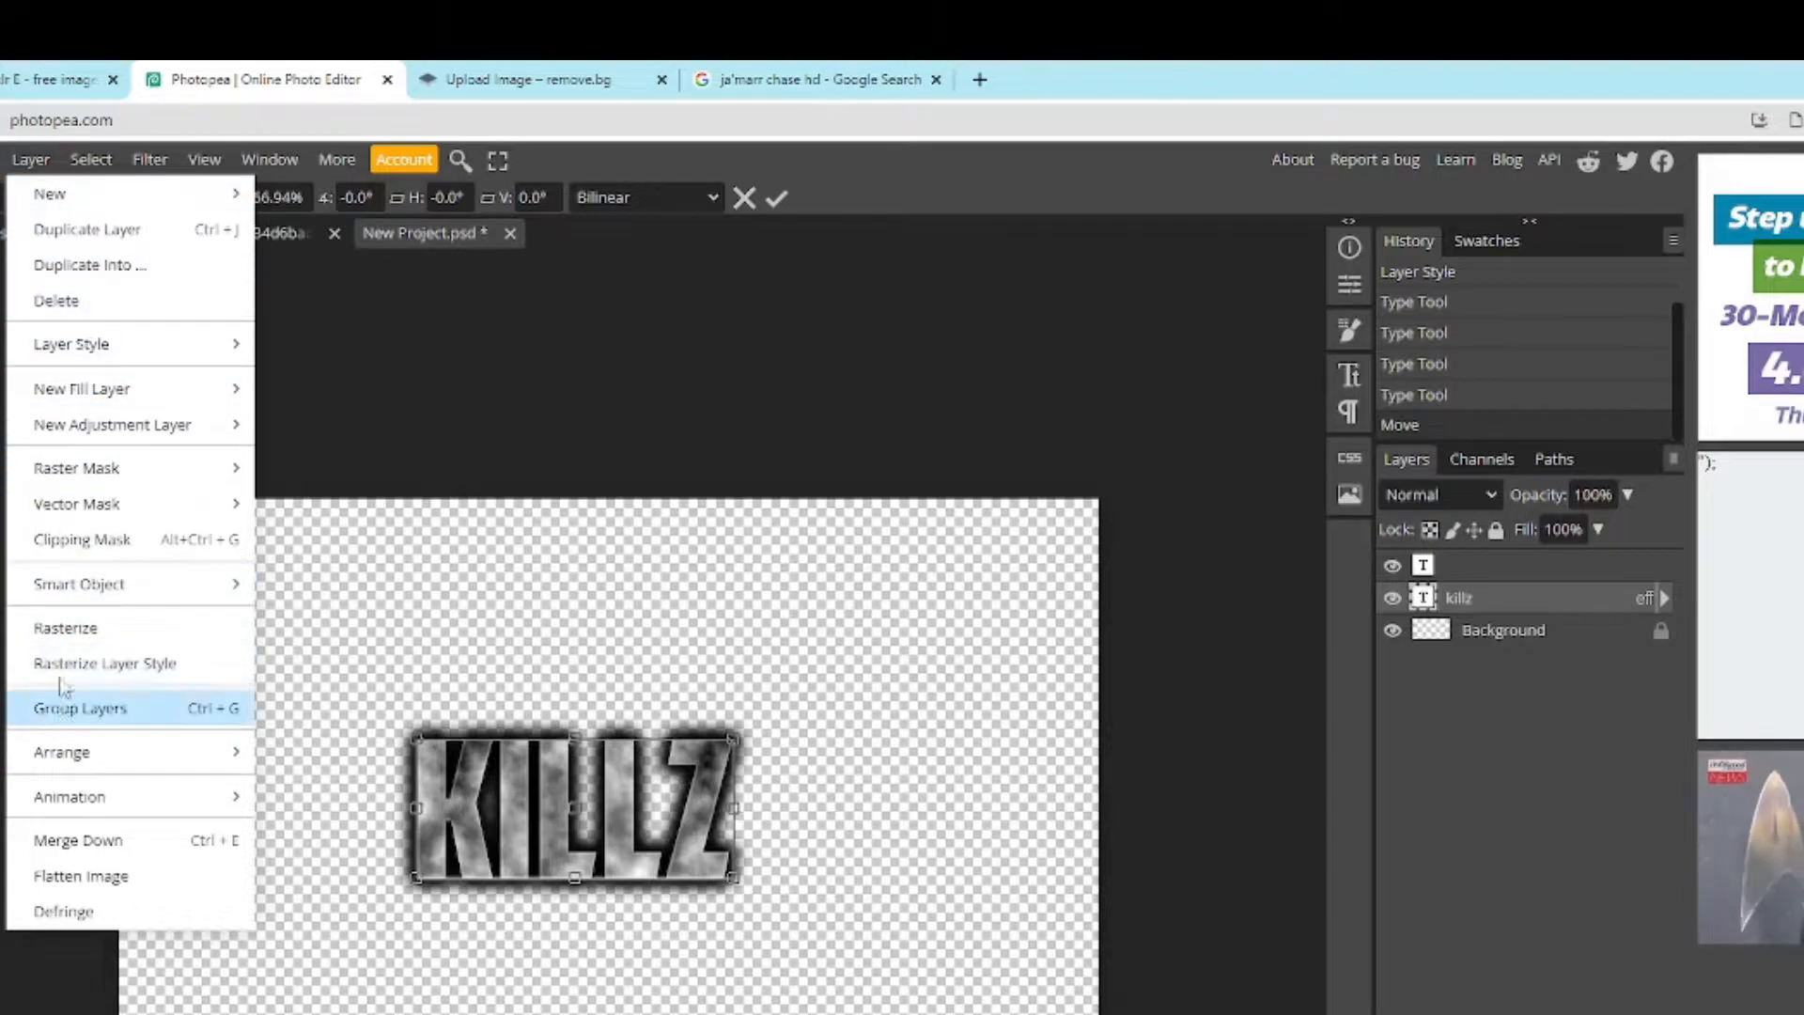
mouse_move(100, 350)
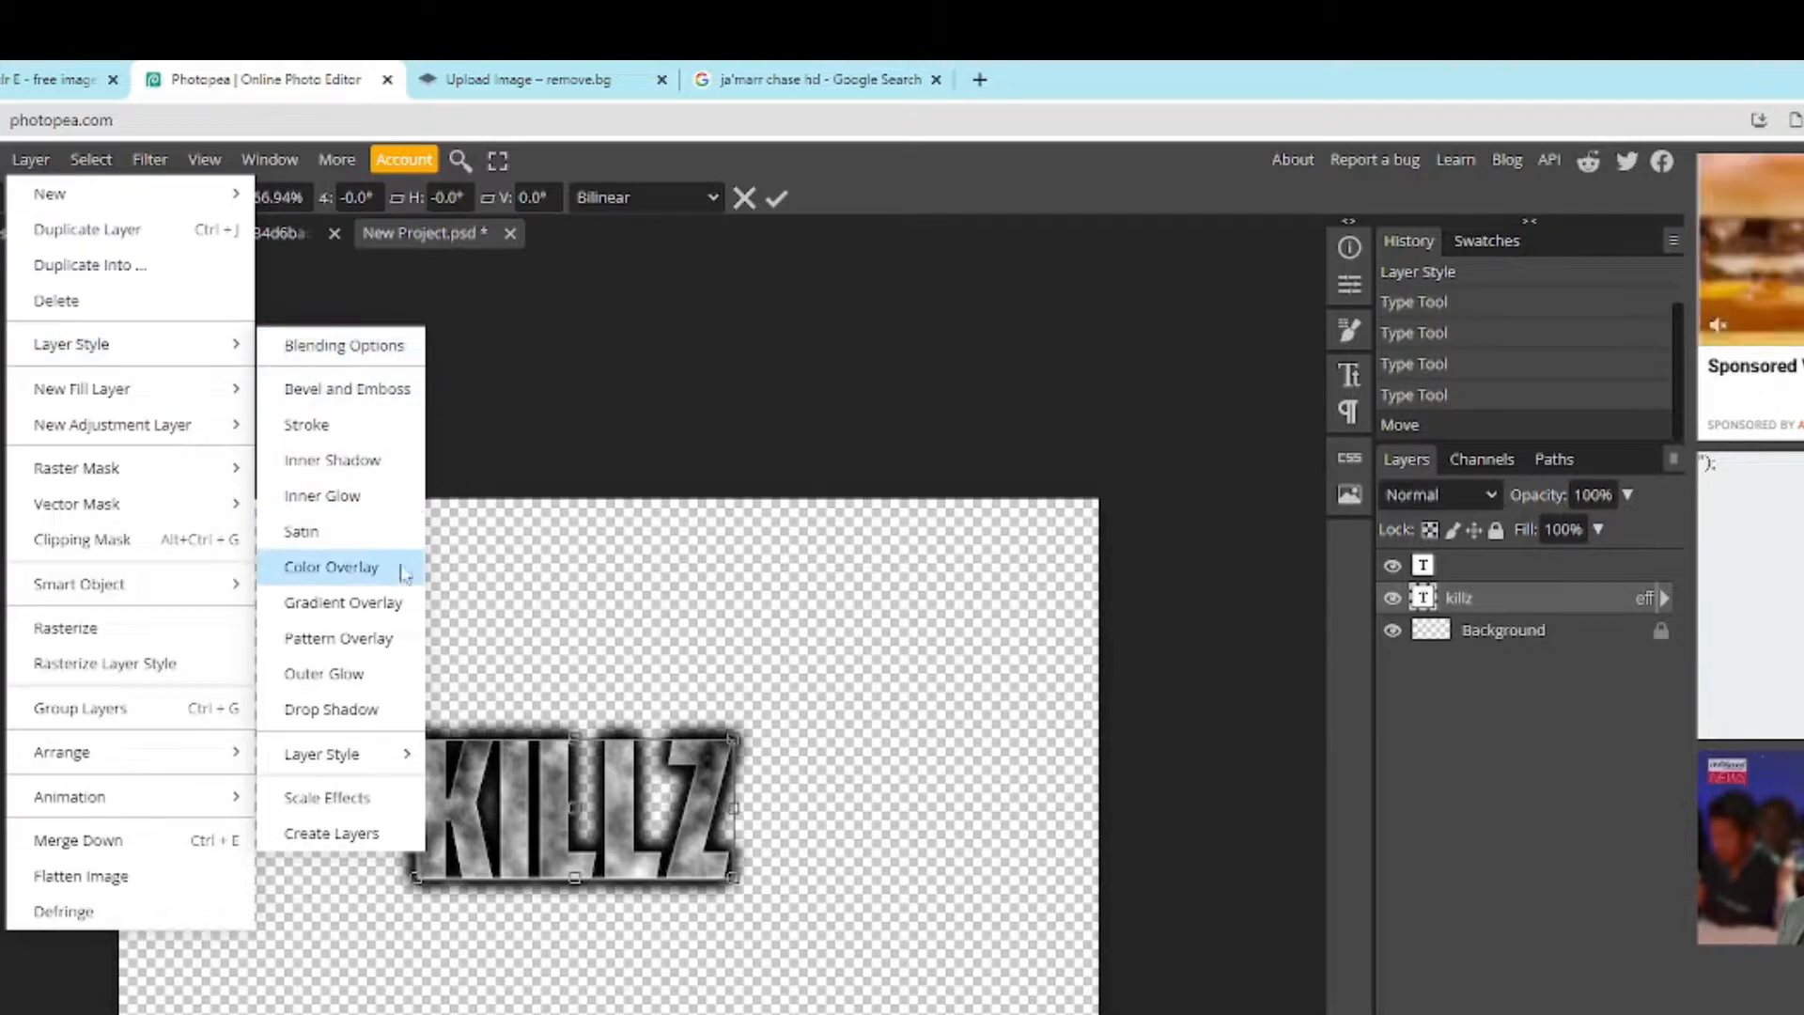
click(383, 647)
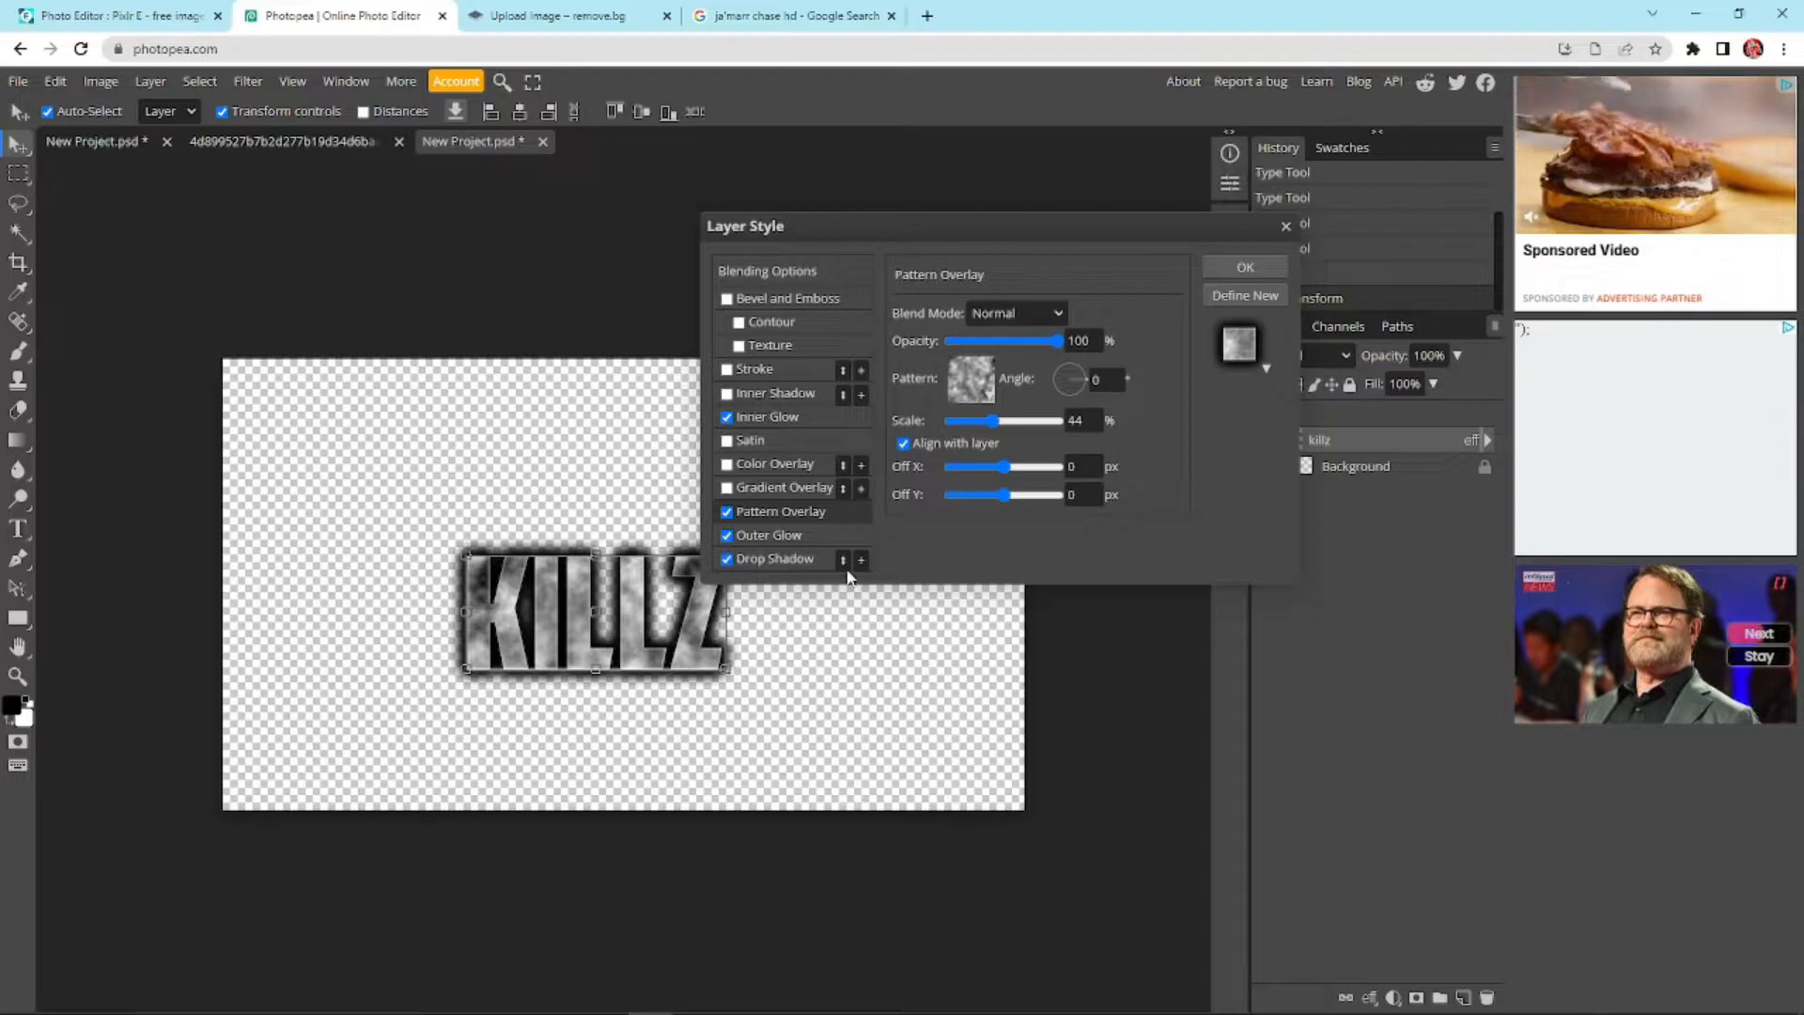
click(792, 561)
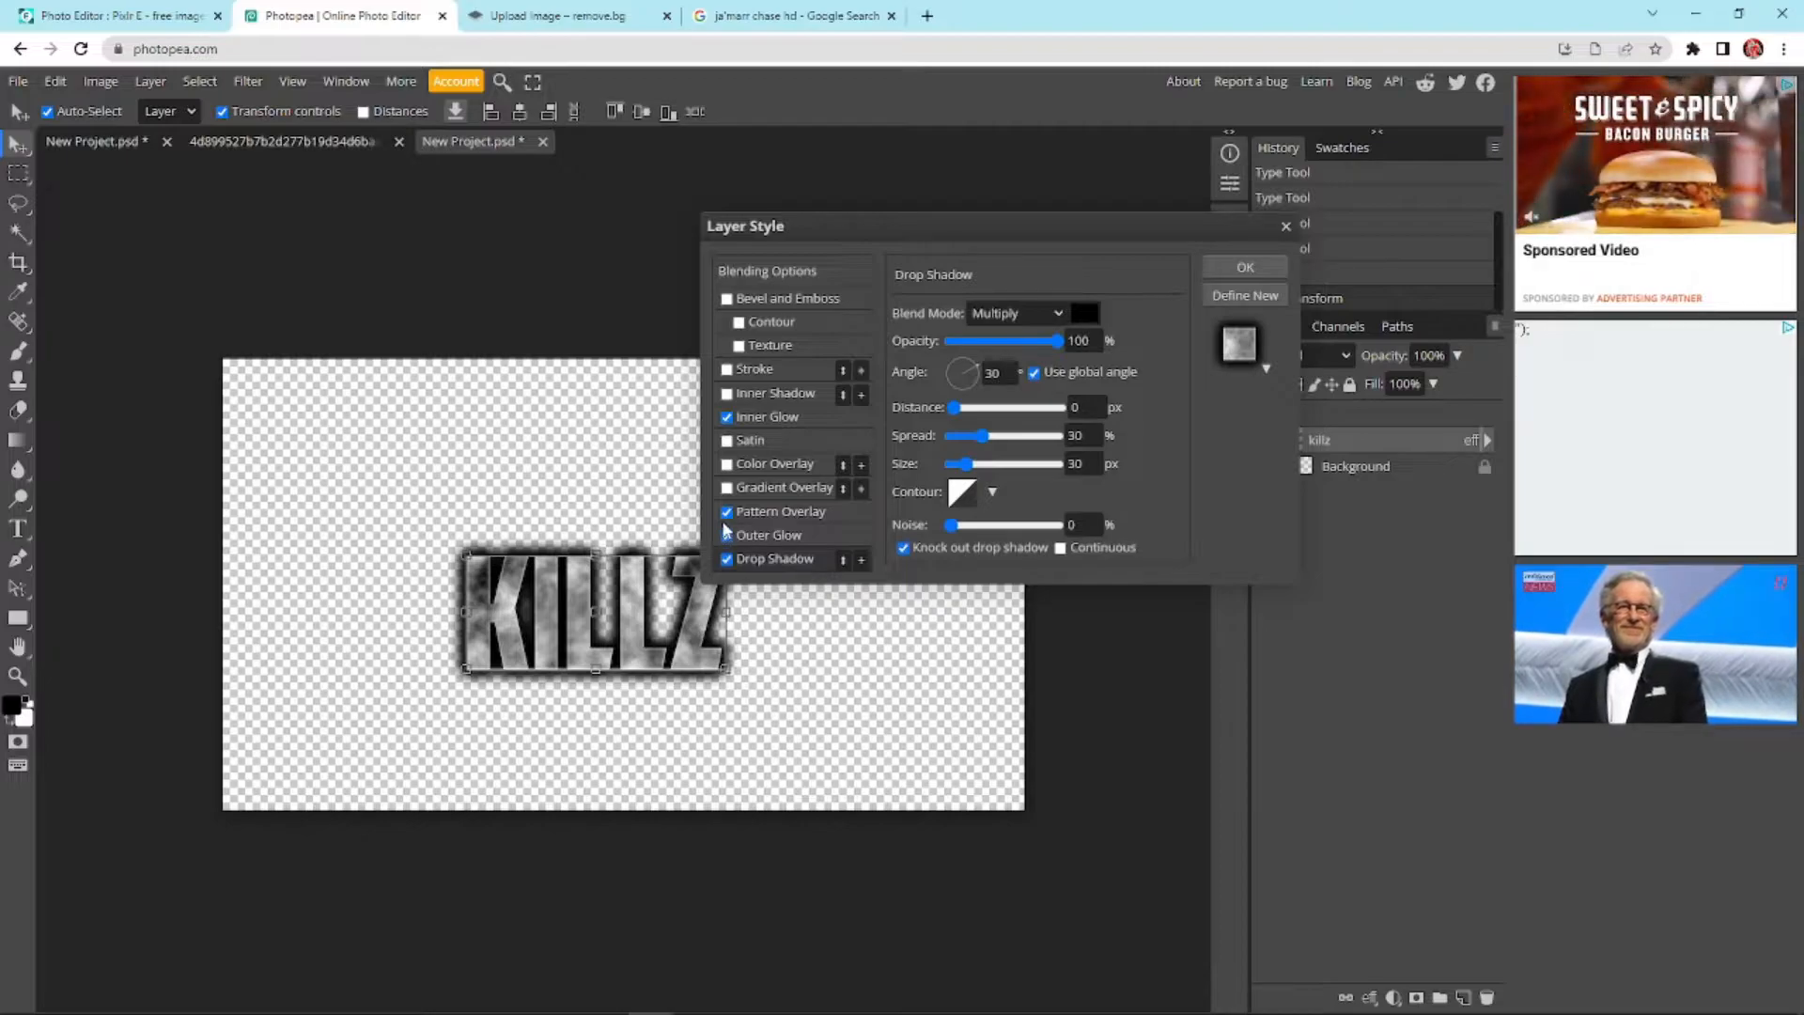
click(726, 535)
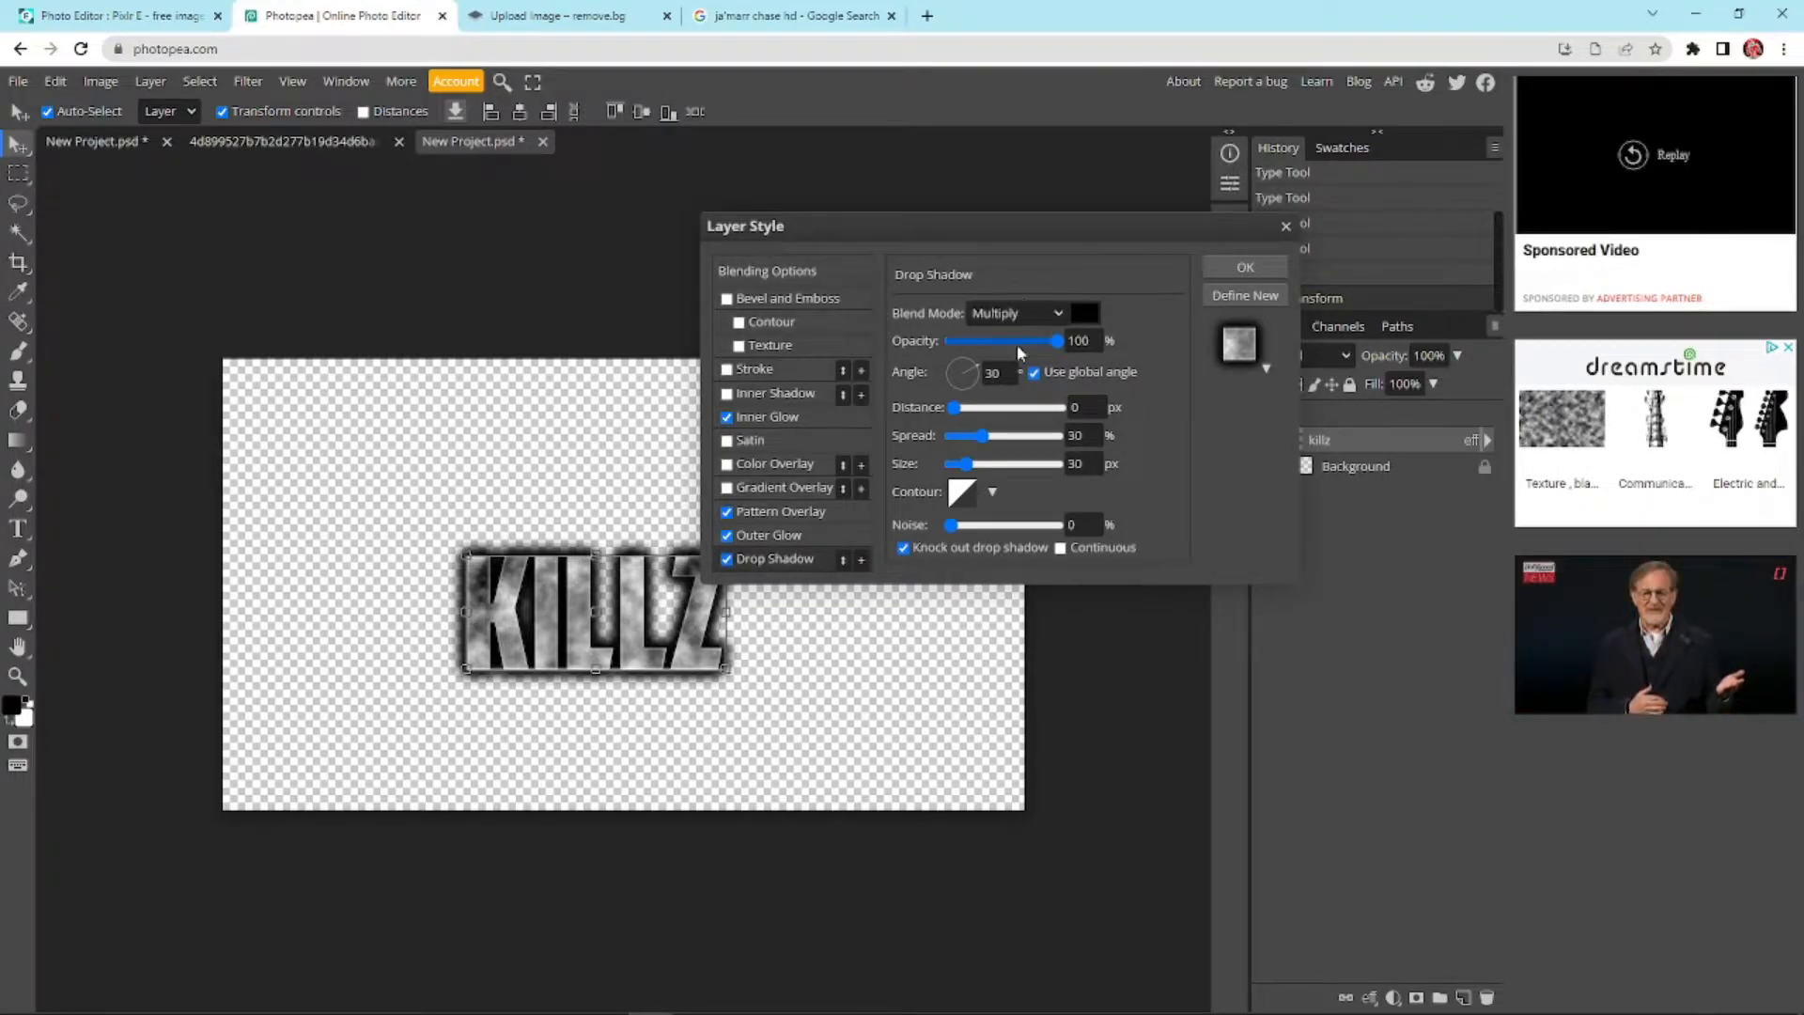
click(1058, 317)
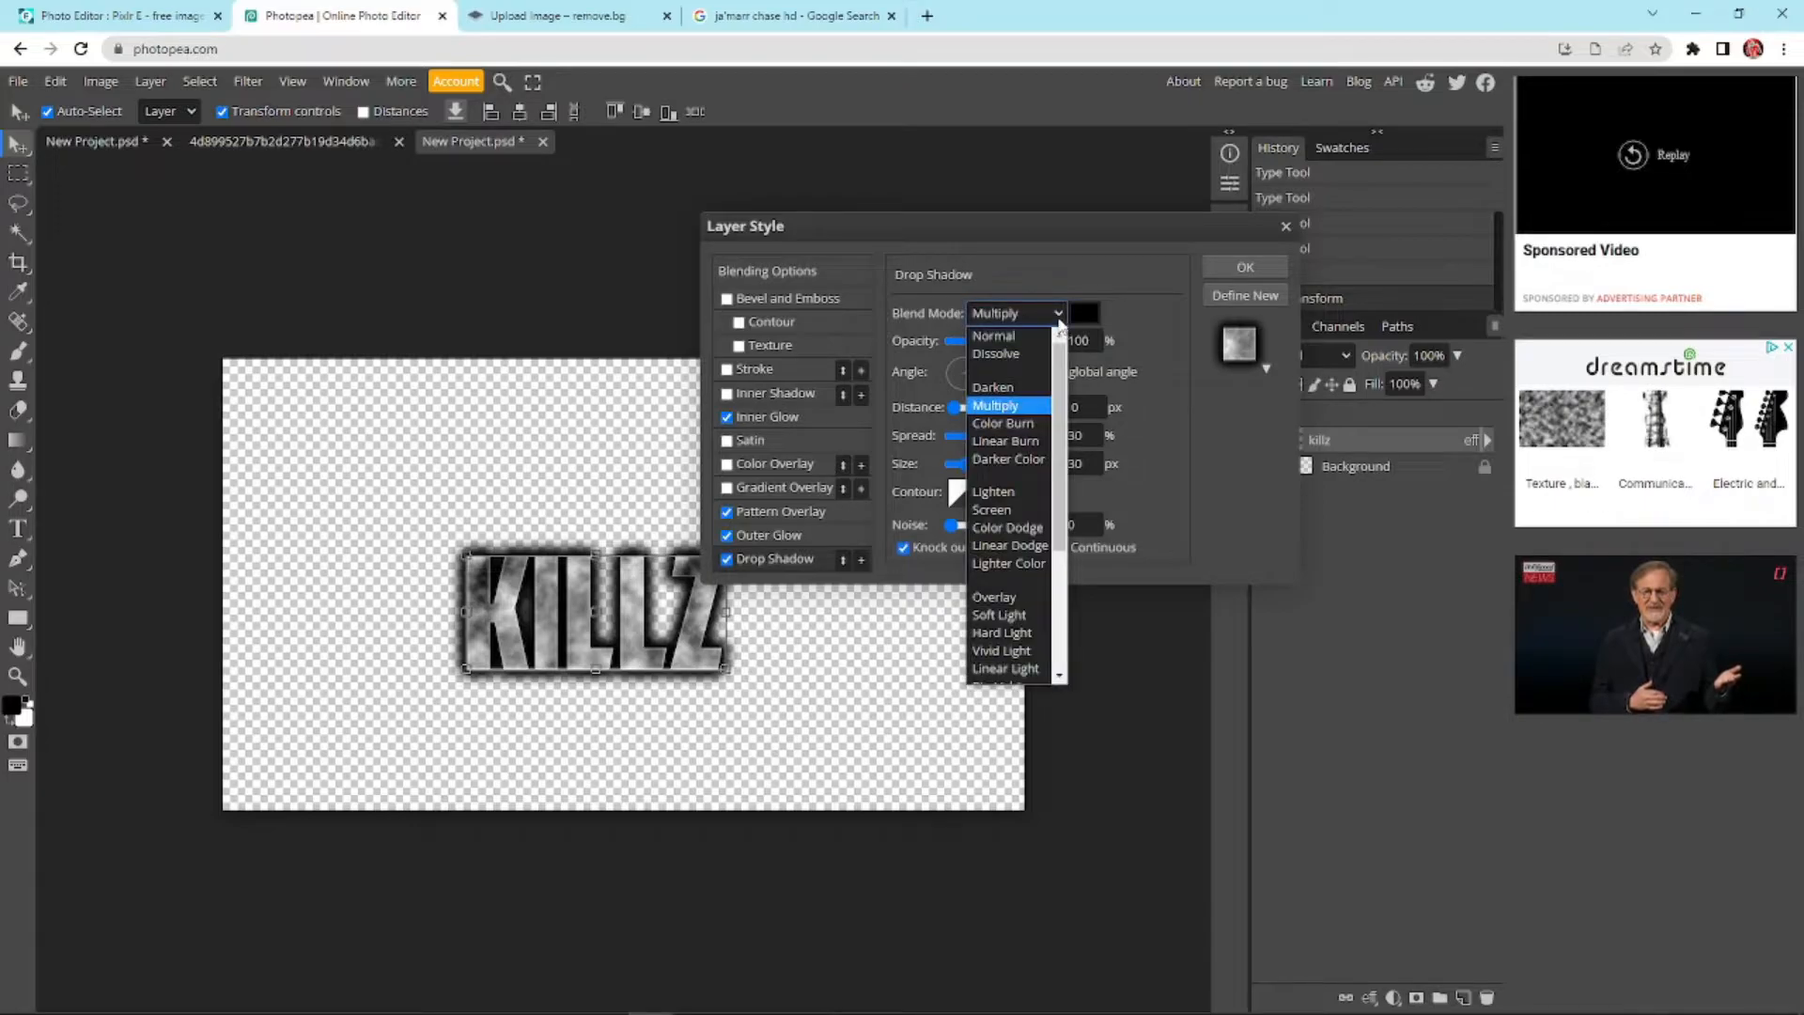
click(1058, 322)
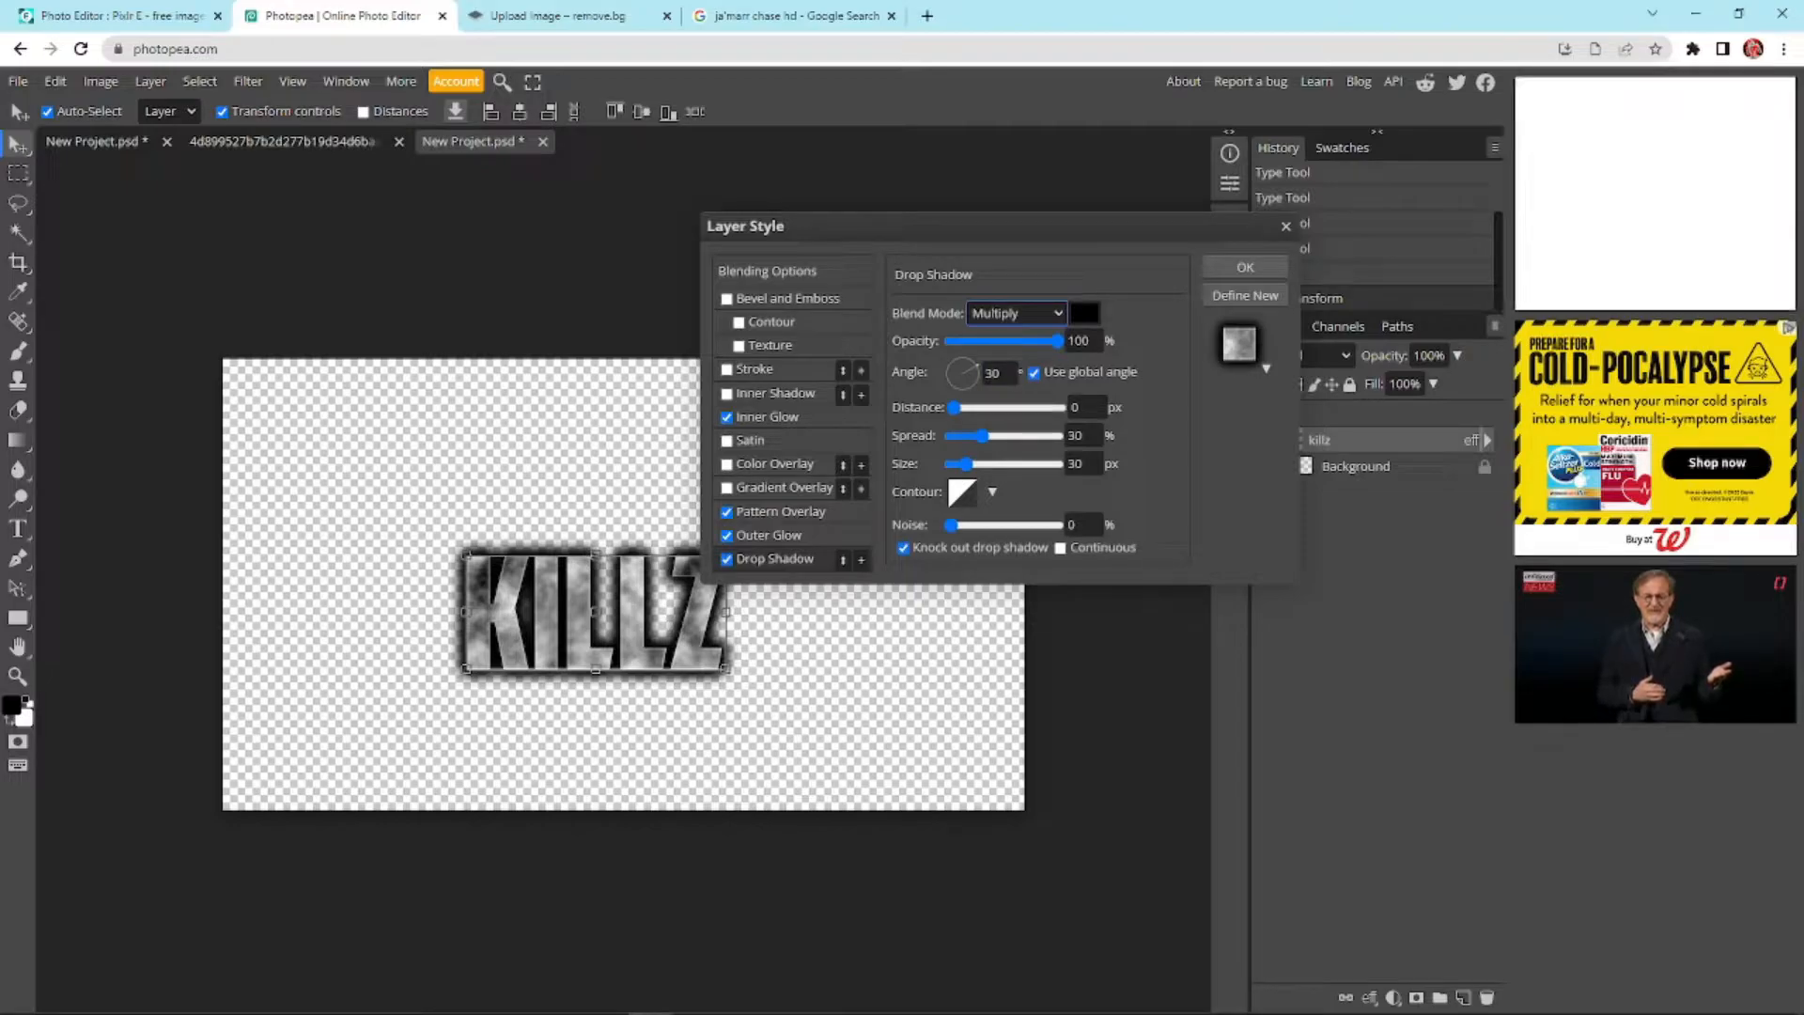
key(Tab)
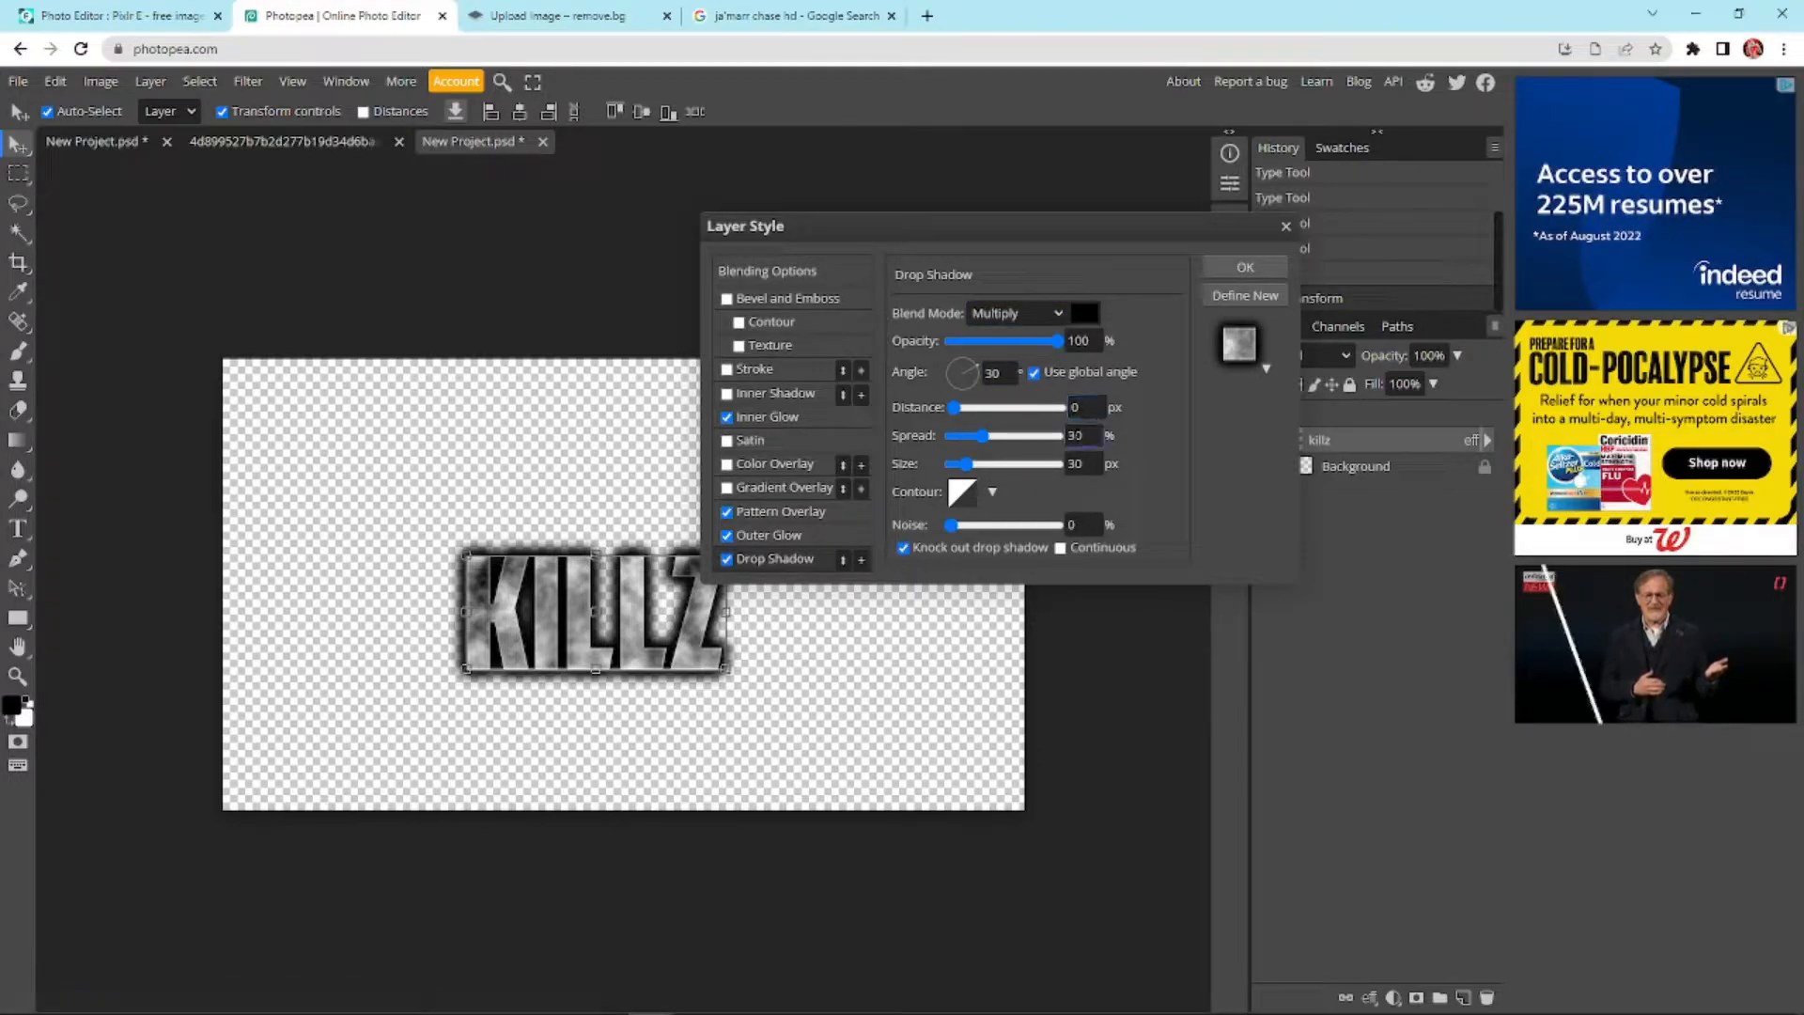
key(Tab)
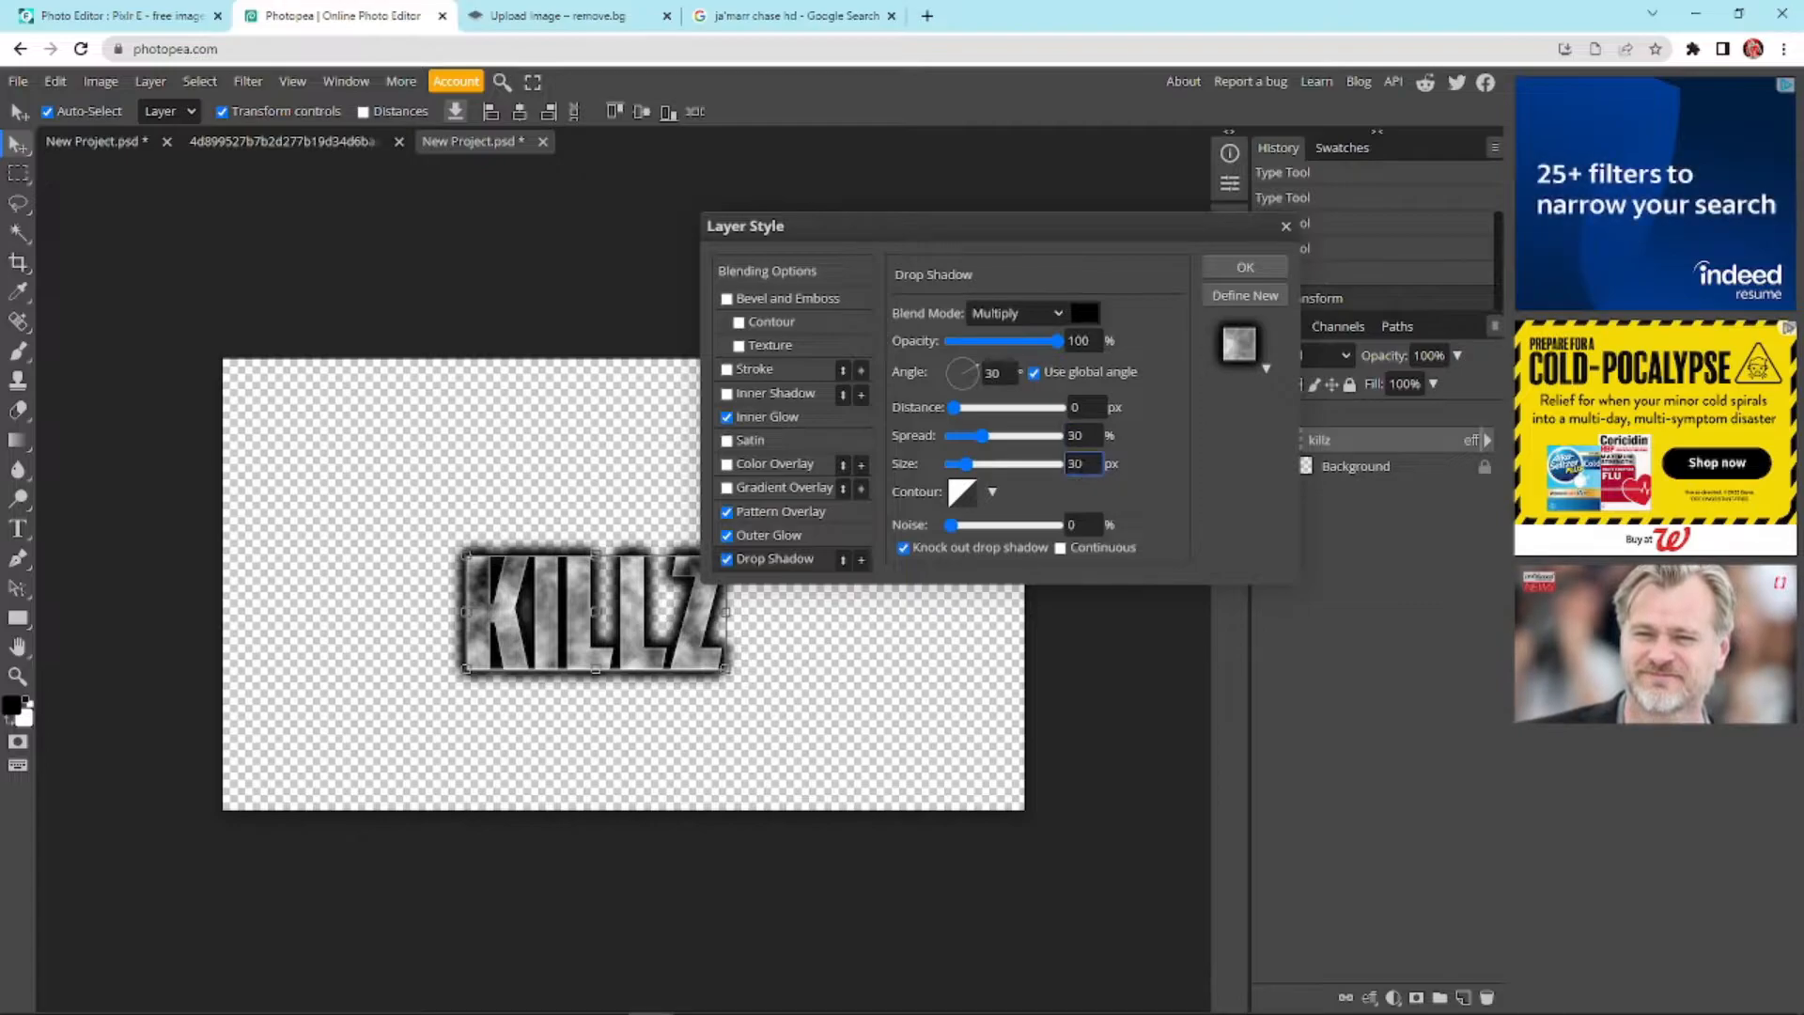
click(988, 515)
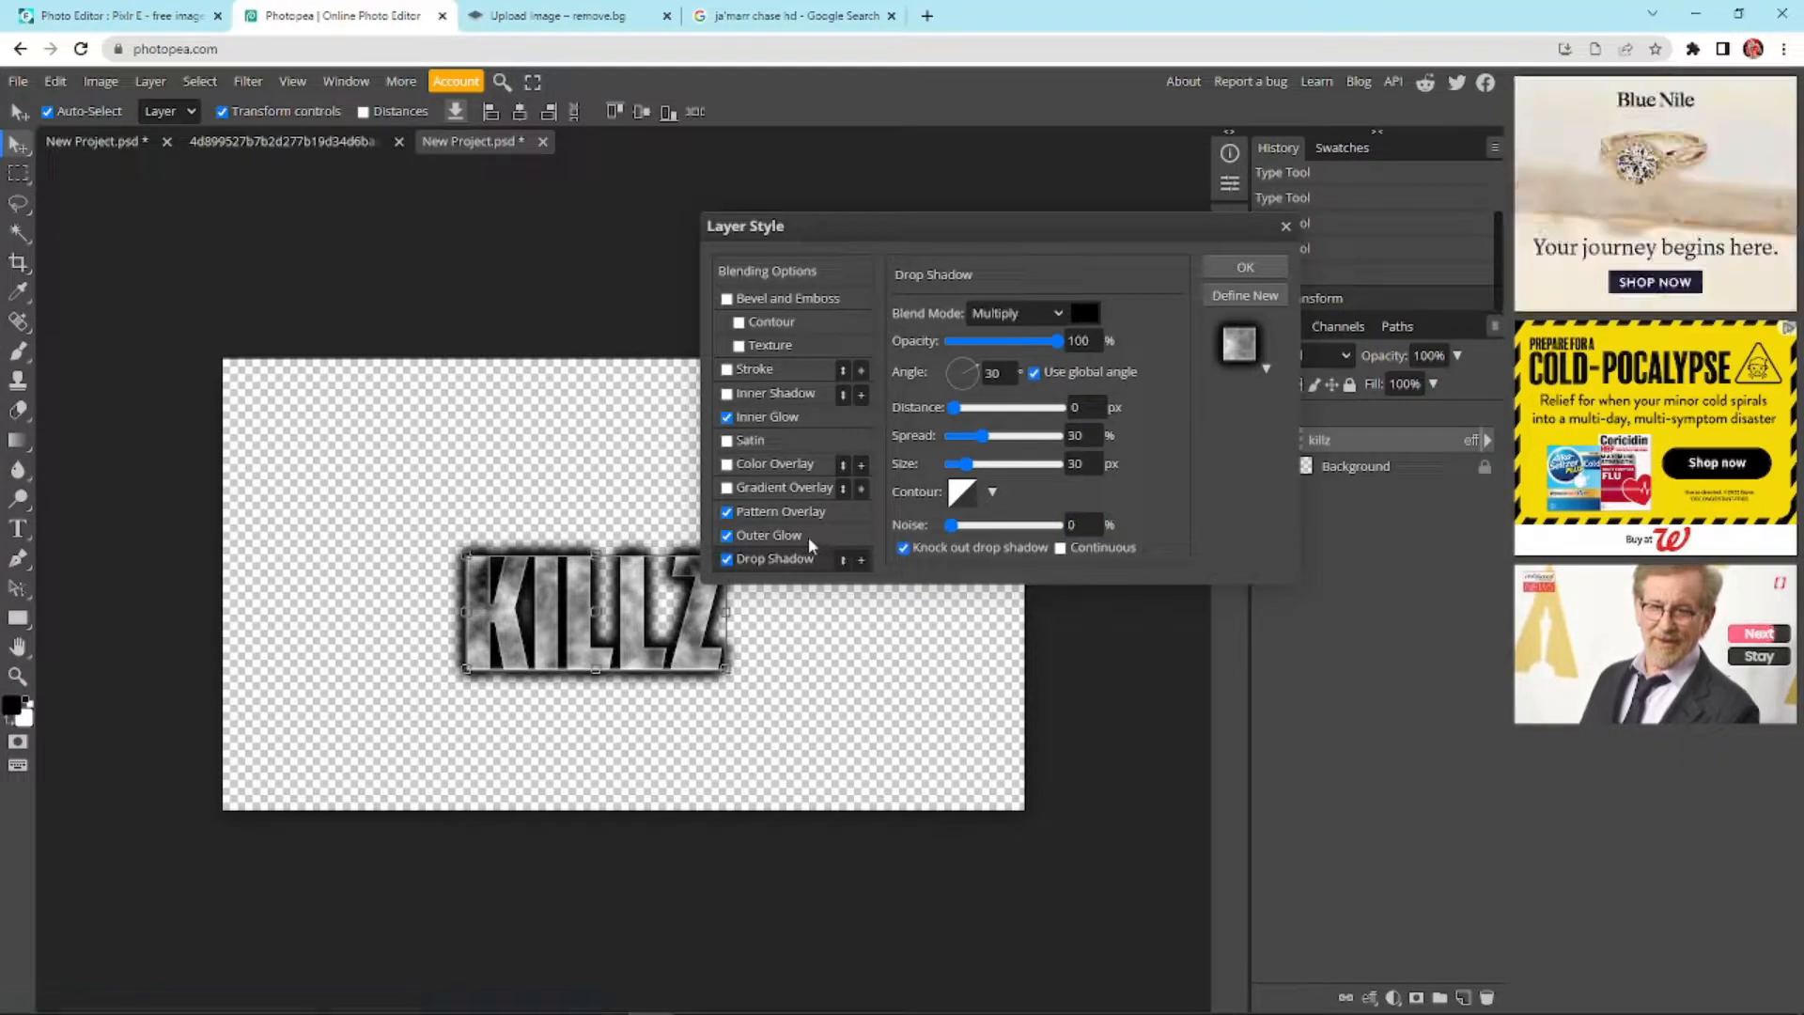
Review the killz layer's Outer Glow settings, including opacity, technique, spread and size
click(769, 535)
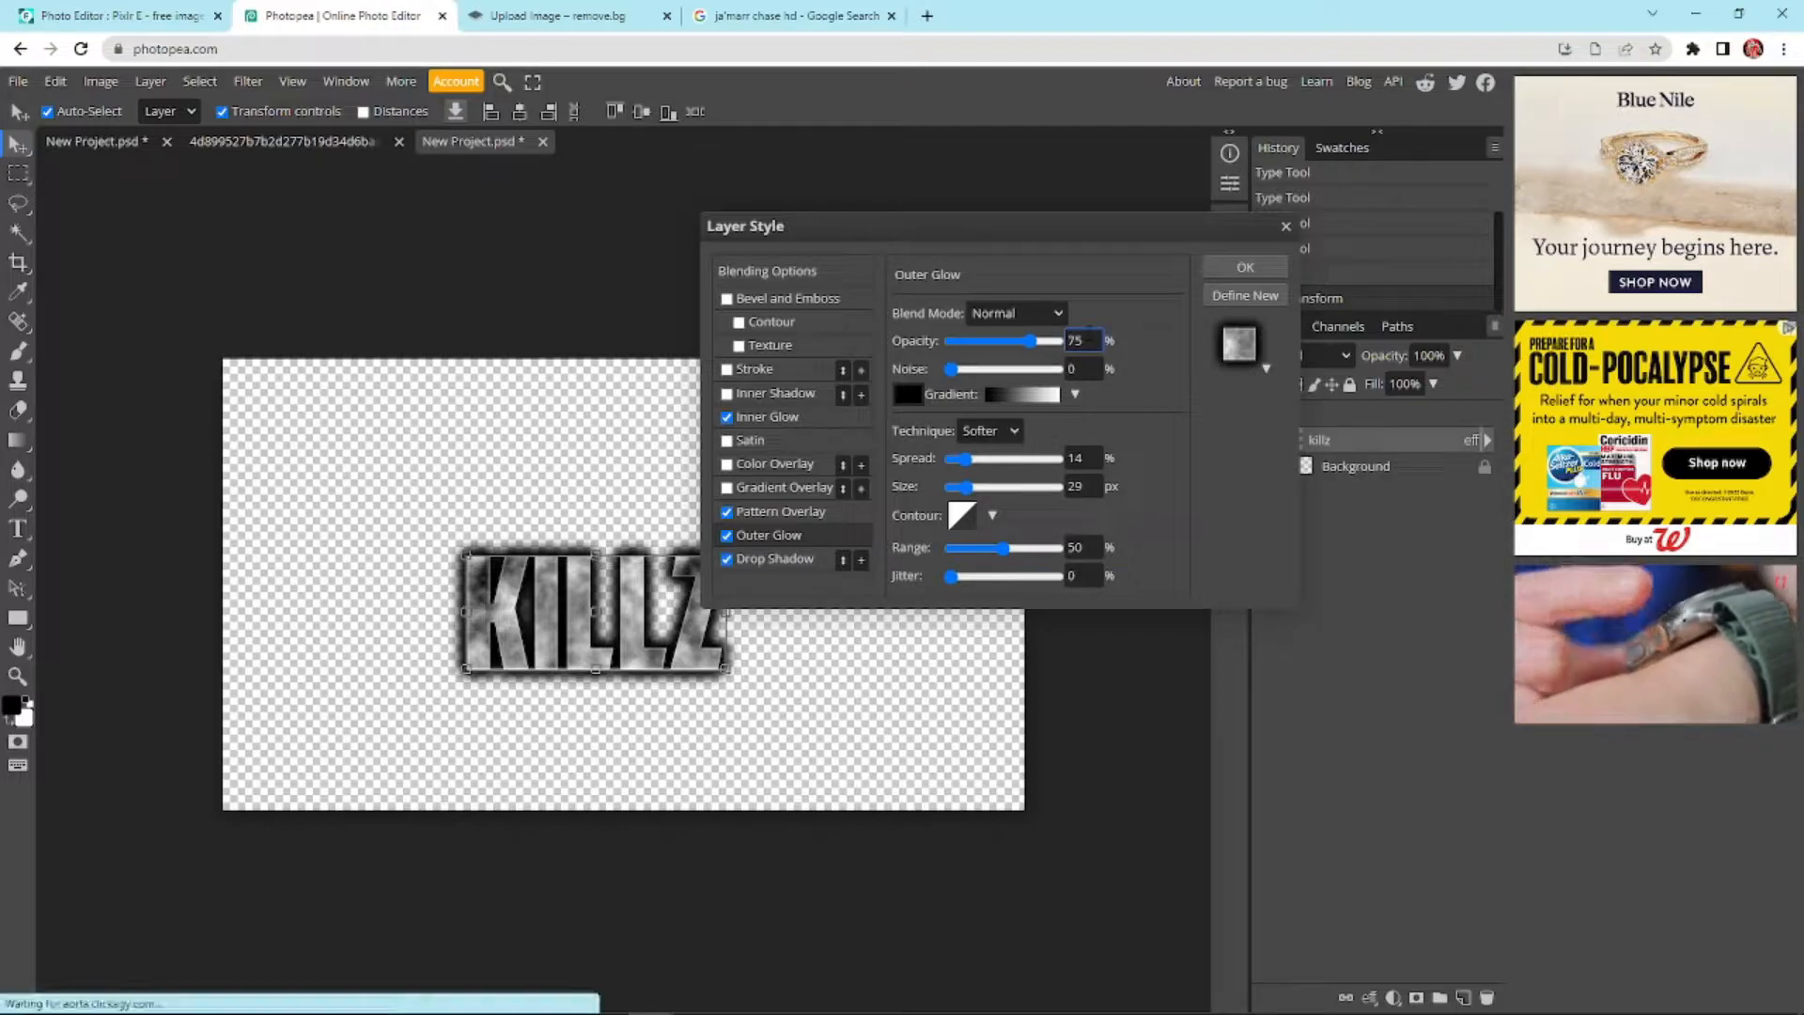
key(Tab)
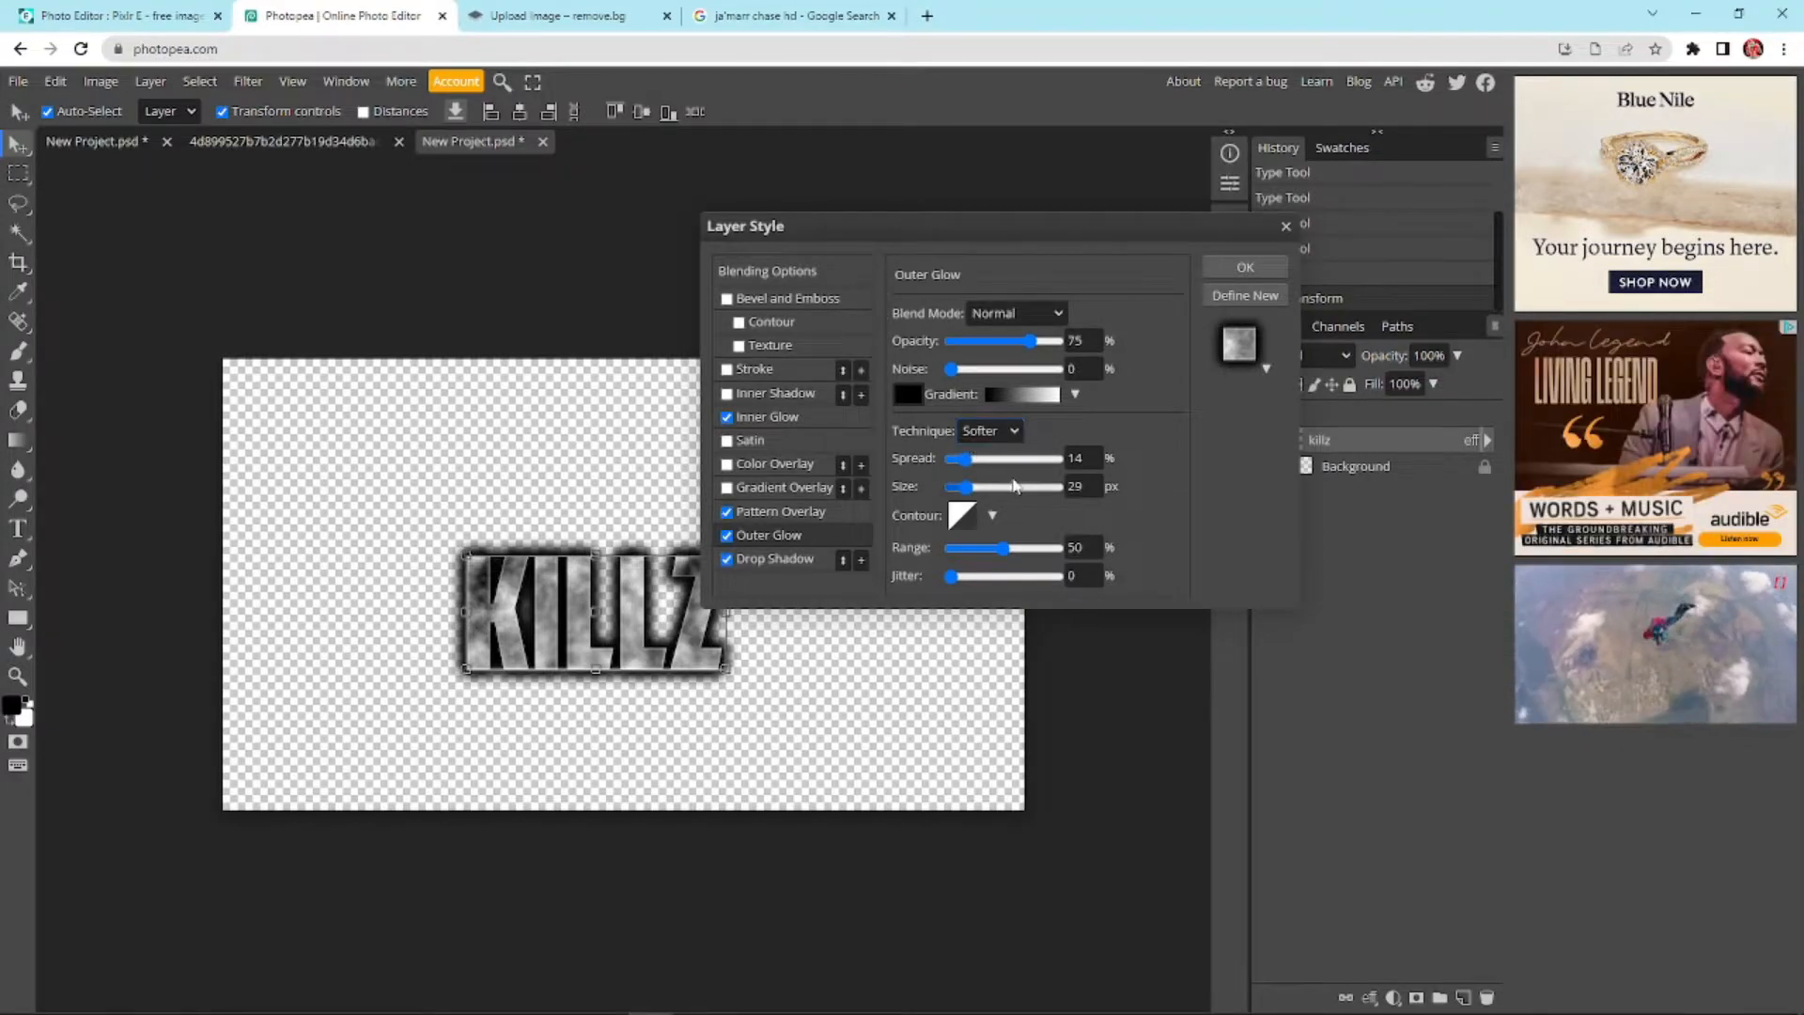
key(Tab)
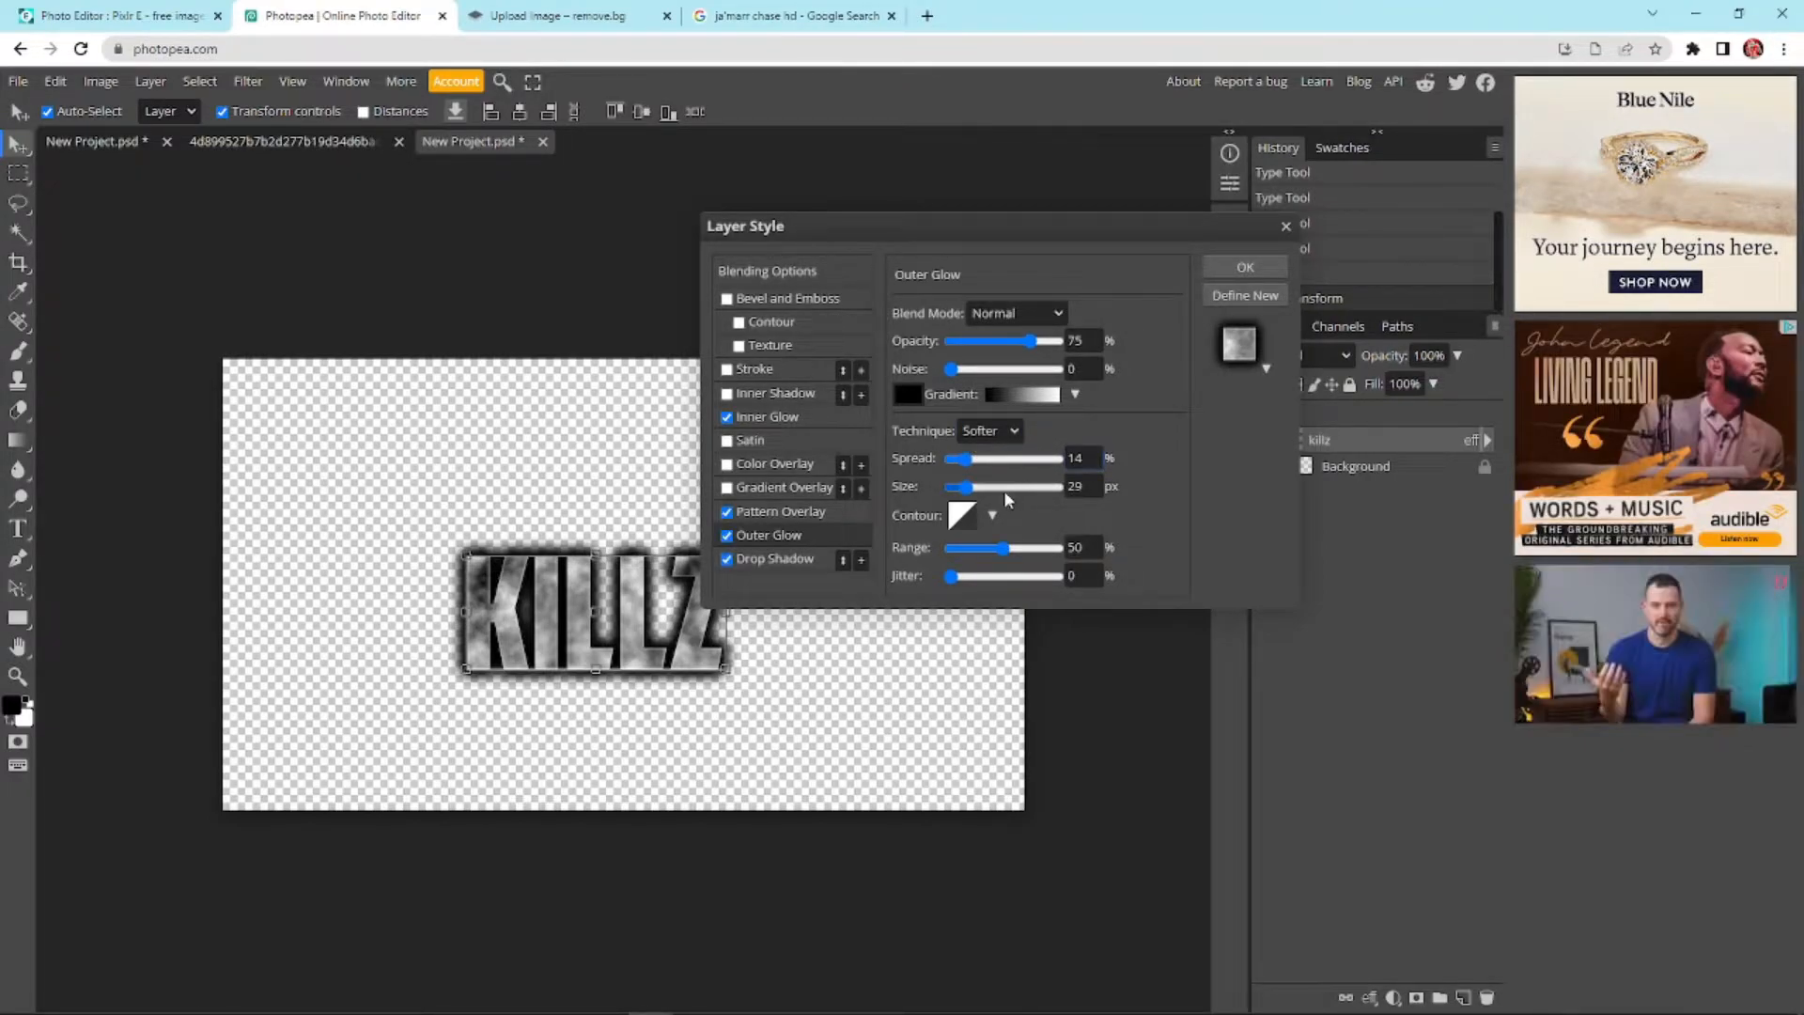
key(Tab)
key(Tab)
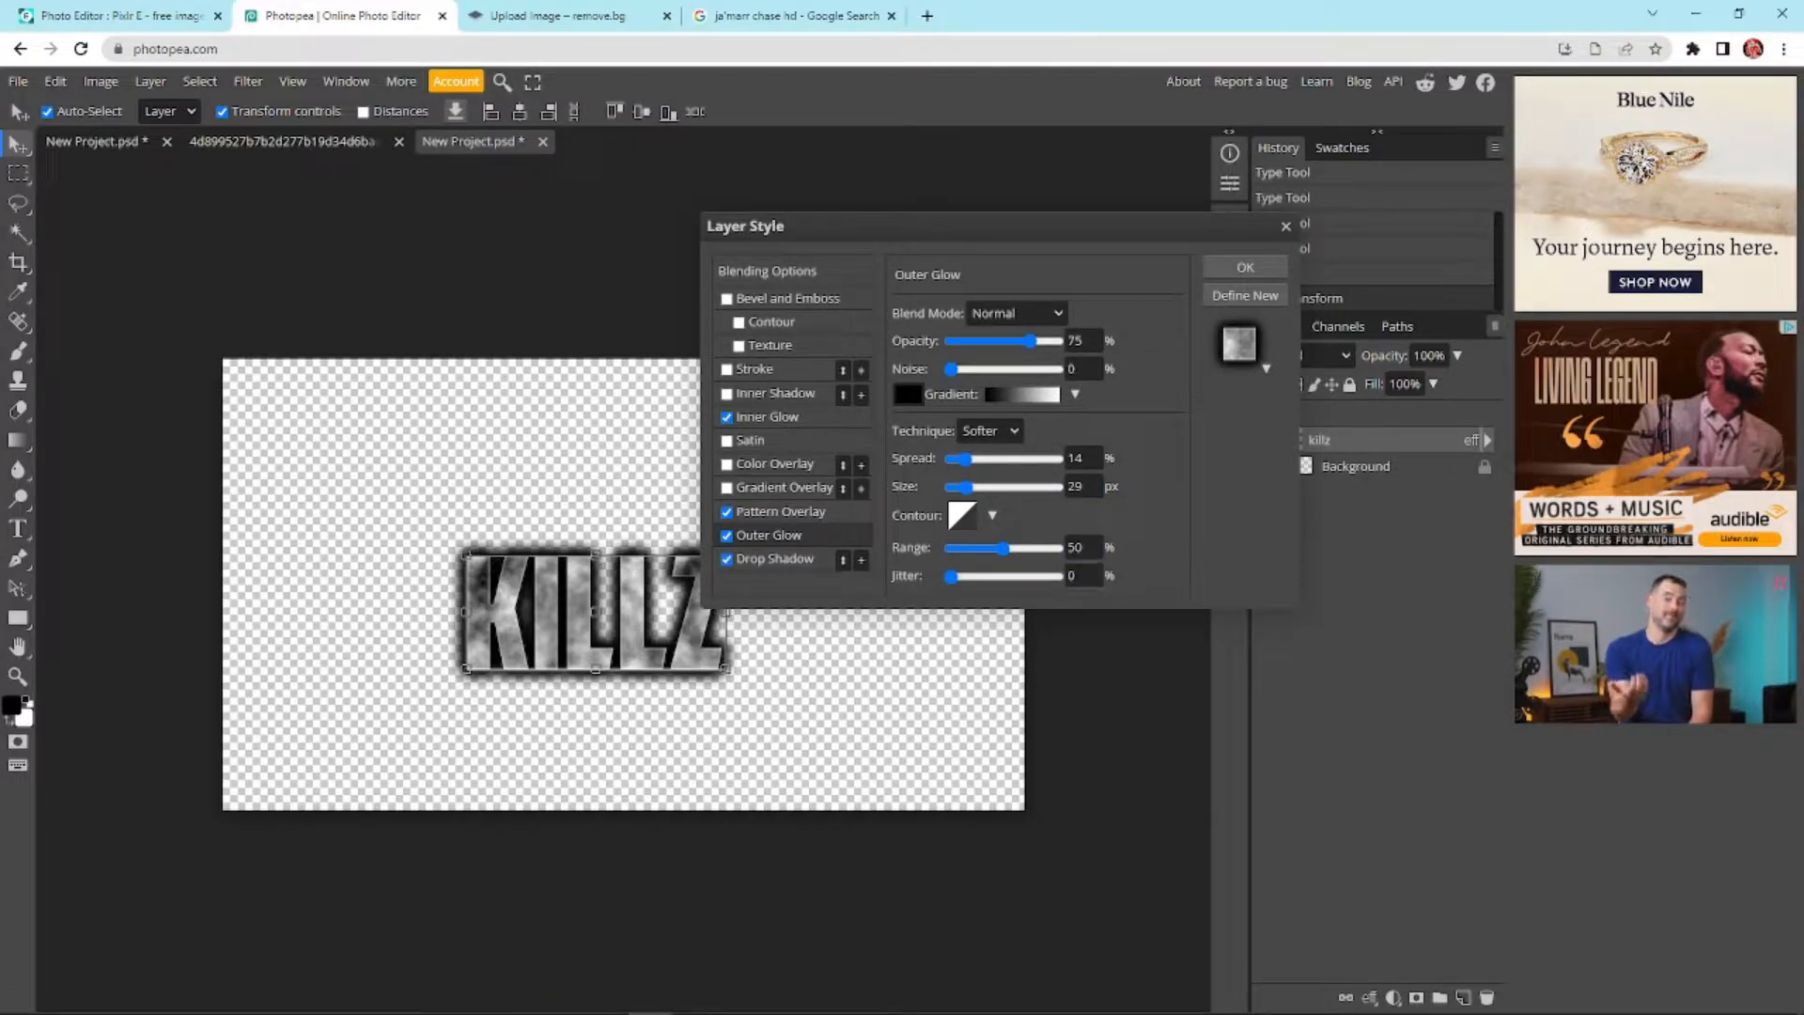
Try the yellow pattern in the Pattern Overlay, restore the grey cloud pattern and check its scale and offsets
click(803, 510)
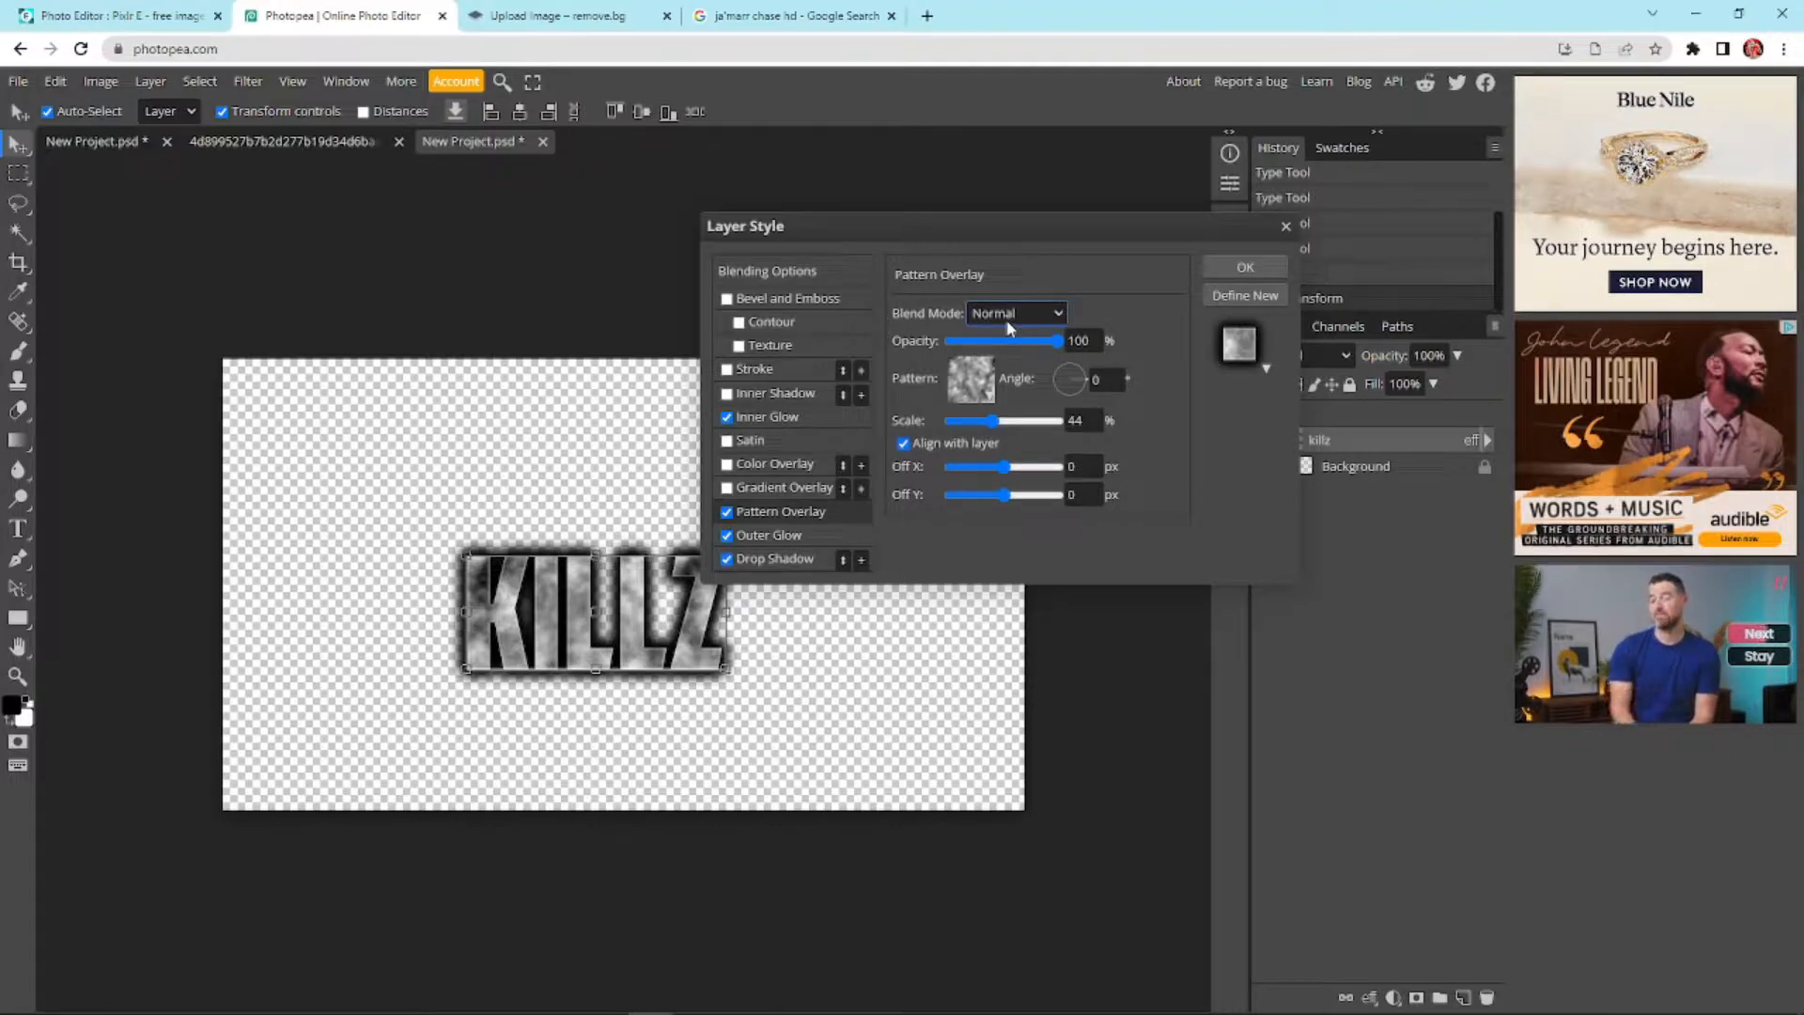
click(1085, 343)
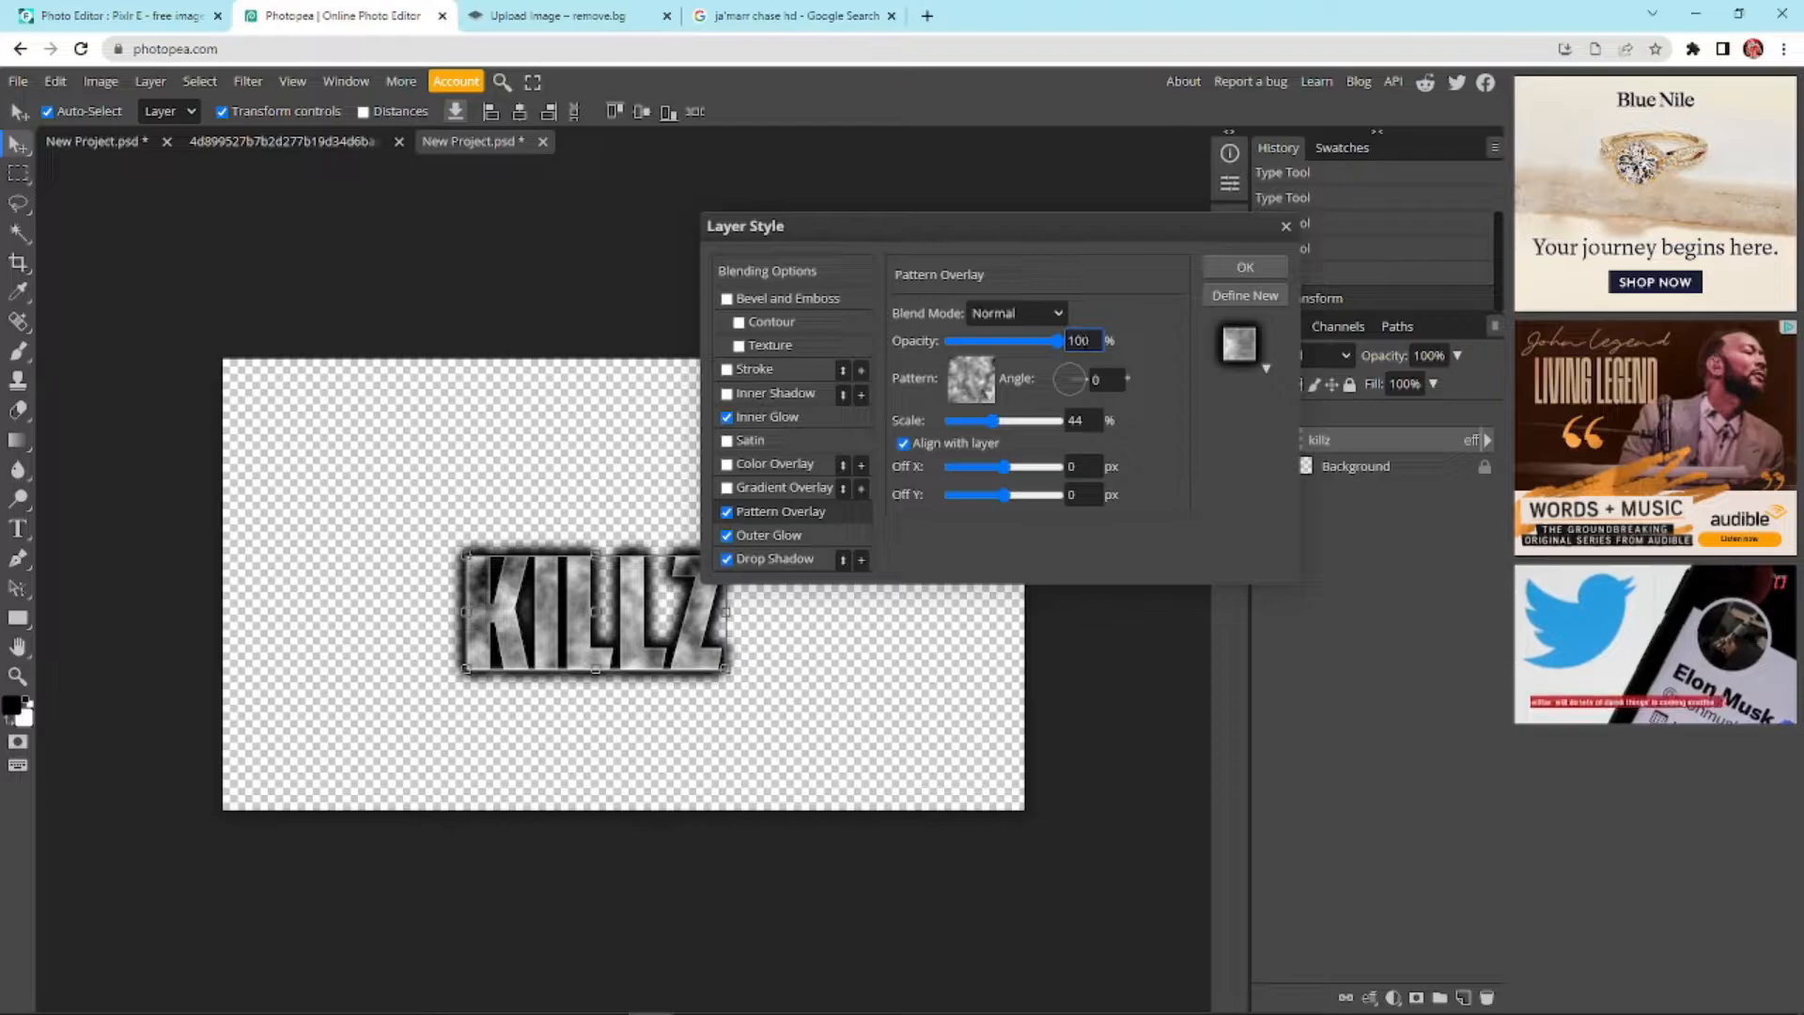
click(975, 379)
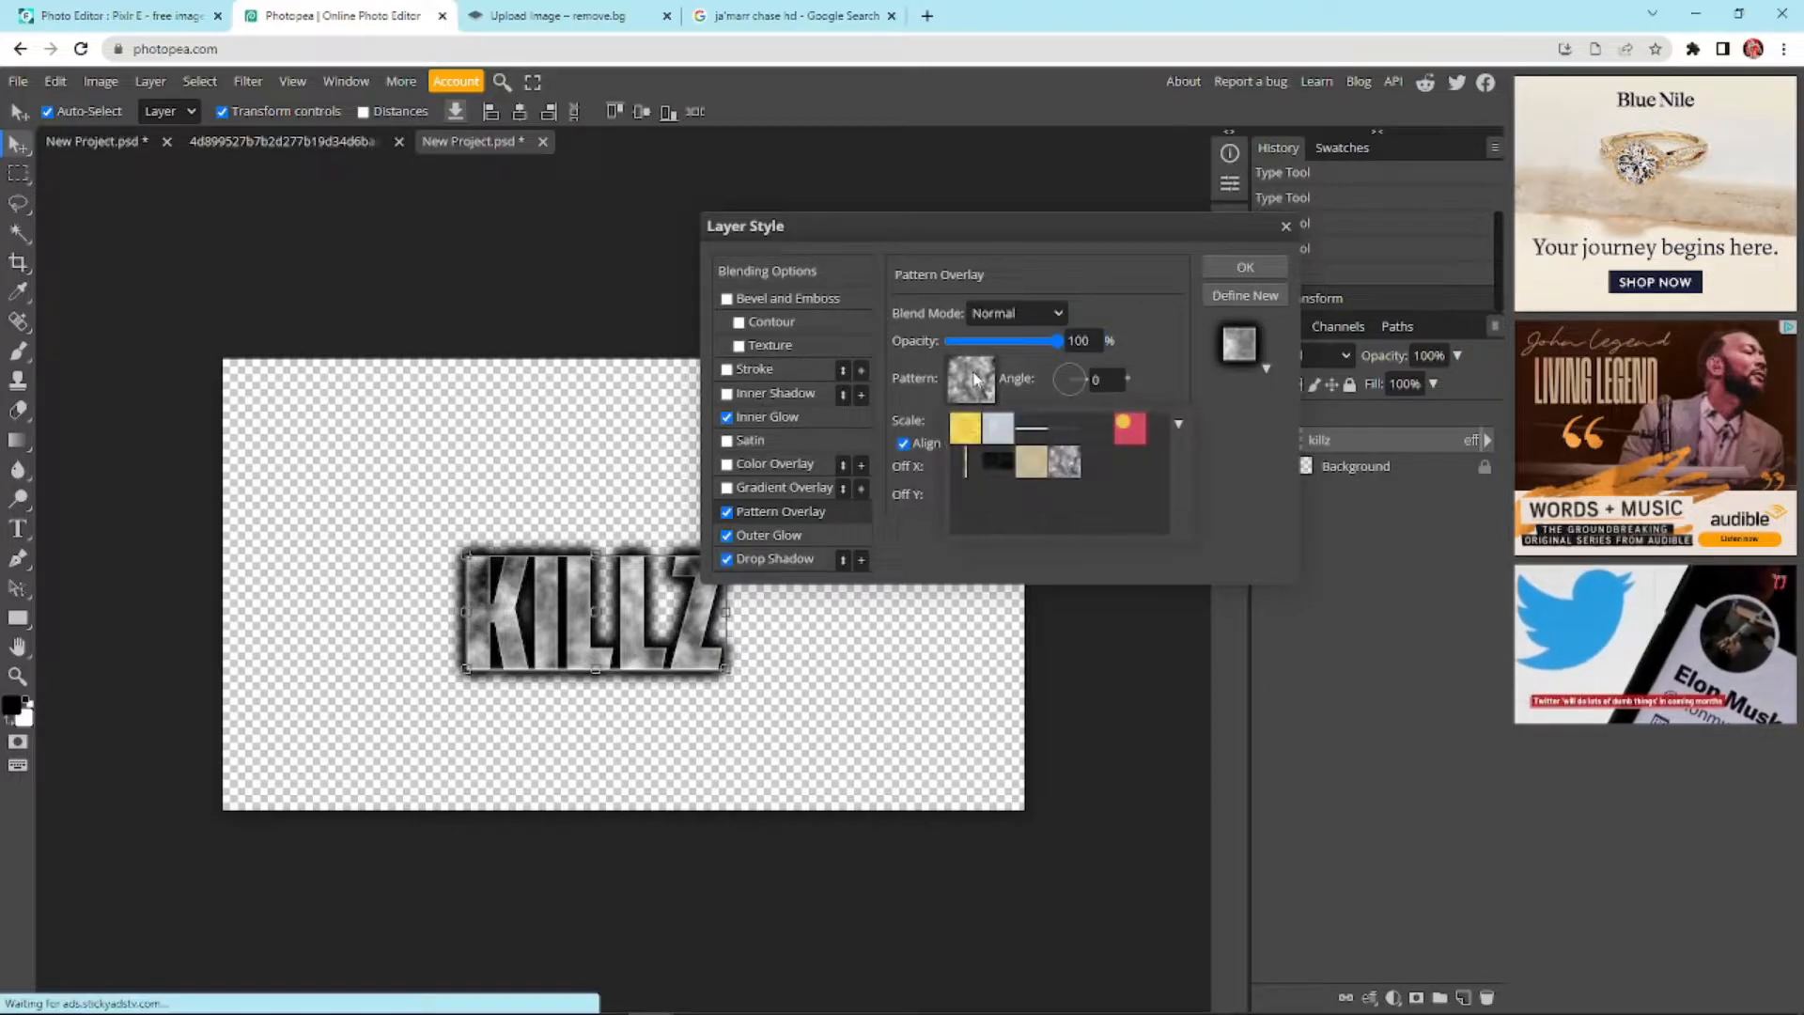
click(963, 429)
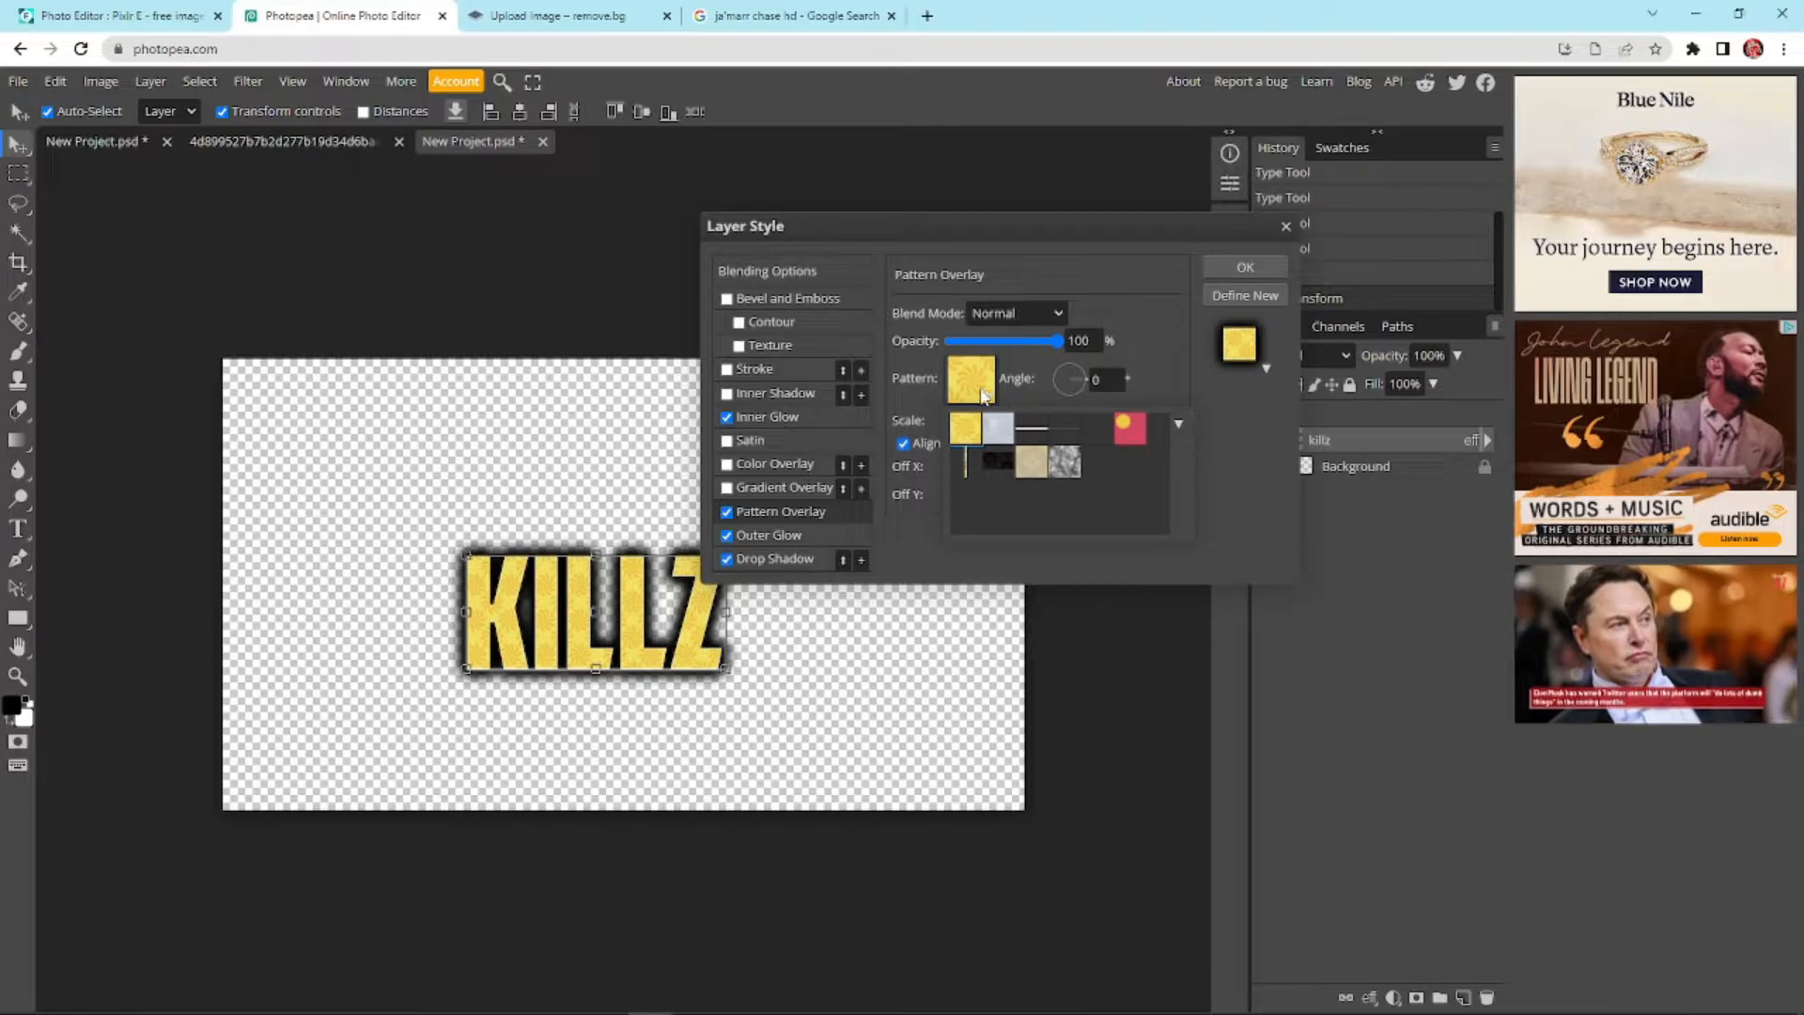
click(1065, 462)
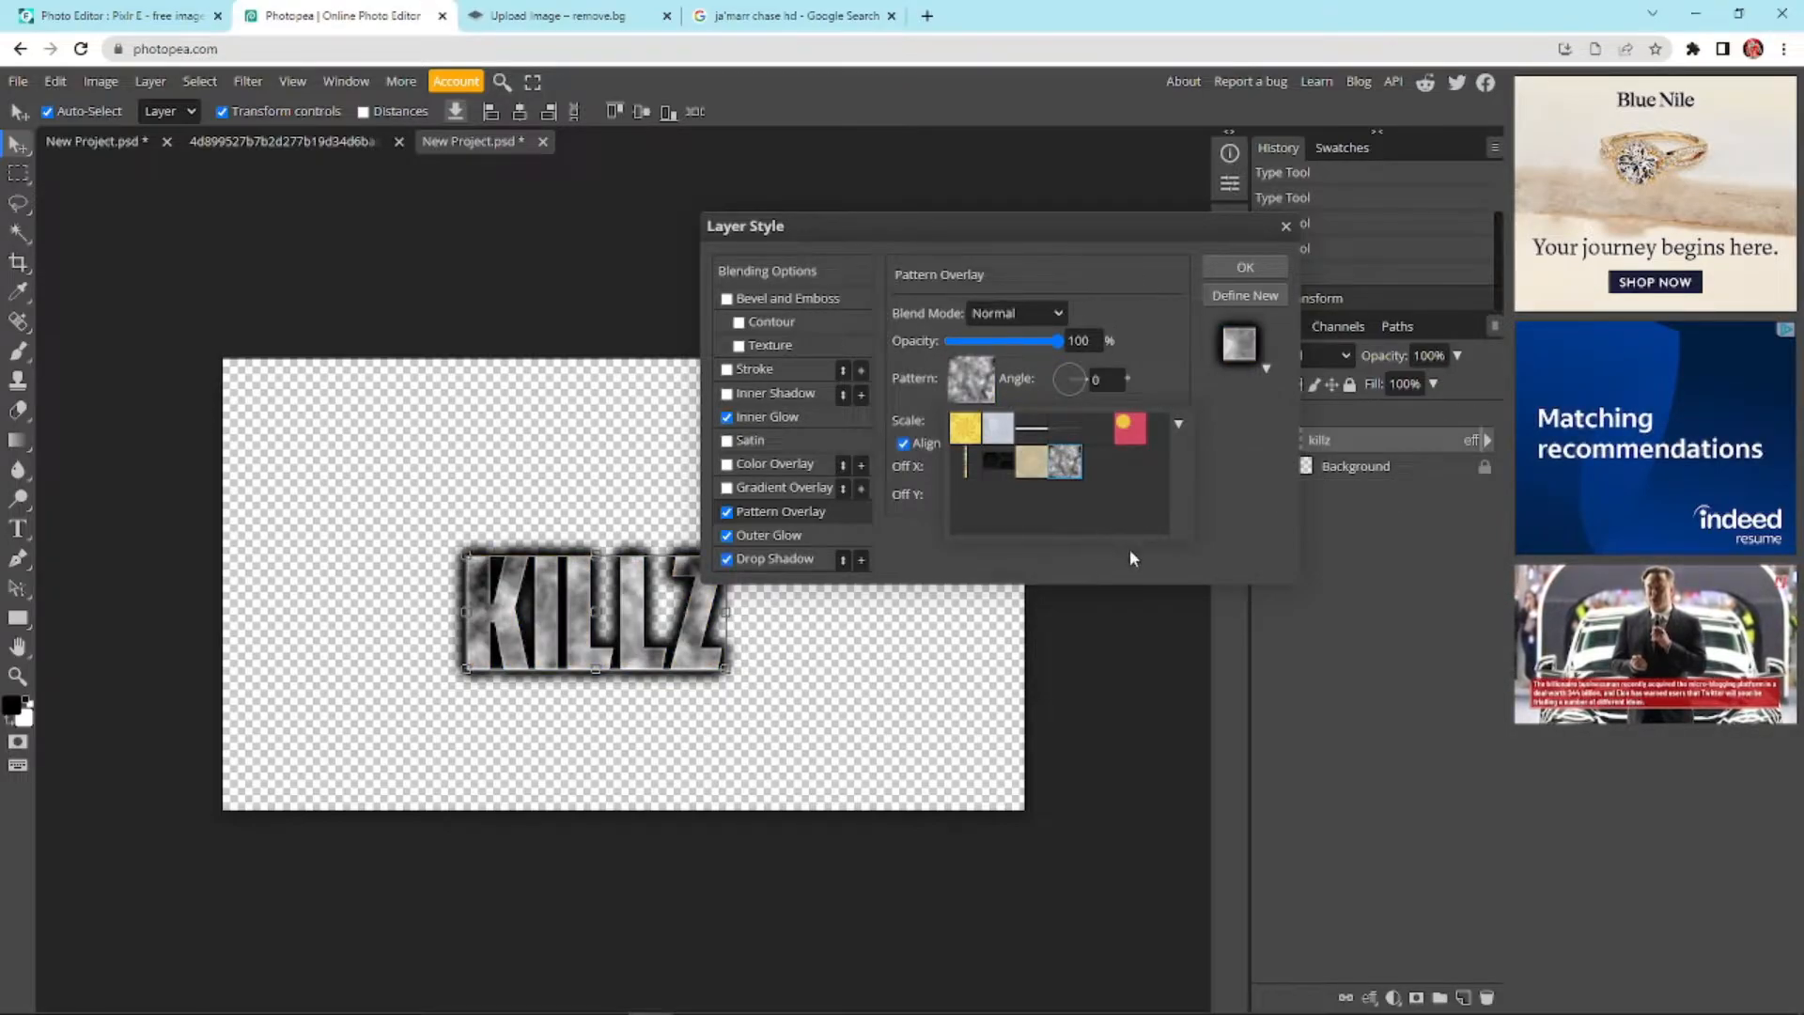
click(1160, 376)
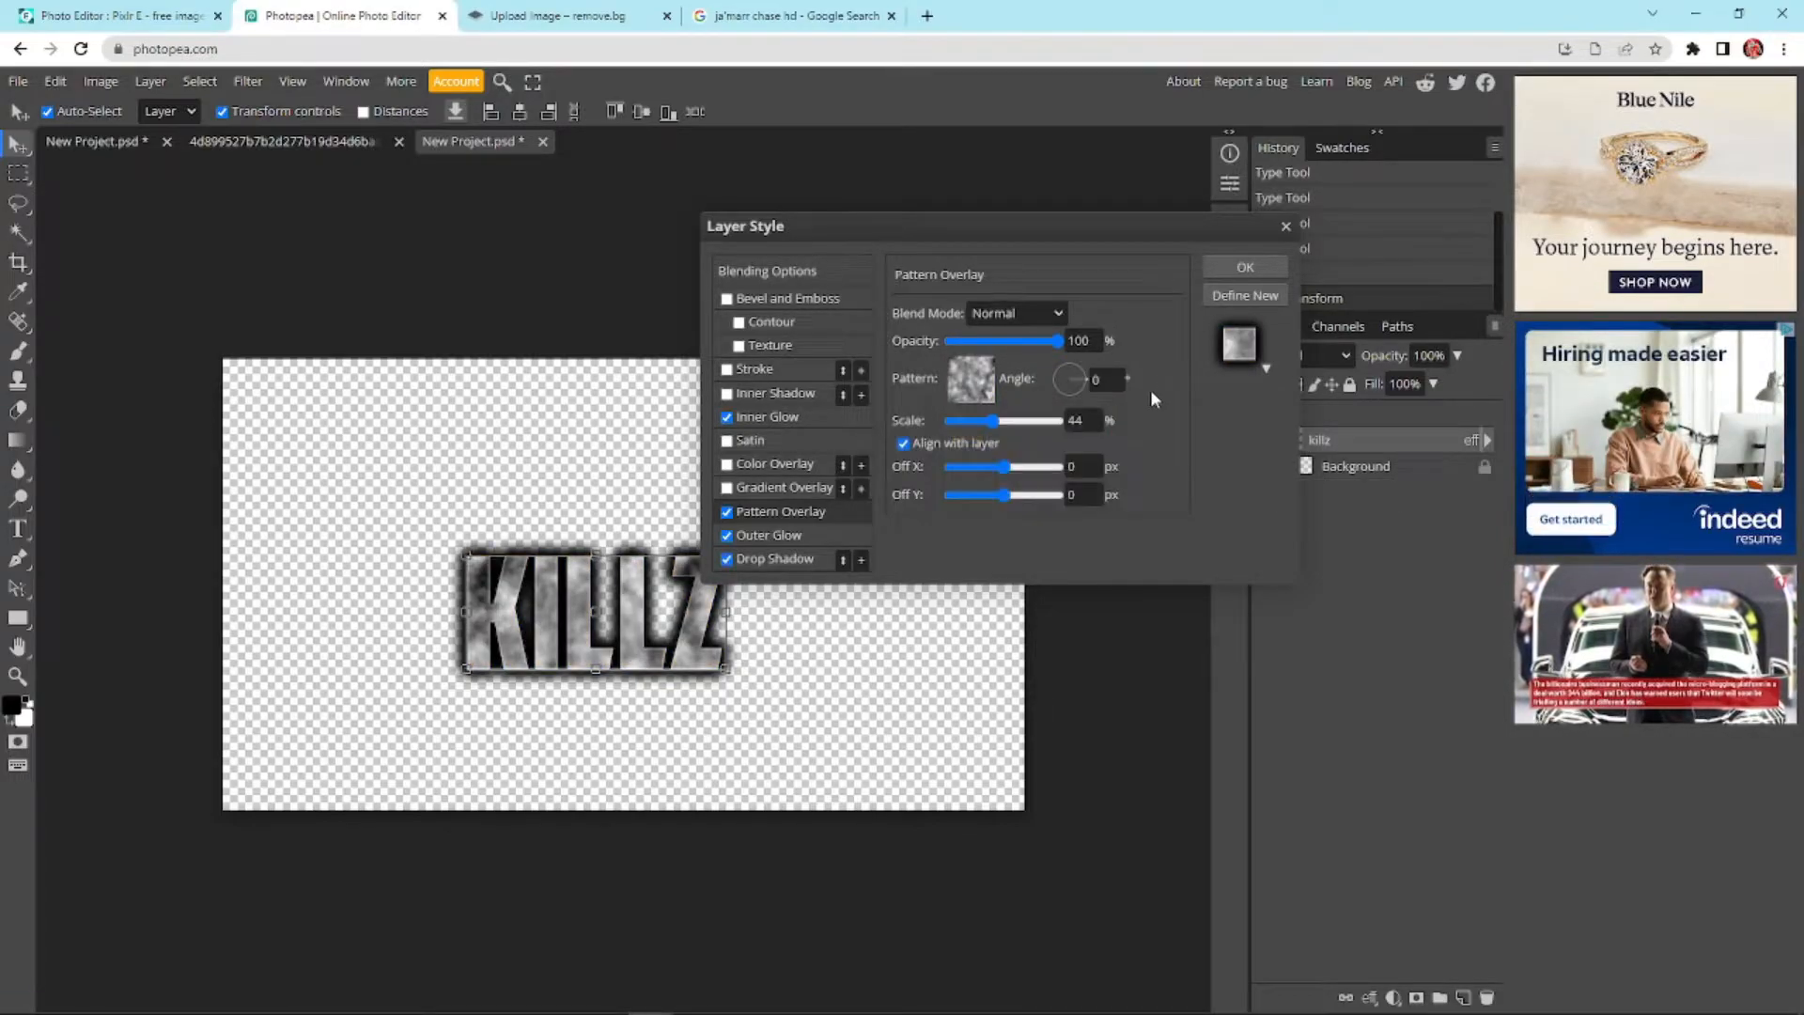
click(1080, 420)
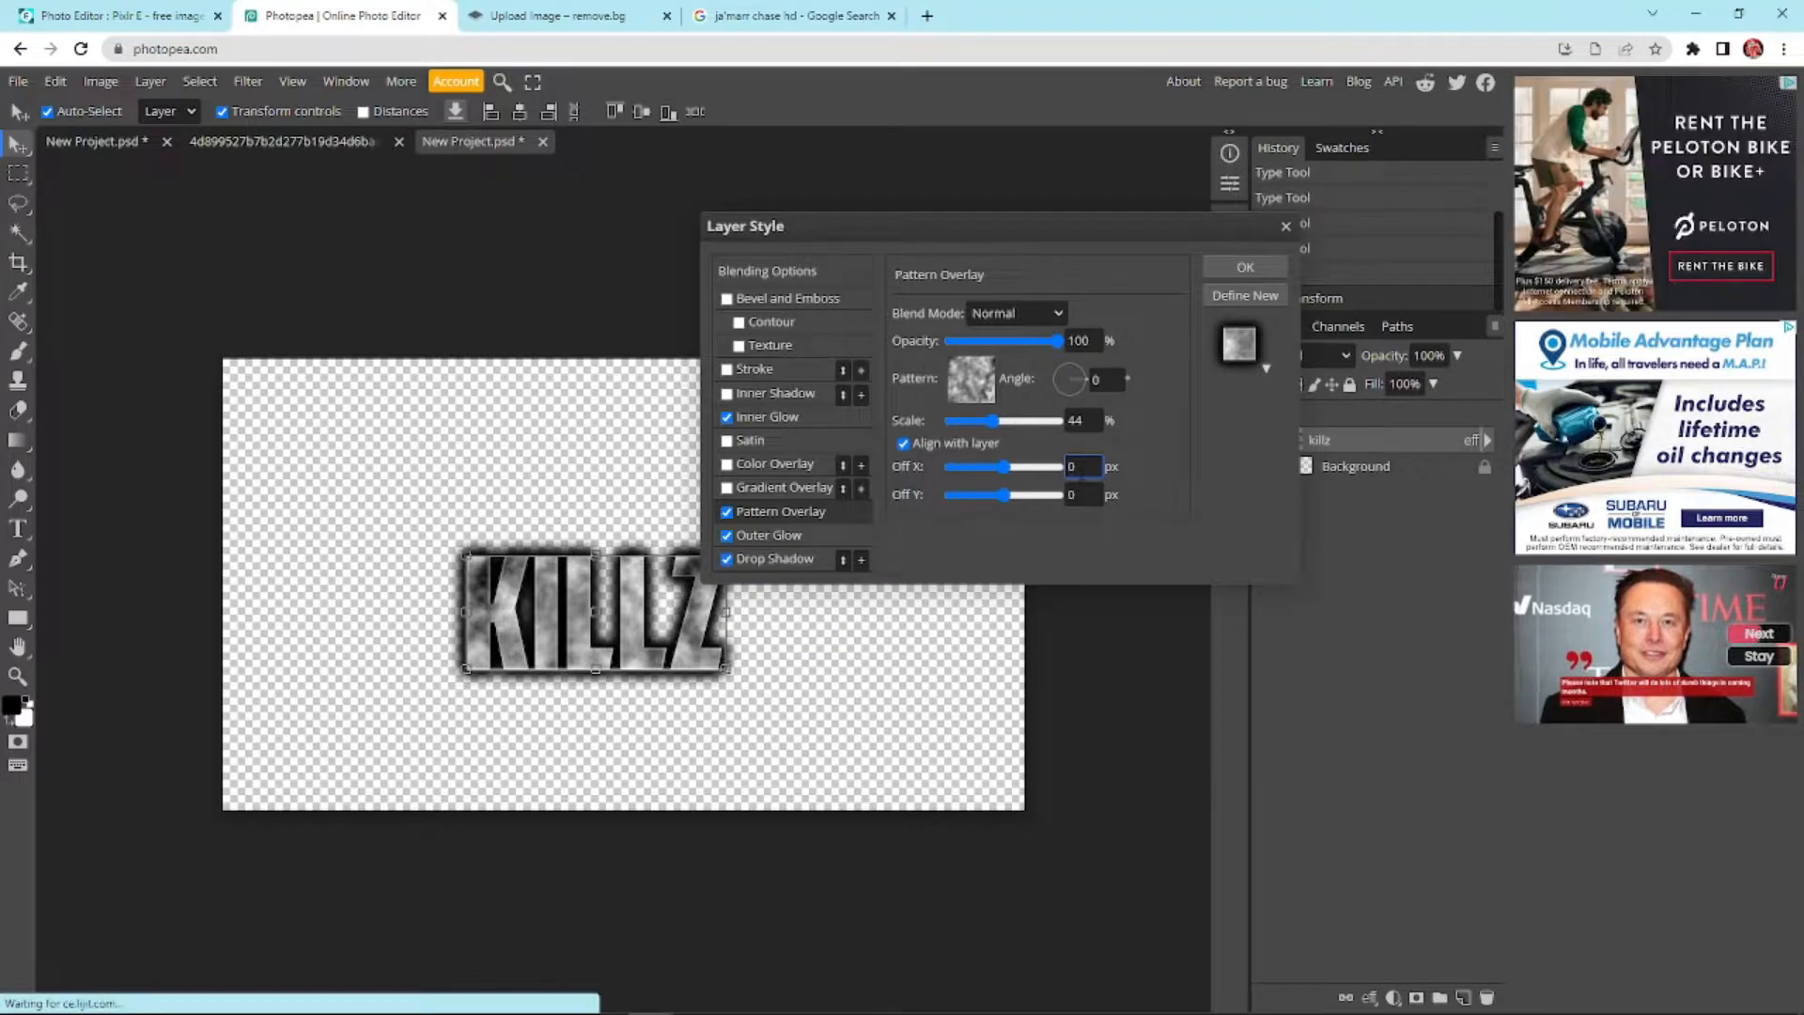
key(Tab)
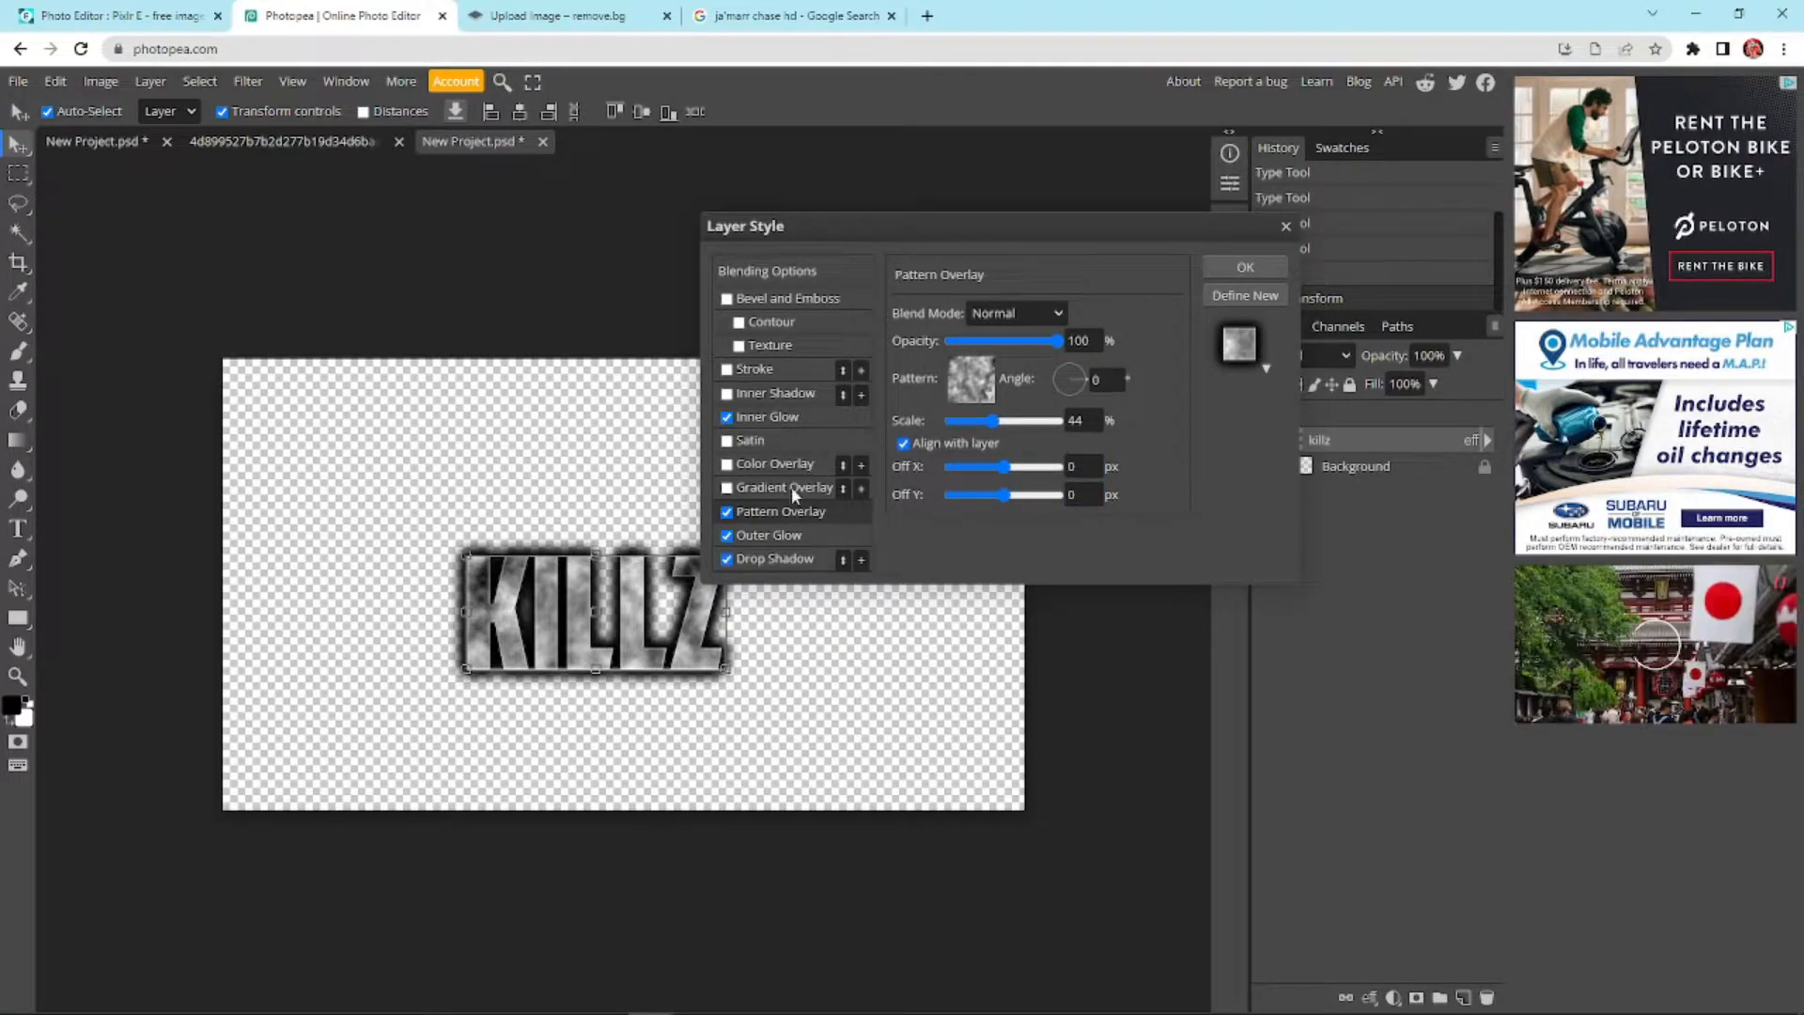
Review the killz layer's Inner Glow settings, including opacity, spread, size and range
click(768, 418)
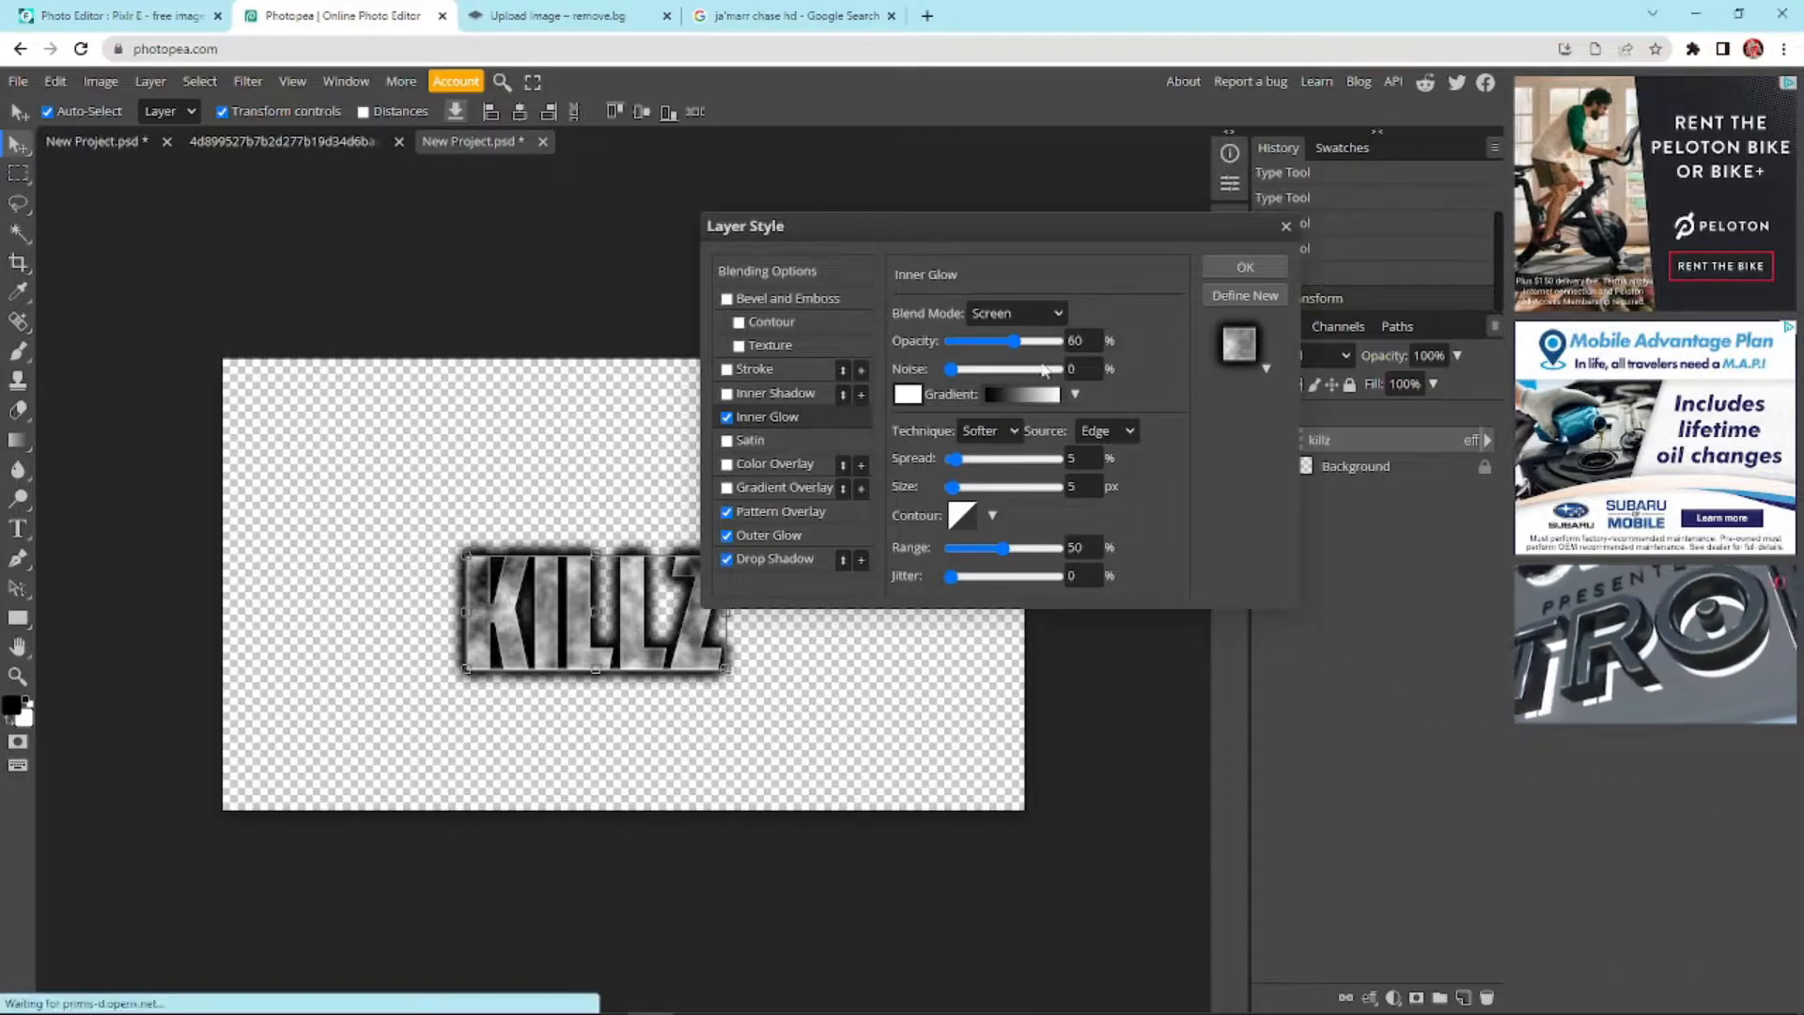
click(1090, 341)
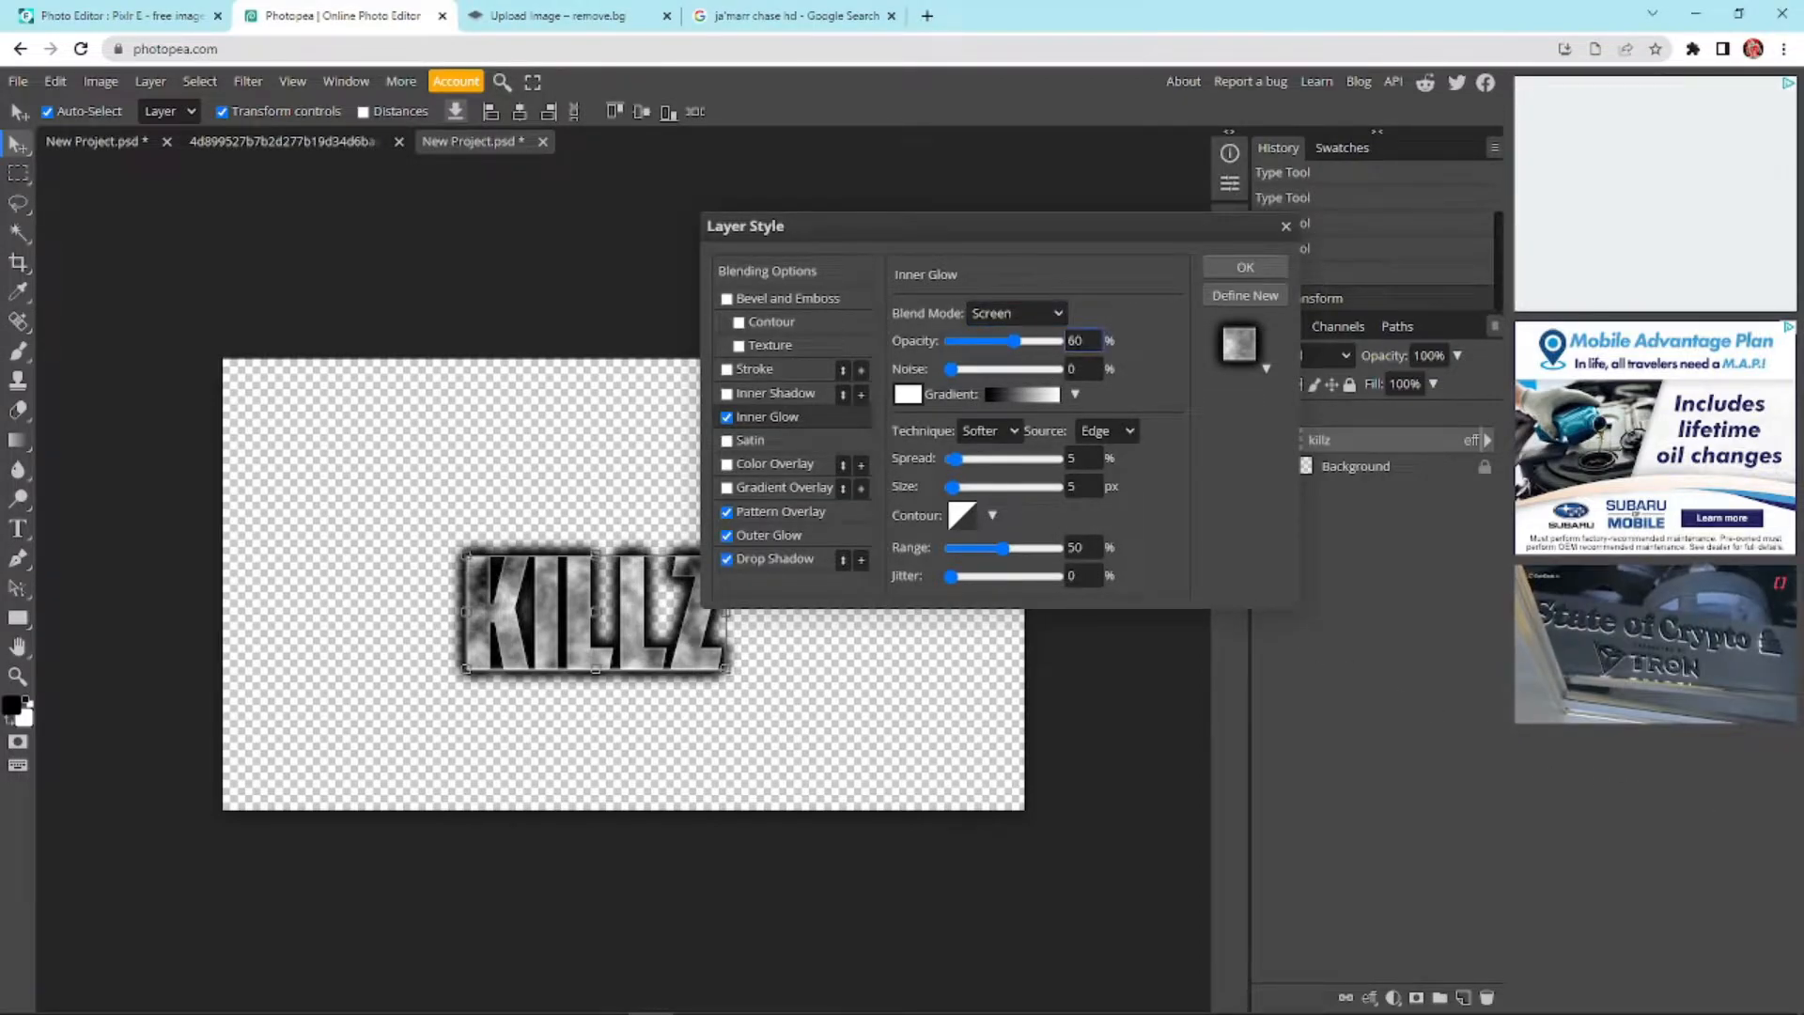
key(Tab)
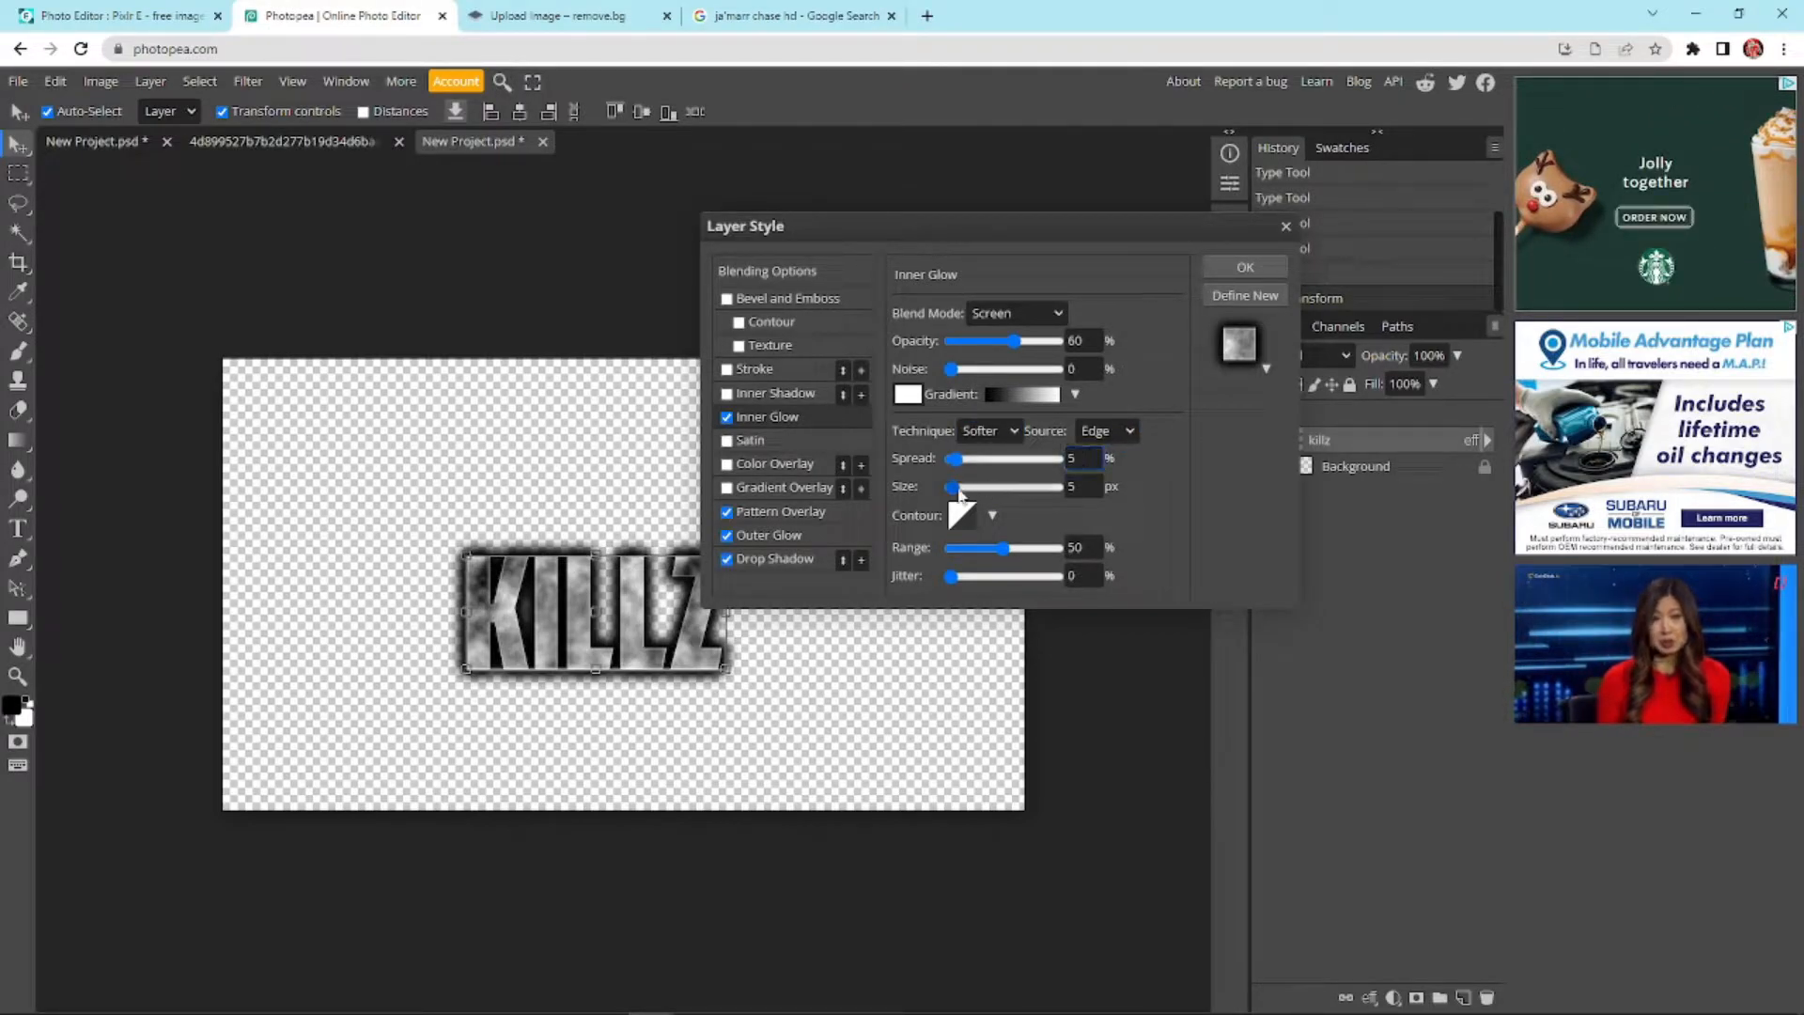
click(1085, 486)
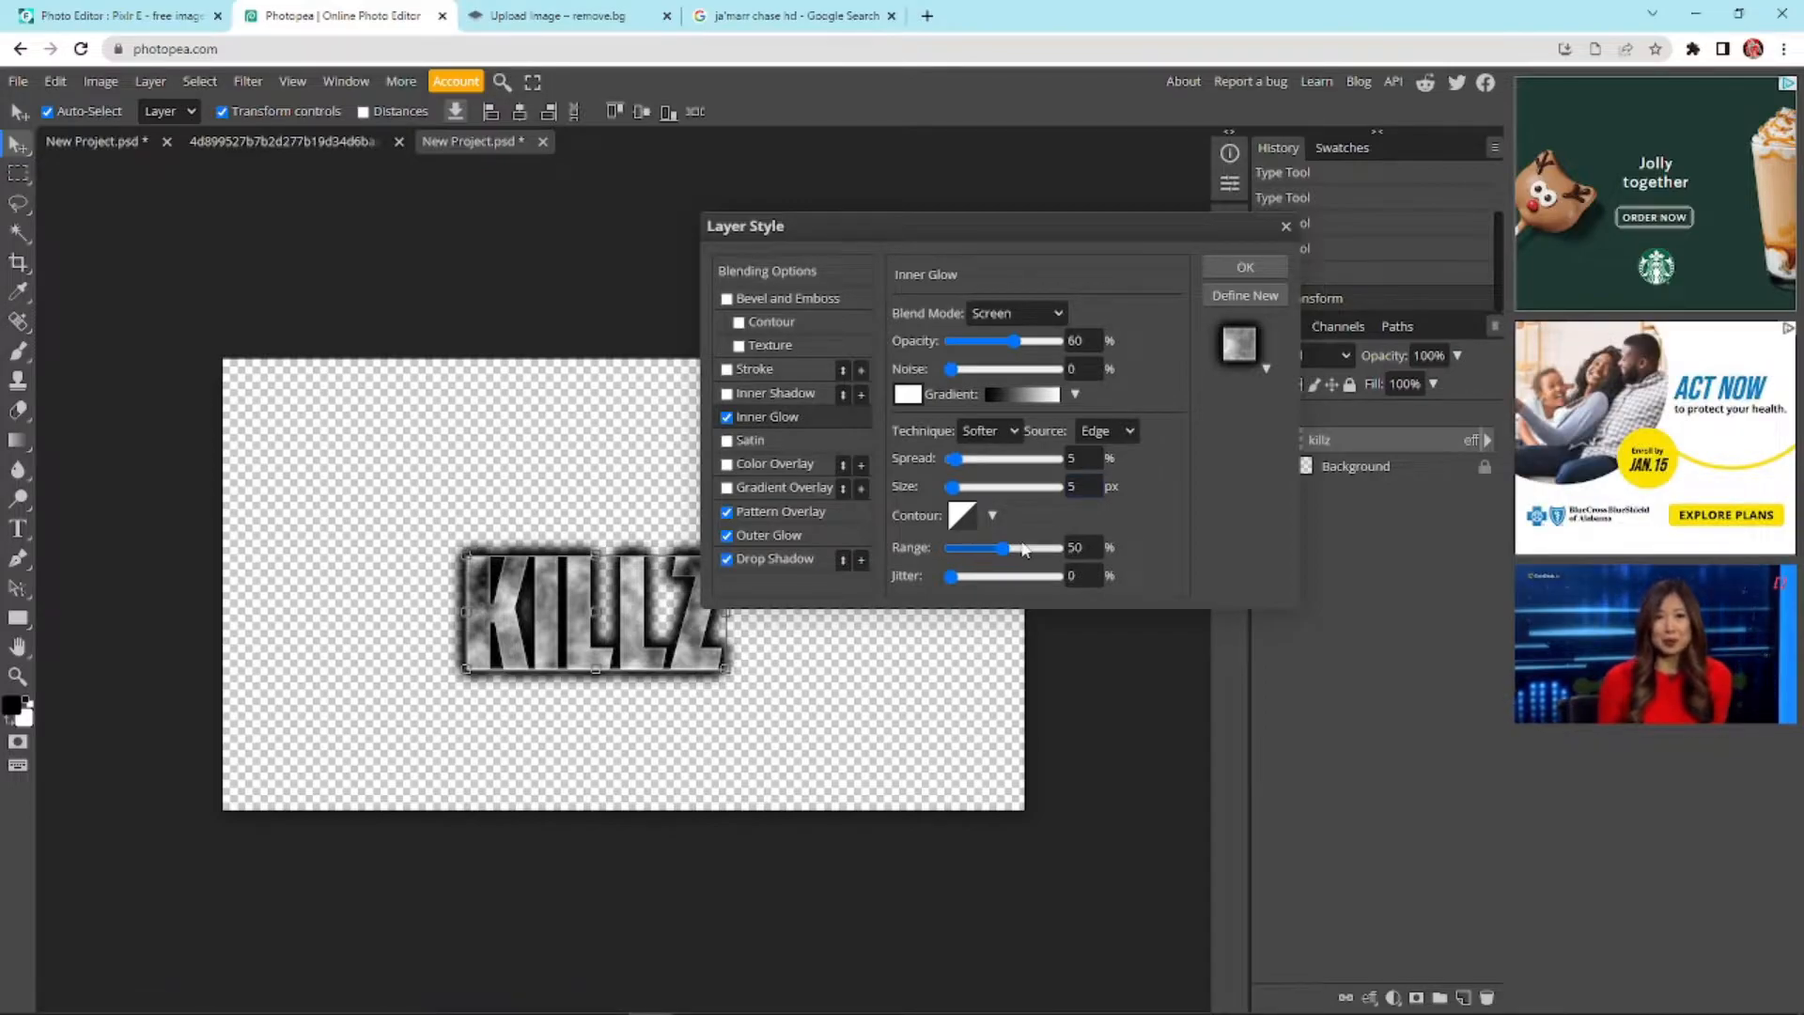
click(1081, 547)
click(968, 569)
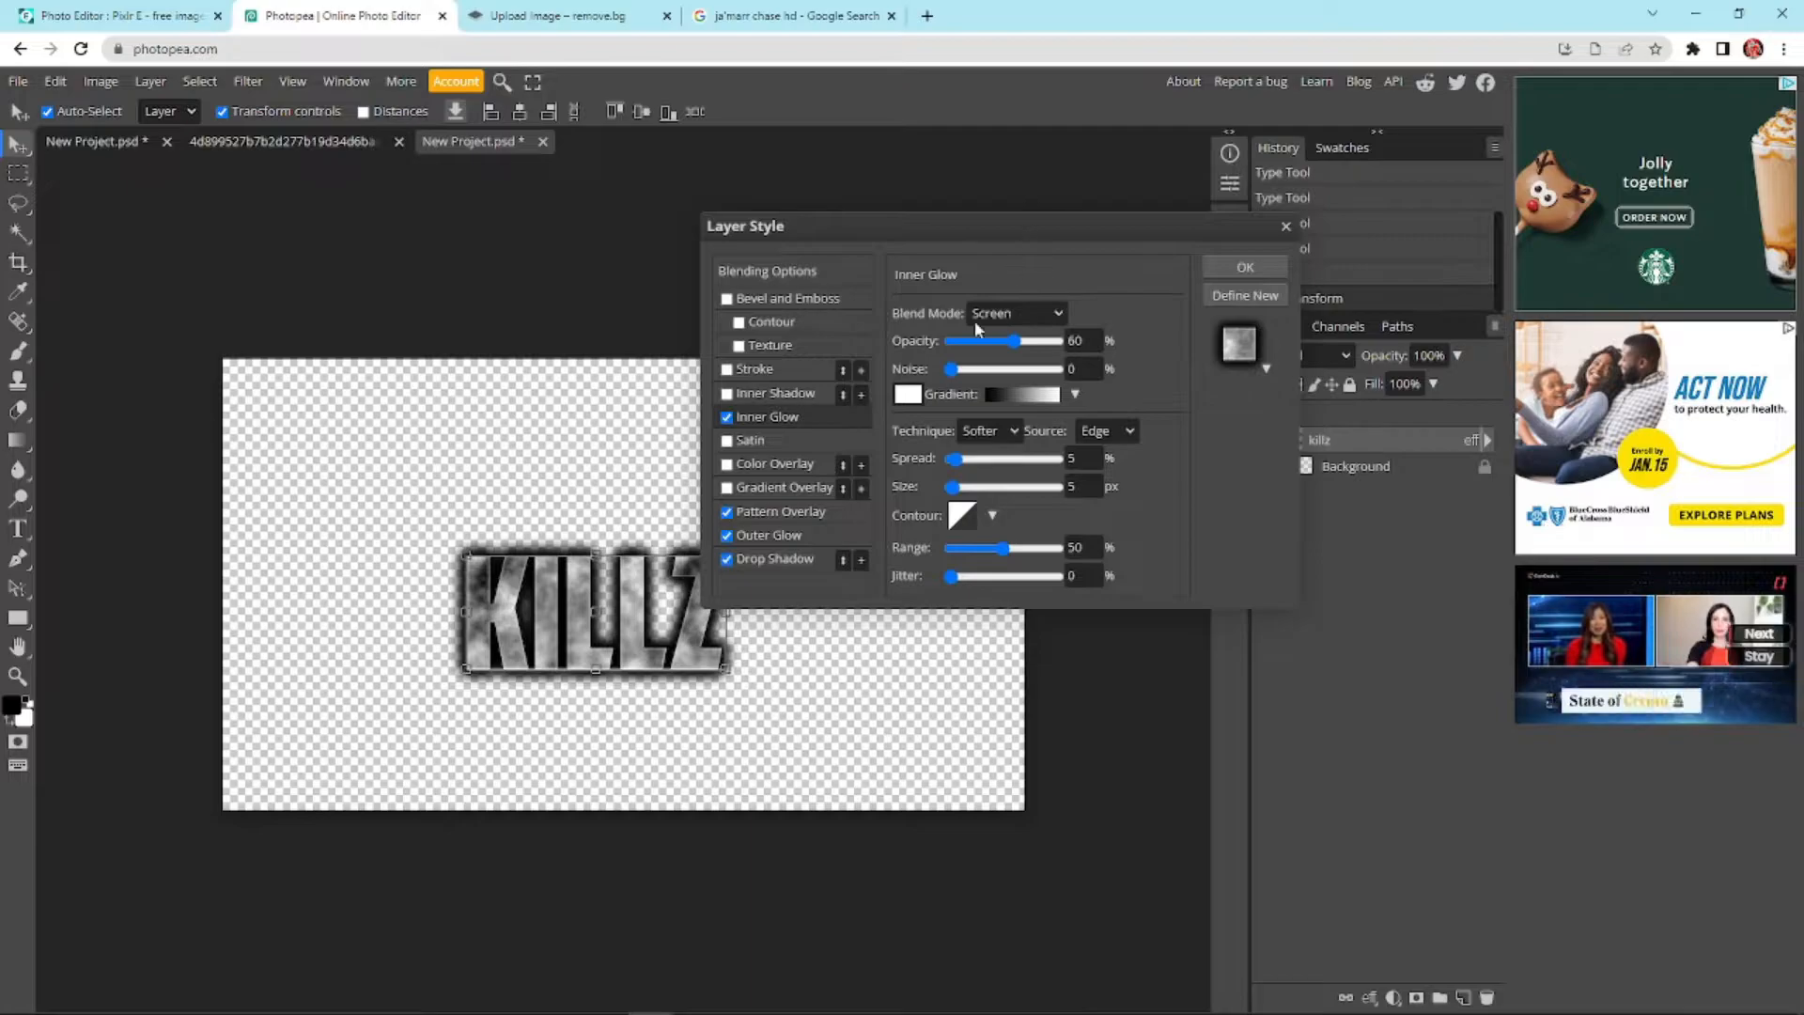
Check the Drop Shadow, Outer Glow and Pattern Overlay settings of the killz layer once more
click(822, 557)
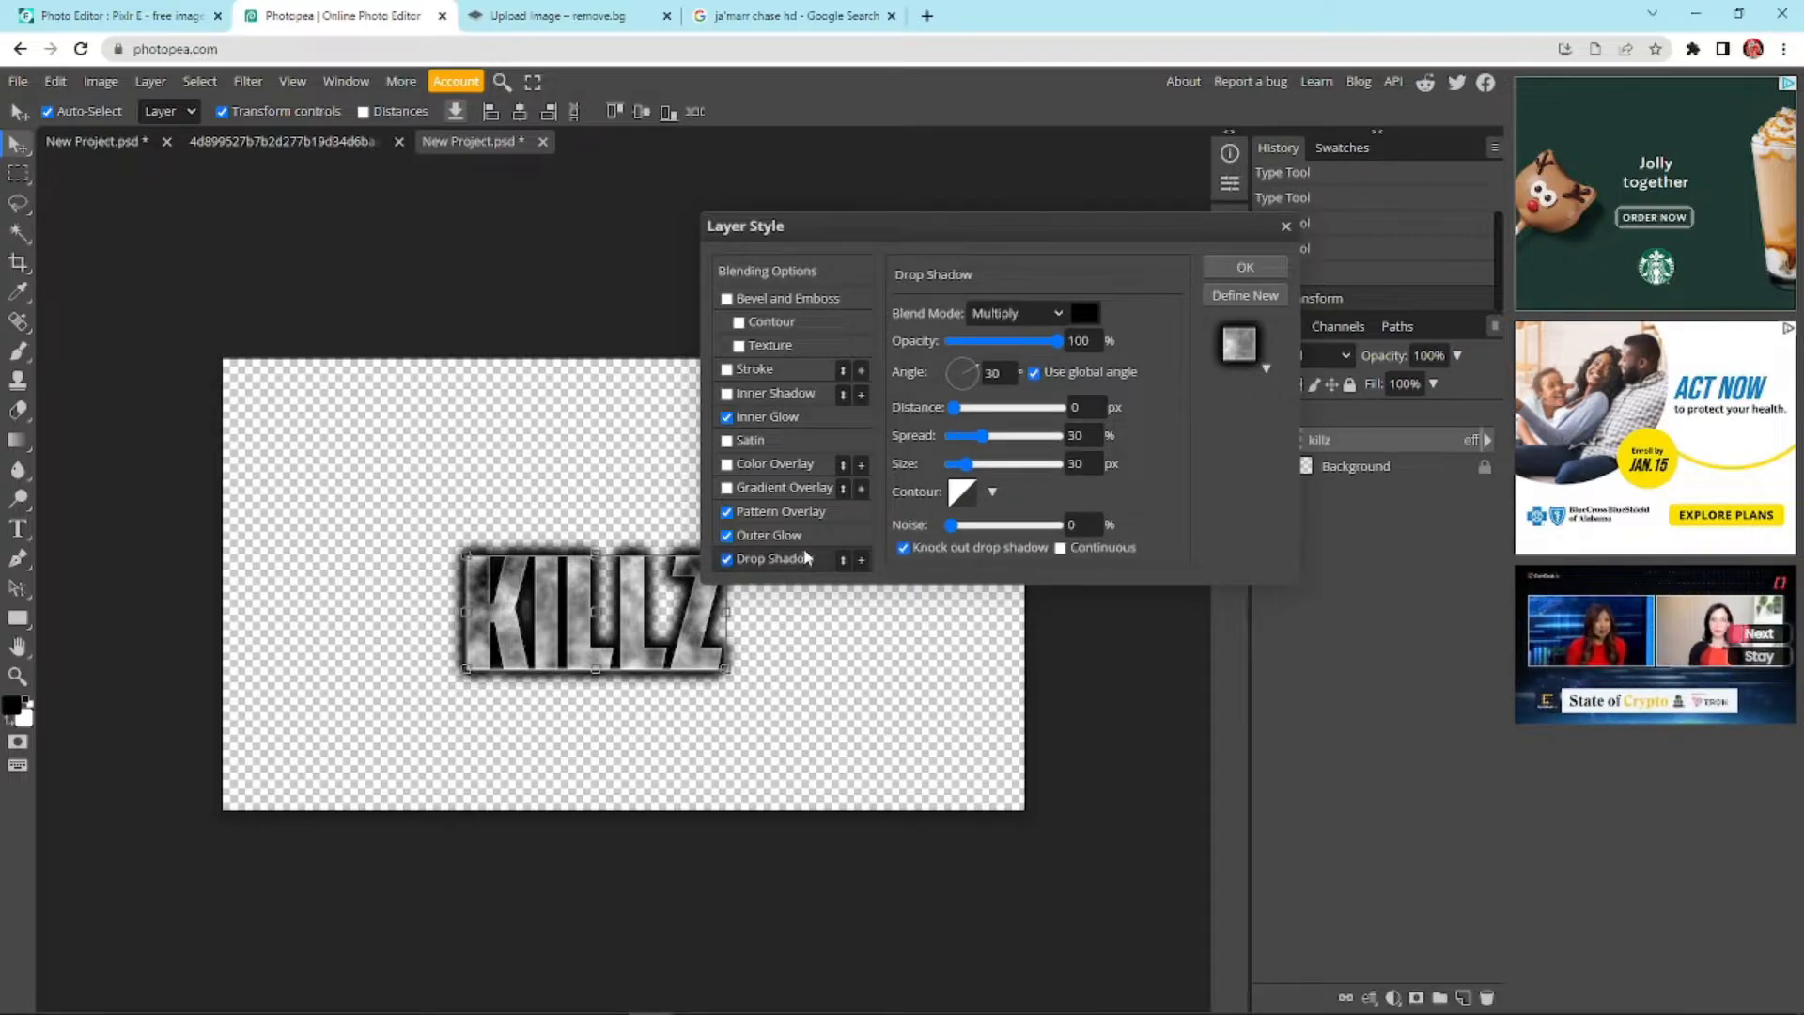
click(798, 534)
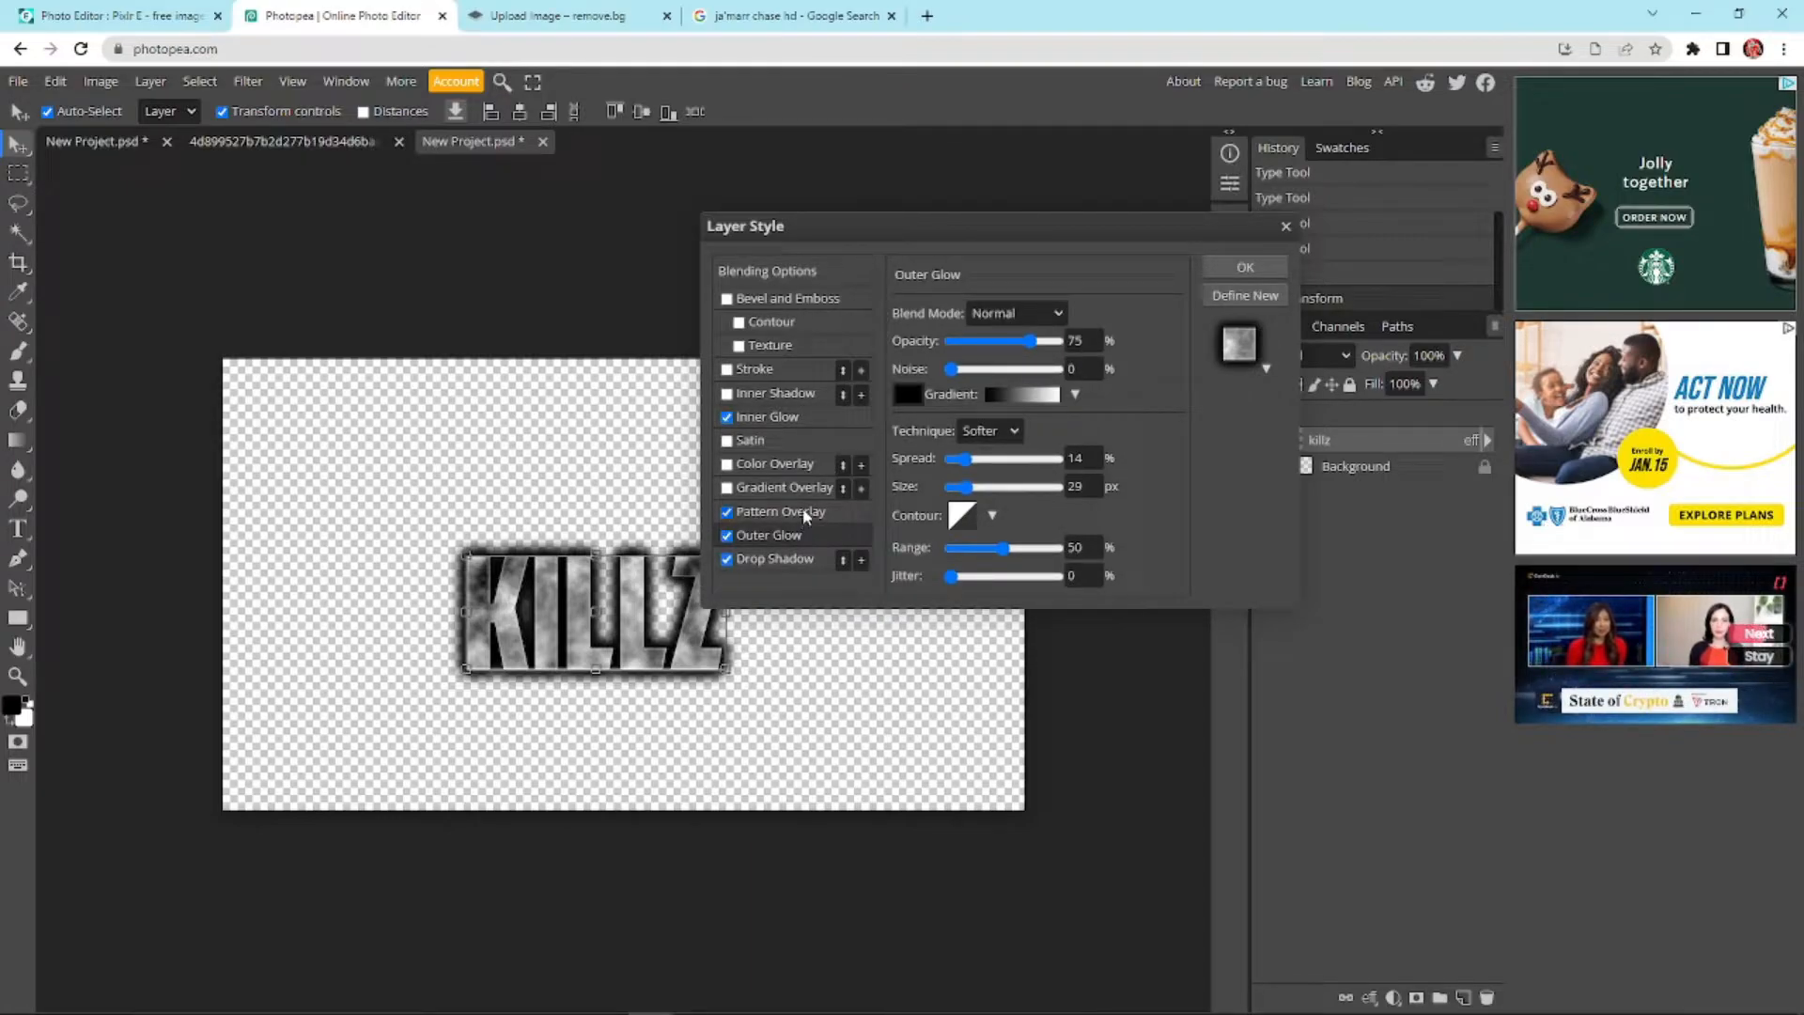
click(804, 513)
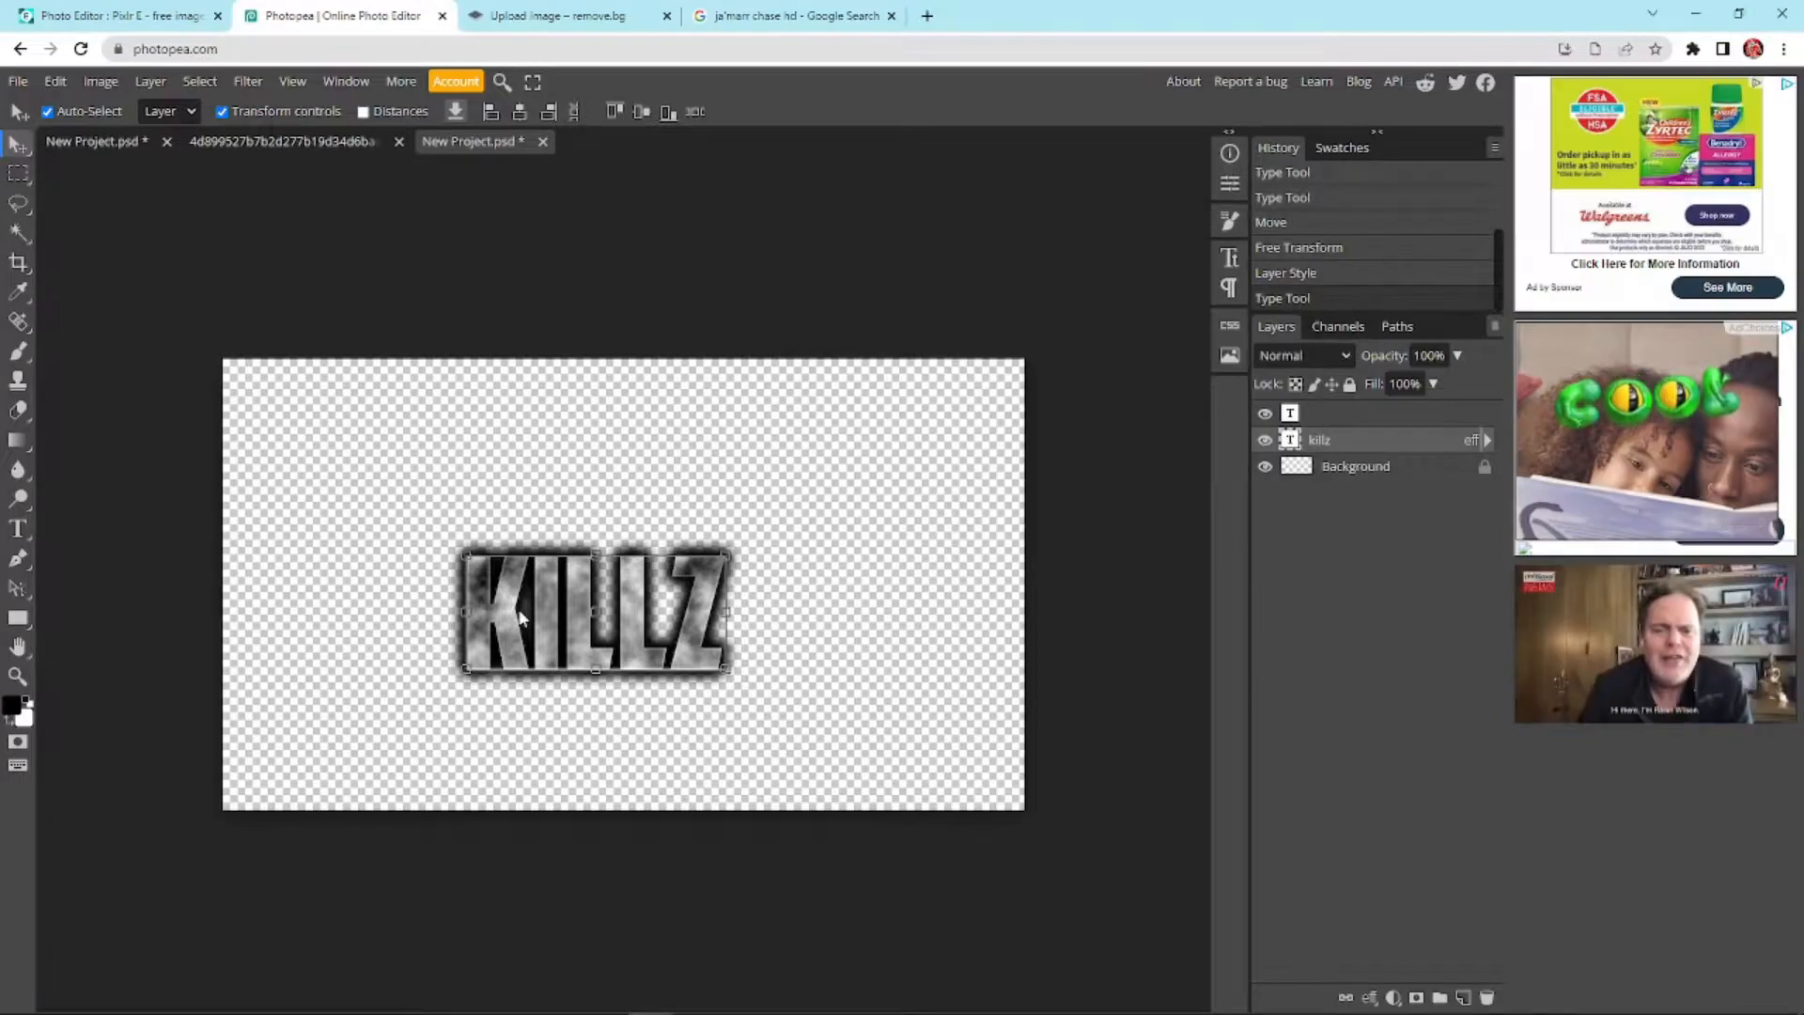
Add a Gradient Overlay to the killz layer and set its blend mode to Screen
click(150, 81)
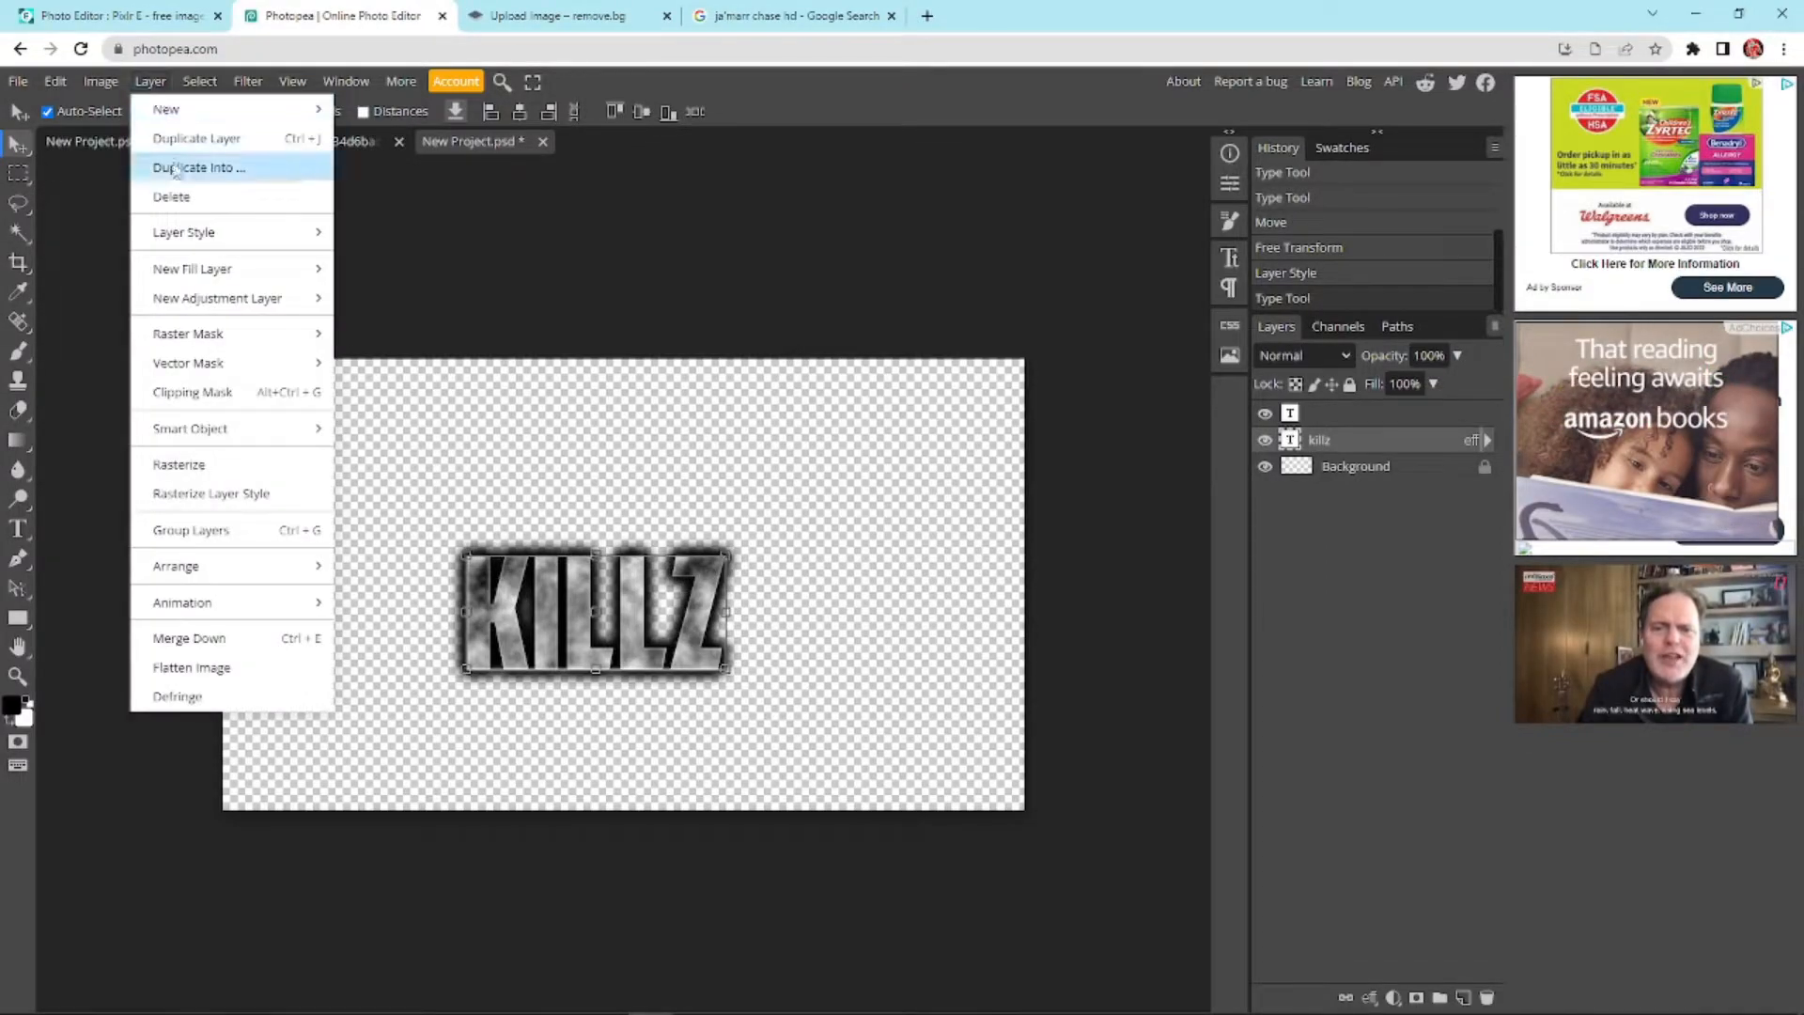
mouse_move(187, 235)
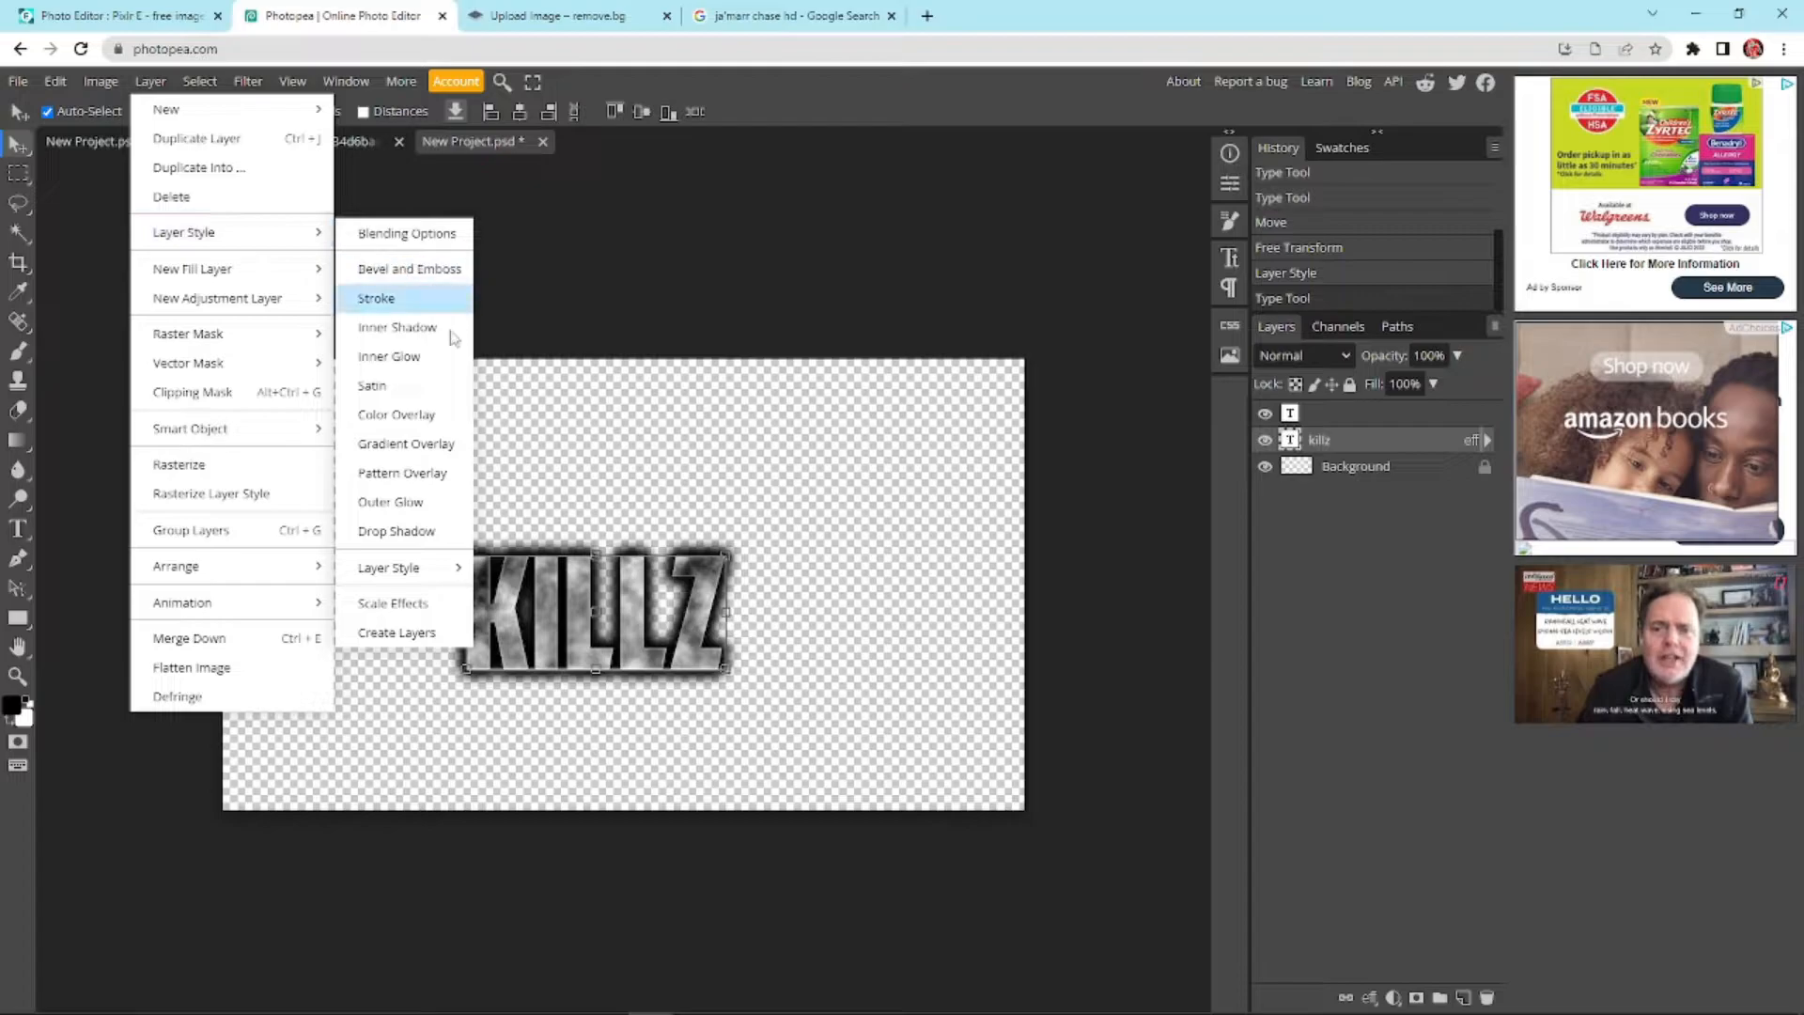
click(405, 446)
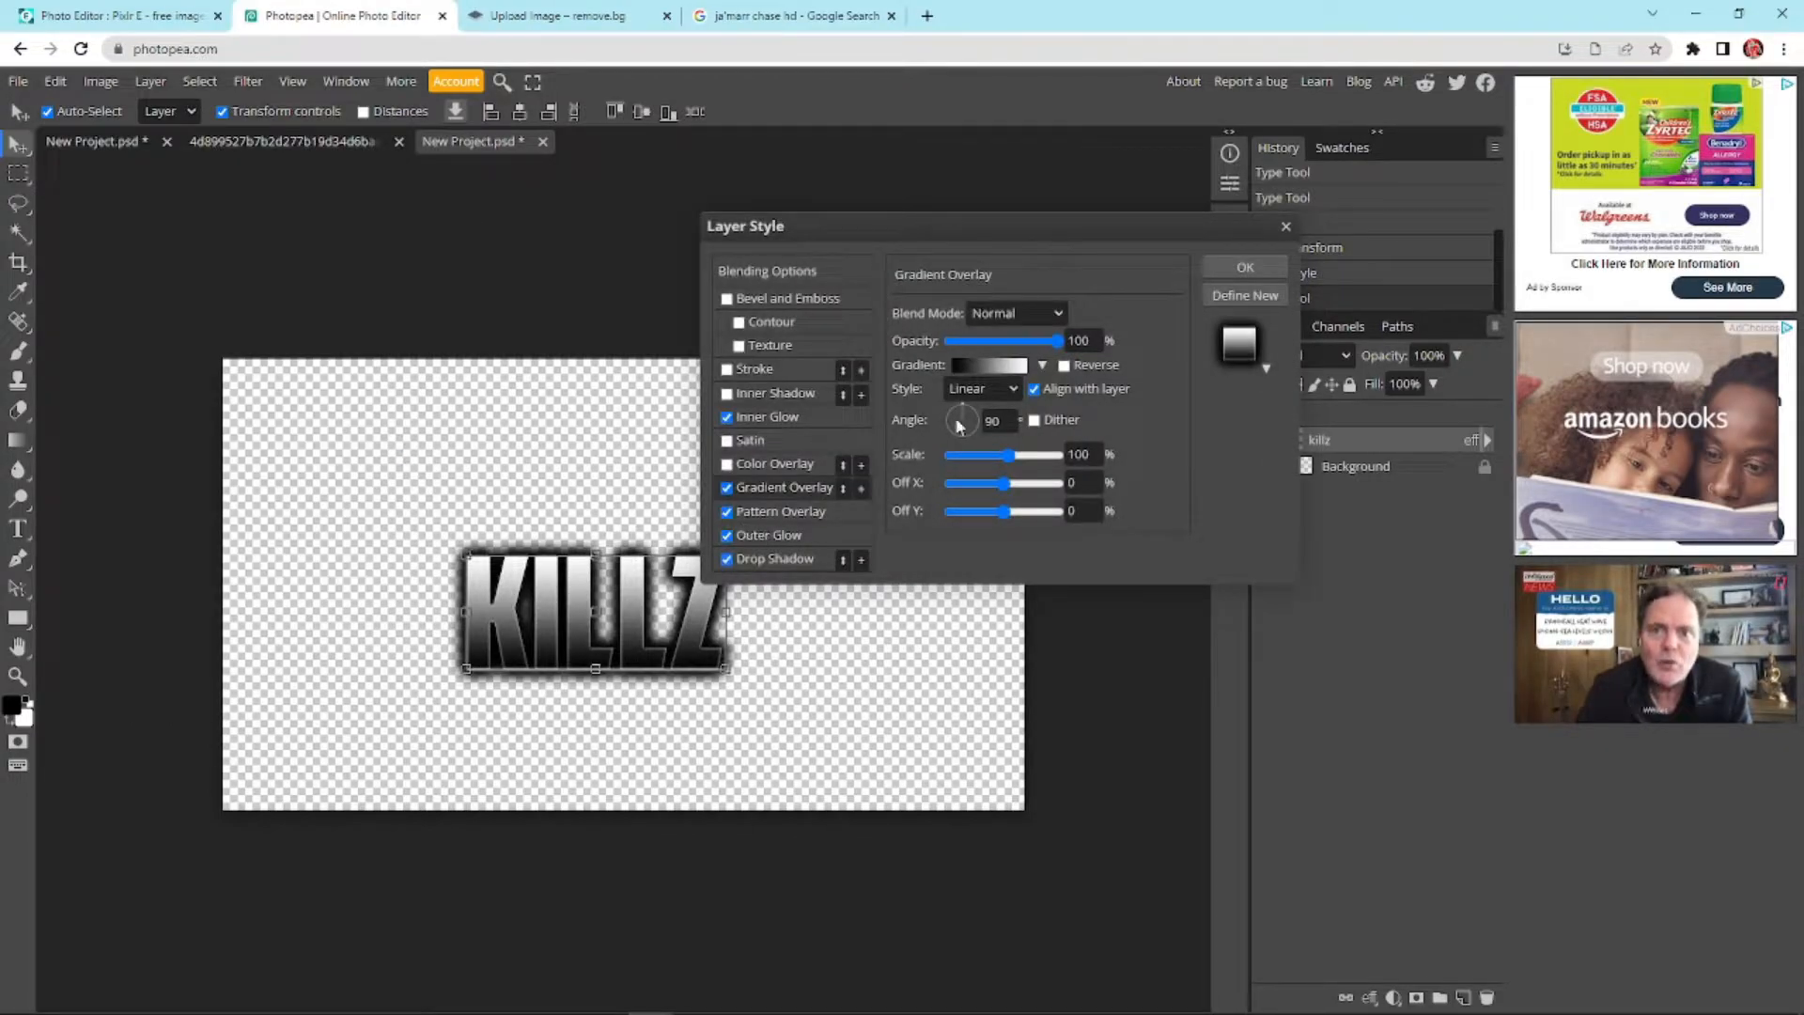
click(1013, 313)
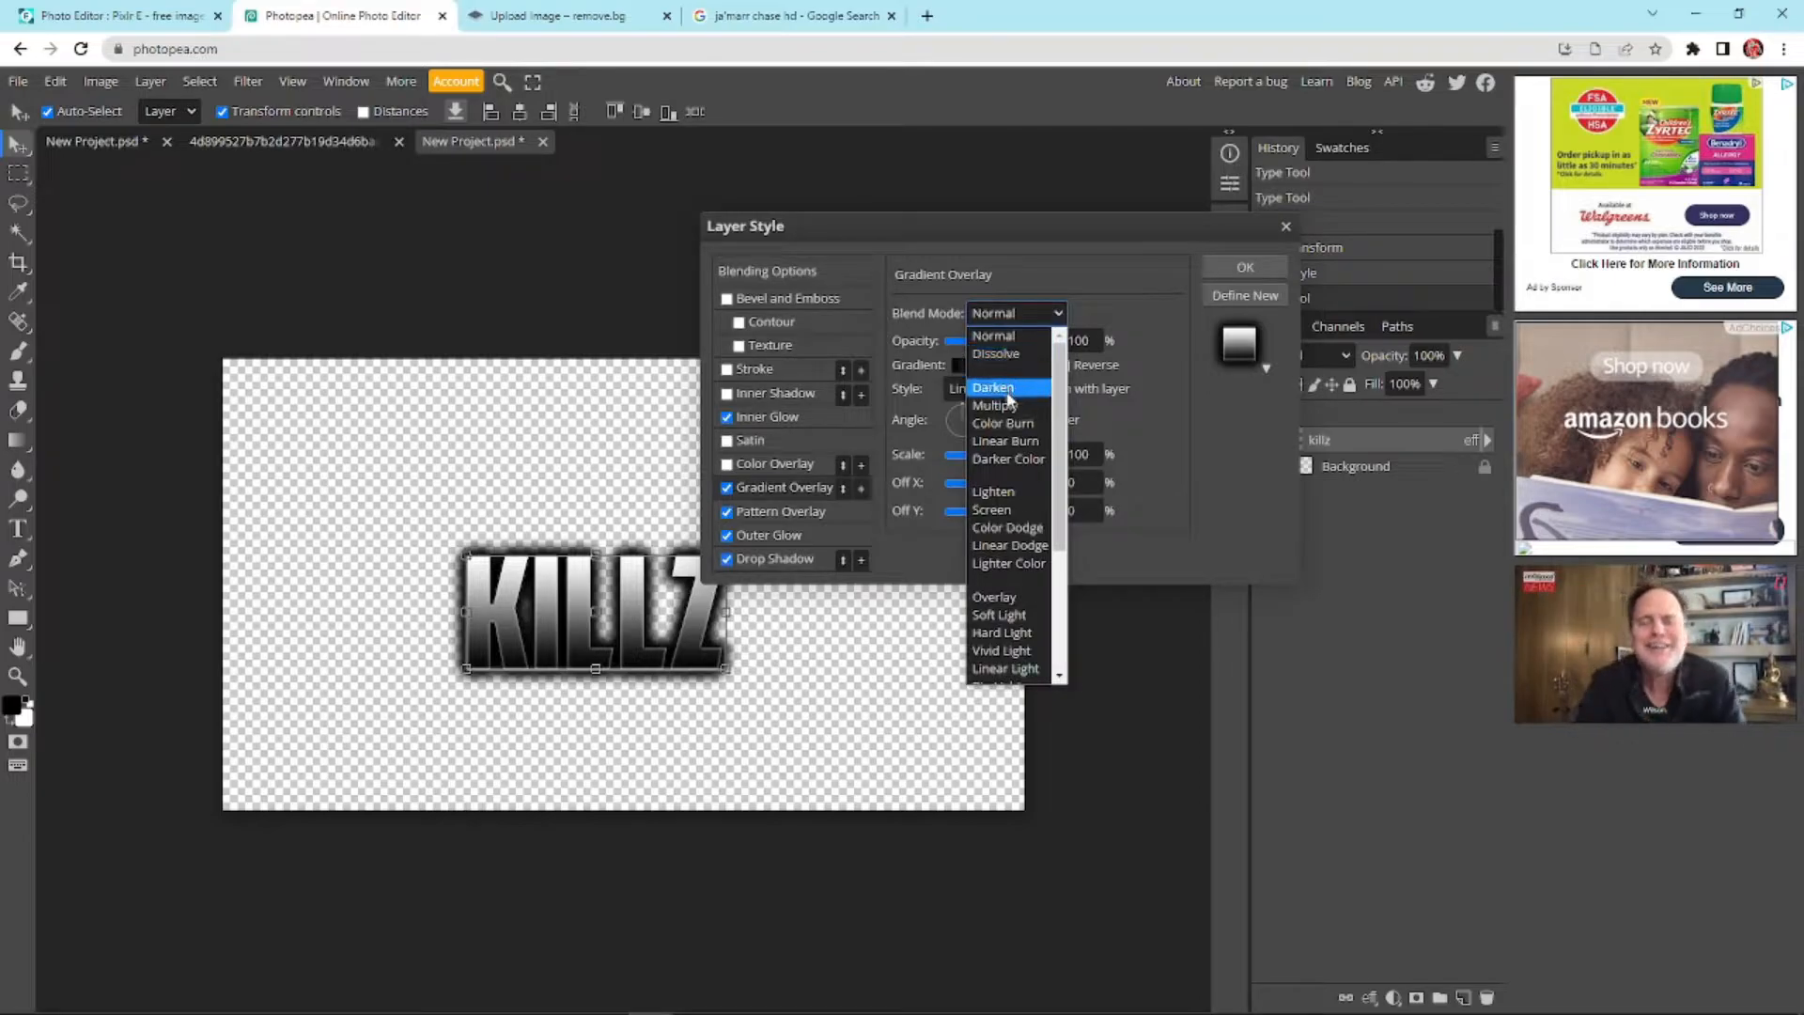
click(994, 509)
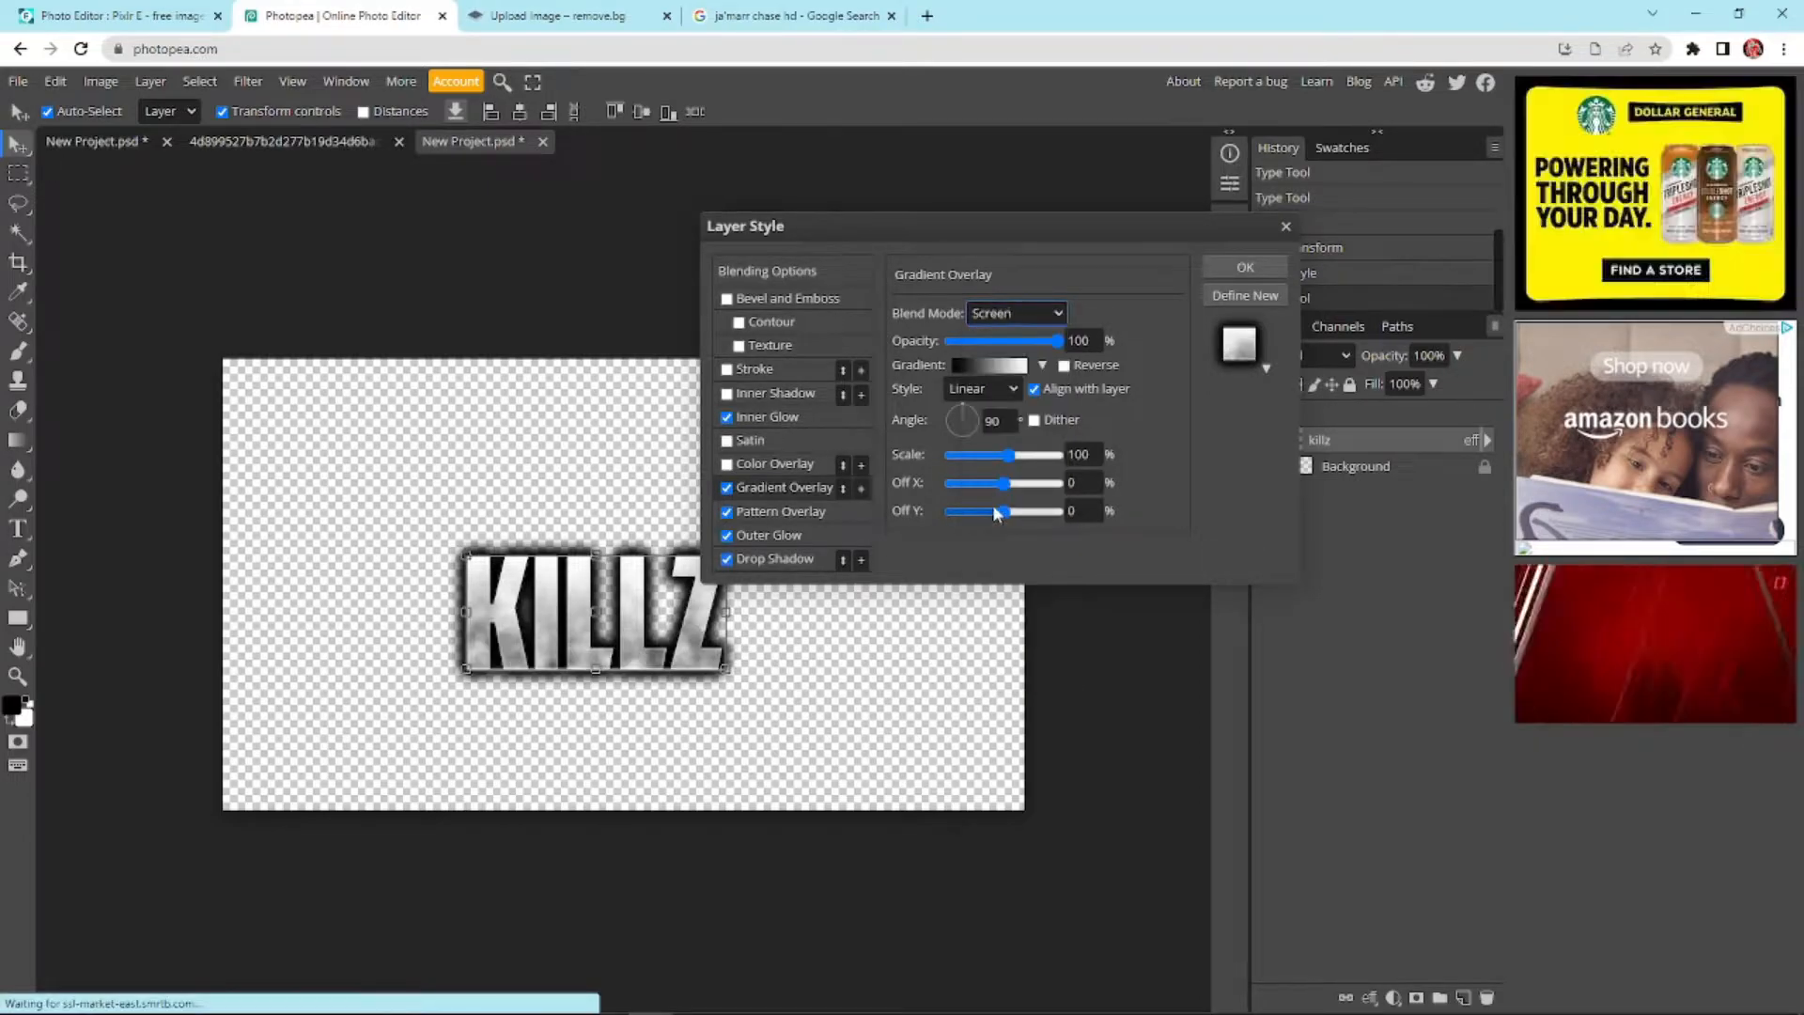
Set the gradient's starting colour stop to orange ff7e00 and copy its hex code
click(989, 365)
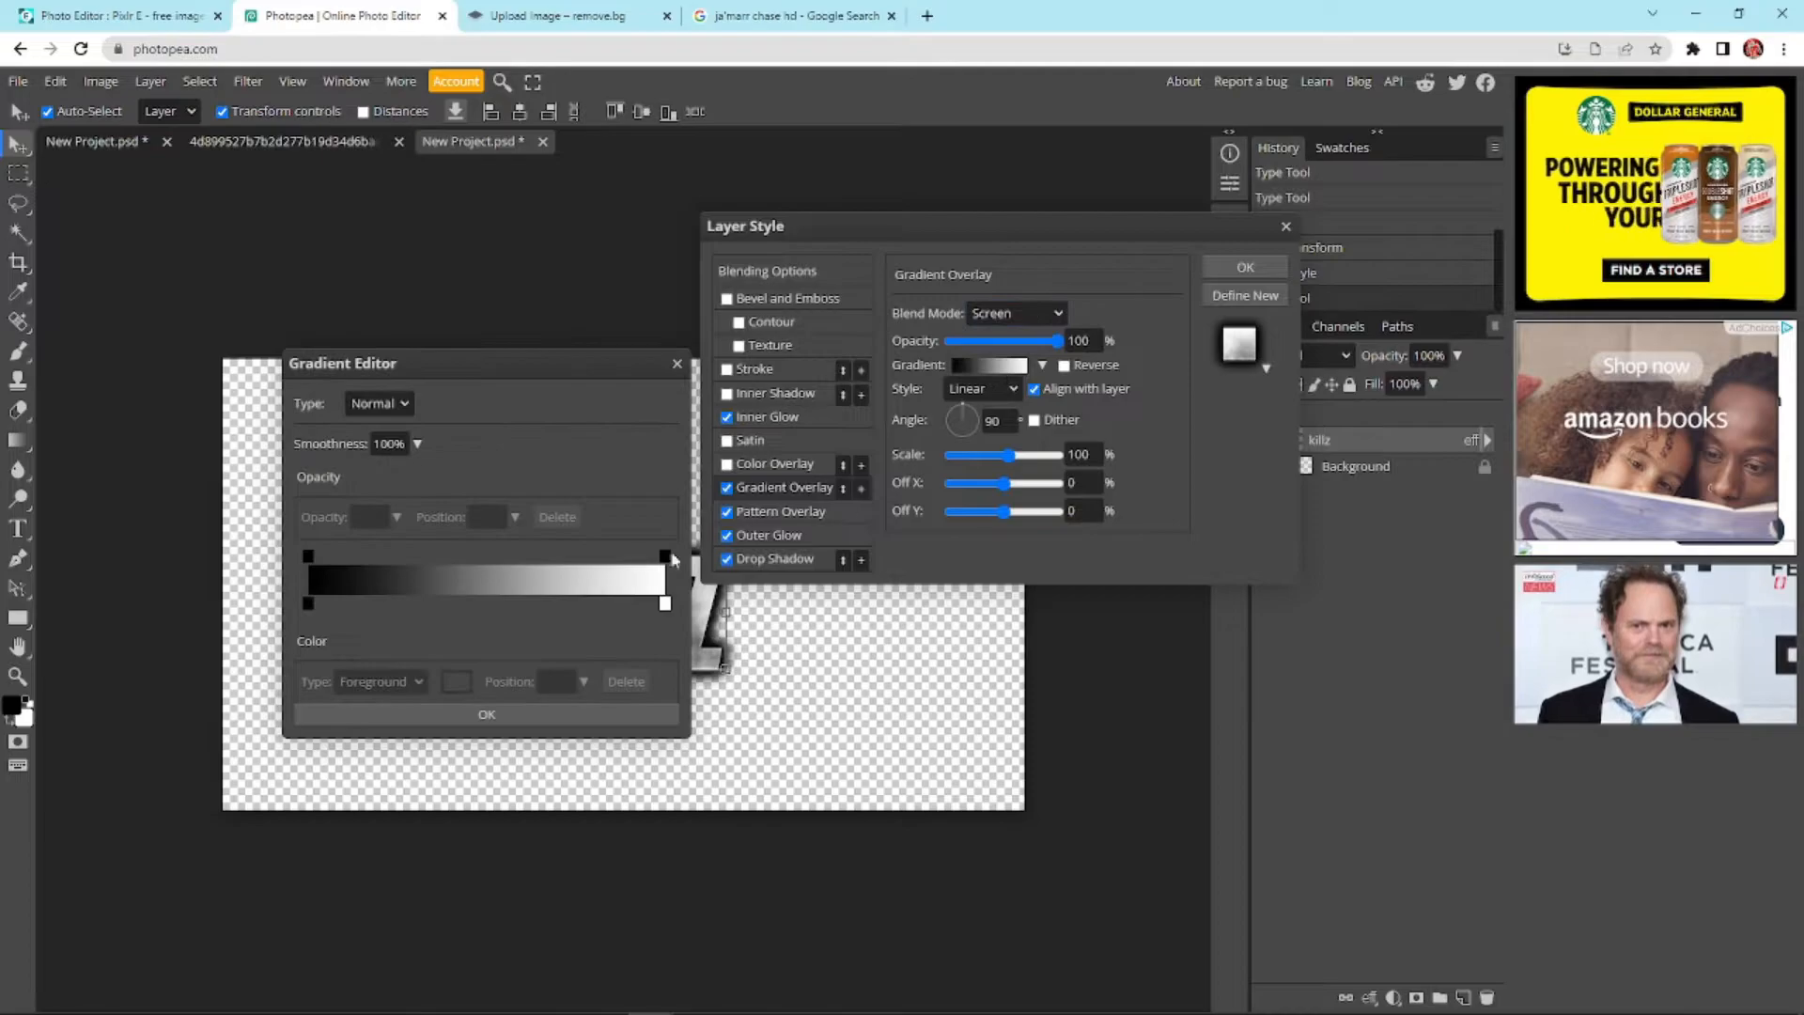
click(308, 602)
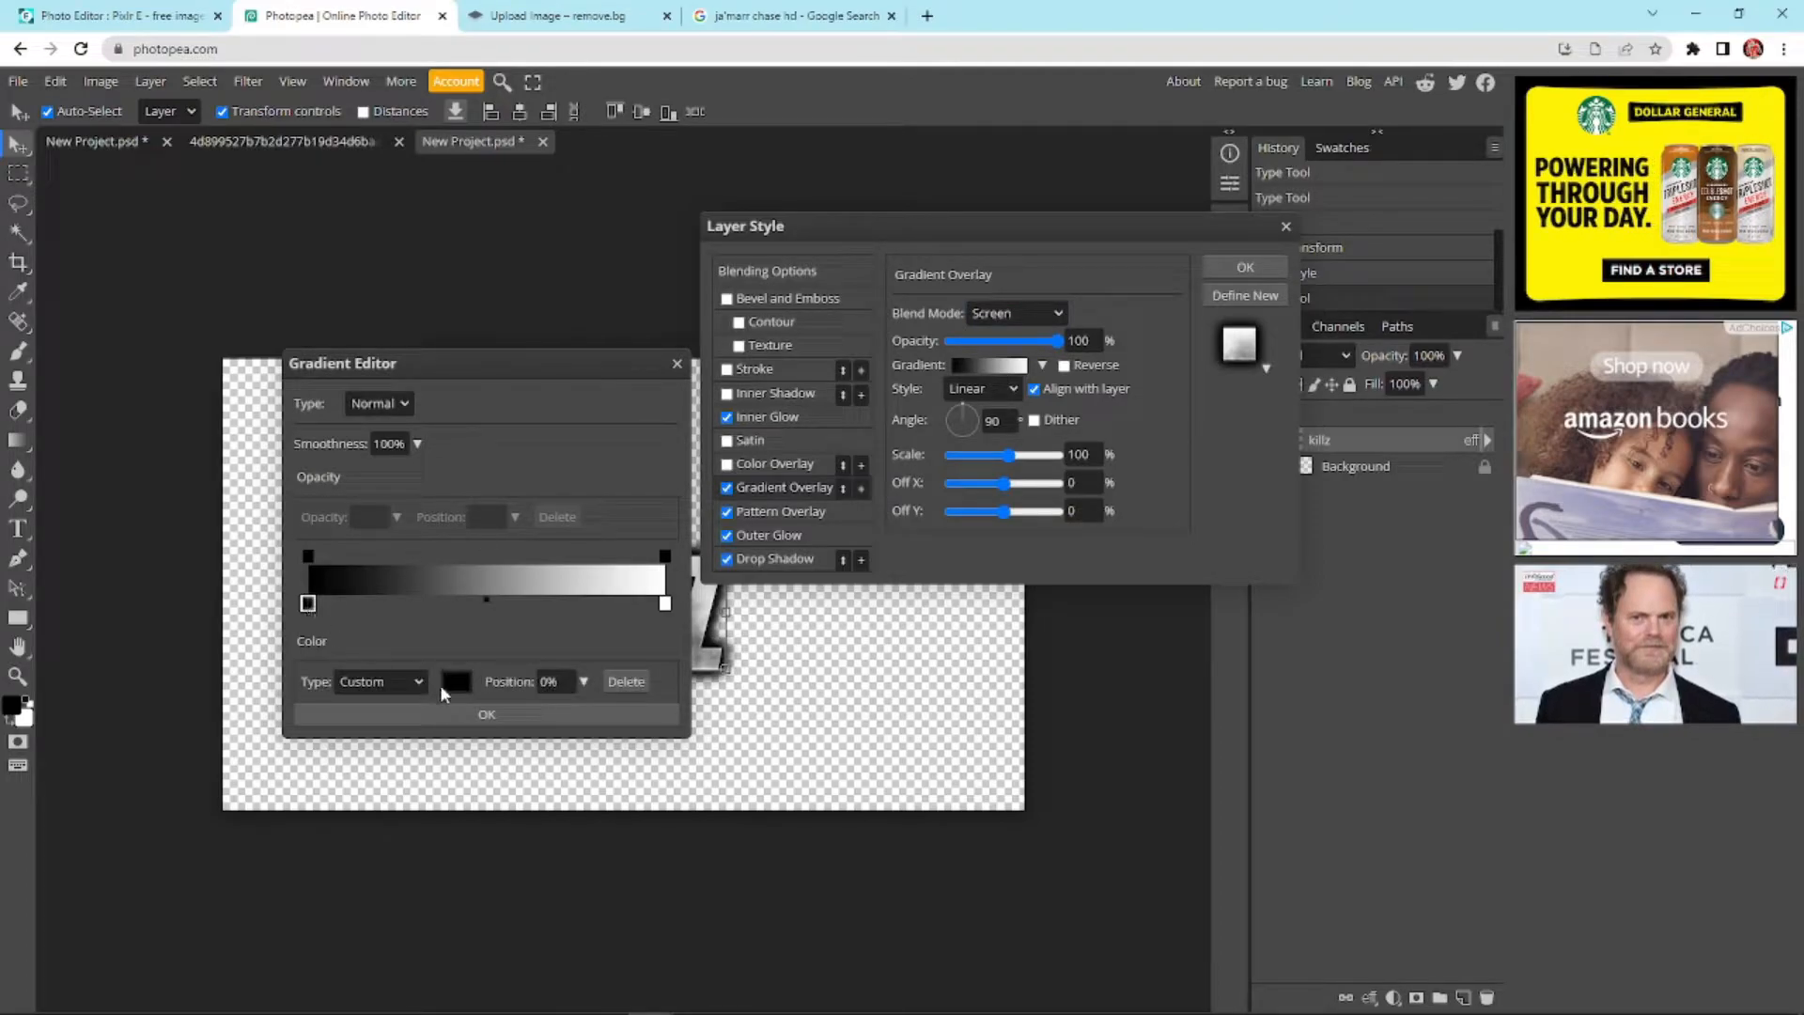
click(455, 681)
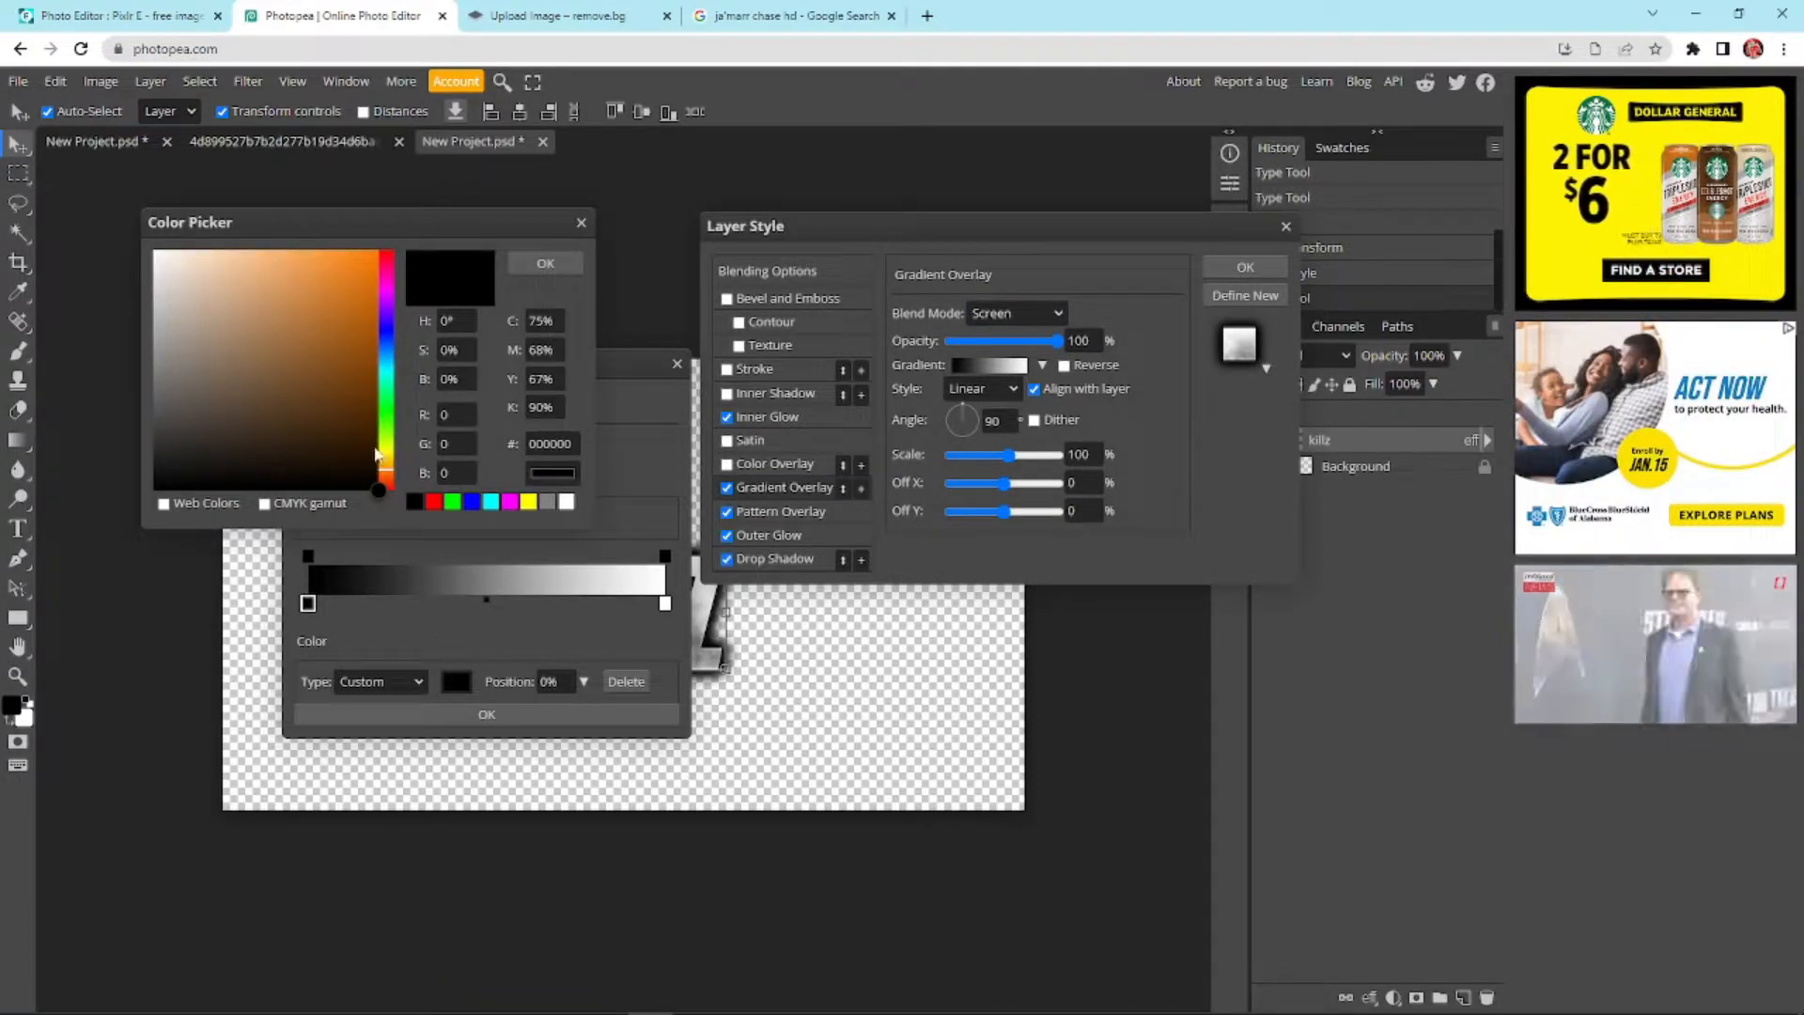
drag(381, 463, 379, 250)
click(550, 443)
key(ctrl+c)
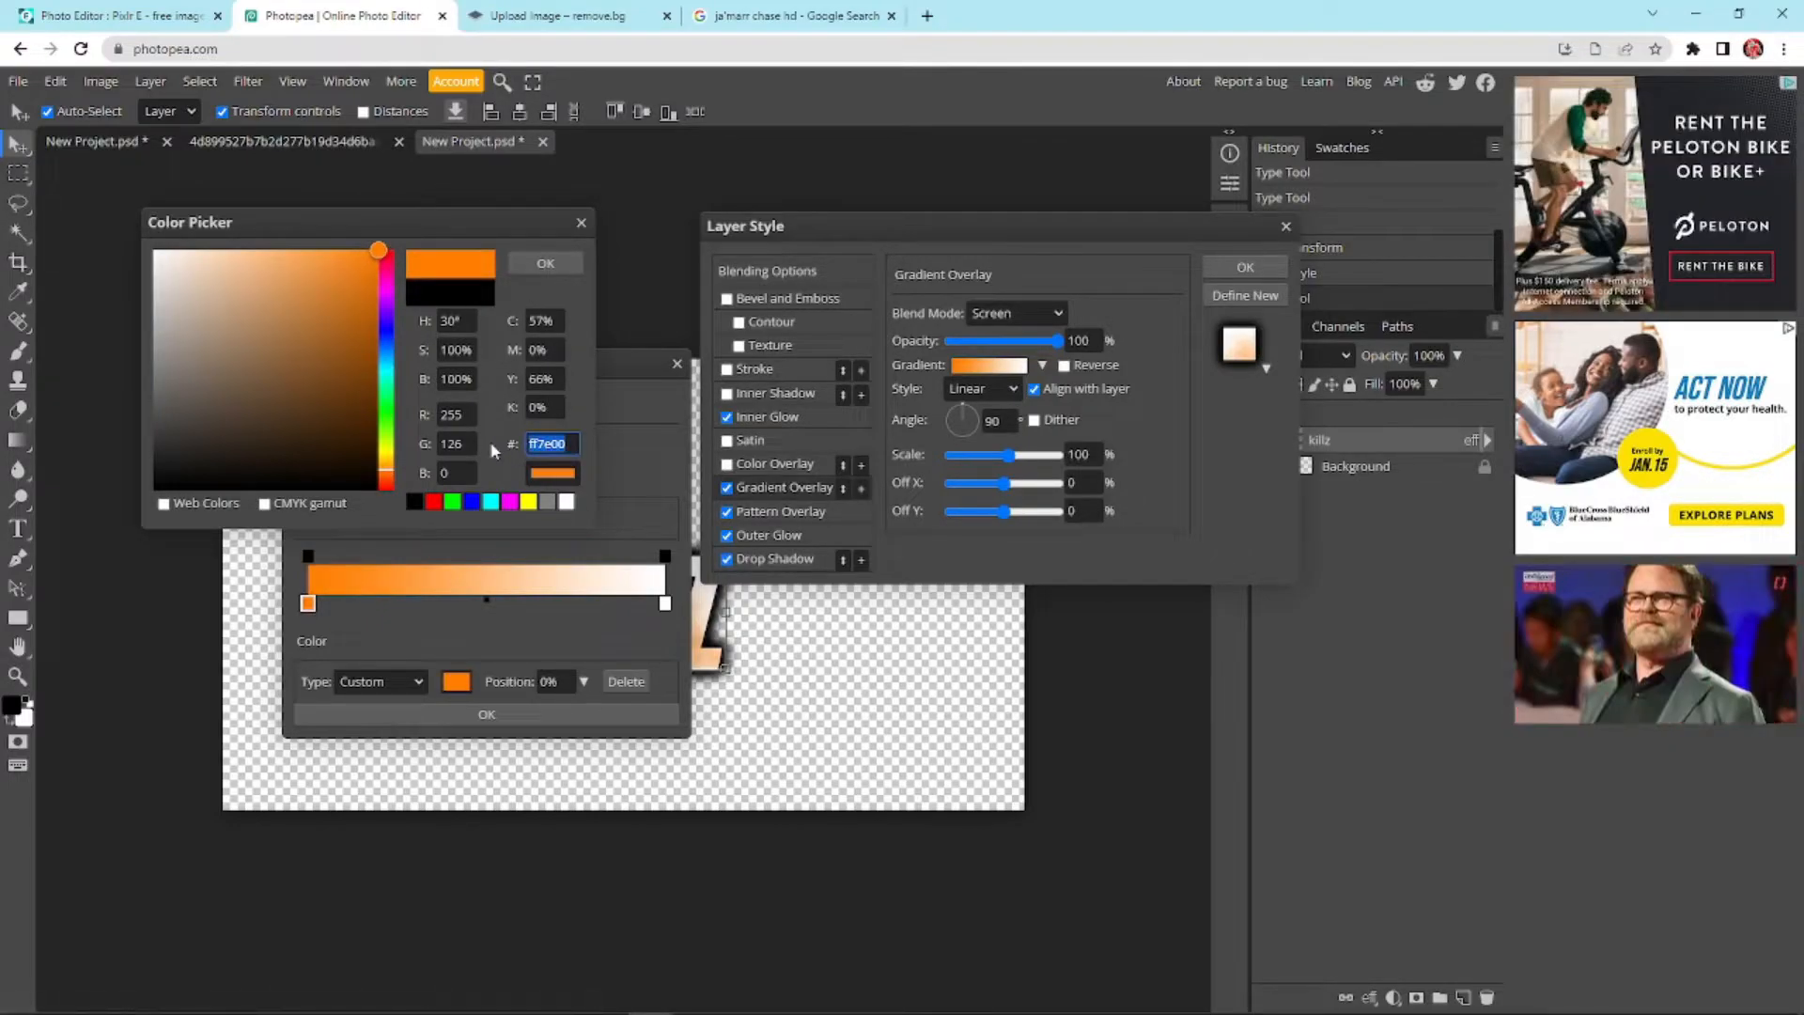
click(545, 263)
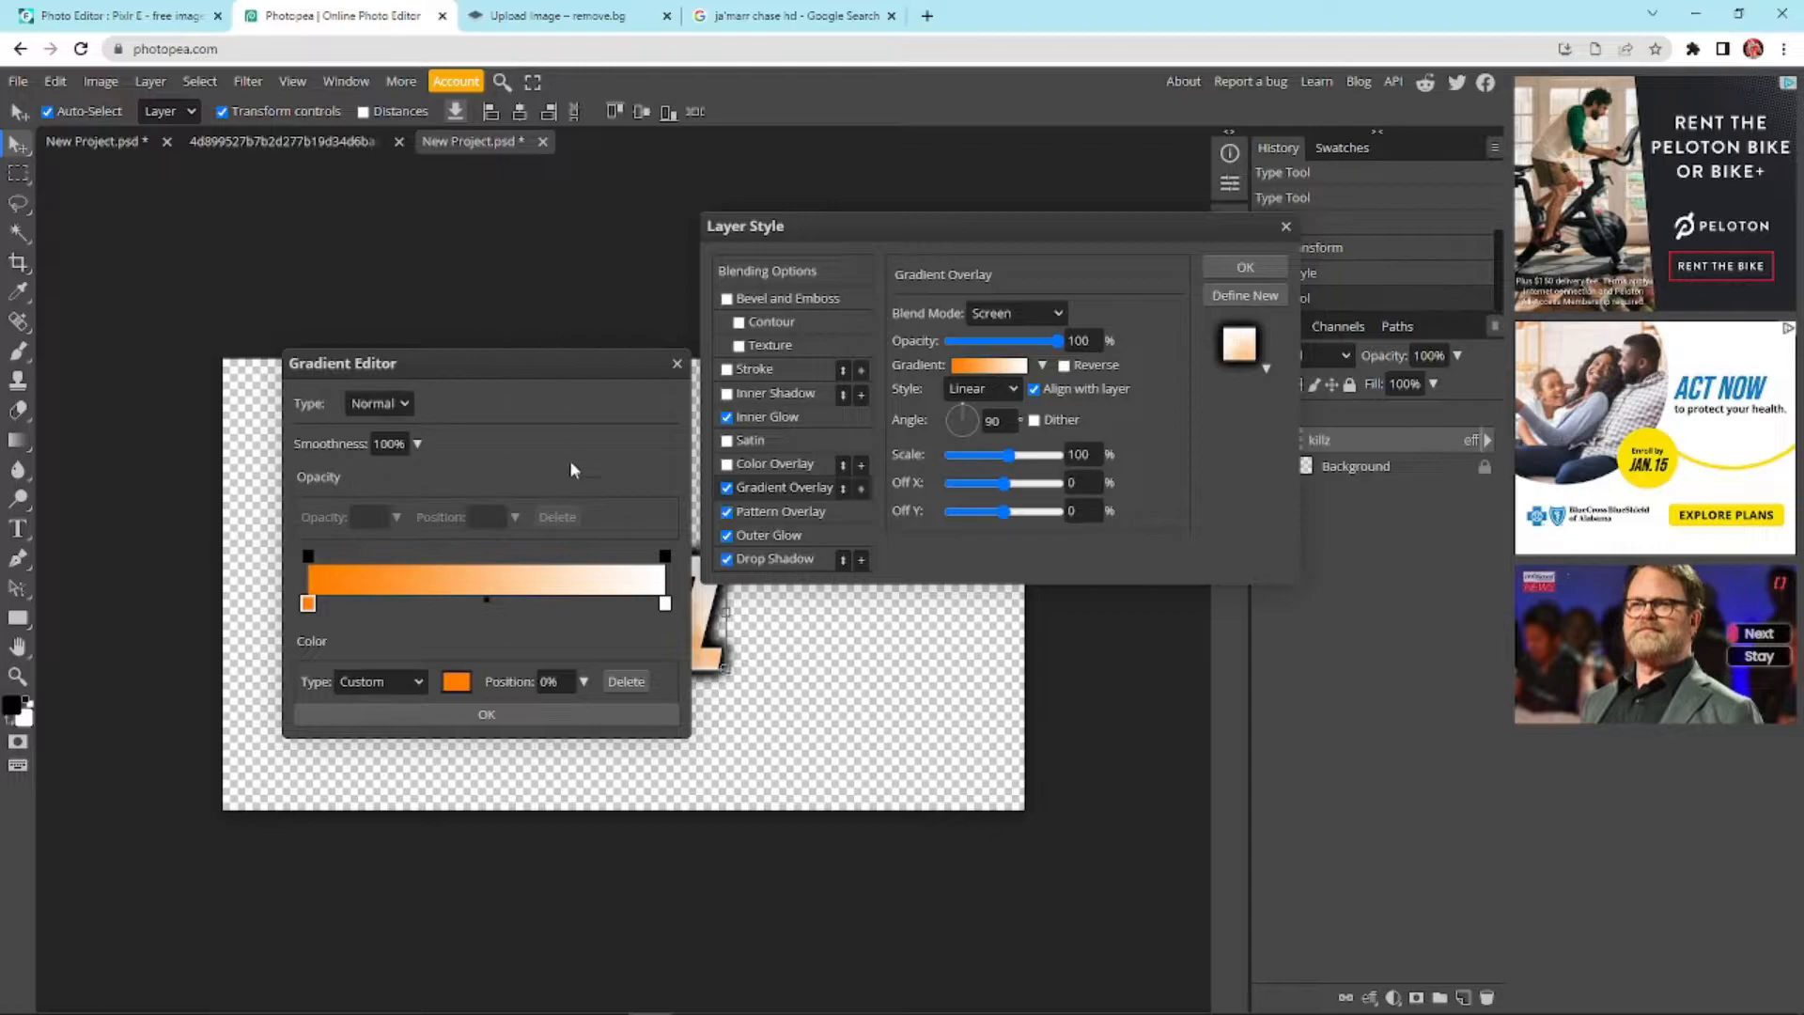
Set the gradient's end colour stop to the copied ff7e00 and confirm the gradient
click(662, 602)
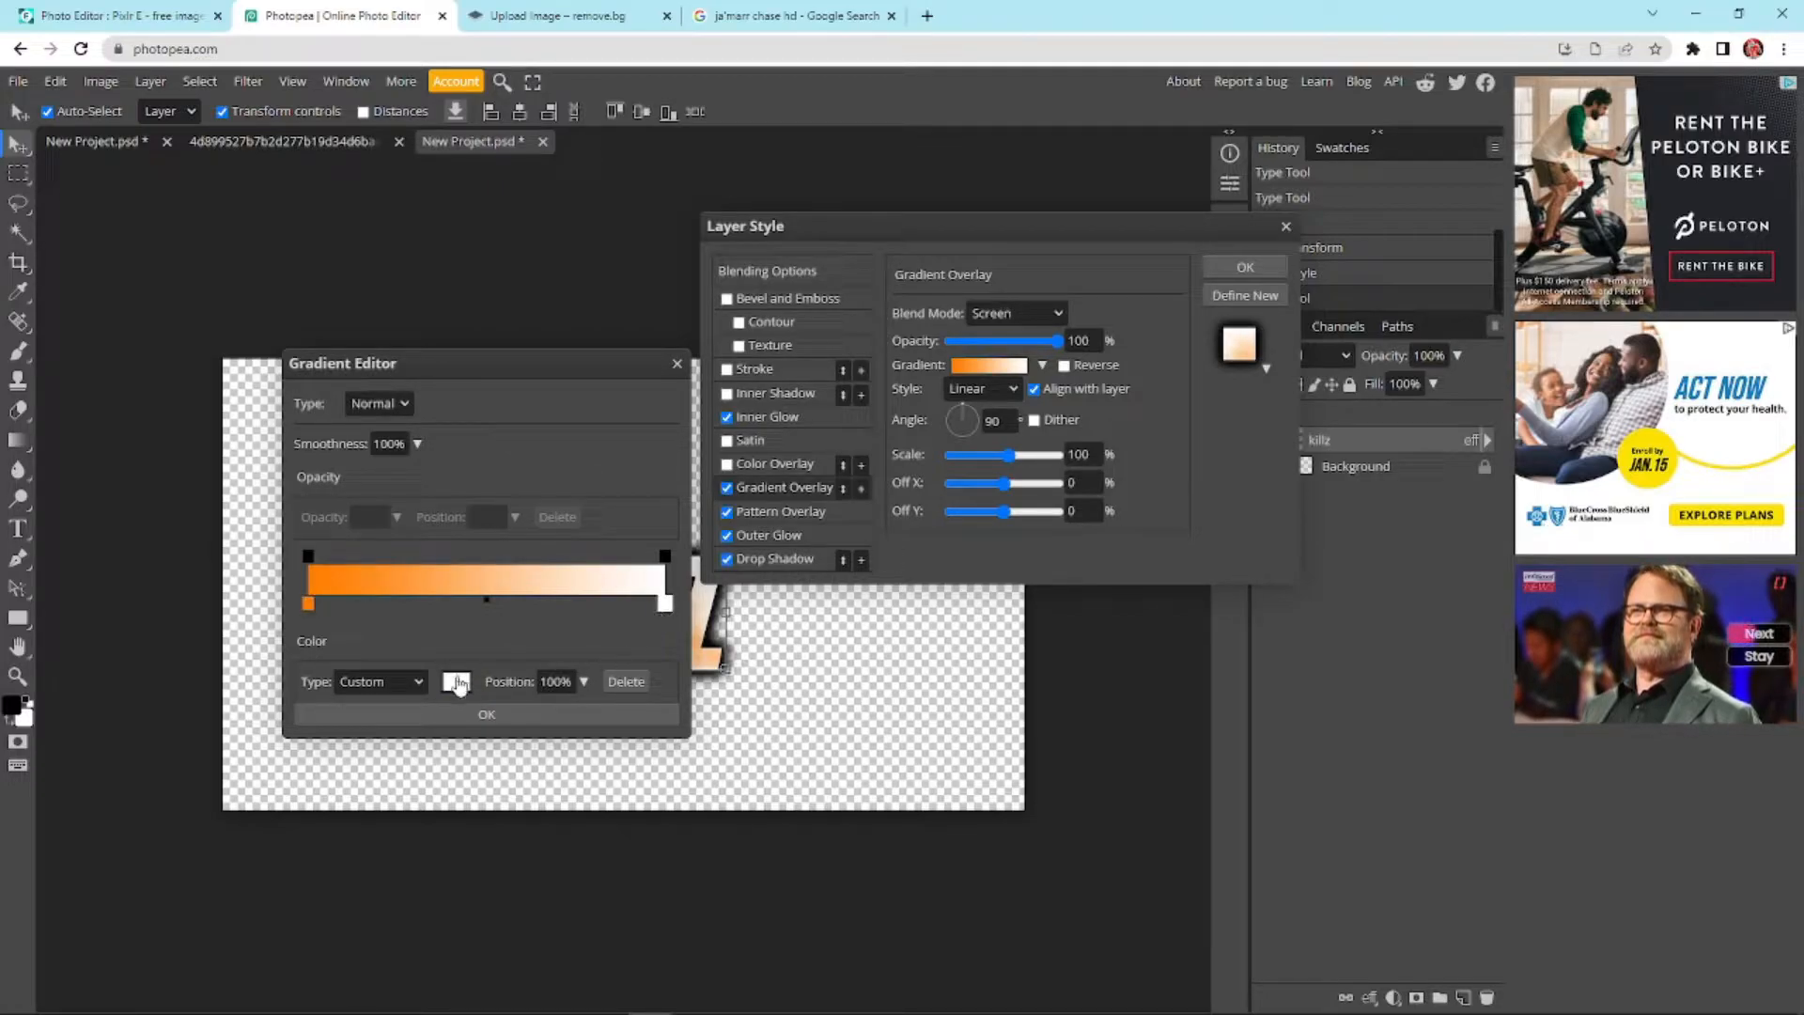
click(458, 682)
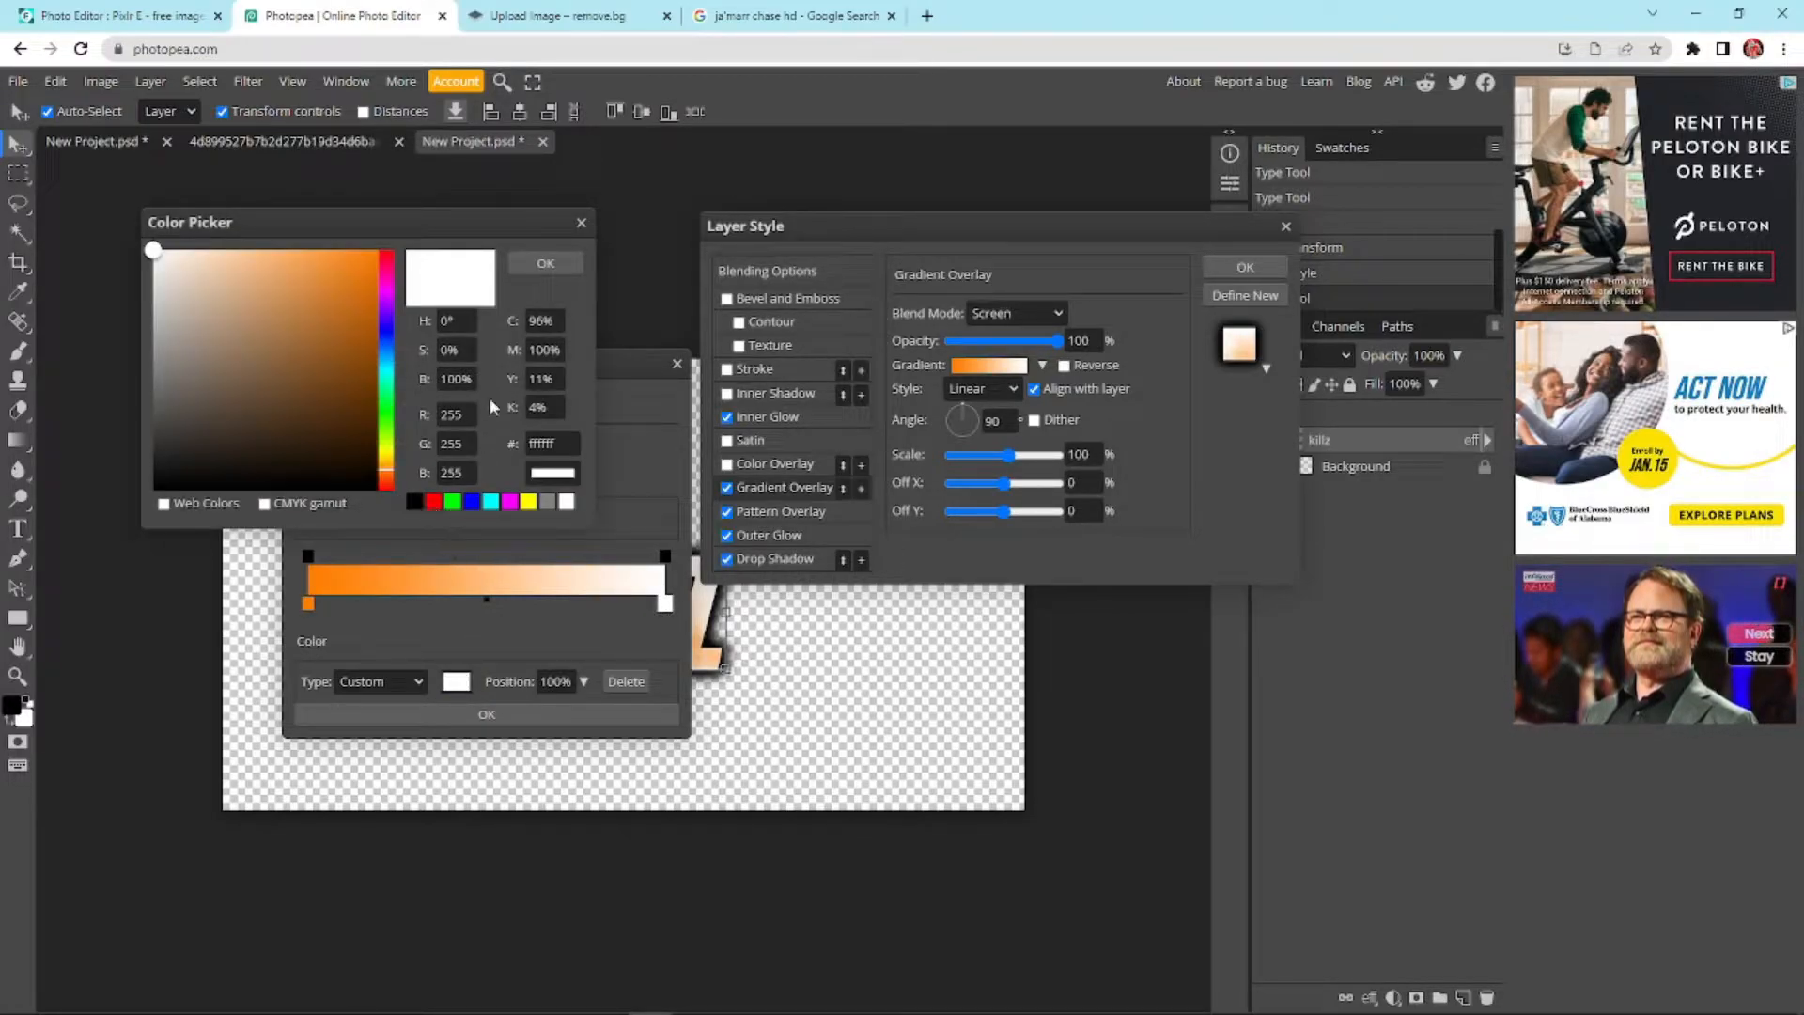
double_click(562, 448)
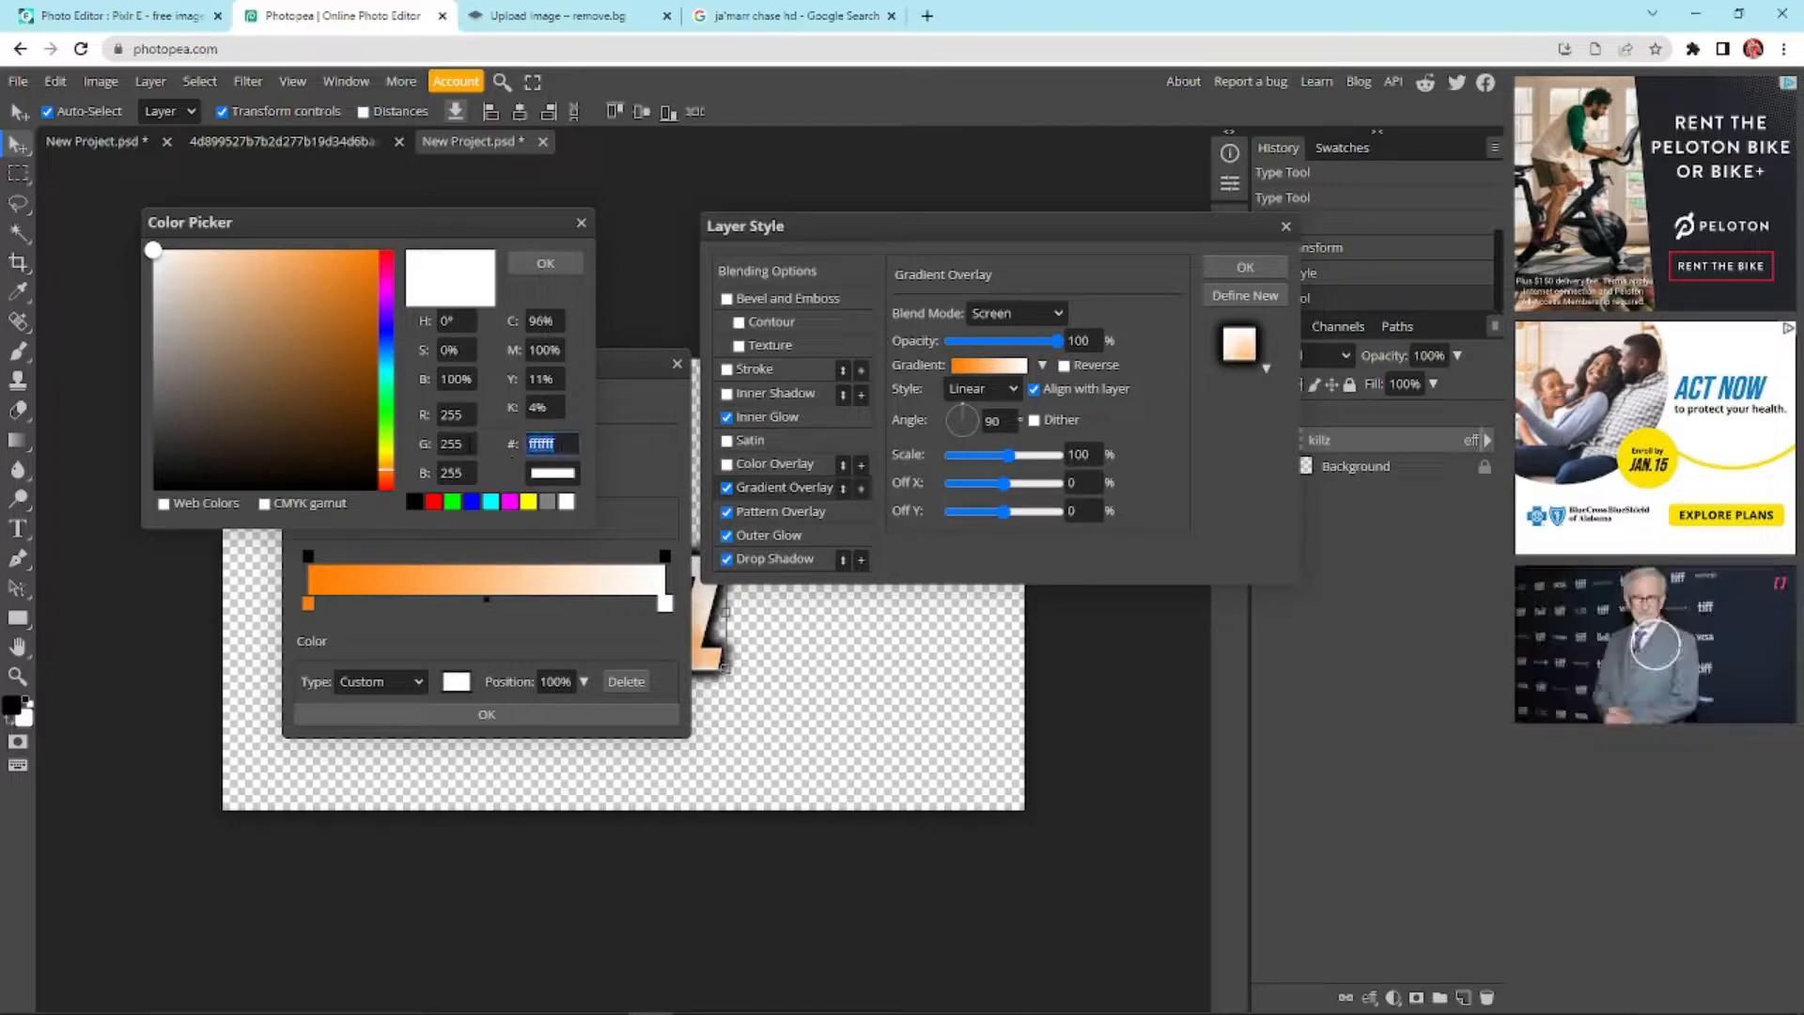
key(ctrl+v)
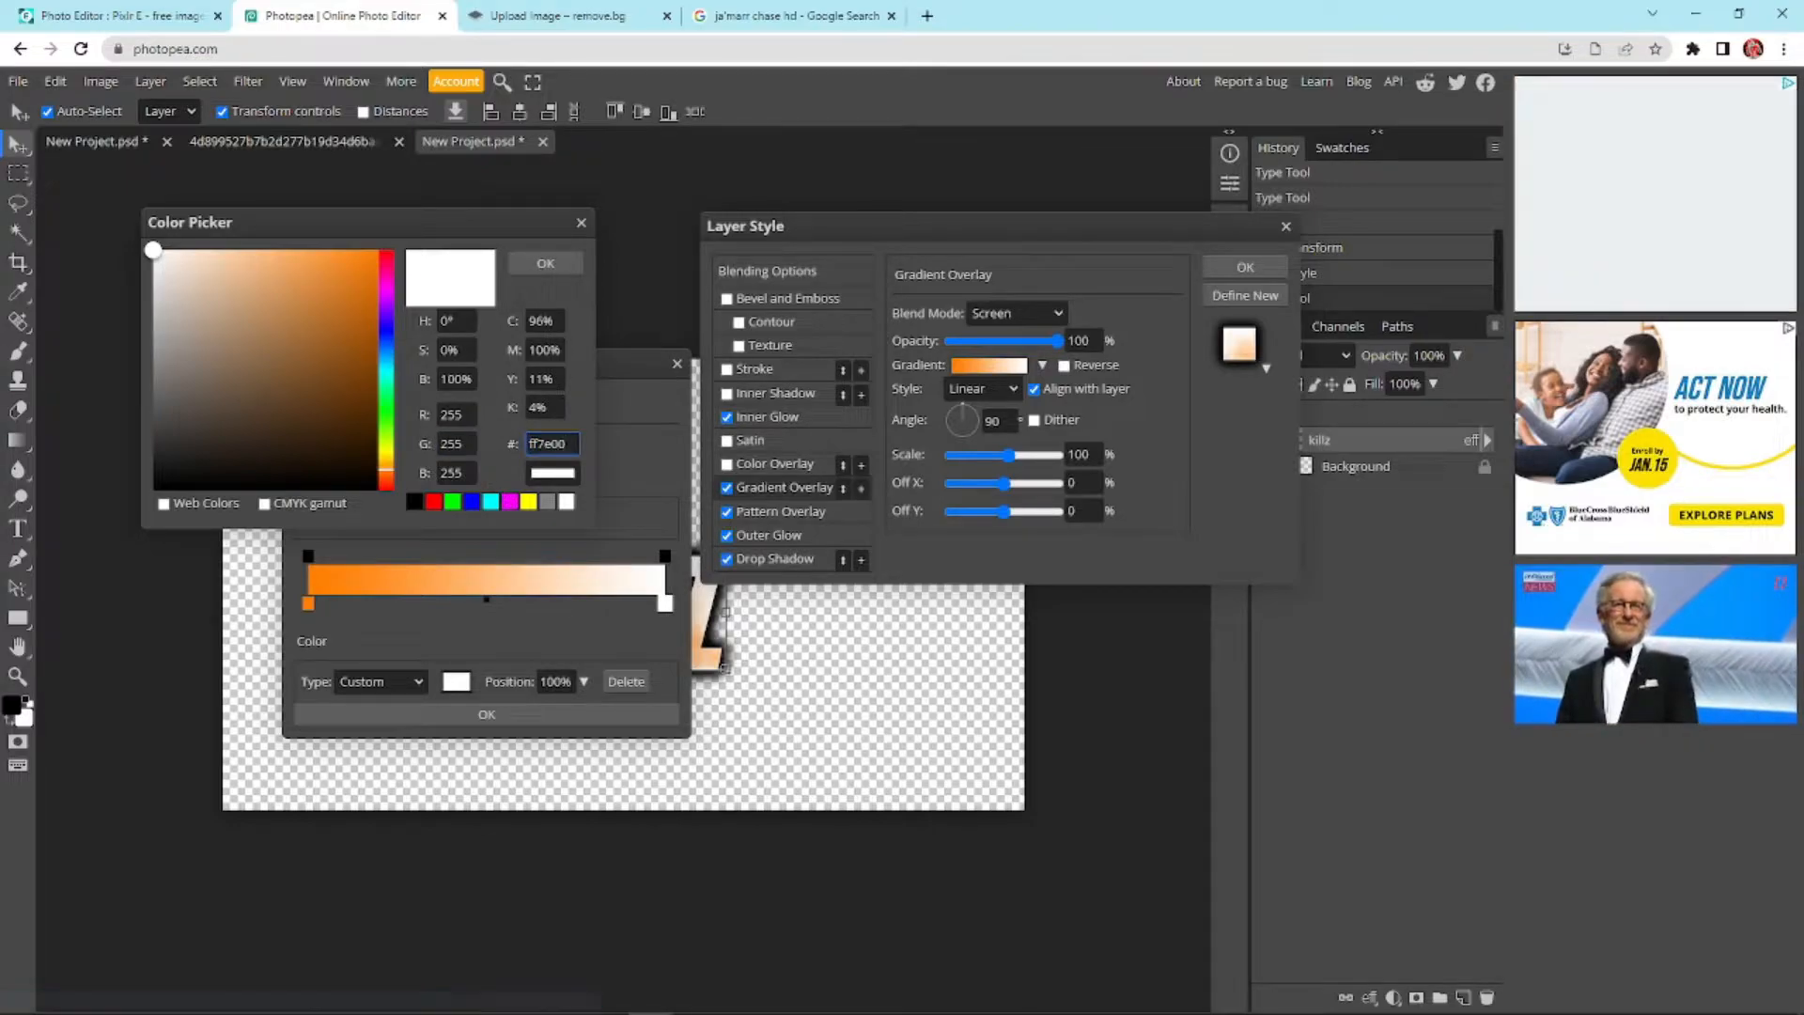
click(549, 270)
click(513, 714)
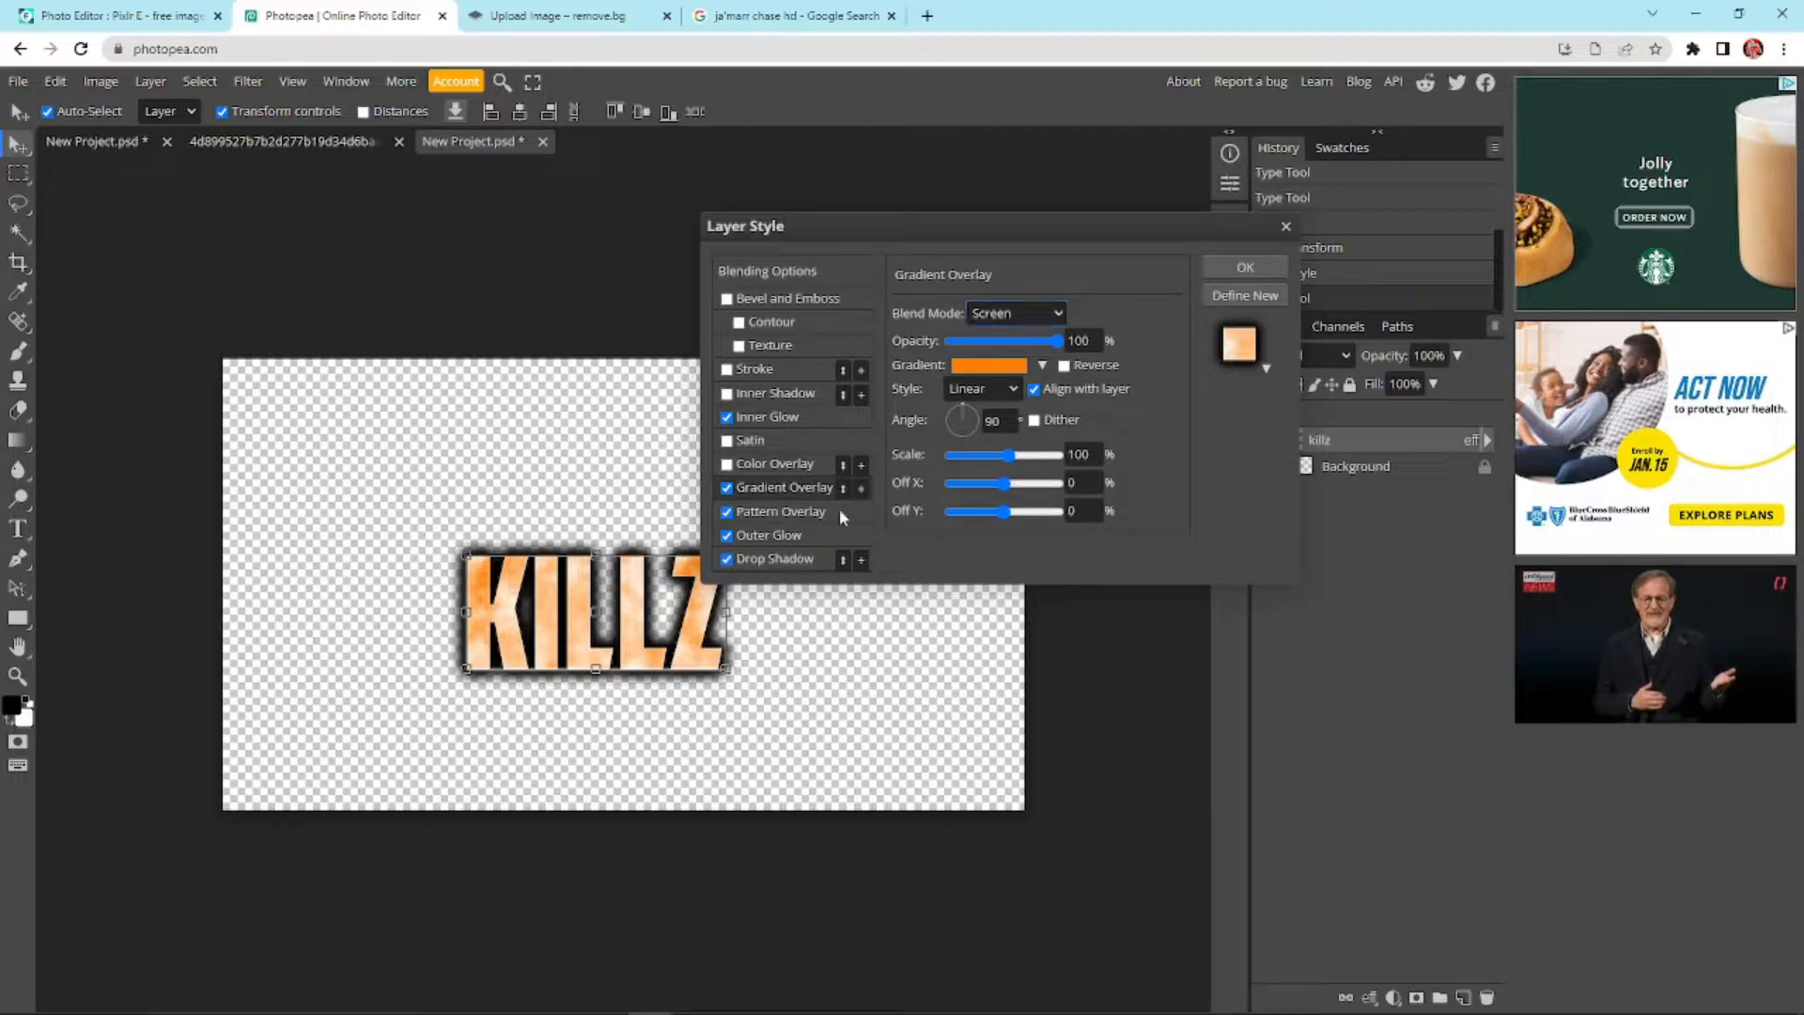
Apply the layer style and move the KILLZ text slightly down and to the right
click(1242, 268)
click(893, 465)
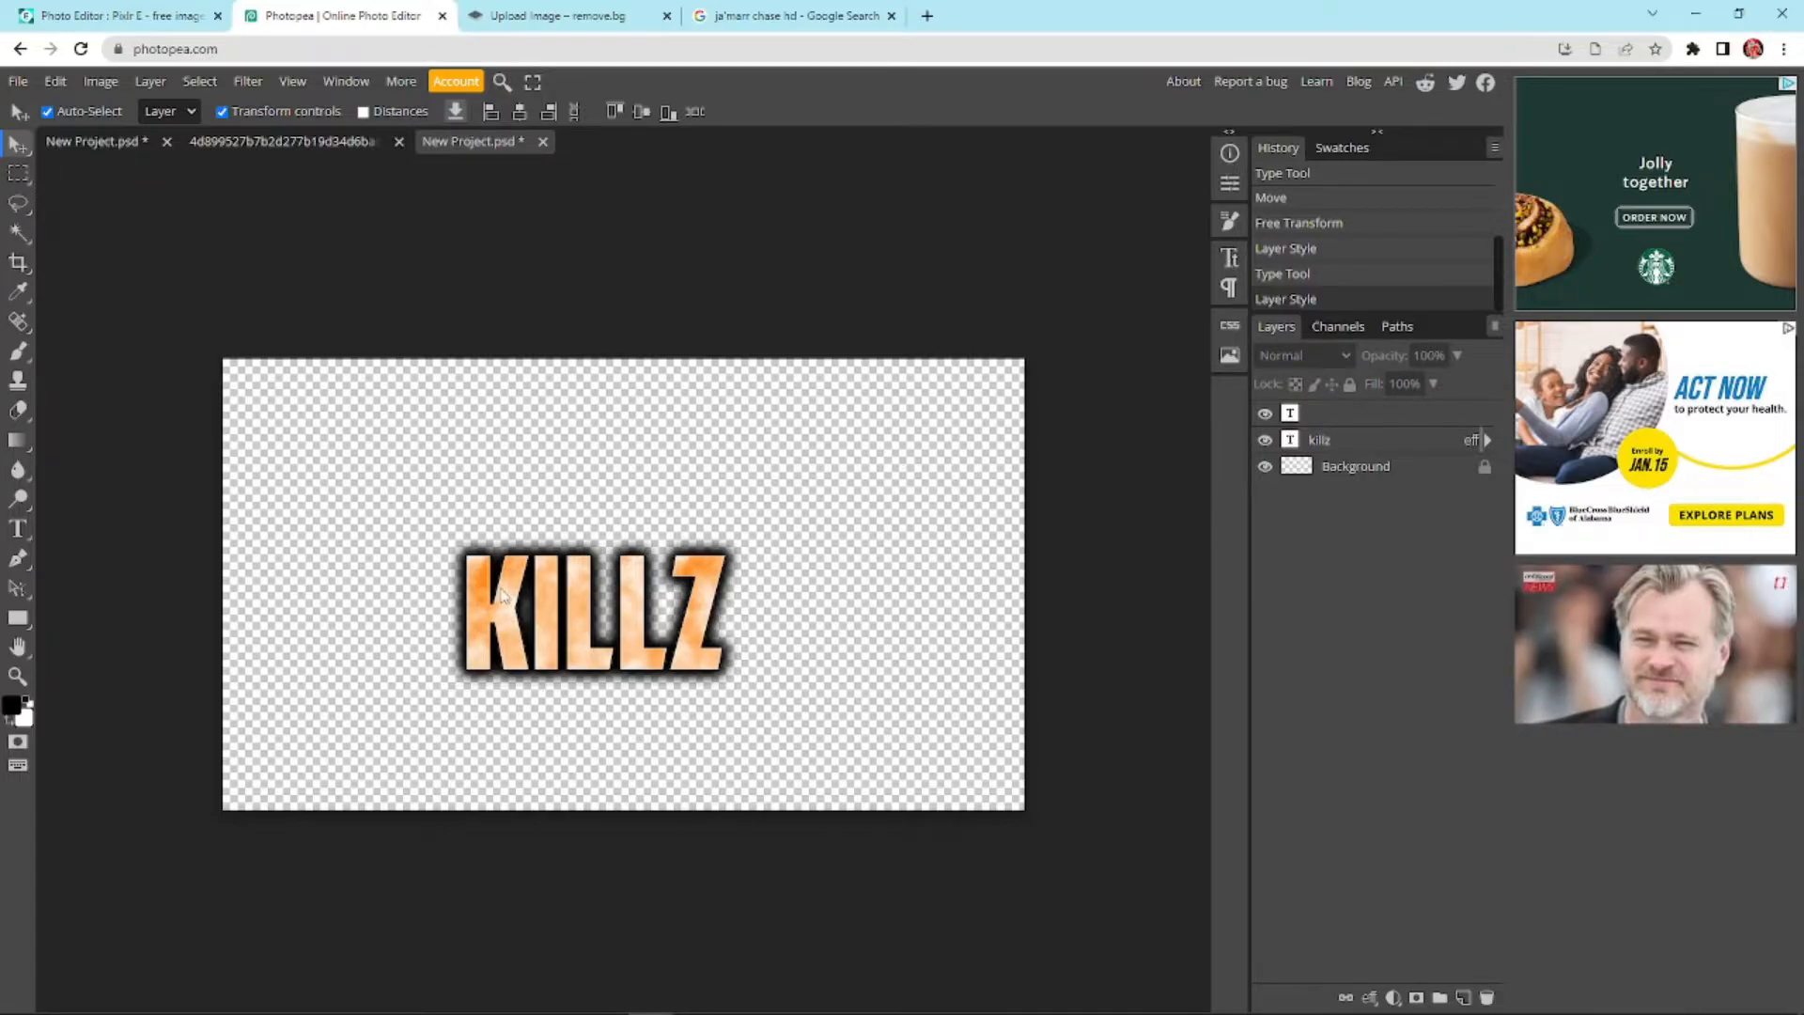
drag(485, 564, 495, 594)
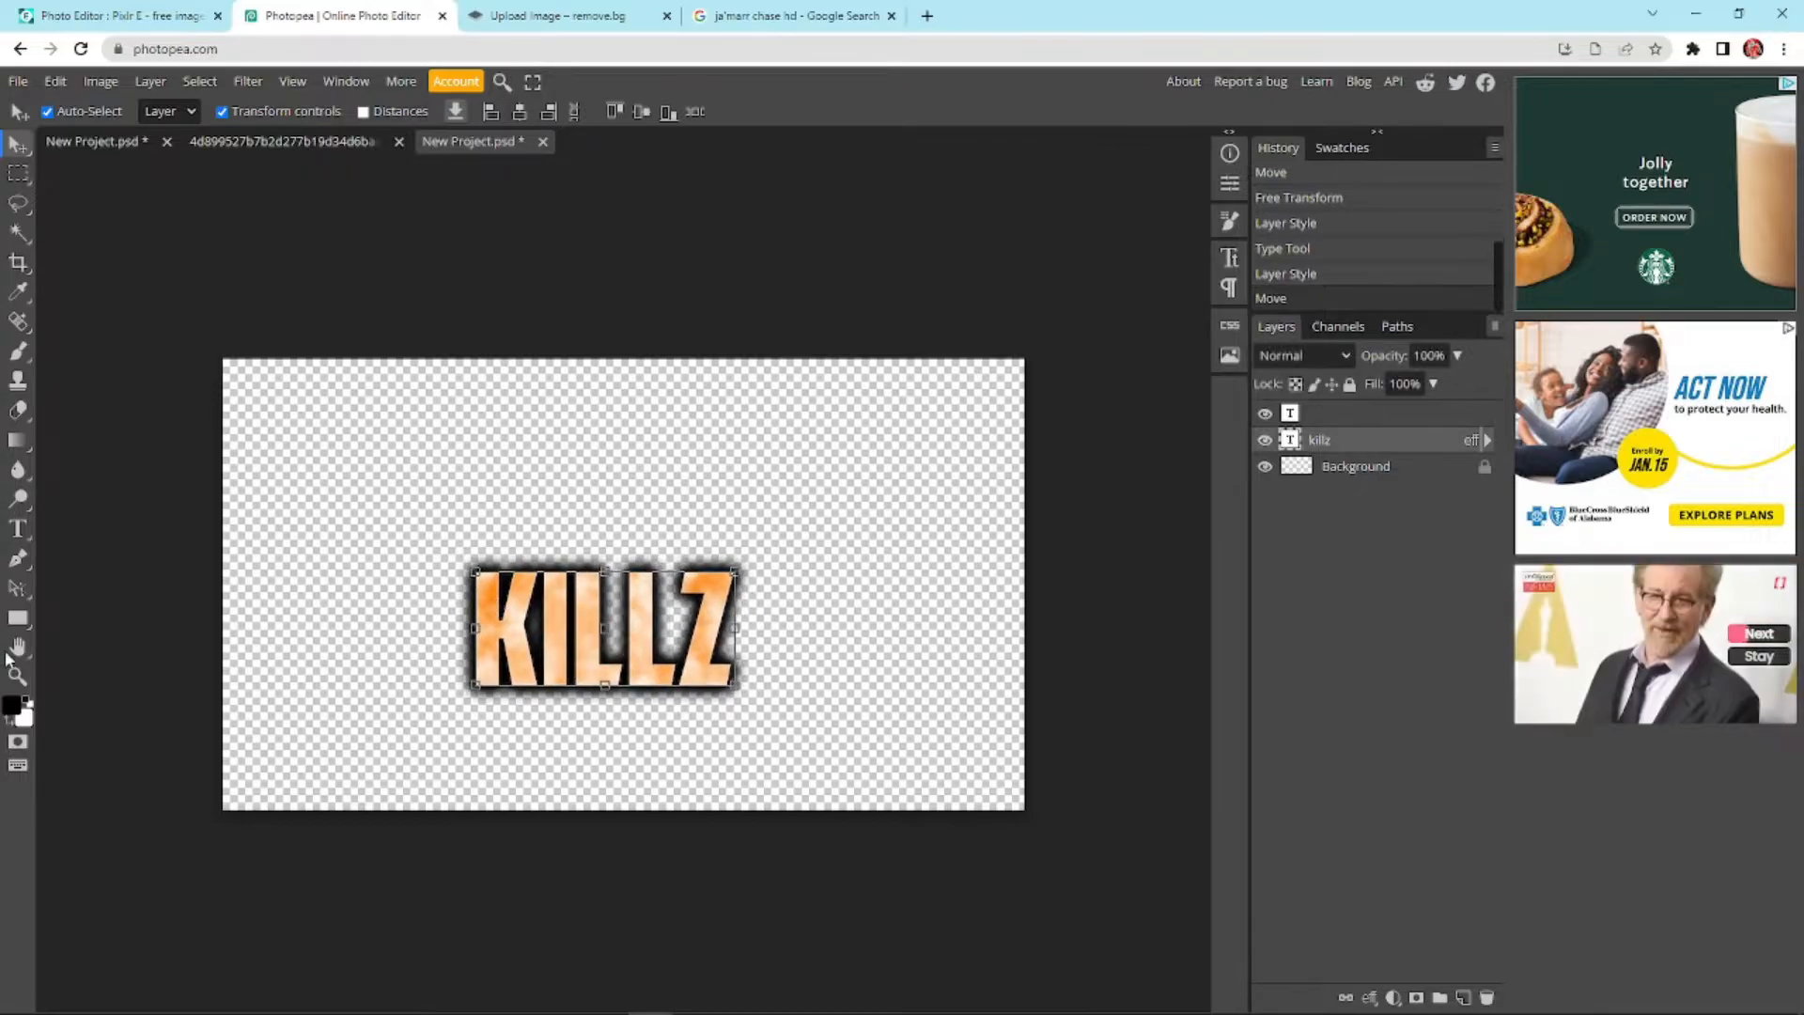
Start a new text layer above the KILLZ text and set its font size to 100
click(18, 529)
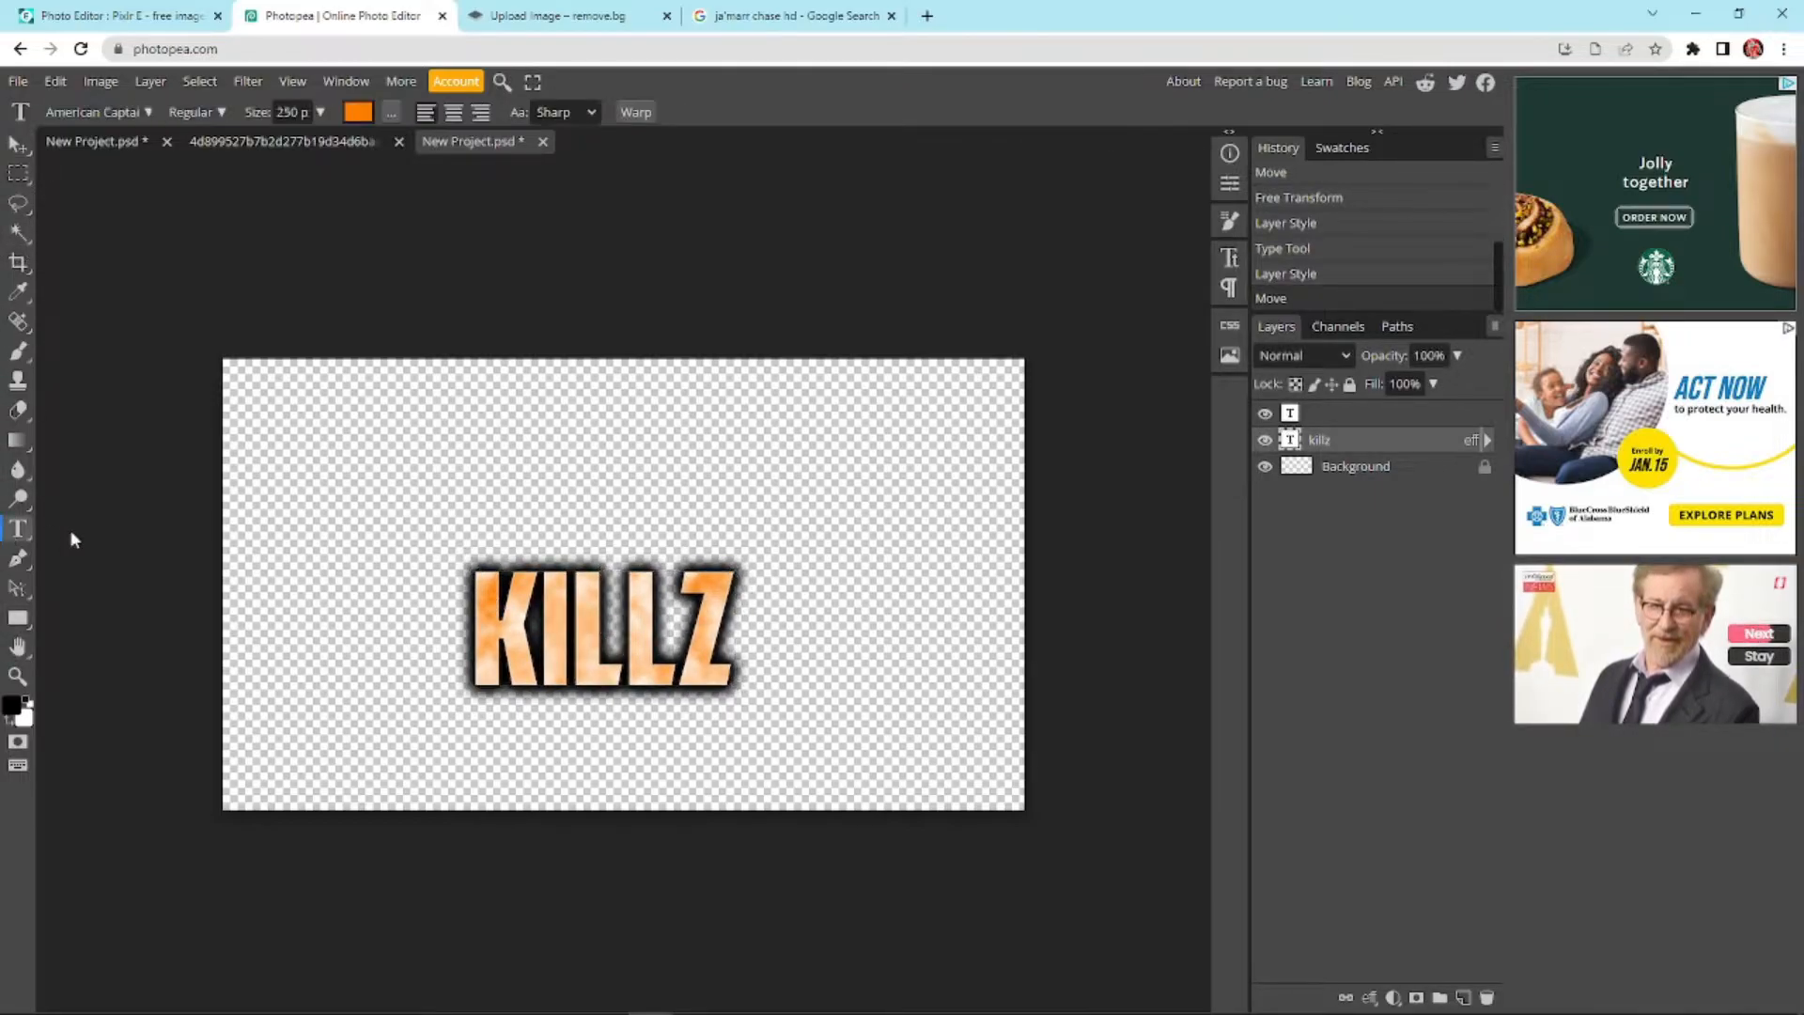
click(531, 507)
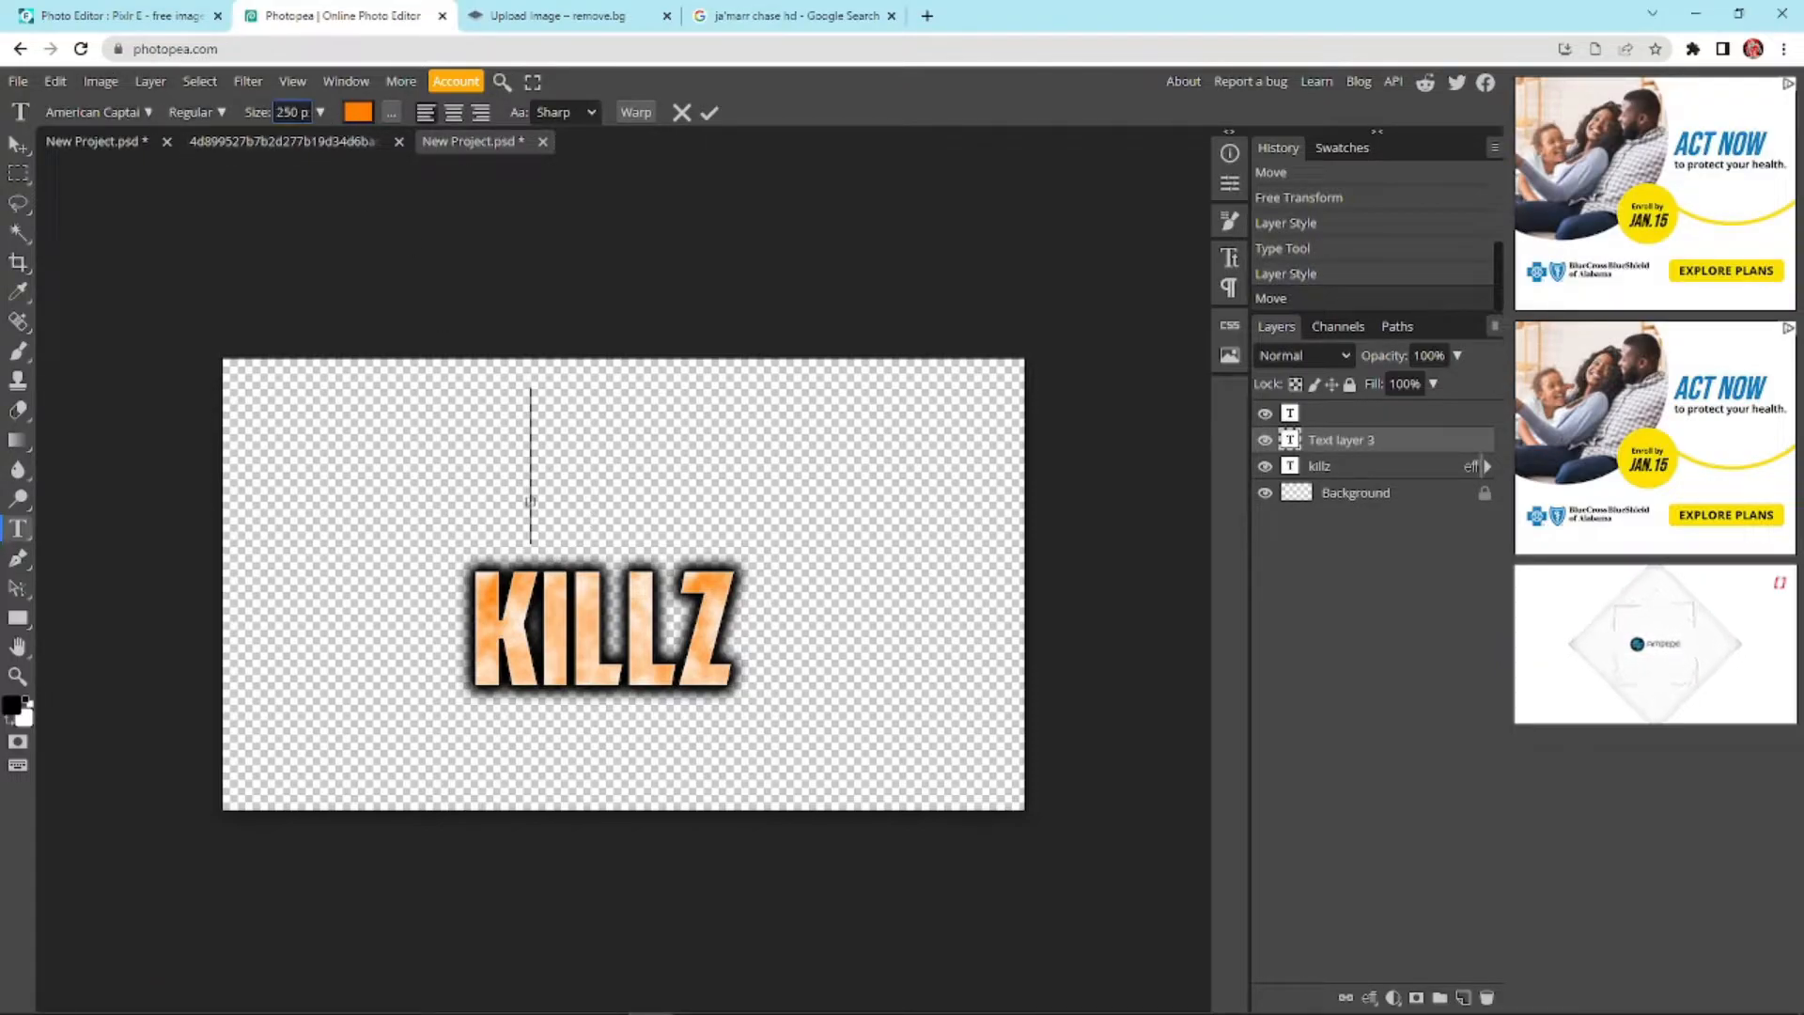
drag(294, 112, 270, 115)
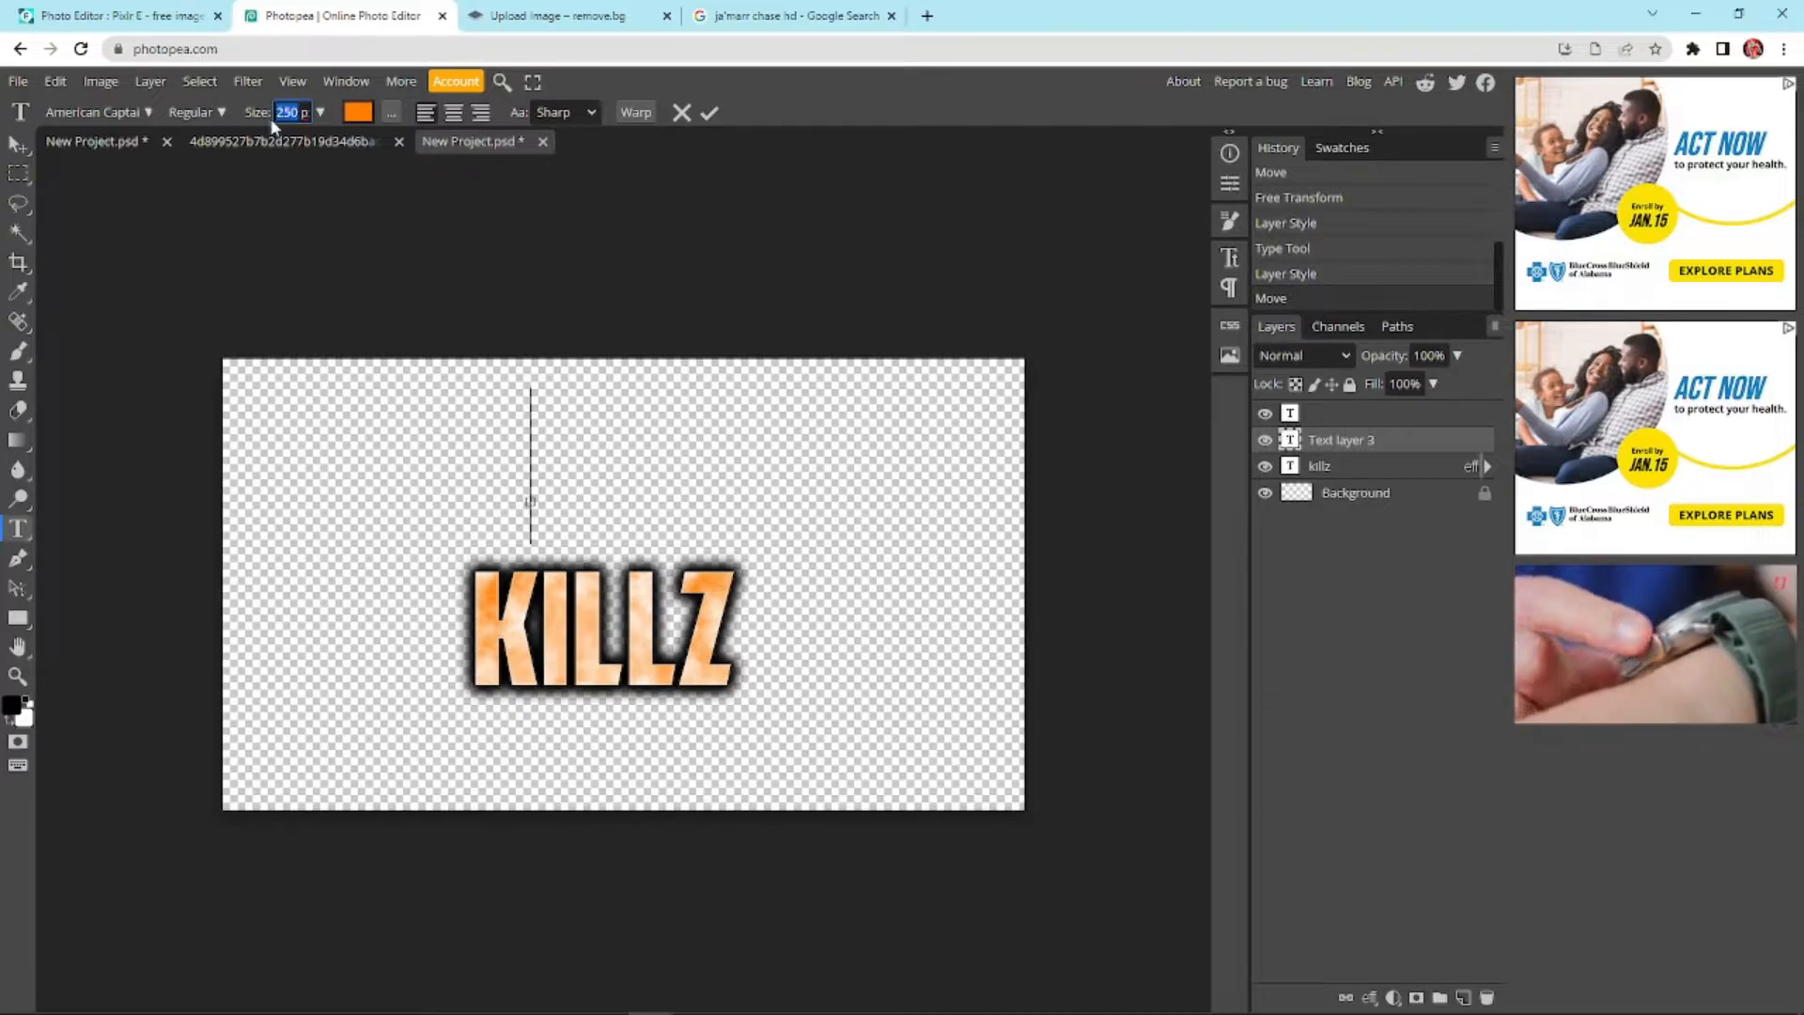
text(100)
key(Return)
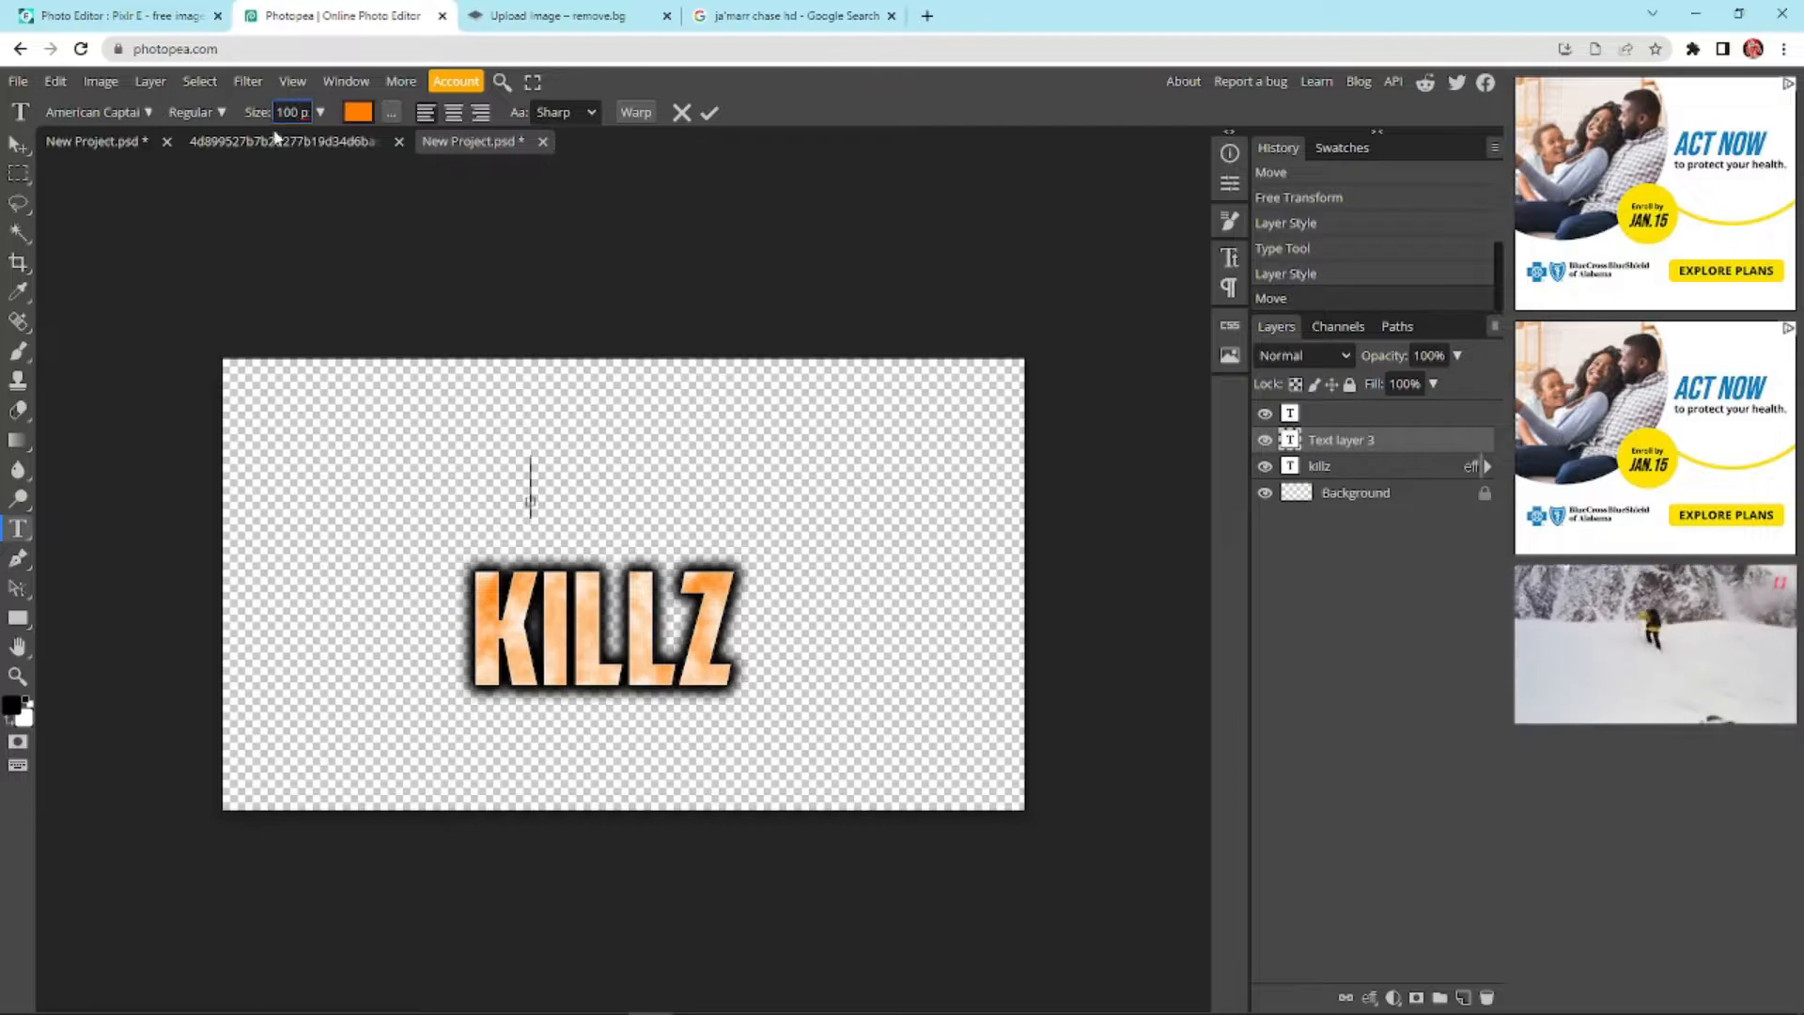
Load the Rupture DEMO font from the rupture folder in Downloads for the new text layer
click(132, 115)
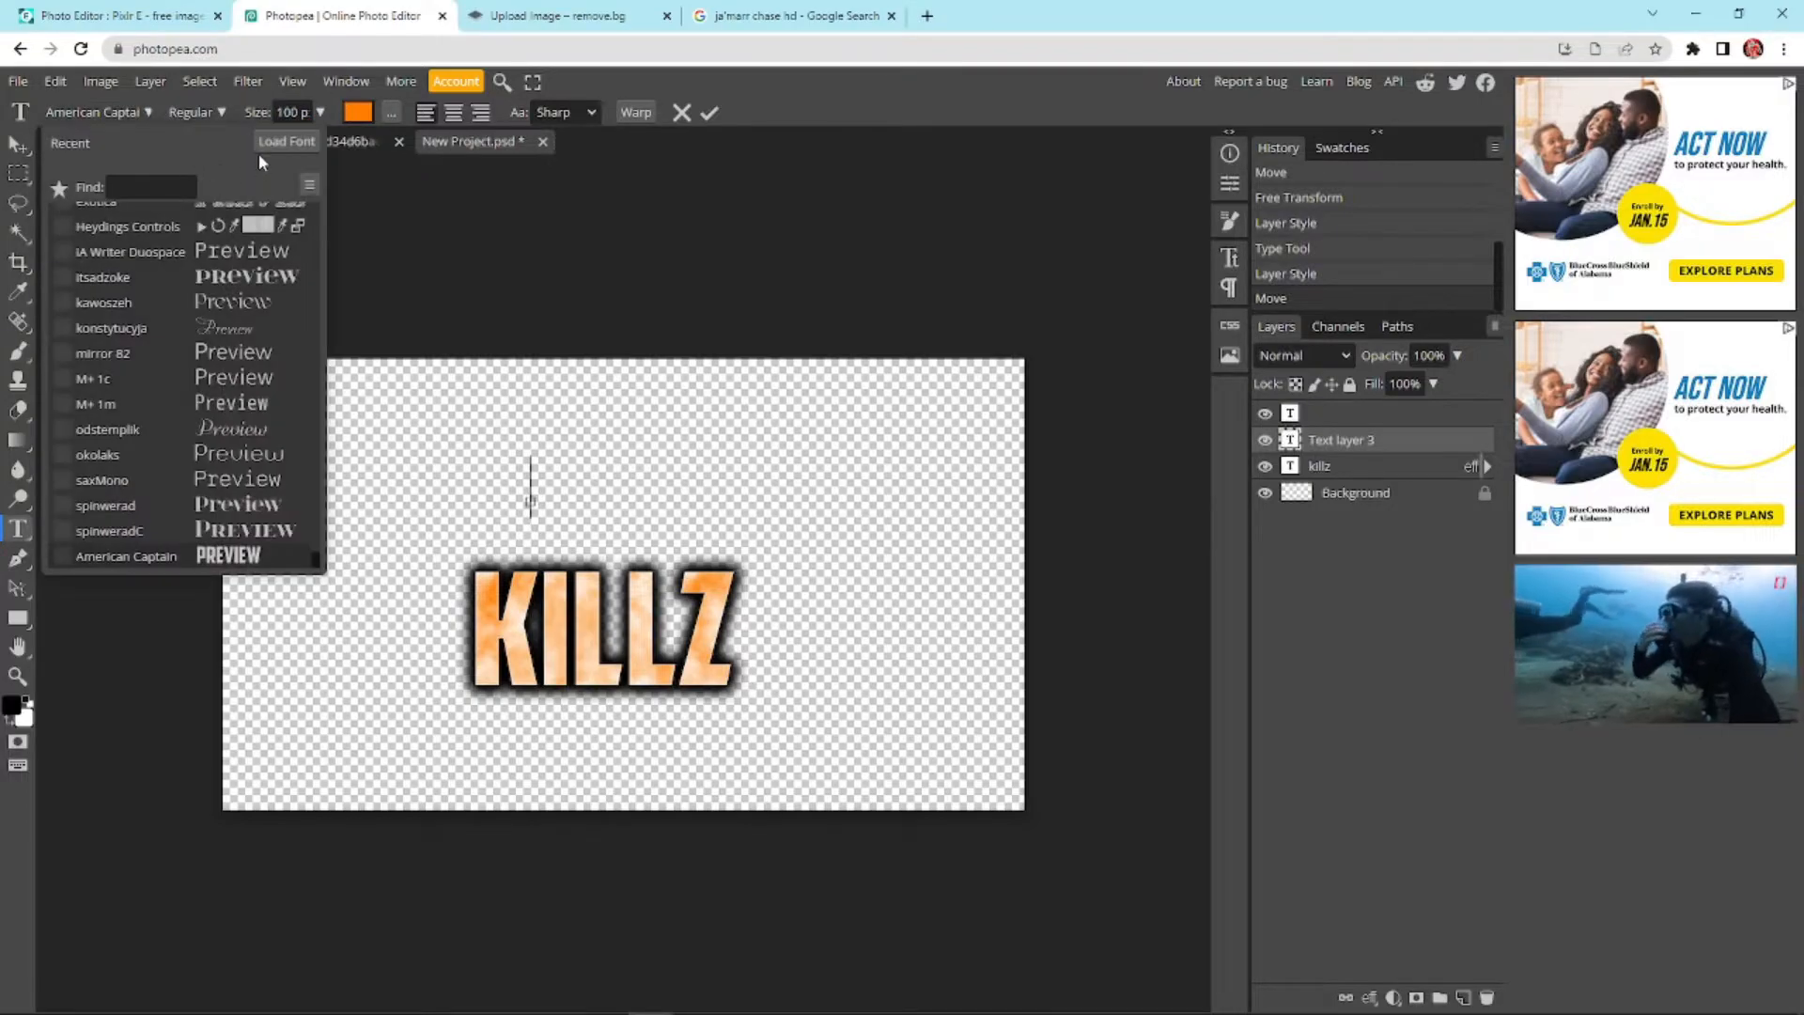
click(272, 142)
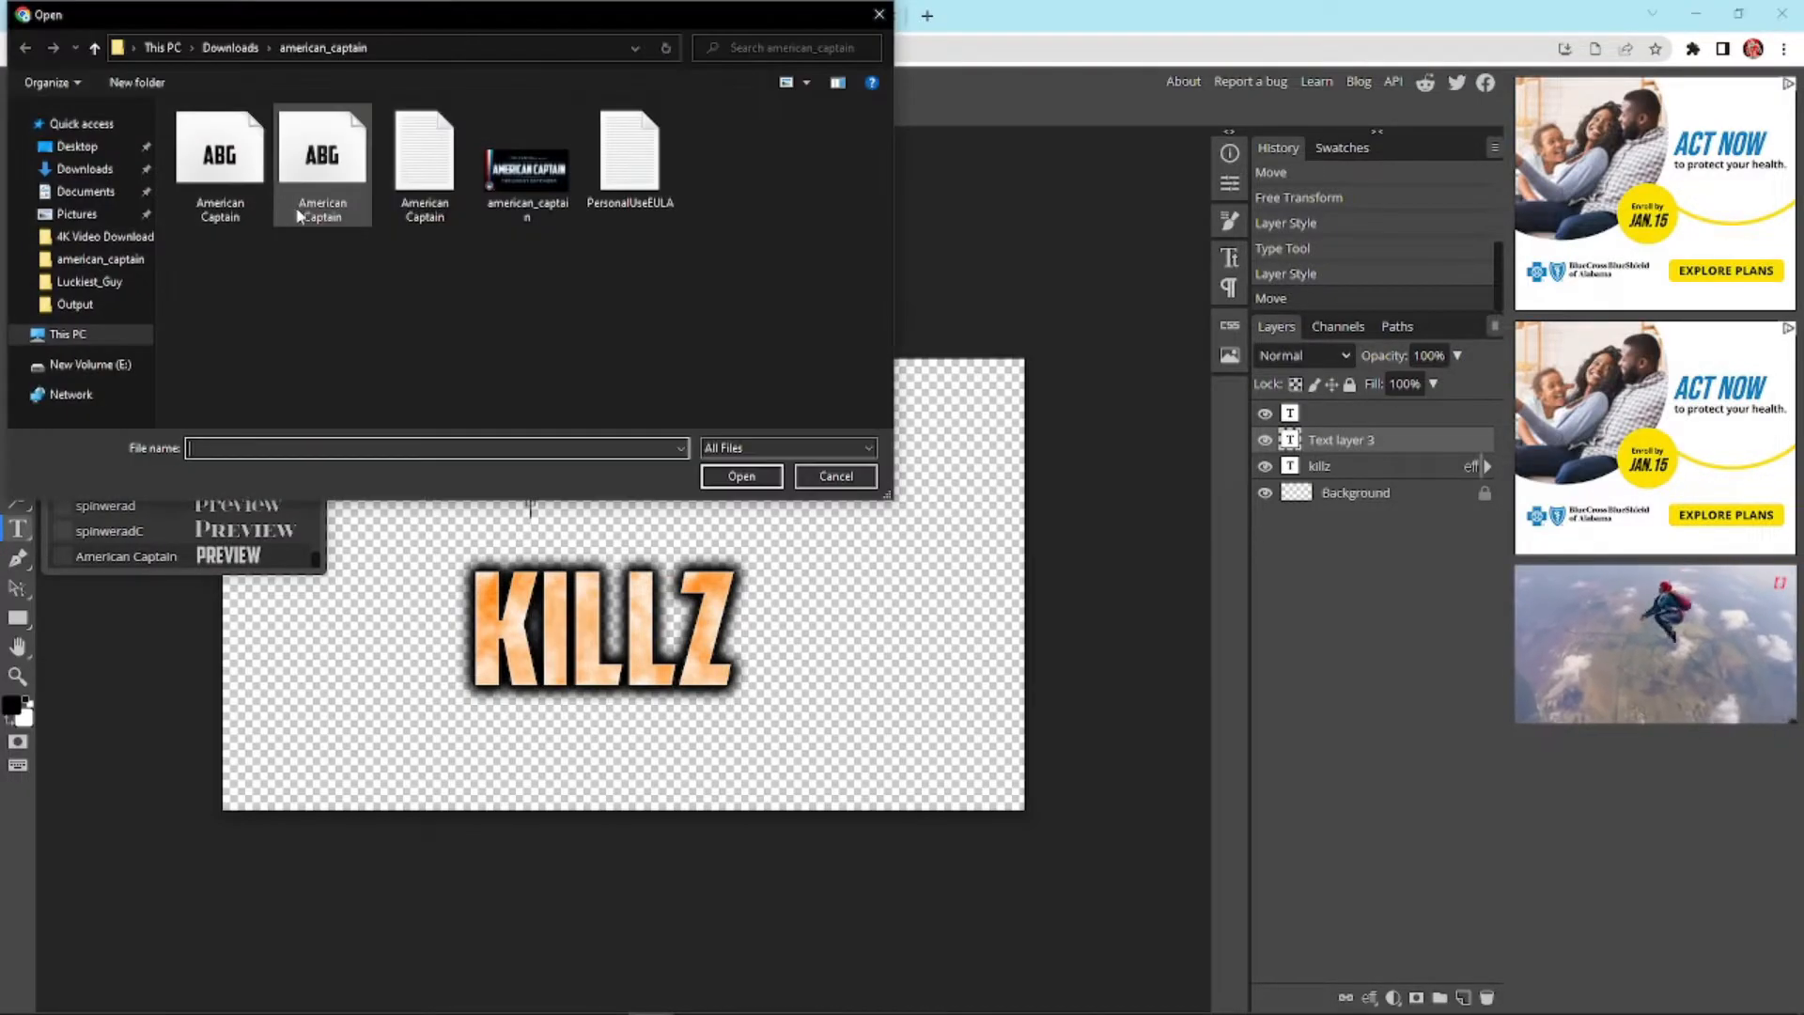
click(84, 170)
scroll(822, 137, down, 4)
scroll(821, 136, down, 6)
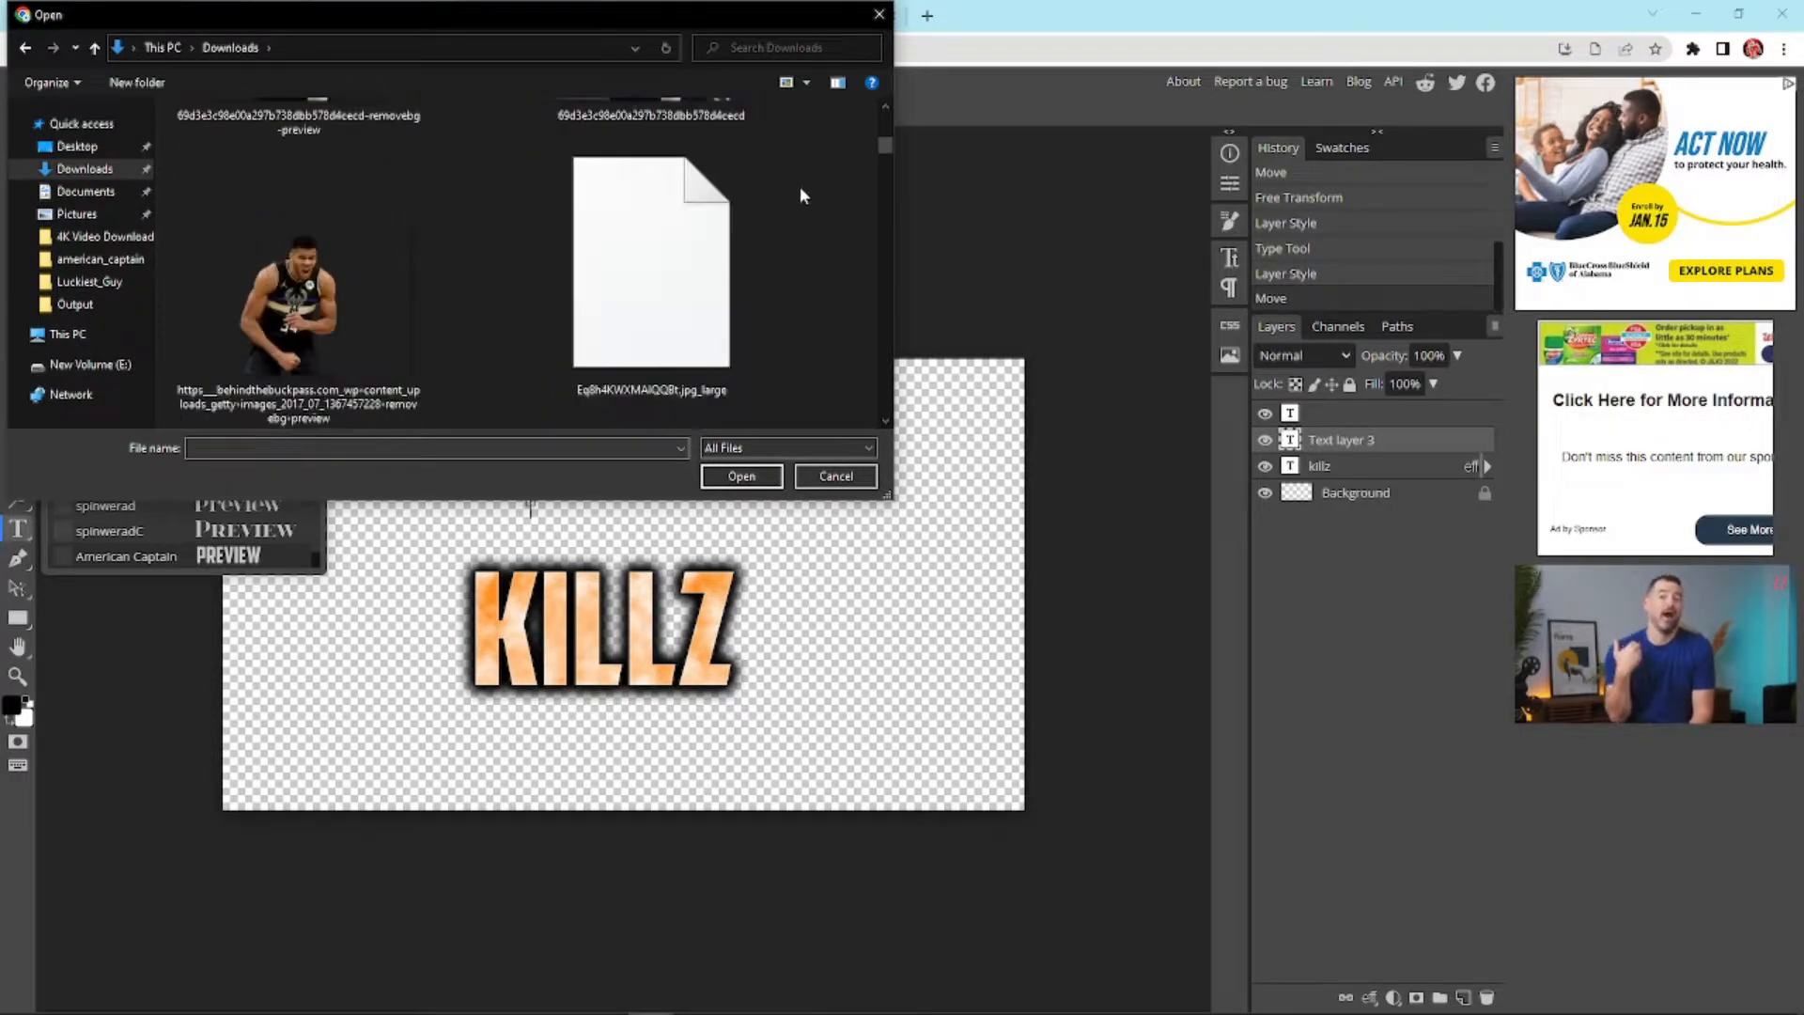
scroll(794, 196, down, 6)
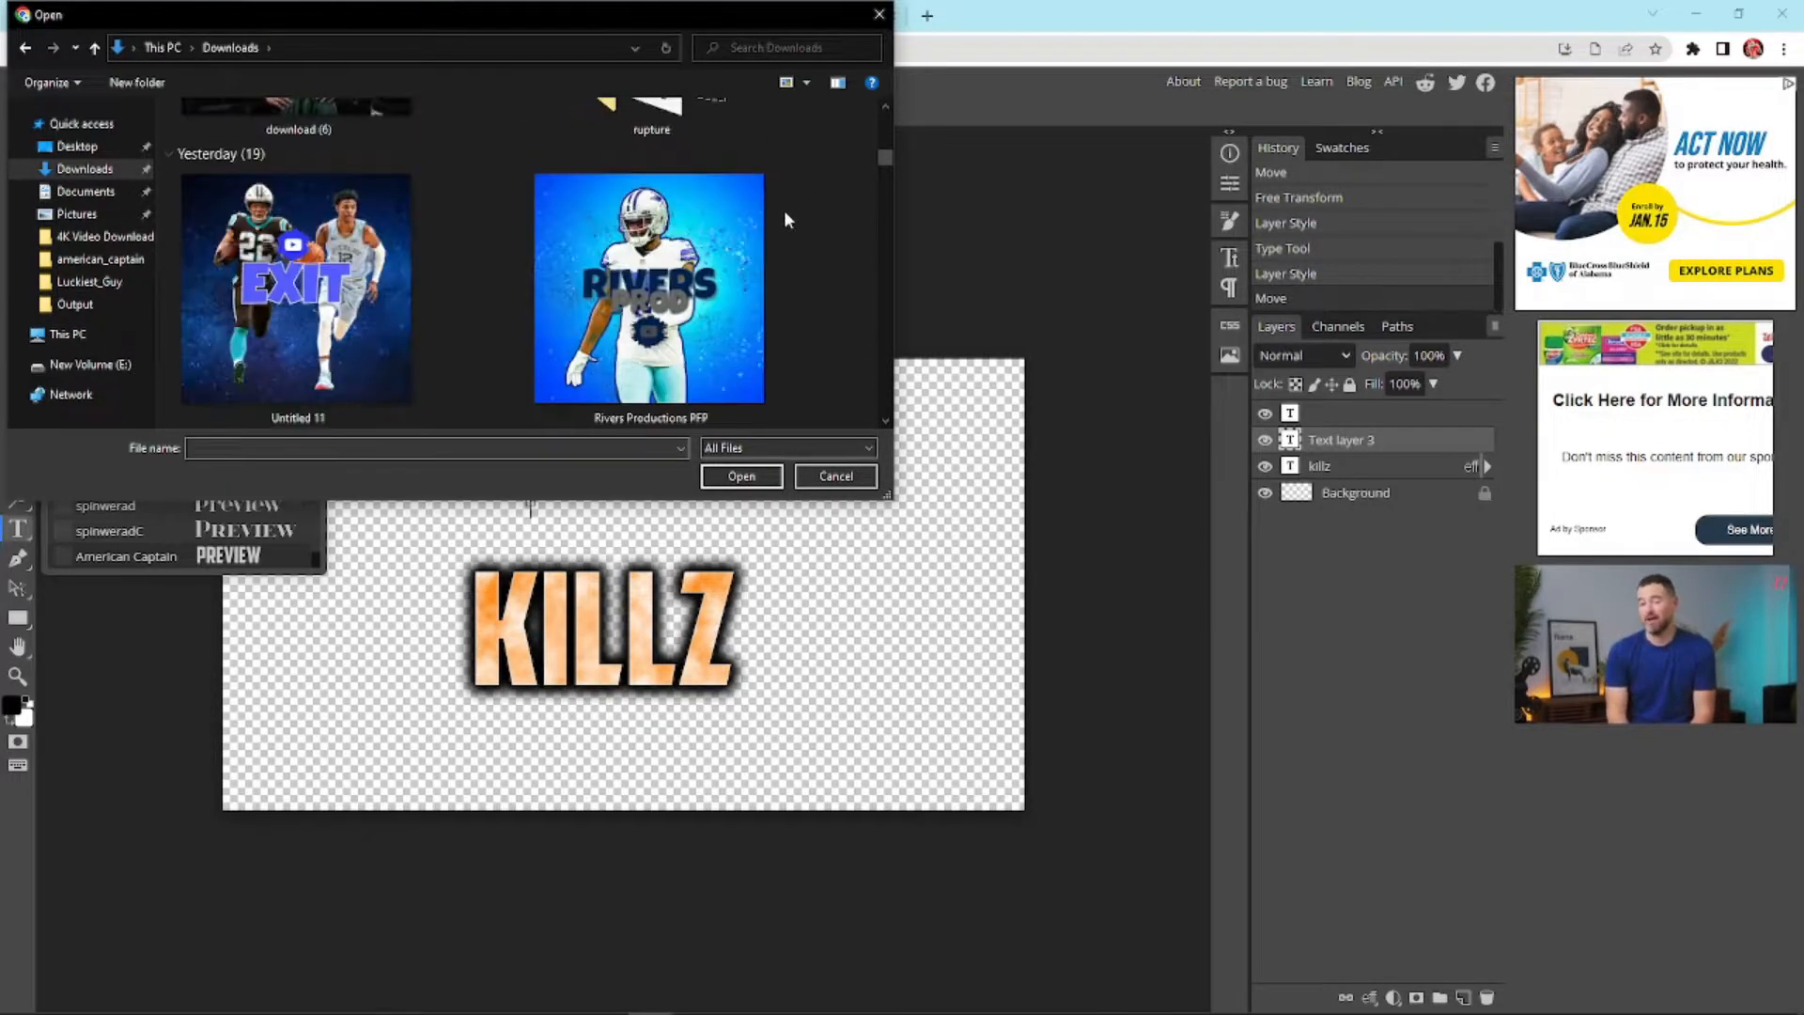
scroll(786, 223, down, 5)
scroll(783, 222, up, 6)
scroll(776, 211, up, 8)
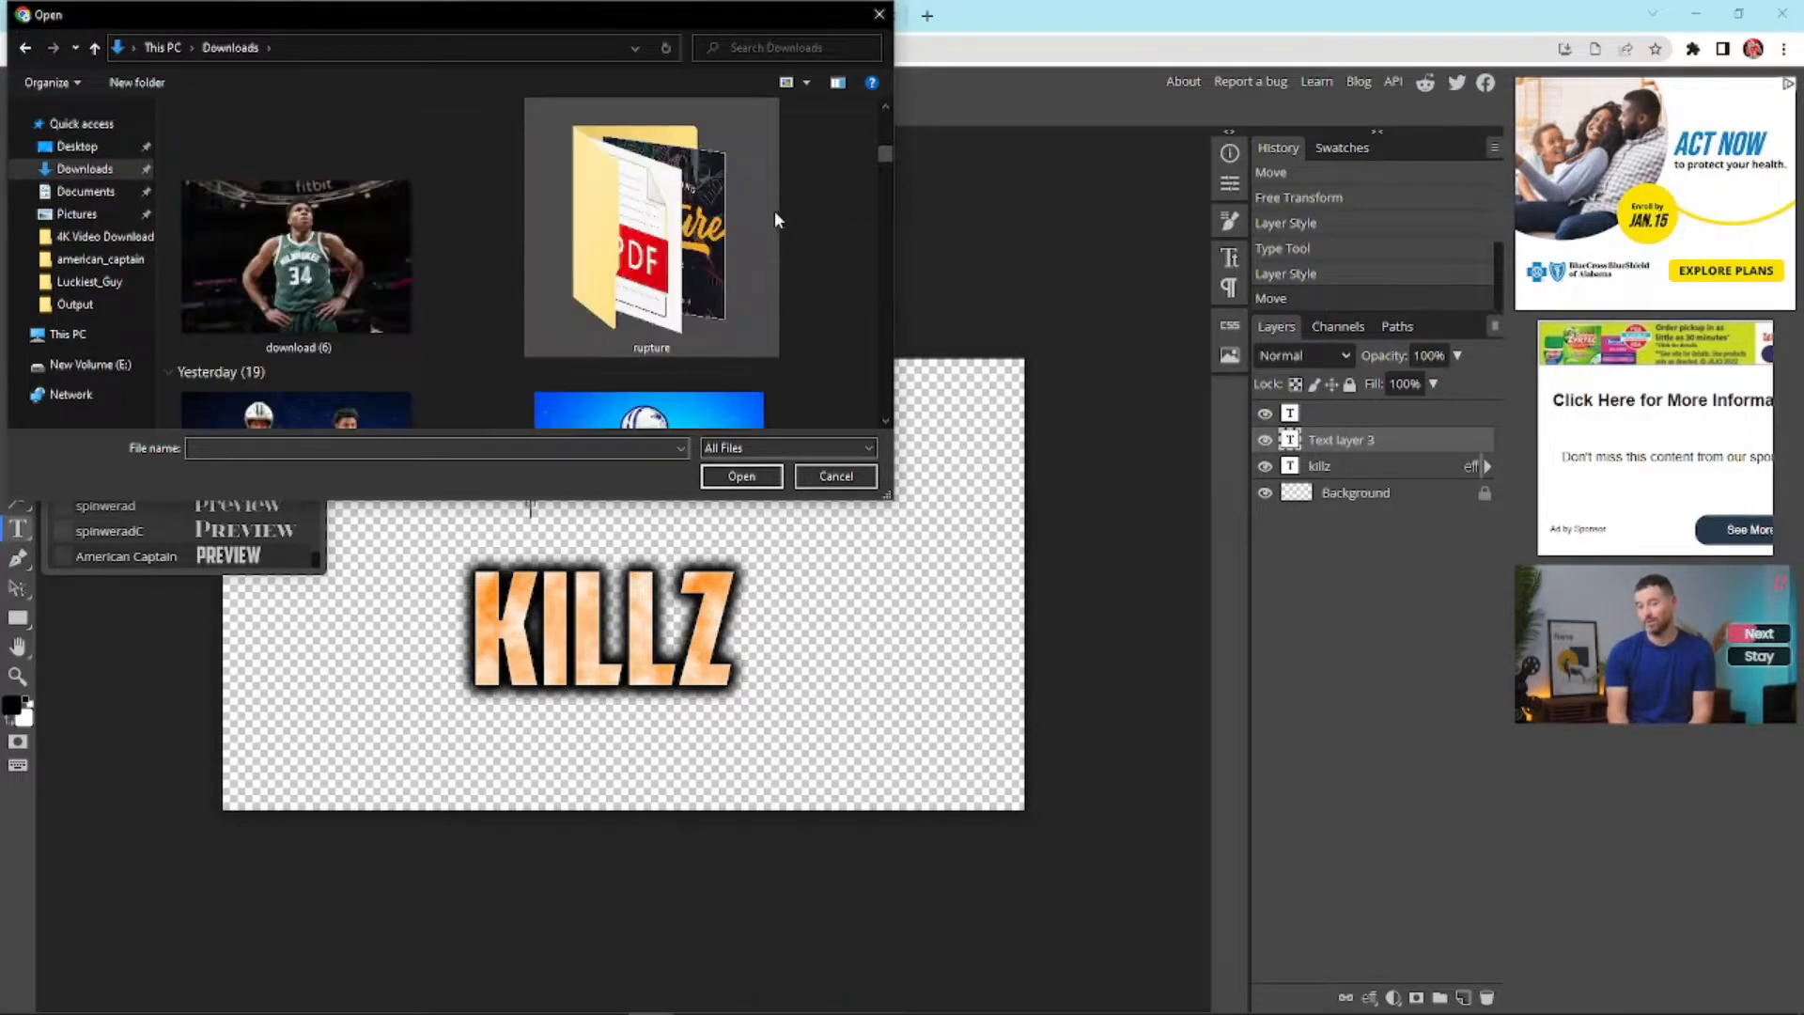
double_click(736, 239)
double_click(528, 155)
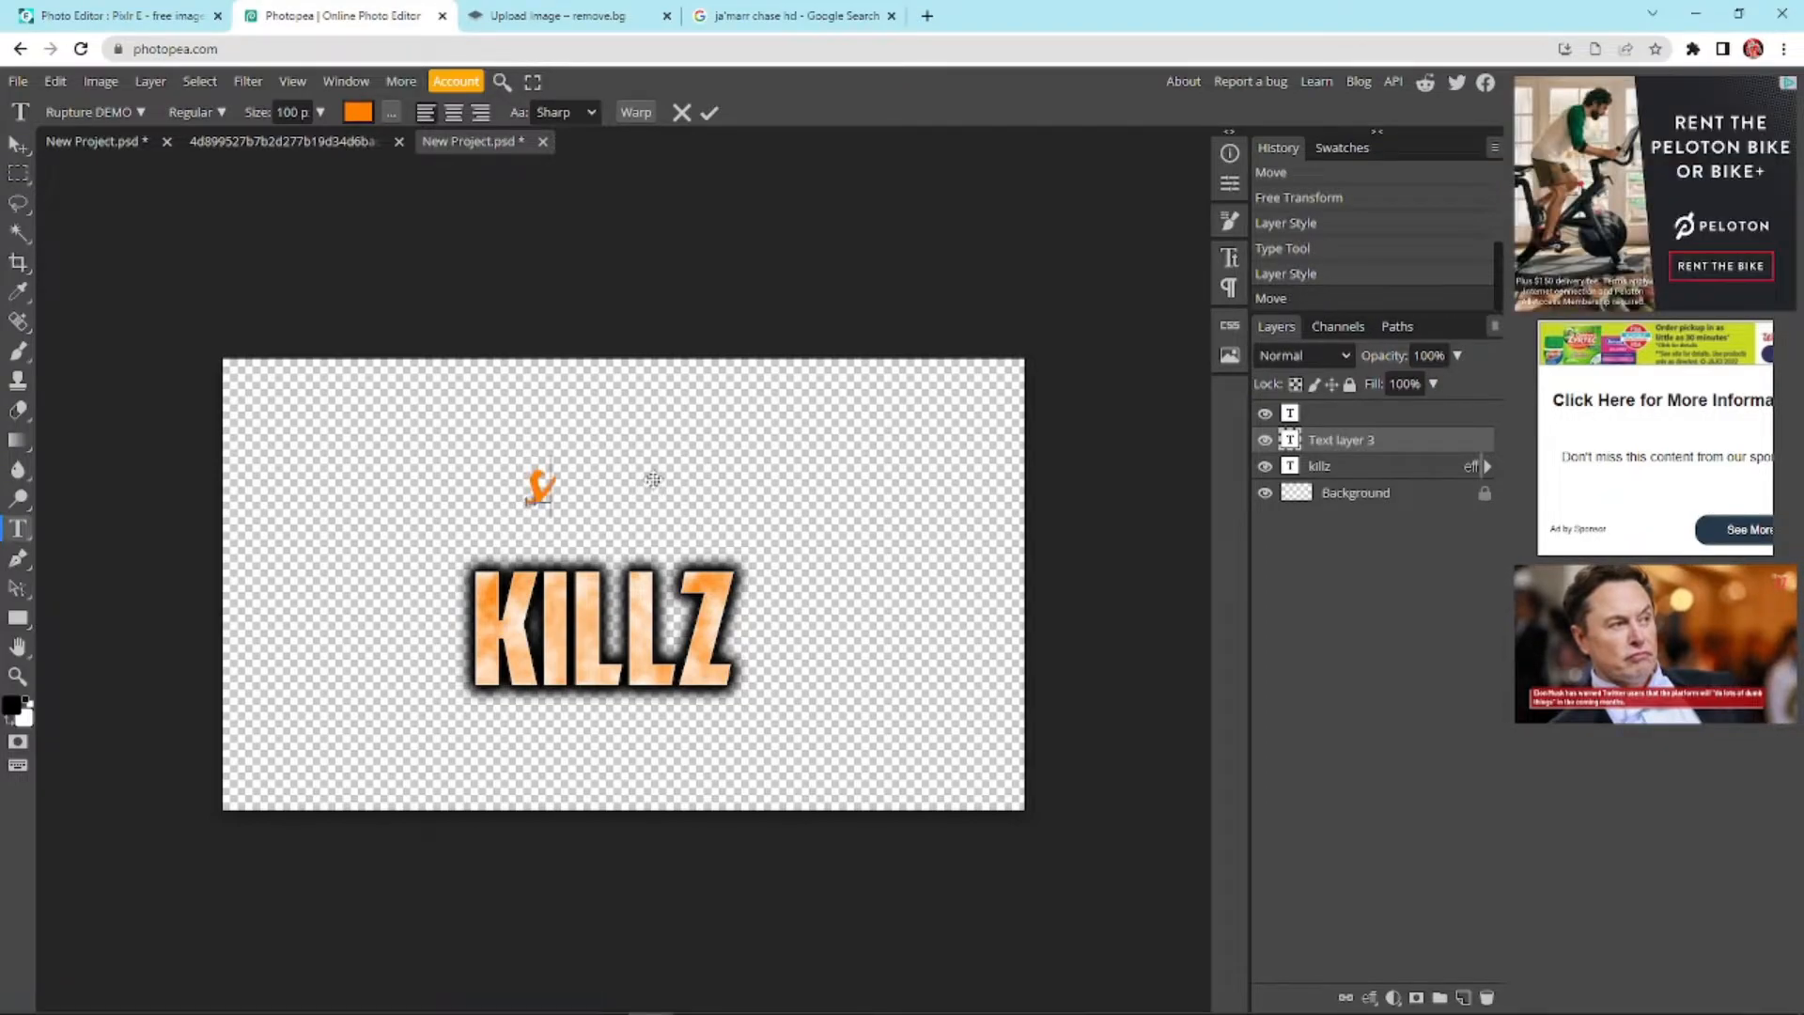
Enter the text "speed" and move it down so it overlaps the upper edge of KILLZ
text(peed)
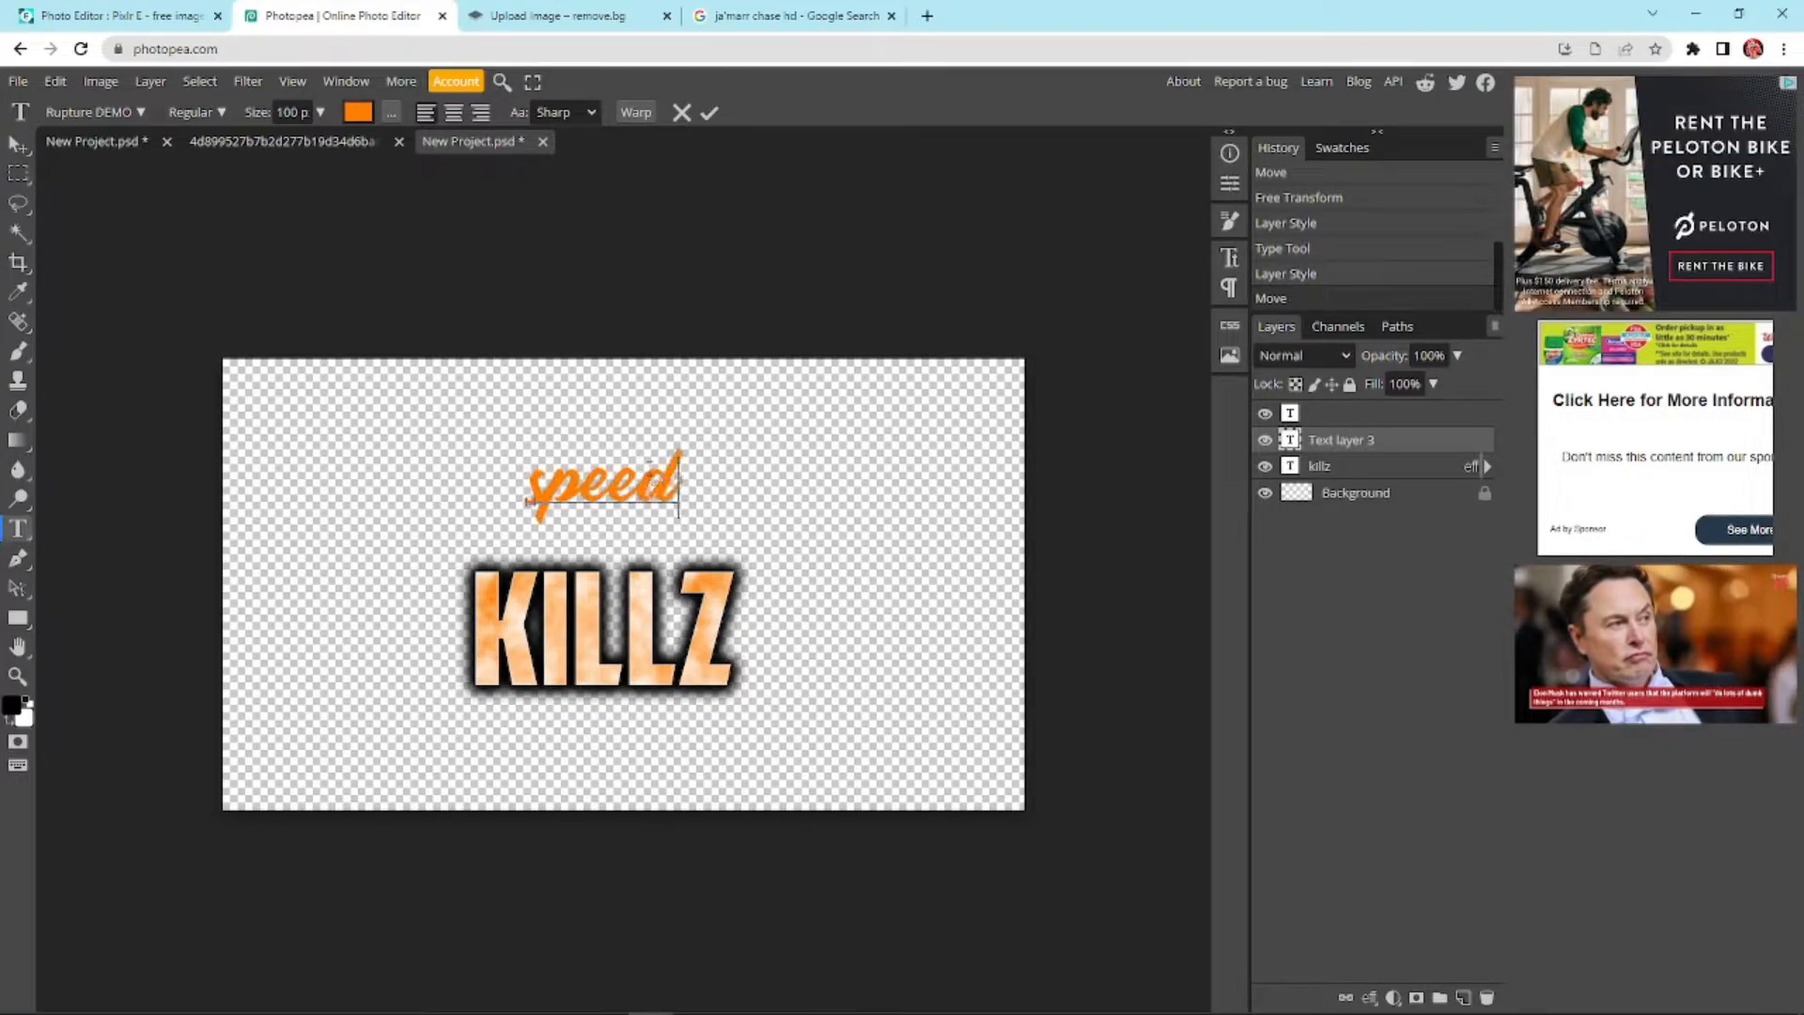
click(18, 147)
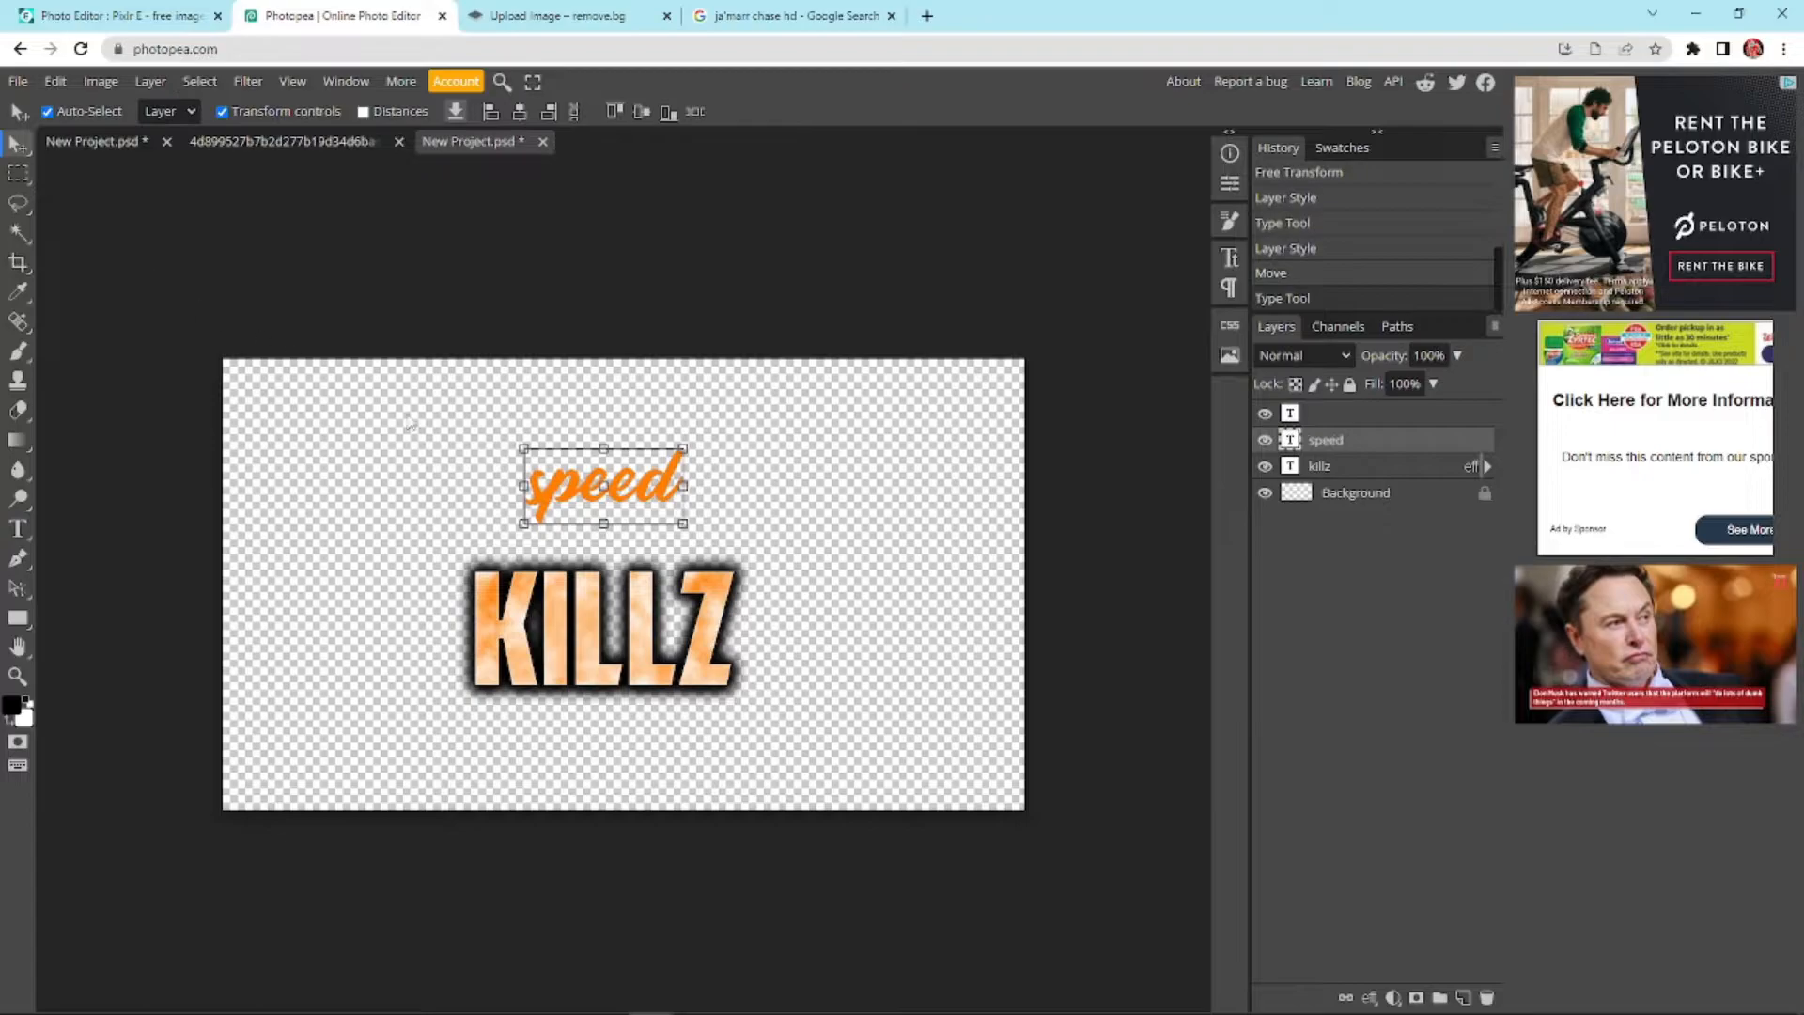
drag(571, 474, 564, 561)
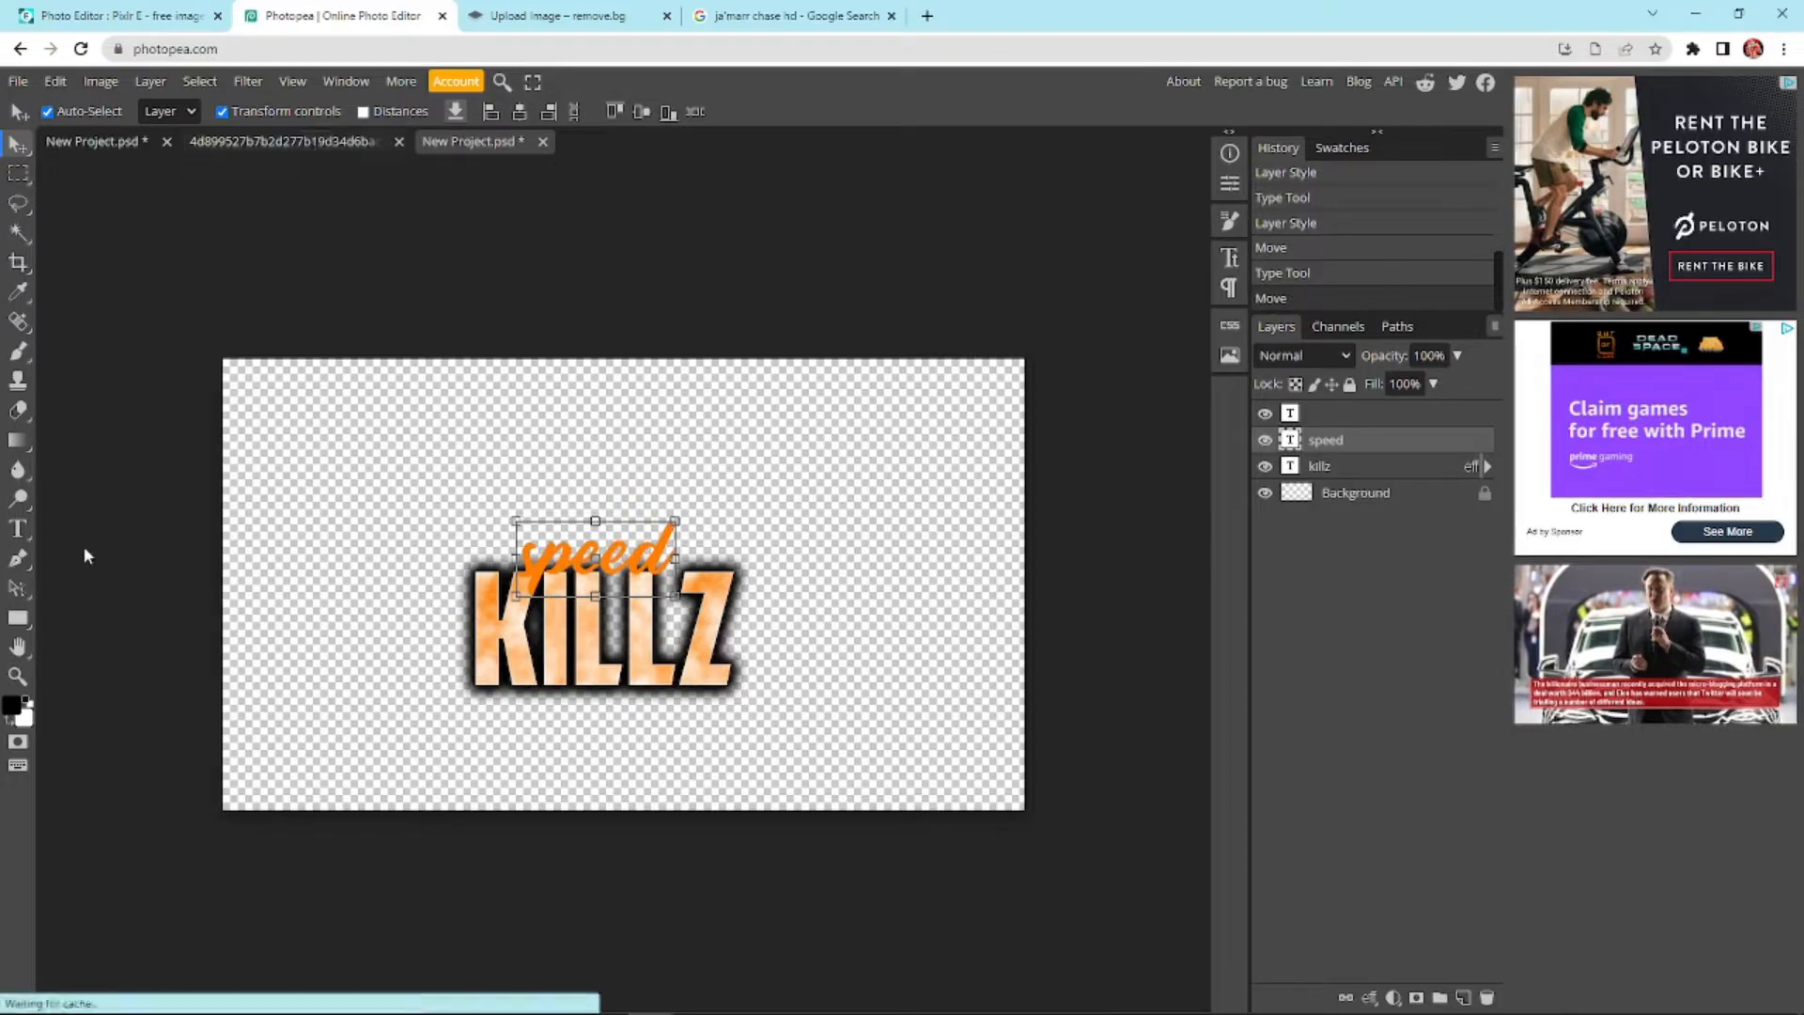
Change the speed text's colour to white (ffffff)
click(18, 529)
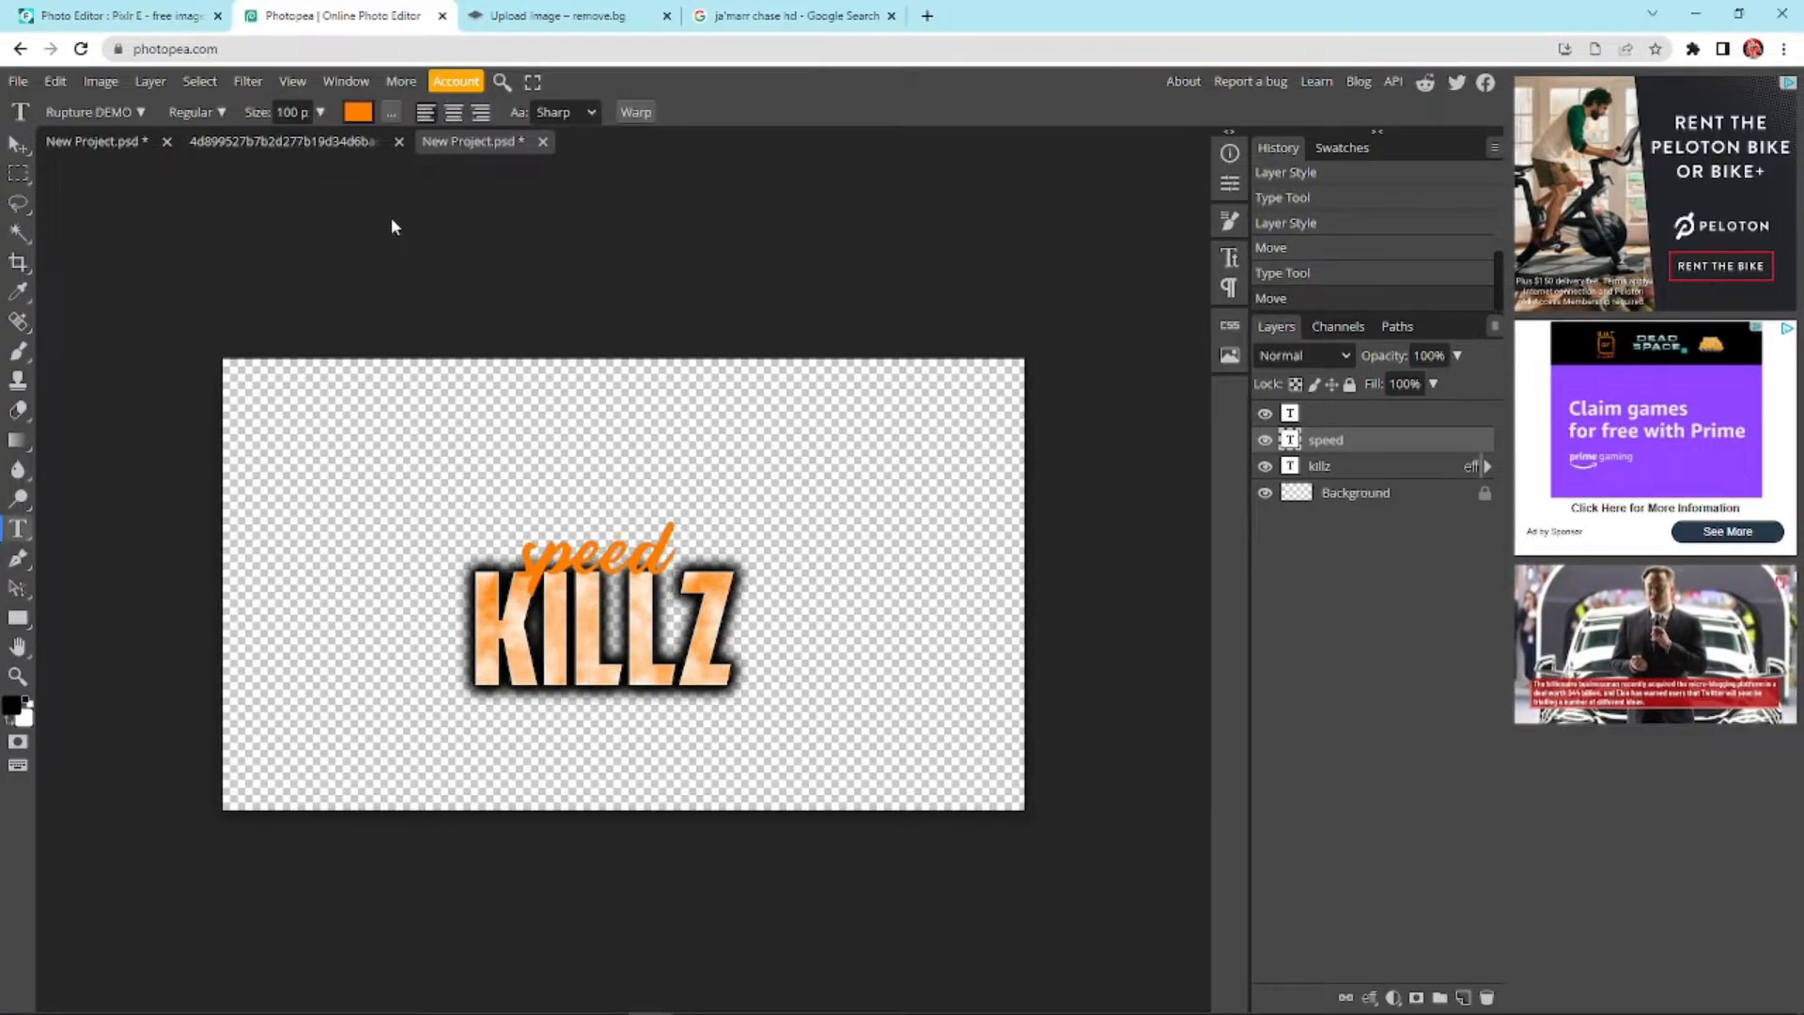
click(348, 113)
drag(204, 300, 153, 250)
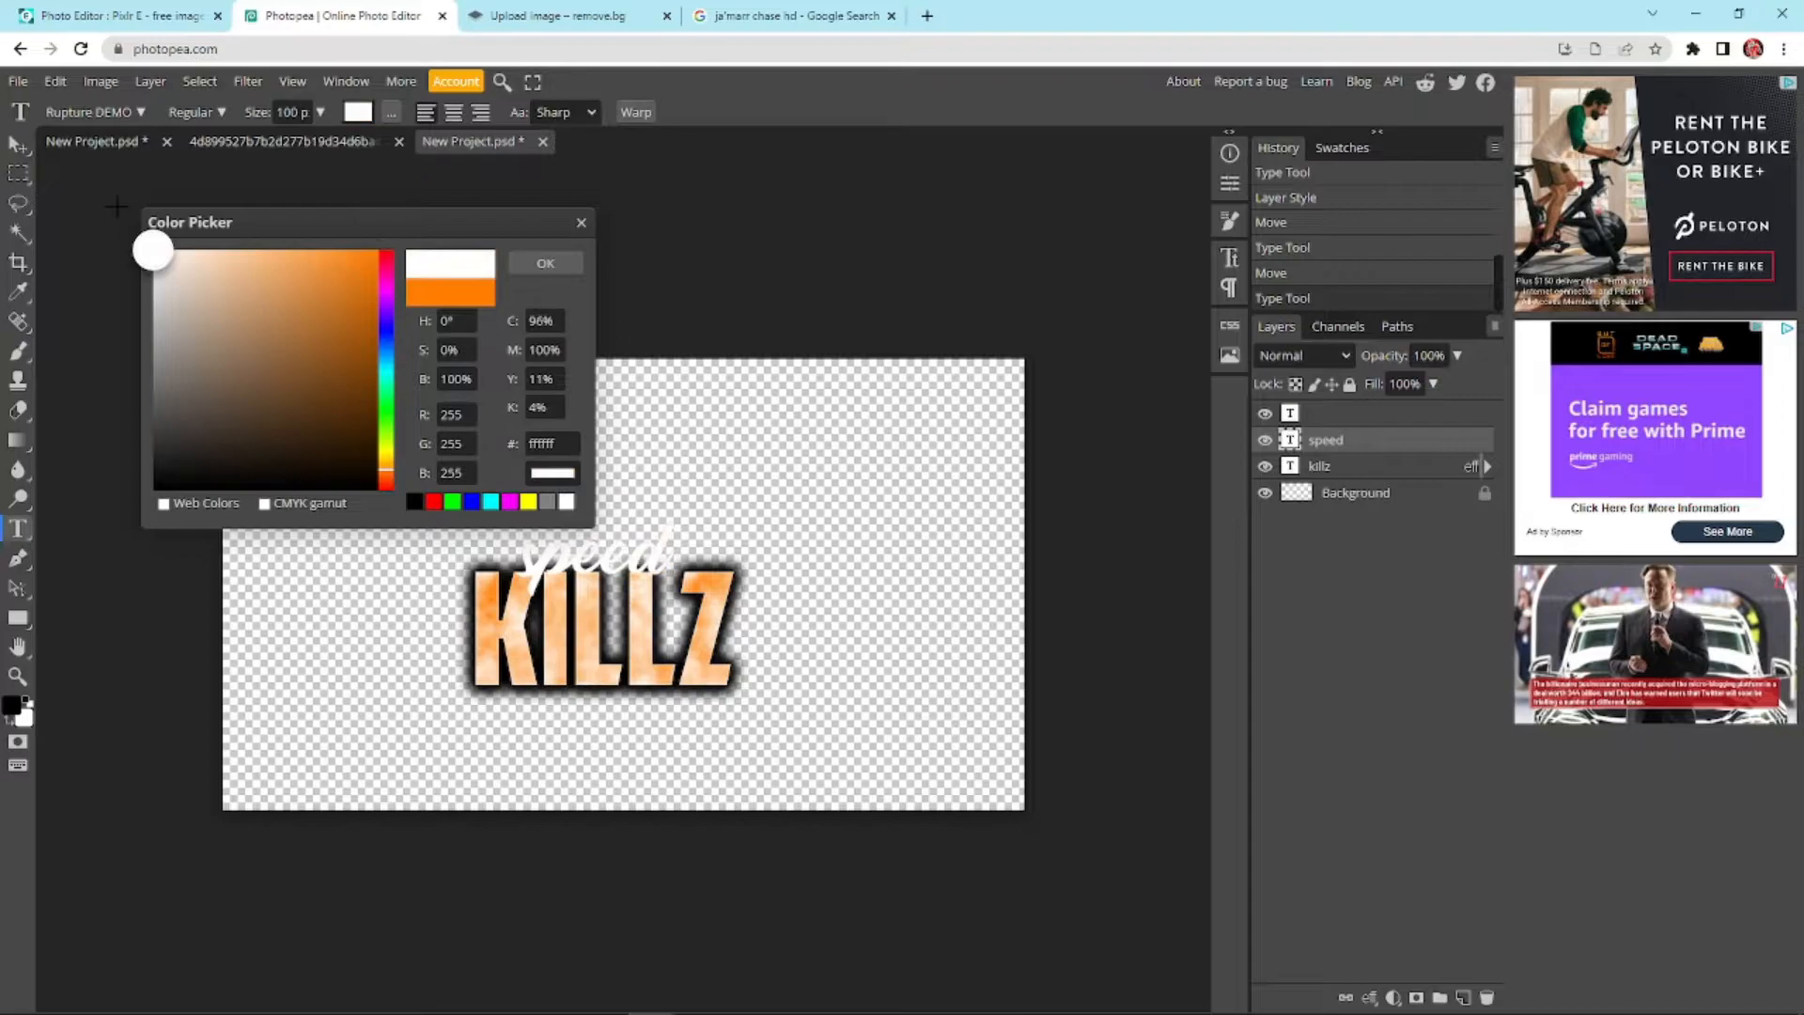
click(533, 267)
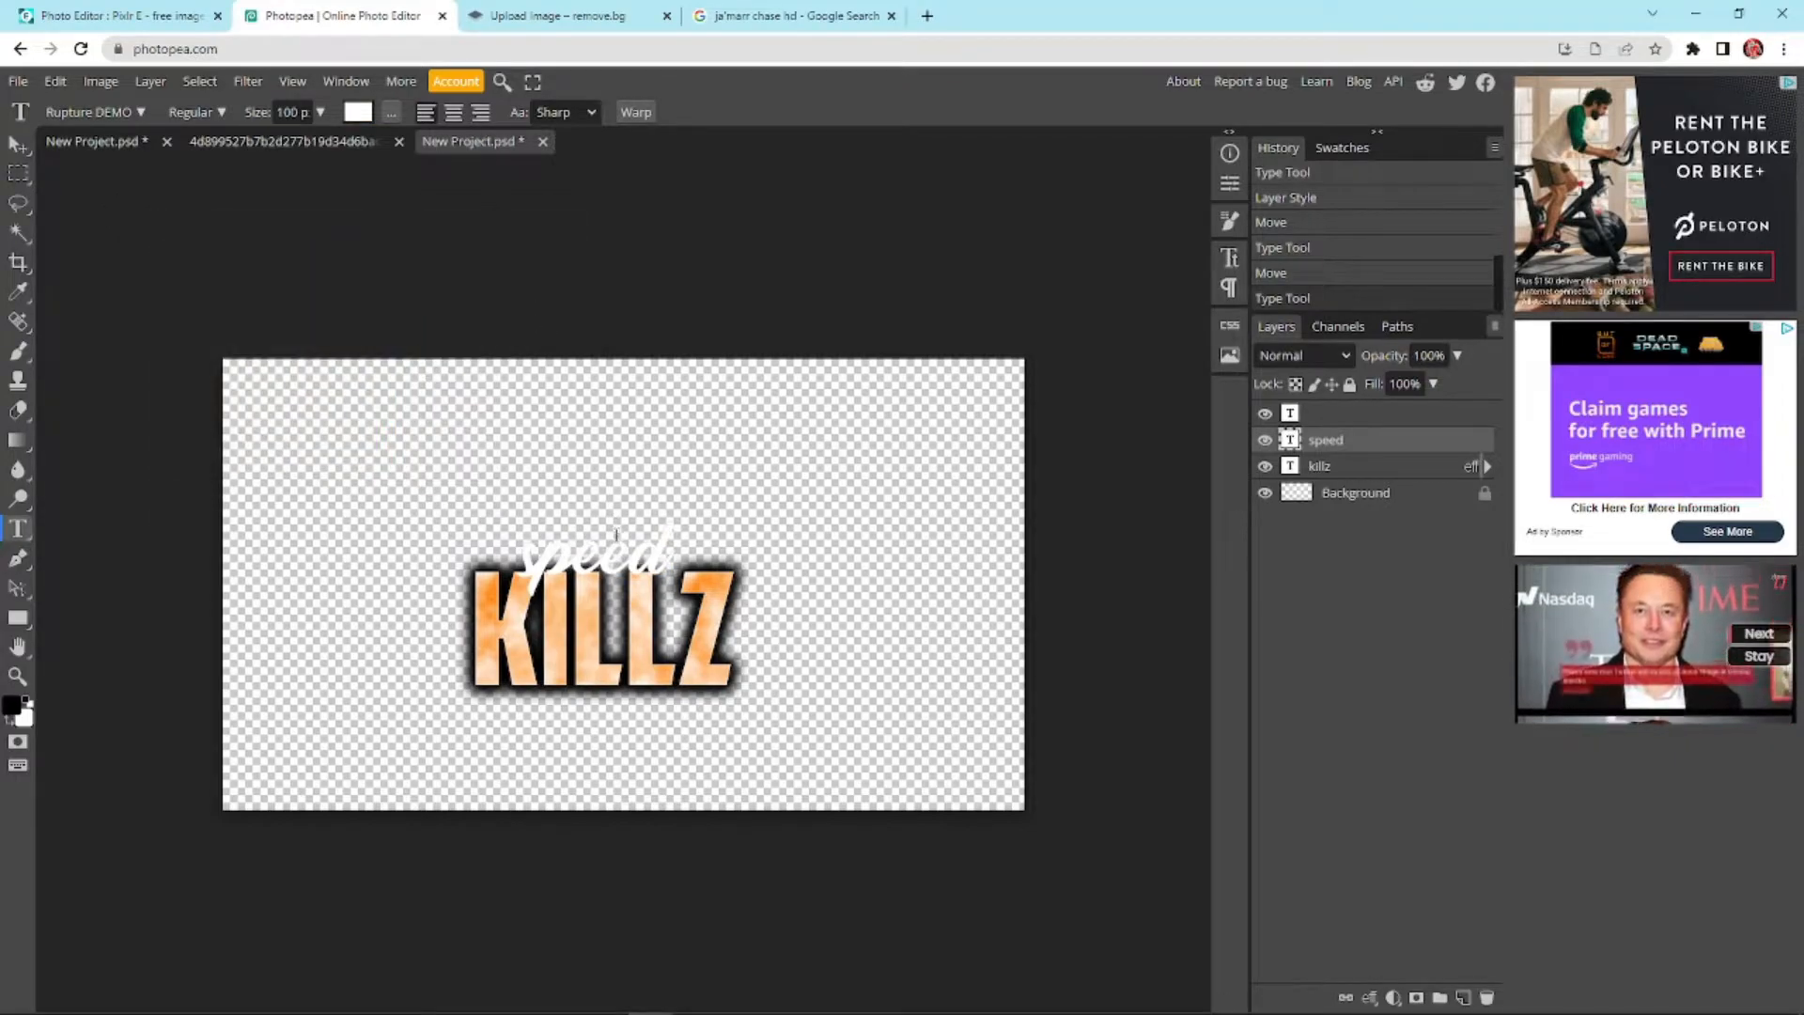
Apply a black drop shadow and a black outer glow to the speed text layer
click(575, 561)
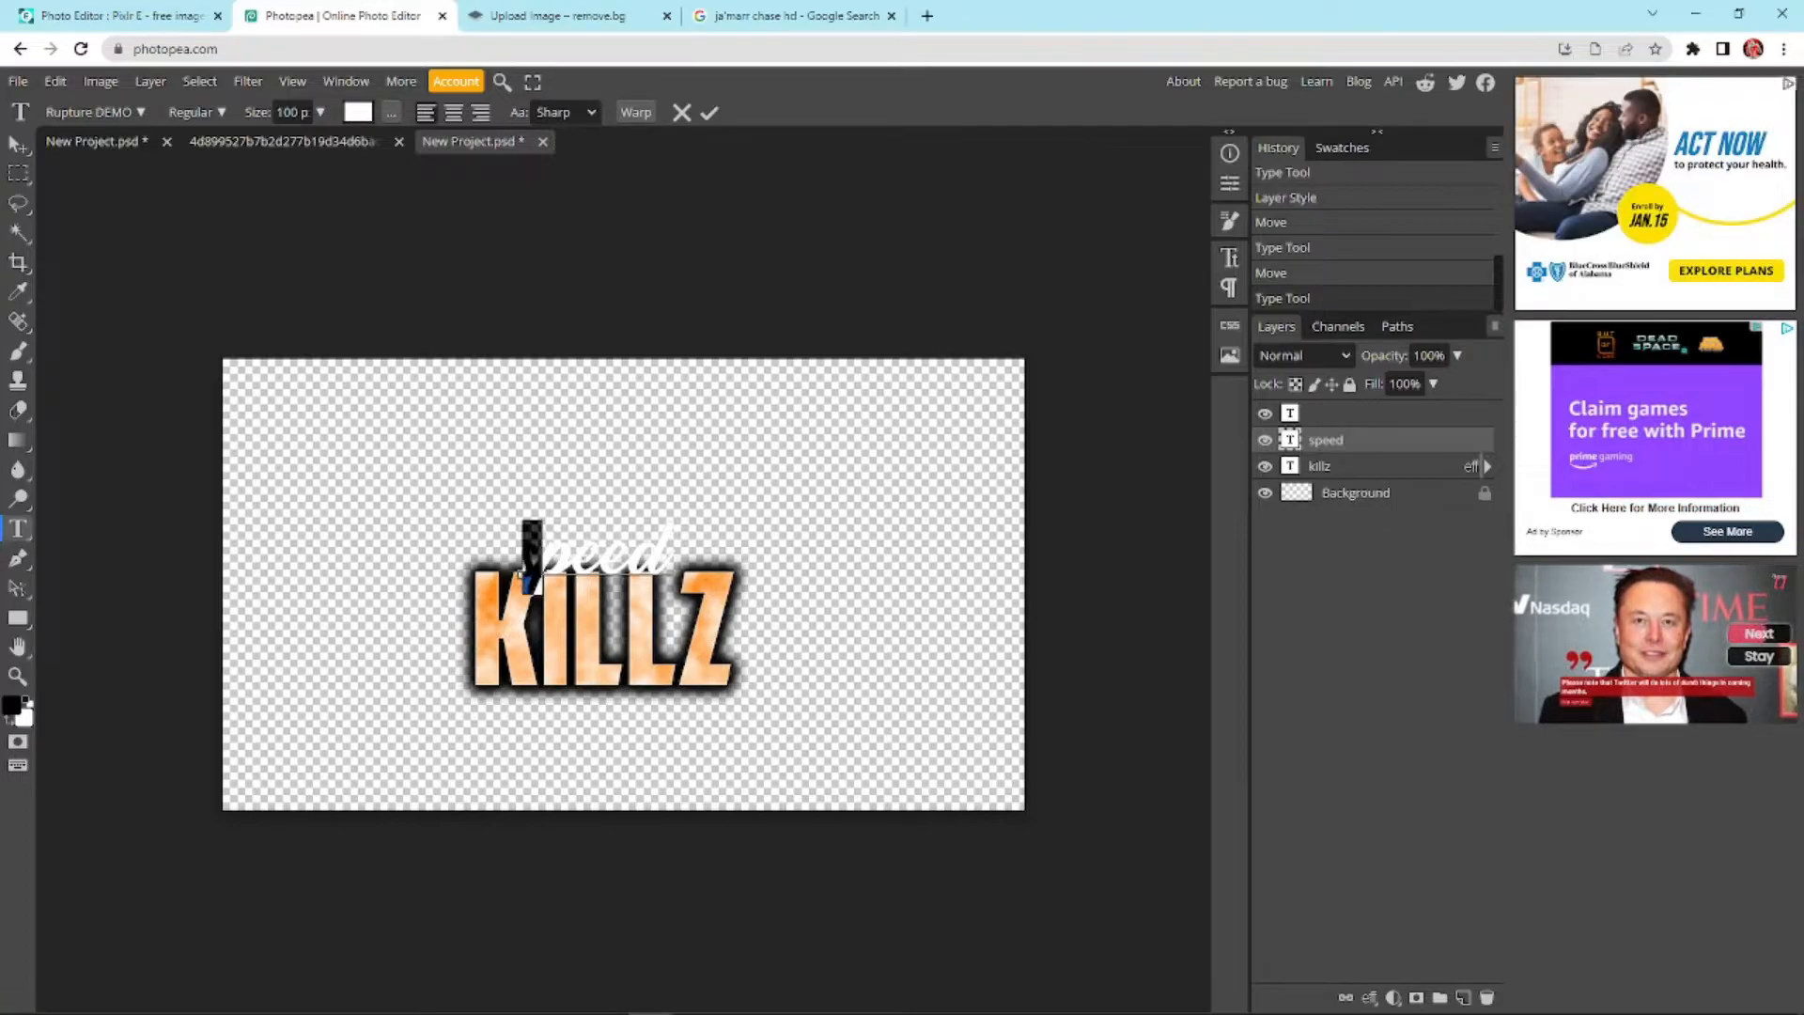
drag(575, 561, 685, 562)
click(521, 571)
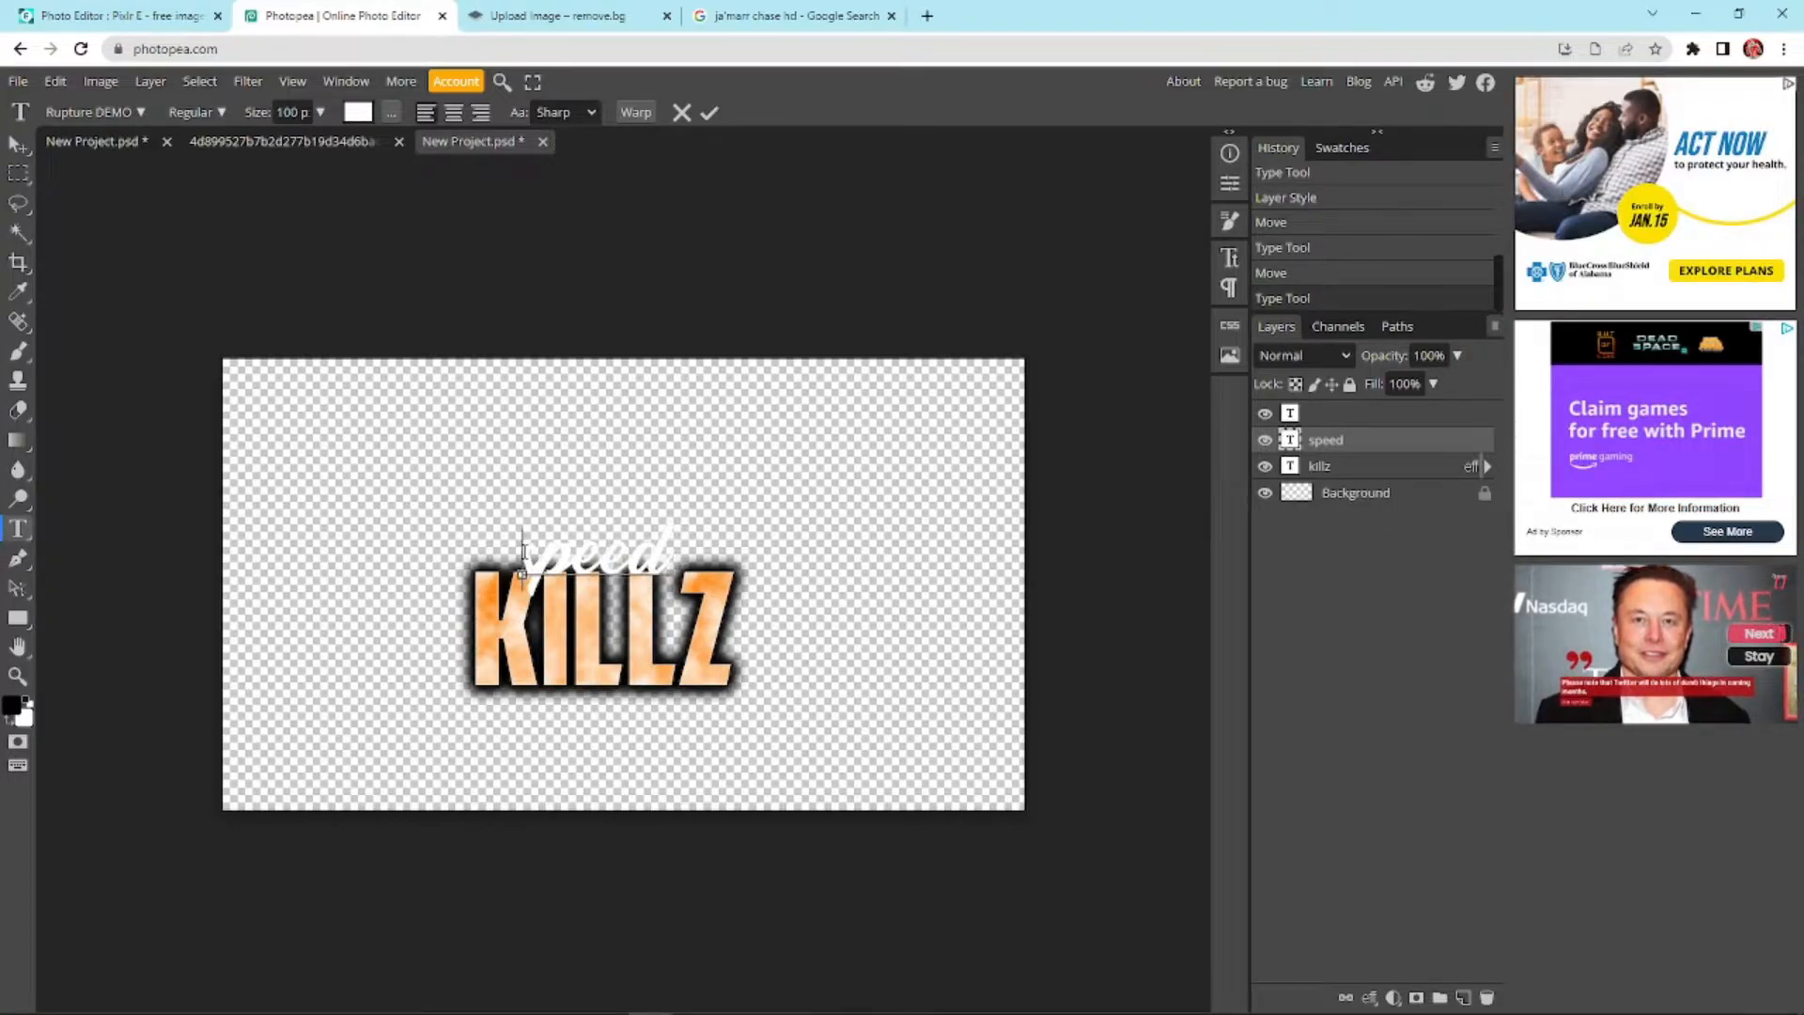
click(150, 81)
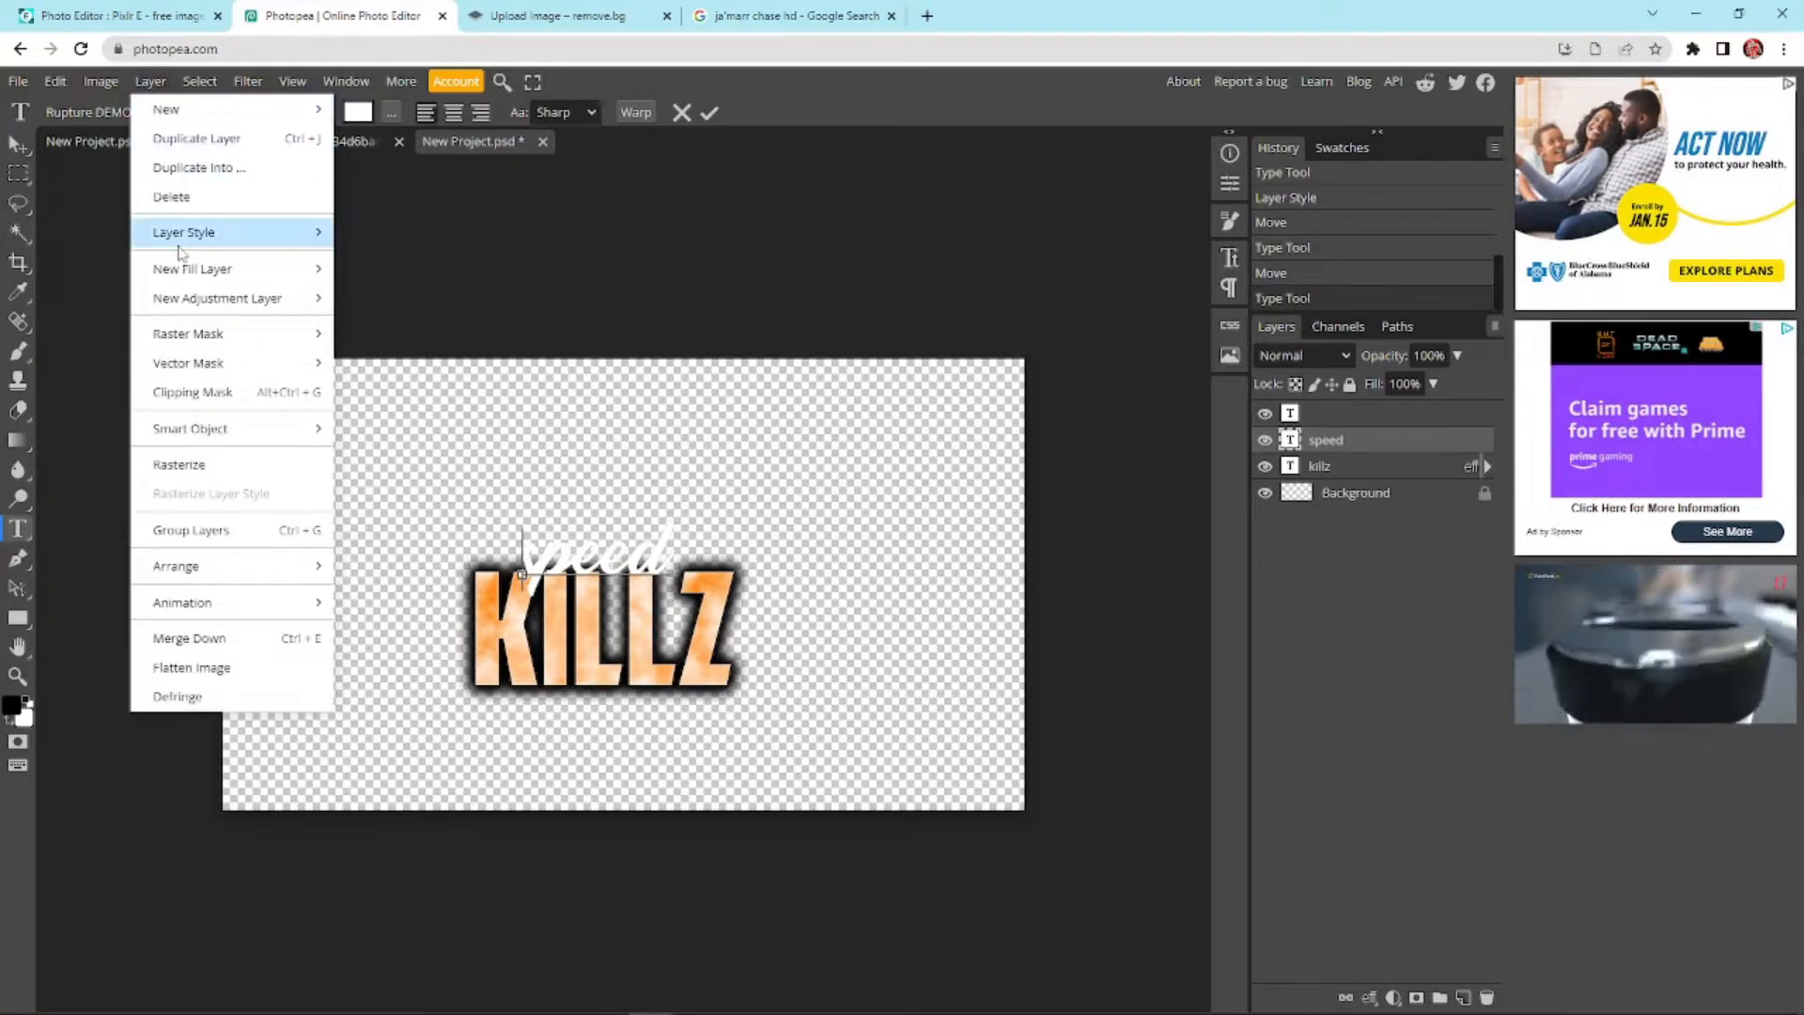
mouse_move(235, 252)
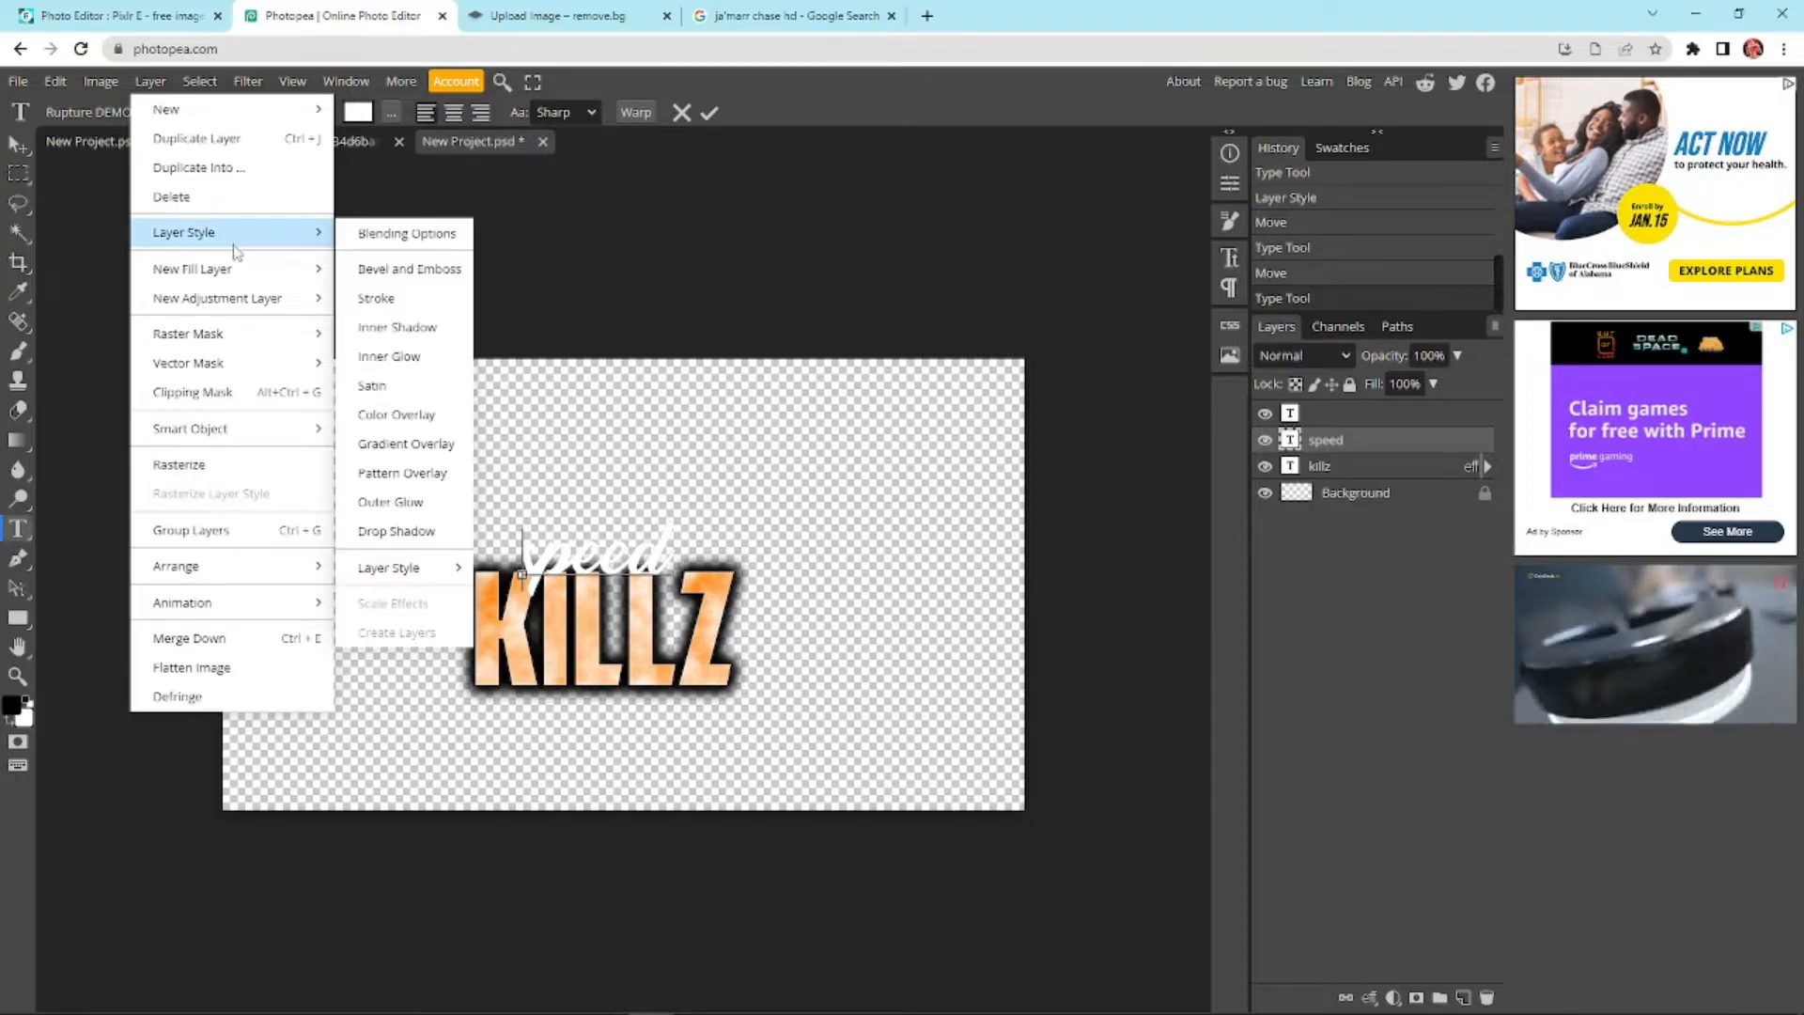
click(419, 531)
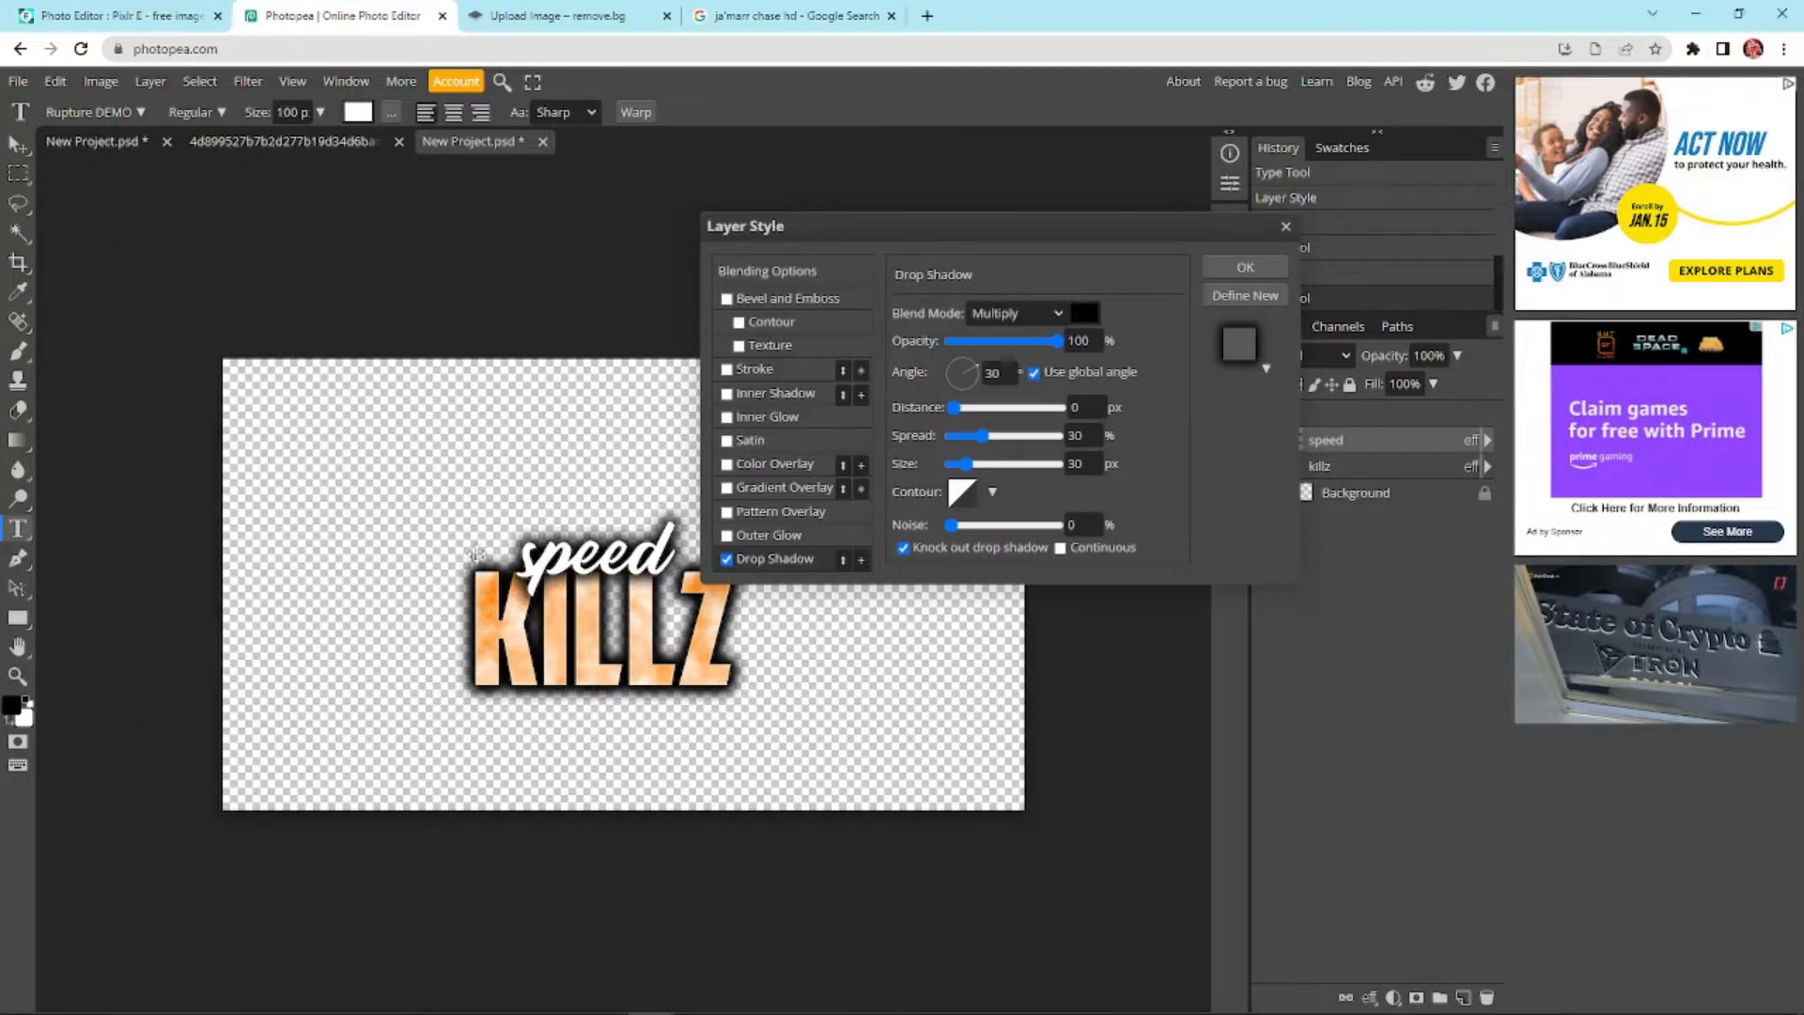
click(727, 535)
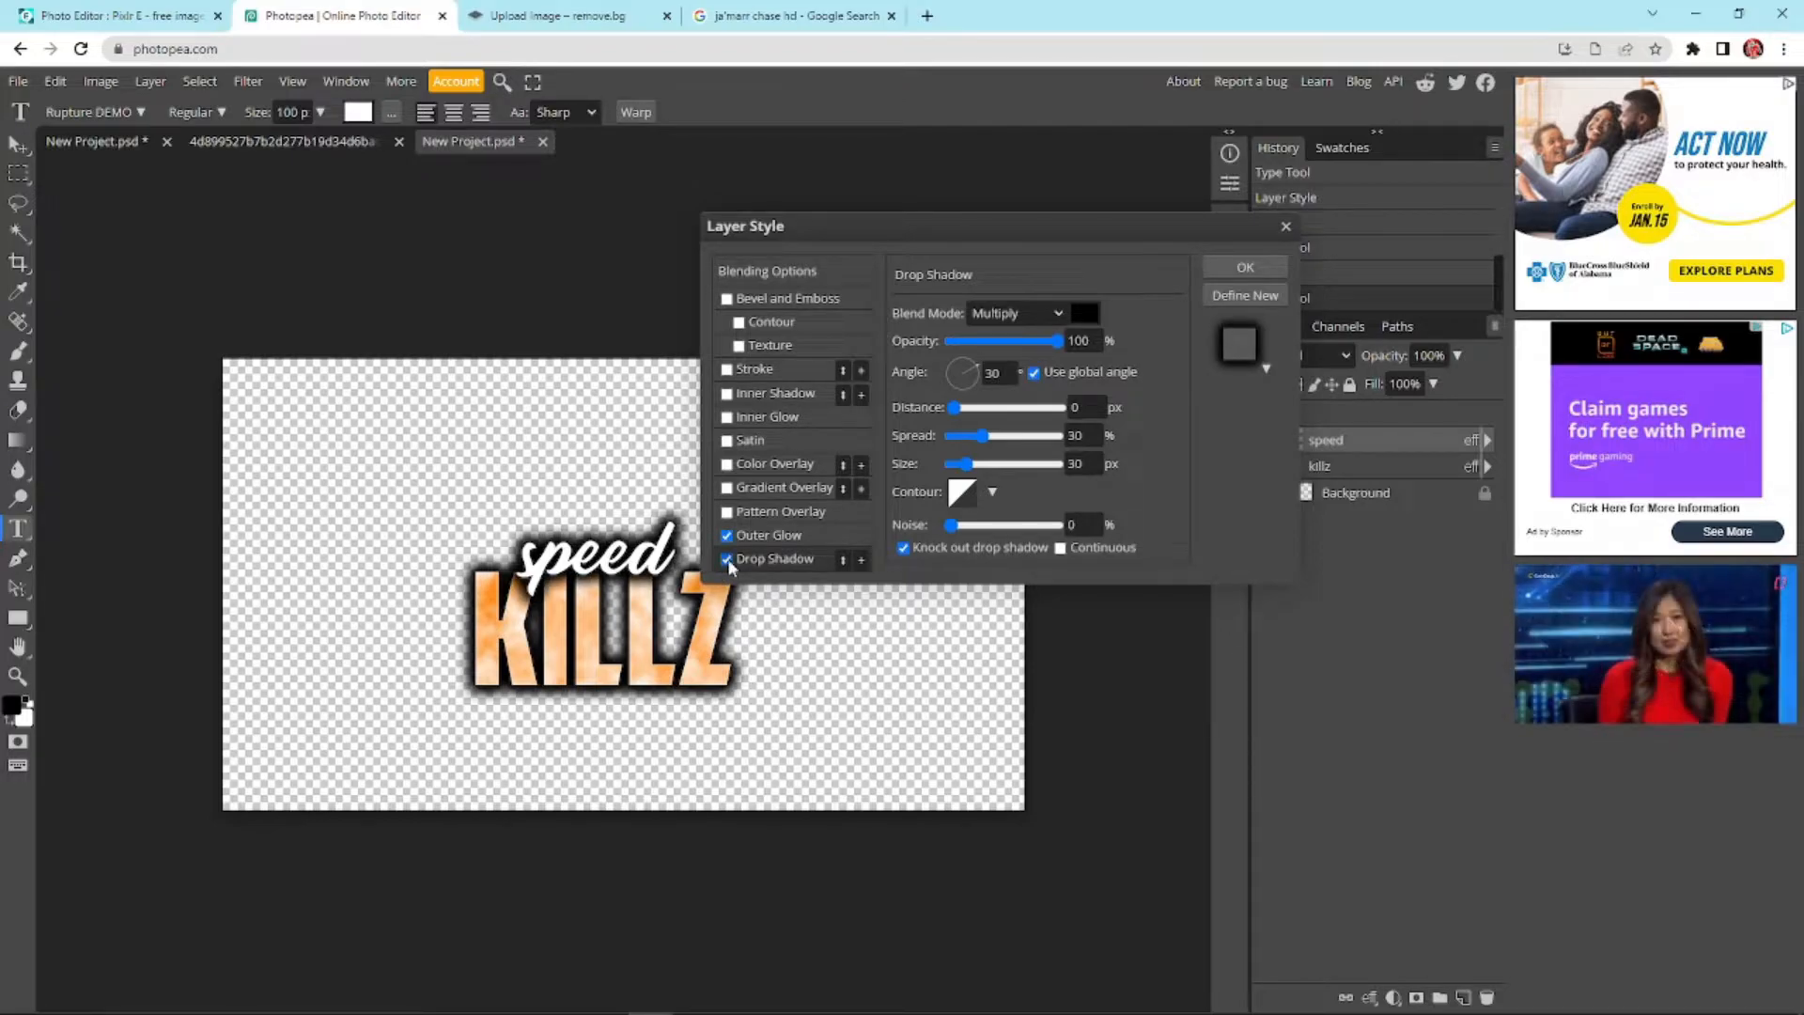
click(771, 535)
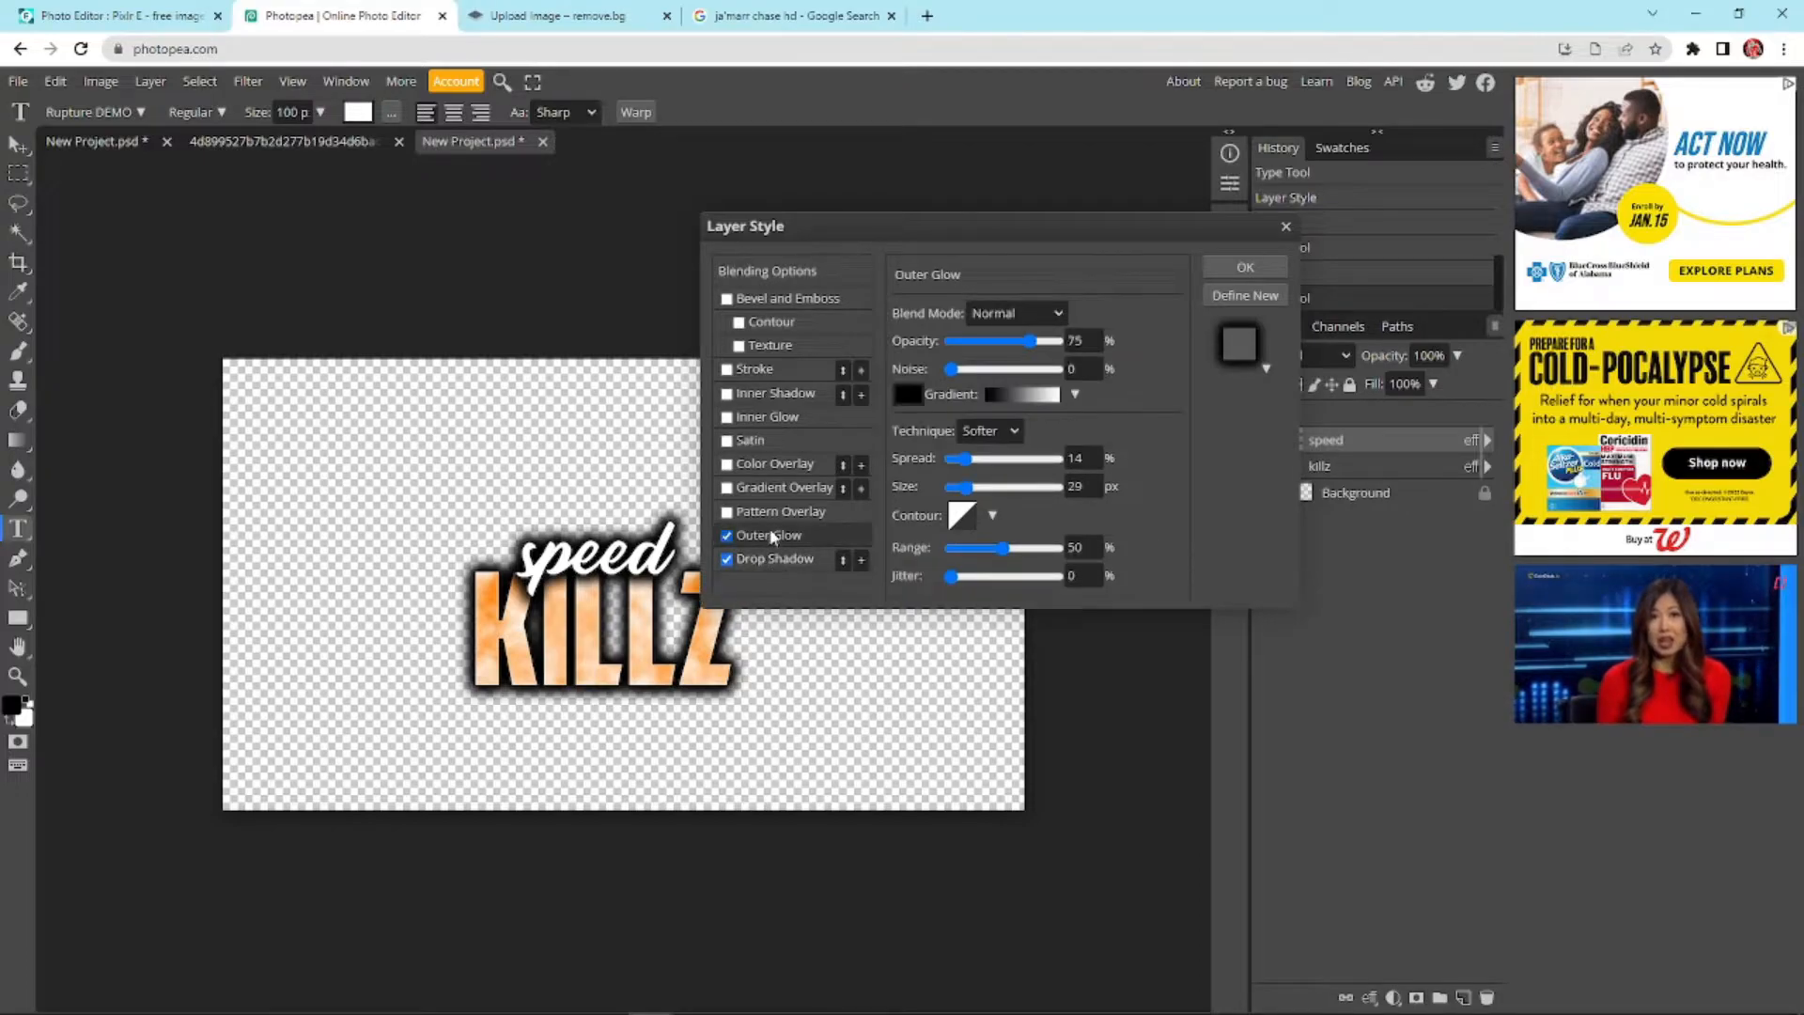
click(1226, 268)
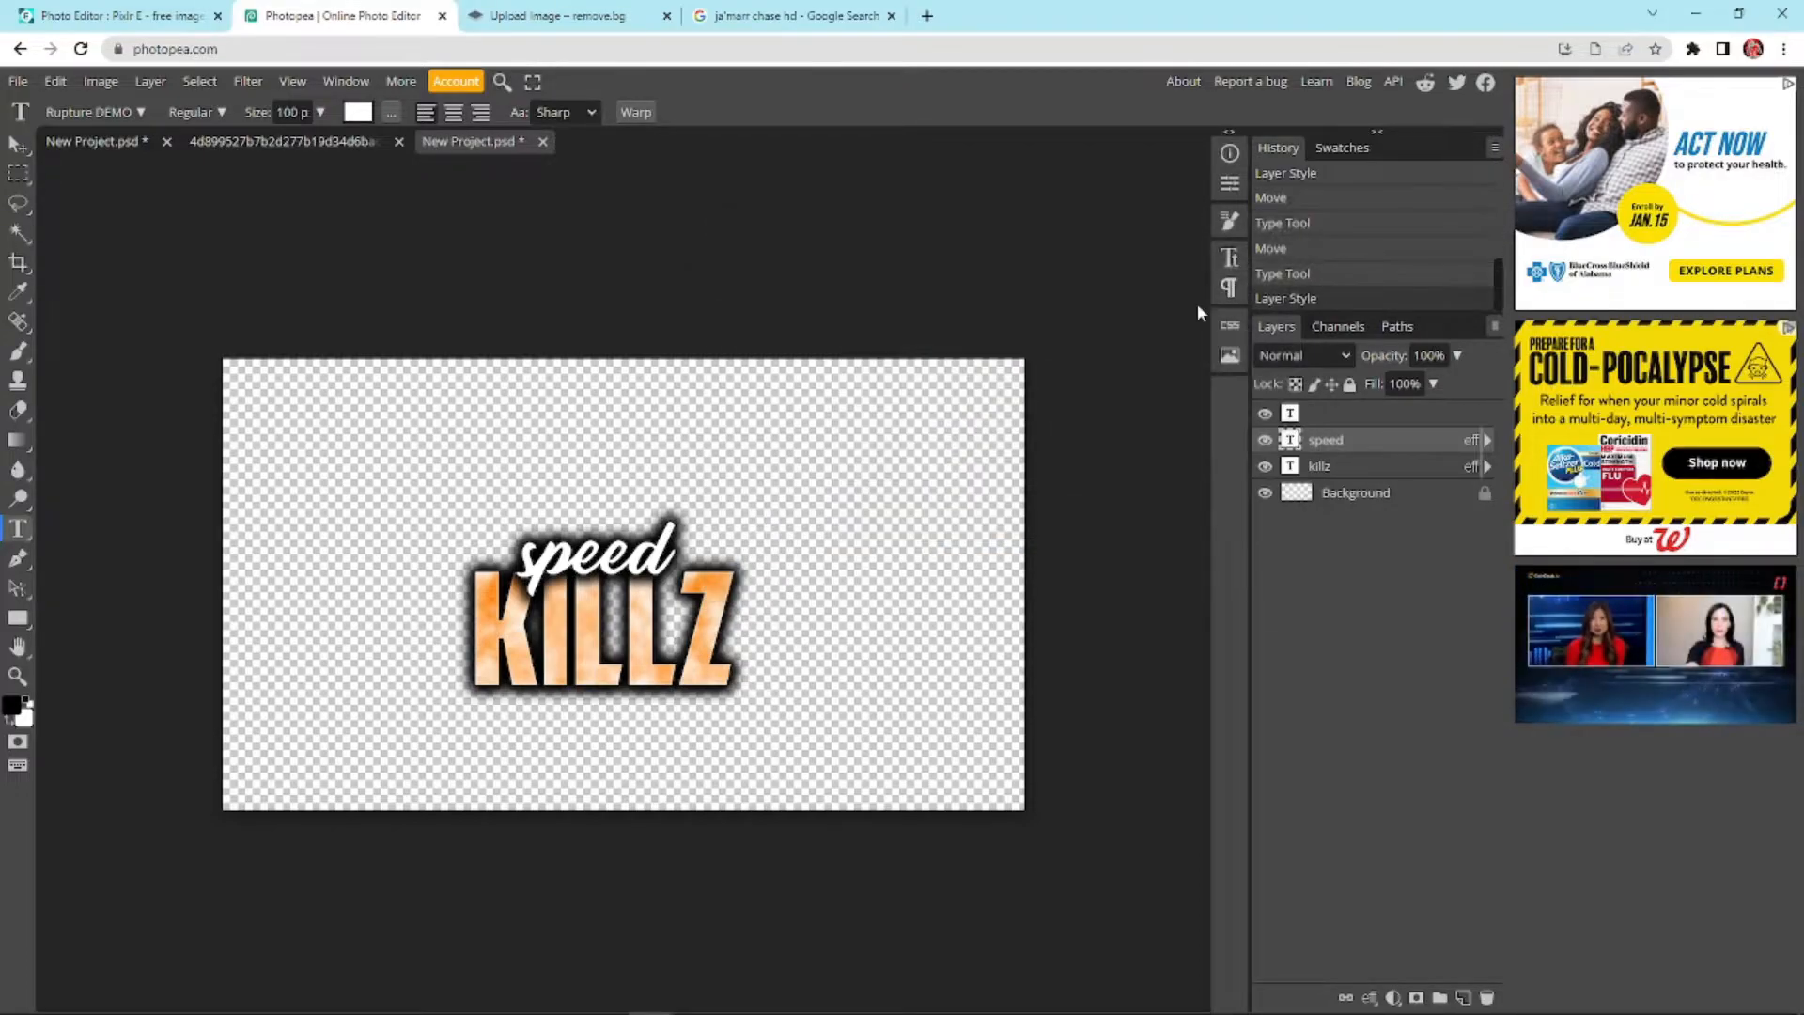
Enlarge the speed text to size 115 and position it over the upper edge of KILLZ
scroll(728, 536, up, 3)
scroll(728, 536, down, 3)
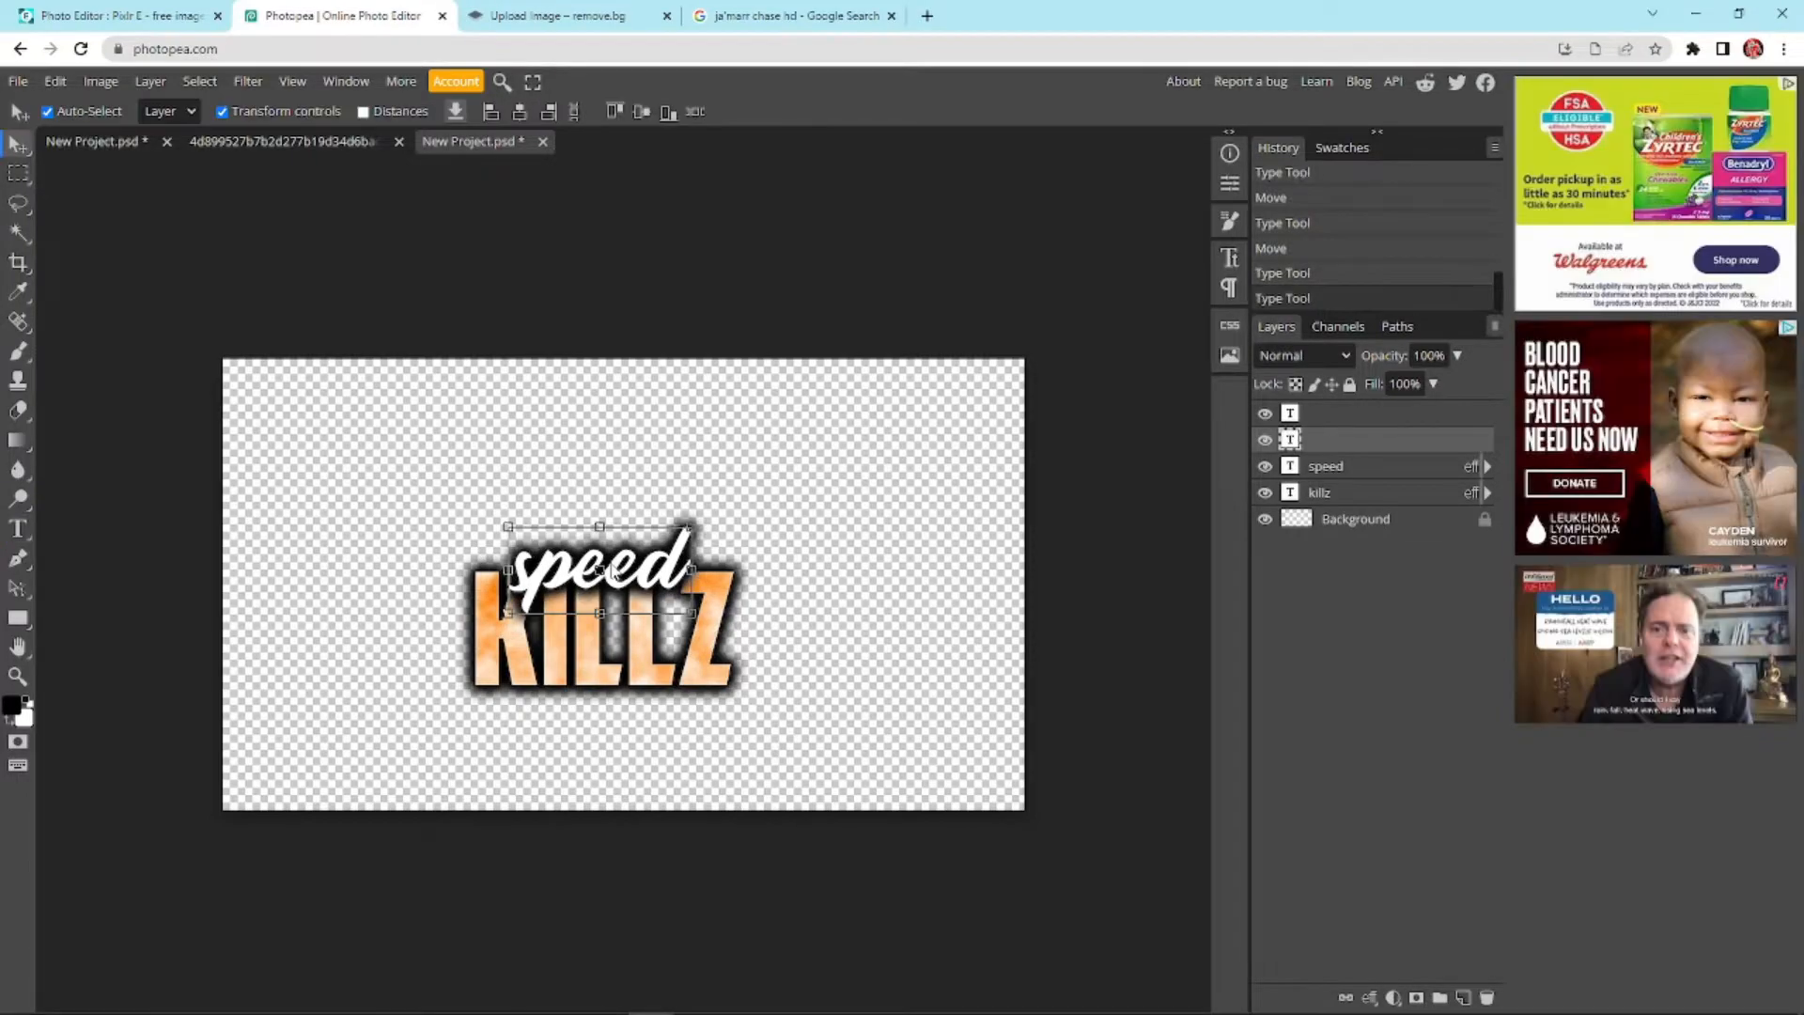
drag(617, 571, 613, 566)
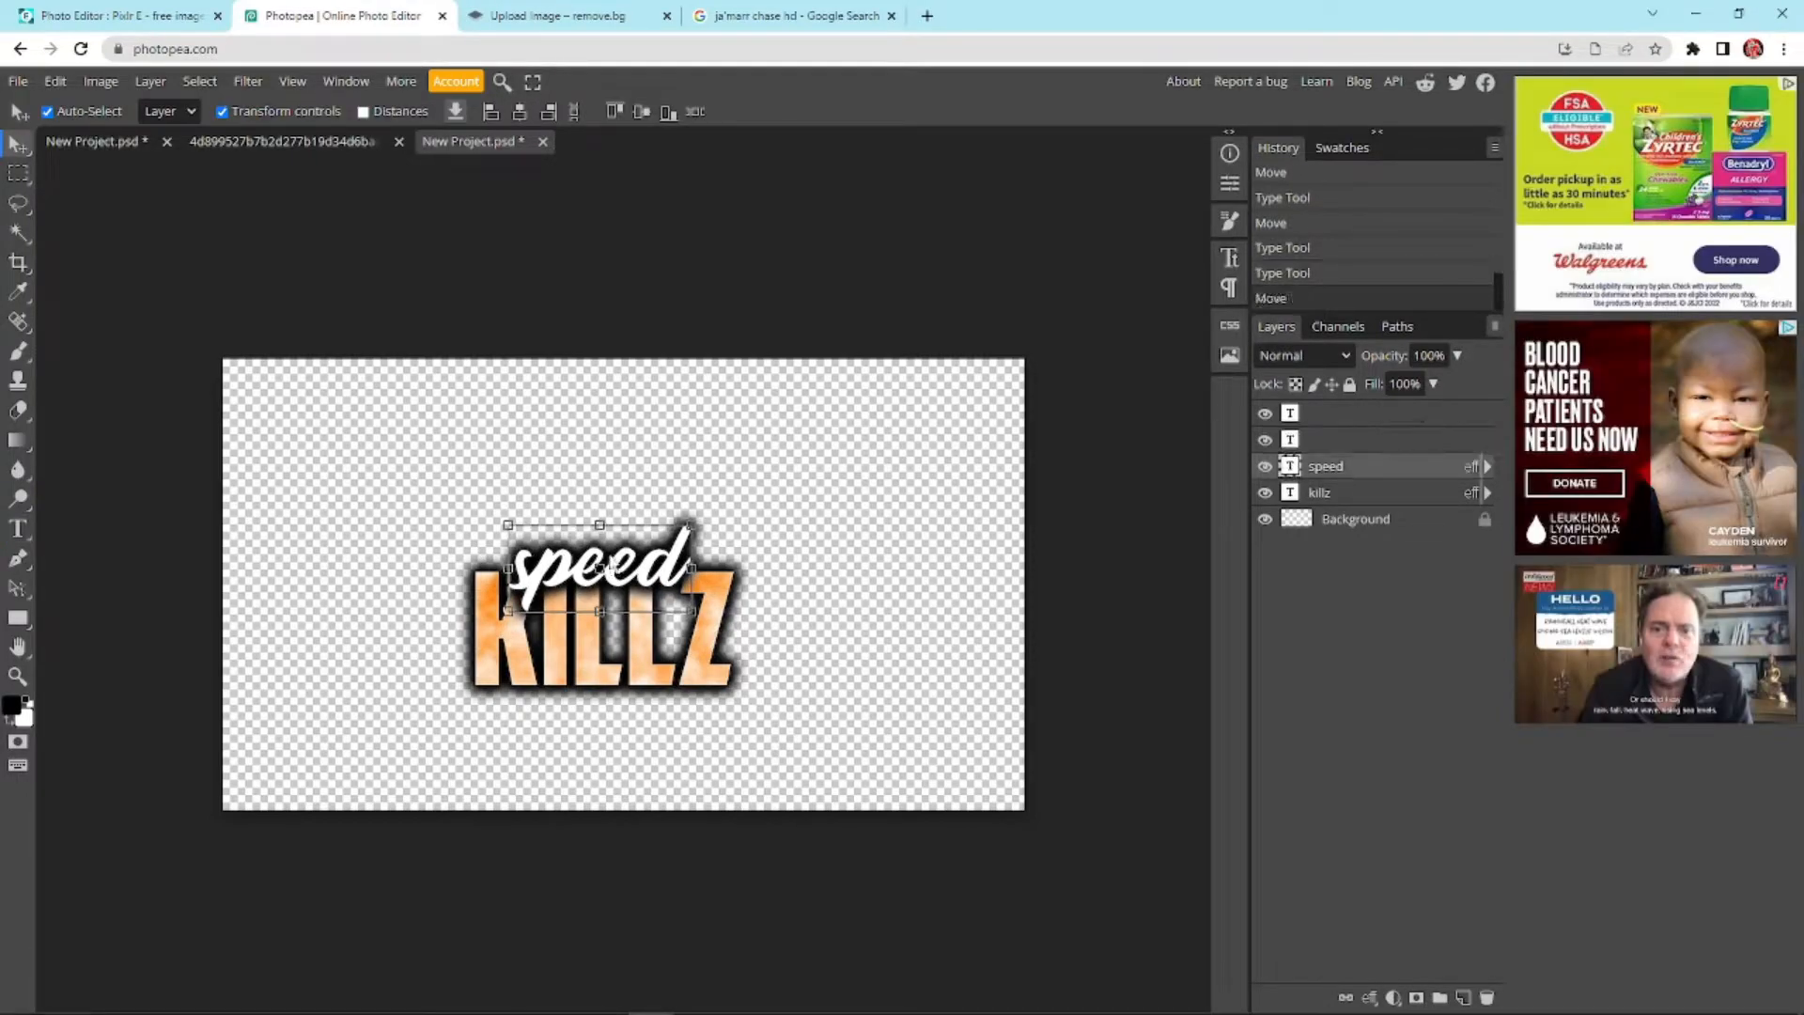
click(19, 528)
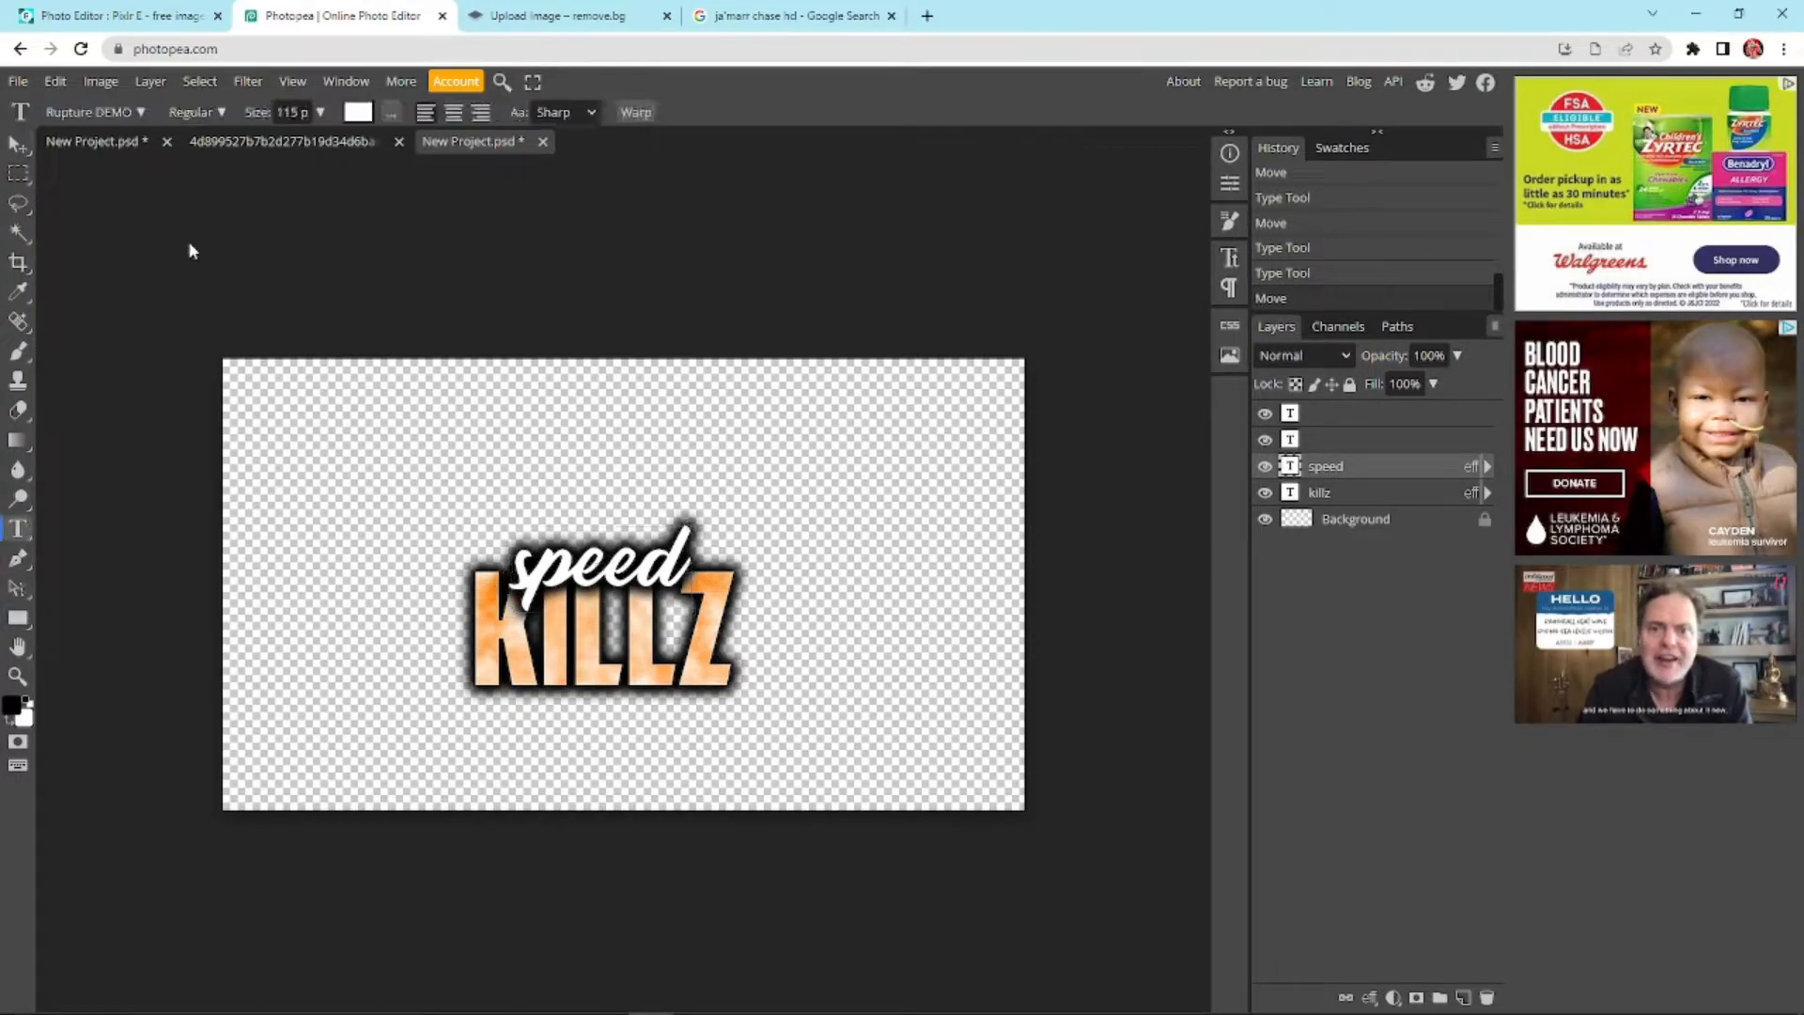
key(v)
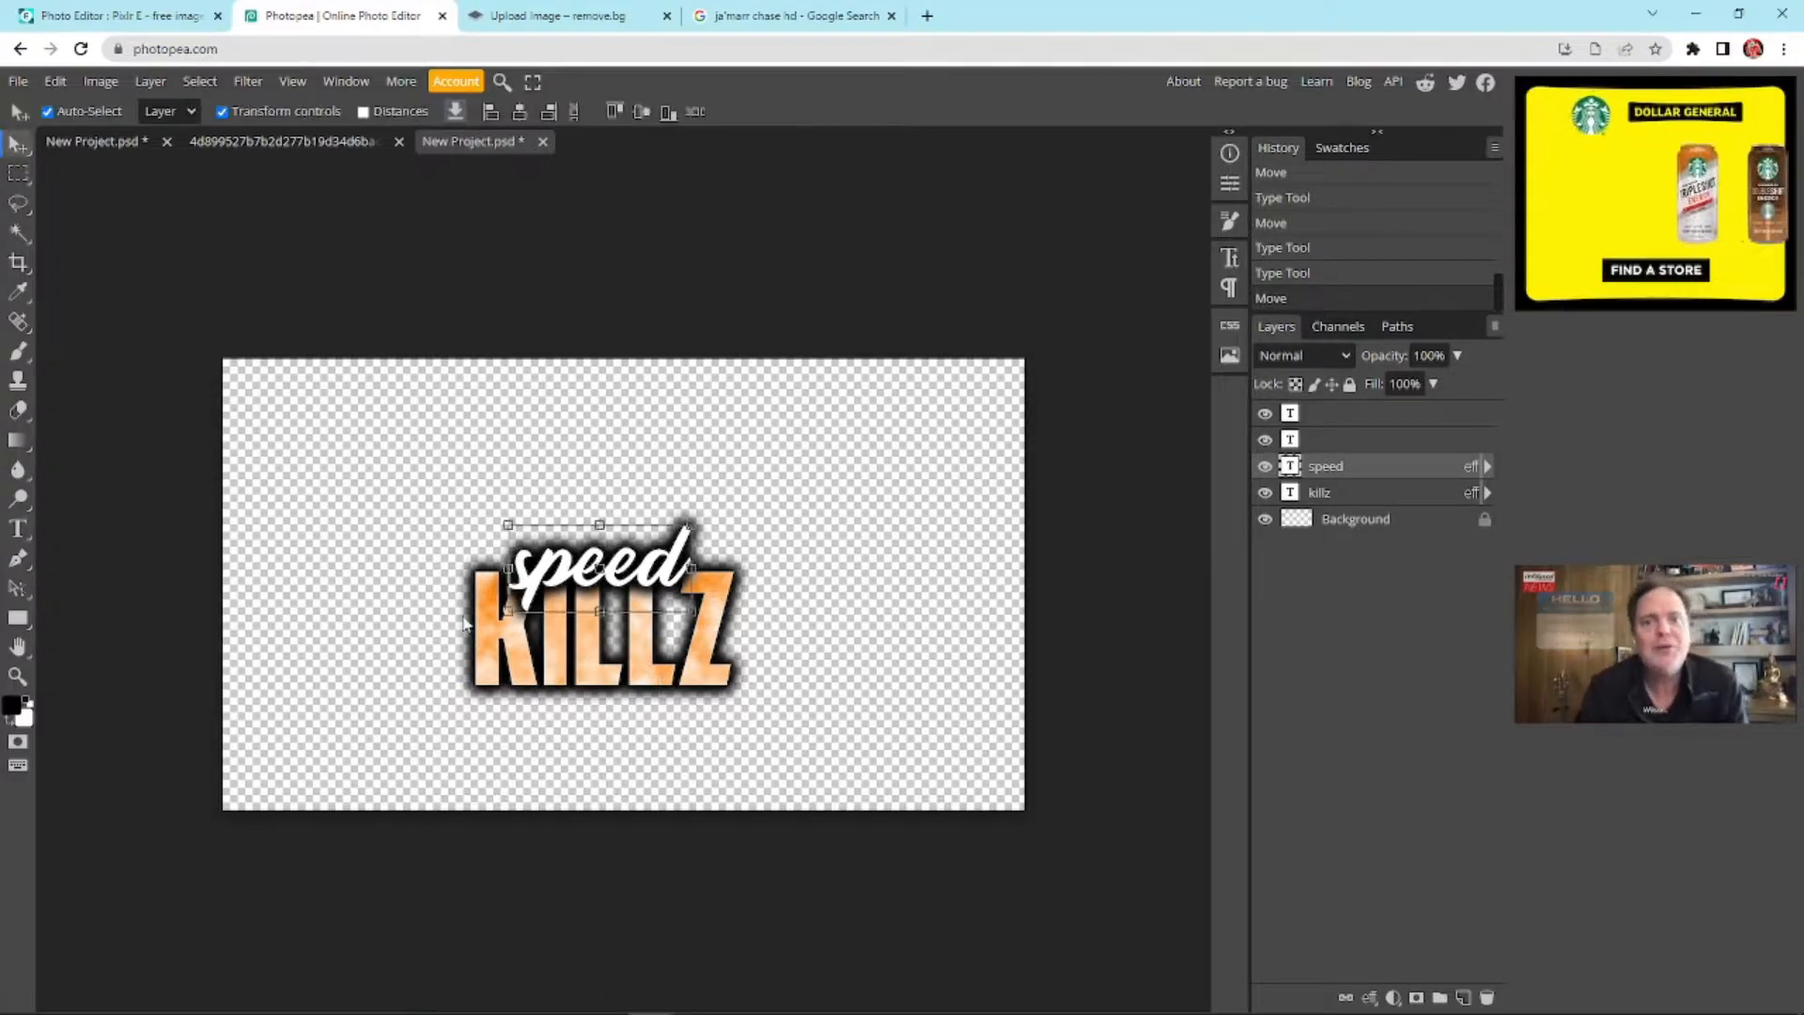
Select the speed and killz text layers together, scale them to about 146% and centre them on the canvas
click(640, 627)
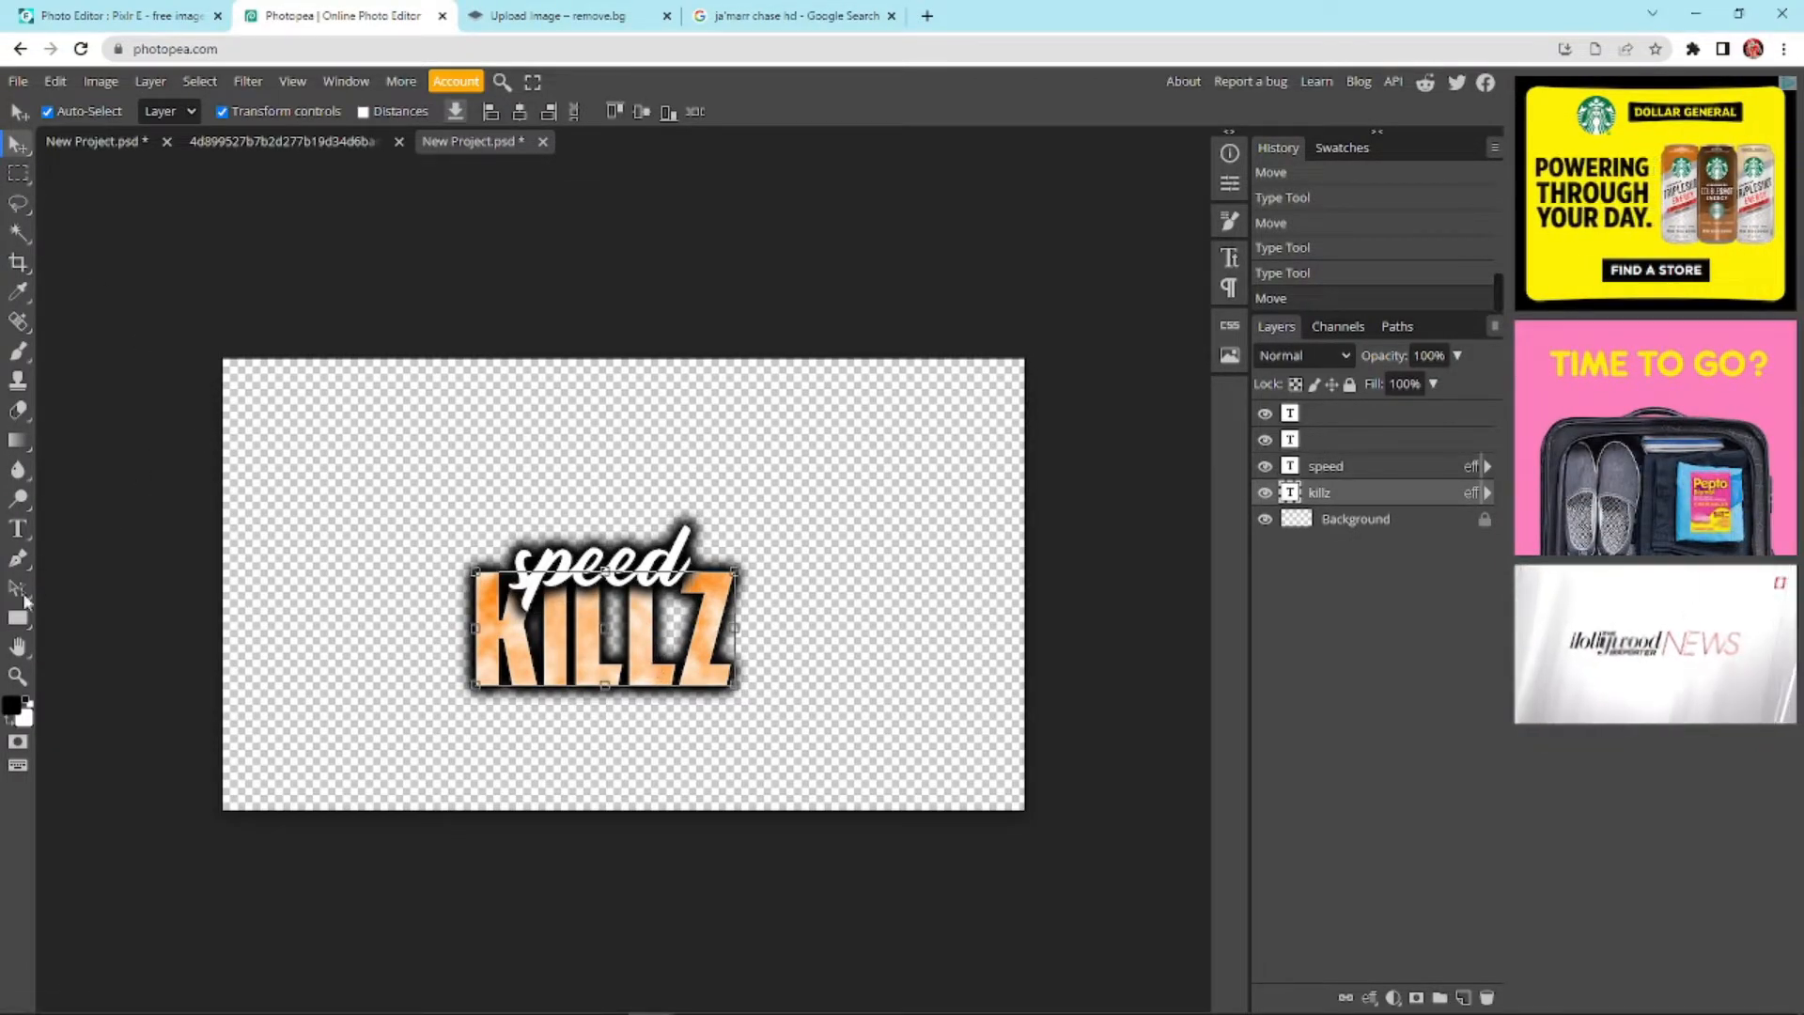
click(19, 528)
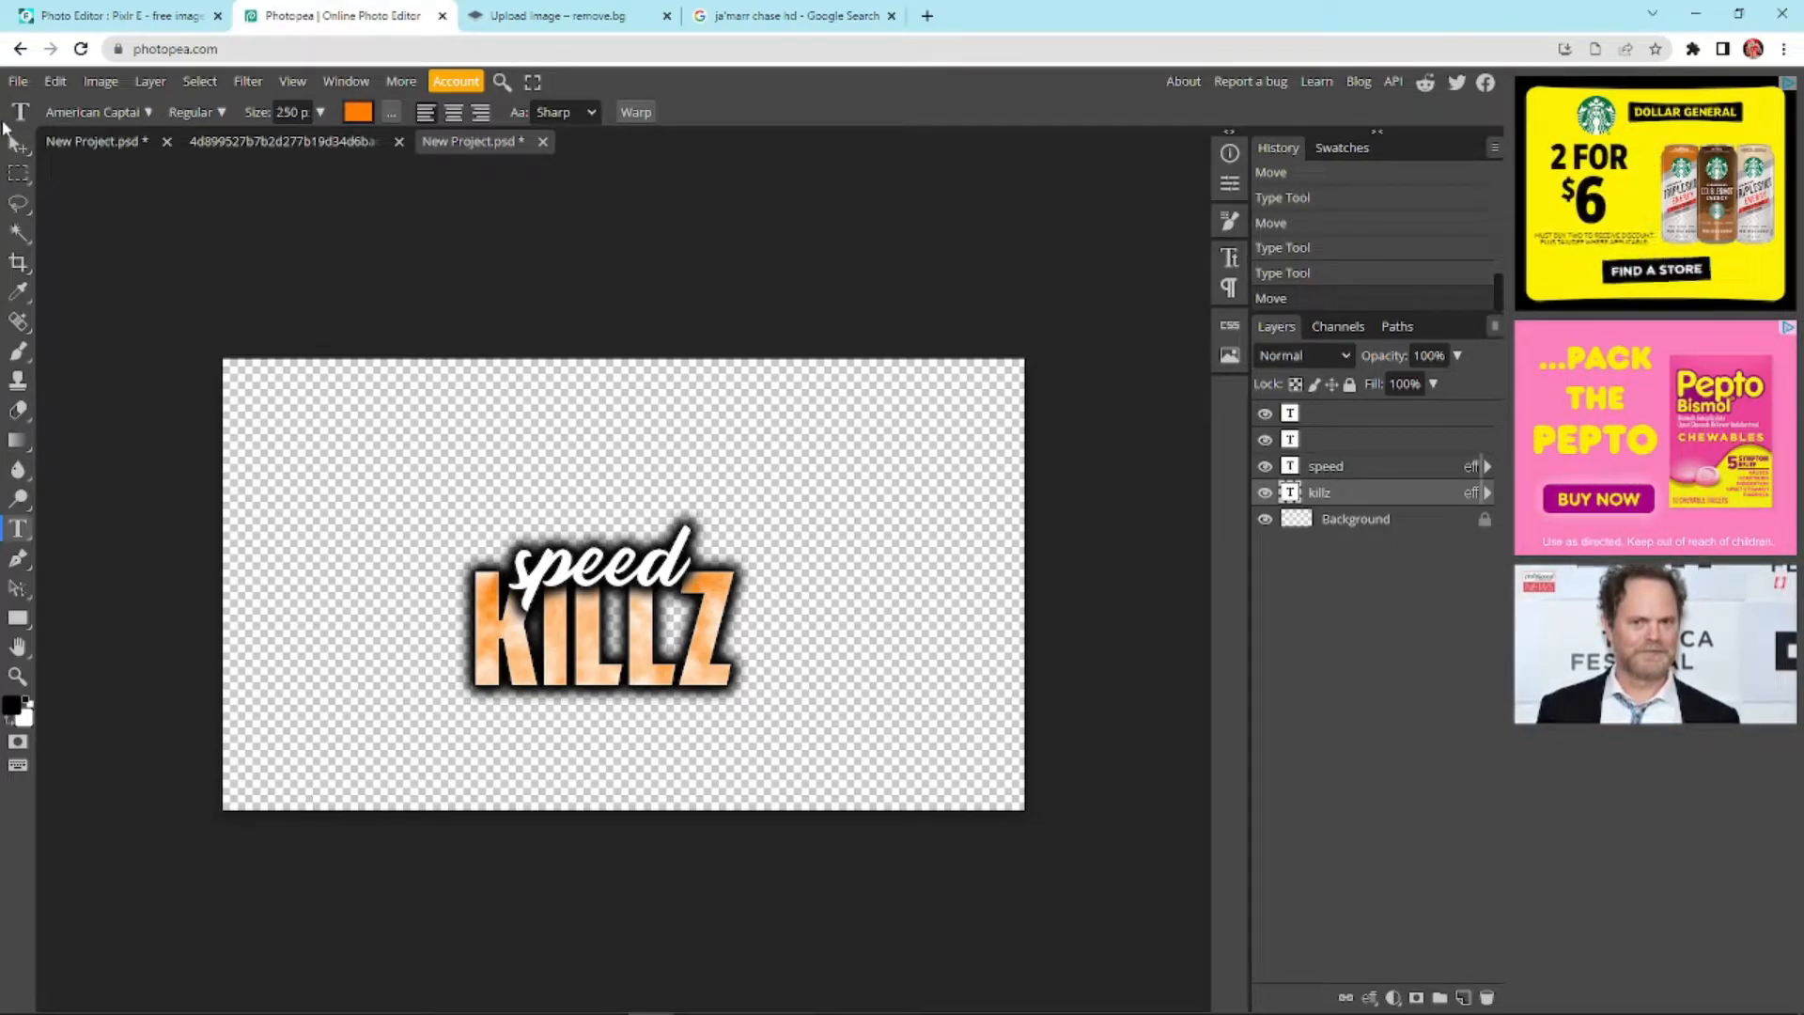
click(16, 144)
drag(439, 497, 792, 719)
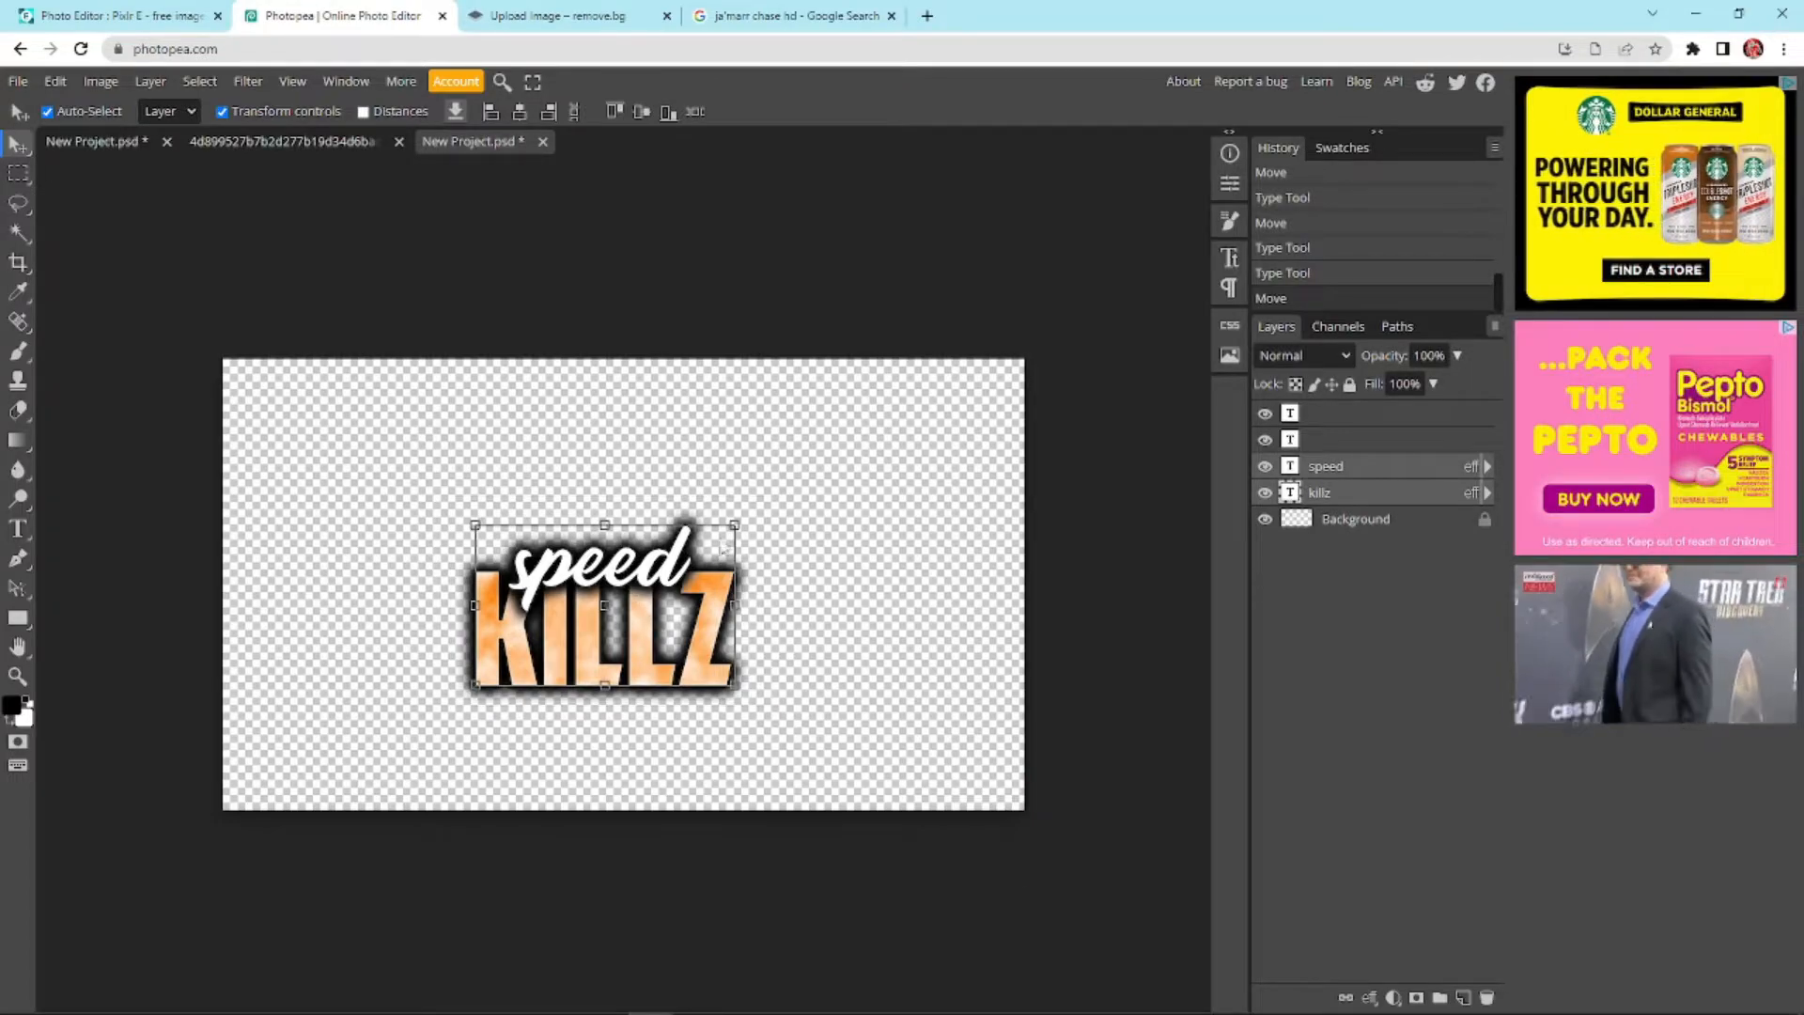
drag(736, 524, 664, 535)
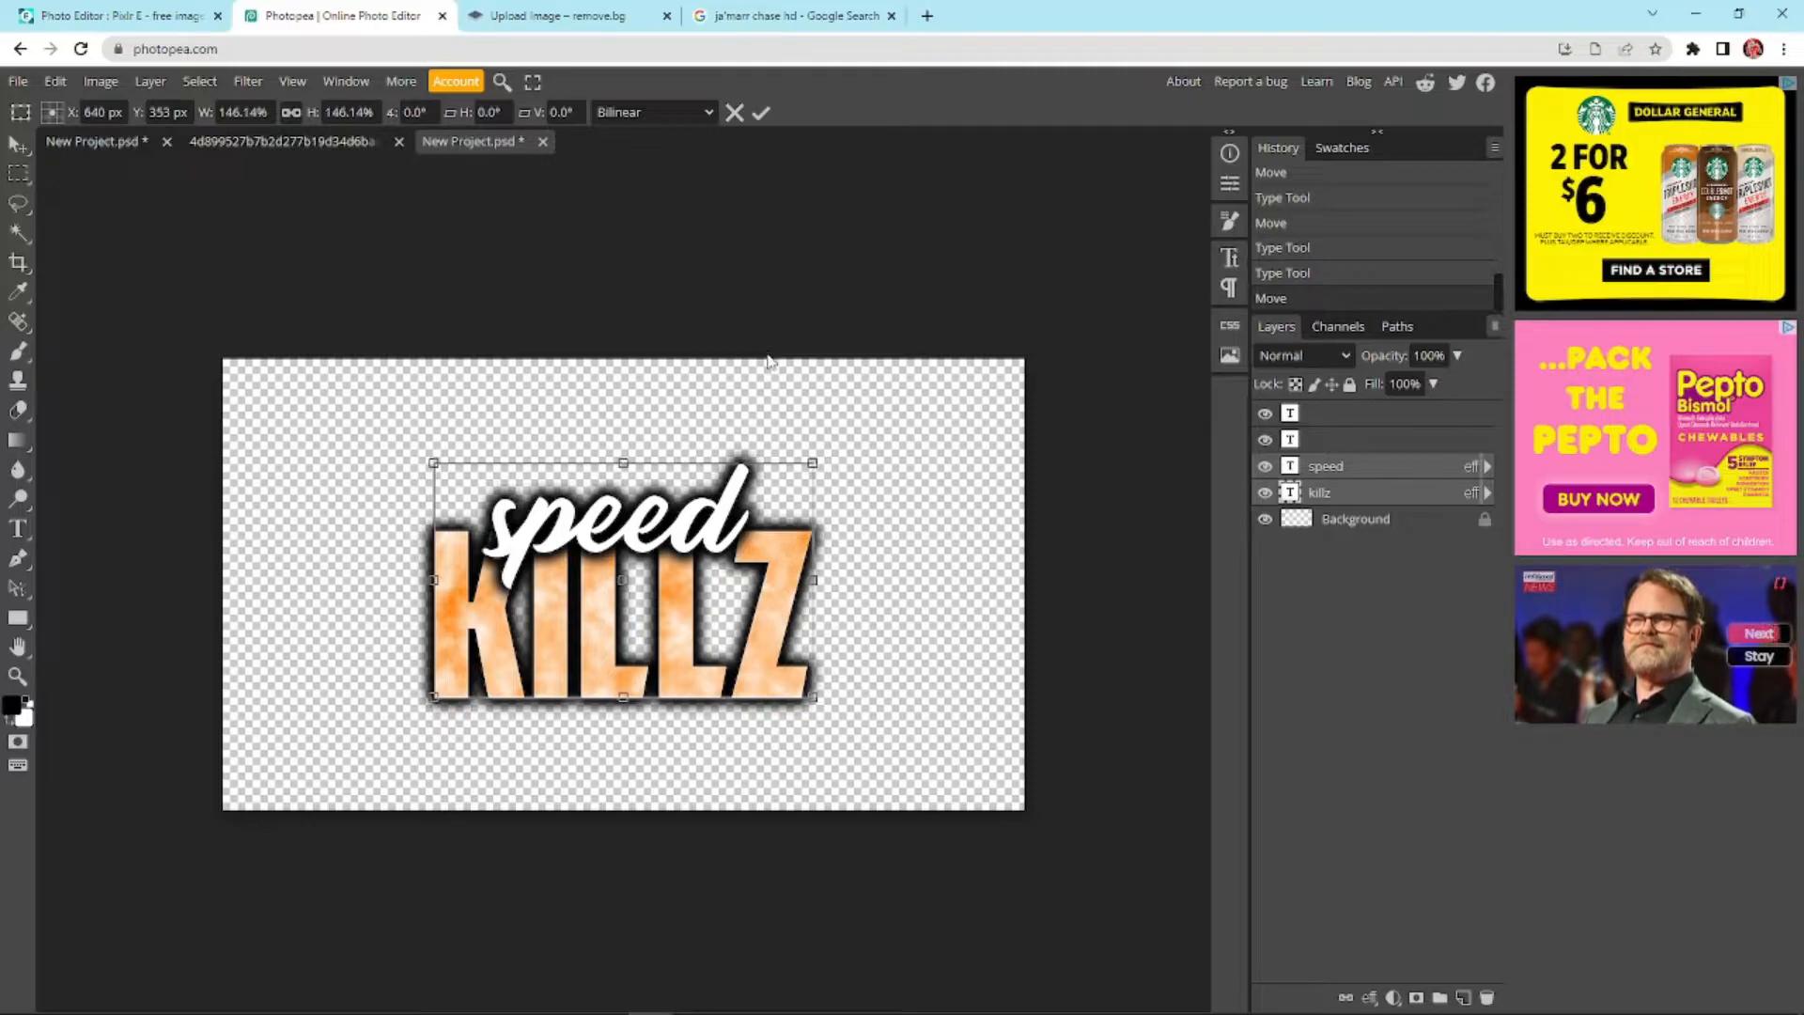
Export the design as a 1280 × 720 PNG at 100% quality with the file name "name"
click(17, 83)
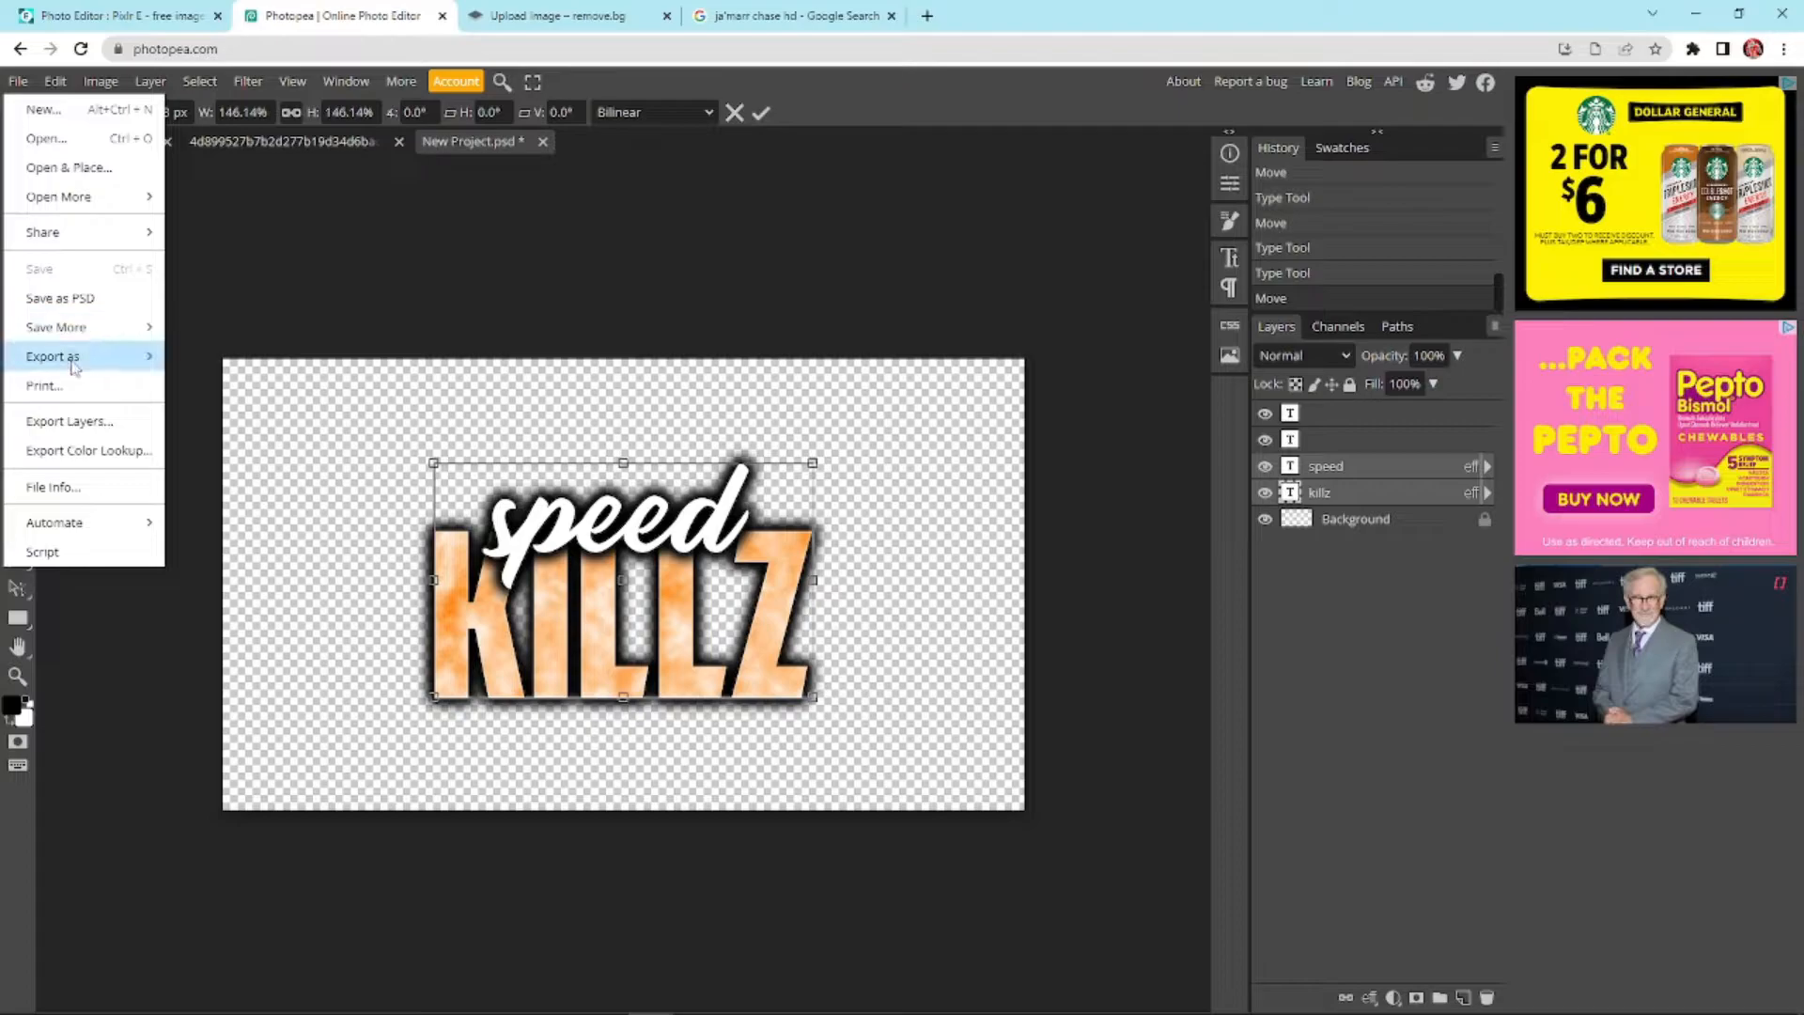
mouse_move(74, 368)
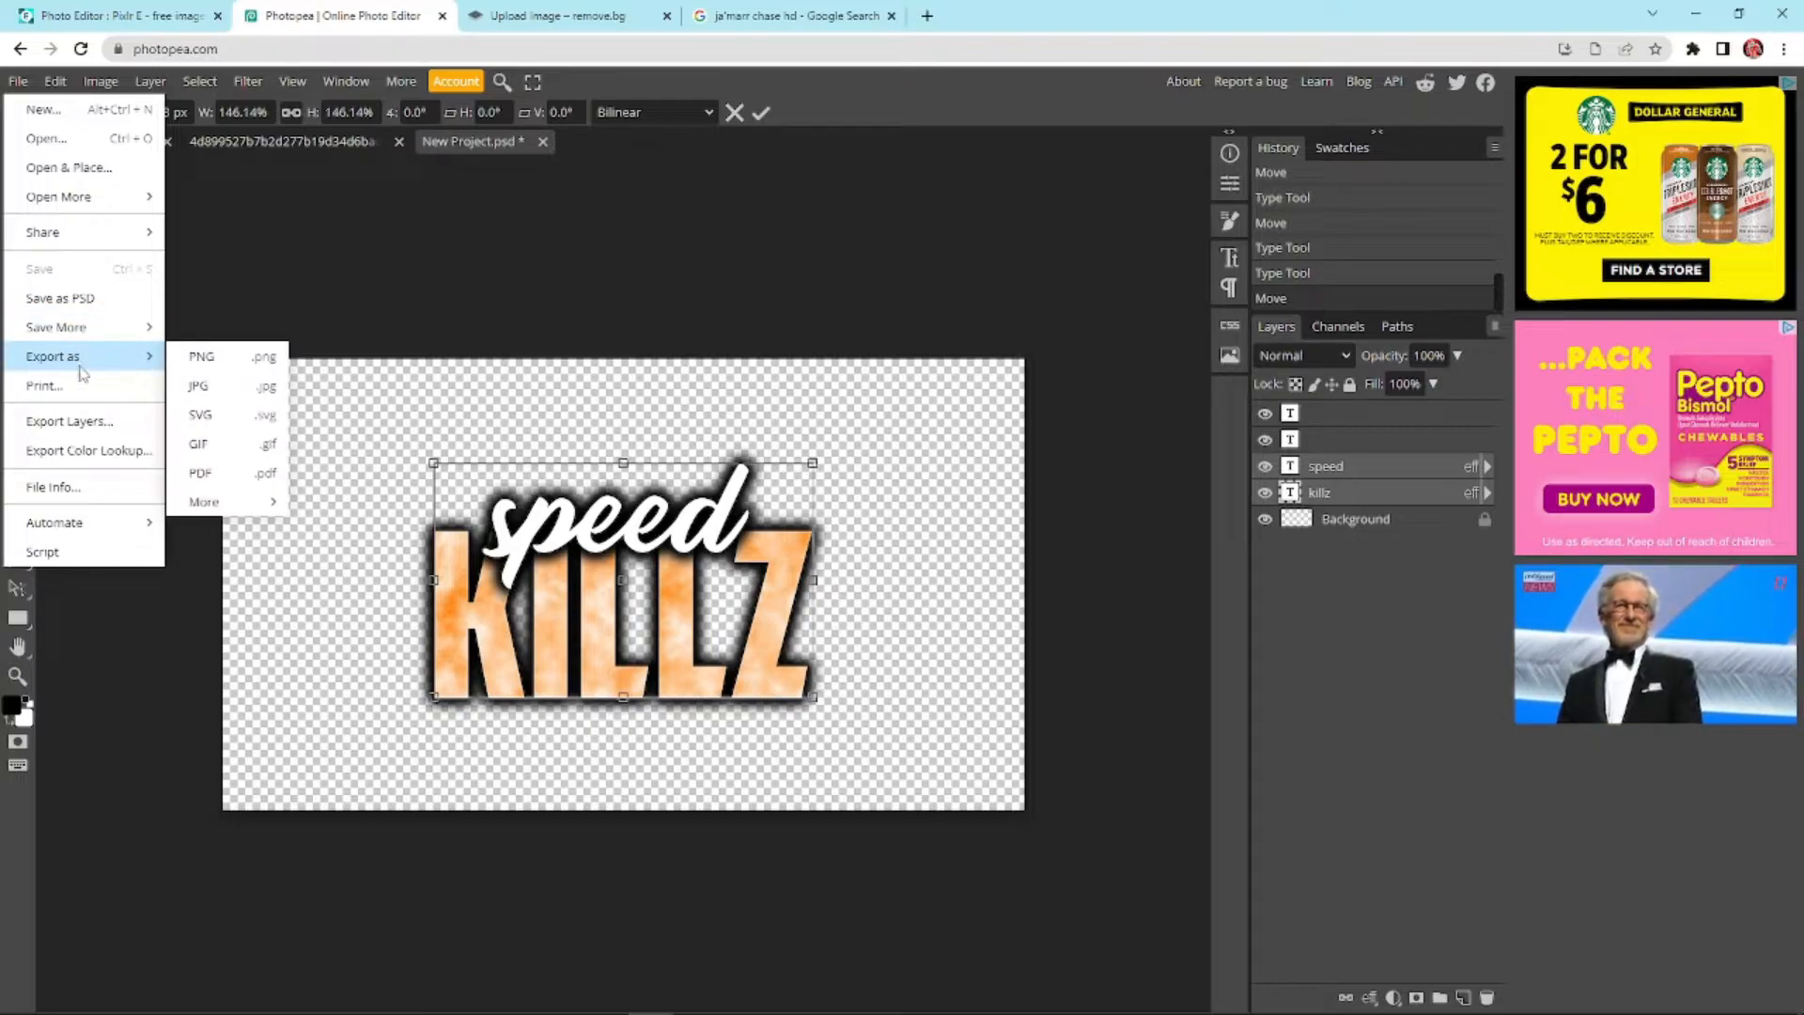
click(214, 366)
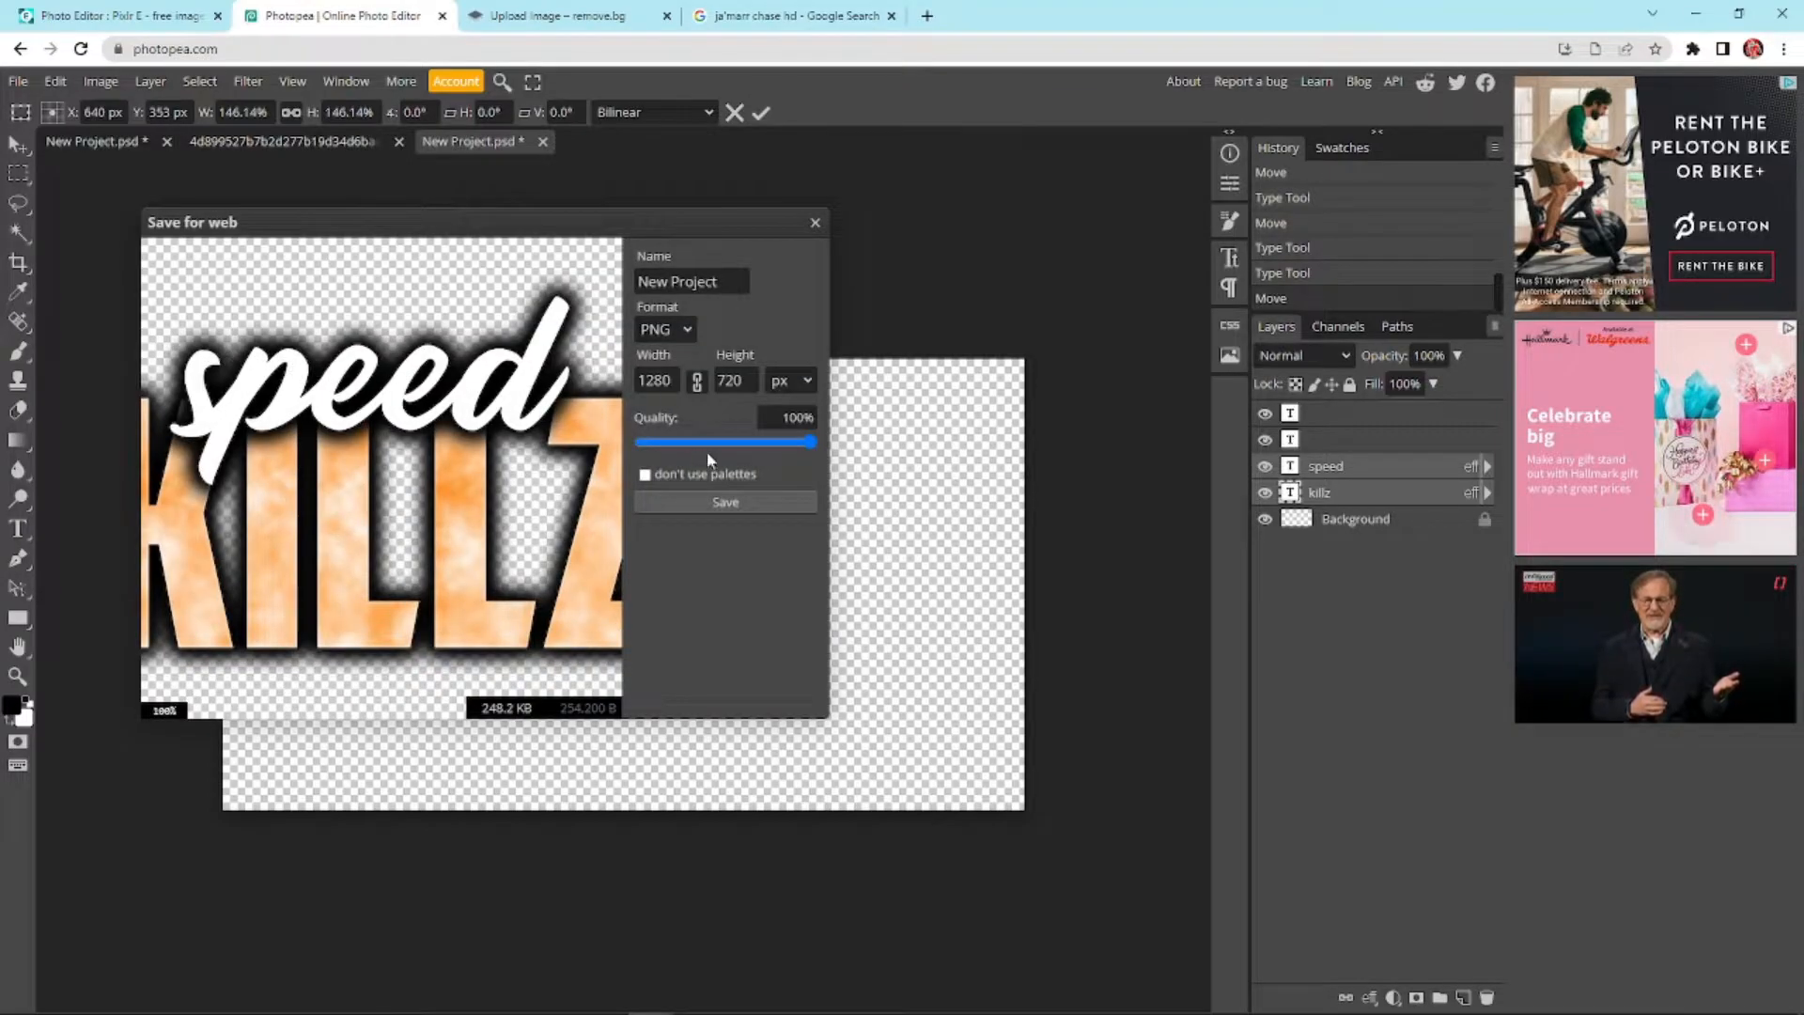
click(810, 444)
drag(810, 444, 836, 434)
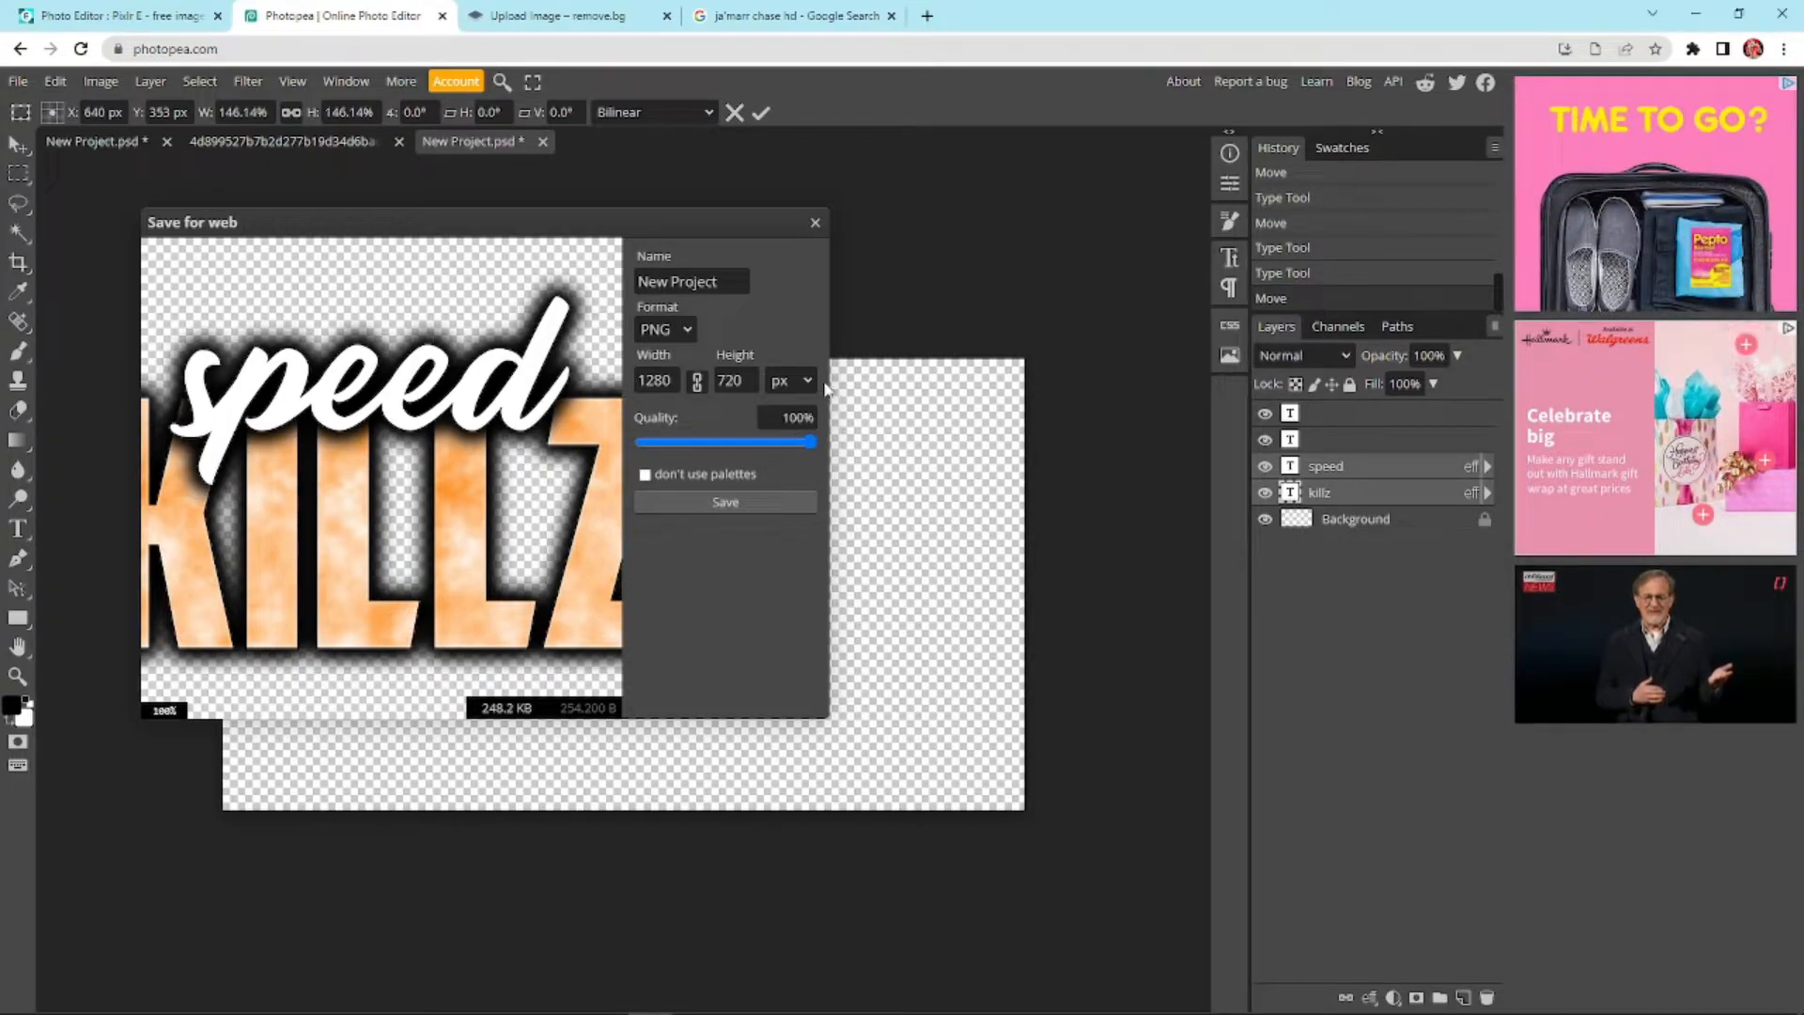
drag(743, 282, 619, 267)
key(BackSpace)
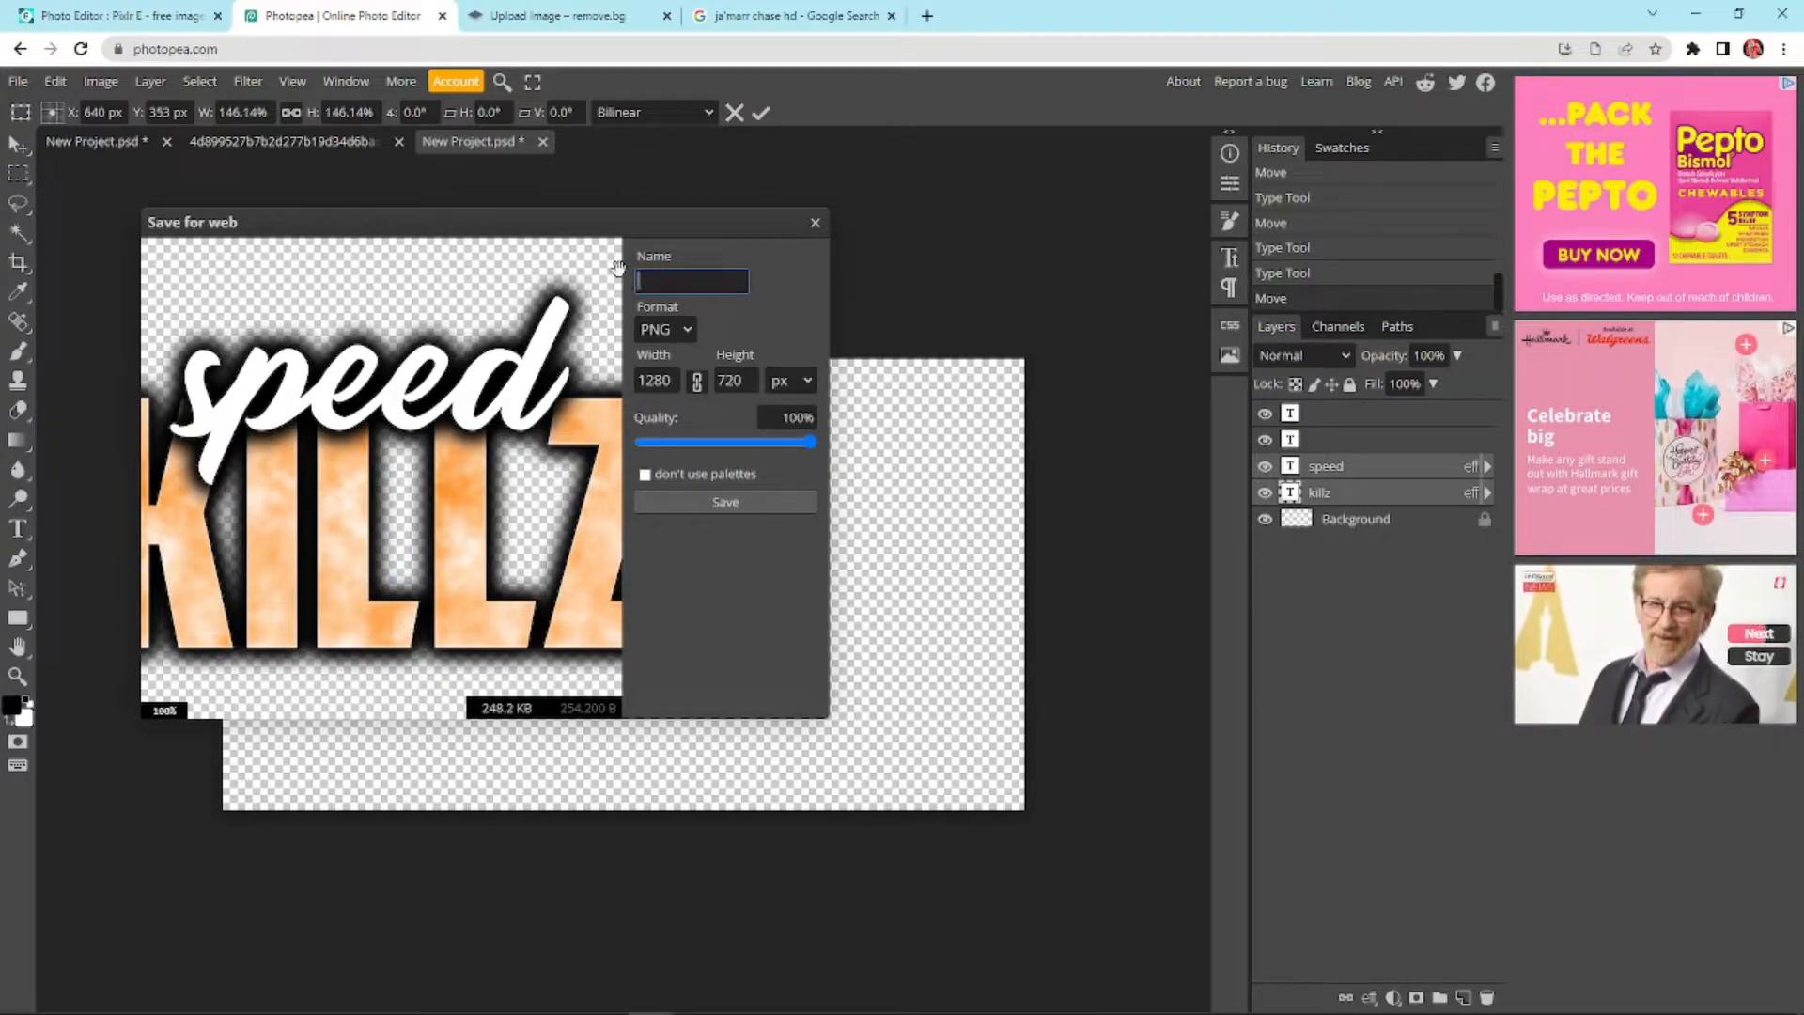
text(name)
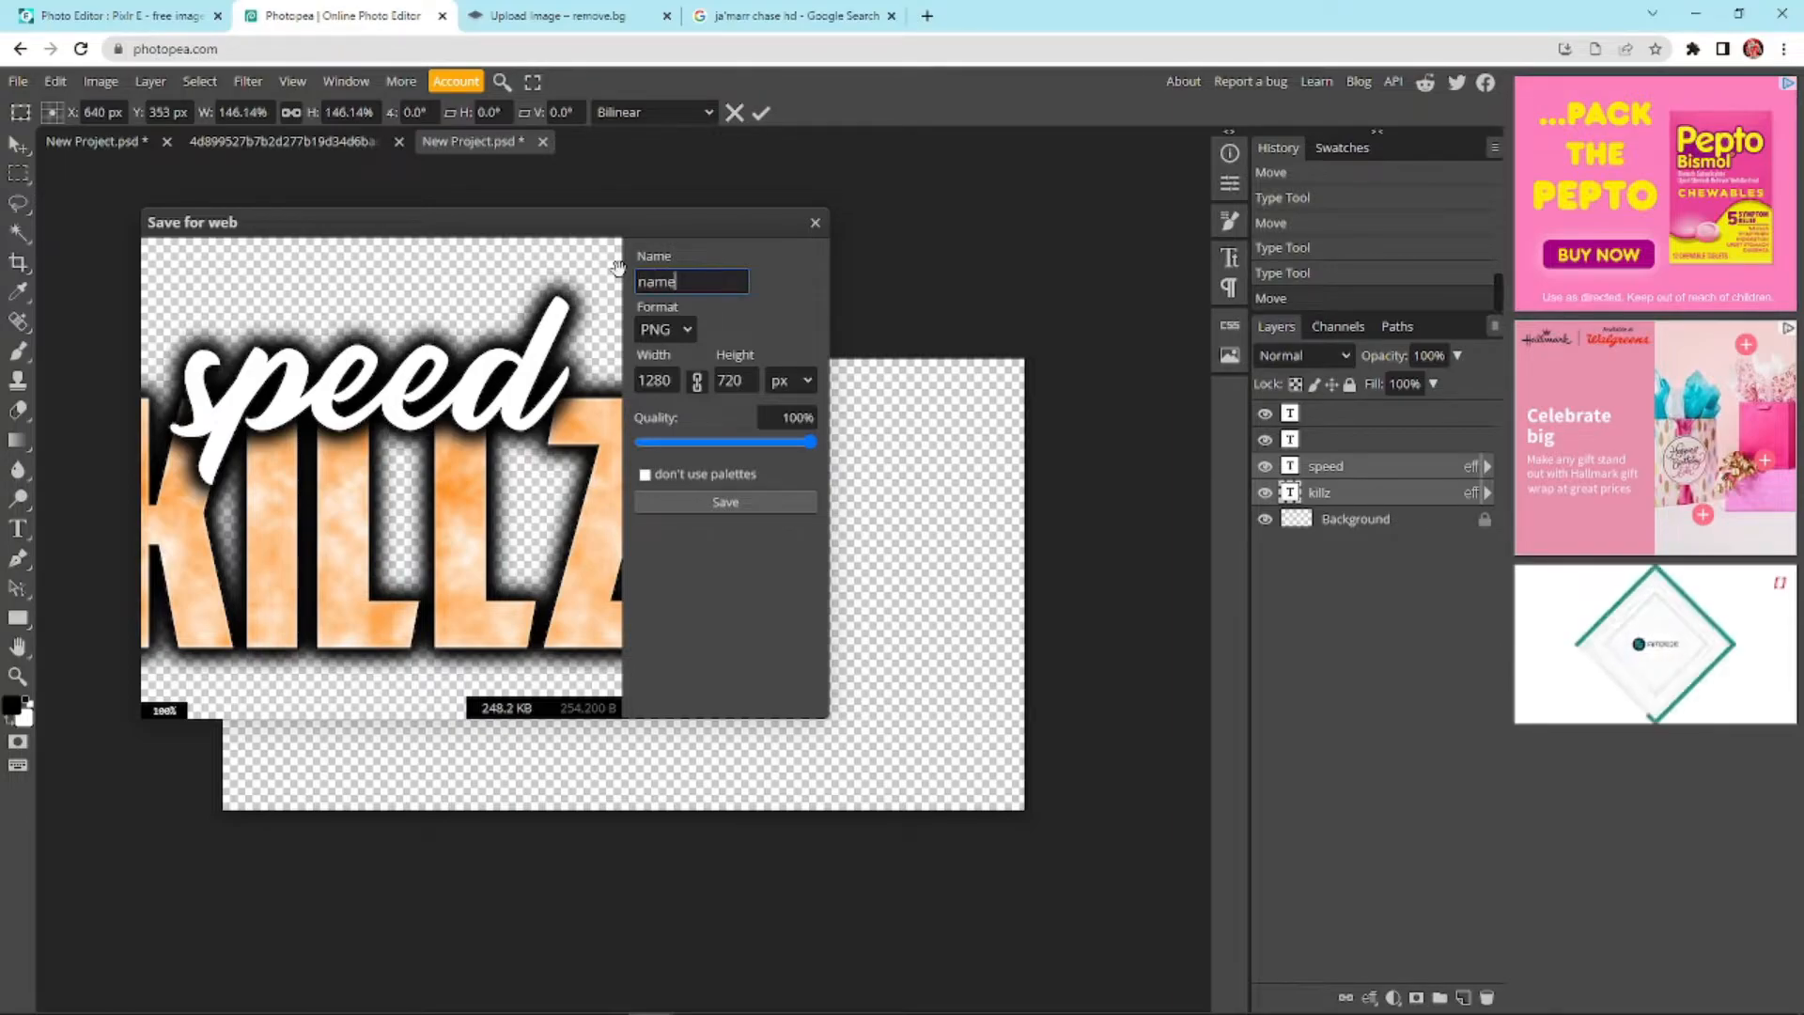
click(726, 503)
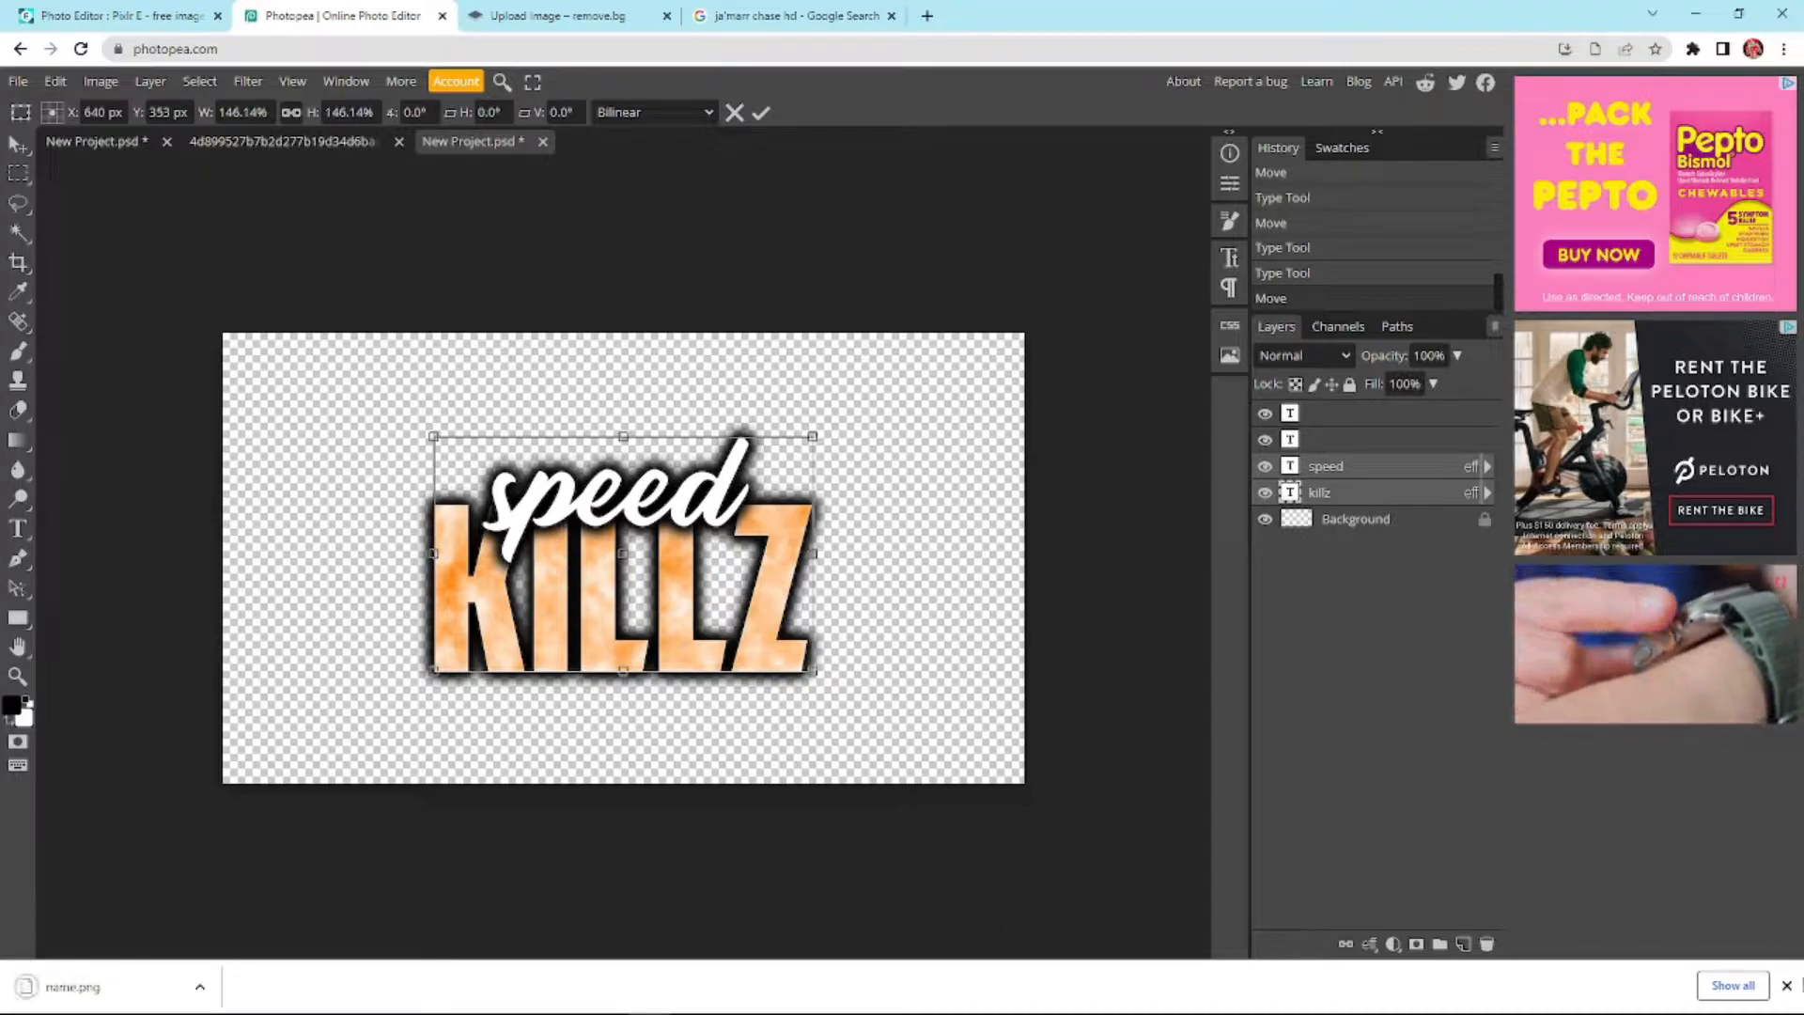
click(1786, 986)
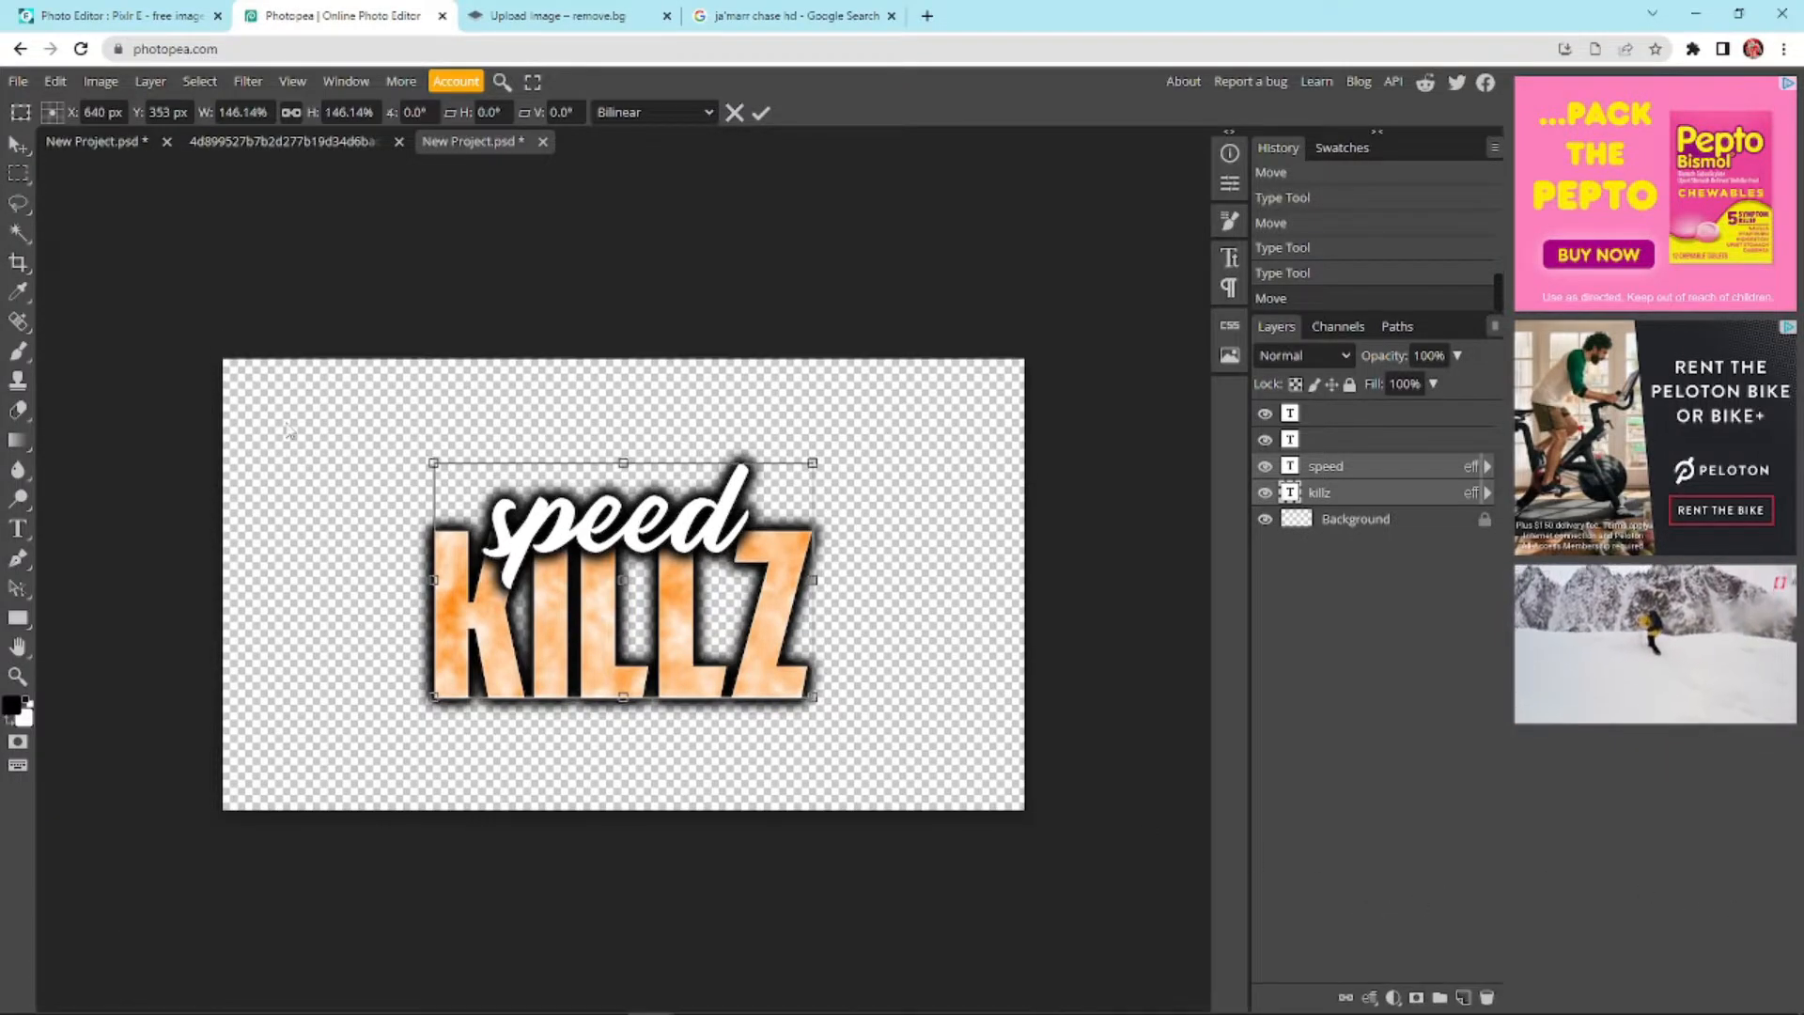
Close the Photopea page and switch to the Google Images results for "ja'marr chase hd"
click(442, 16)
click(1014, 156)
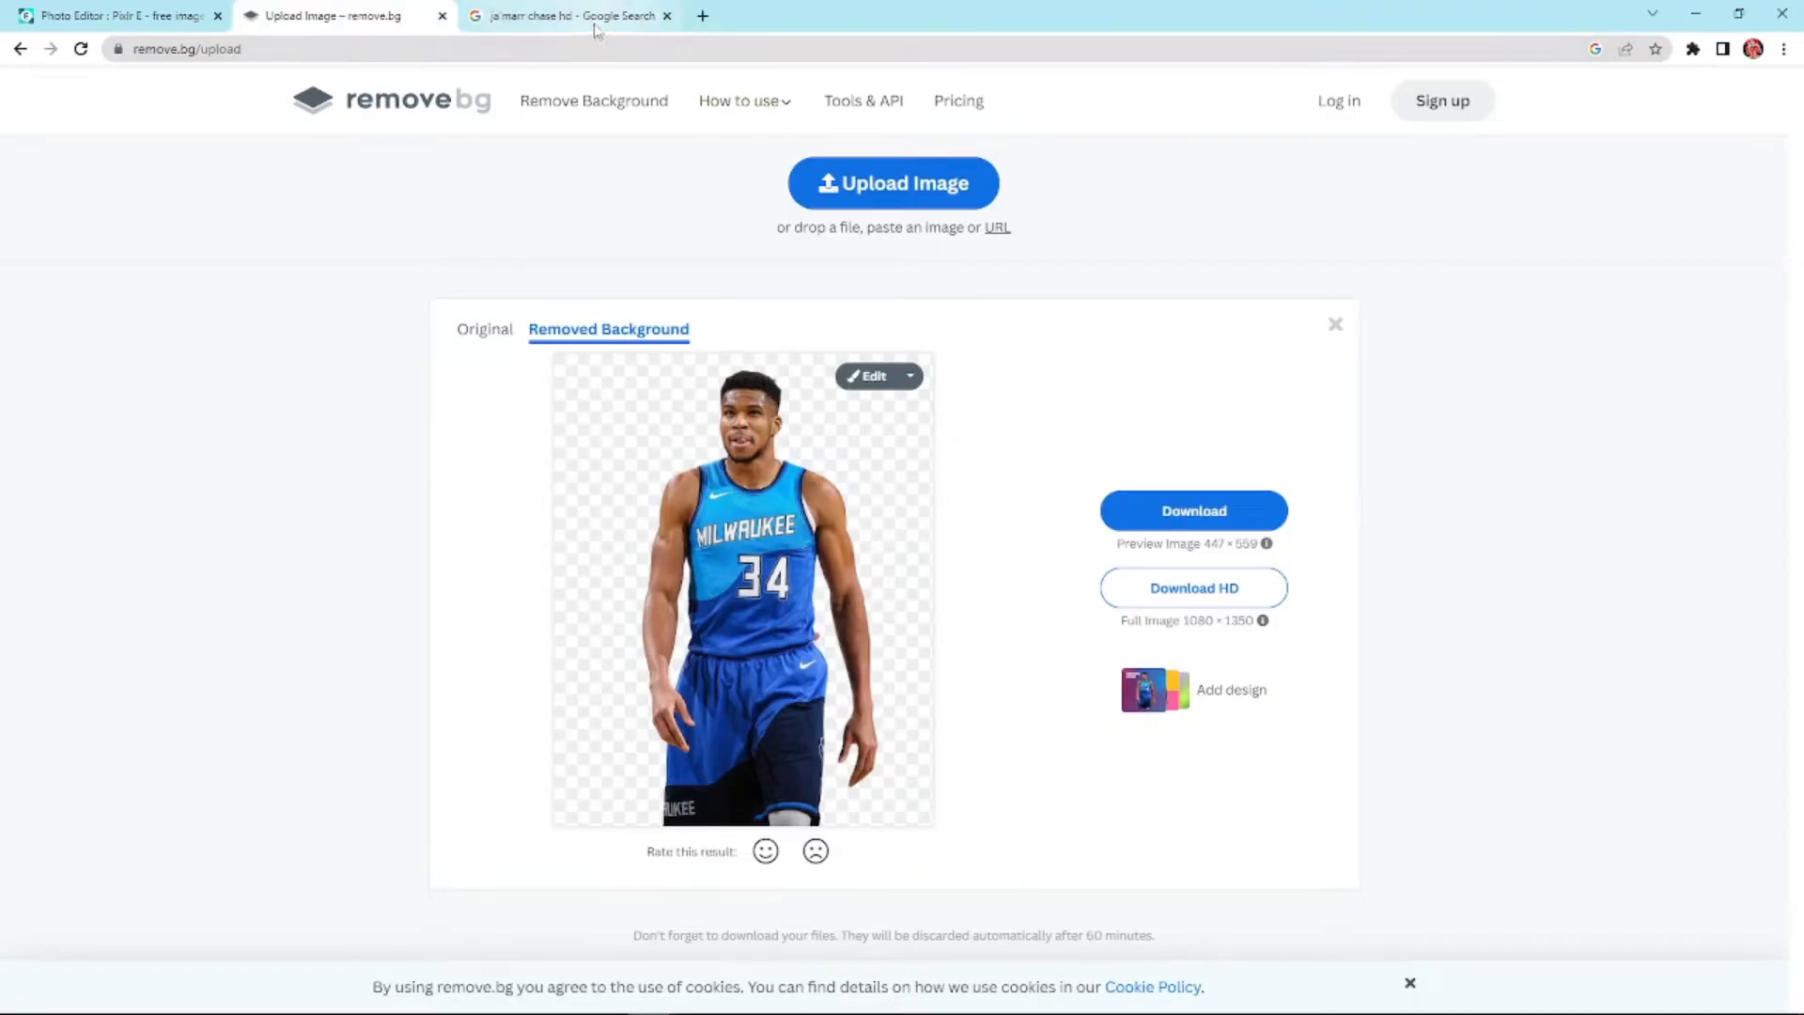
click(594, 27)
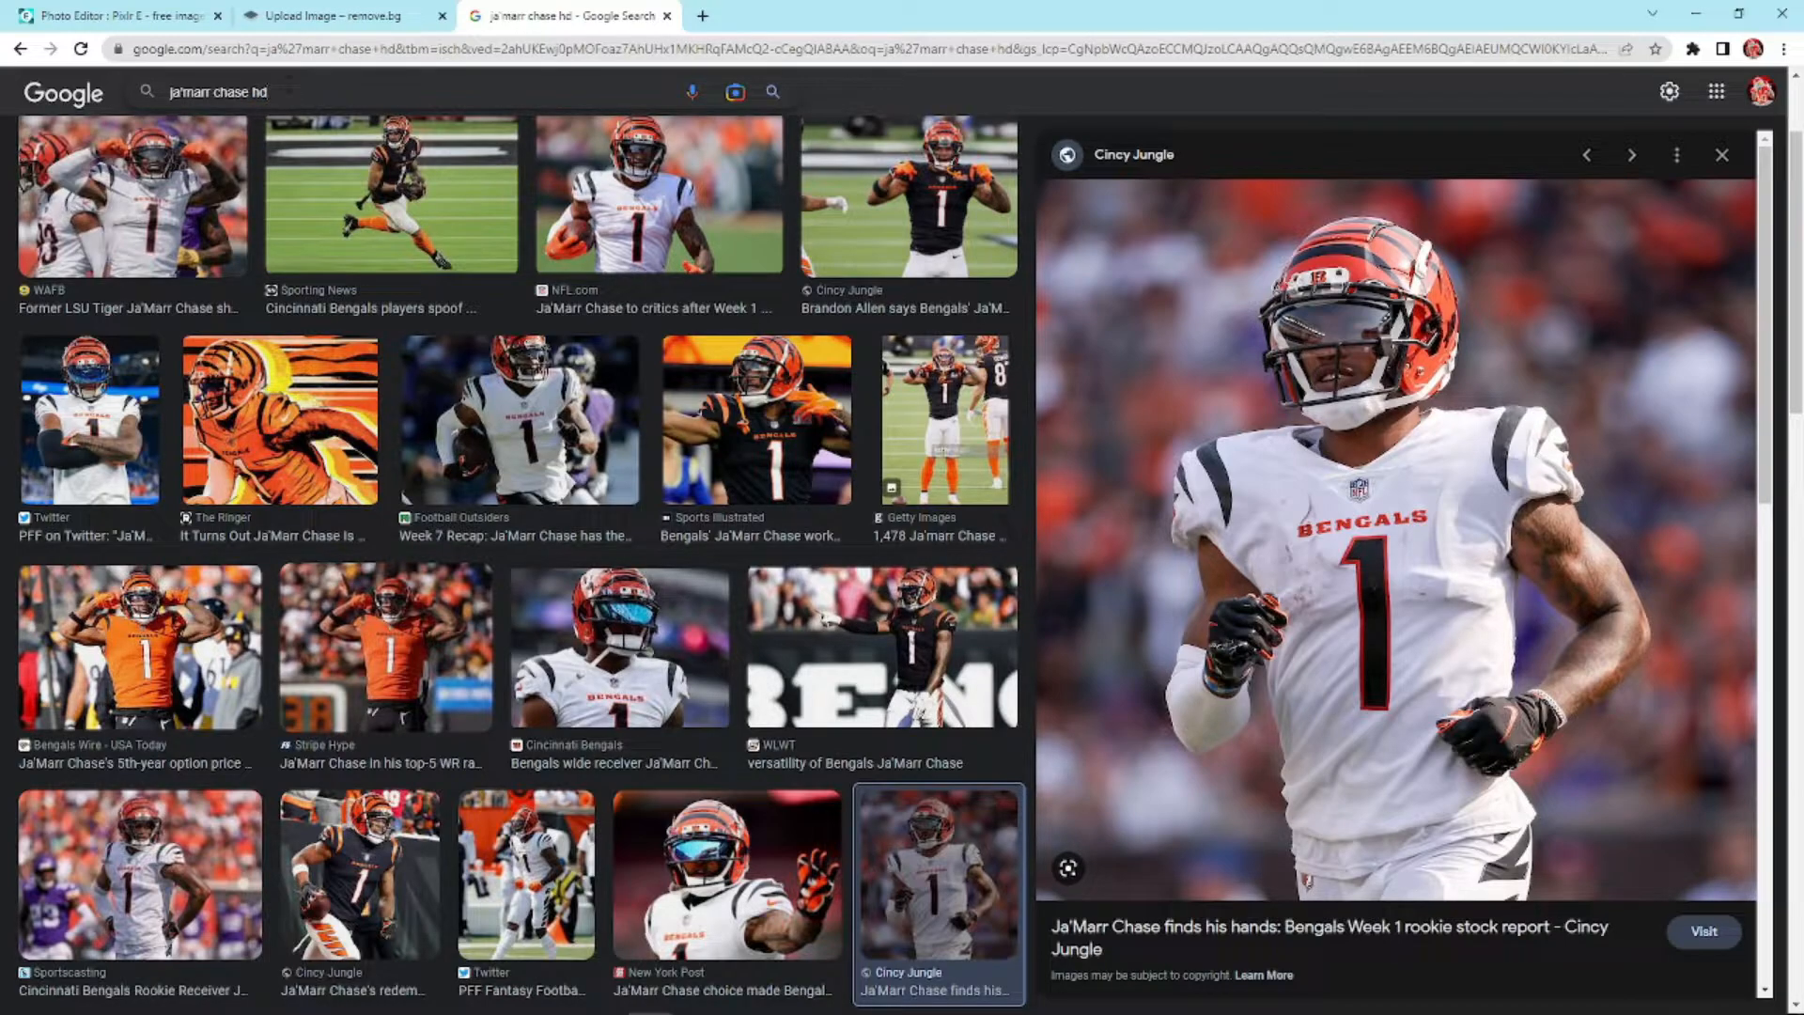
Save the previewed Cincy Jungle photo of Ja'Marr Chase in the white Bengals jersey as "chase"
click(288, 85)
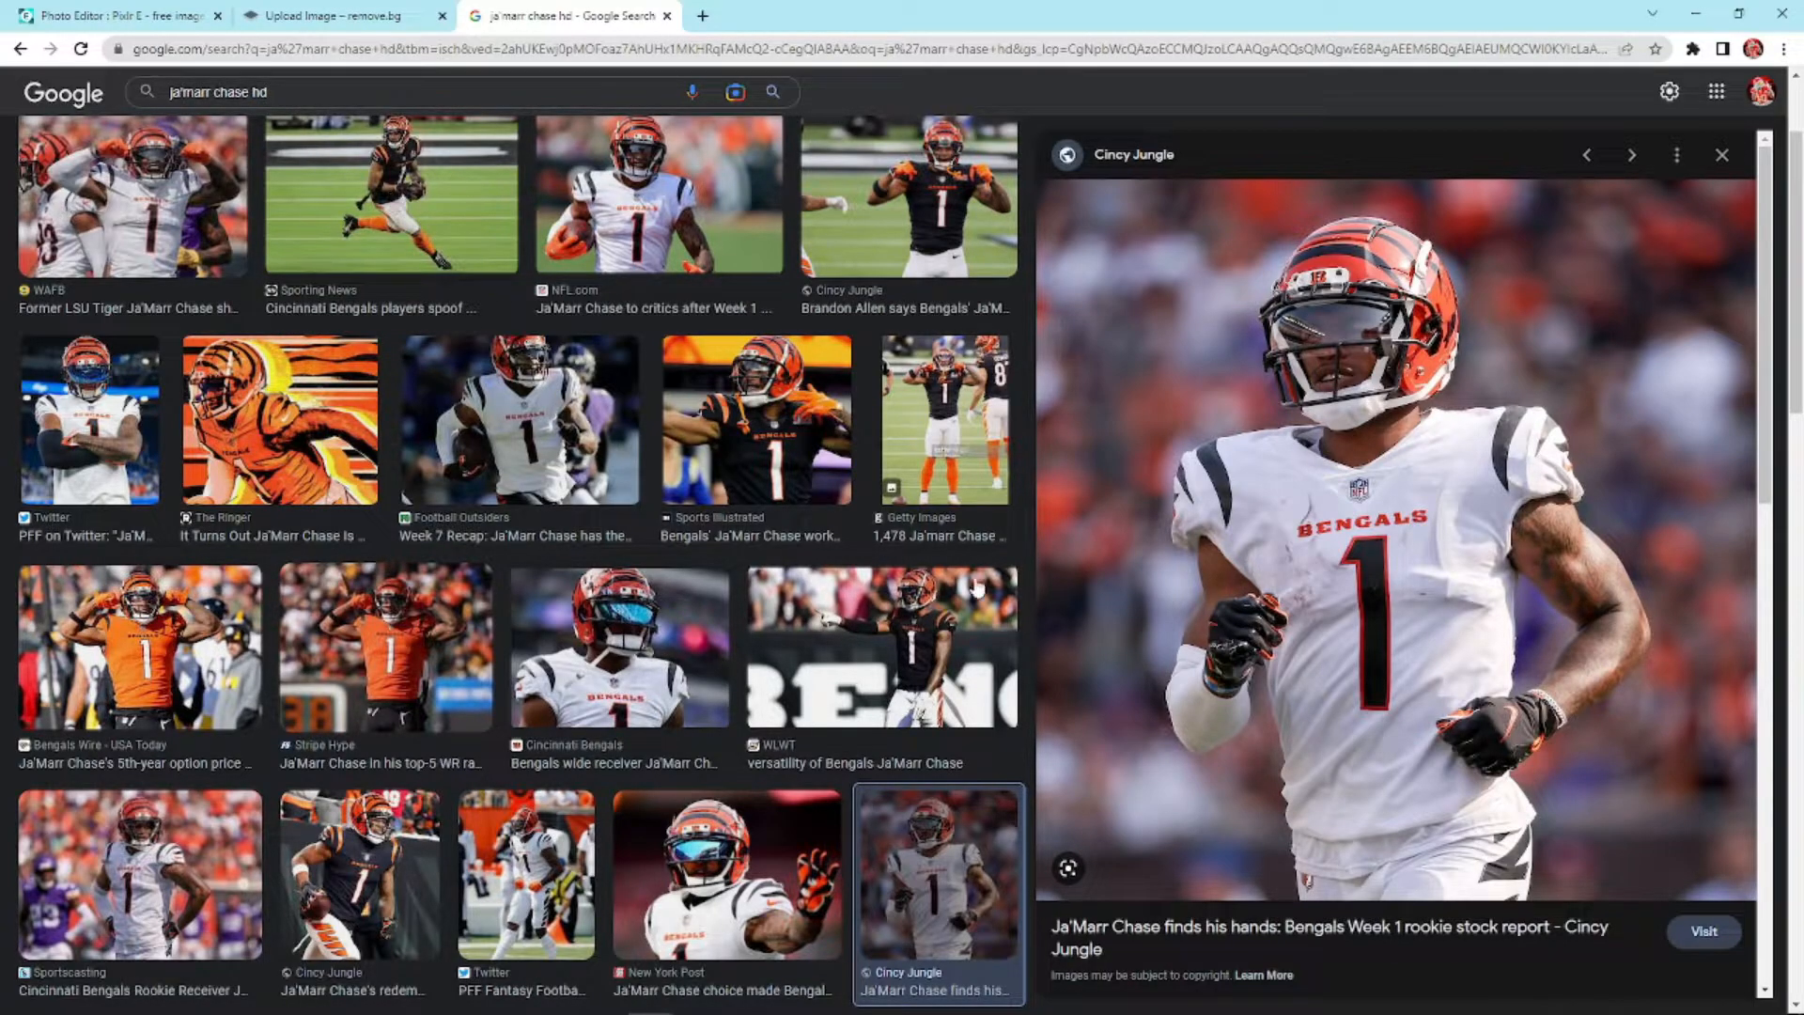
scroll(806, 723, up, 2)
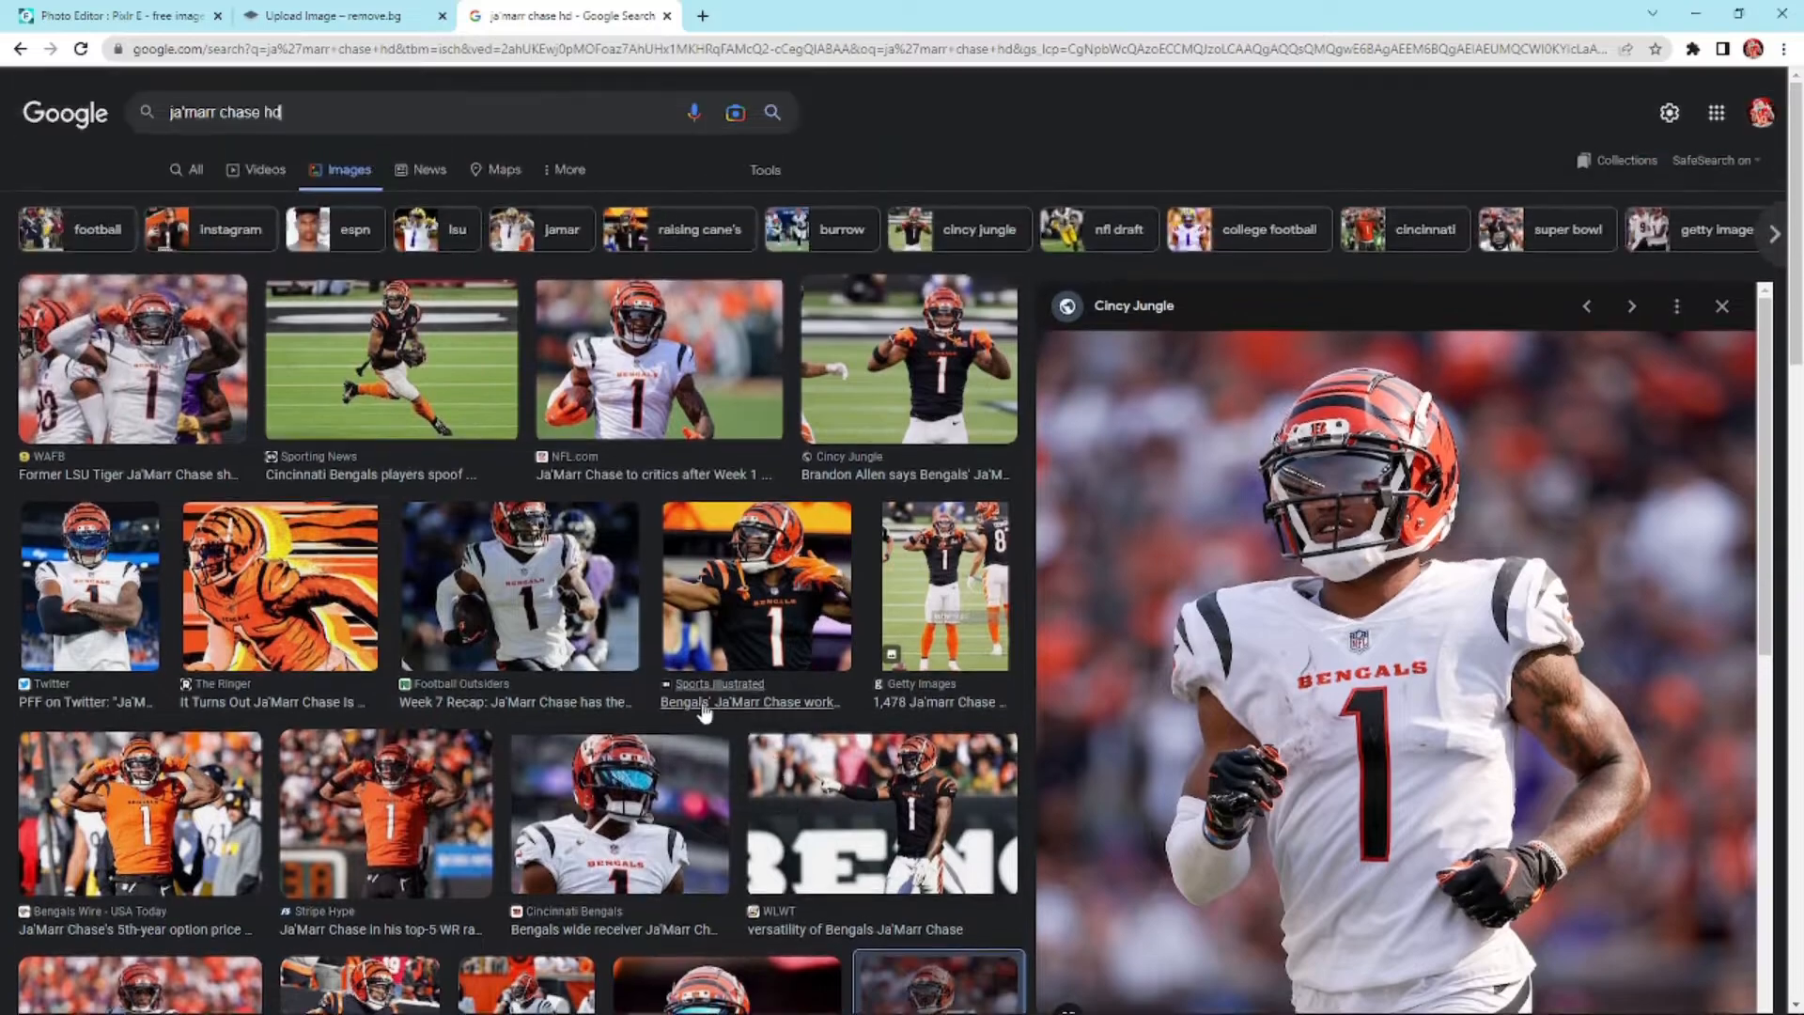
scroll(521, 385, down, 2)
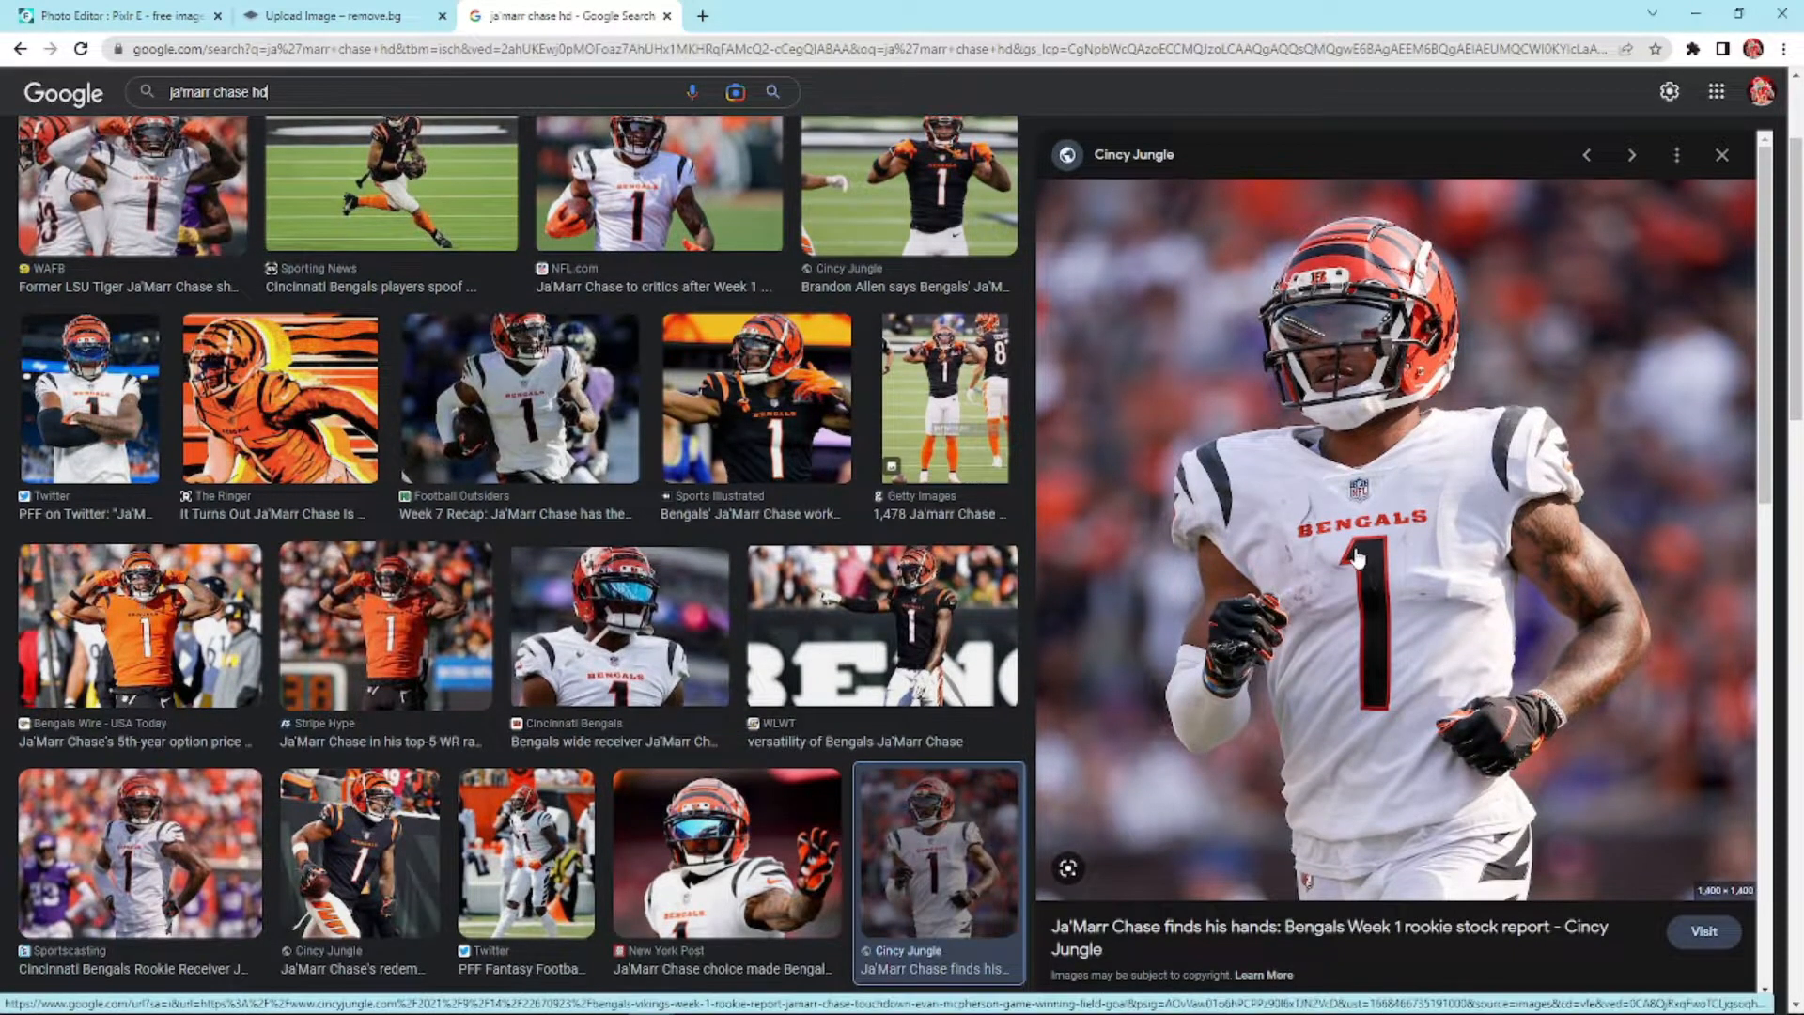
right_click(1301, 558)
click(1383, 754)
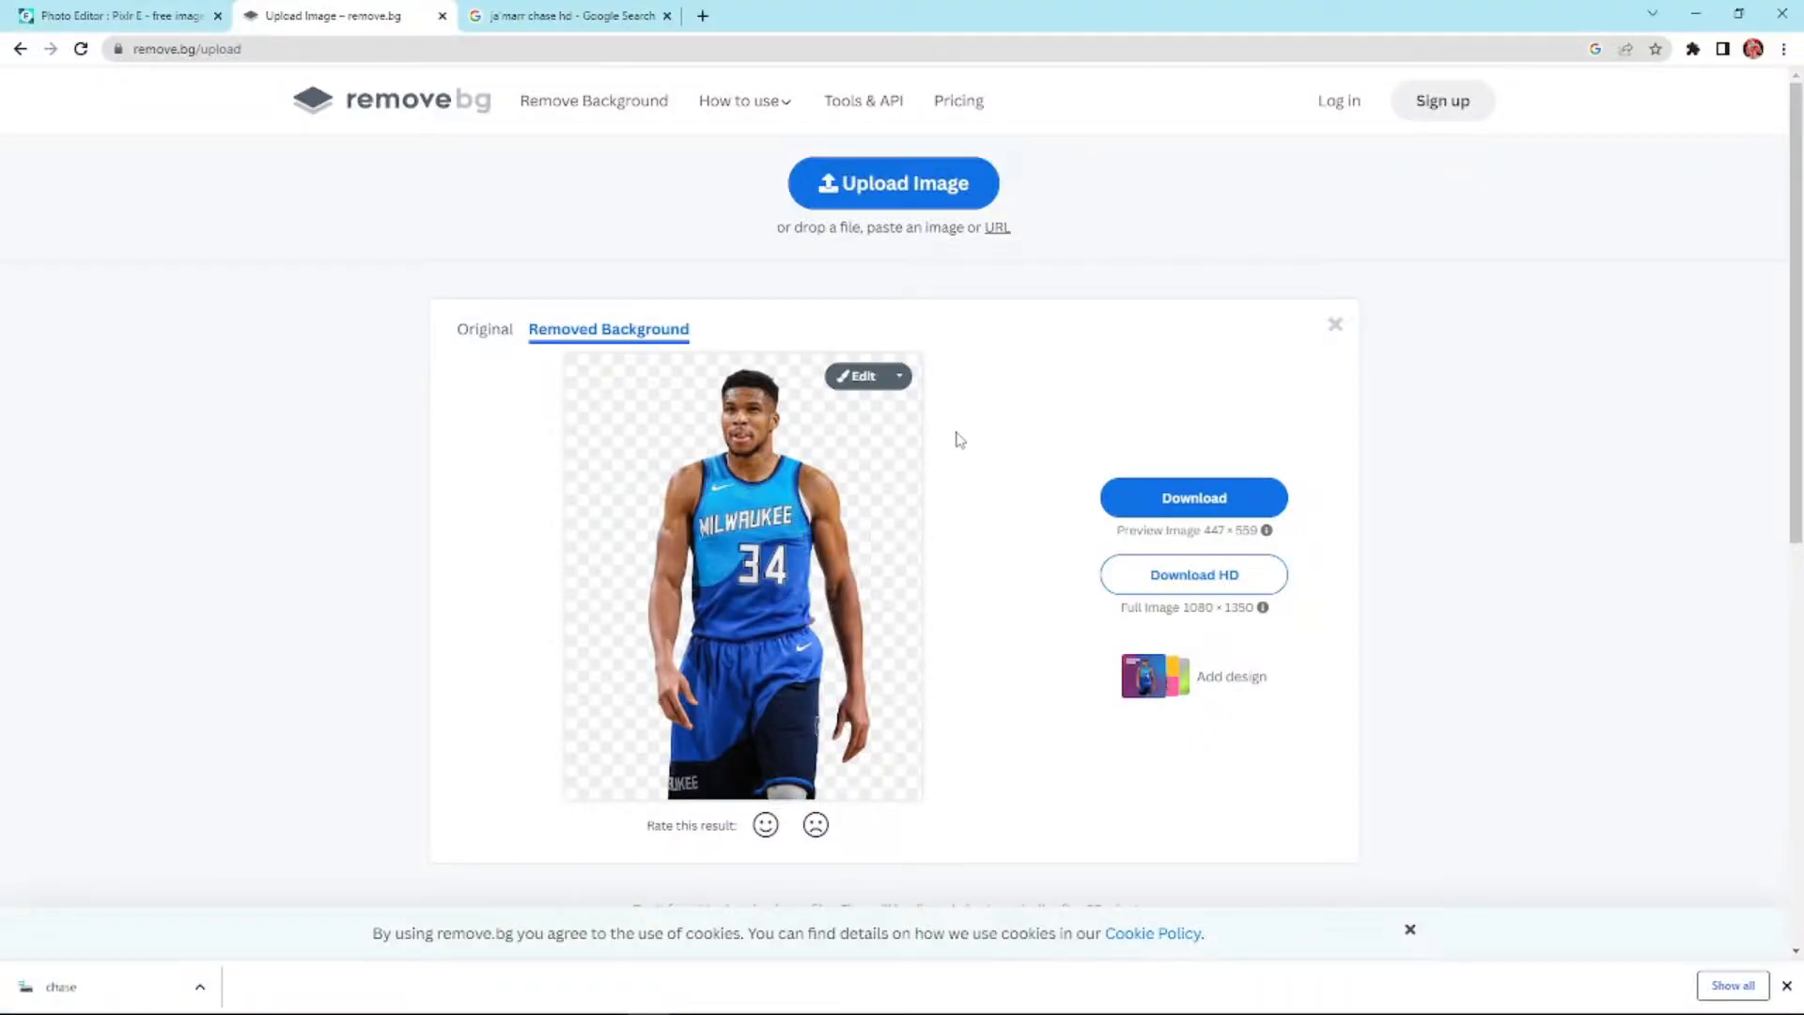
click(601, 21)
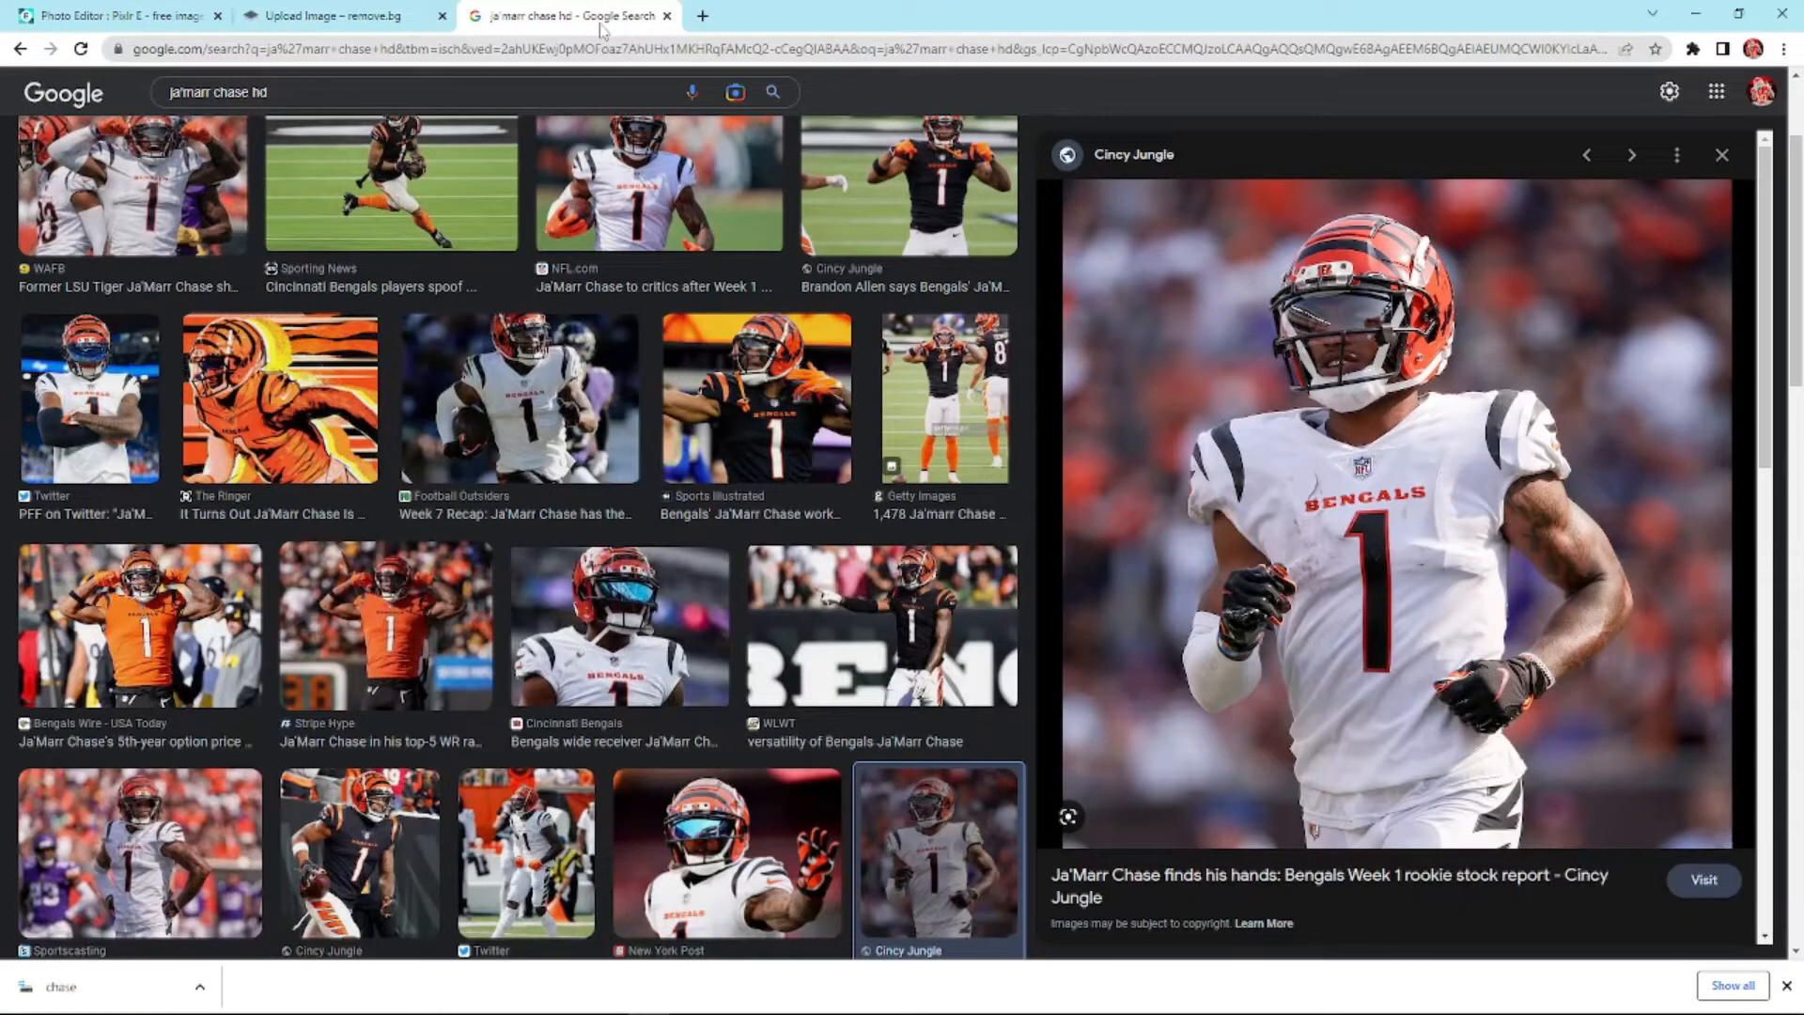
click(381, 15)
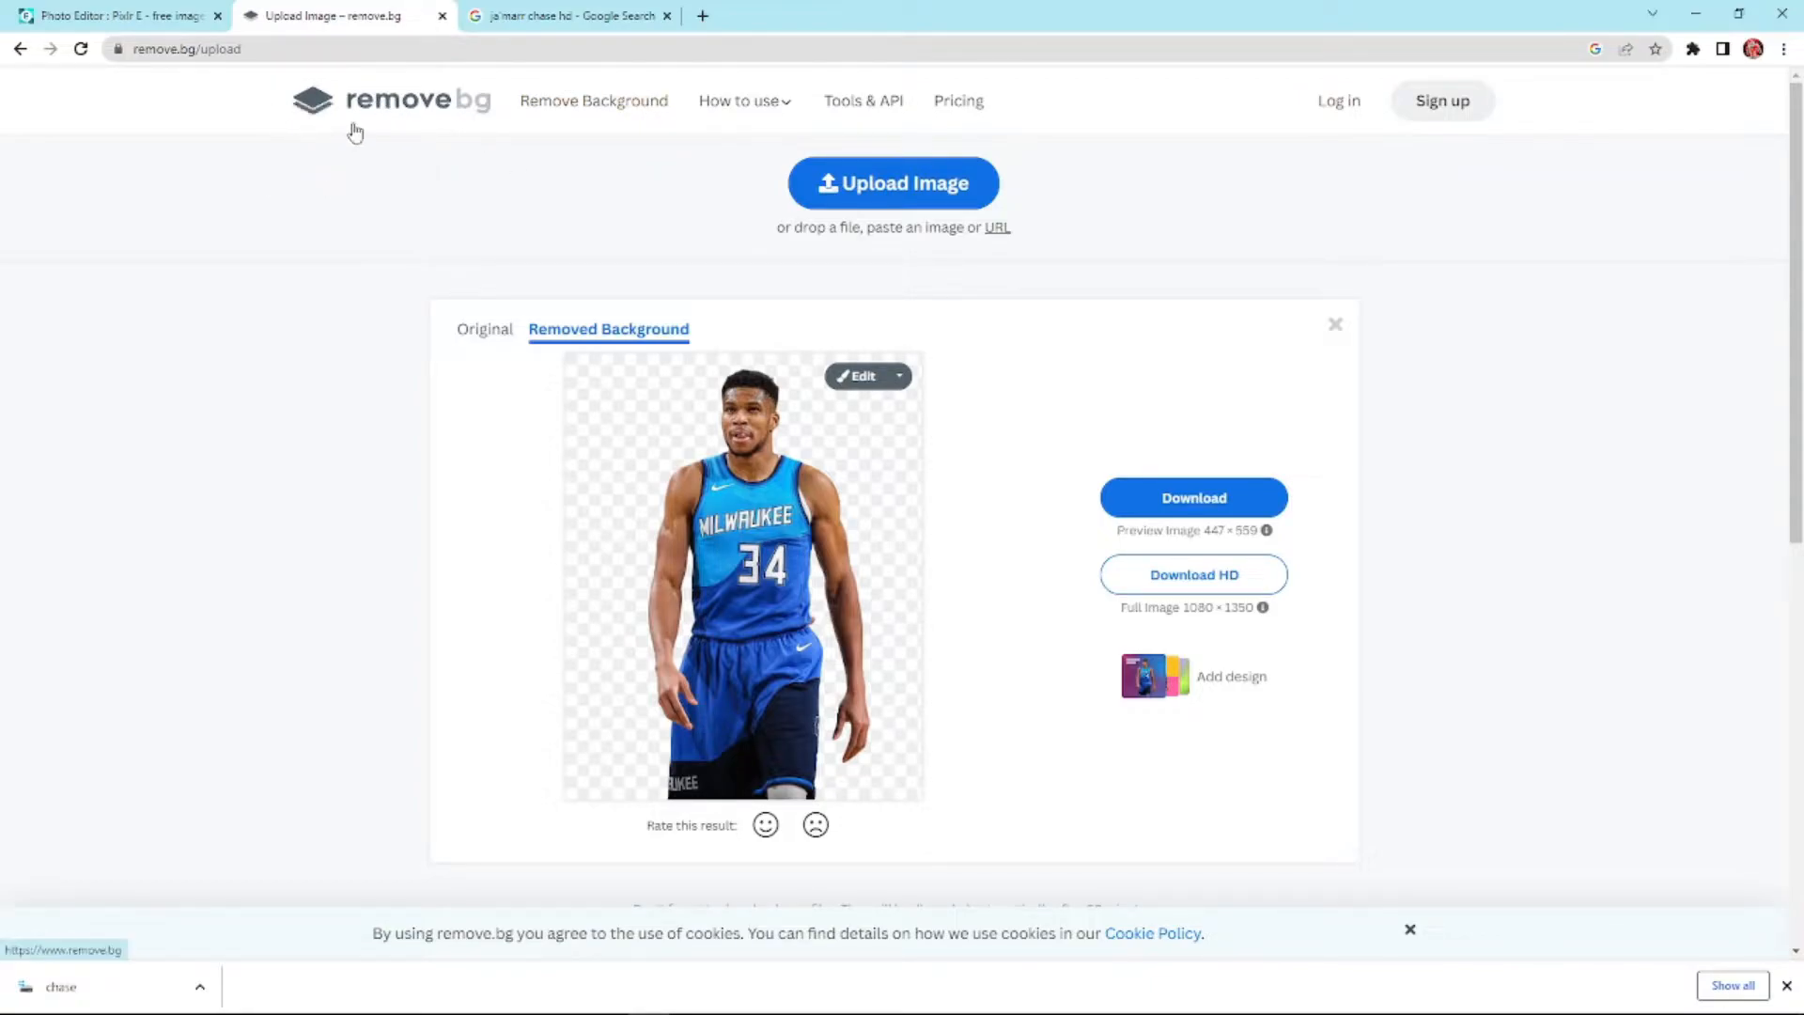
click(871, 201)
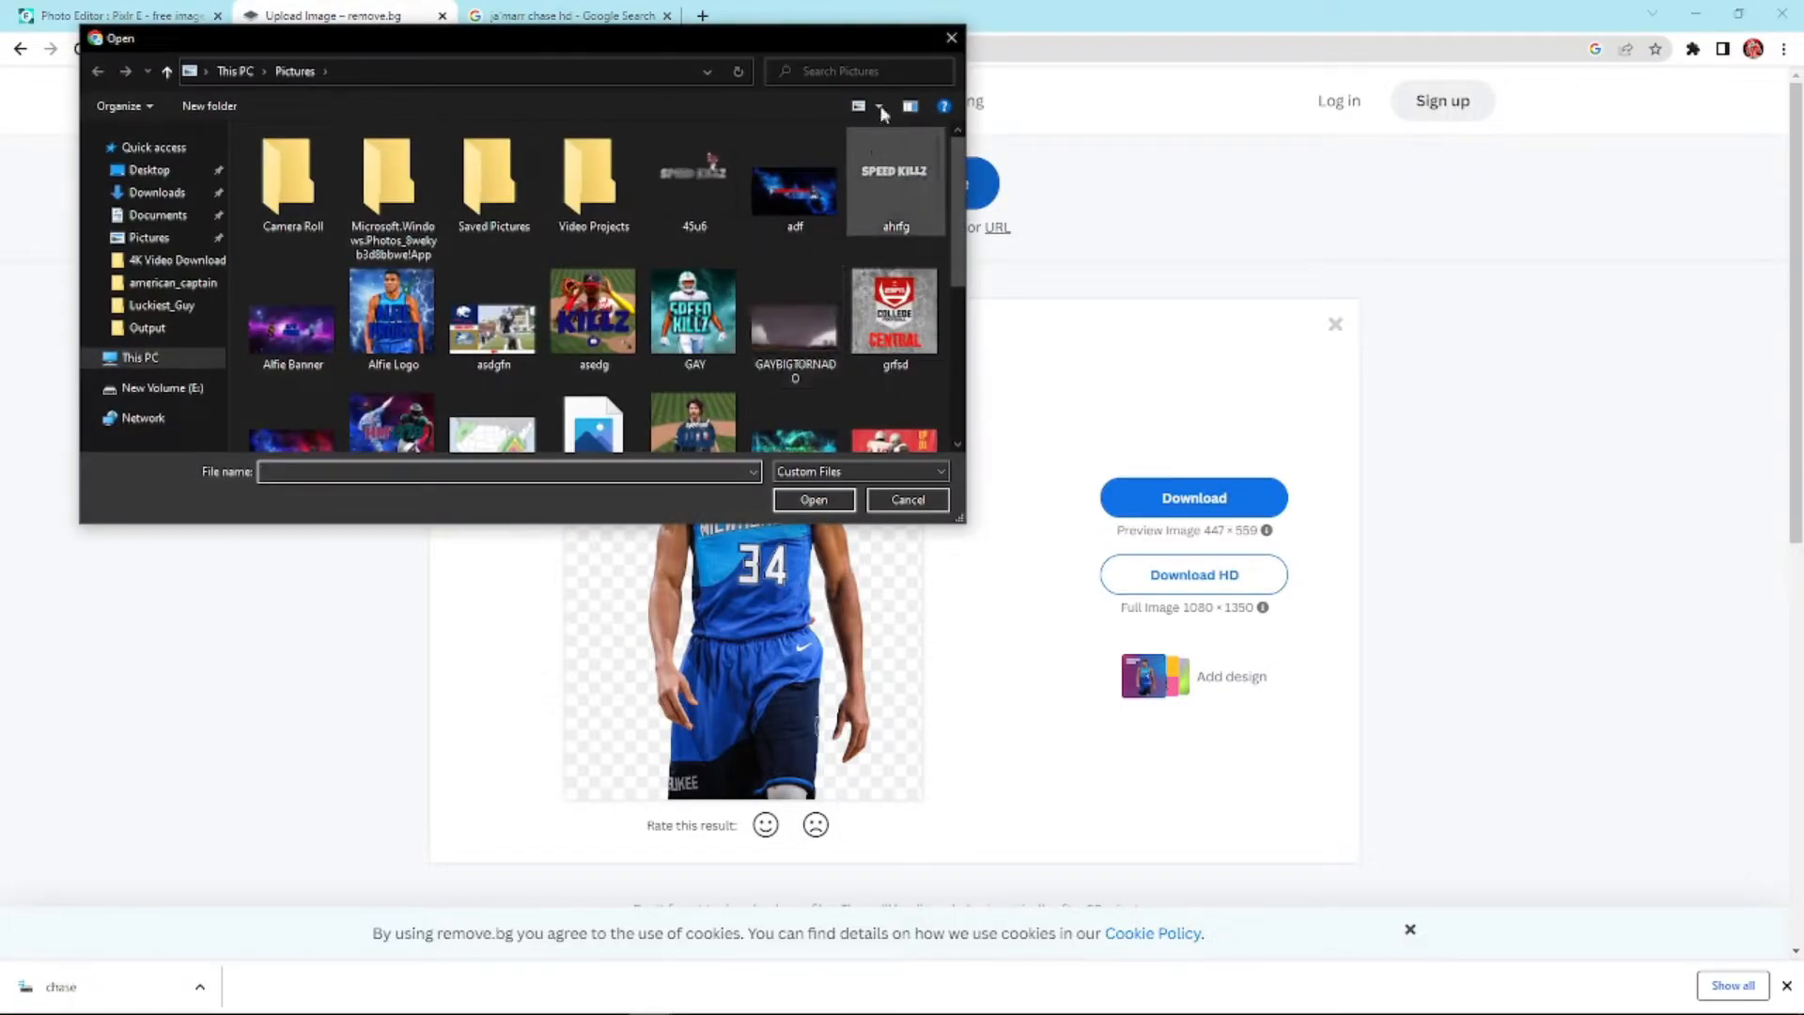
click(950, 37)
Abandon the file selection, search the web for "remove bg" and open the remove.bg home page
click(222, 54)
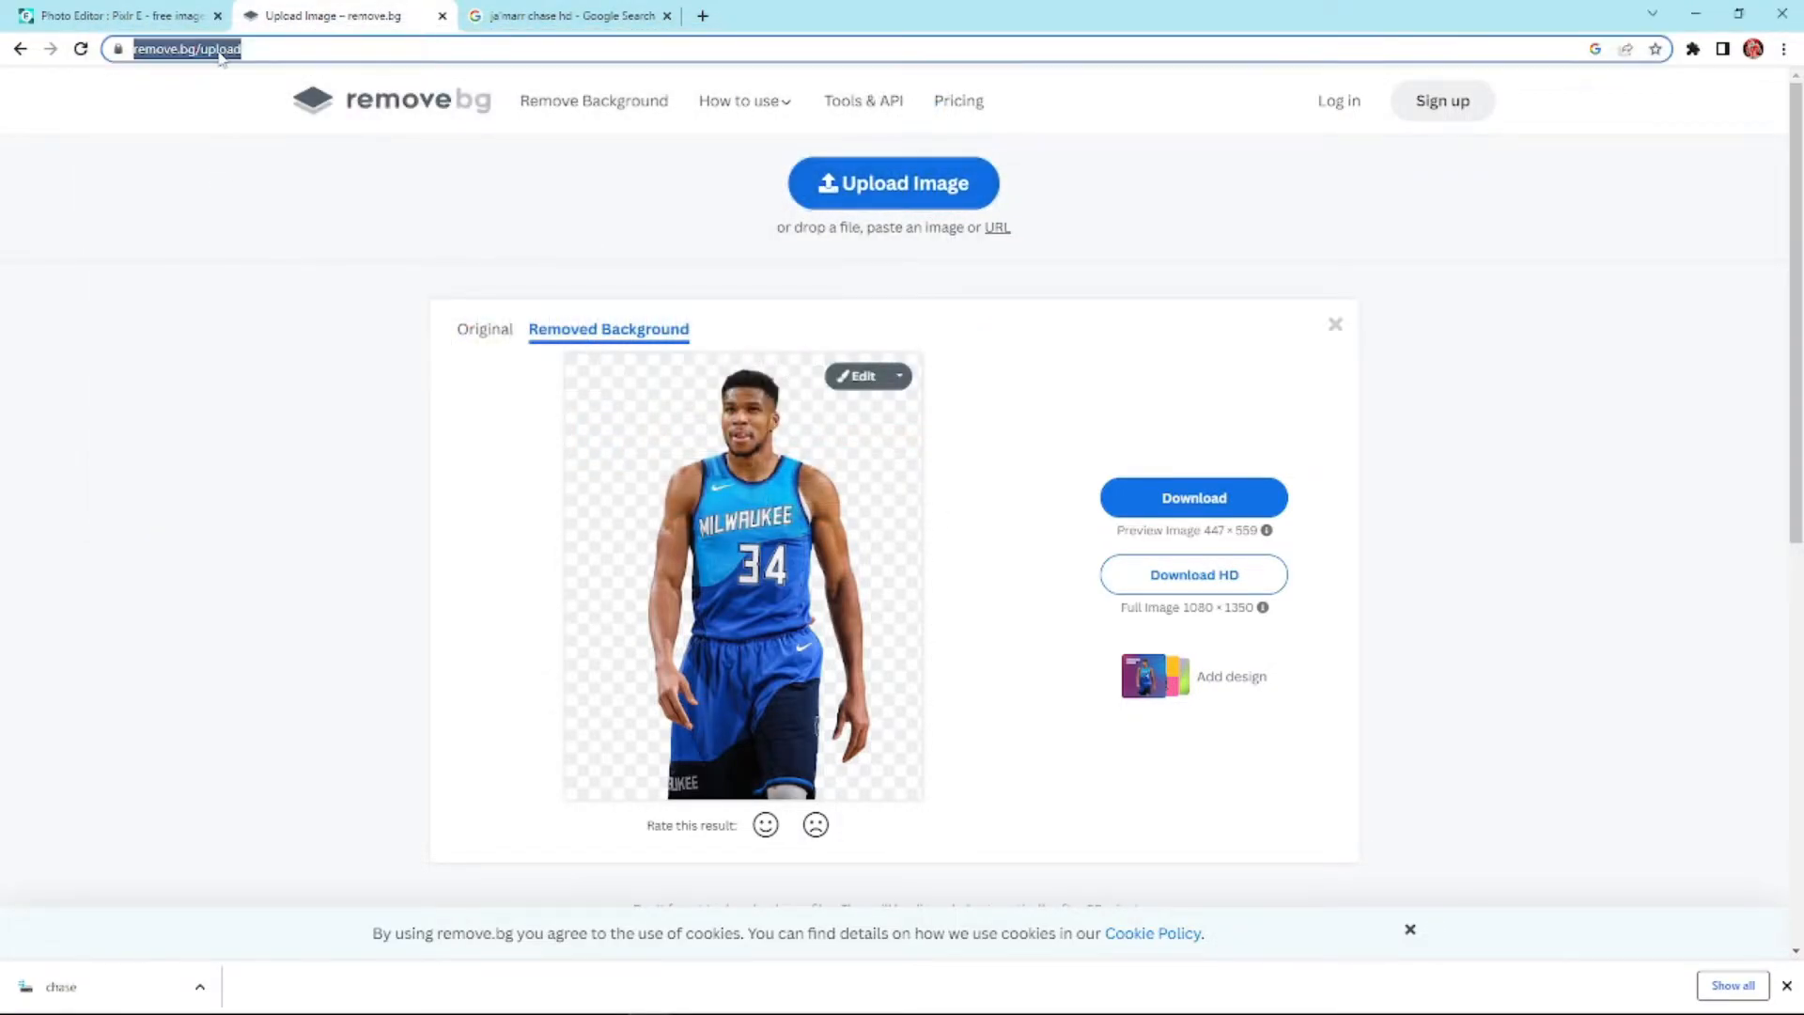
text(remov)
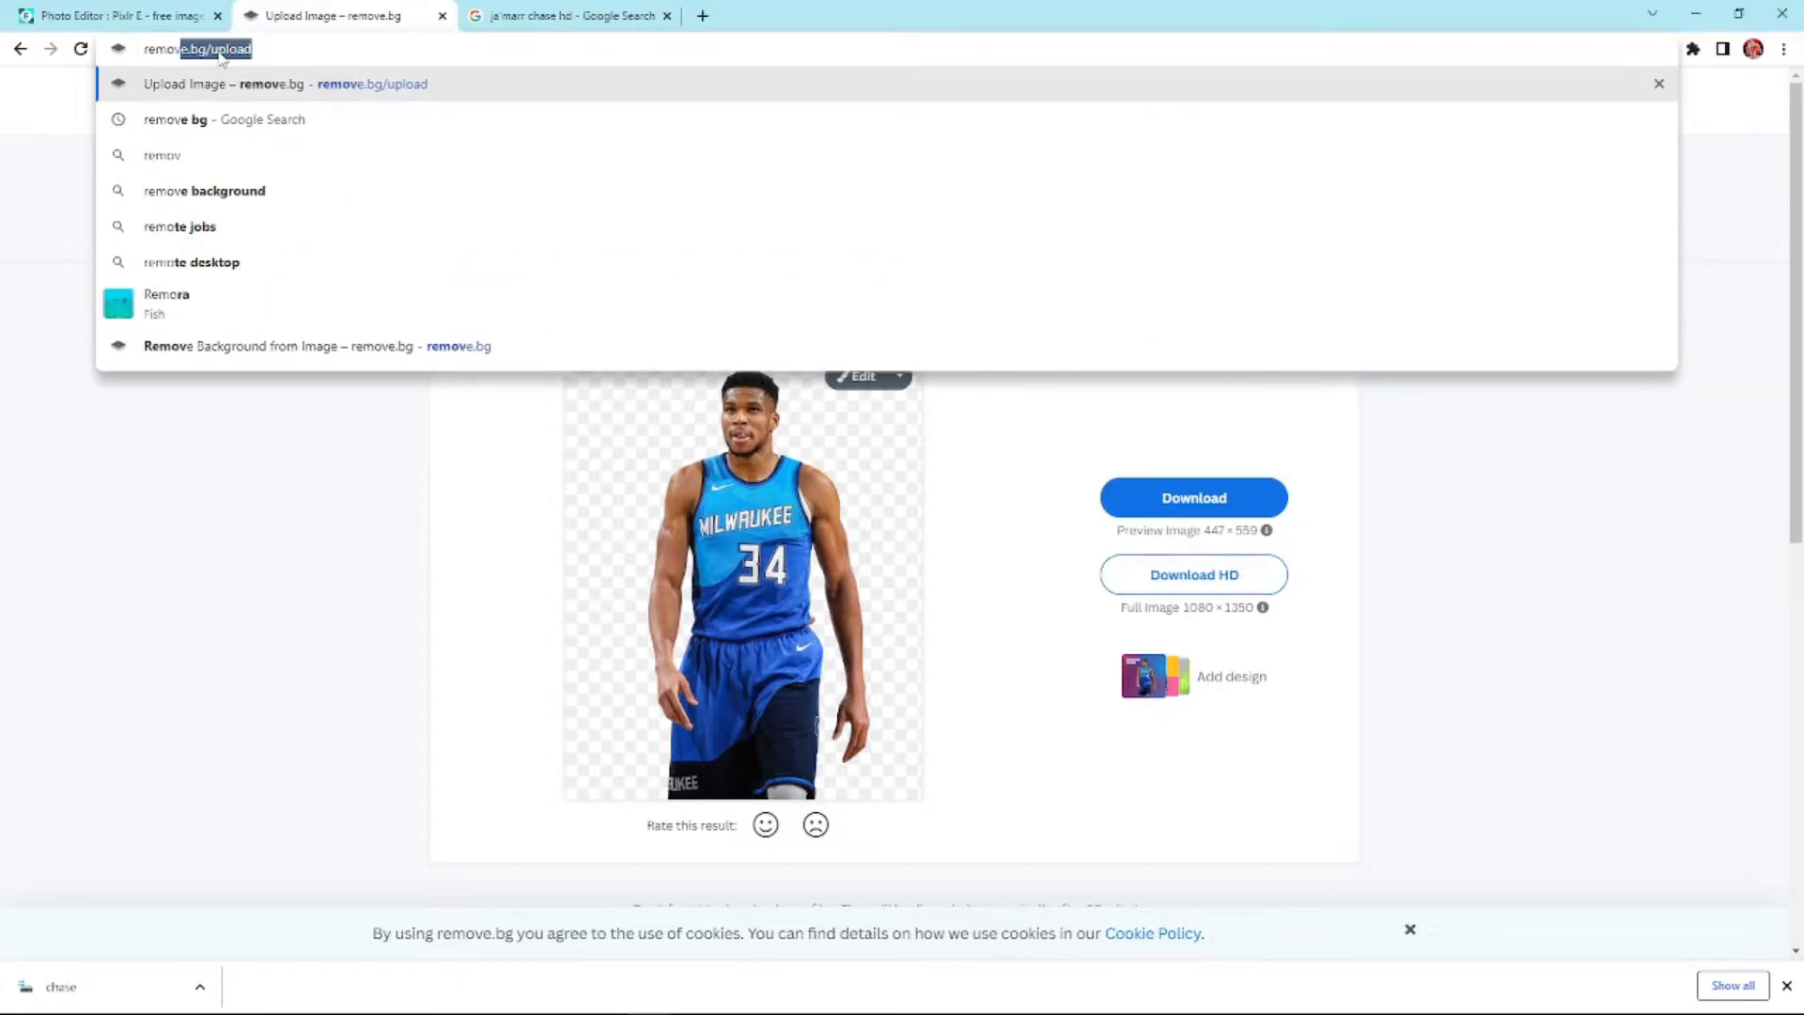
text(e bg)
key(Return)
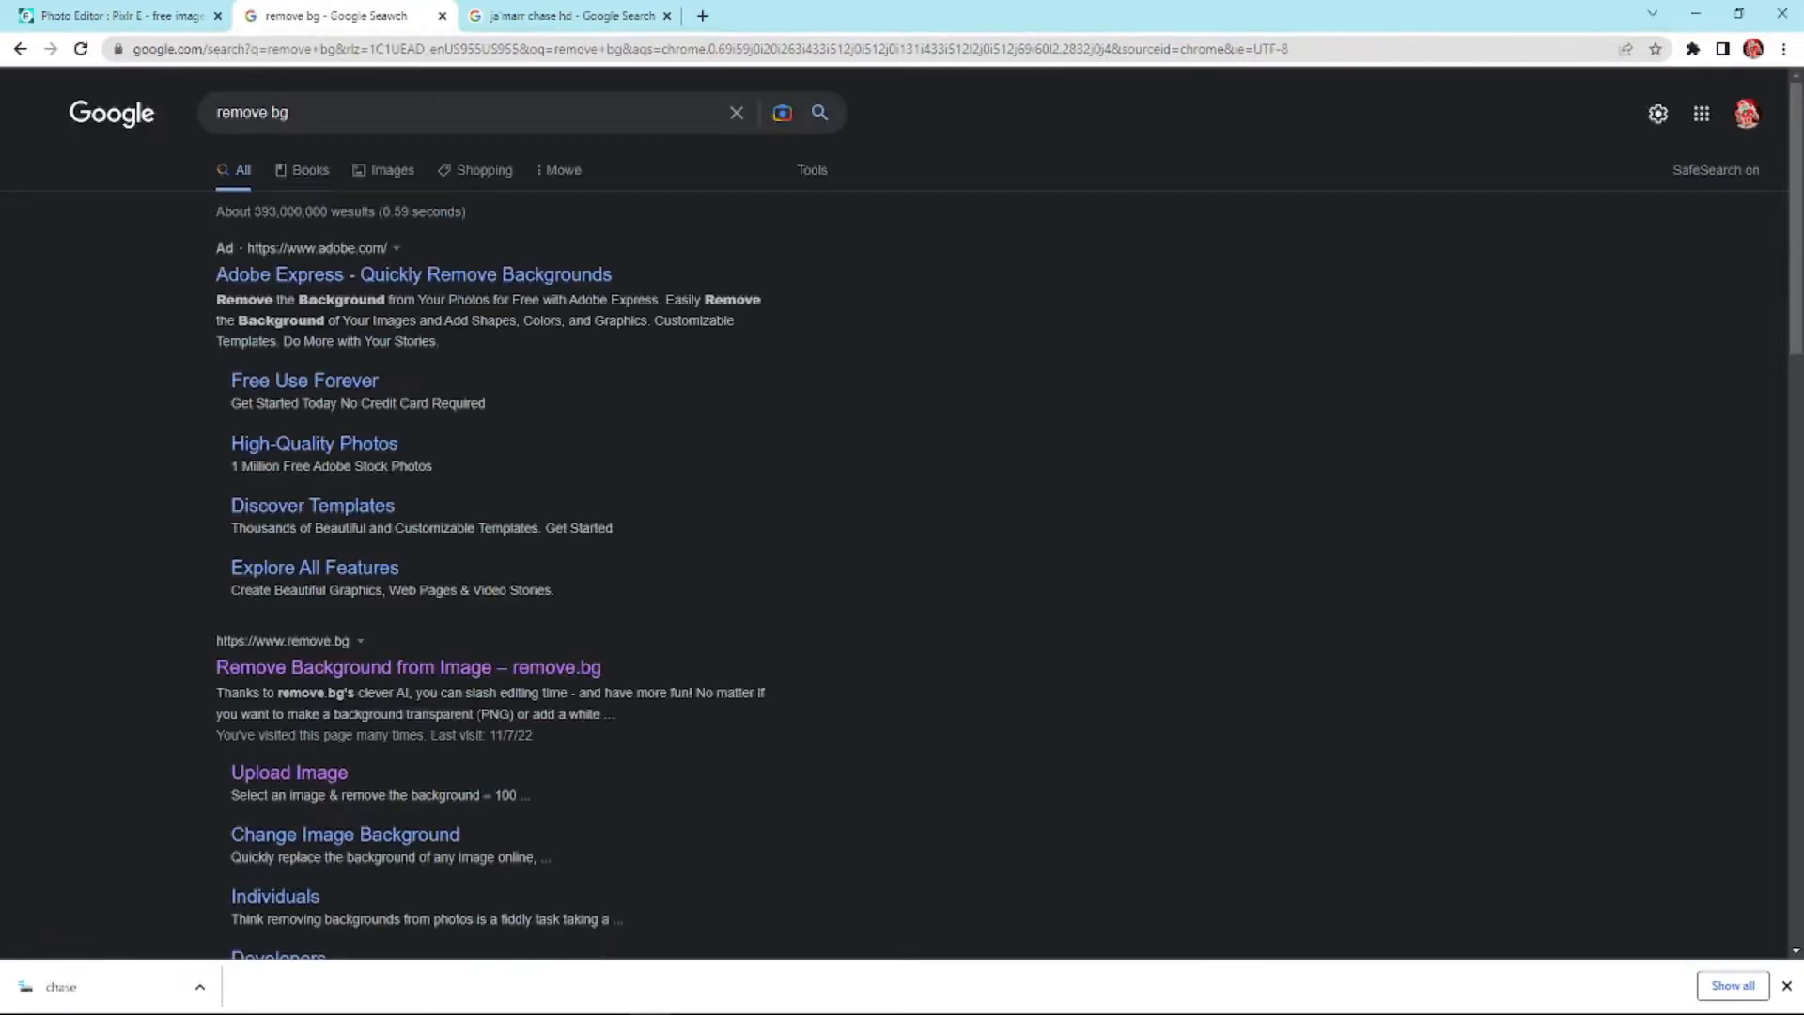
click(419, 672)
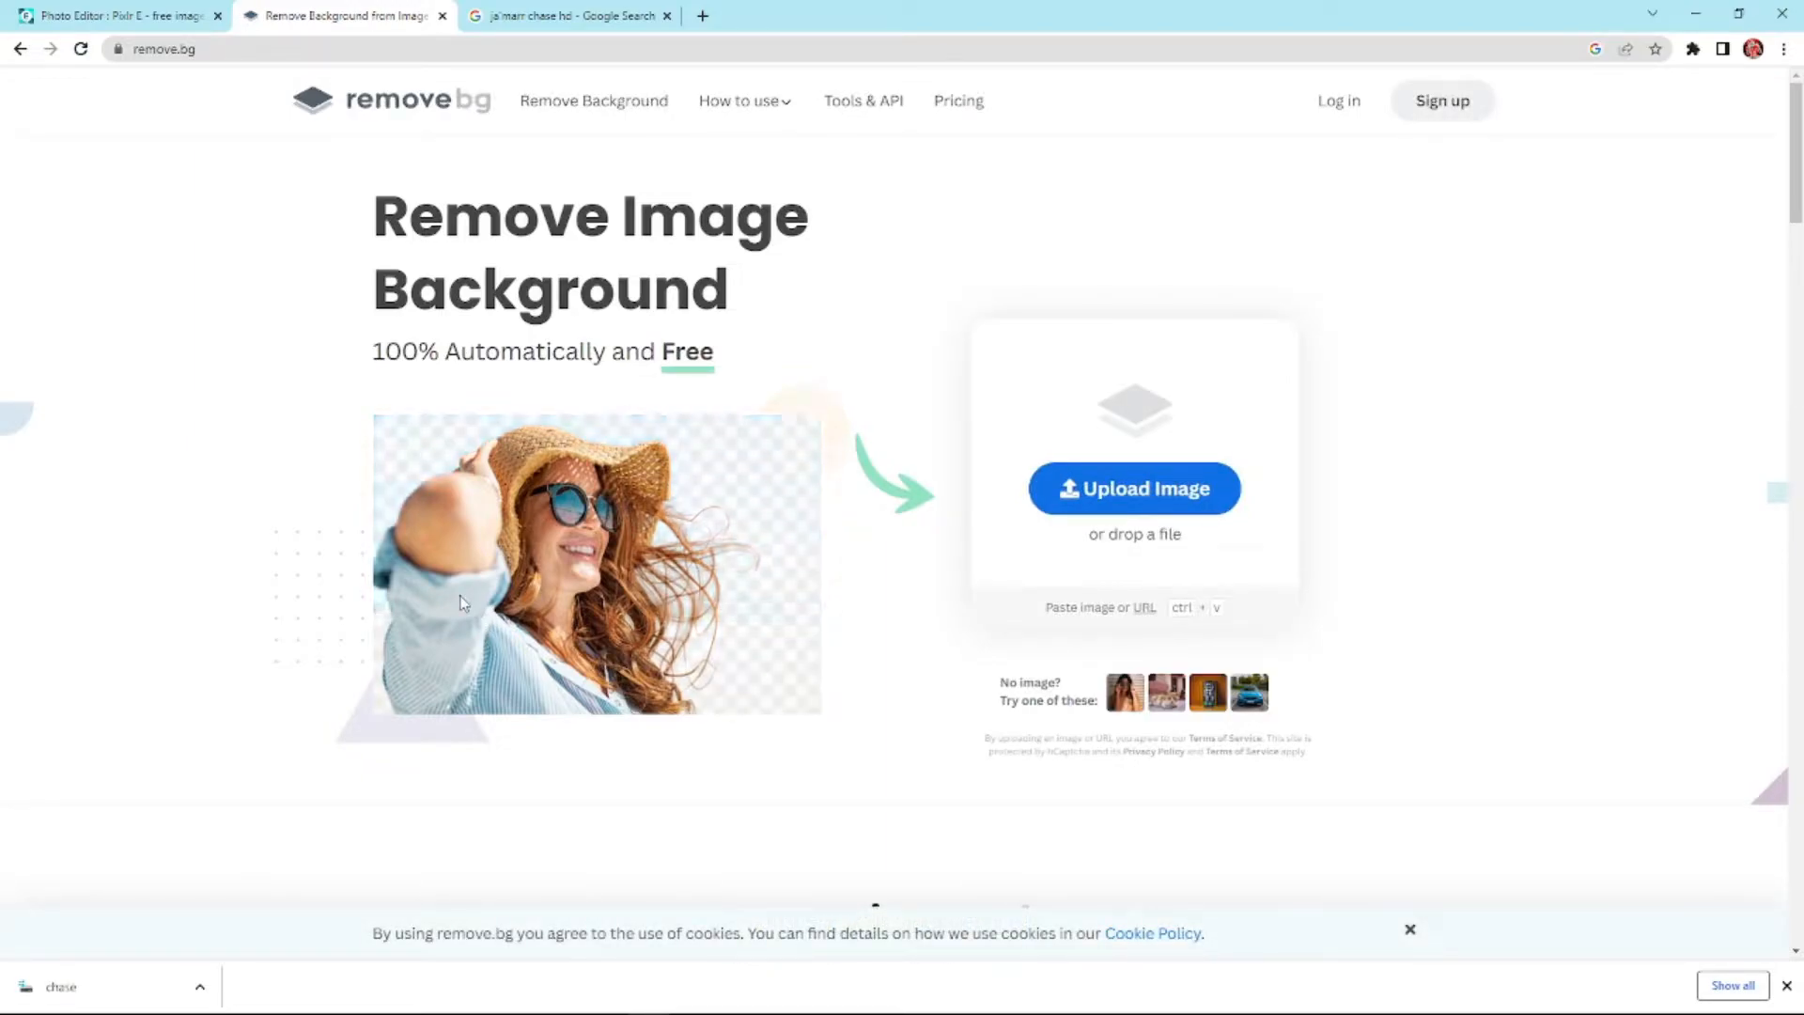
click(1073, 500)
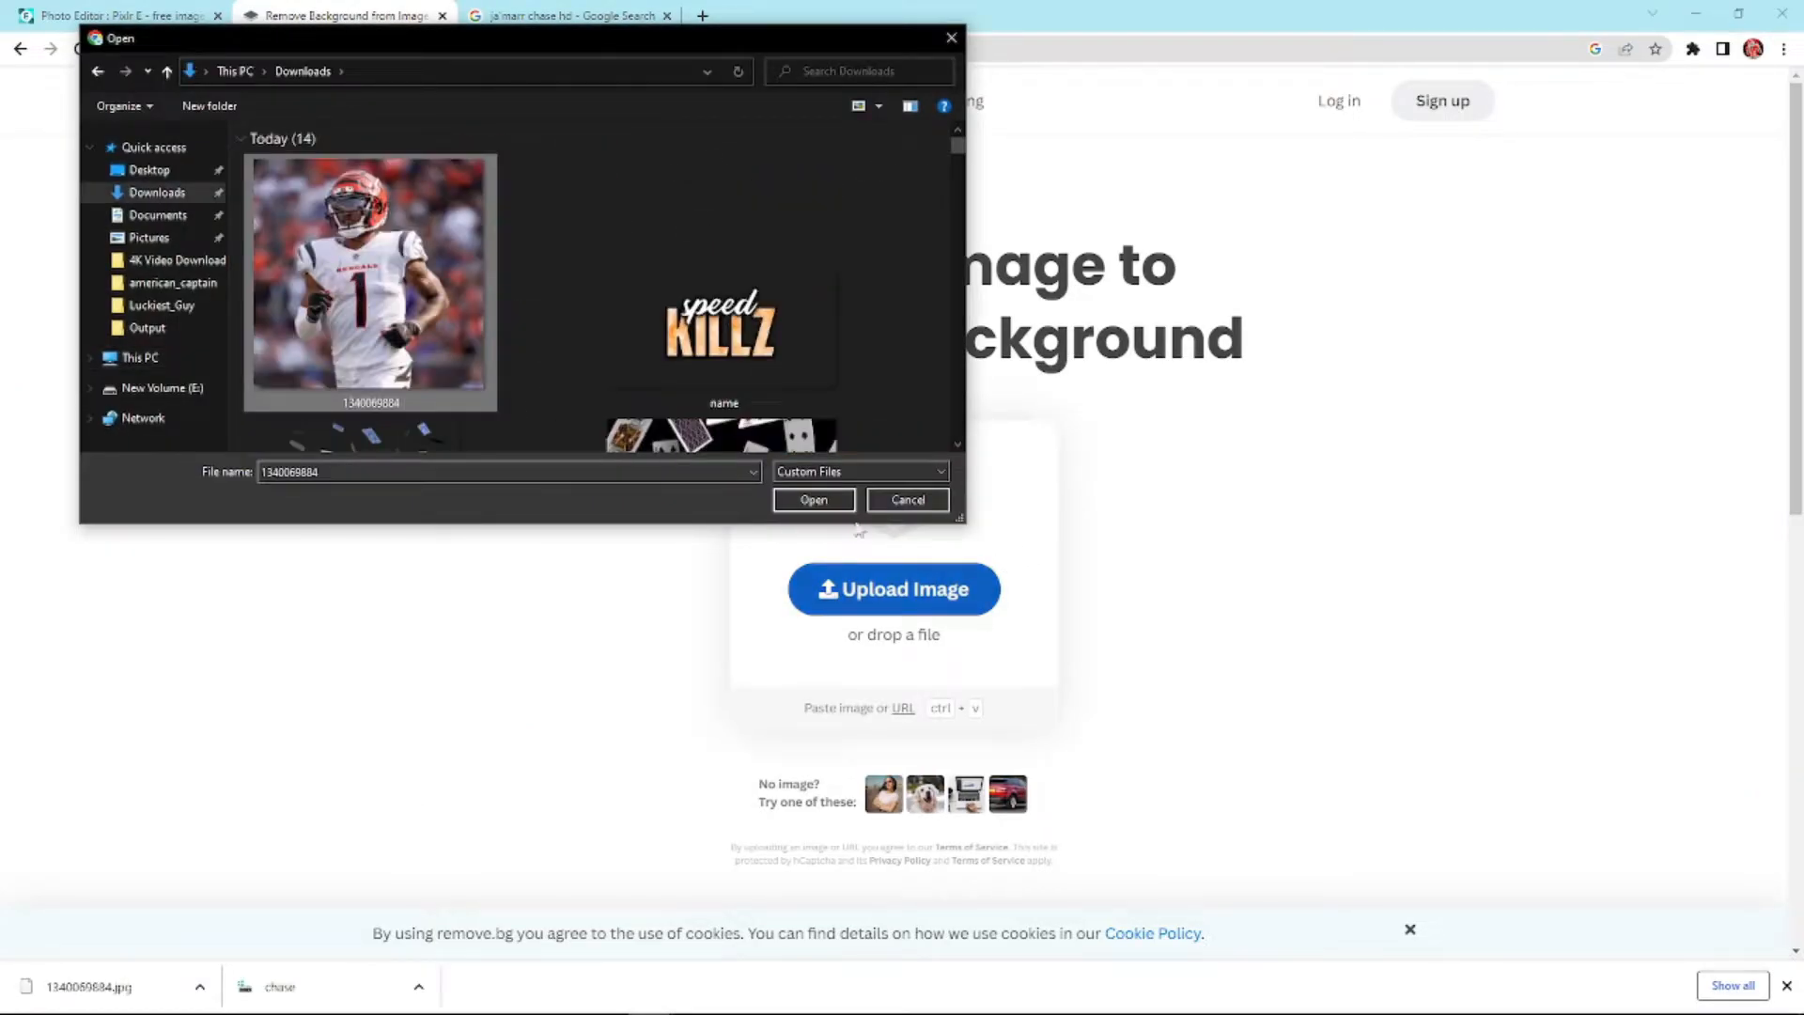
click(825, 504)
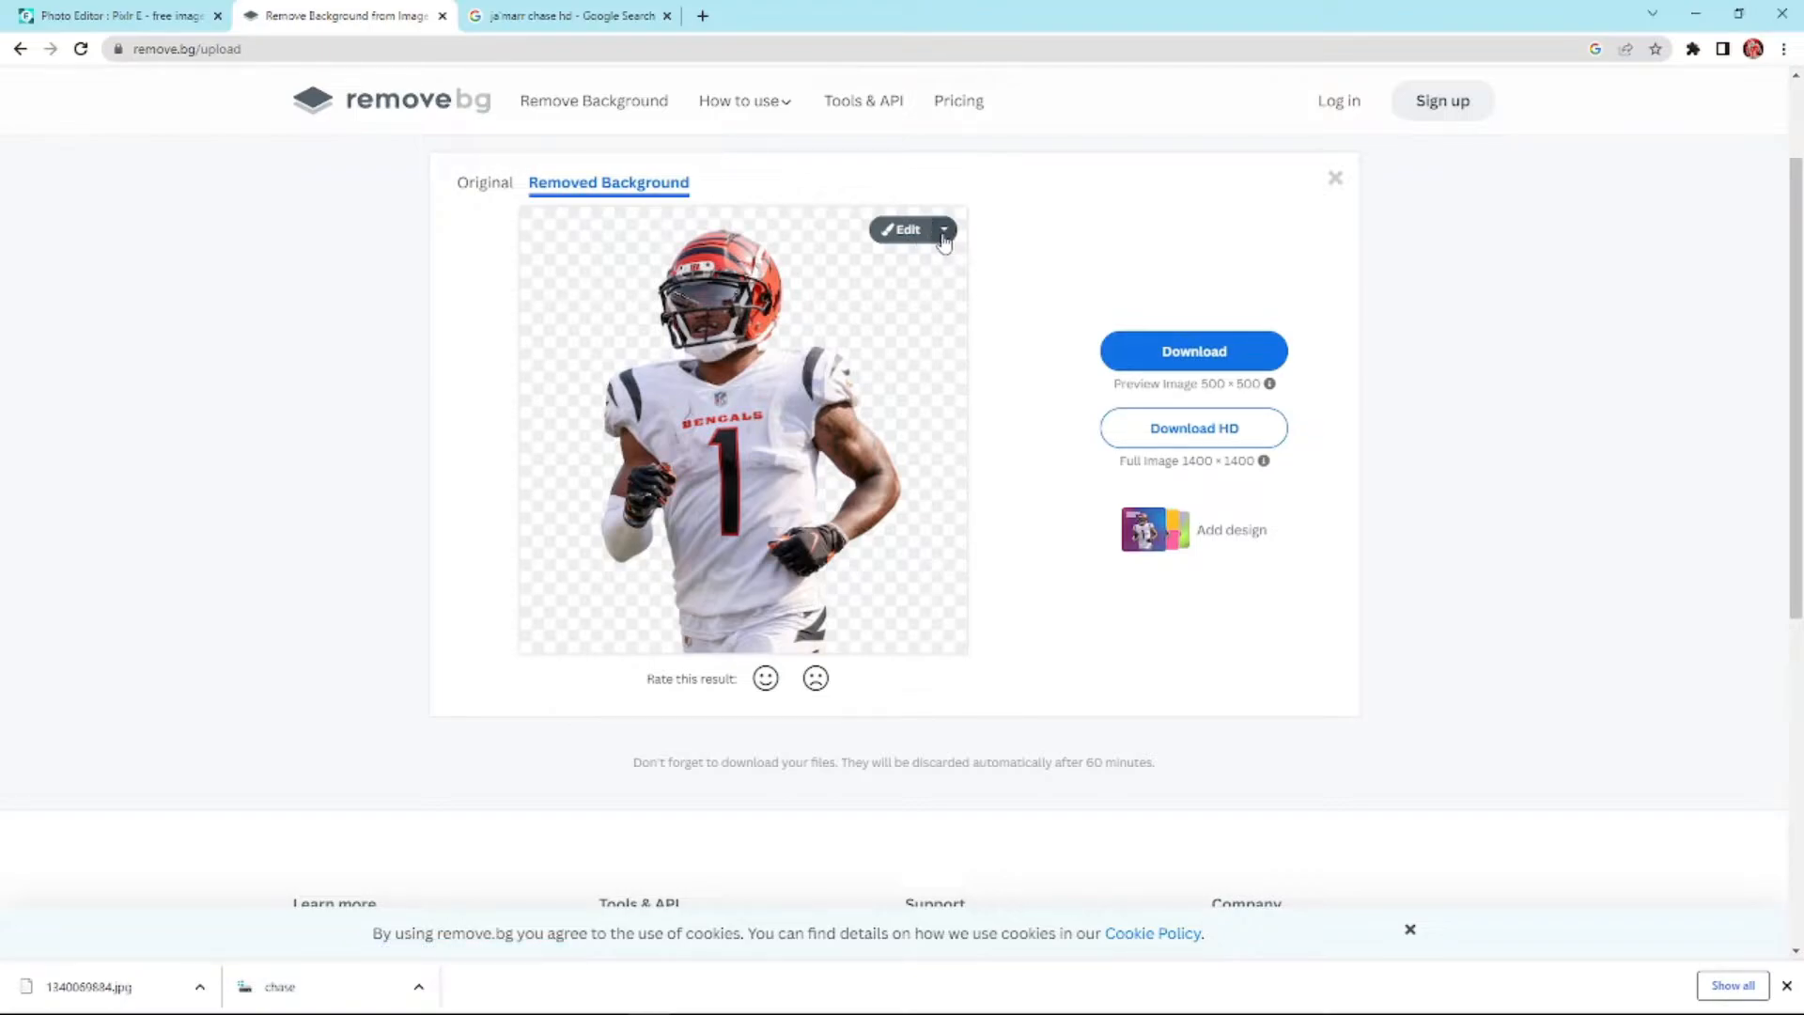
click(944, 235)
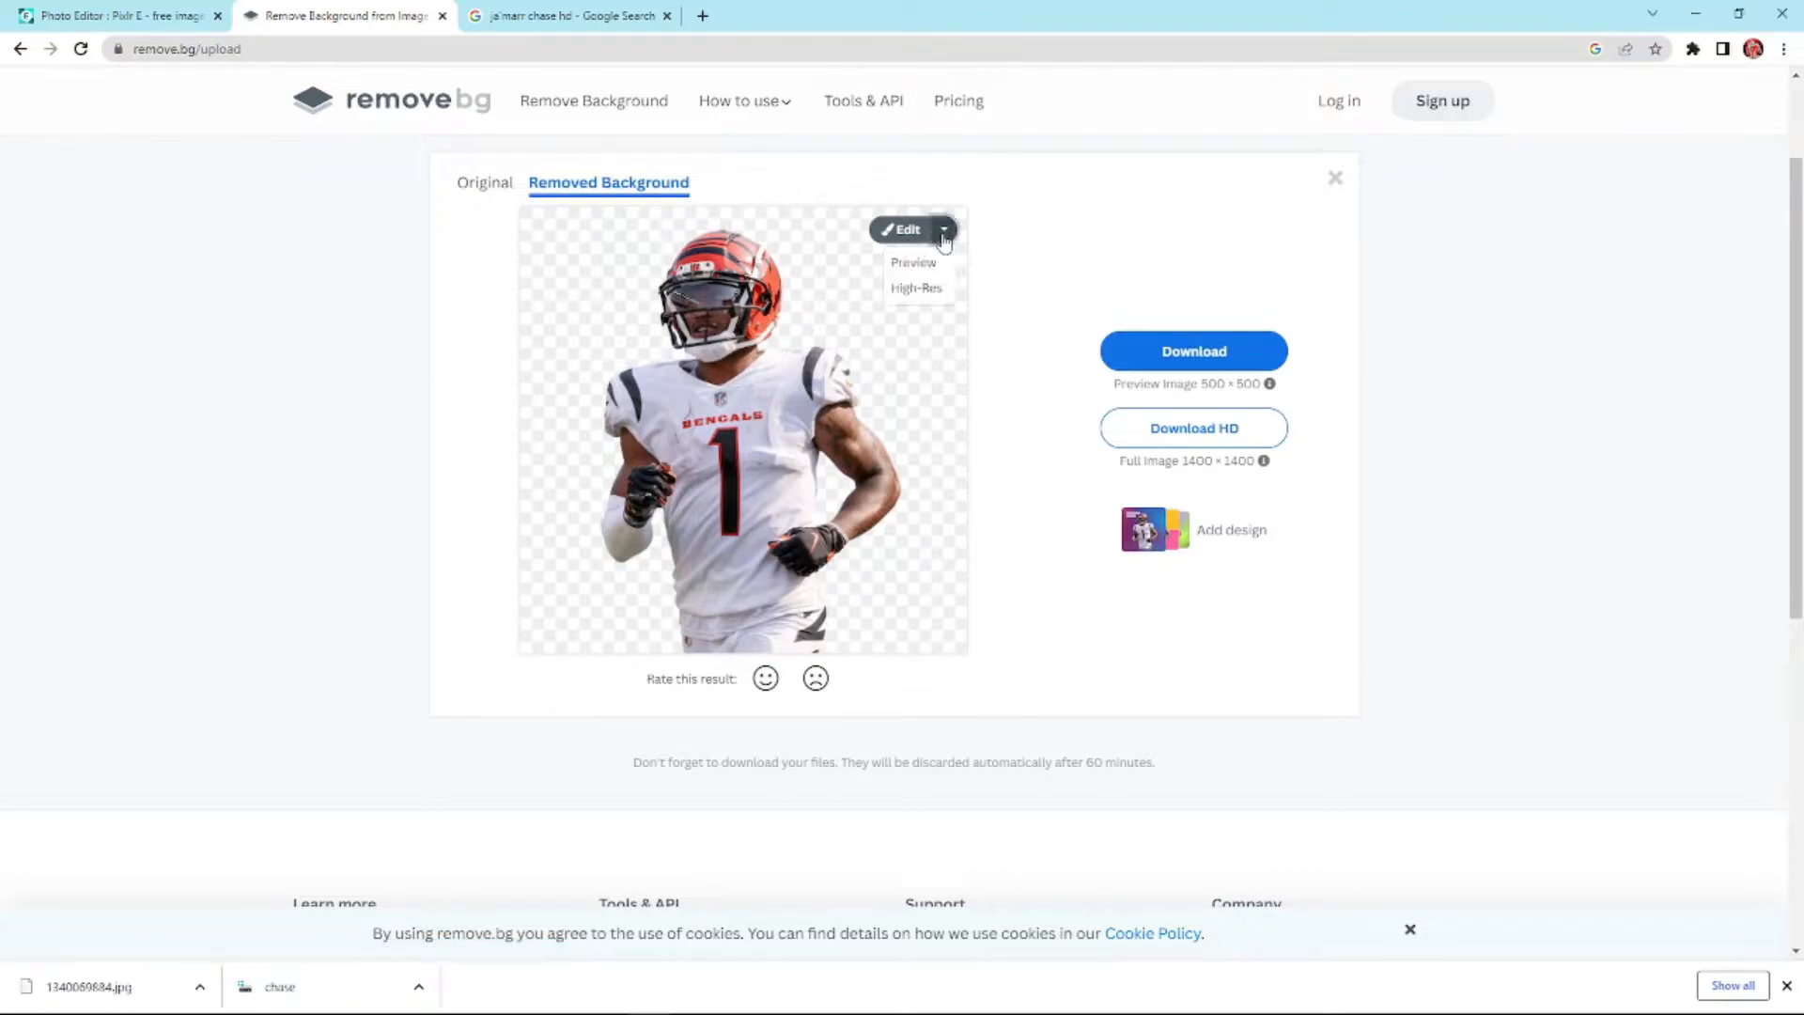
click(904, 230)
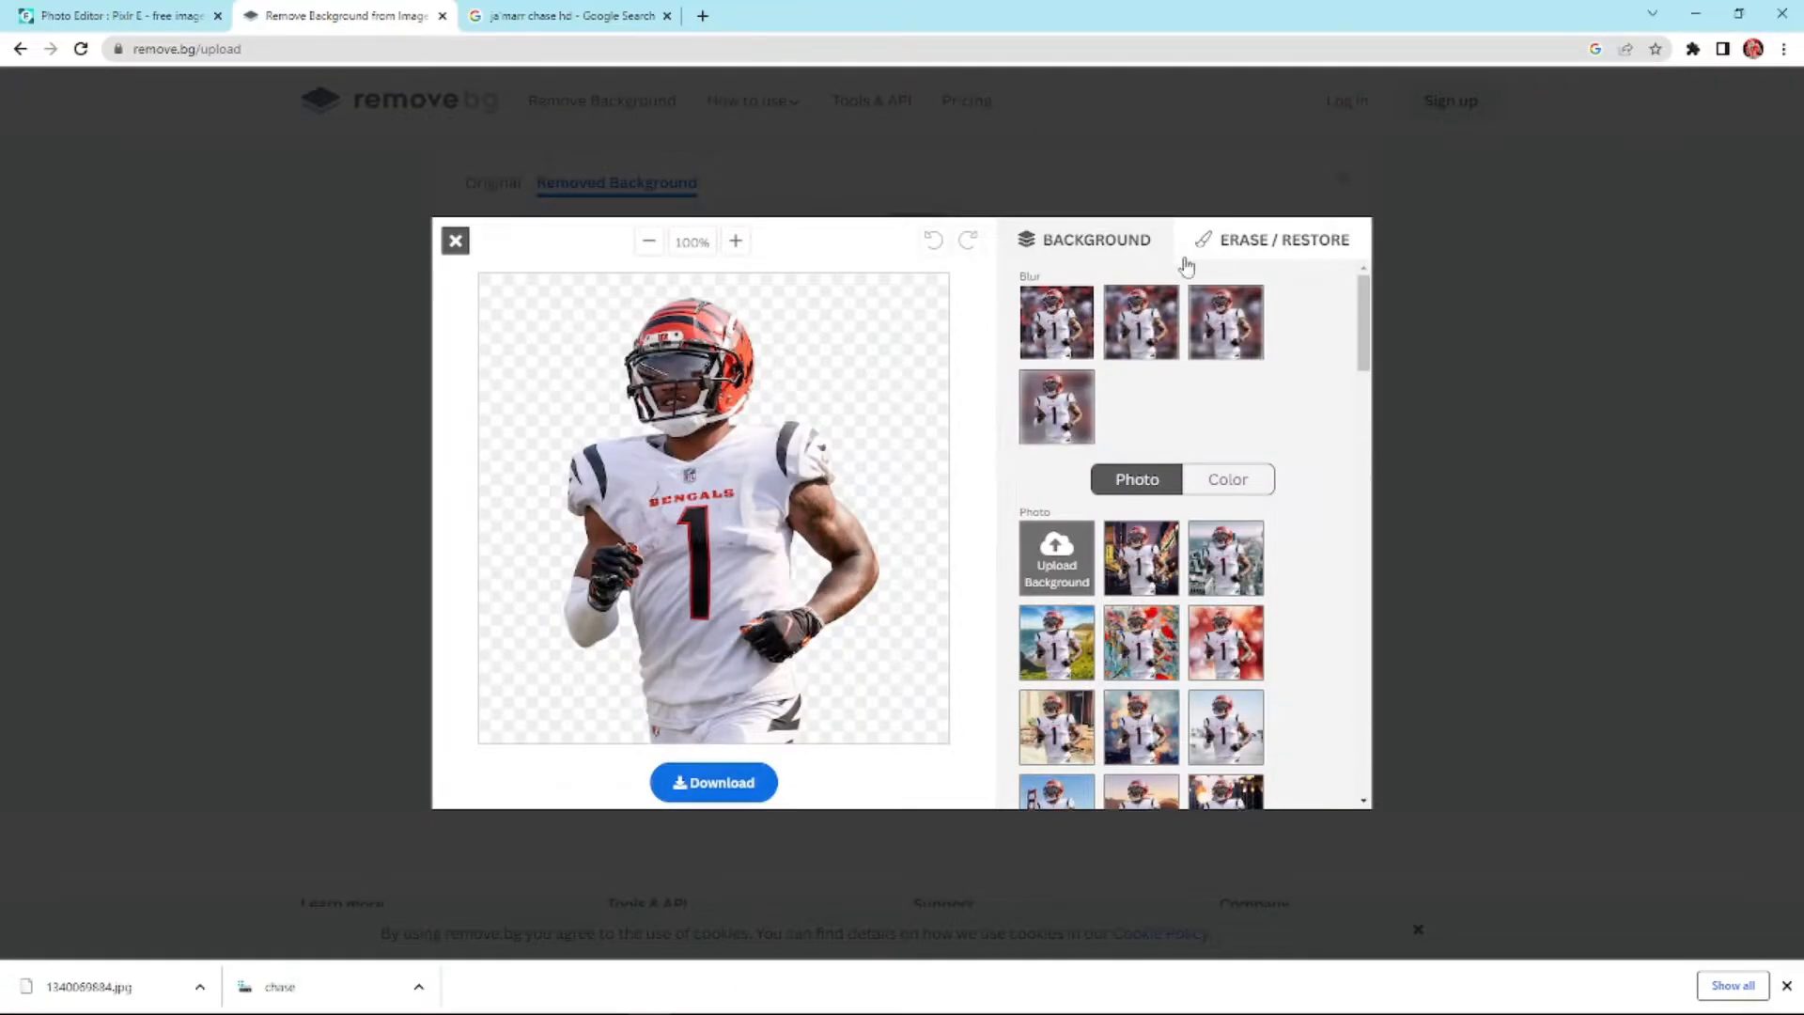
Restore a small patch of background above the player's shoulder and erase it again
click(1262, 260)
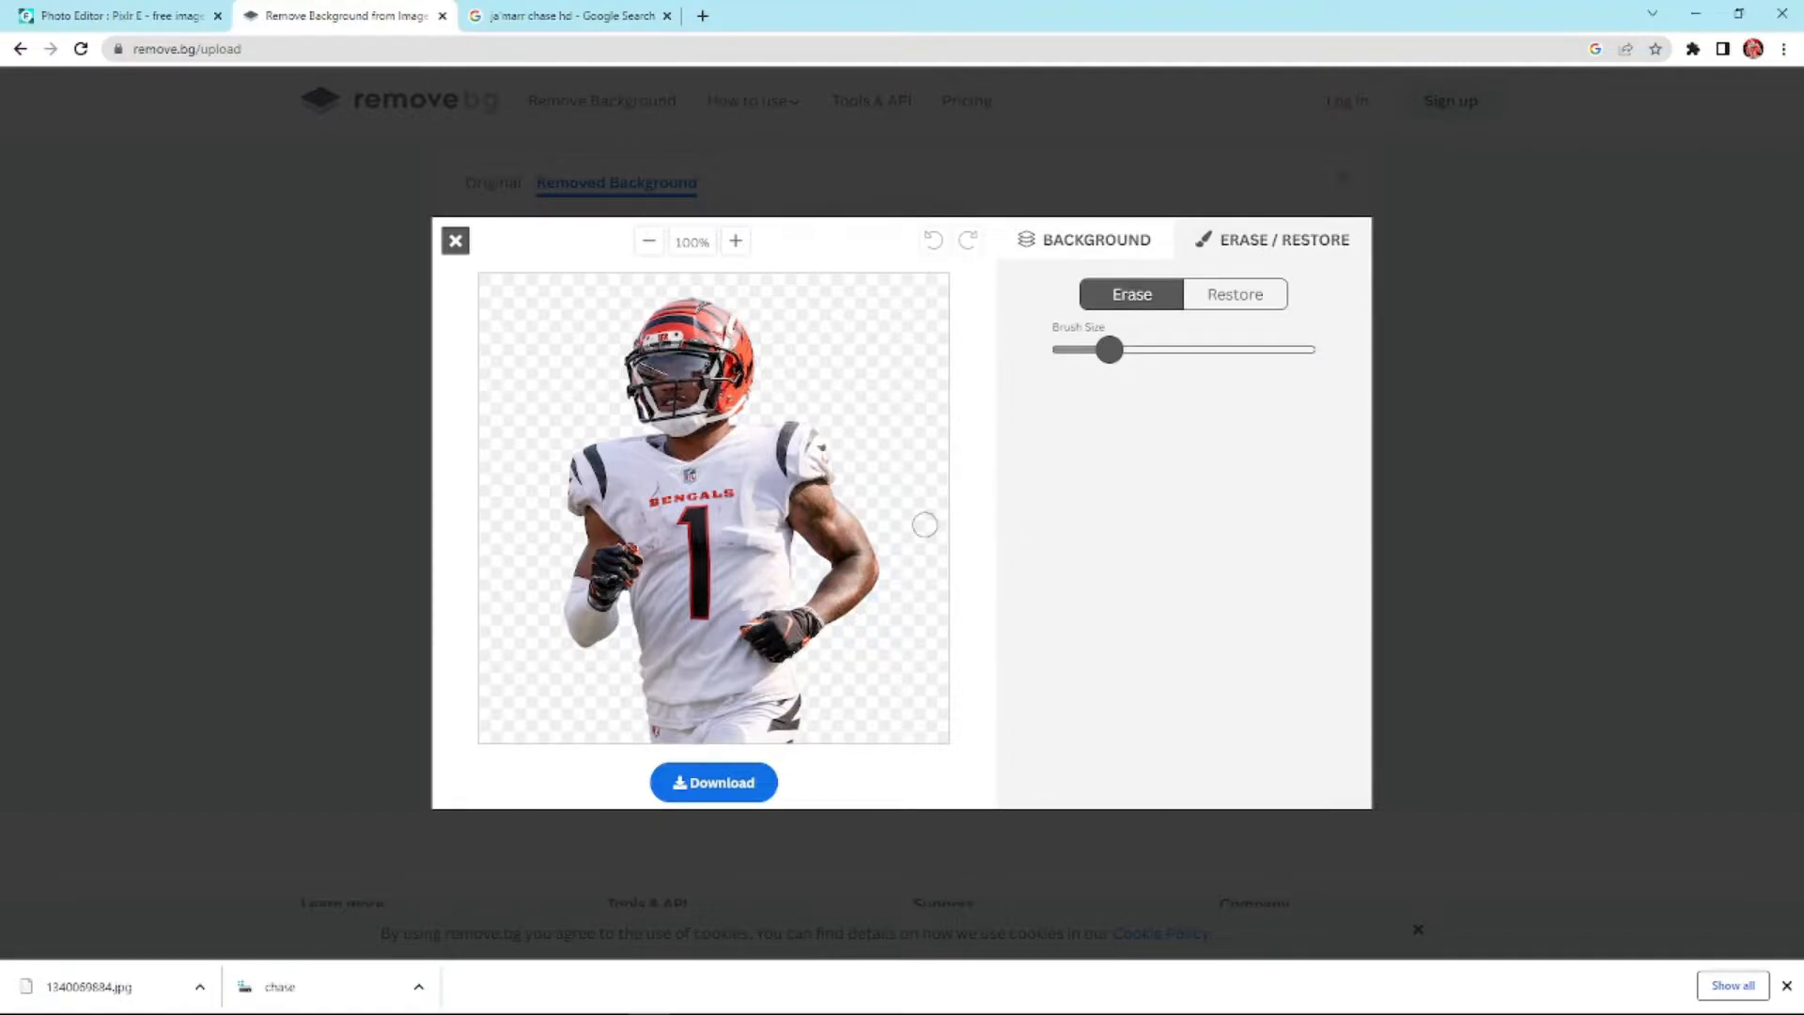
click(1256, 308)
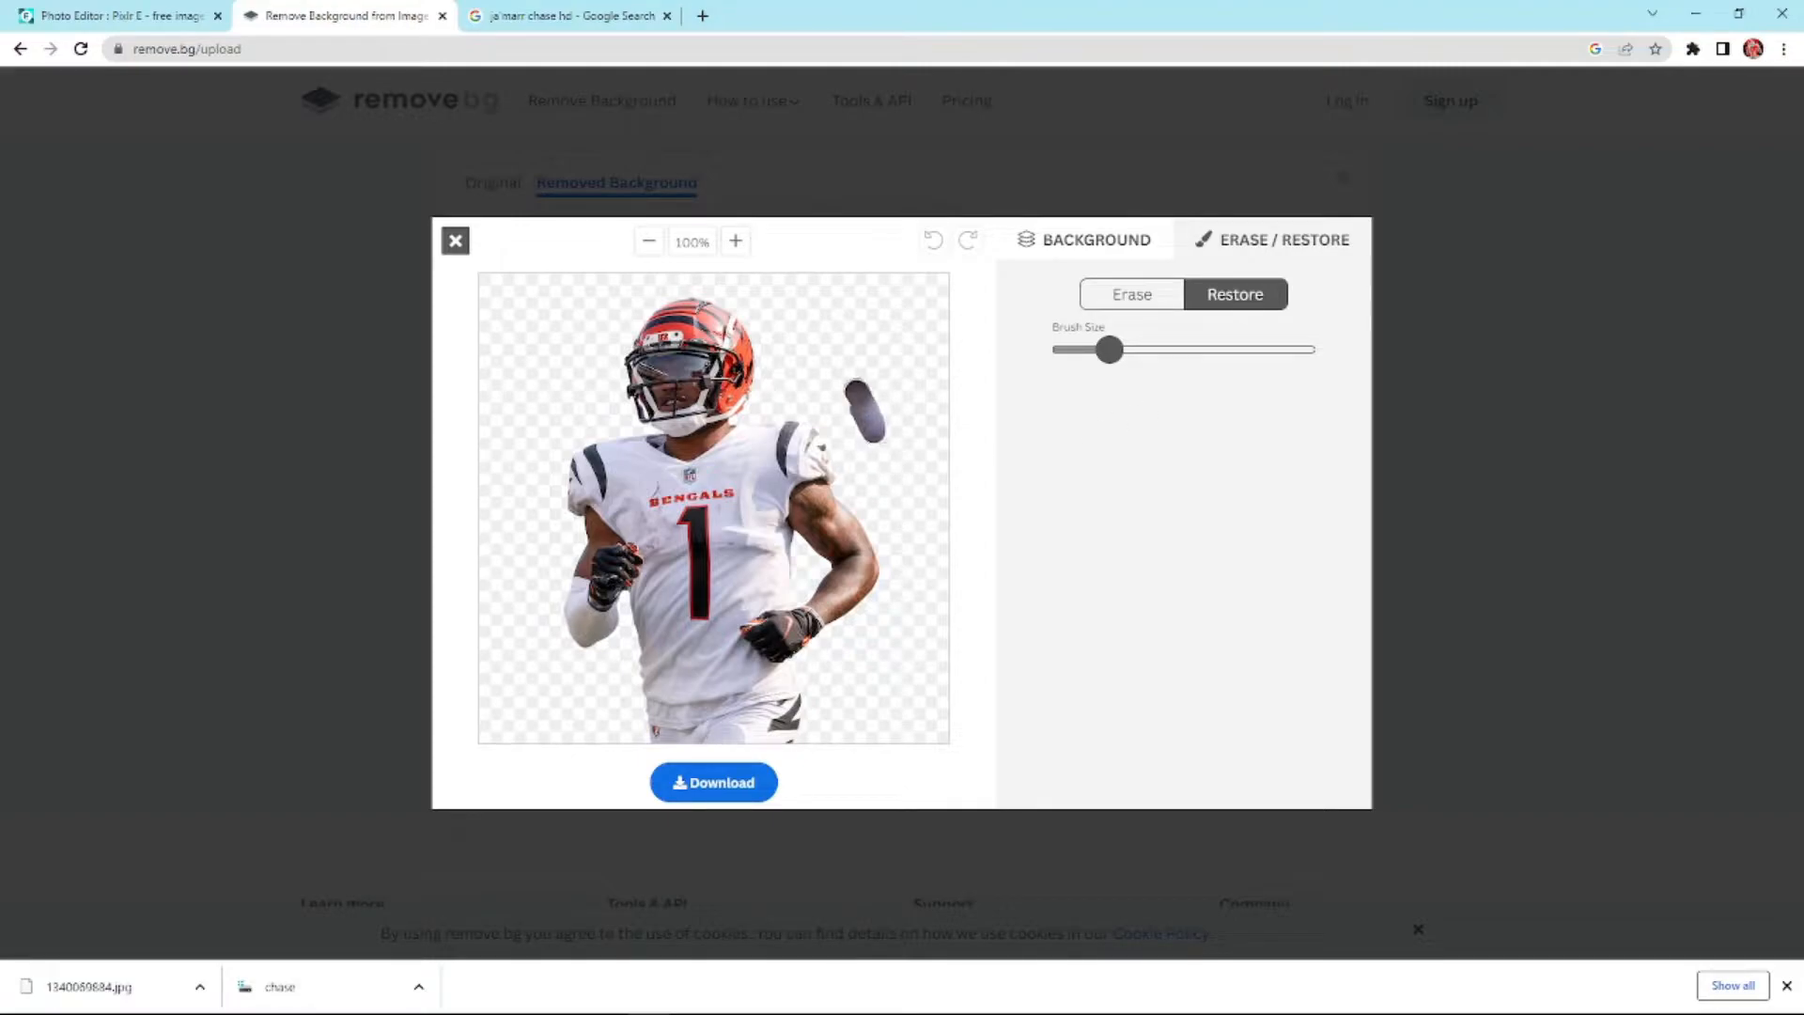
click(1137, 295)
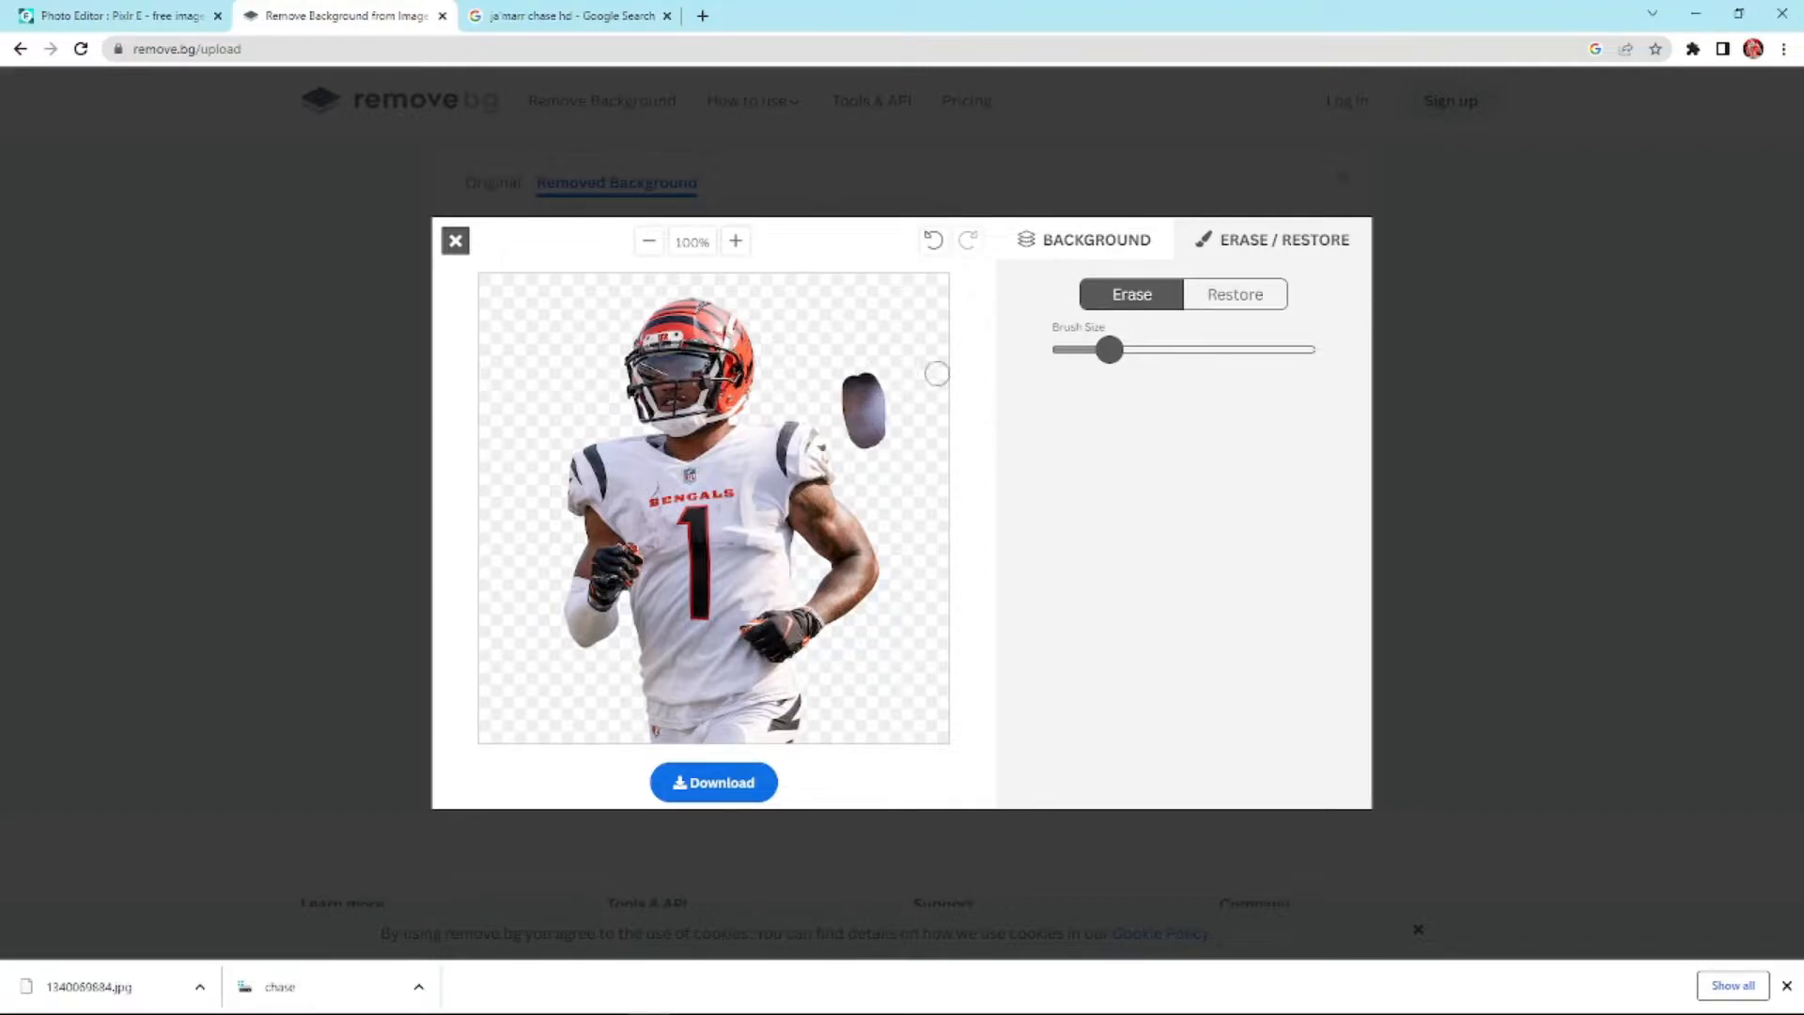
mouse_move(858, 379)
mouse_down()
mouse_move(879, 442)
mouse_move(841, 393)
mouse_up()
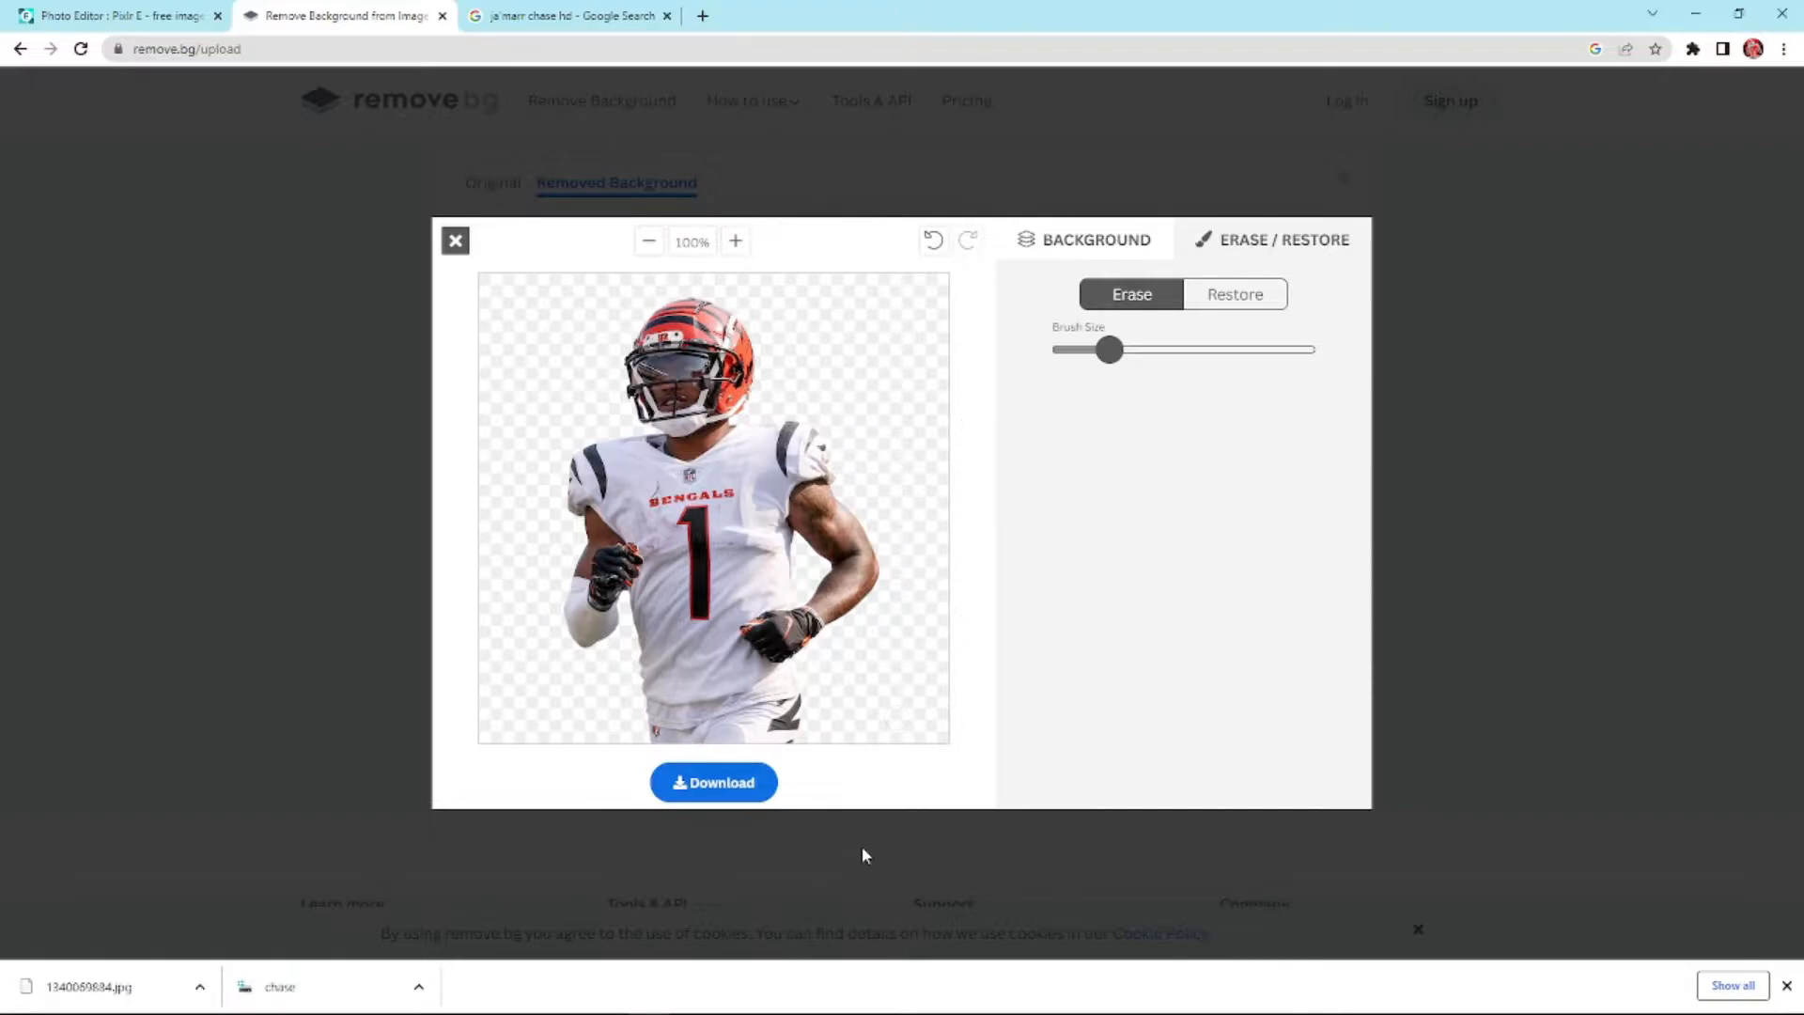
Download the background-free player image and close the share and download prompt
click(727, 782)
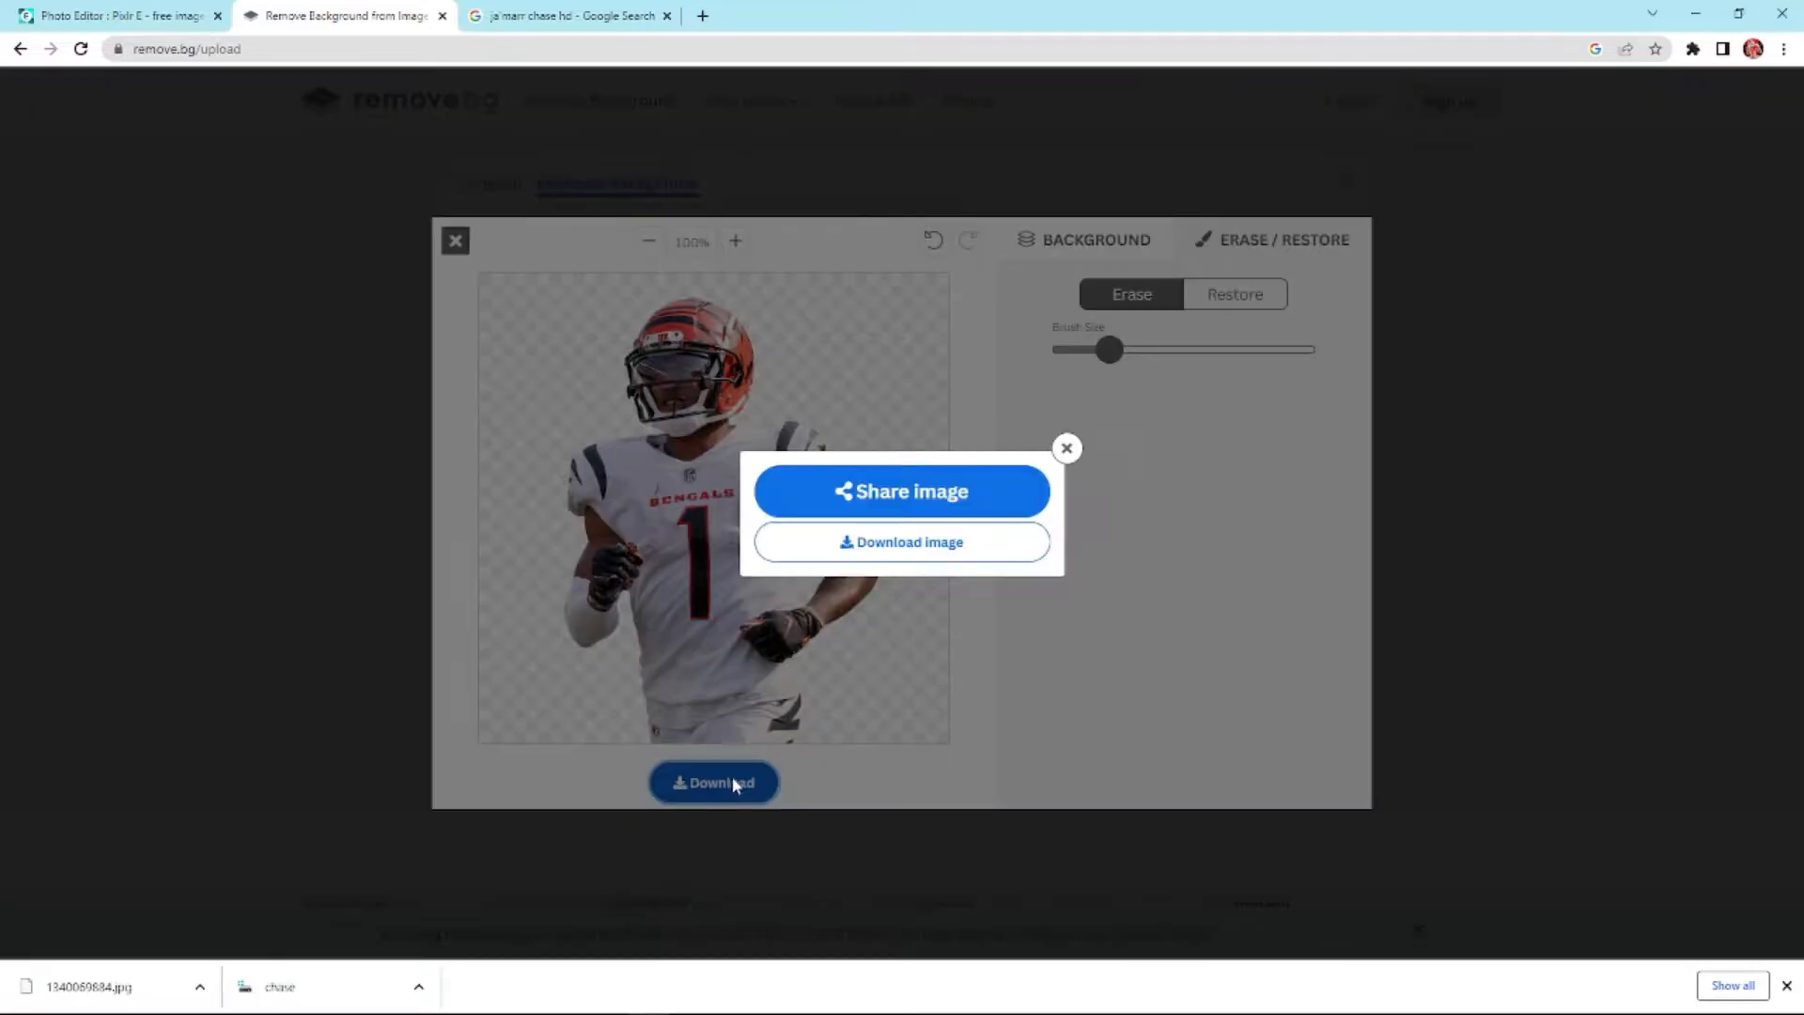
click(897, 551)
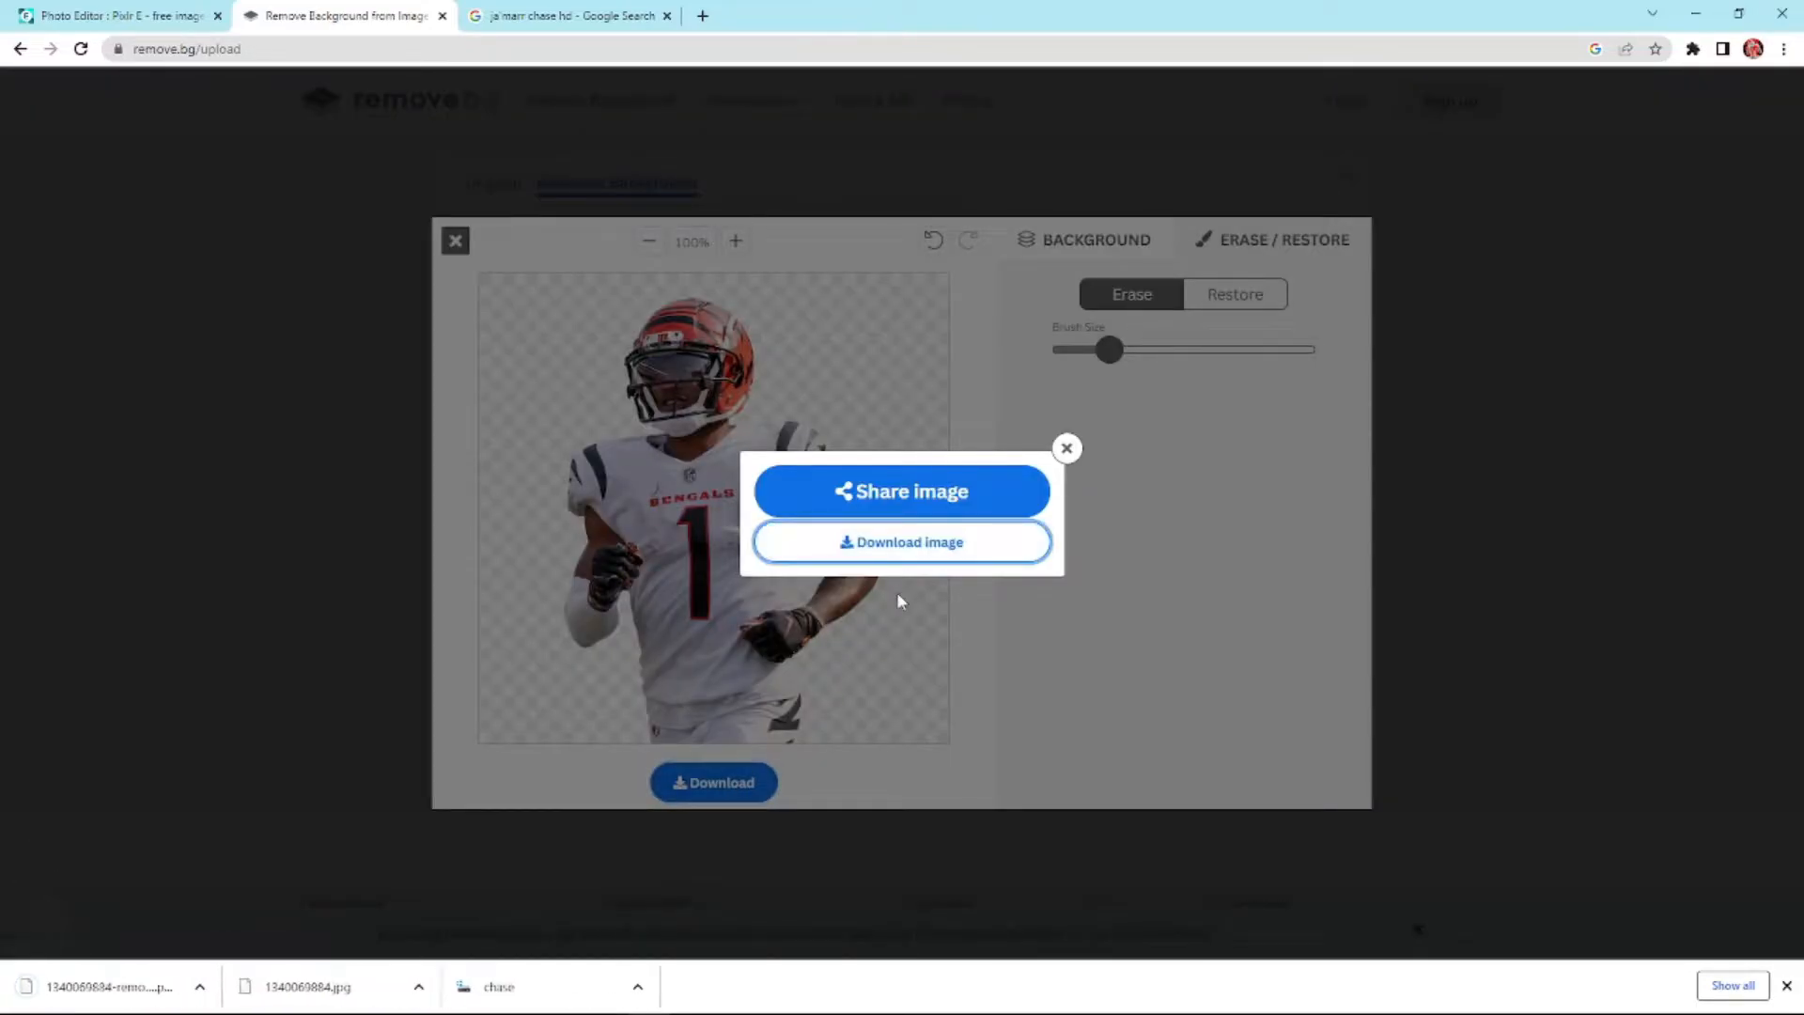
click(1787, 985)
click(1066, 474)
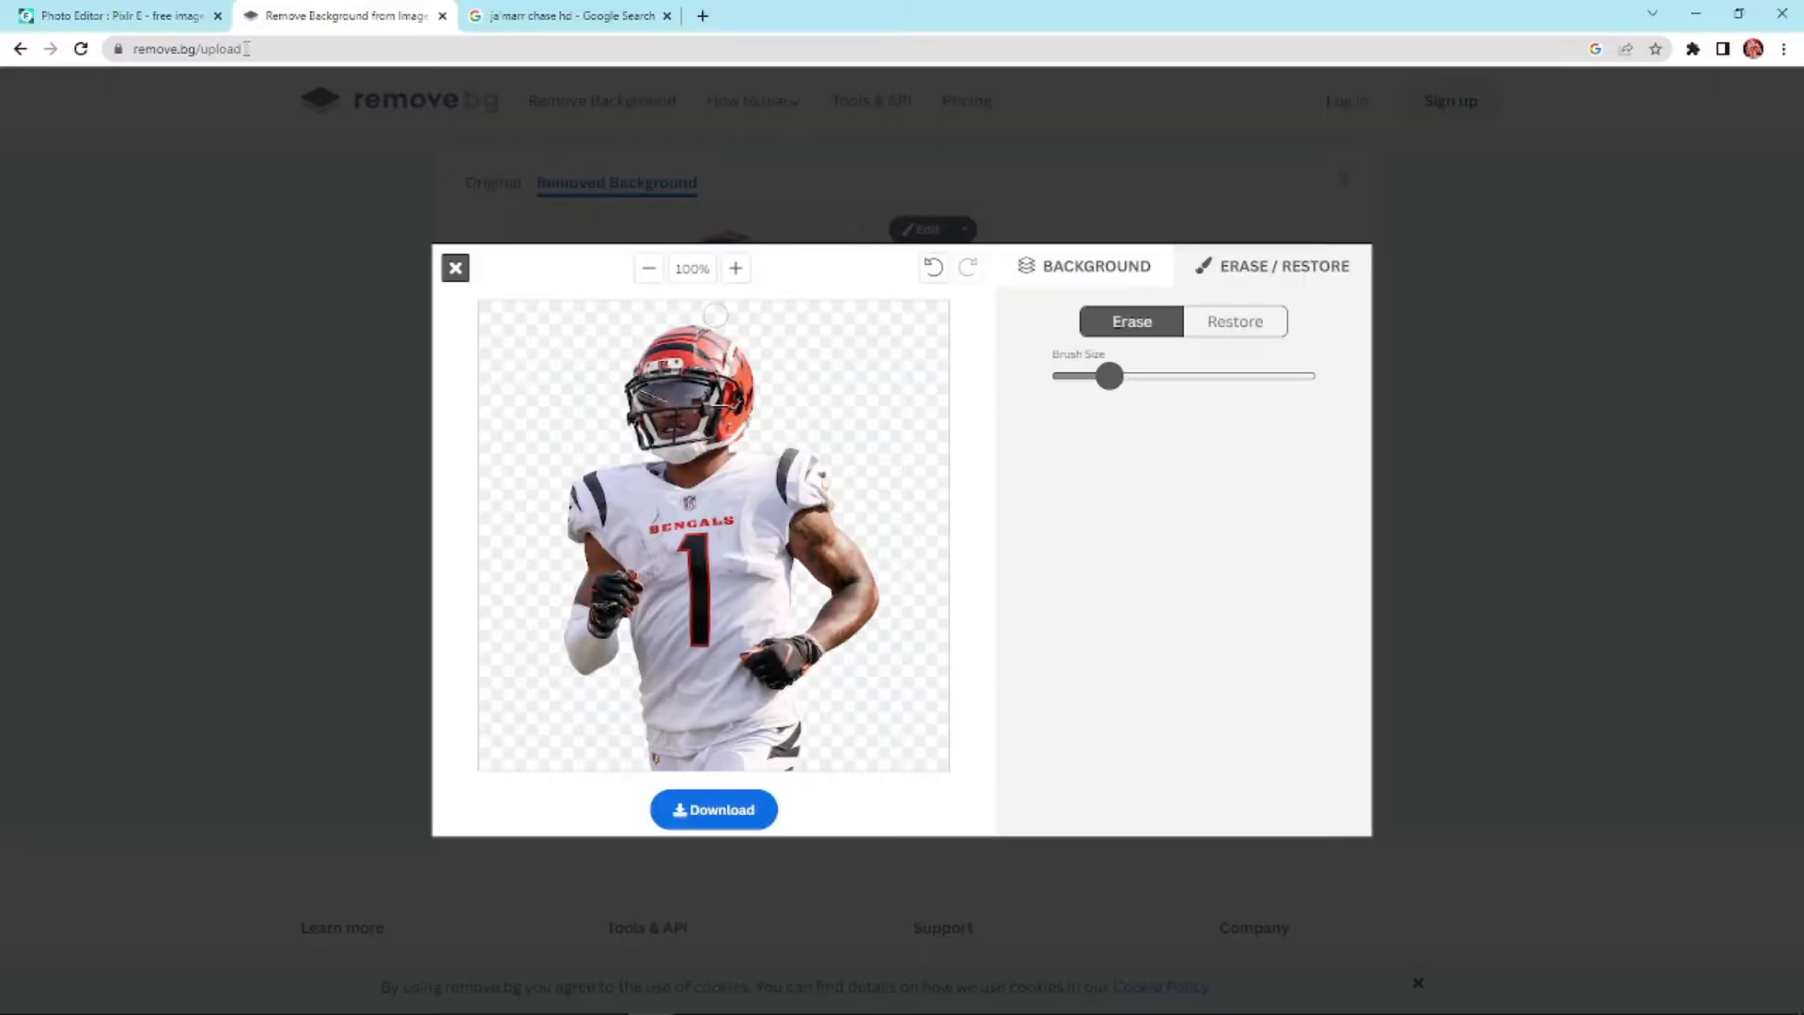
Switch to Pixlr E and create a new 800 × 800 px canvas from the YouTube Profile preset, named "PRP"
click(188, 16)
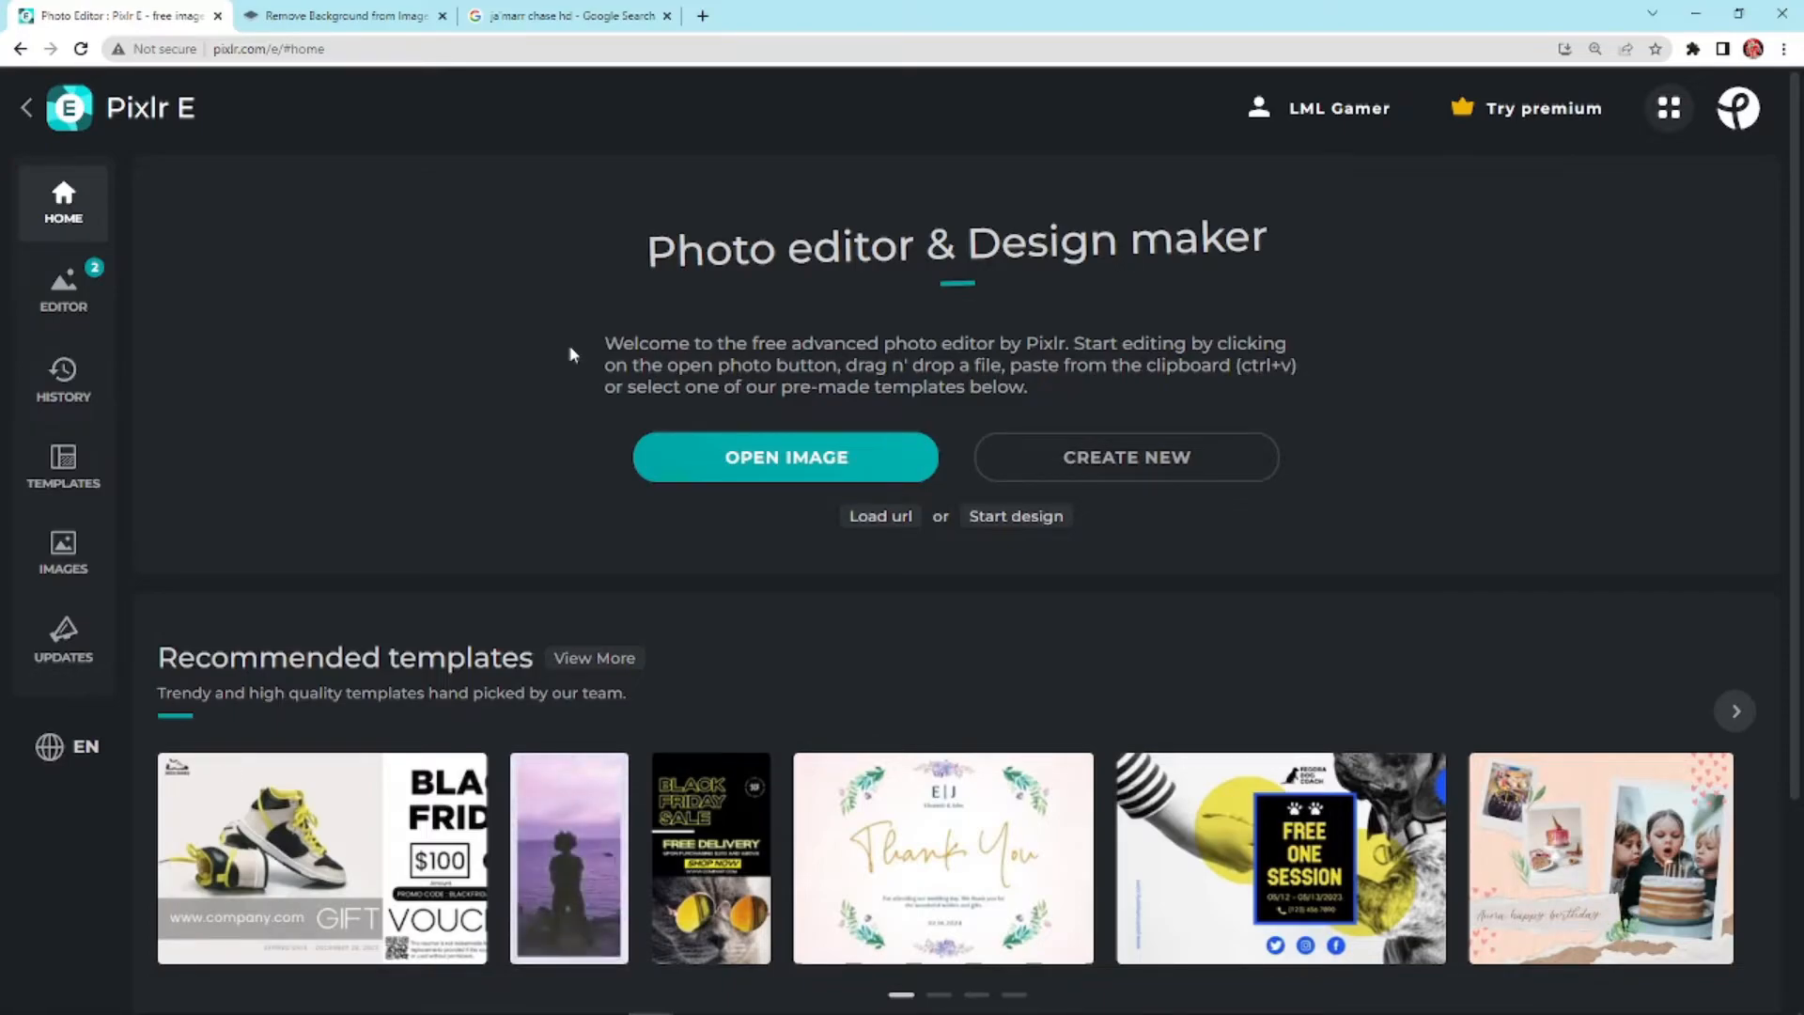
click(1146, 457)
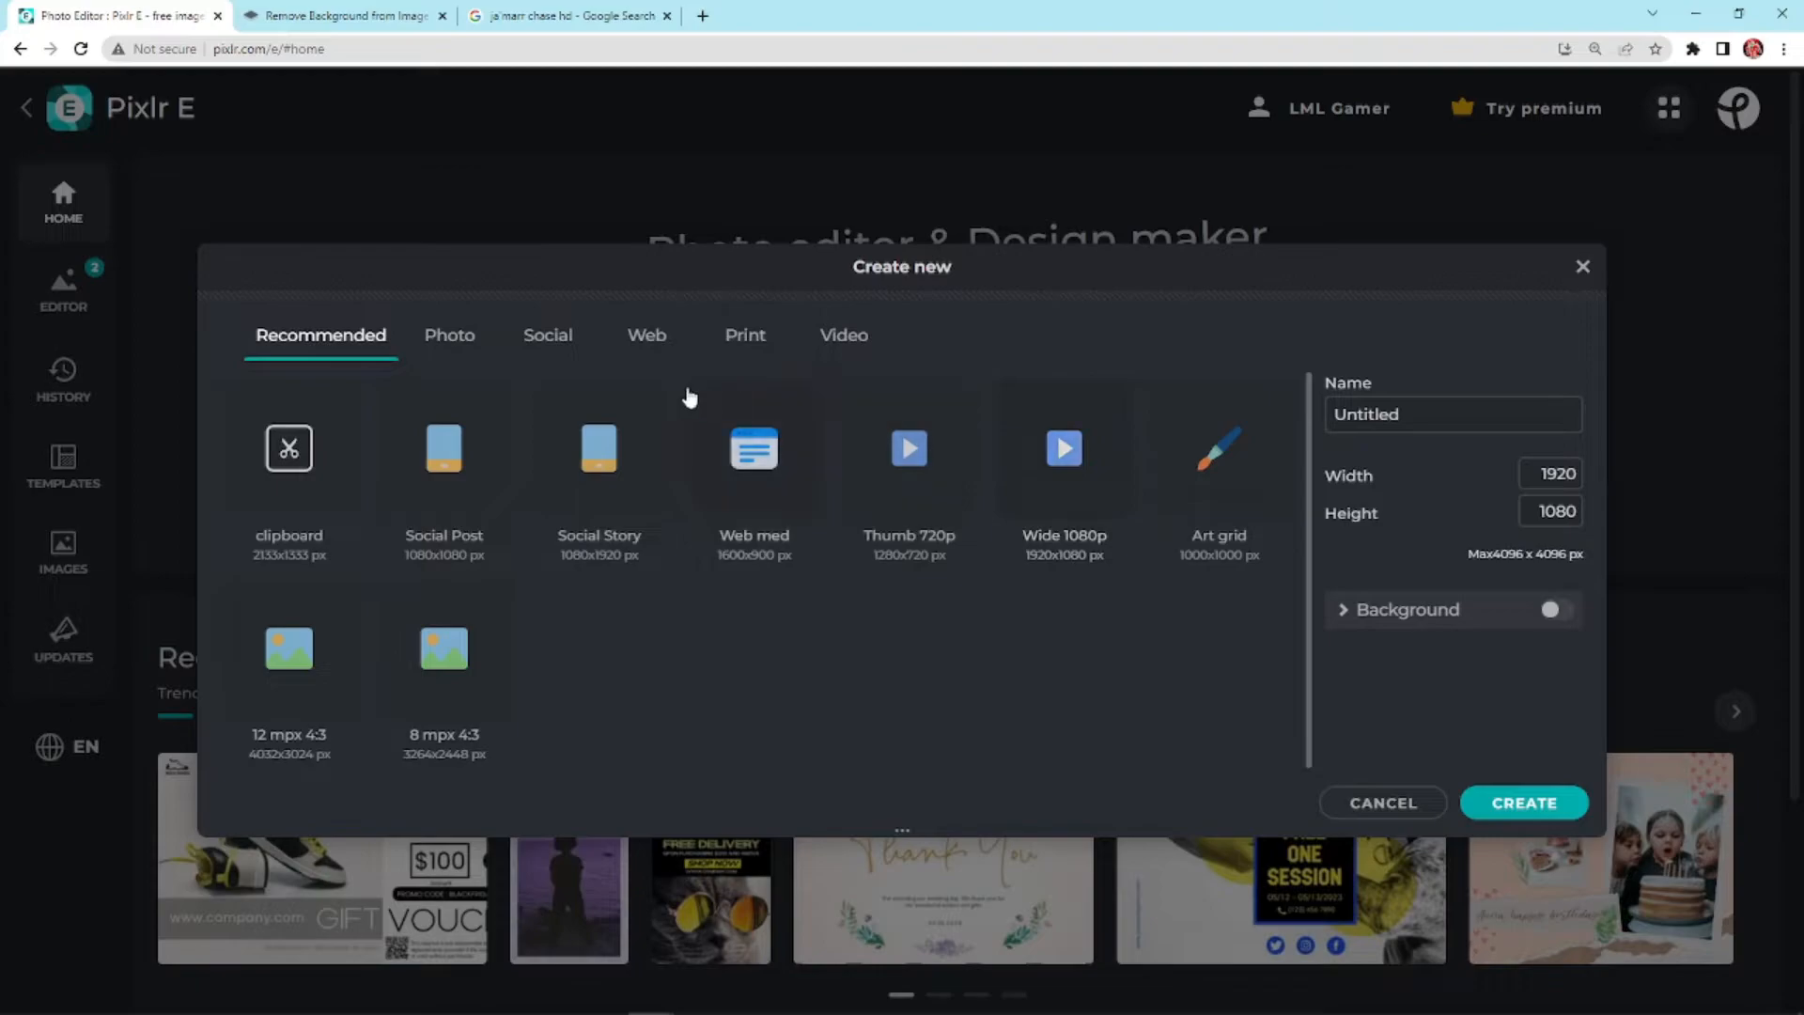
click(555, 344)
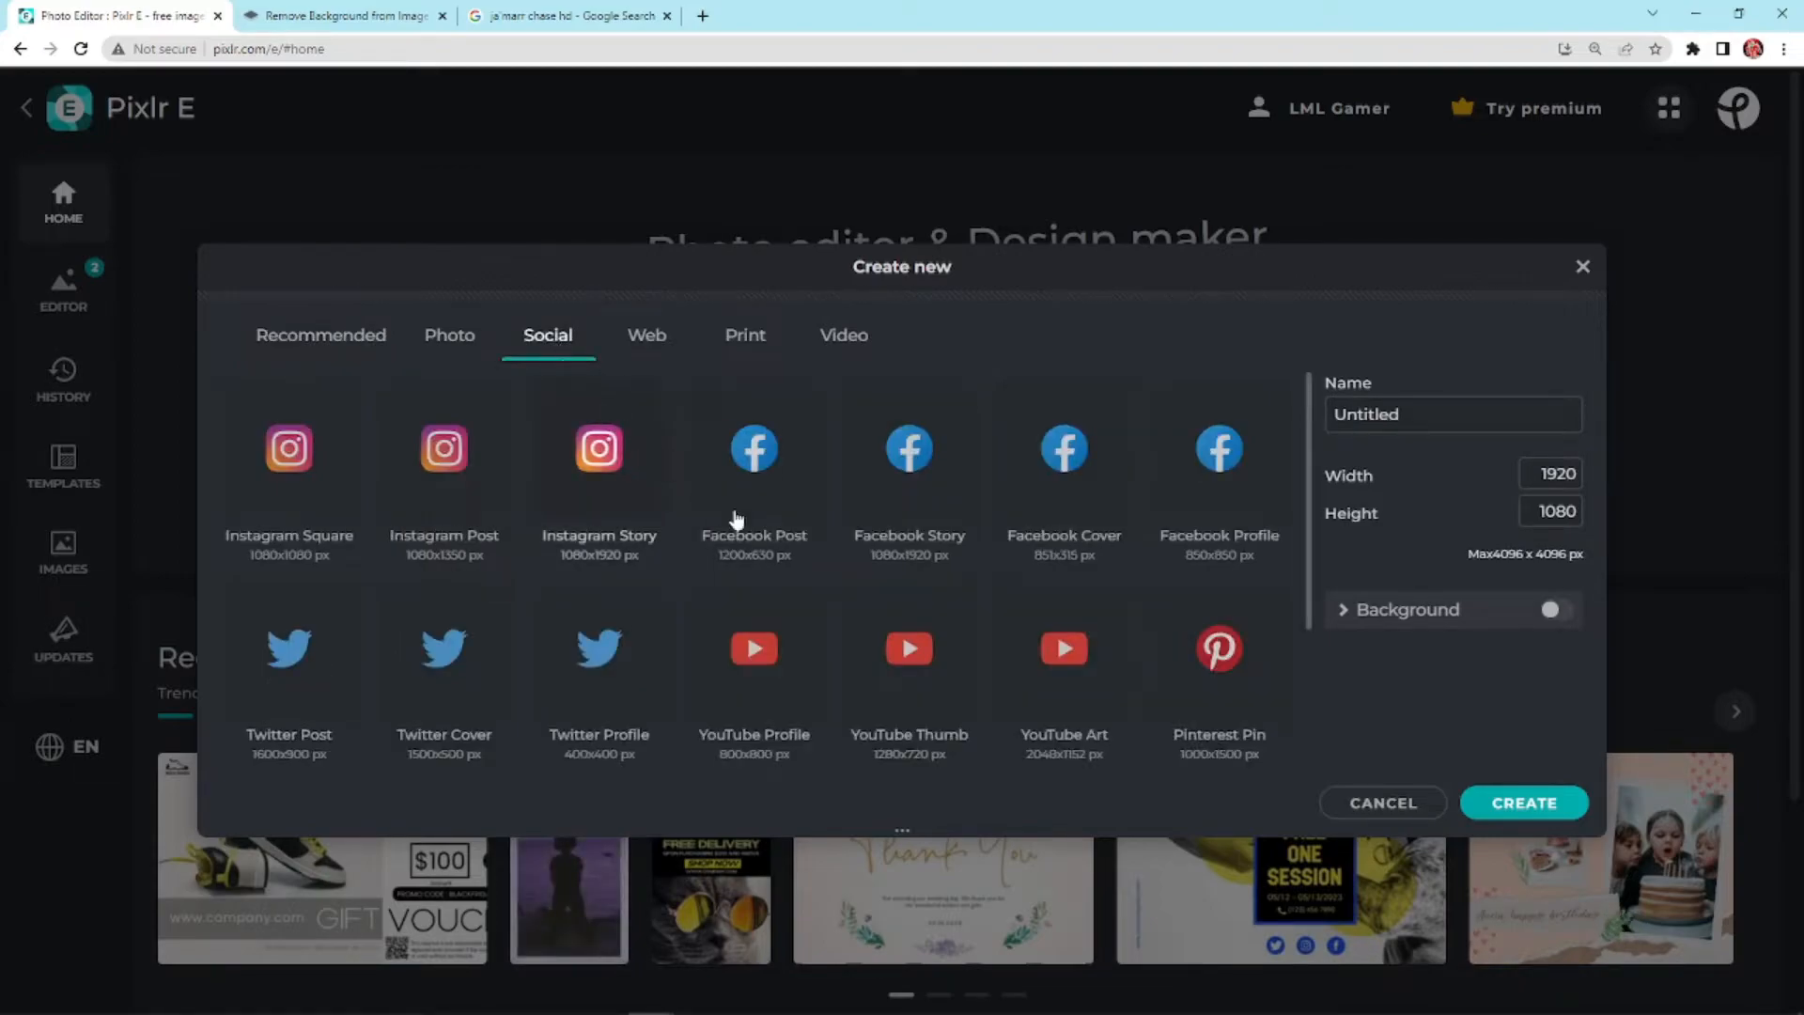
click(777, 648)
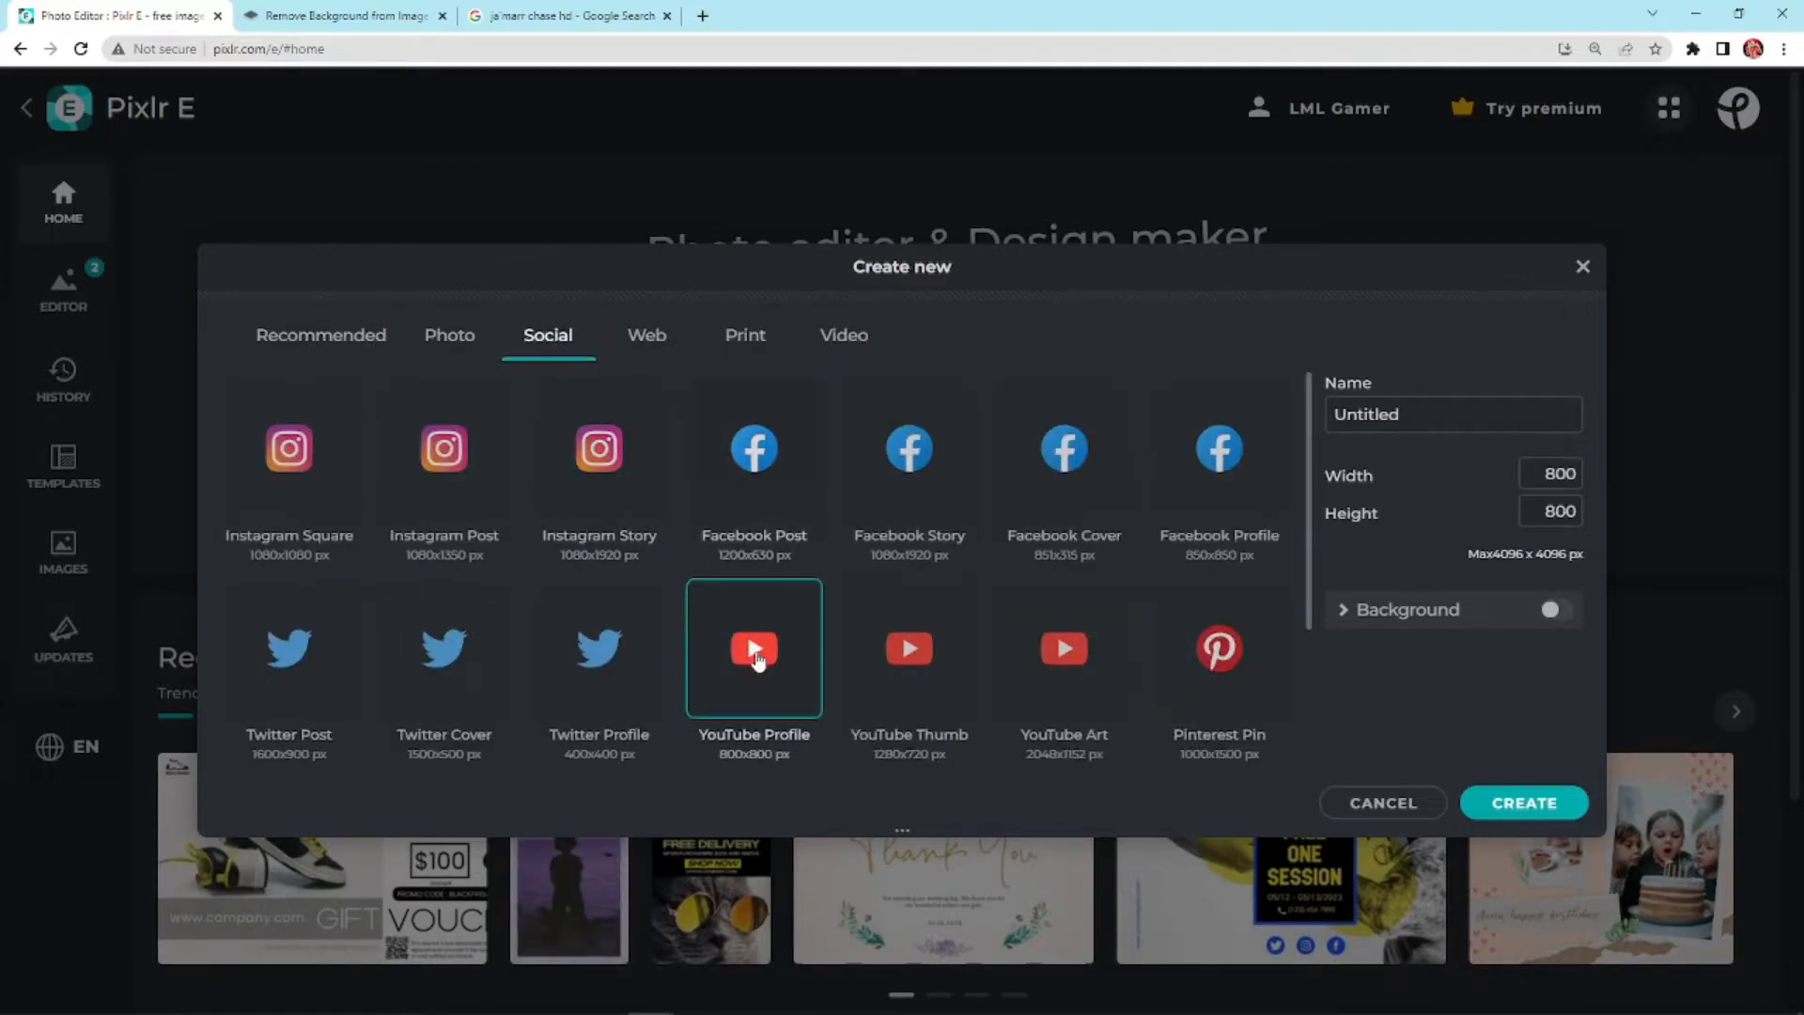
scroll(772, 639, down, 1)
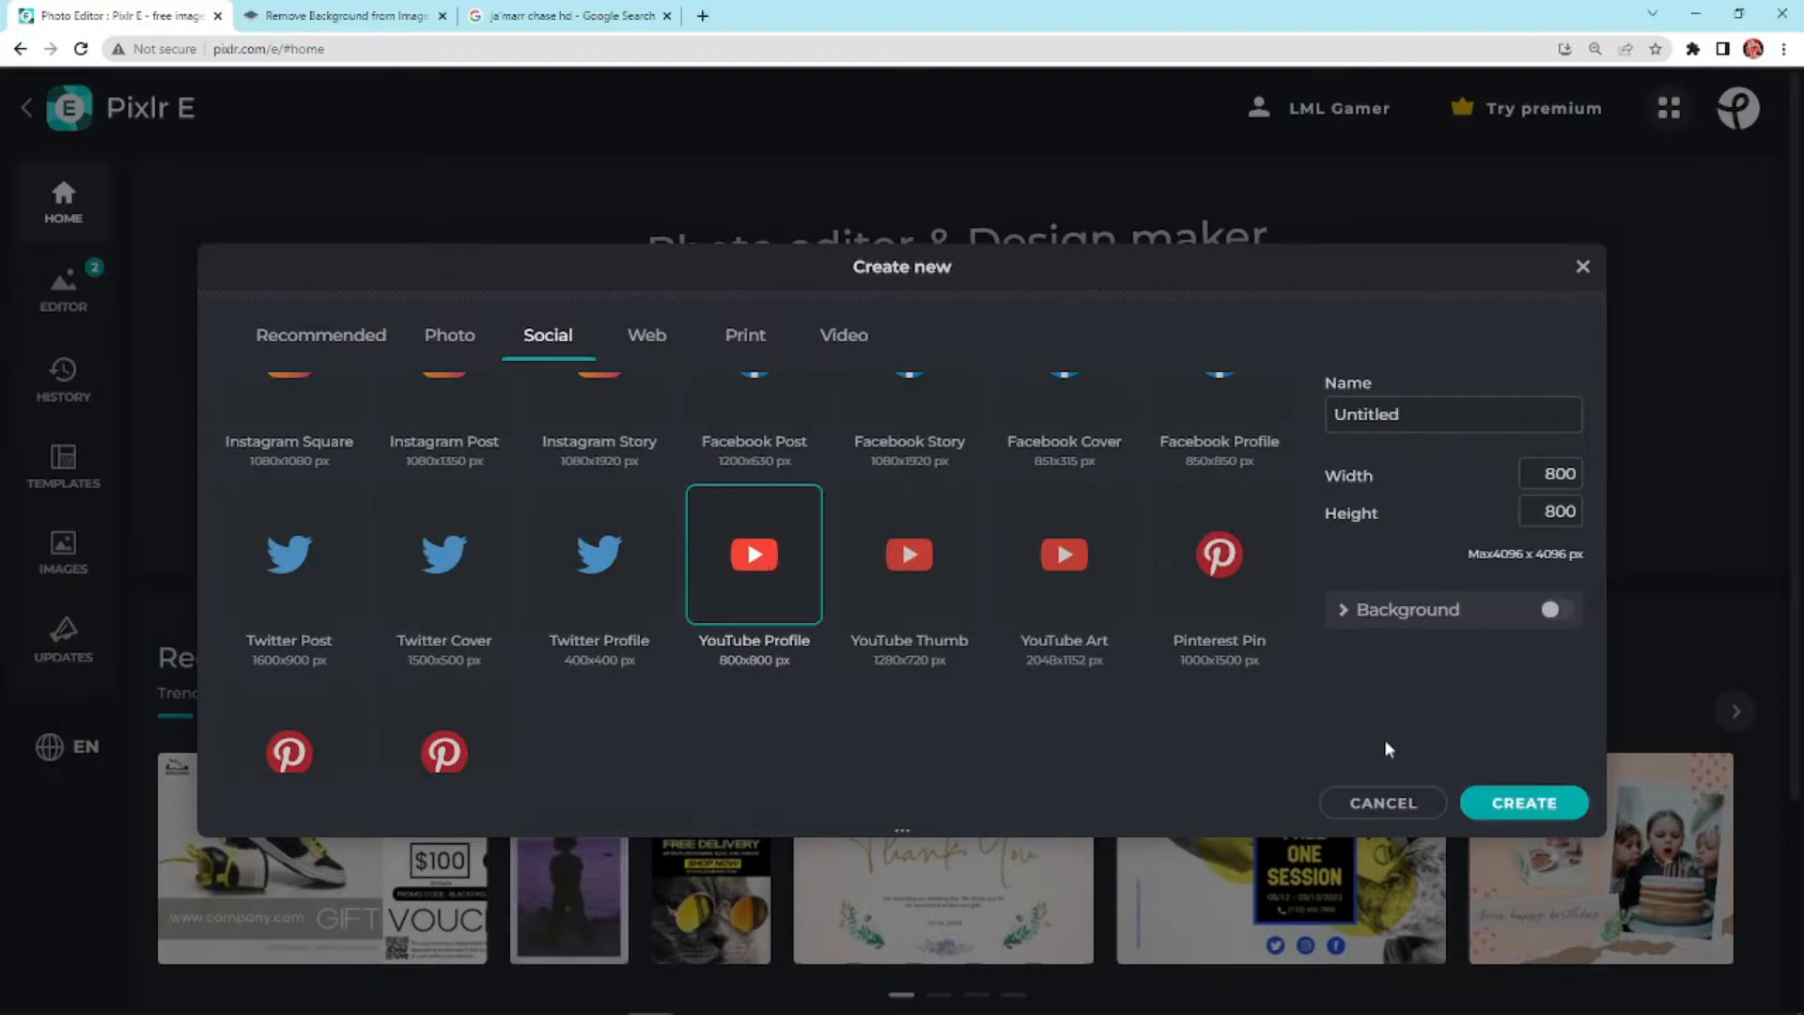
click(1421, 421)
key(BackSpace)
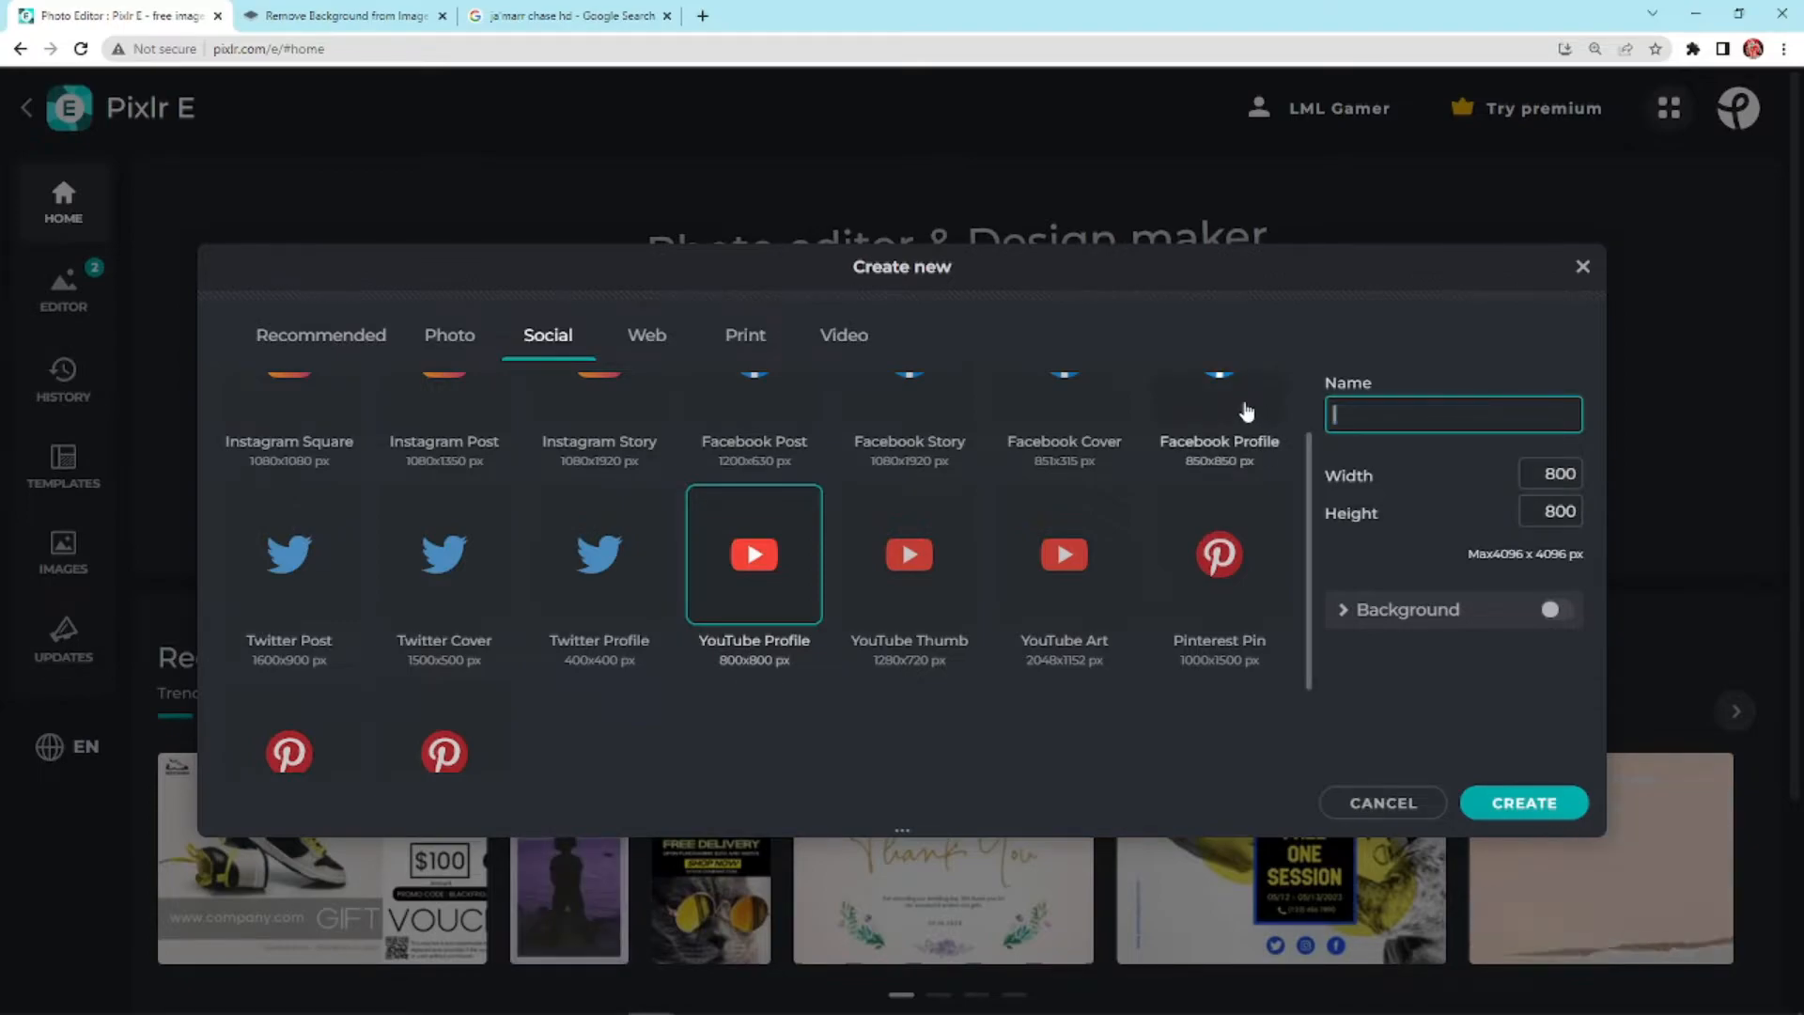
text(PRP)
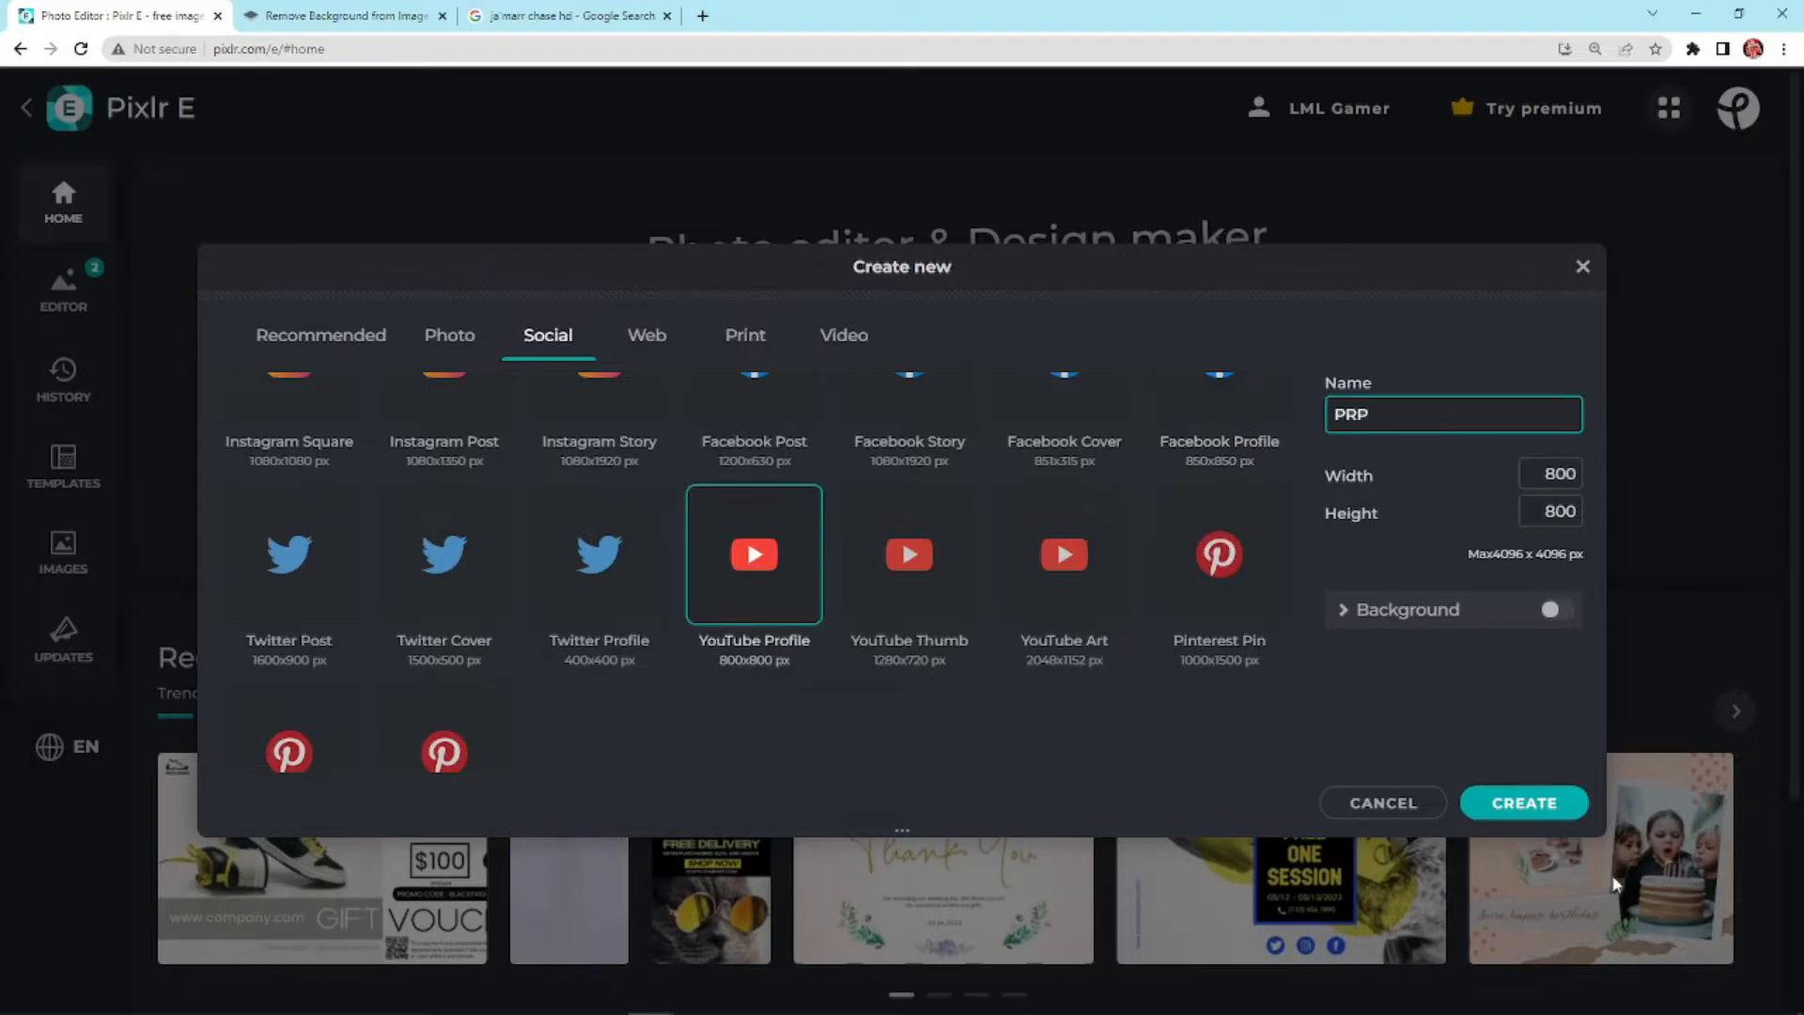
click(1533, 800)
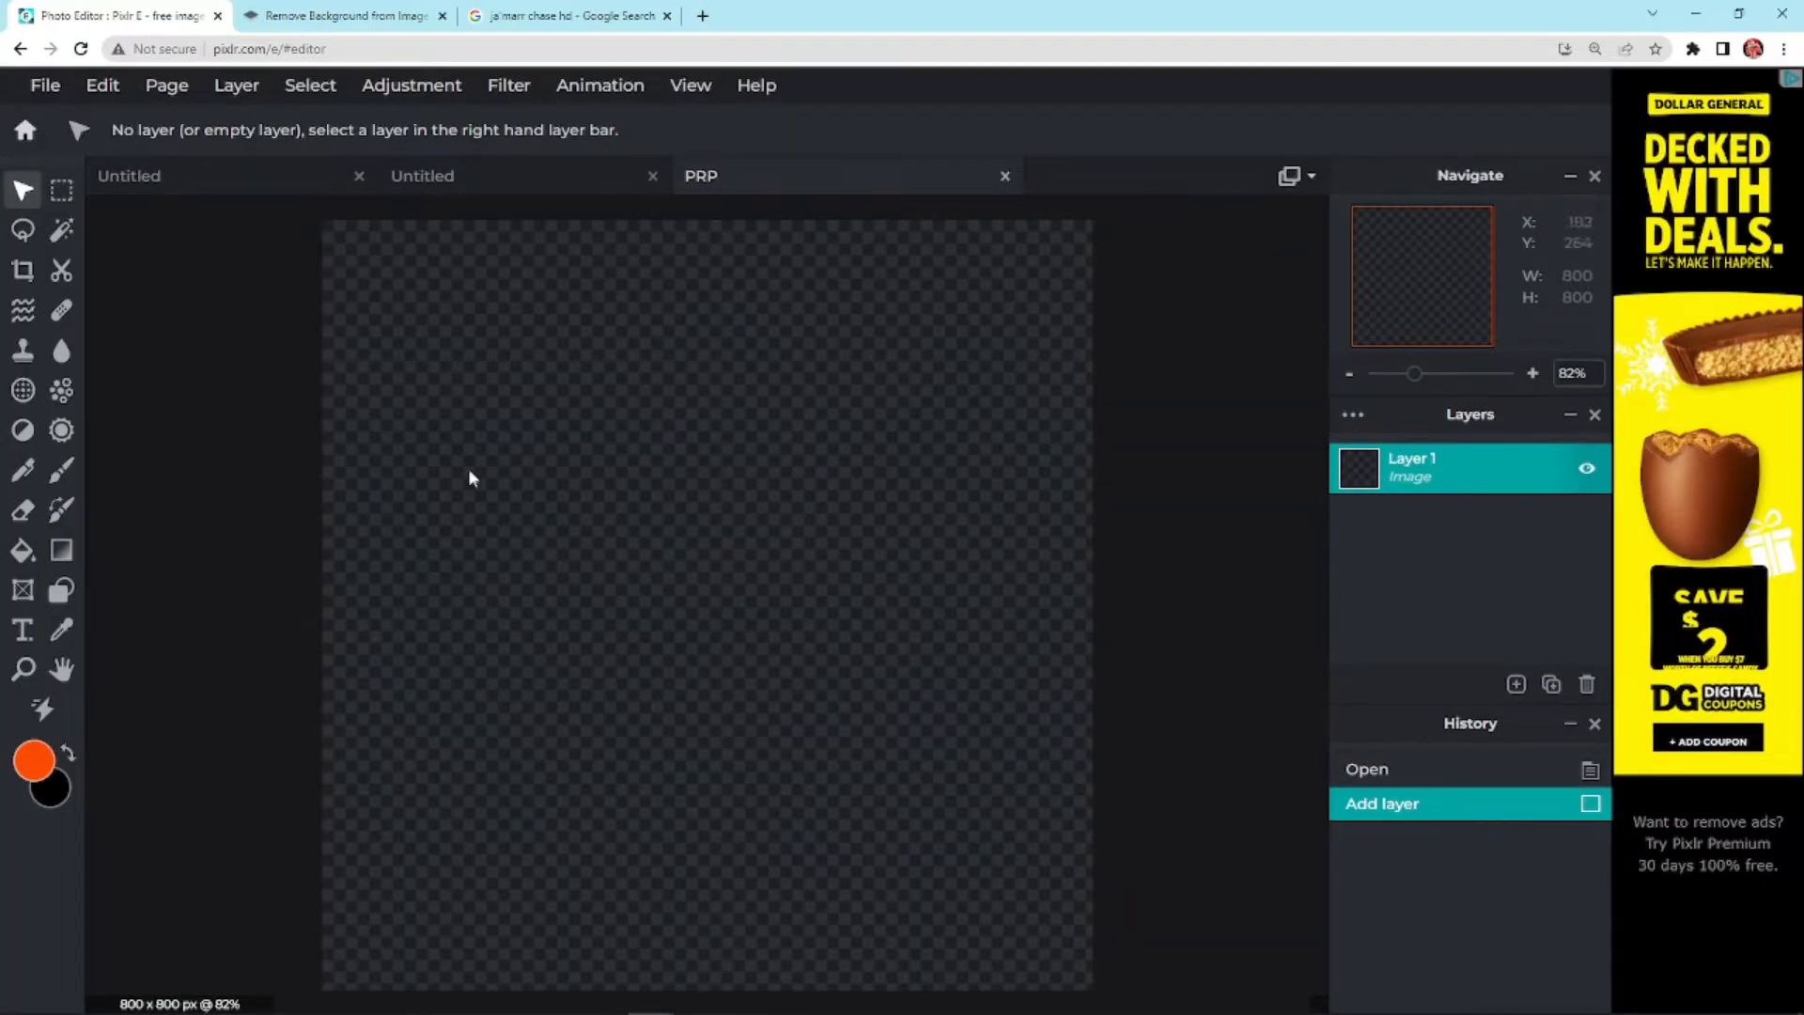
Add the "name" image with the speed KILLZ text from Downloads as a new image layer
drag(287, 290, 1087, 736)
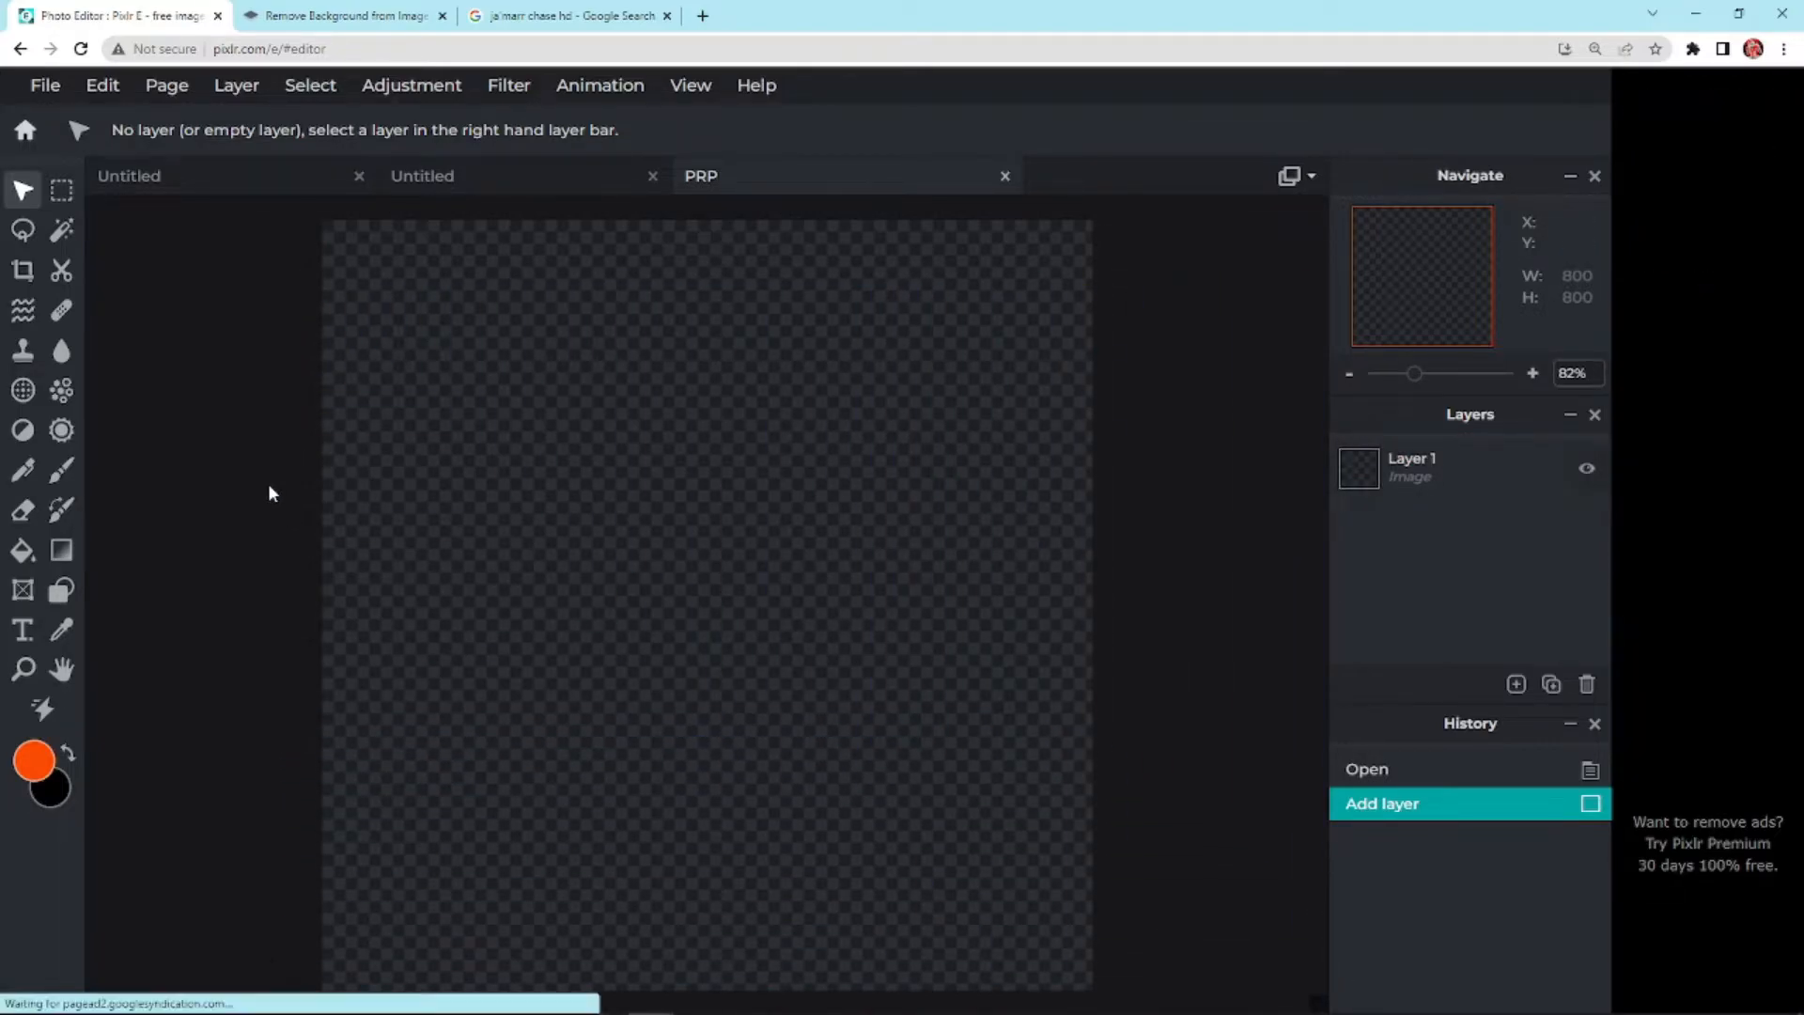
click(1517, 684)
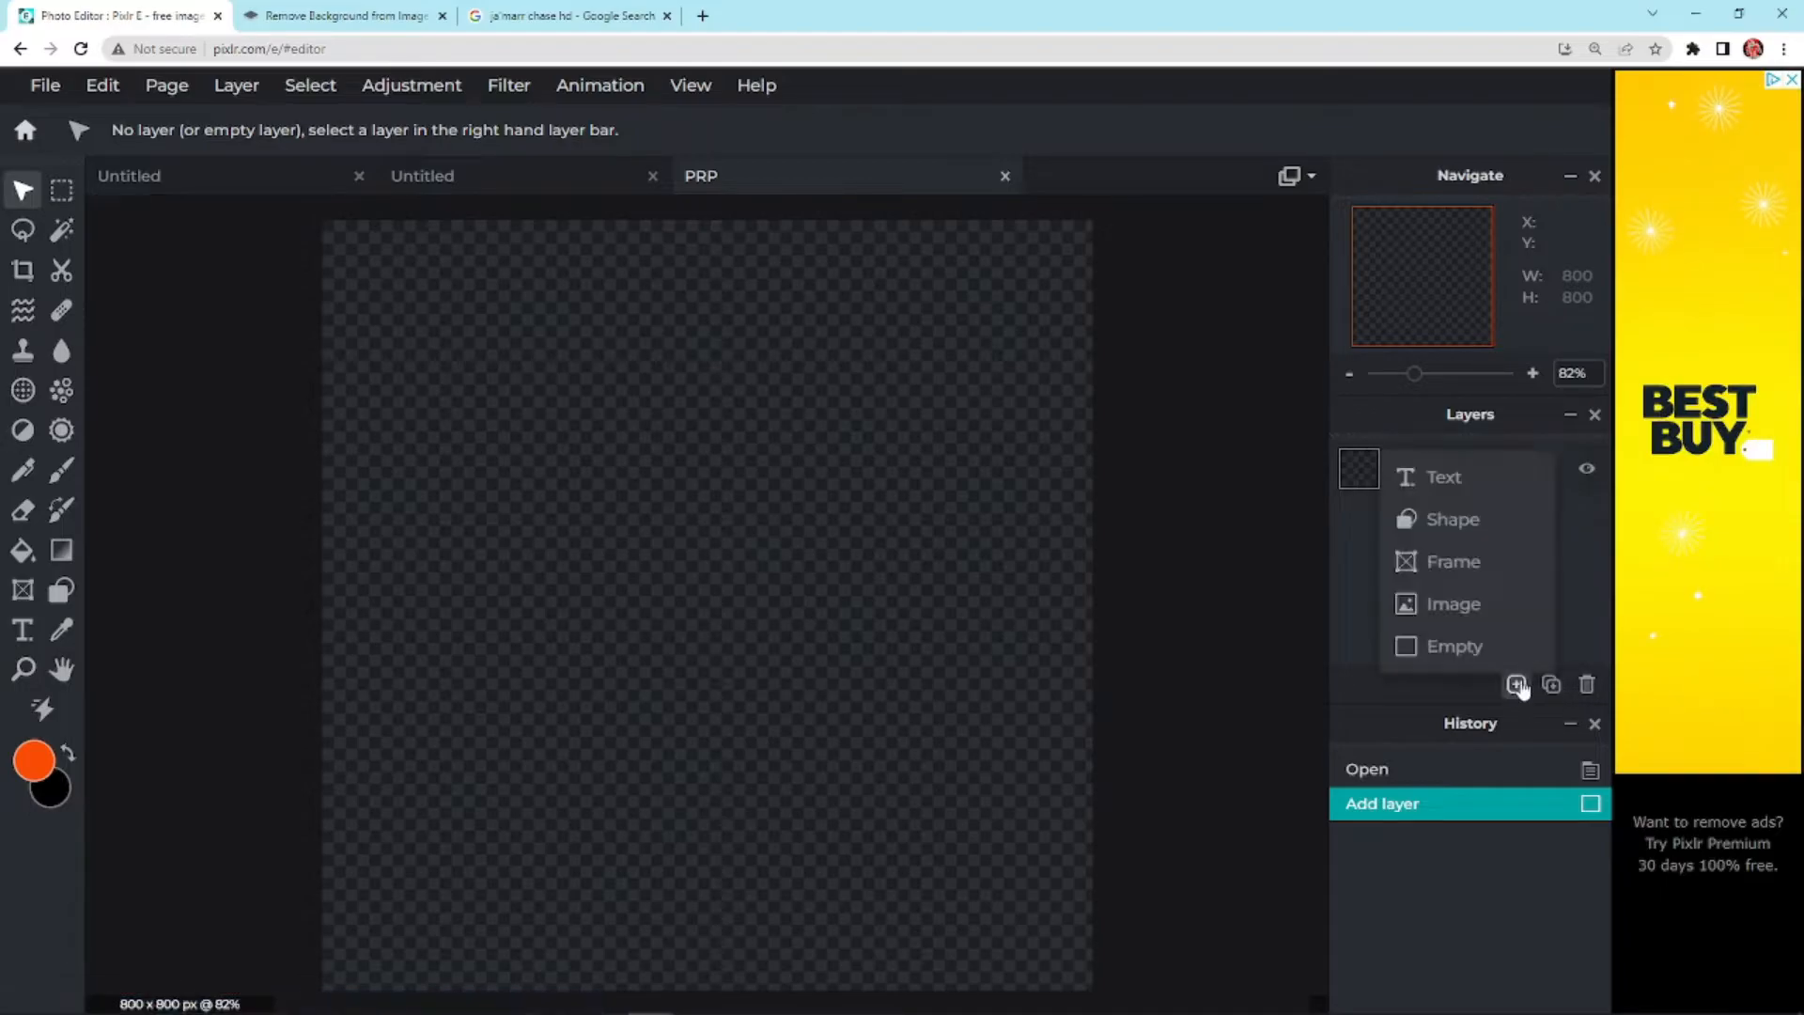
click(1471, 608)
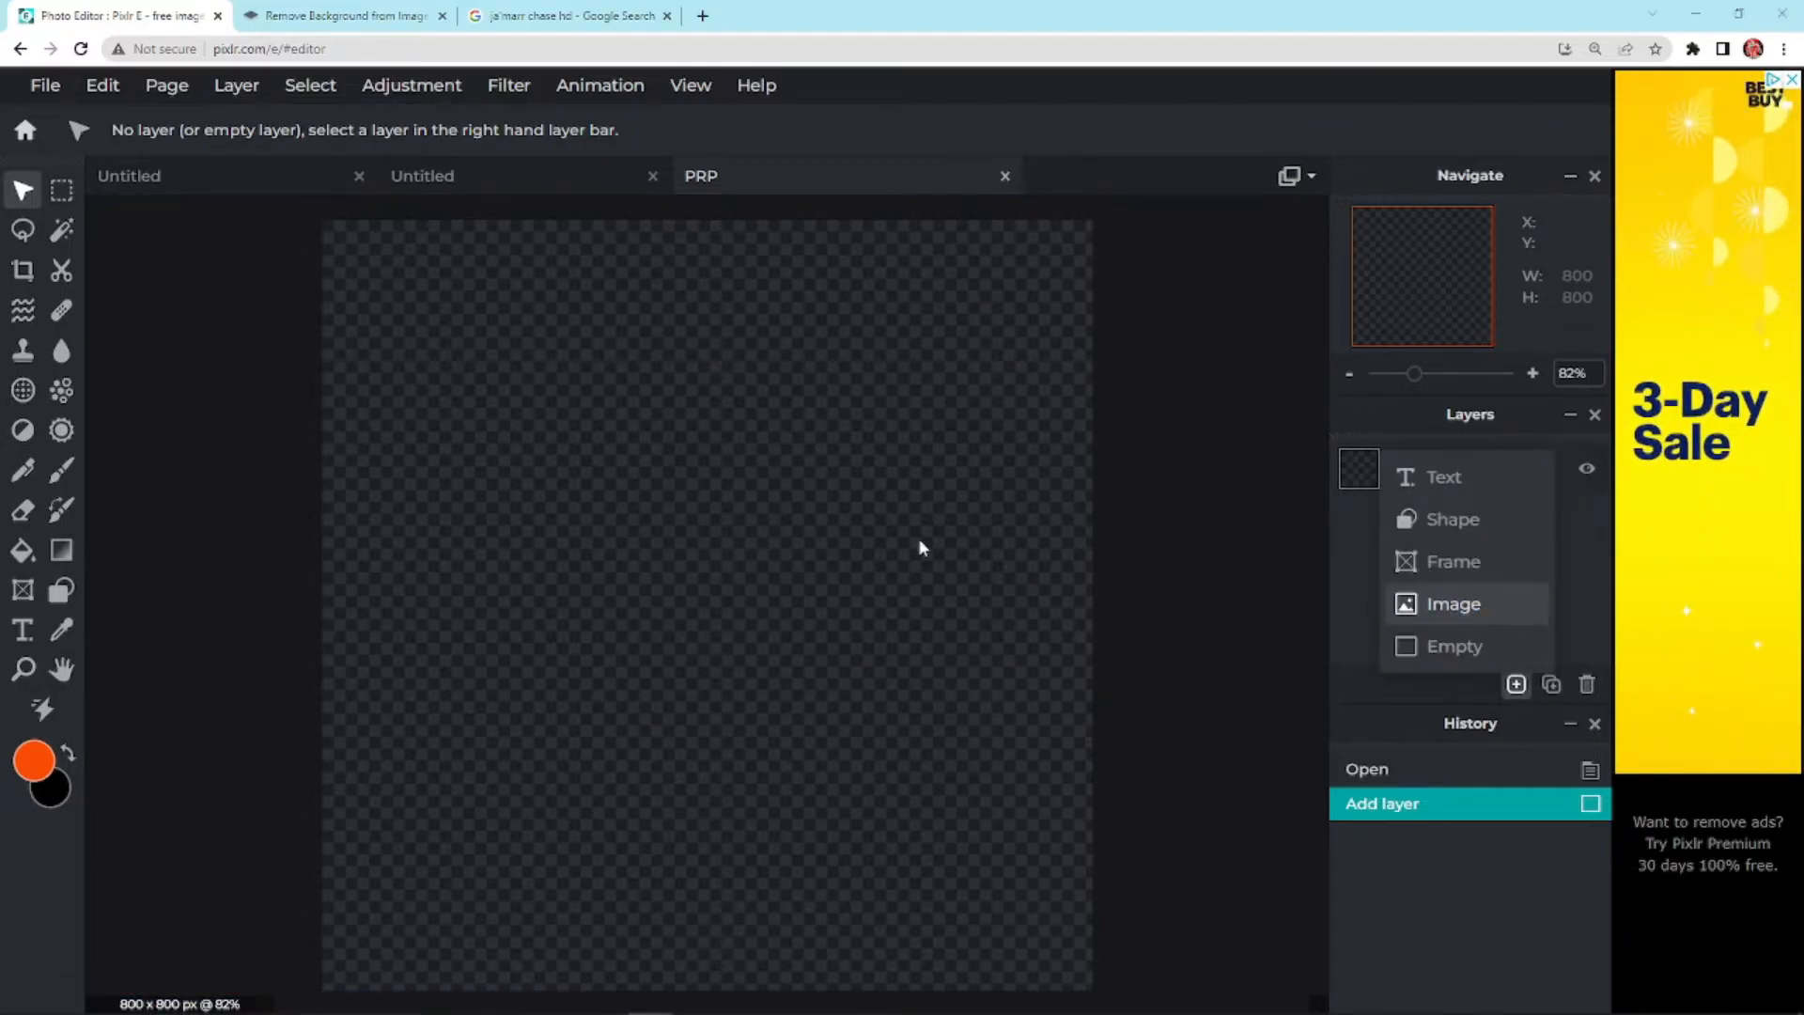
scroll(451, 270, down, 2)
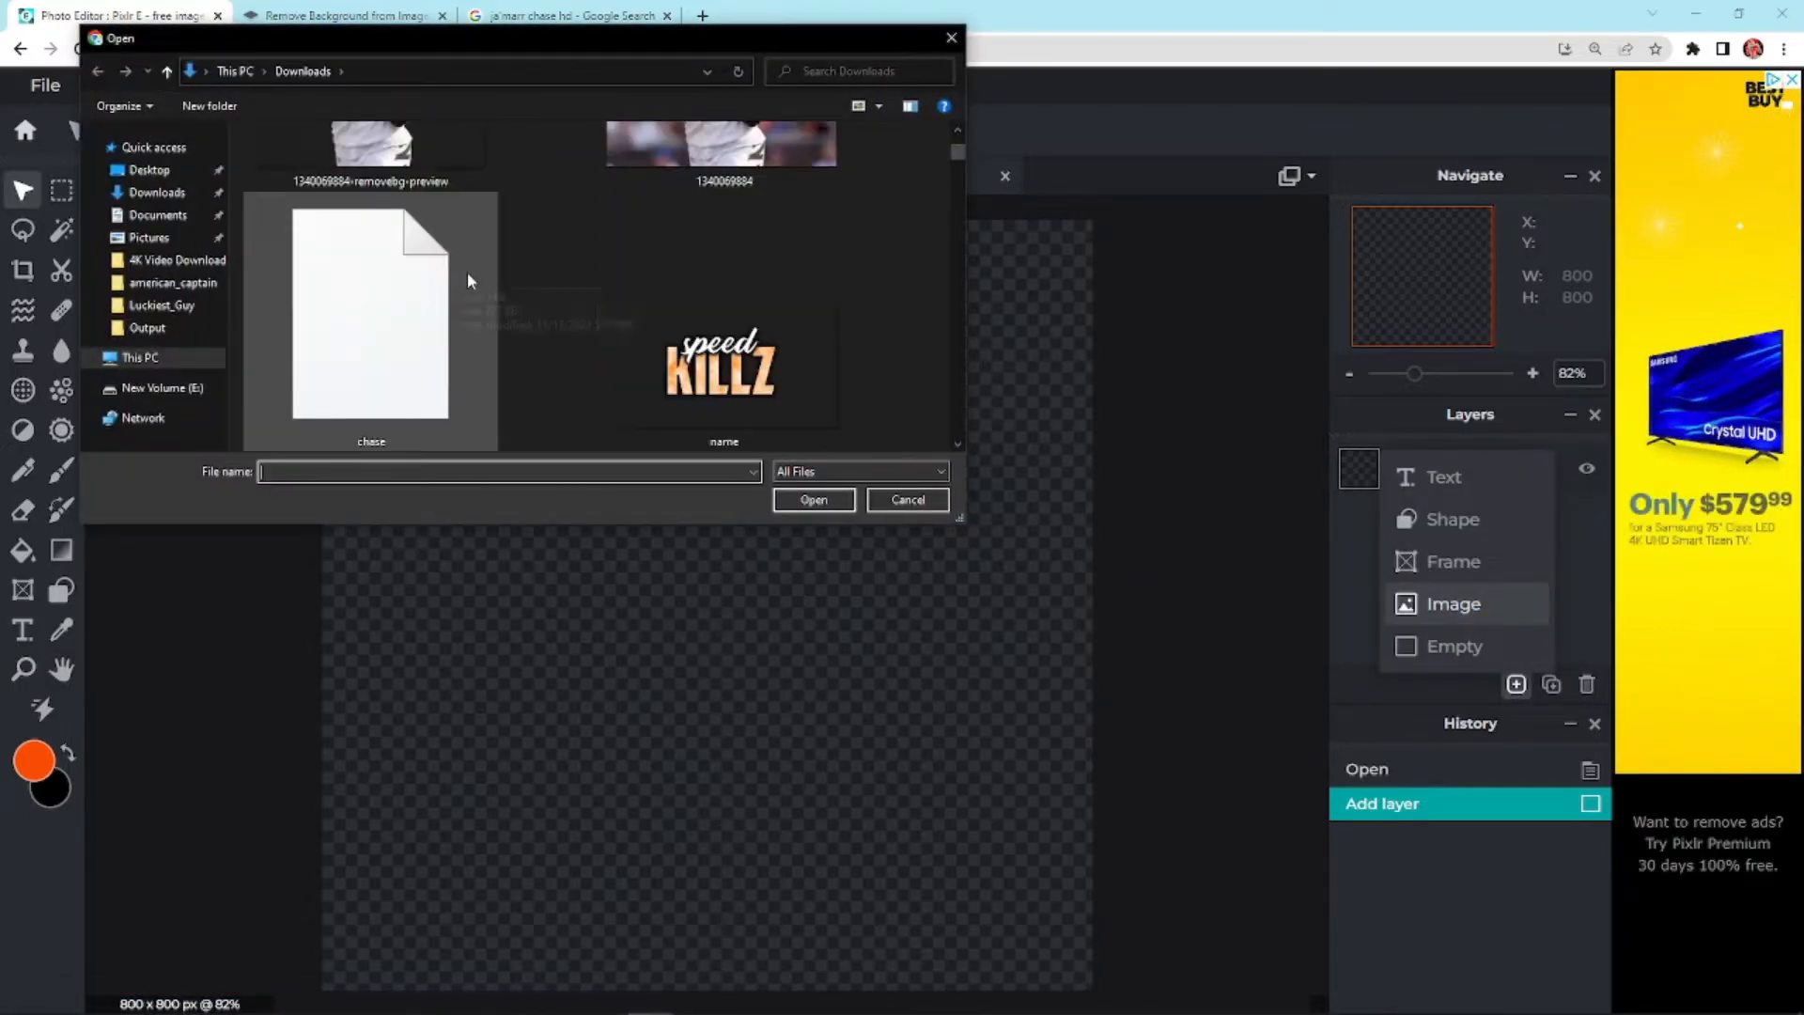
click(726, 375)
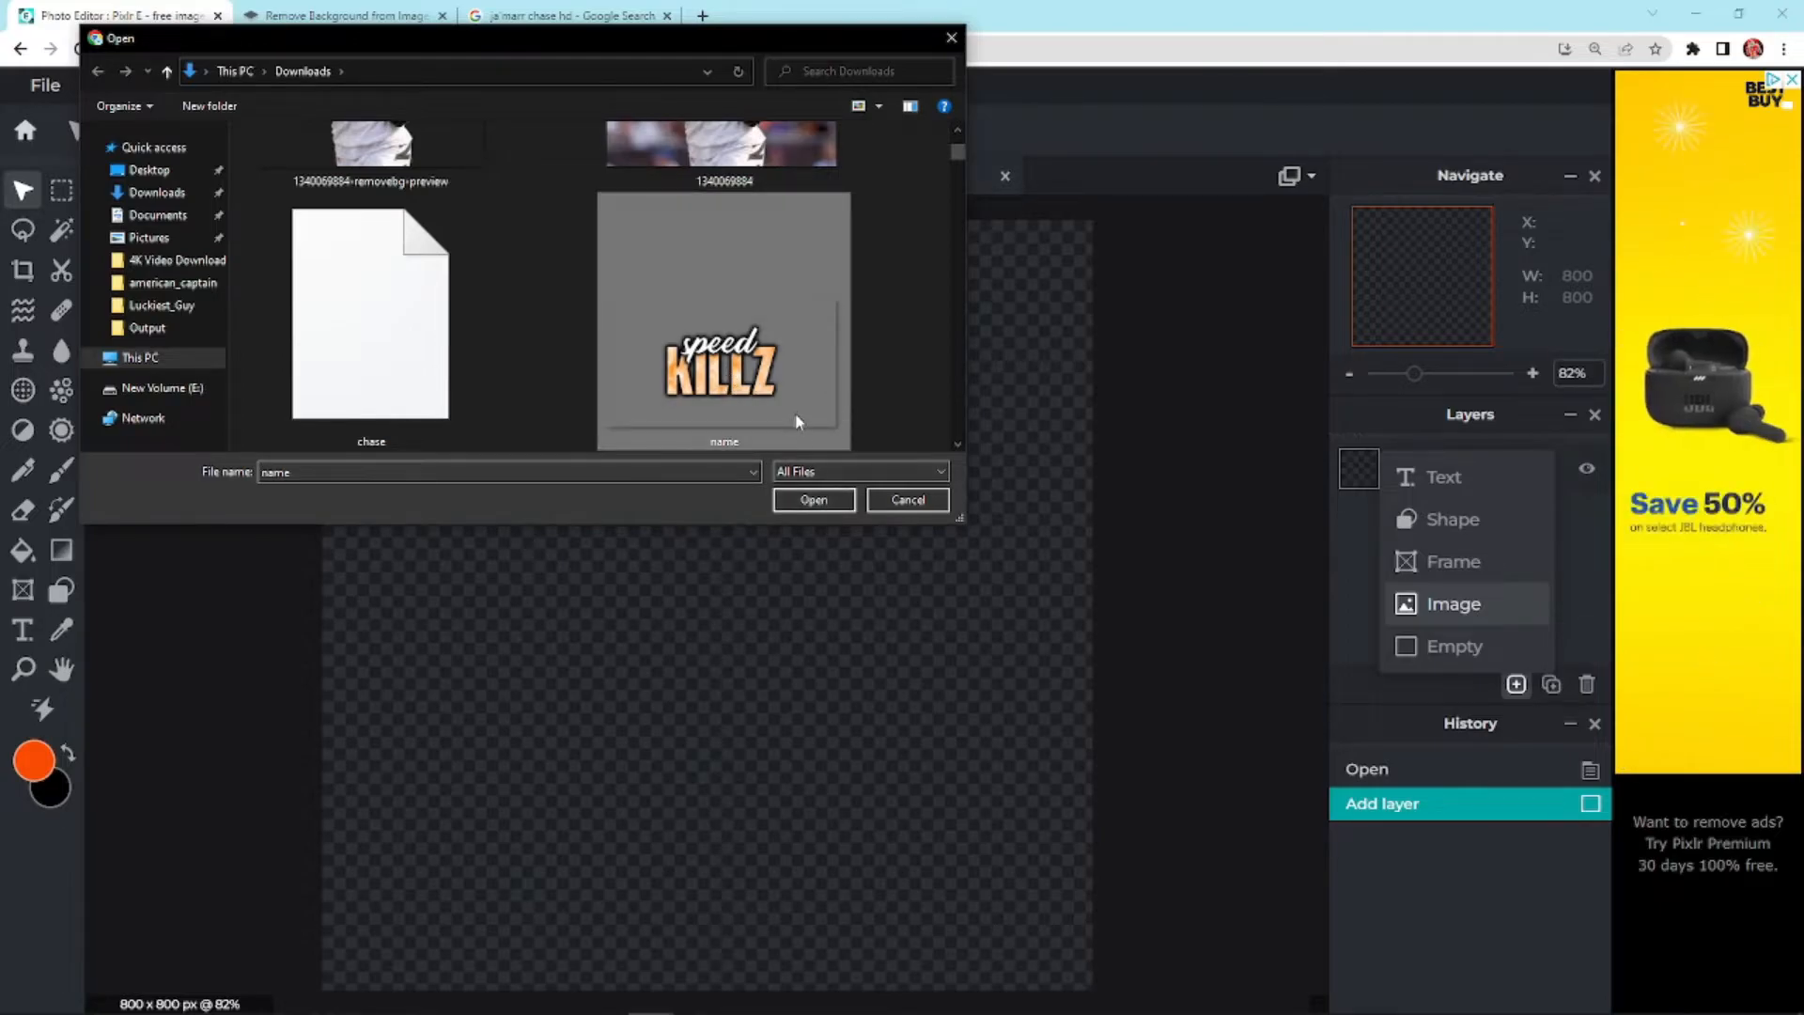
click(814, 501)
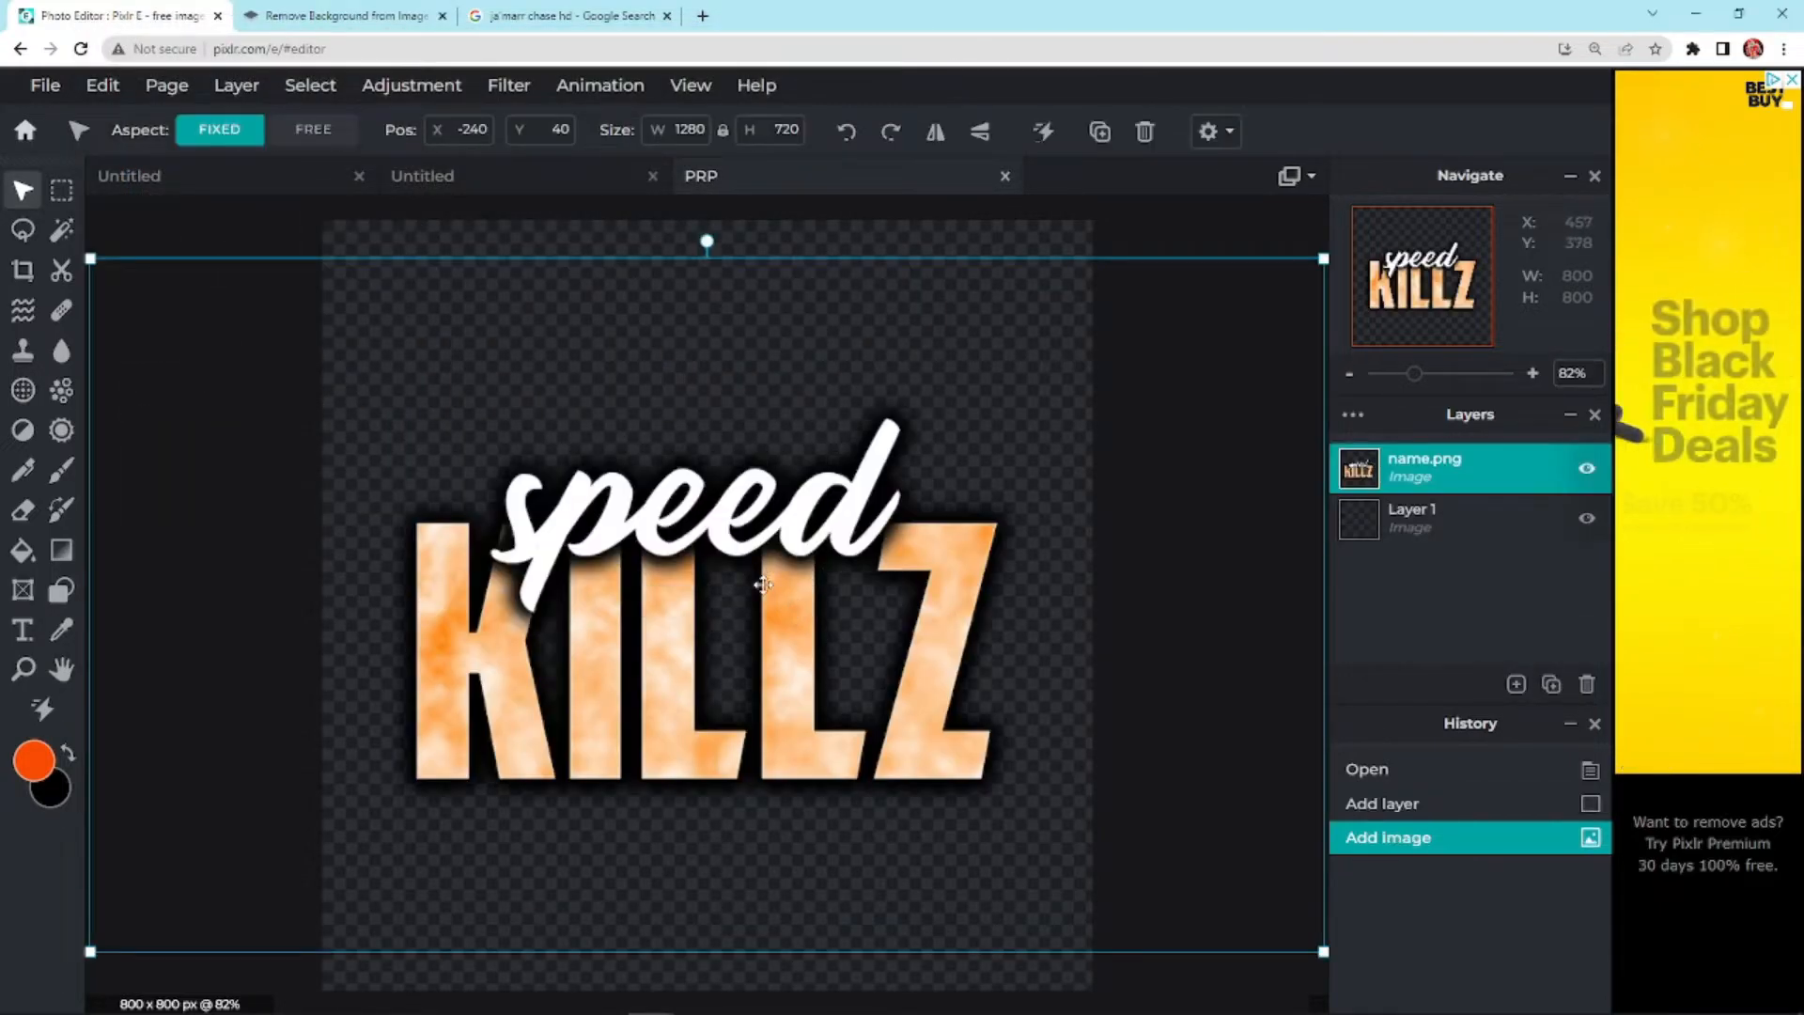
Shrink the speed KILLZ image to about 860 × 484 px and place it near the middle of the canvas
drag(771, 612, 678, 588)
scroll(775, 563, down, 2)
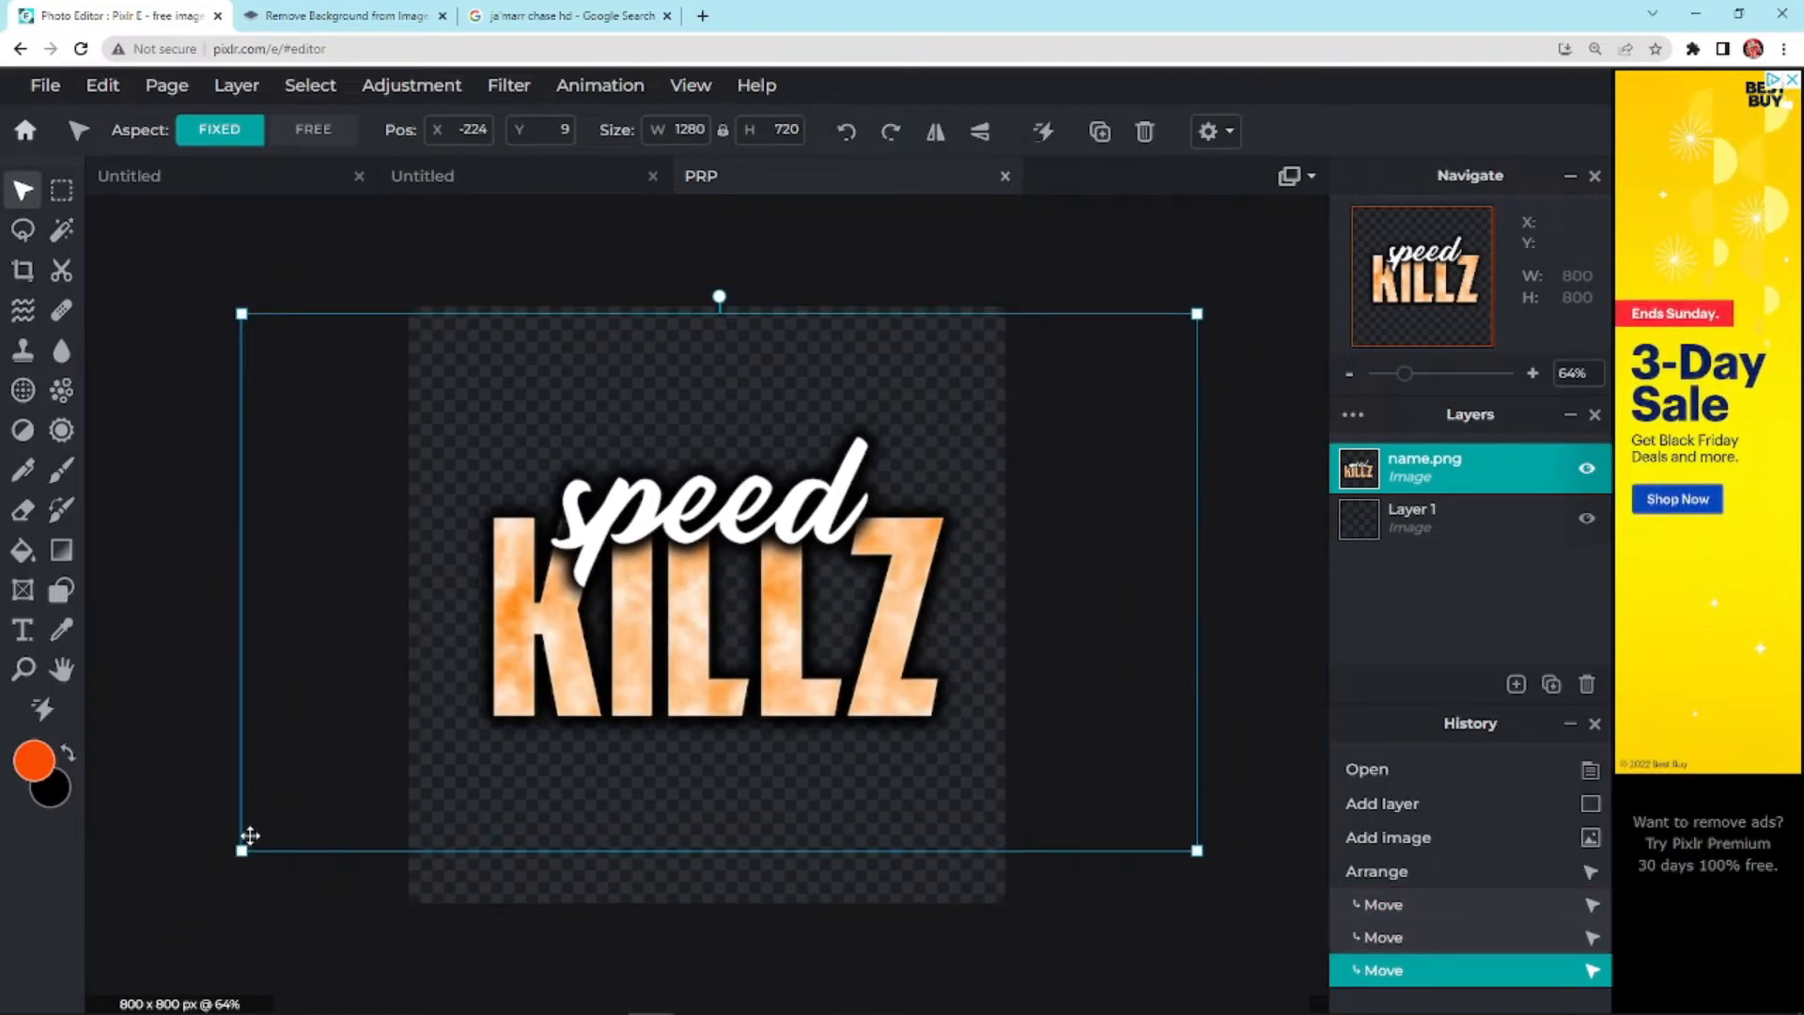
drag(246, 845, 554, 674)
drag(769, 511, 615, 637)
click(1516, 684)
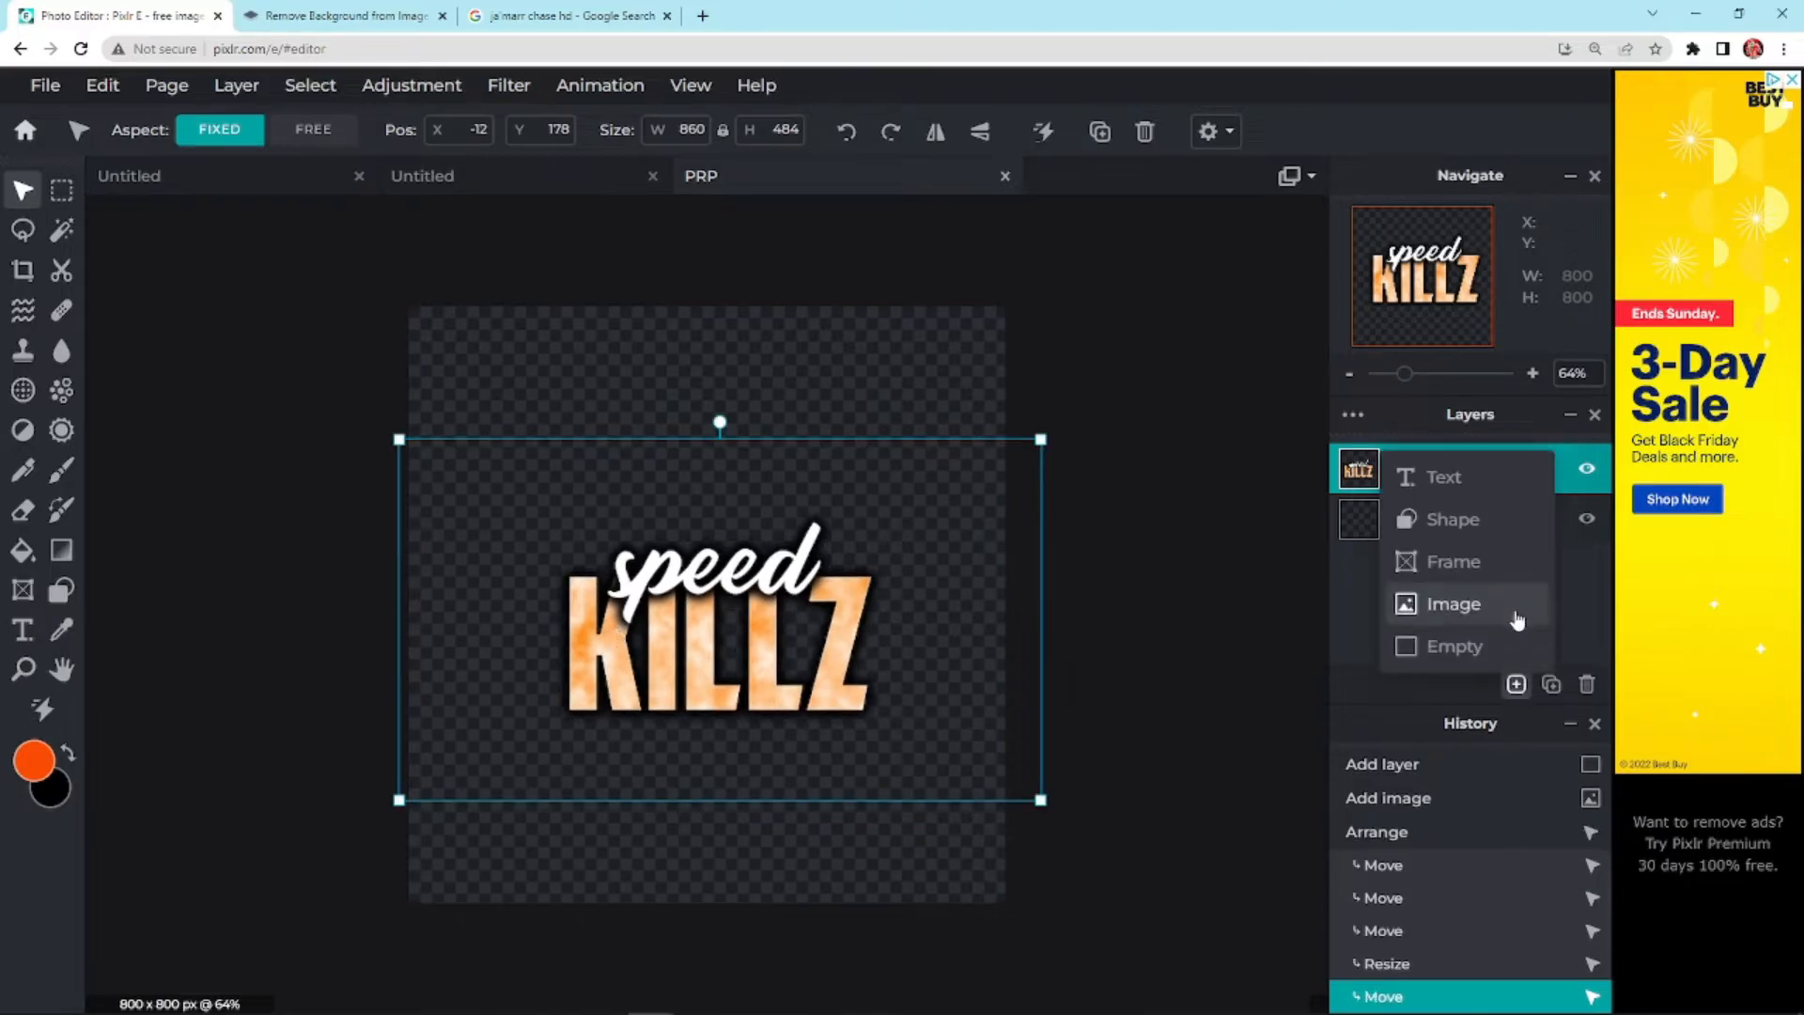
click(313, 324)
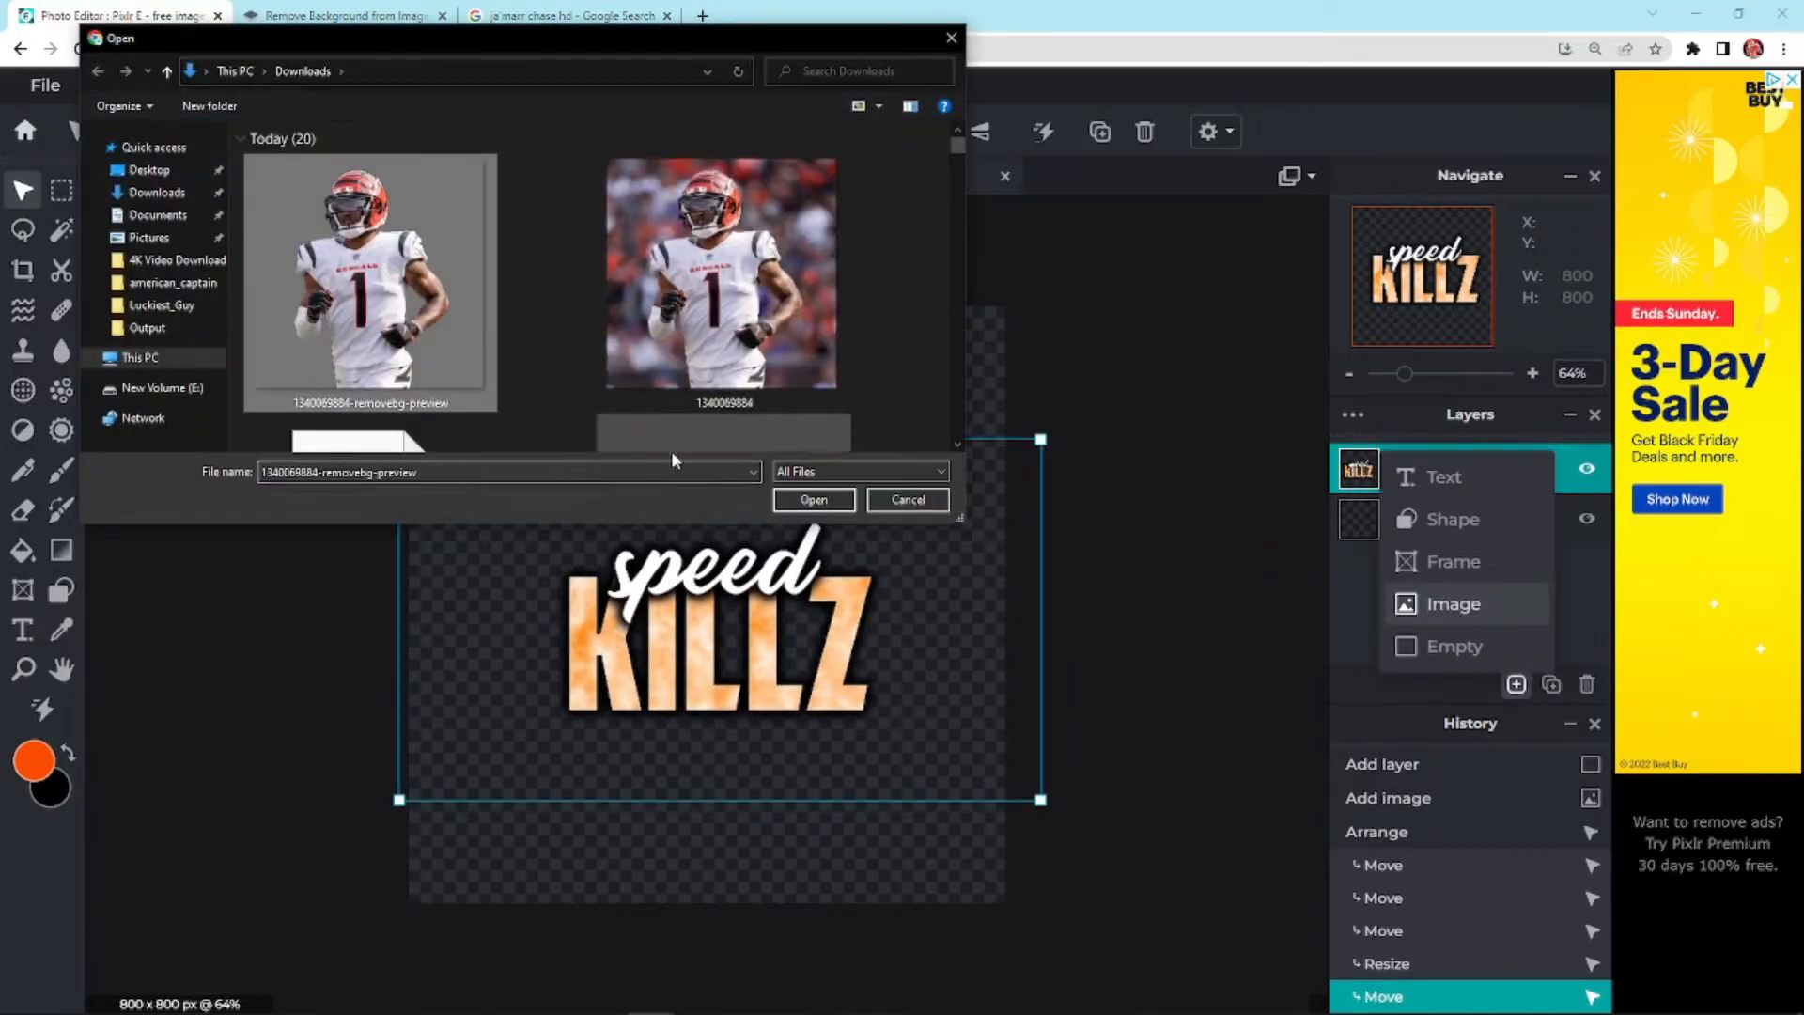
click(802, 503)
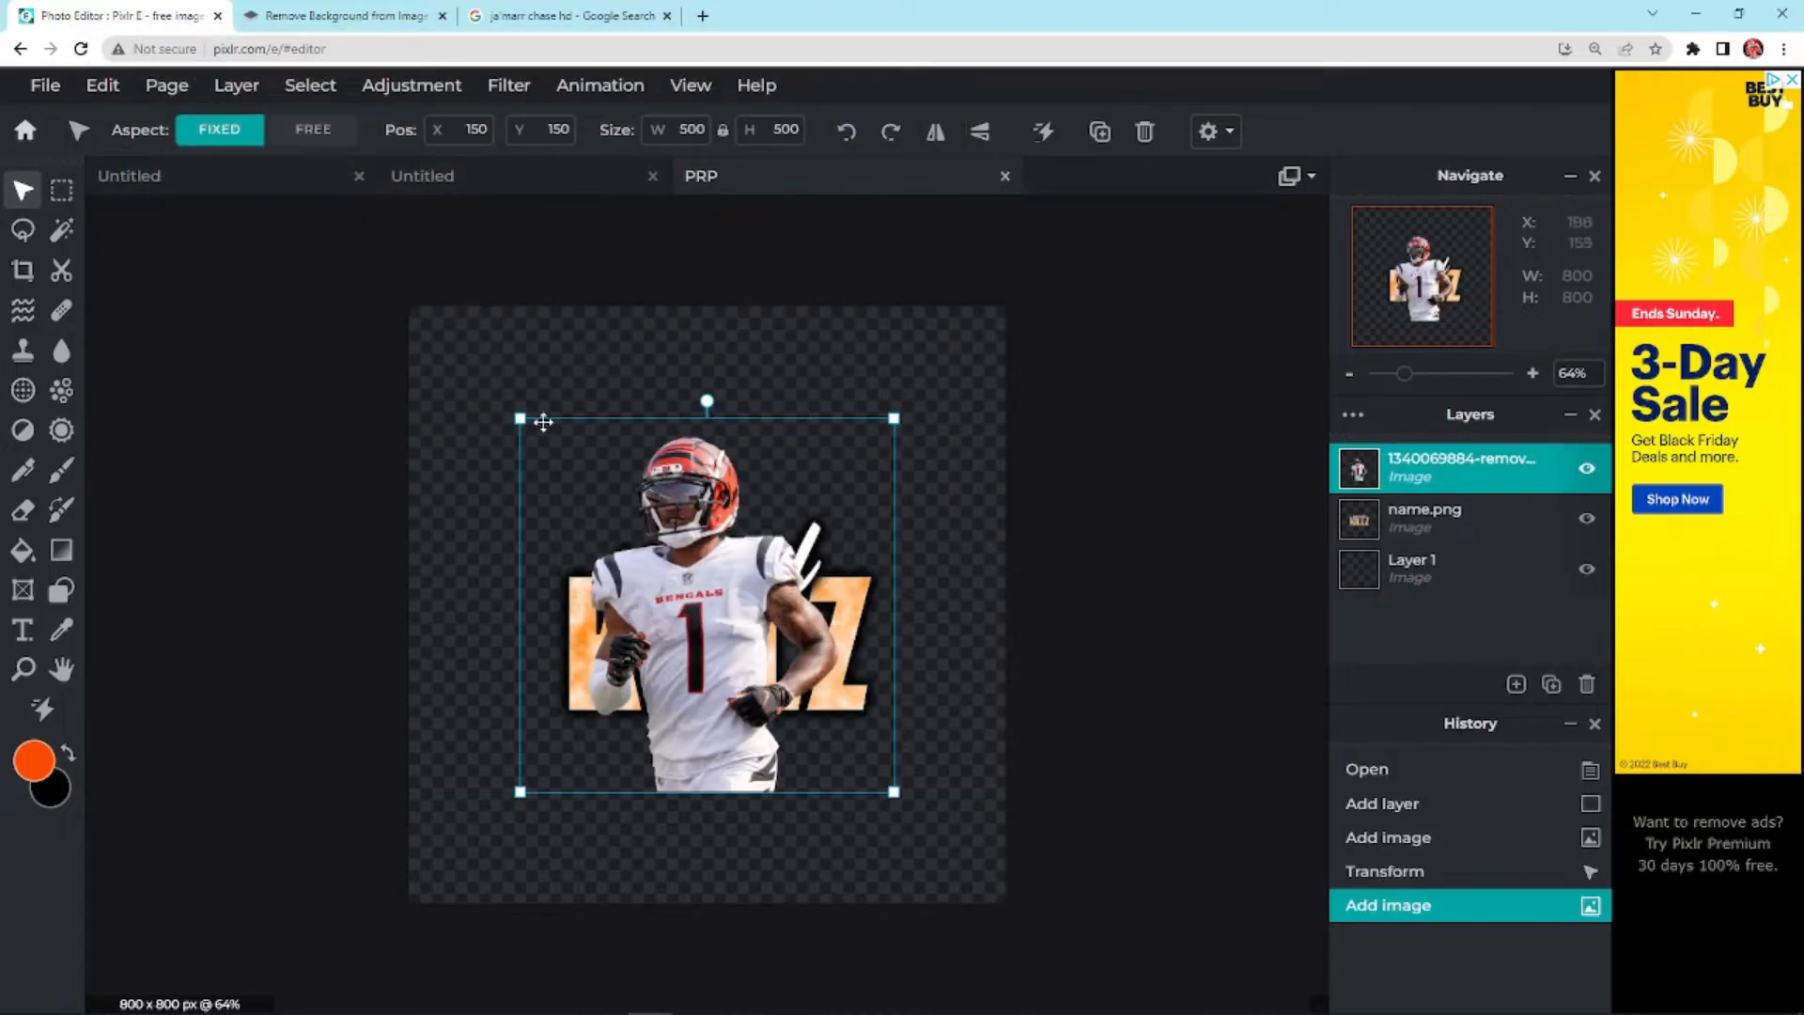
Enlarge the player image to about 825 × 825 px and position it to fill the canvas height
drag(518, 420, 372, 270)
drag(623, 452, 711, 564)
drag(458, 380, 368, 413)
drag(492, 485, 515, 481)
Move the name.png layer above the player layer, position the speed KILLZ text over the jersey, and select the player image
drag(1389, 504, 1390, 460)
drag(819, 596, 823, 596)
drag(688, 390, 697, 389)
drag(752, 621, 738, 620)
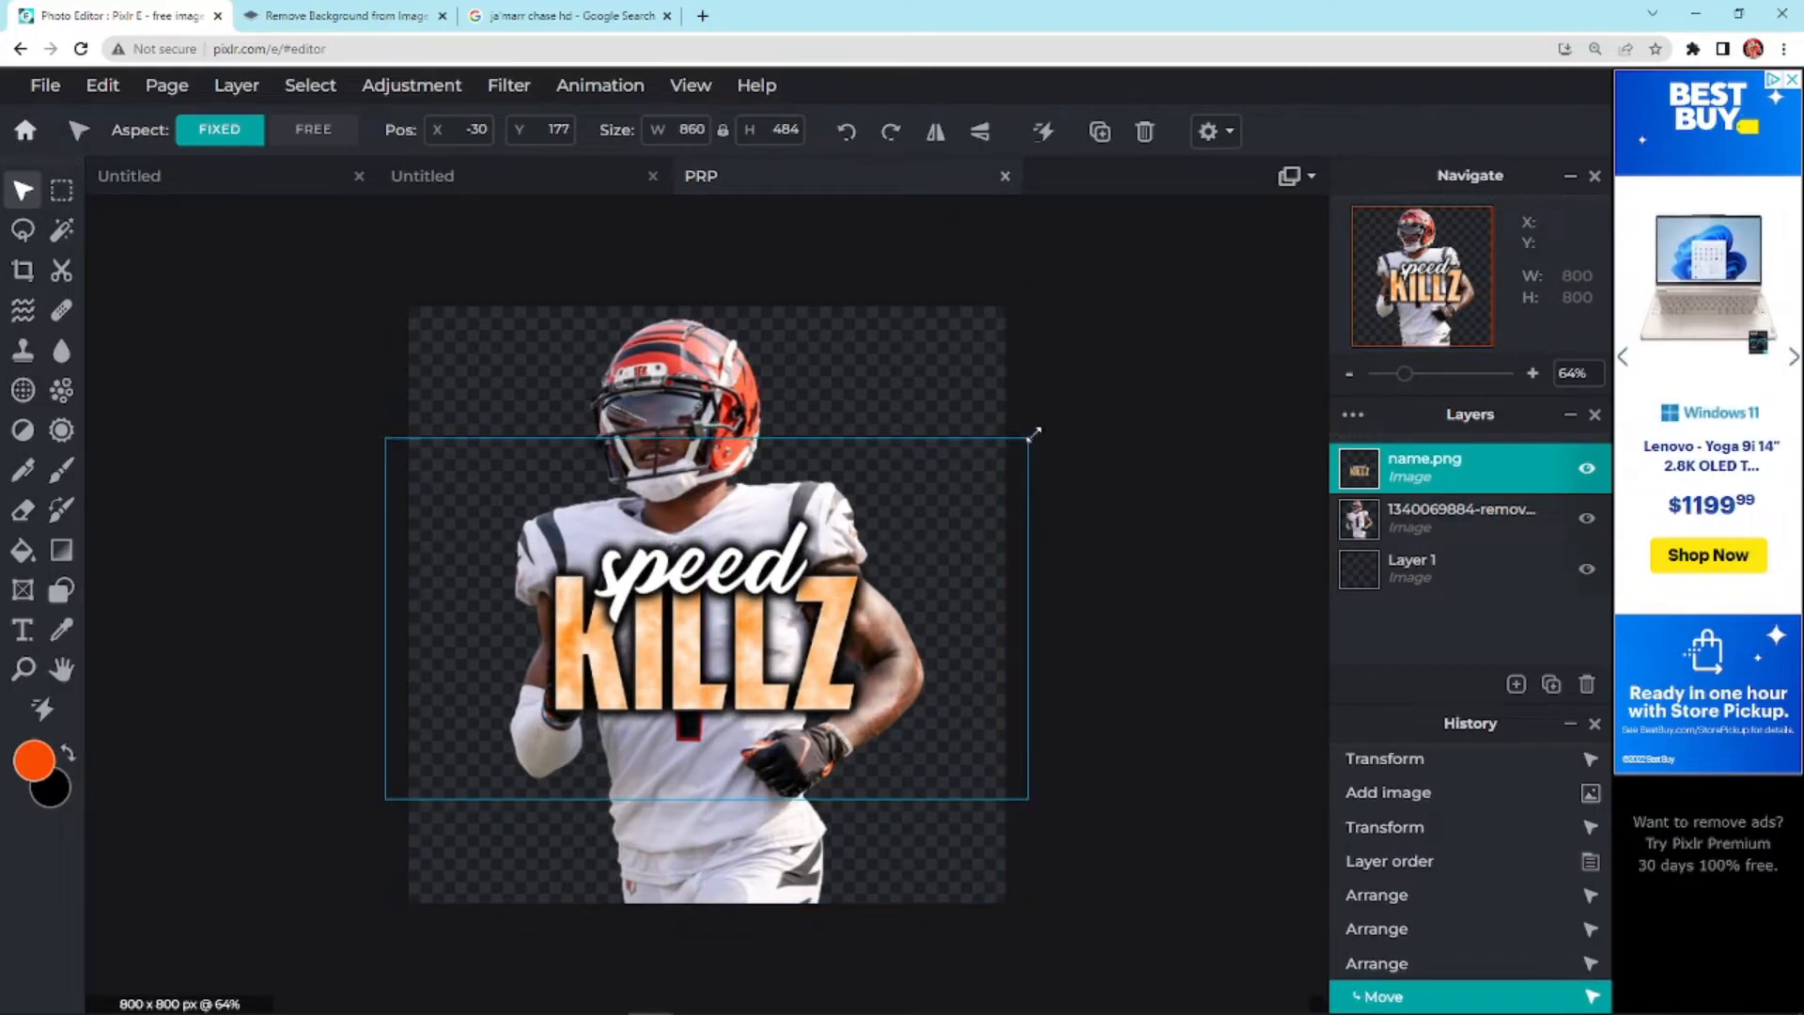
drag(1028, 435, 1033, 435)
drag(787, 606, 791, 615)
click(738, 412)
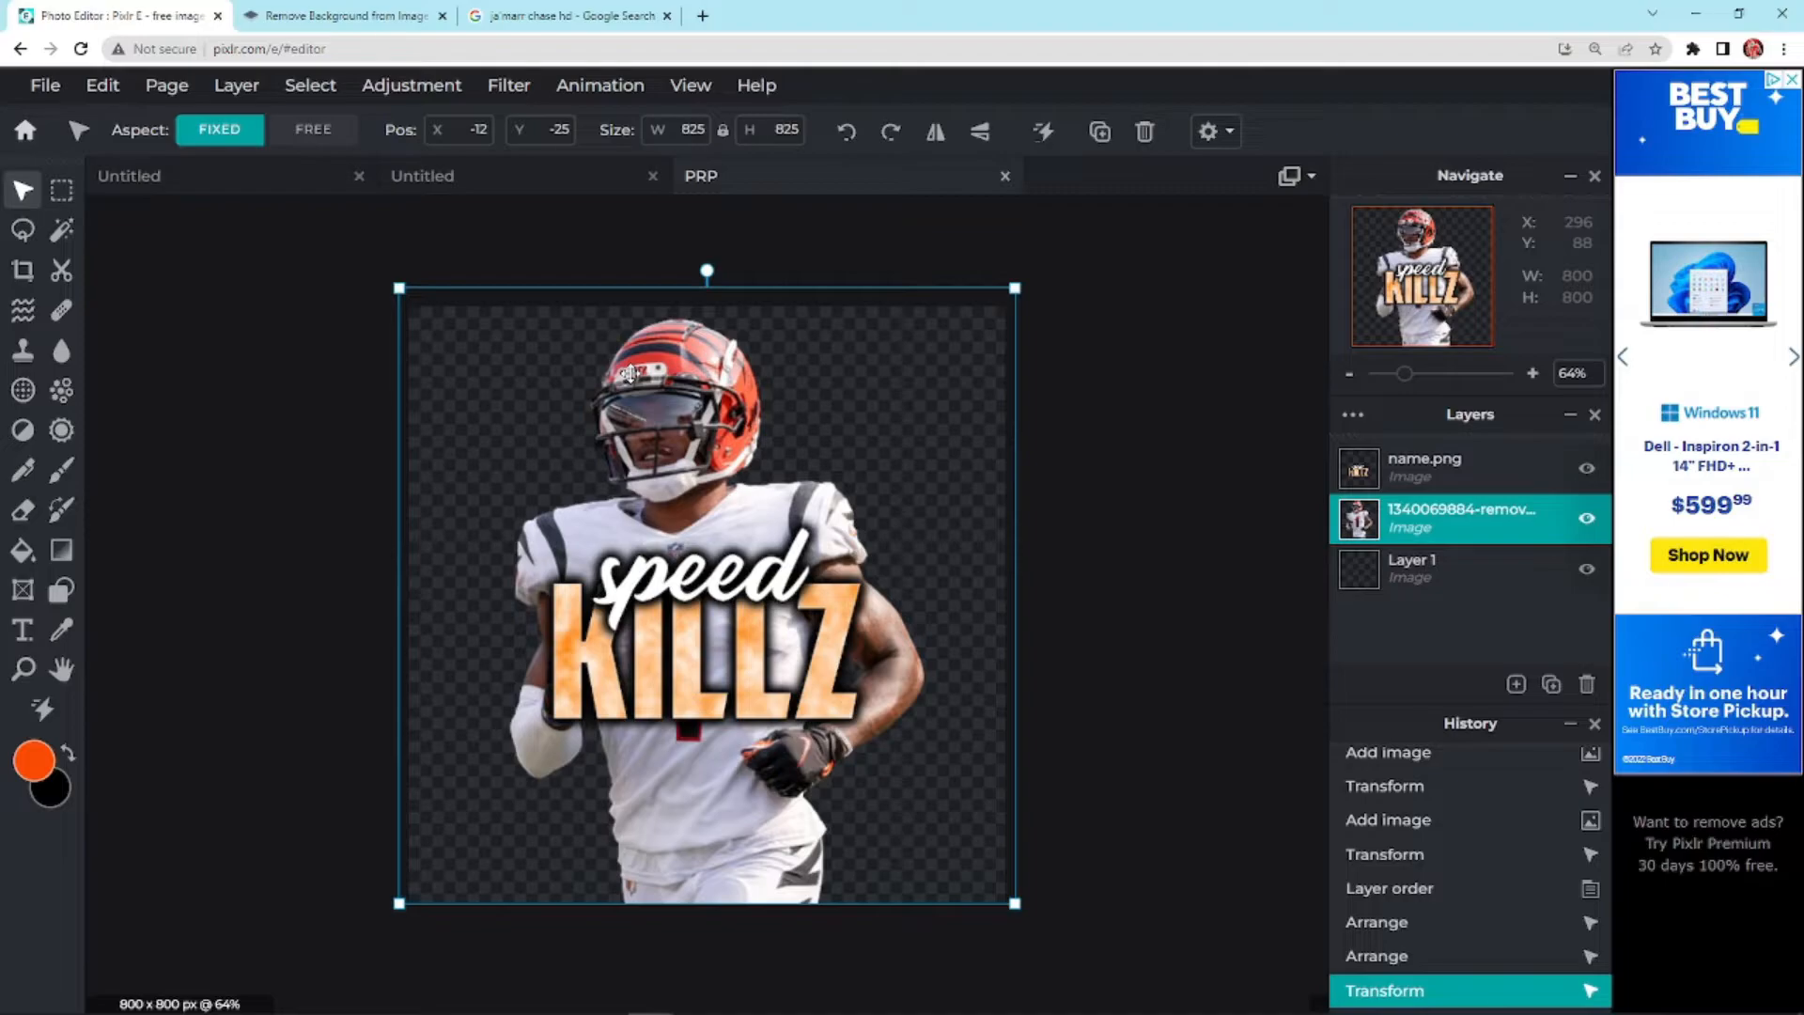
Apply Auto pop to the player image and raise its brightness to 62
click(401, 98)
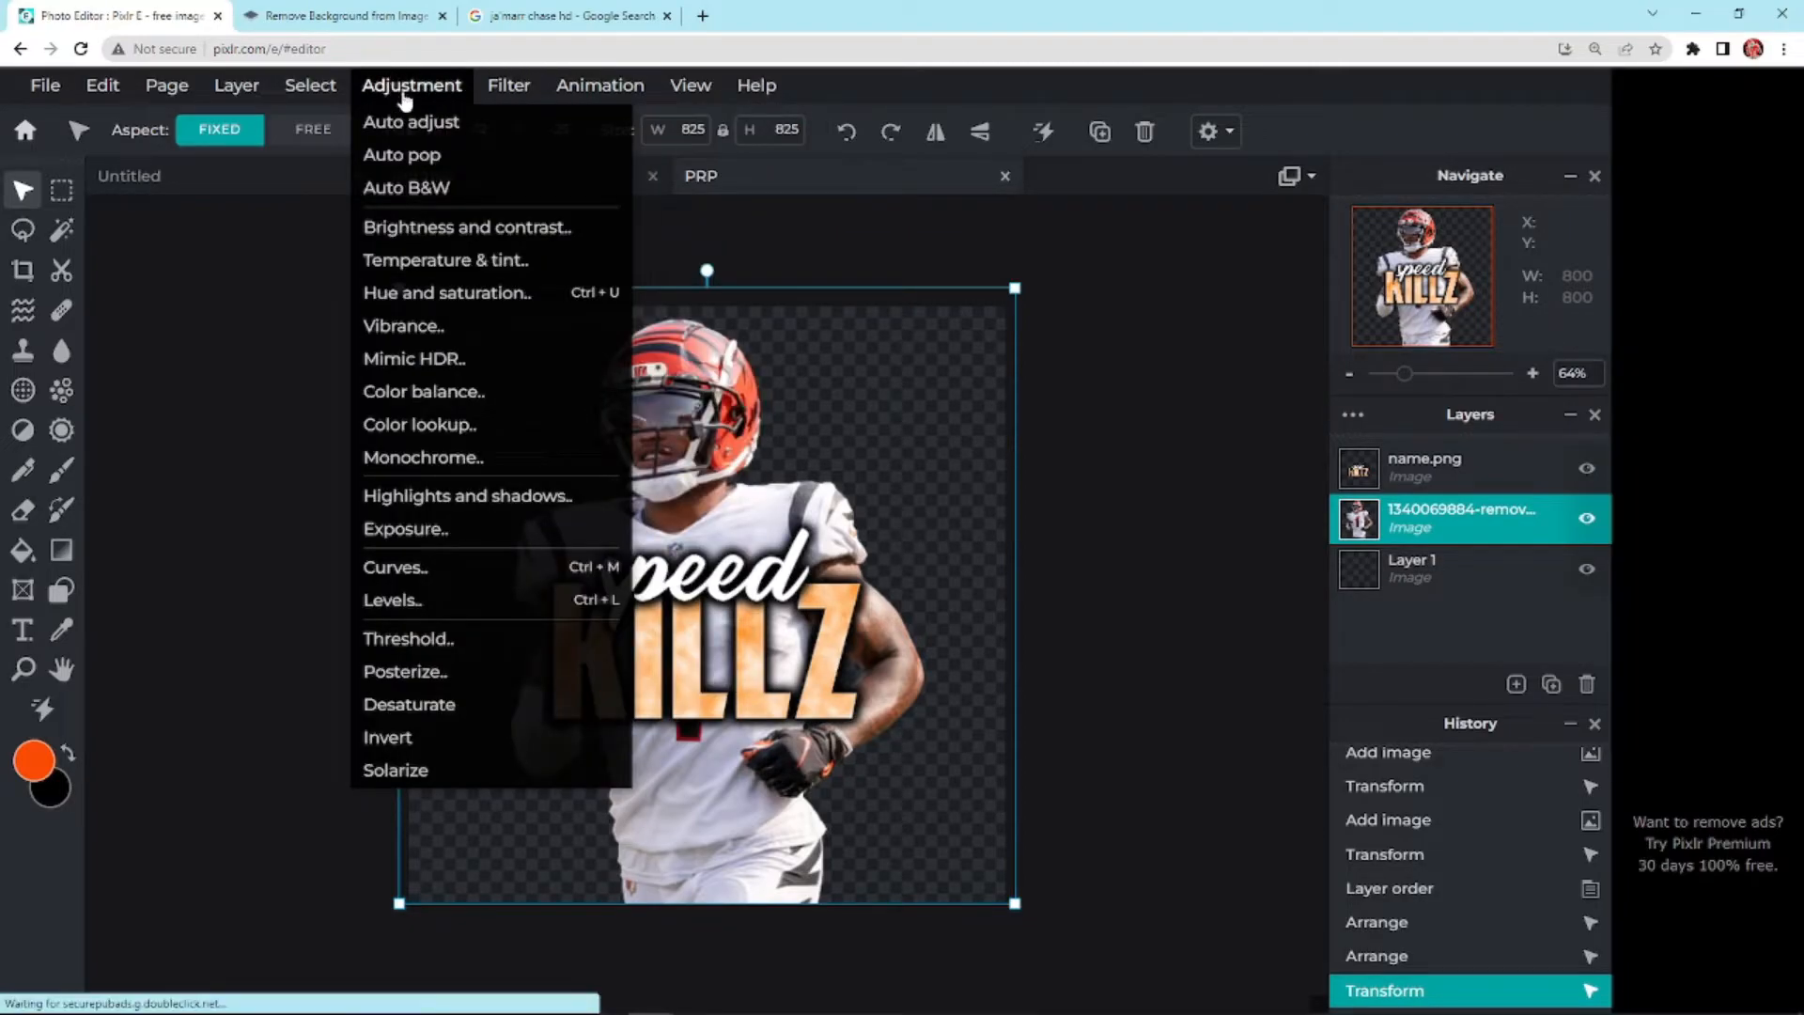
click(423, 155)
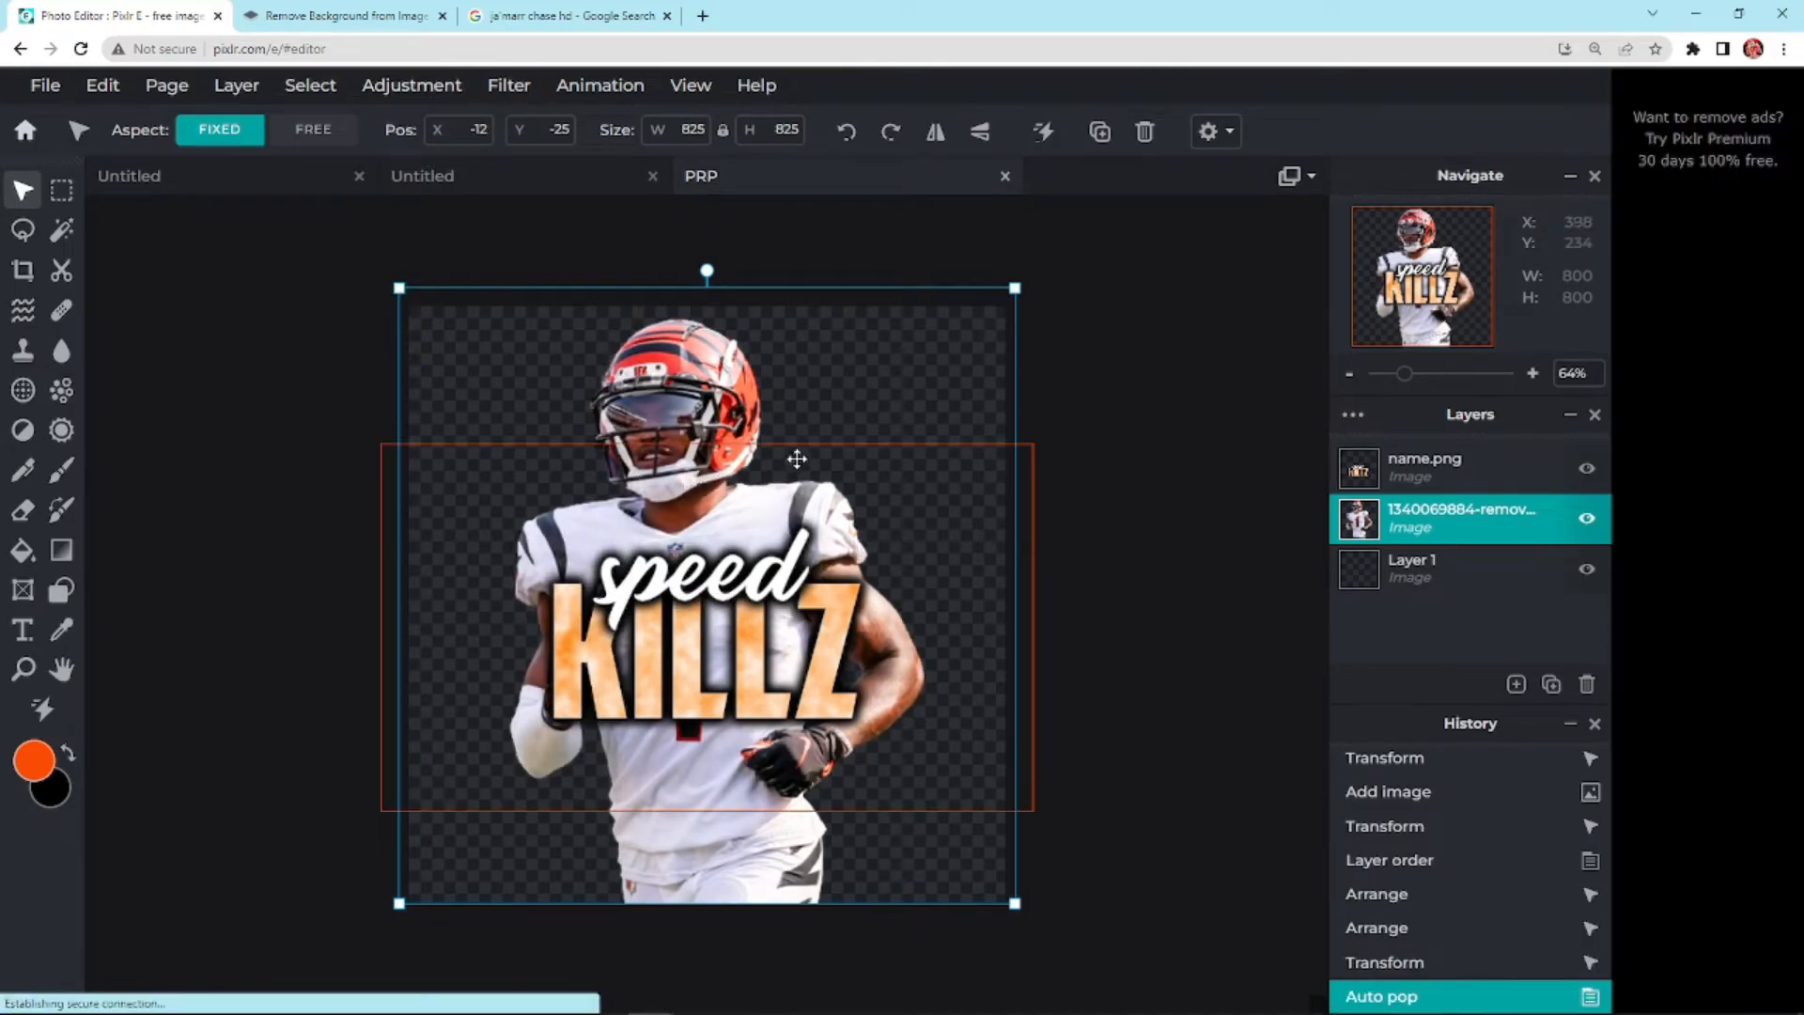
click(423, 87)
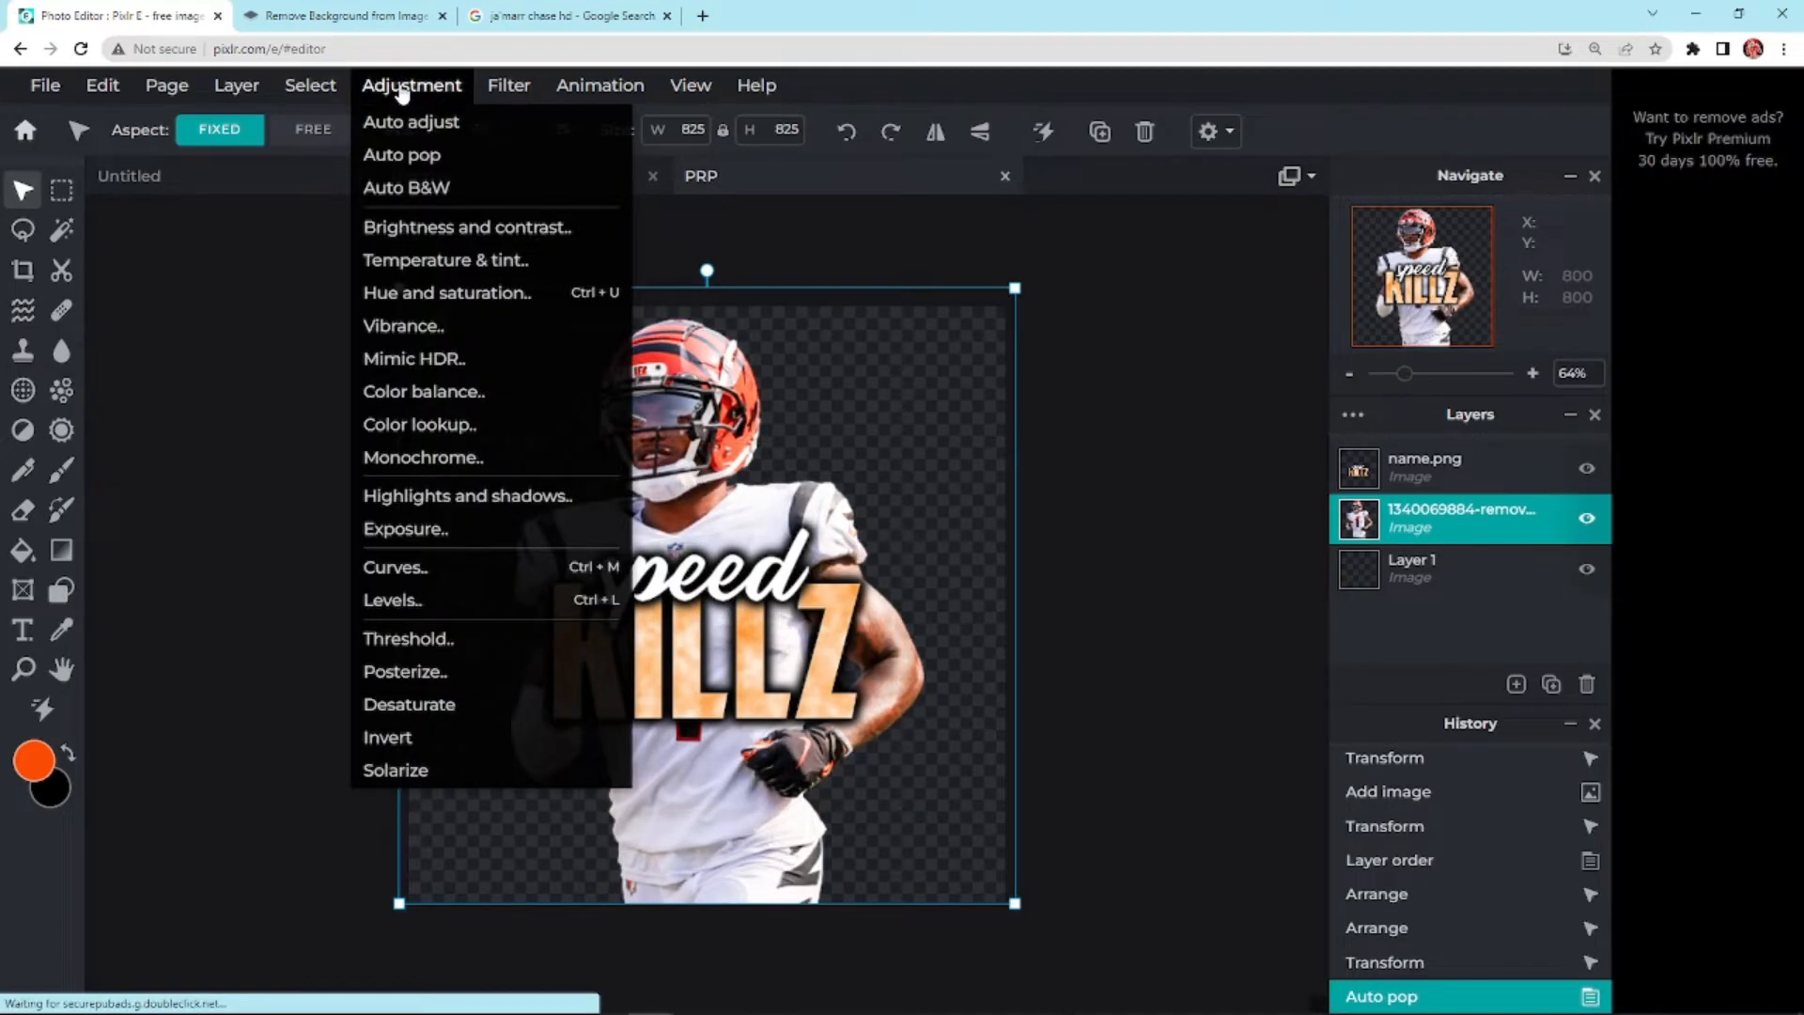
click(454, 229)
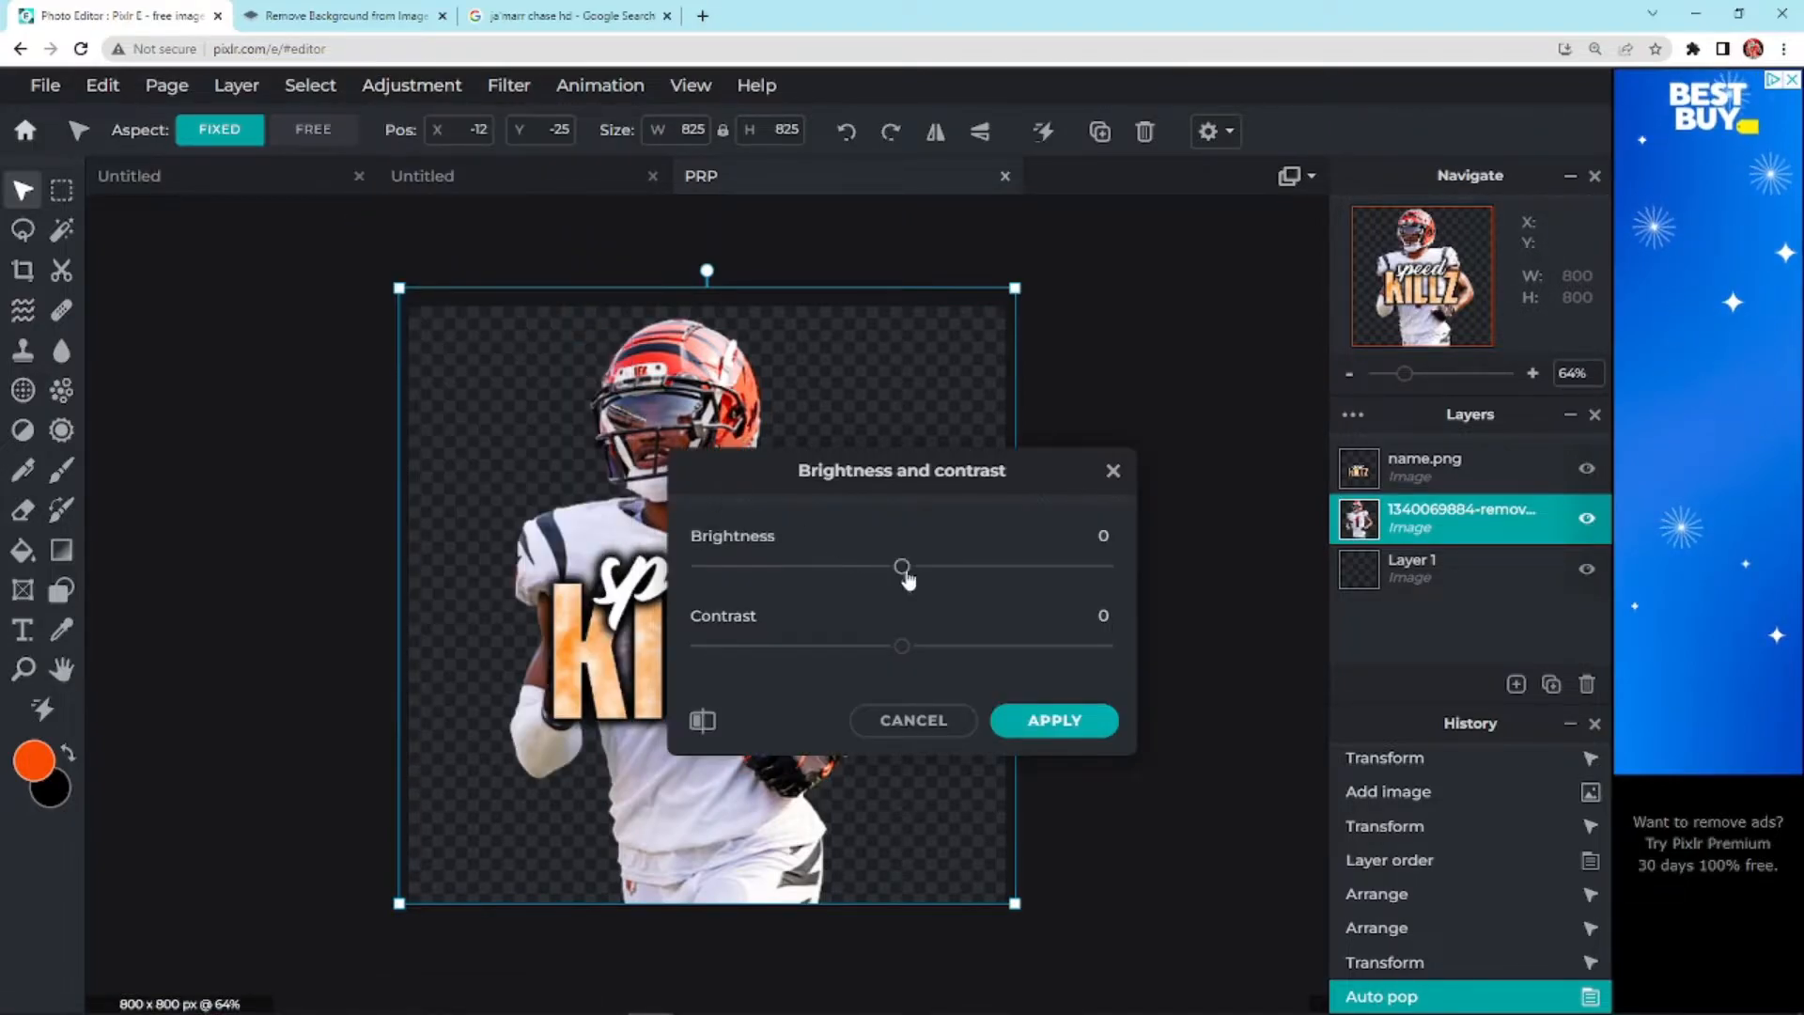
drag(903, 573, 1356, 576)
drag(1135, 601, 1033, 571)
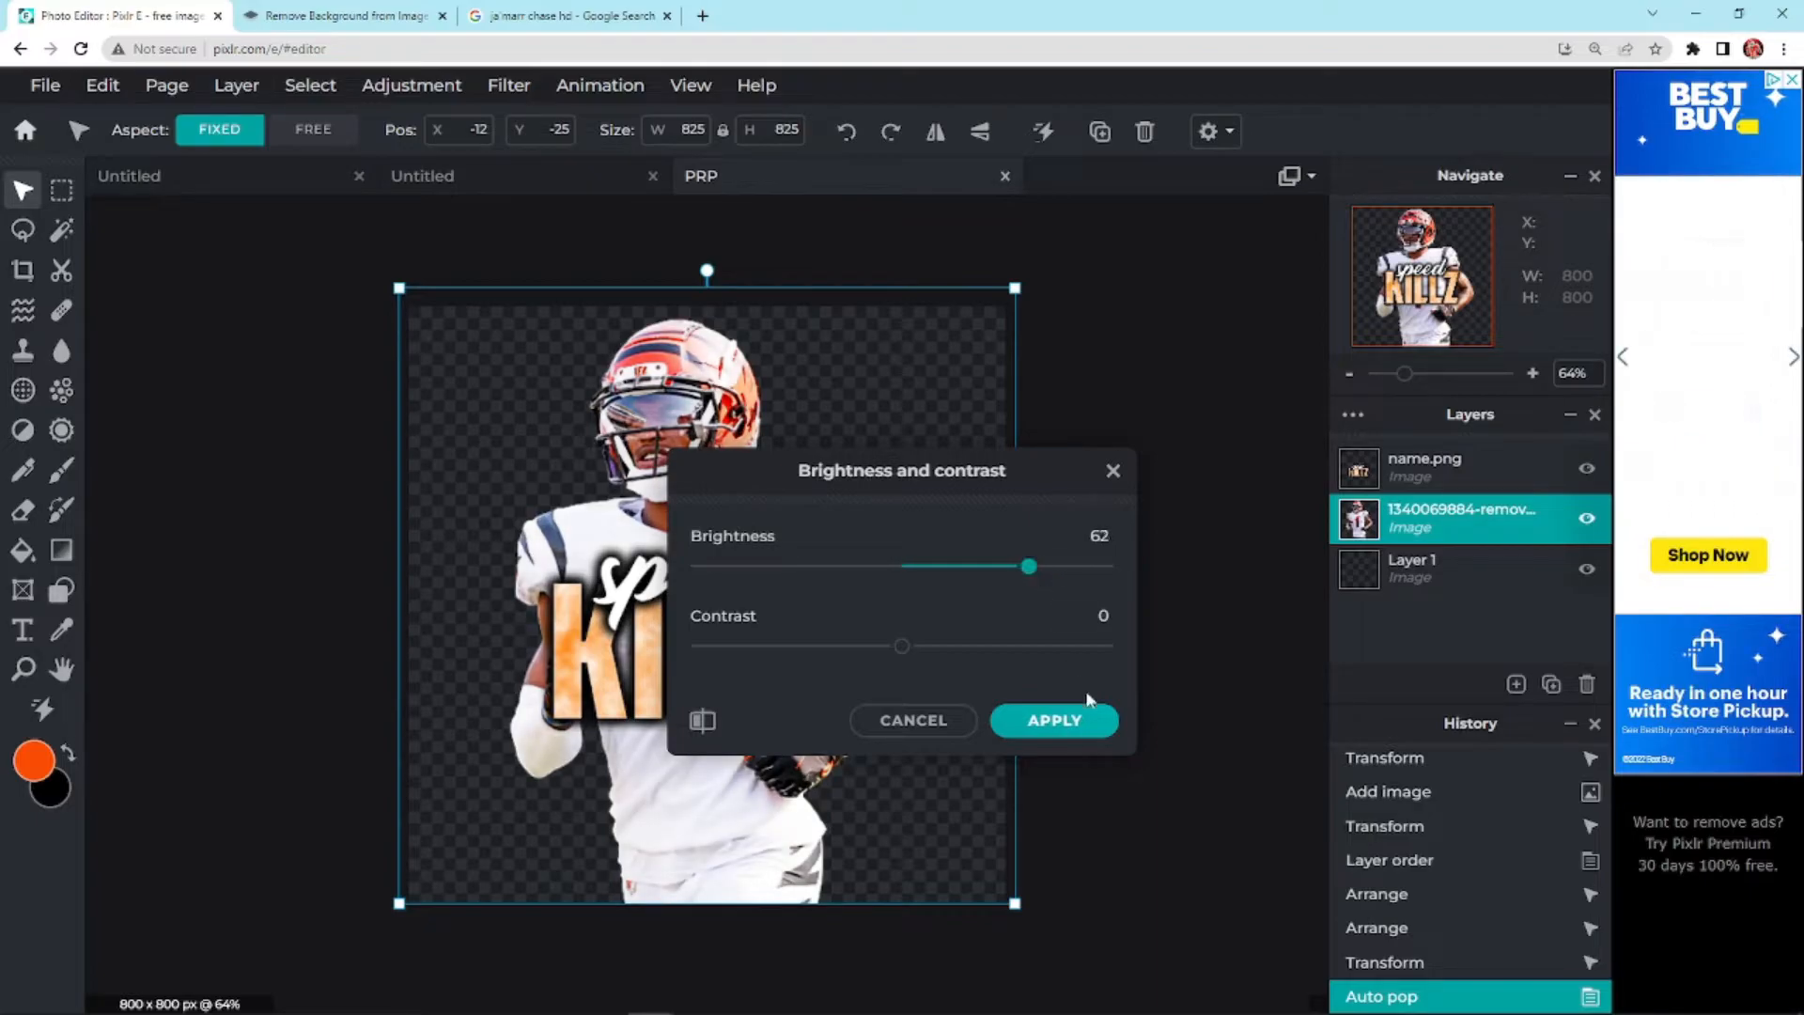
click(1054, 720)
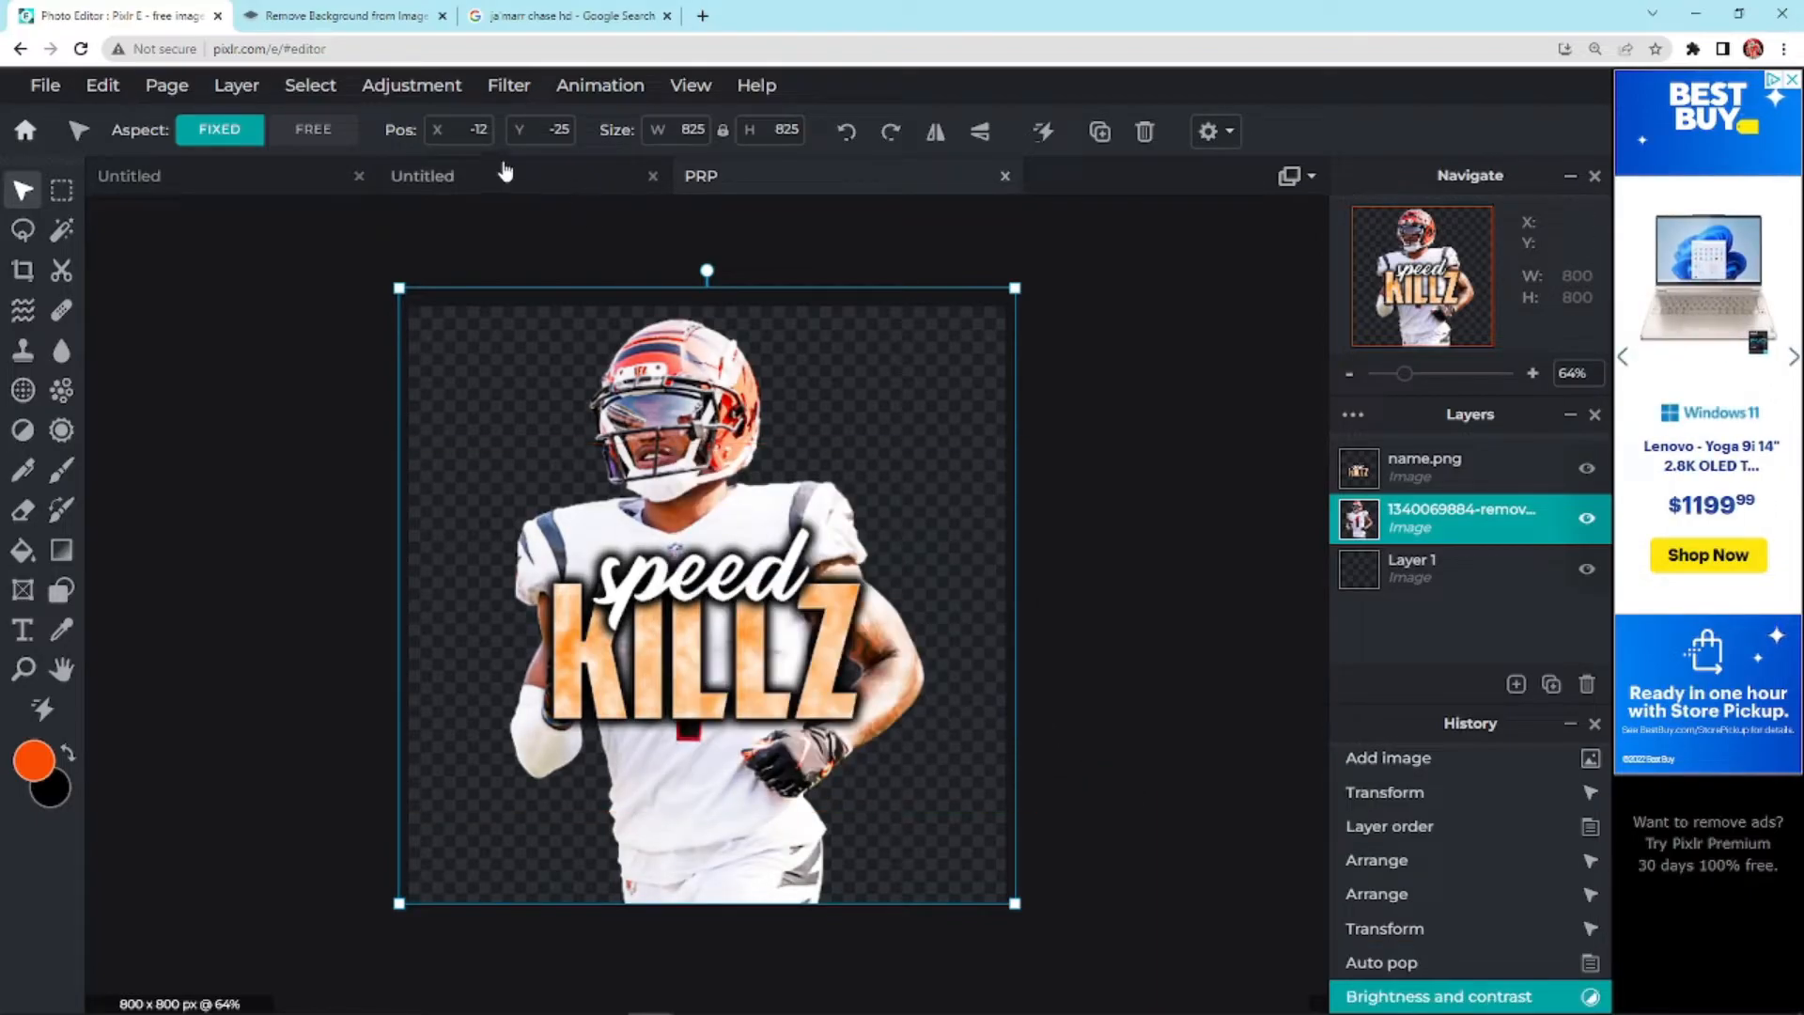
Raise the player image's vibrance to the maximum amount
click(450, 86)
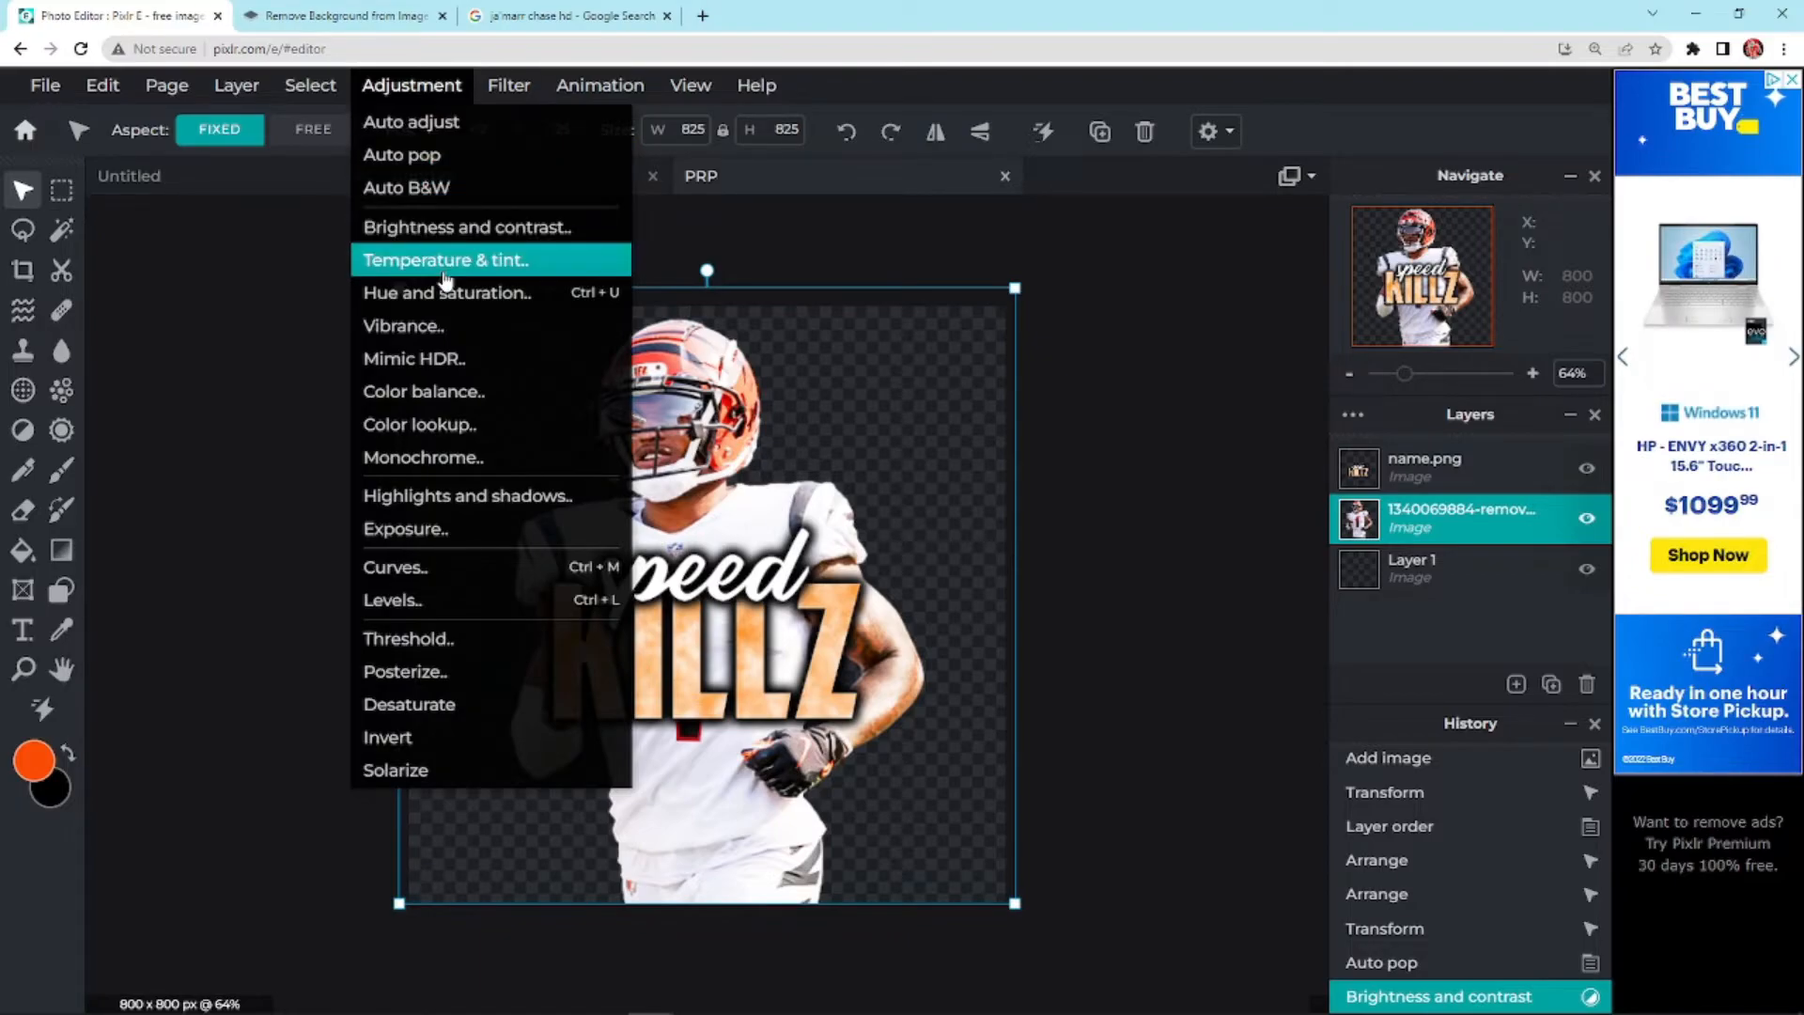
click(444, 326)
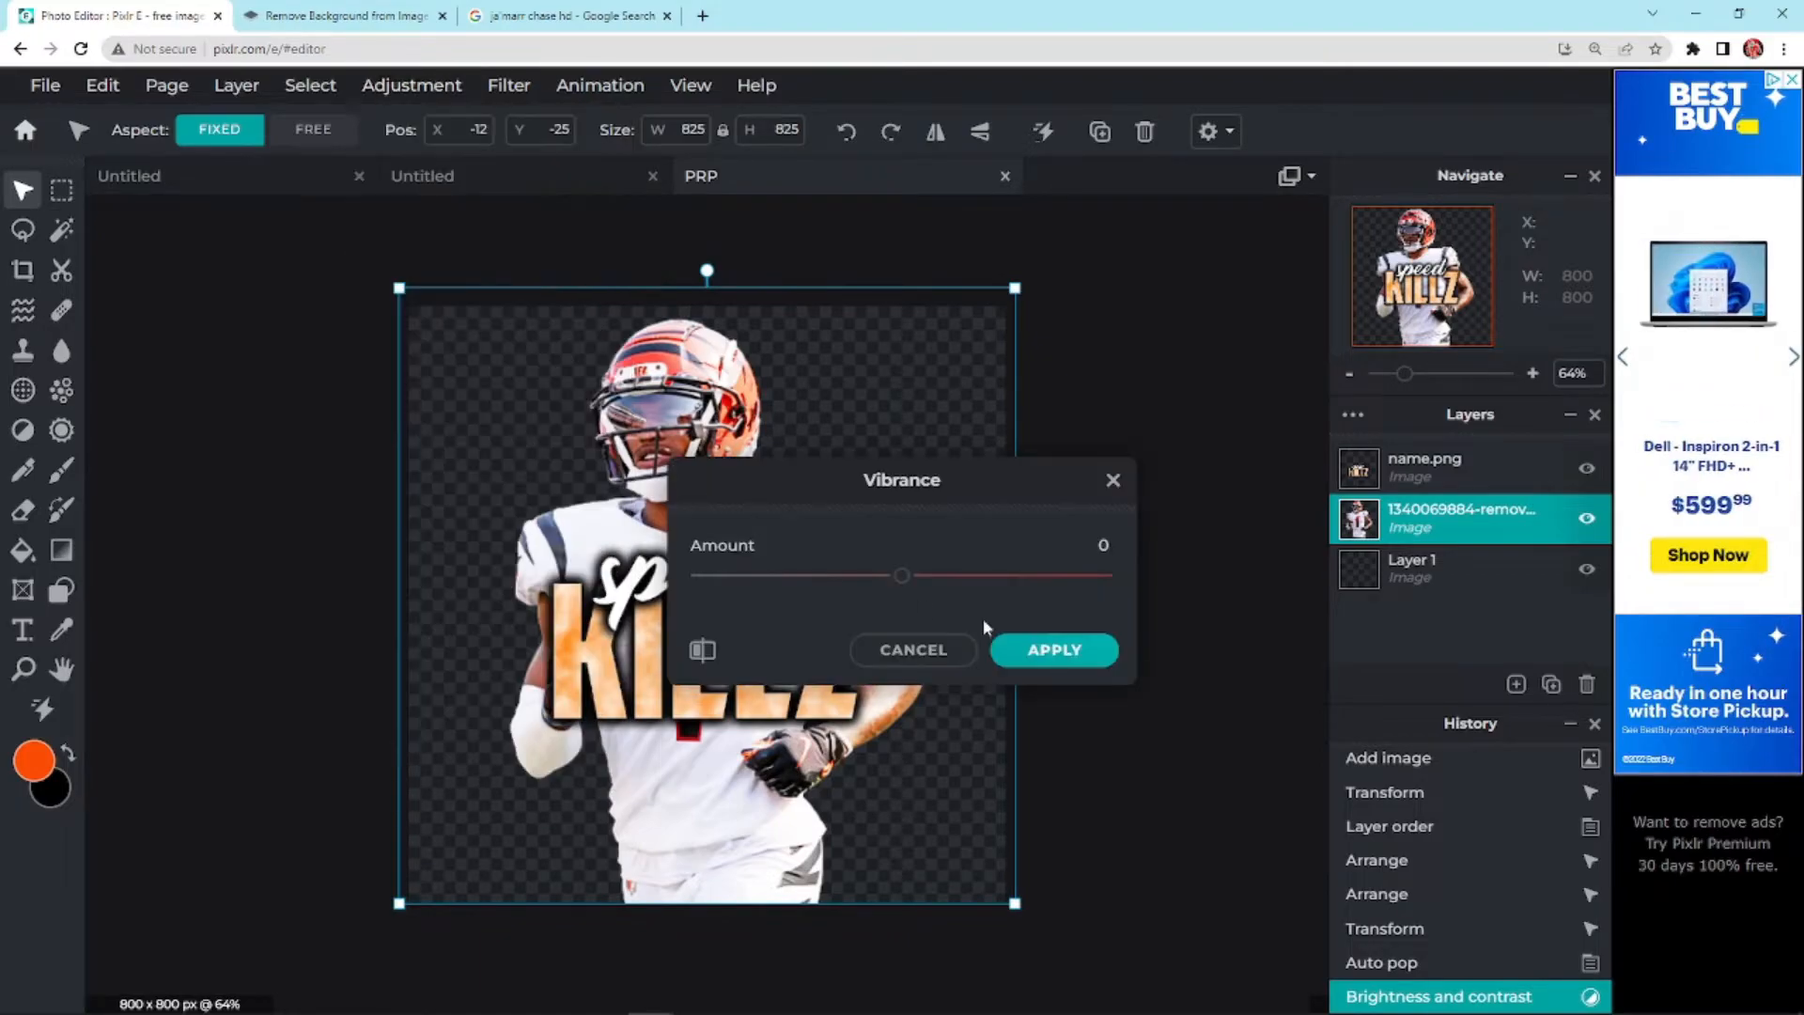
drag(906, 576, 1260, 578)
click(1098, 648)
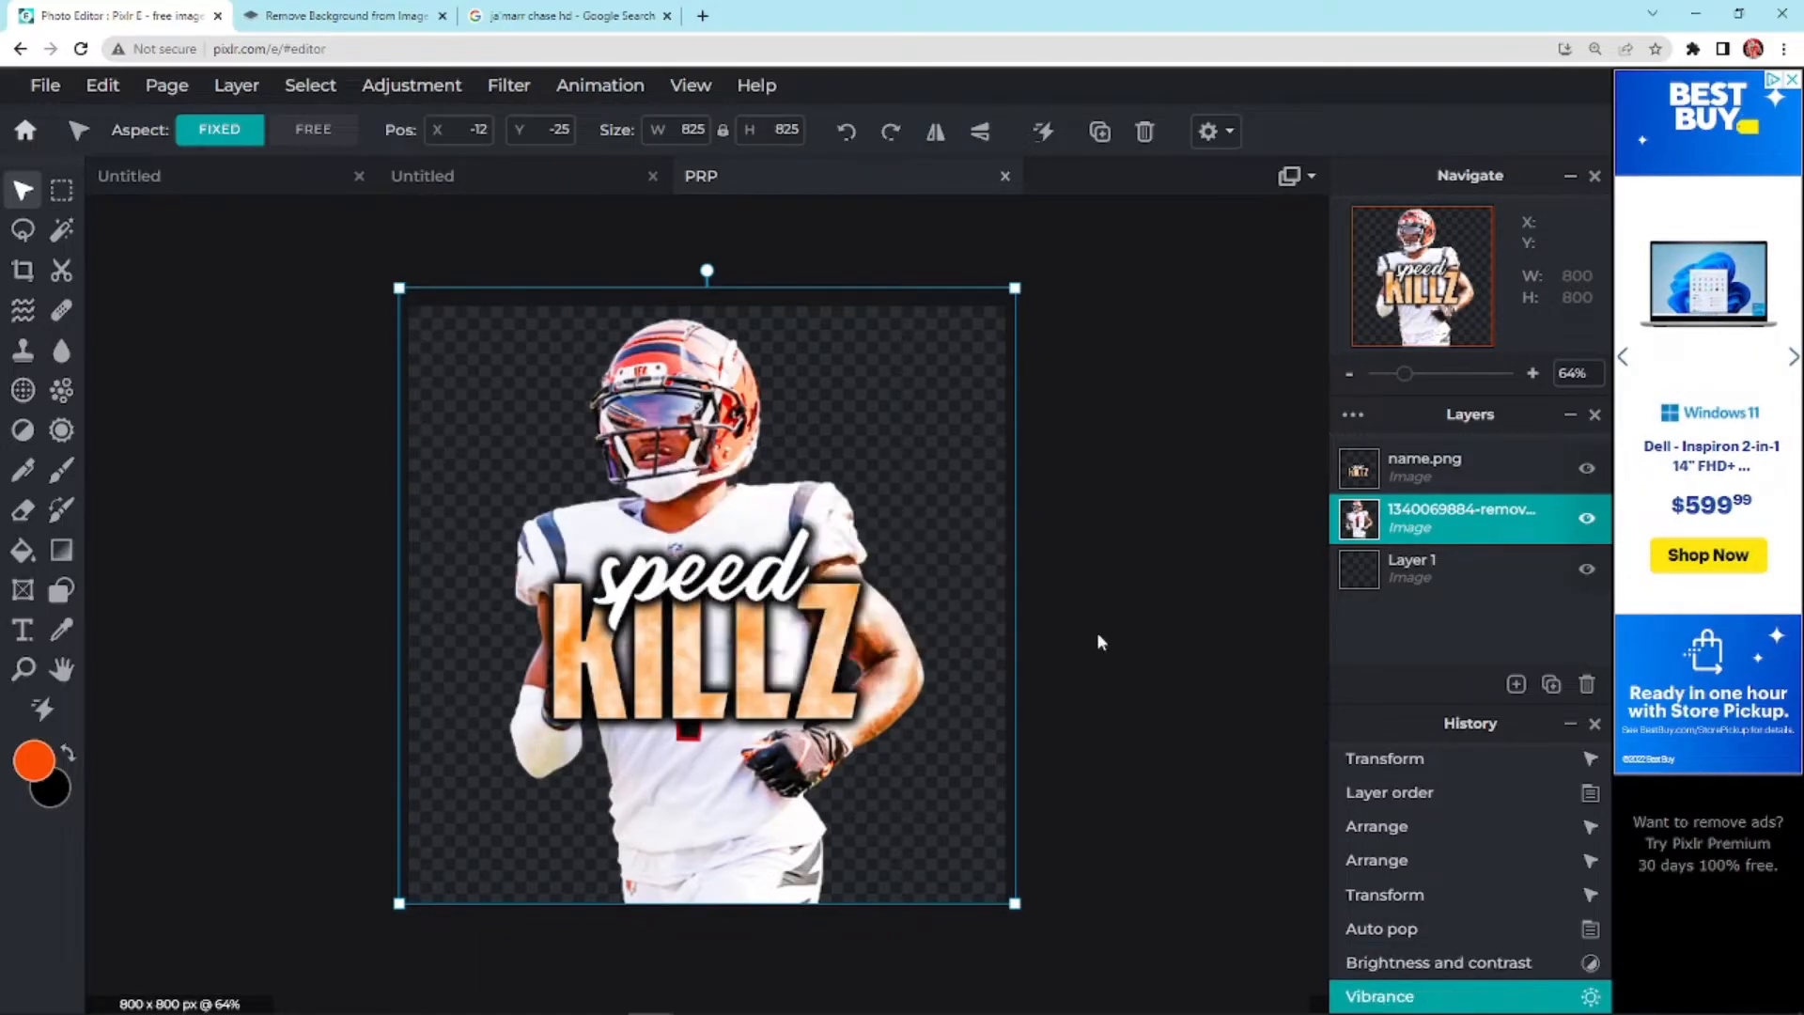
Apply the Mimic HDR adjustment to the player image with an amount of 97
click(413, 86)
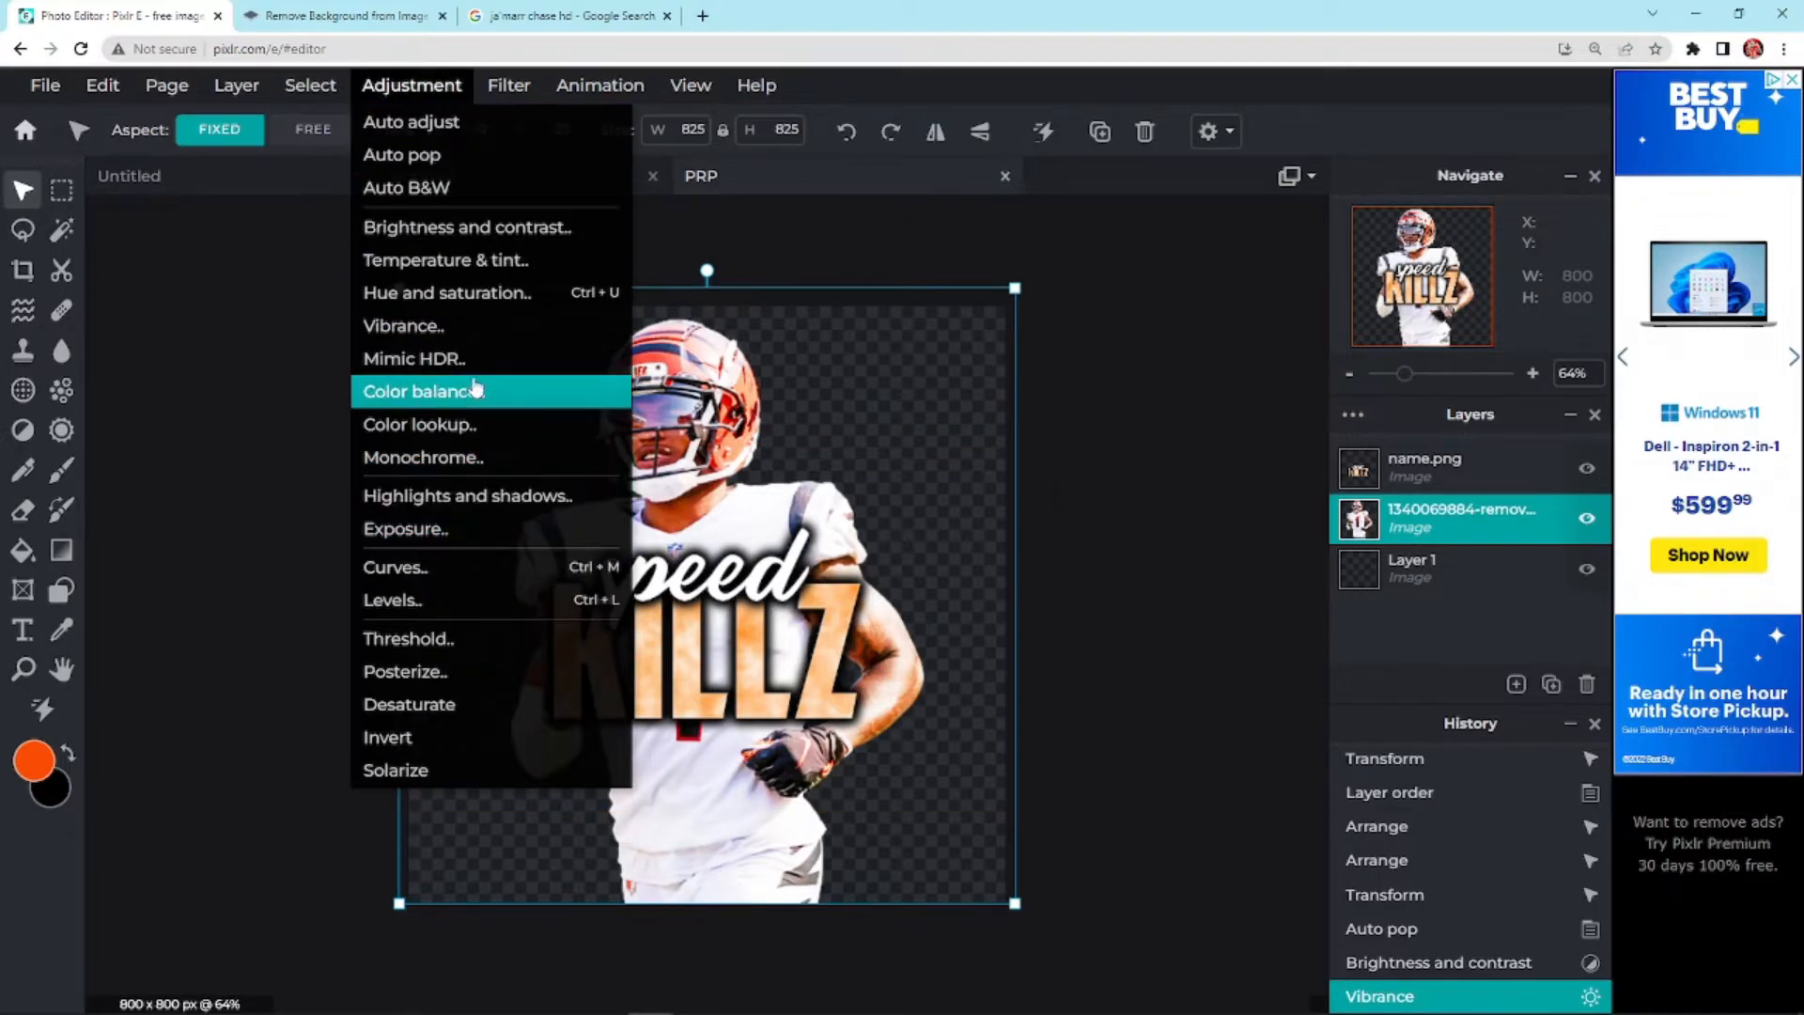
click(442, 358)
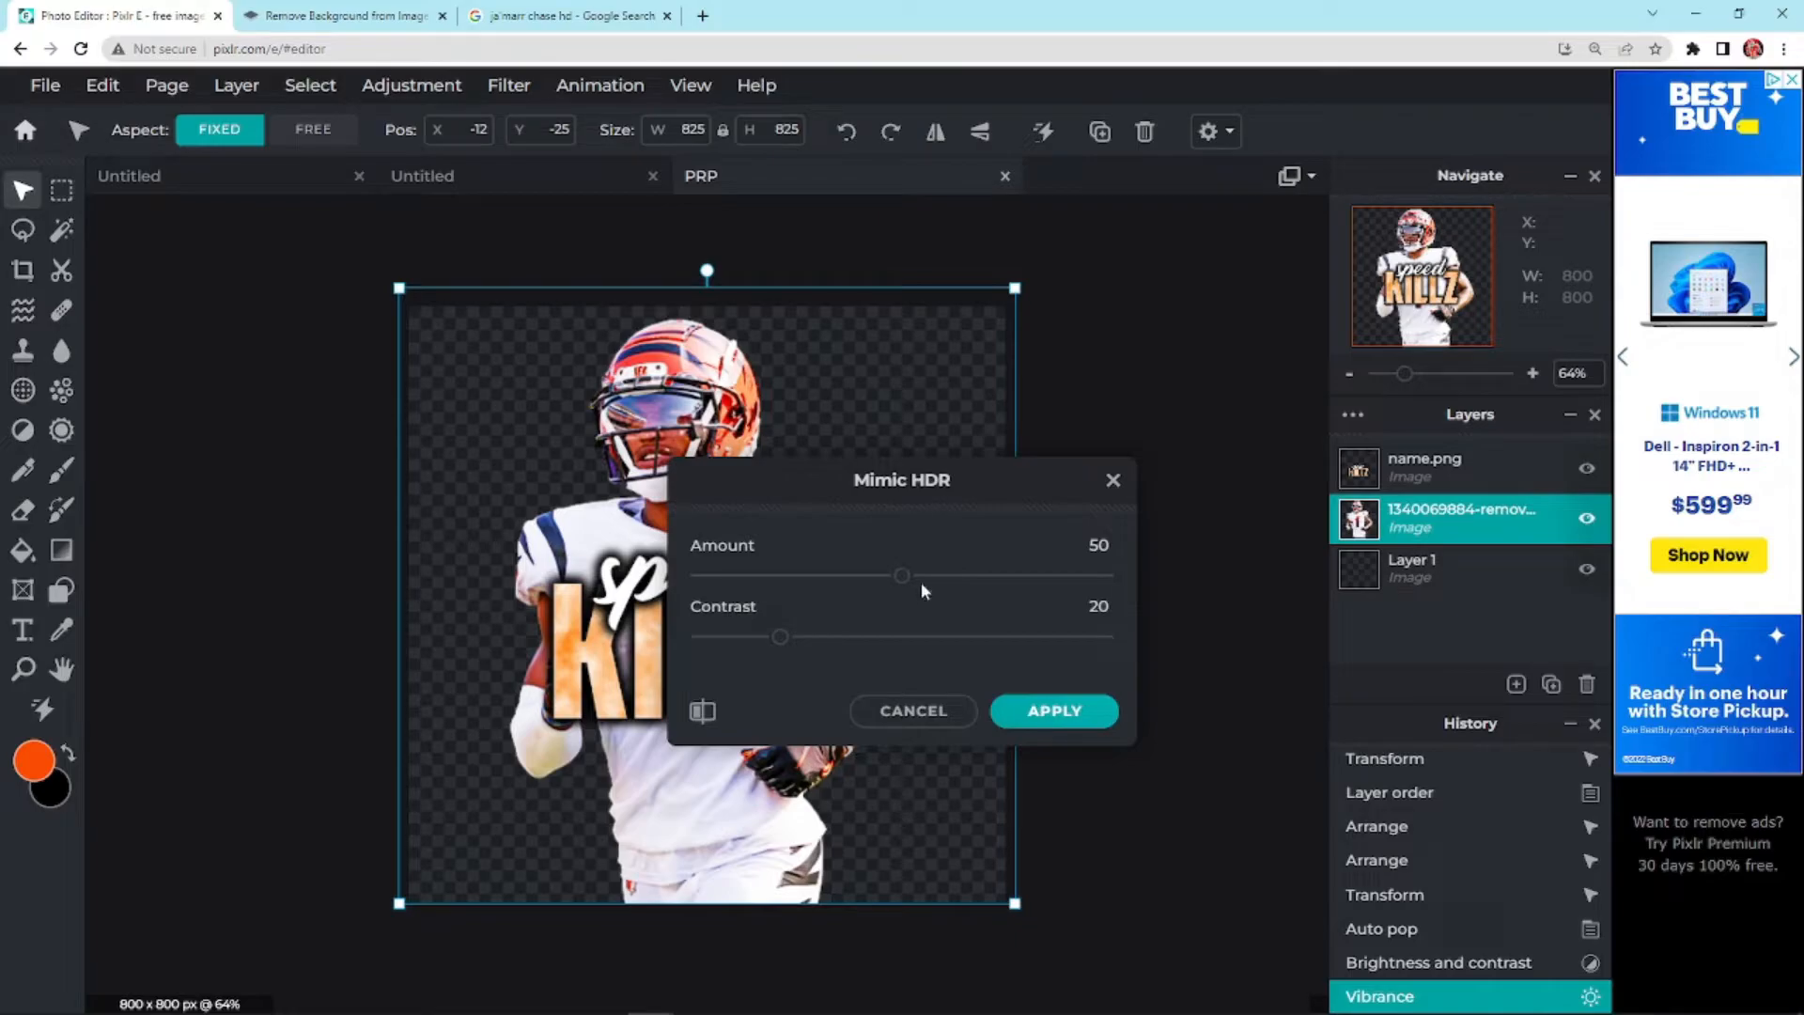
drag(904, 581, 1101, 592)
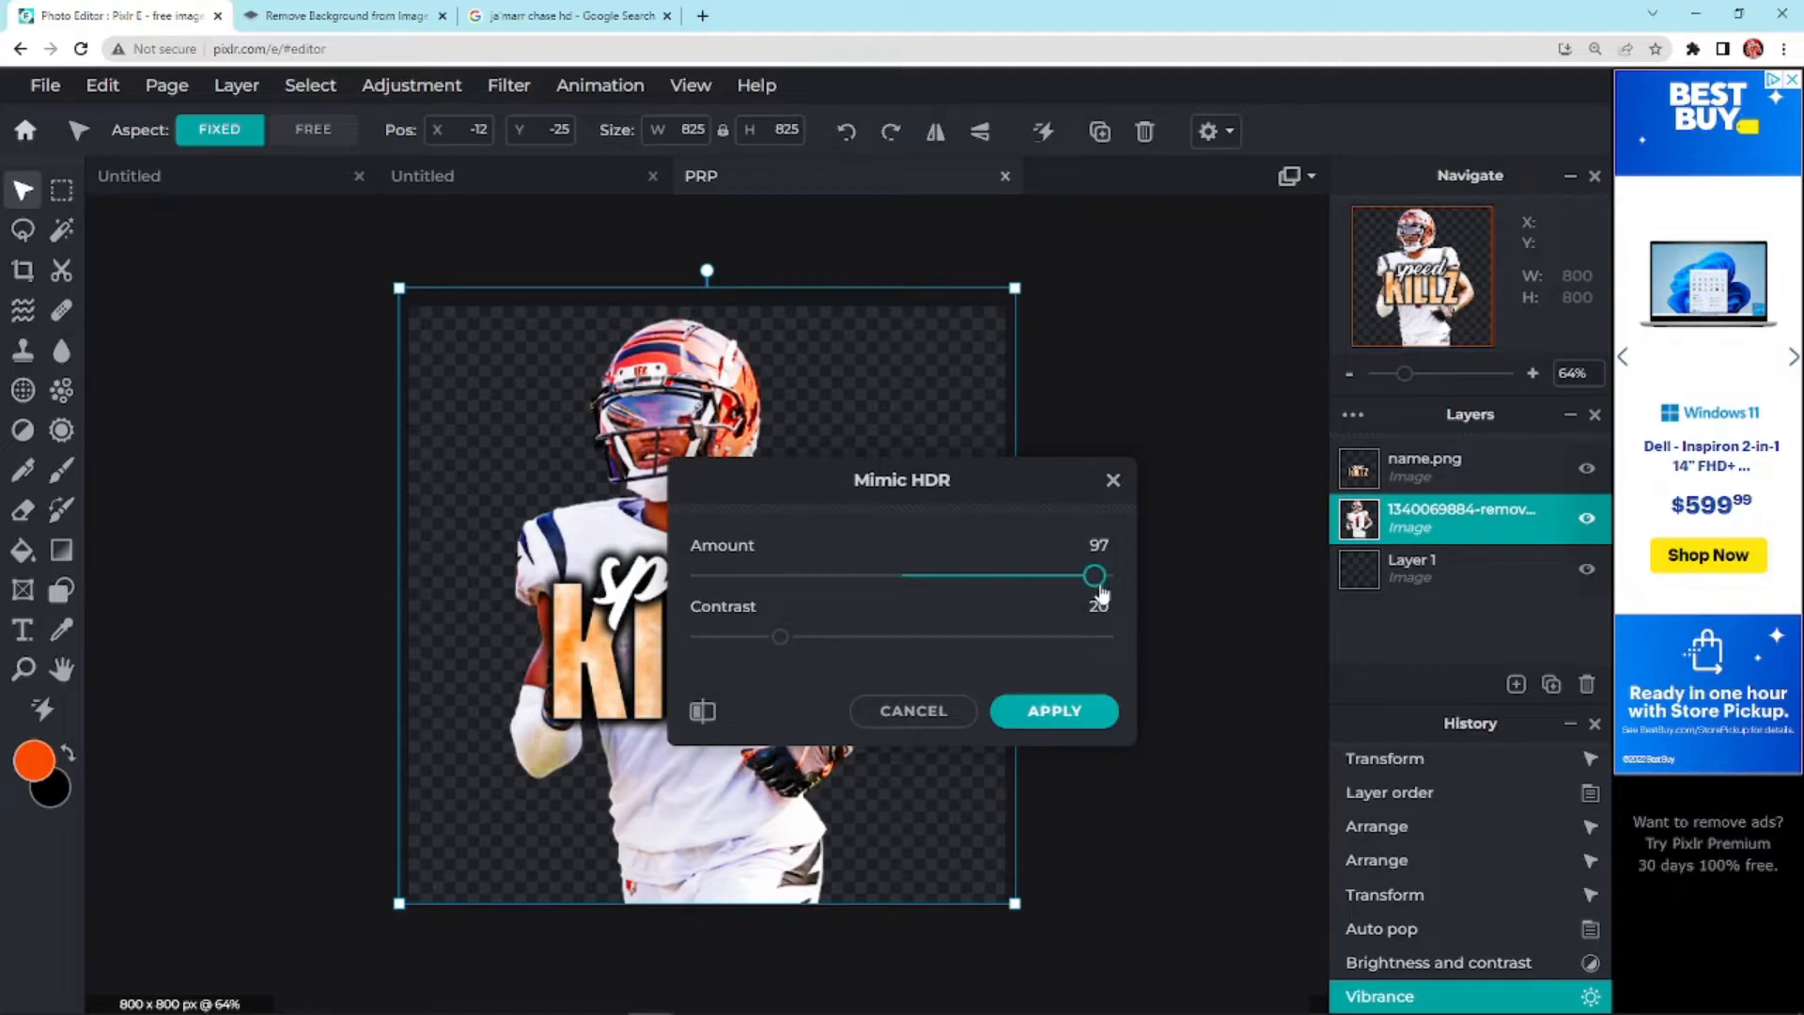
click(1066, 716)
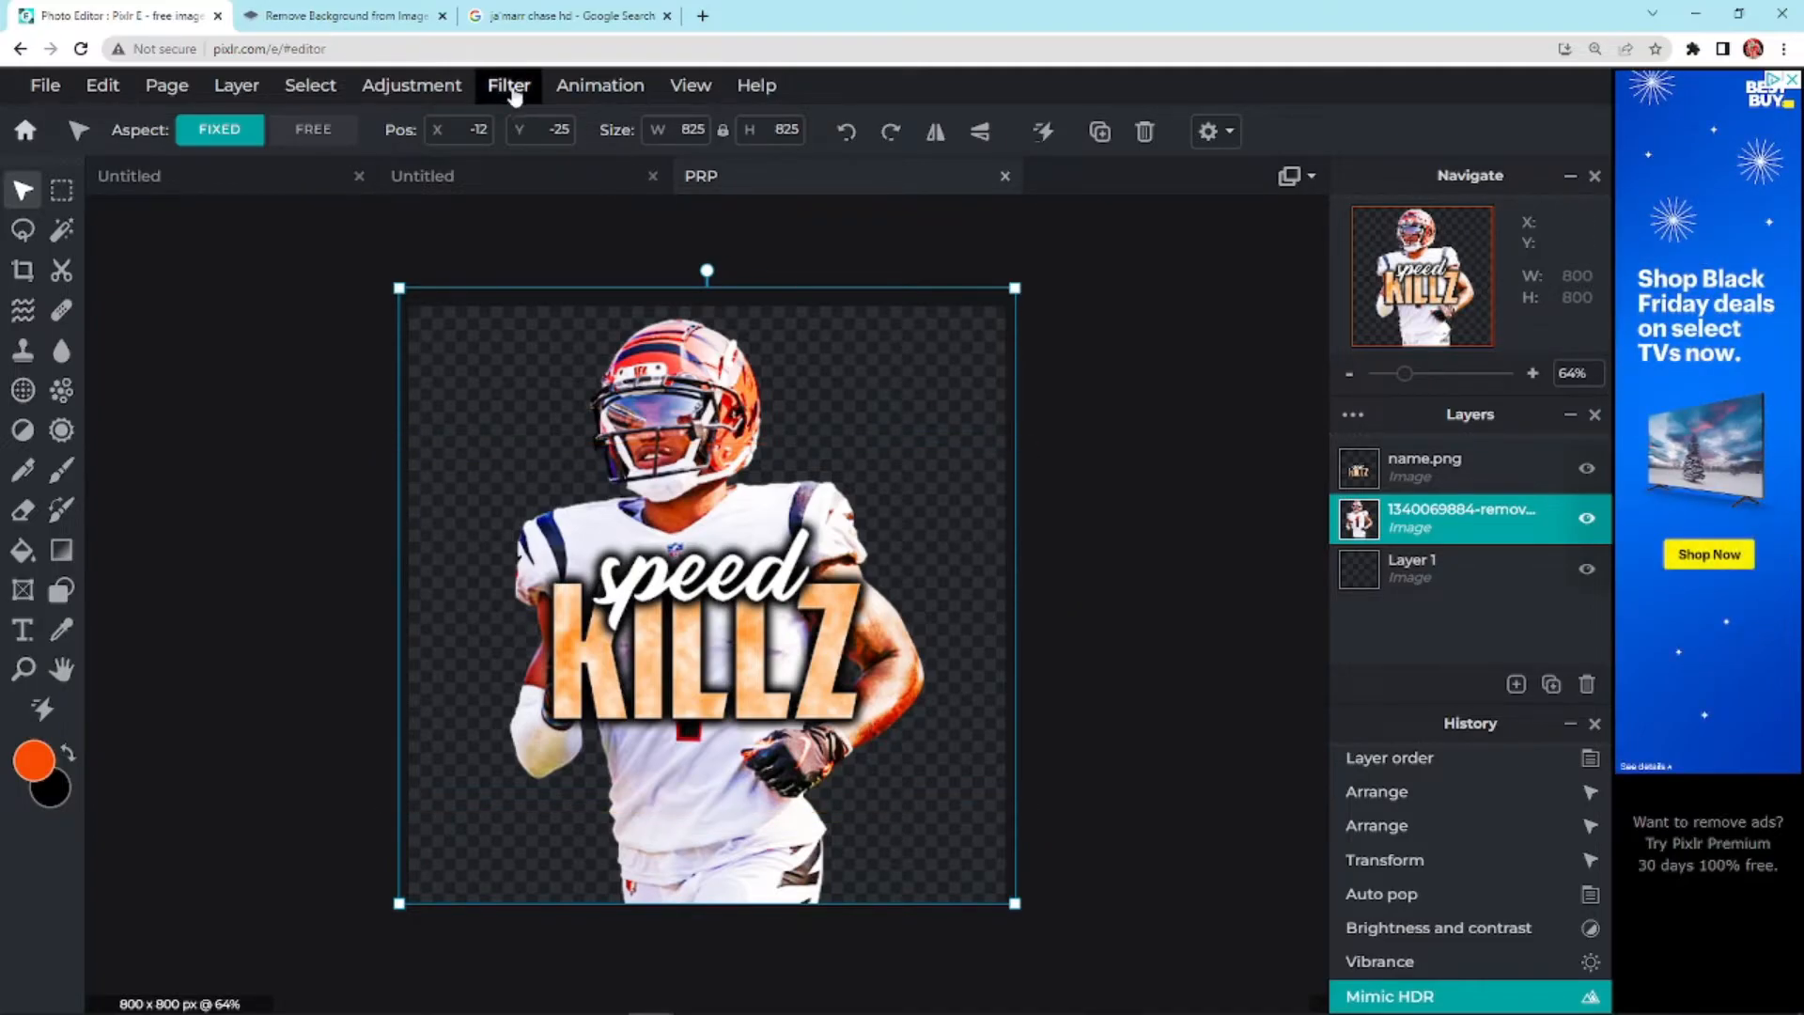
Apply a second Mimic HDR pass to the player image with an amount of 100 and deselect the layer
click(449, 89)
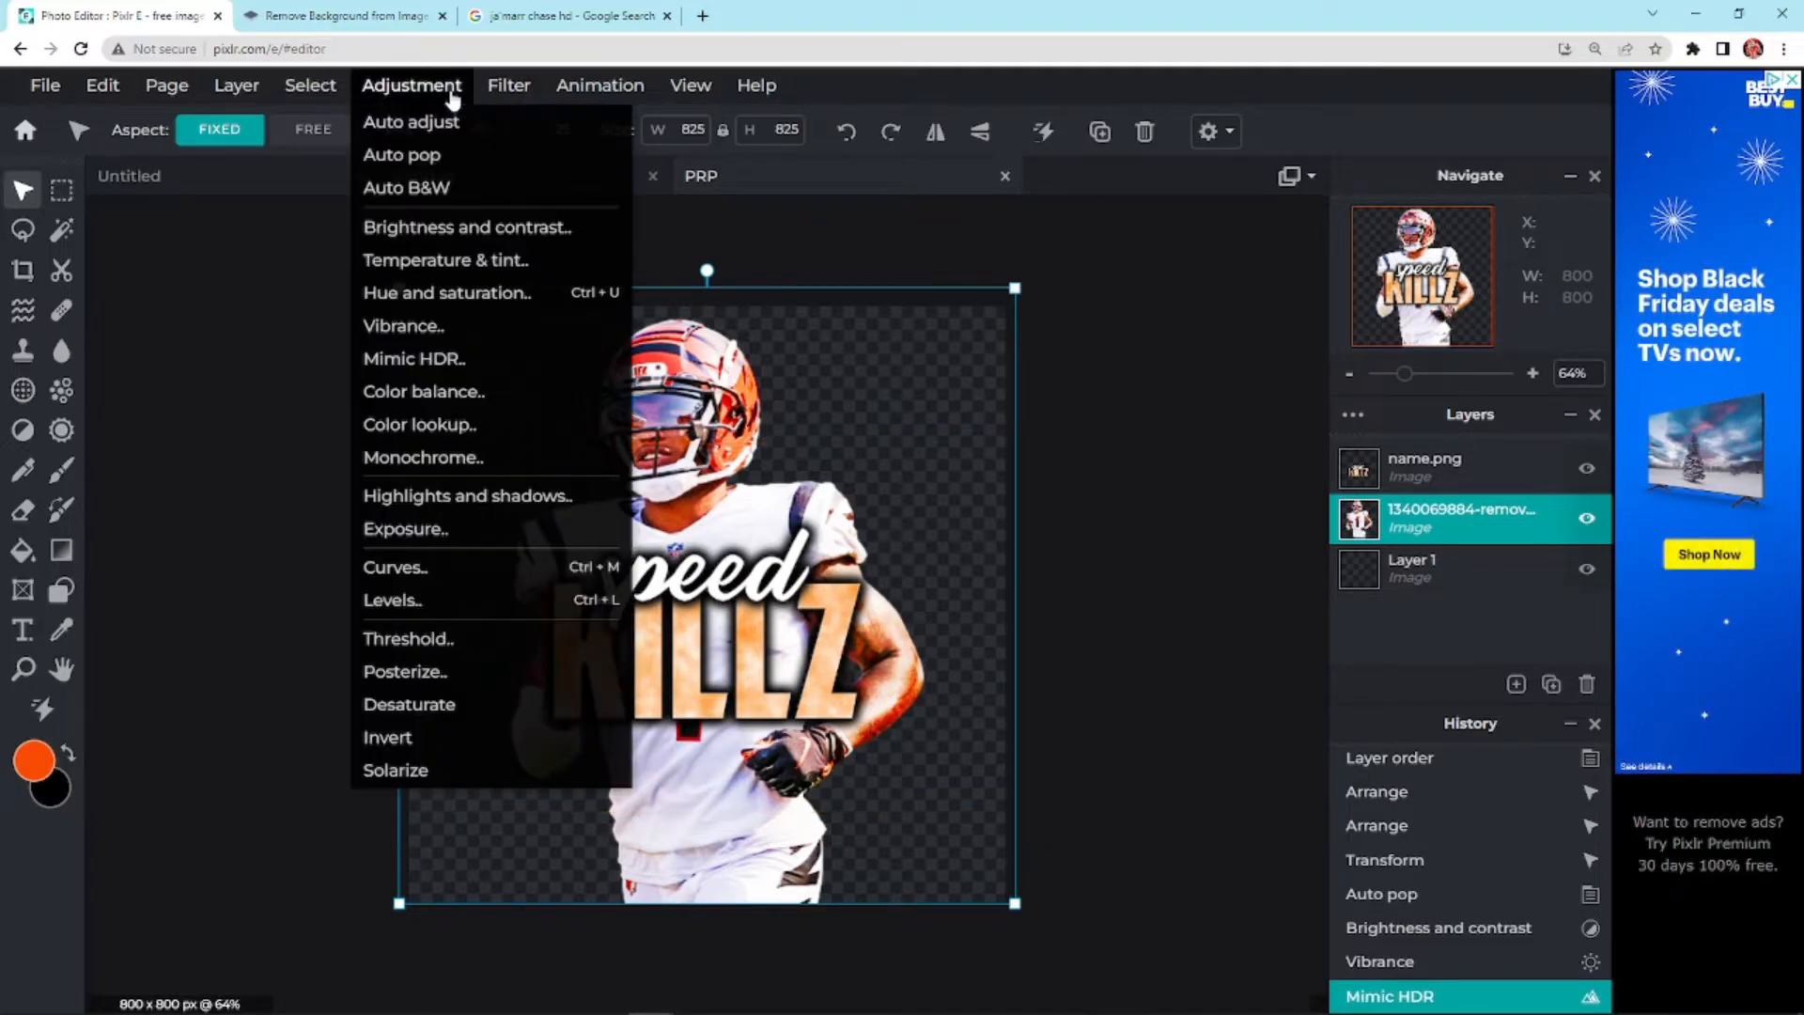
click(464, 358)
drag(919, 580, 1147, 575)
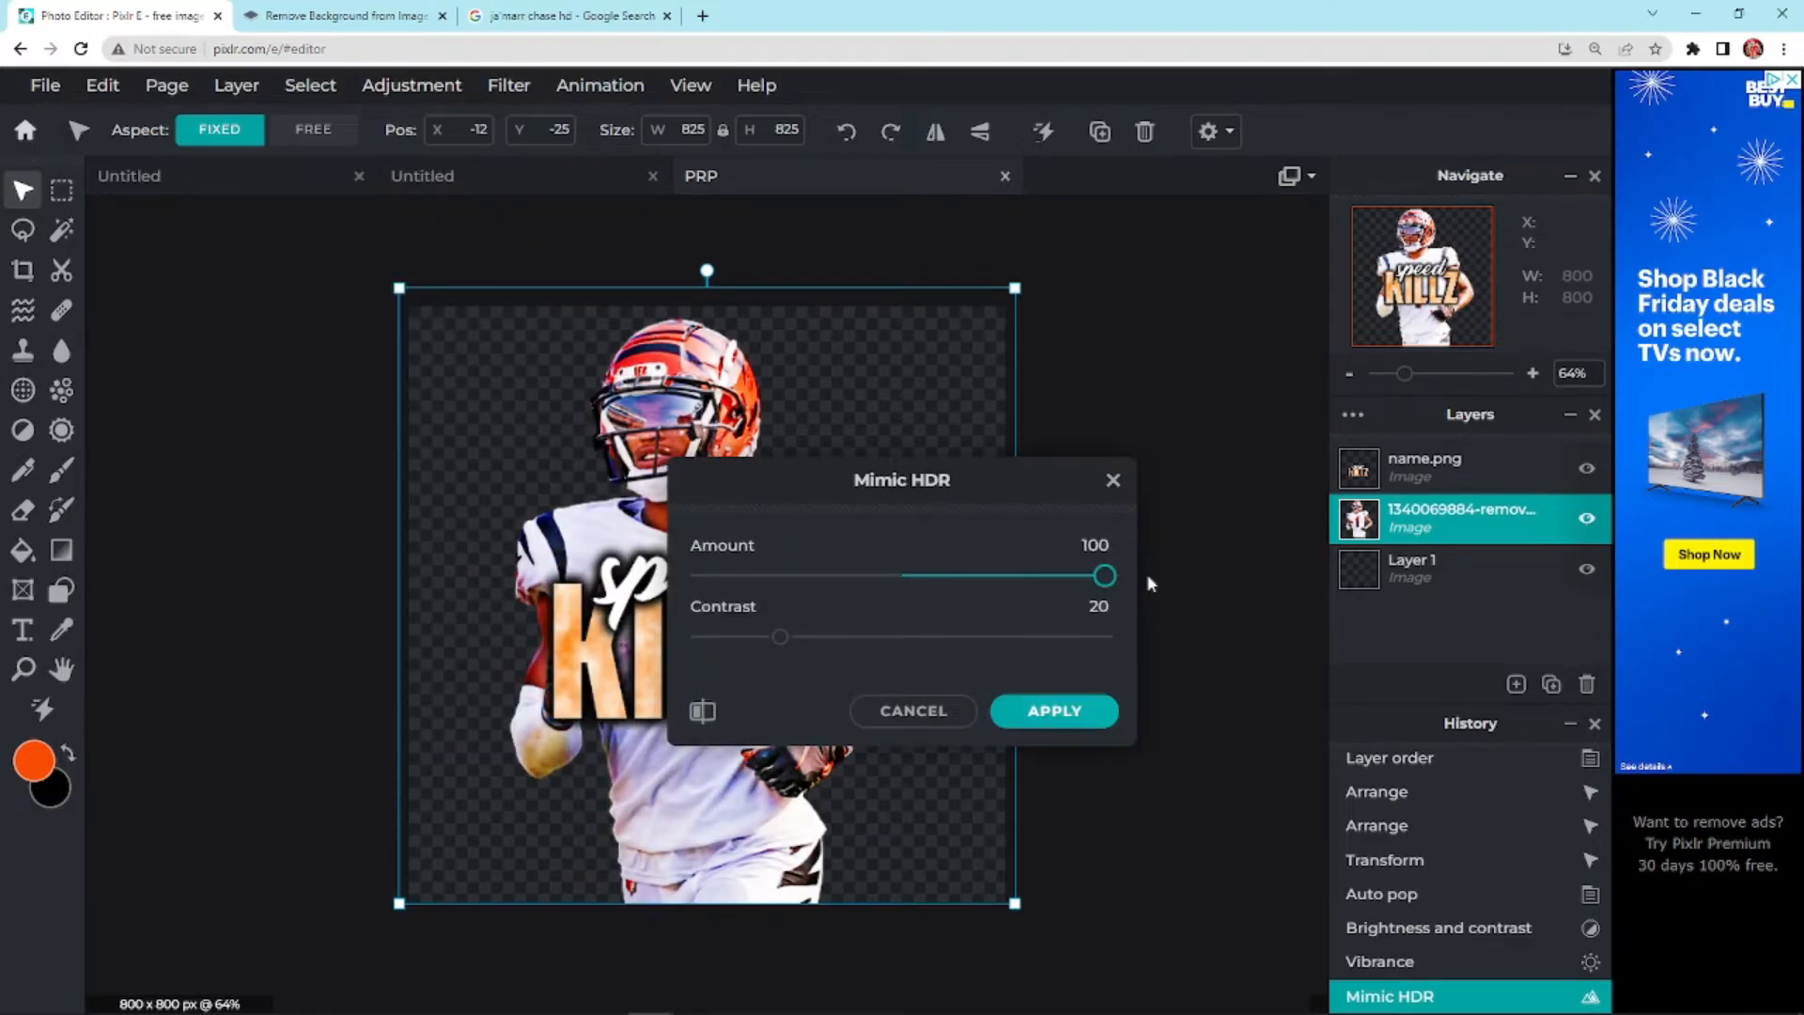
click(1050, 709)
click(1093, 611)
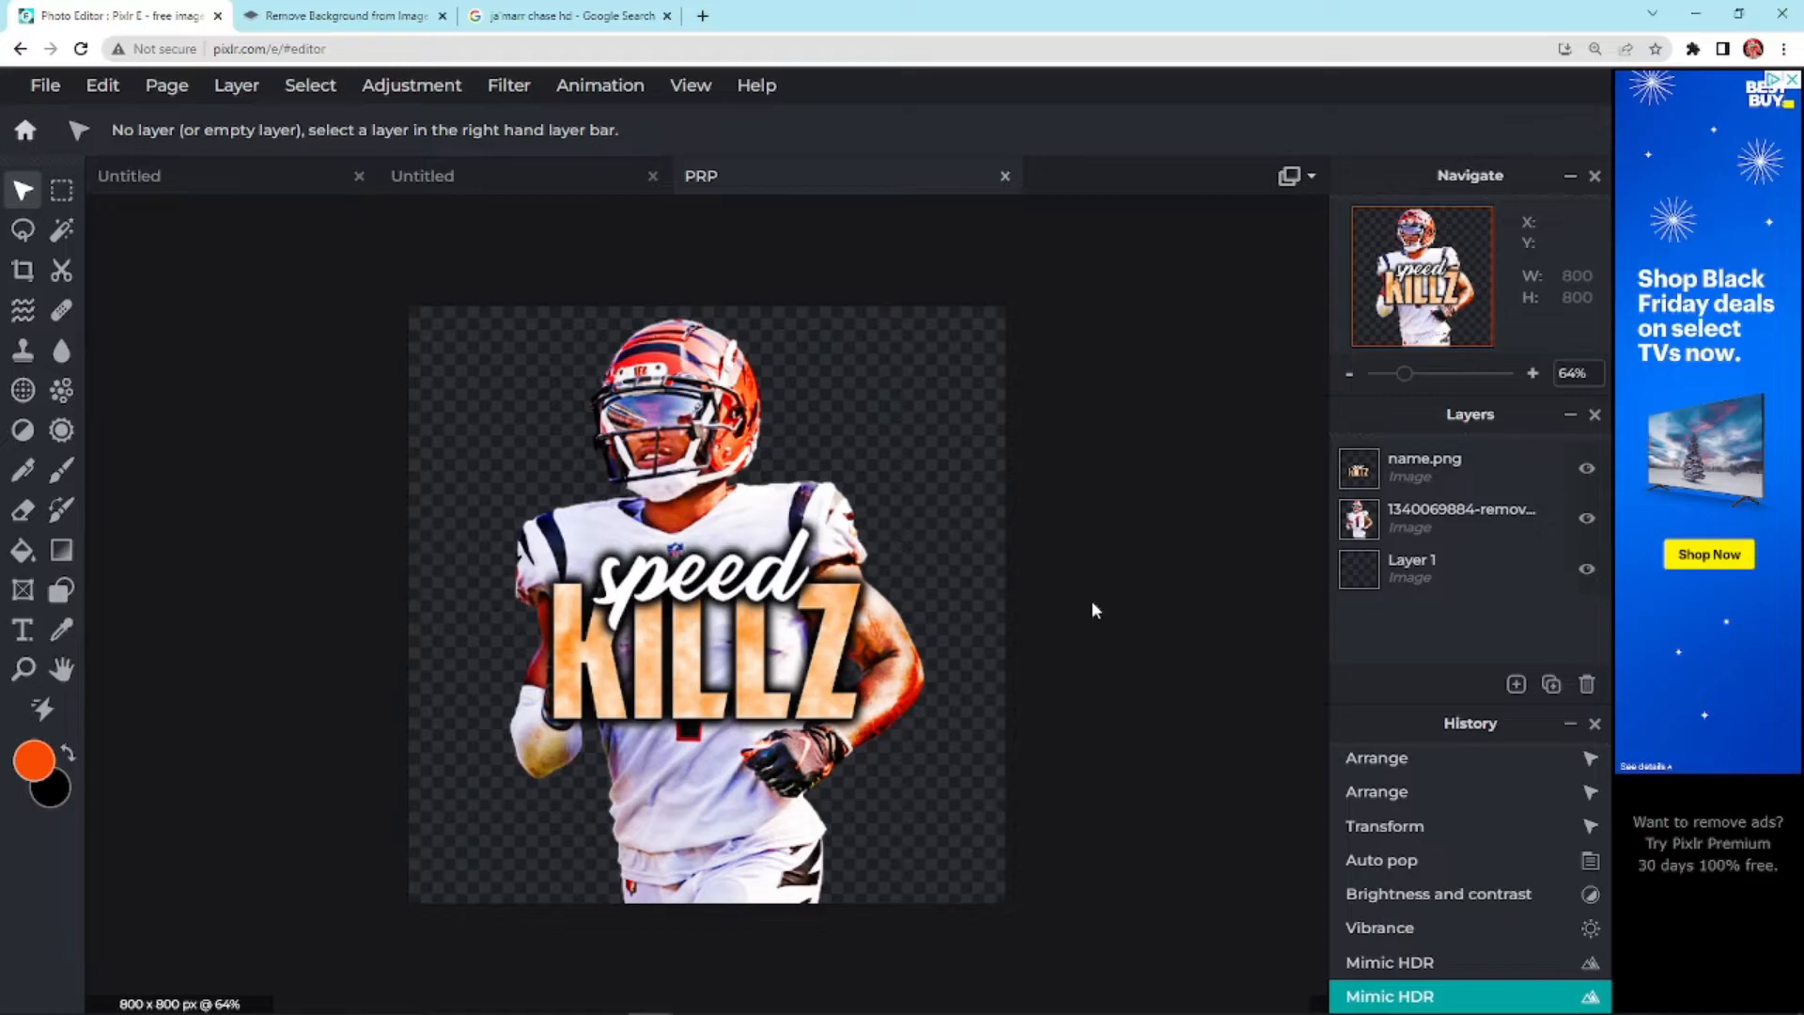
Try Auto pop on the speed KILLZ text layer, undo it and deselect the layer
click(756, 611)
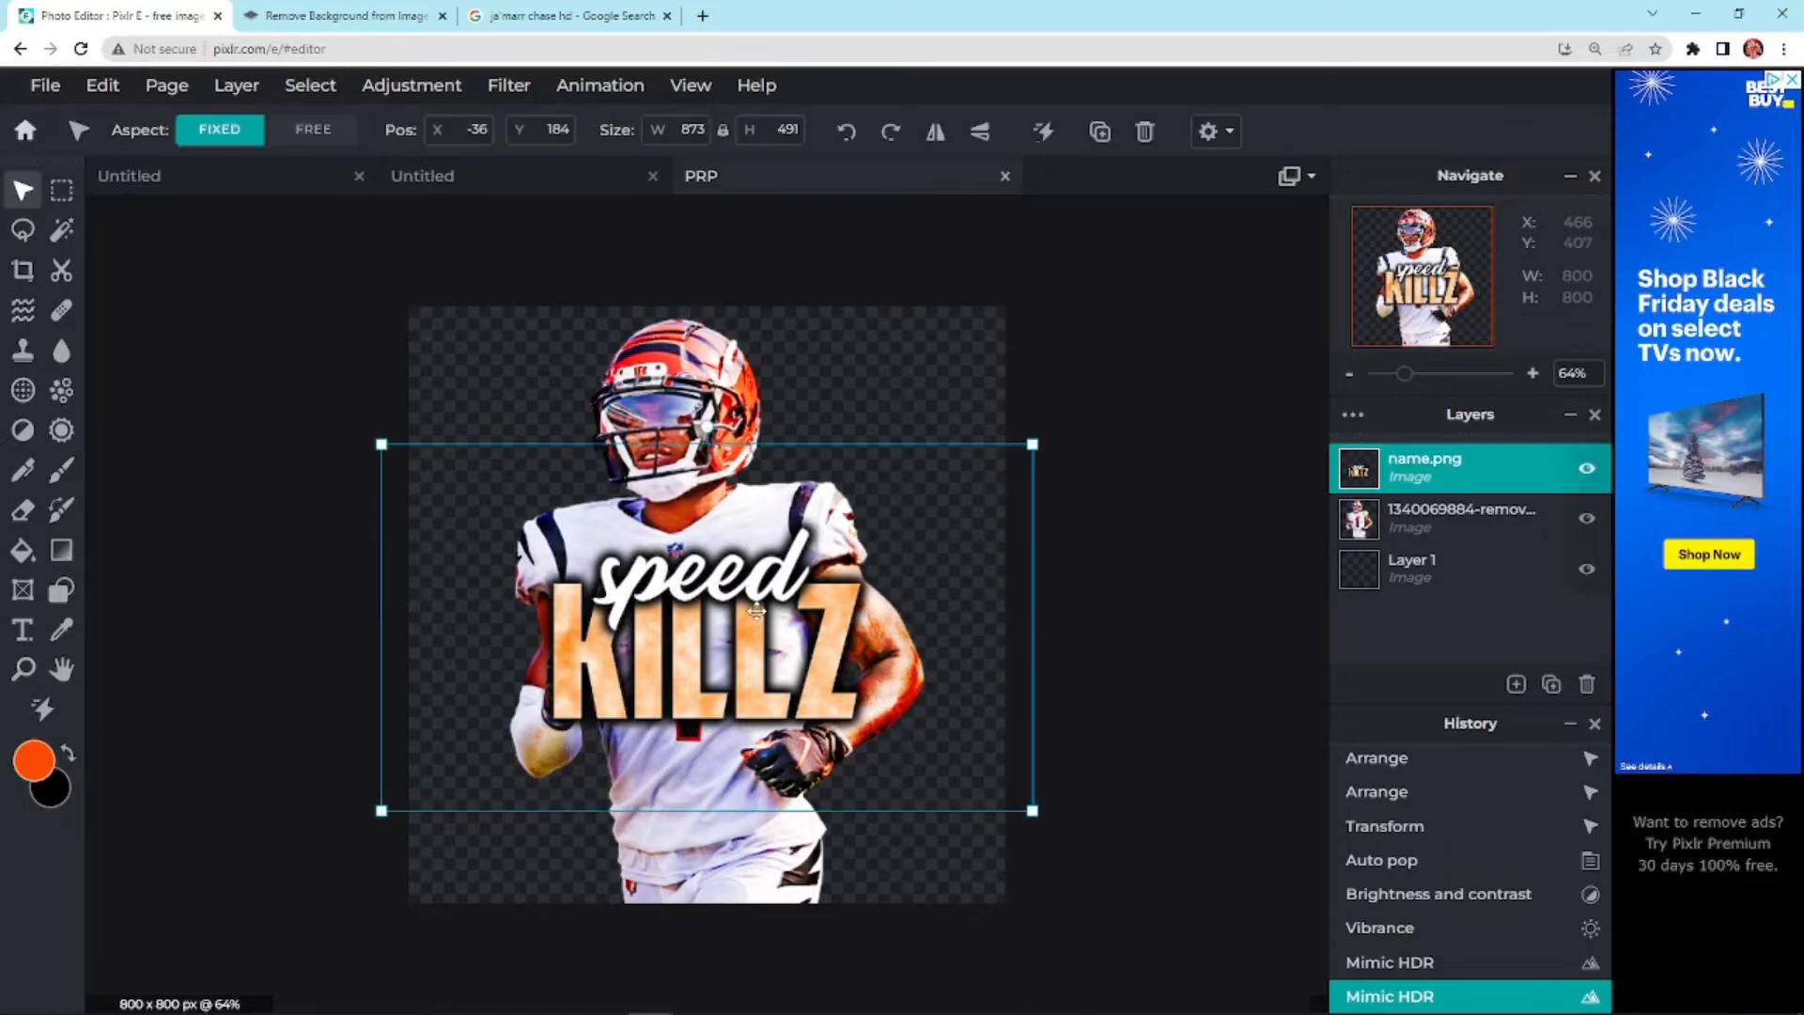
click(400, 86)
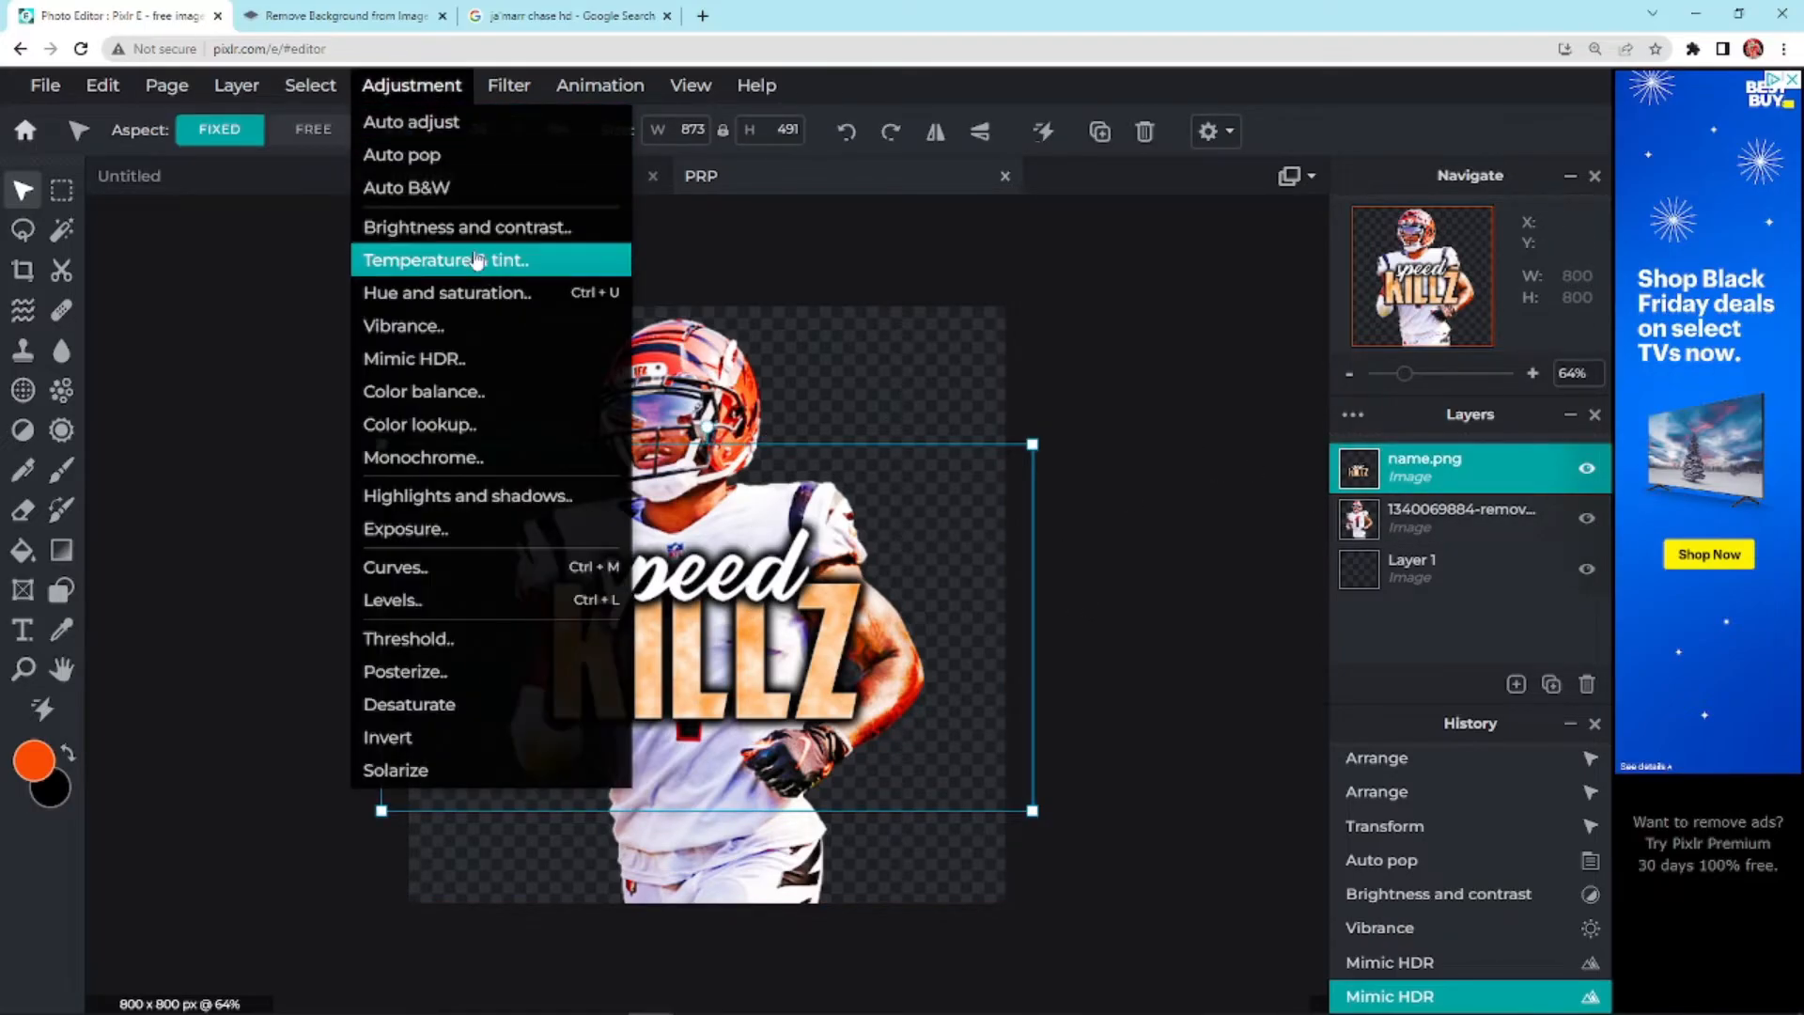
click(440, 154)
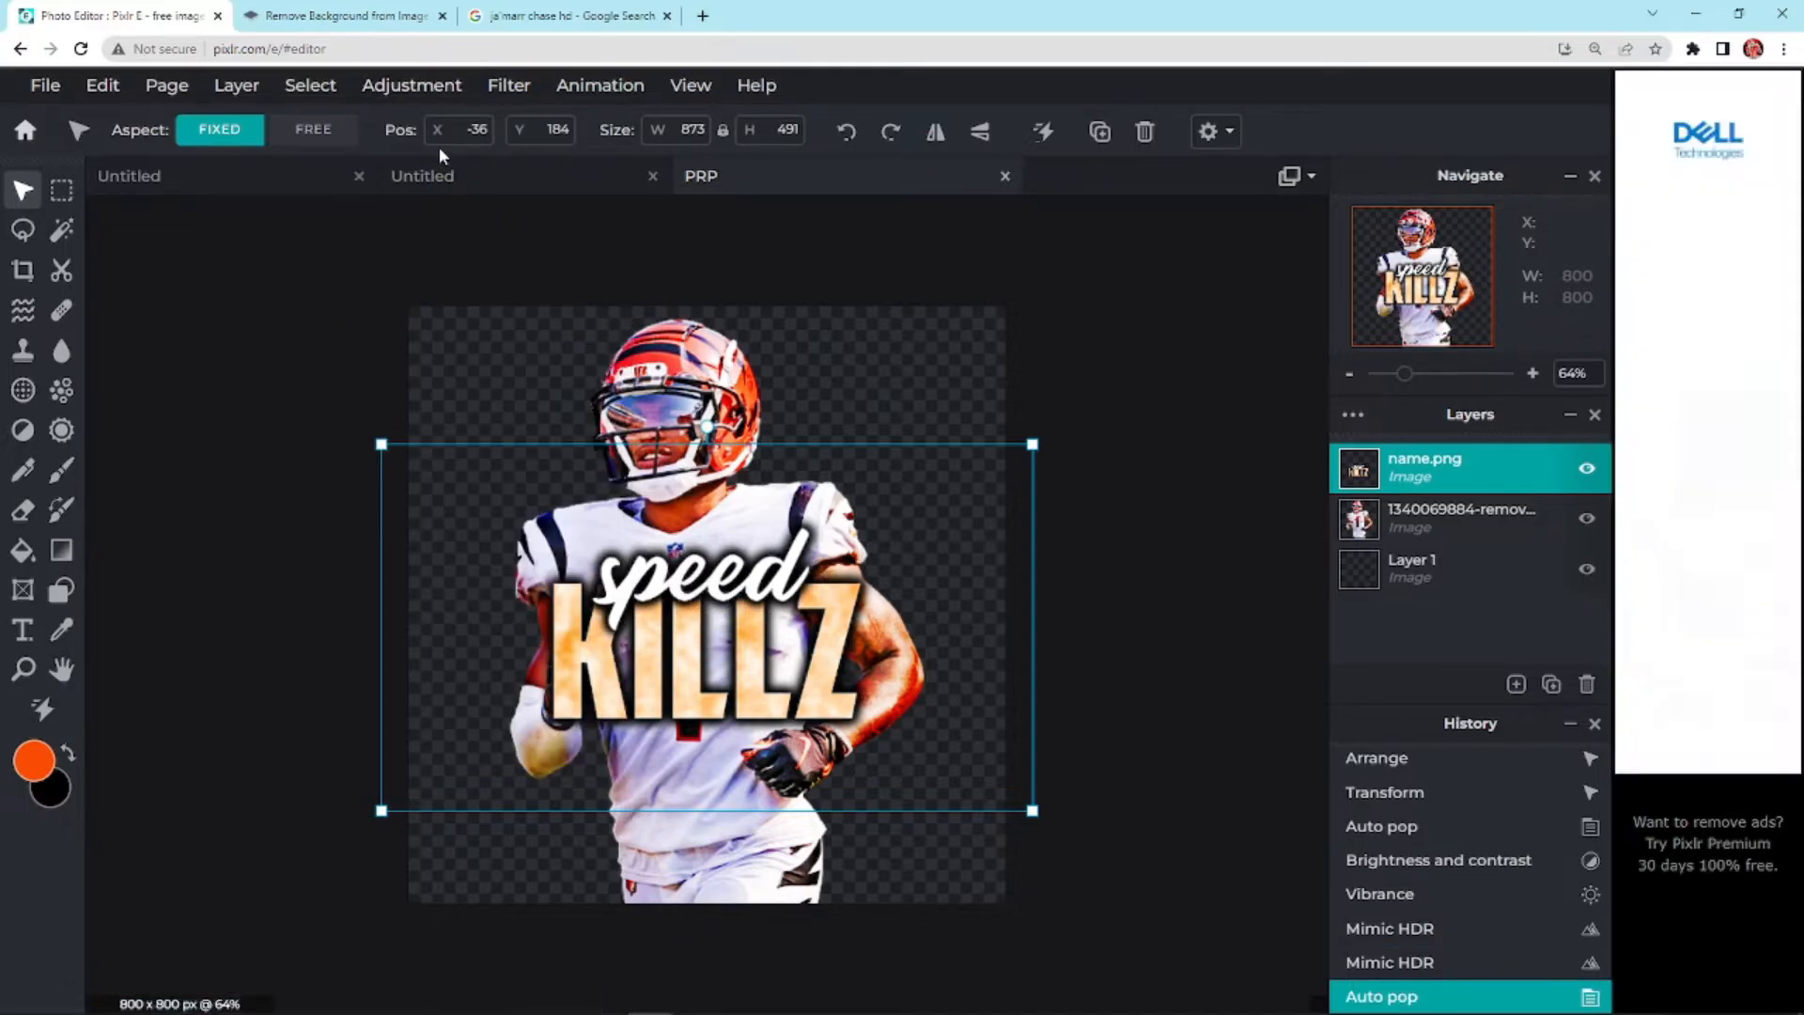
key(ctrl+z)
click(1092, 279)
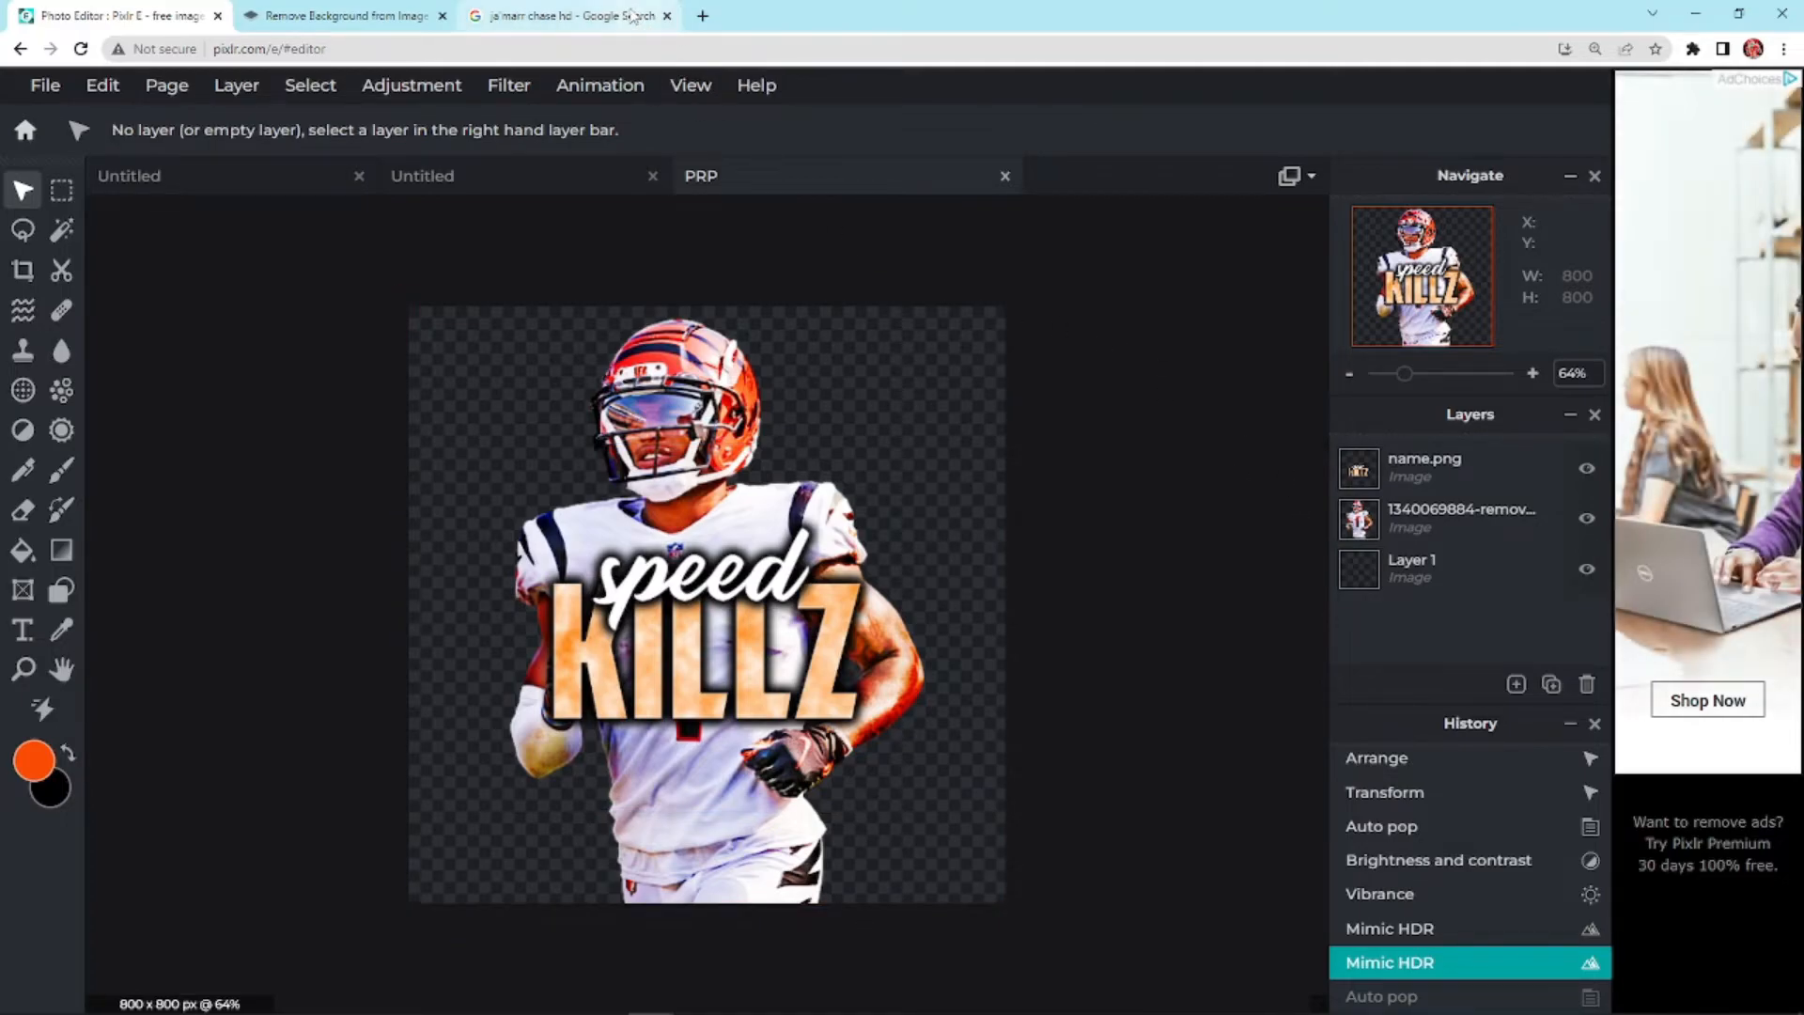
Switch to Google Images, close the background-removal page, search for "lightning" and narrow the results to backgrounds
click(632, 16)
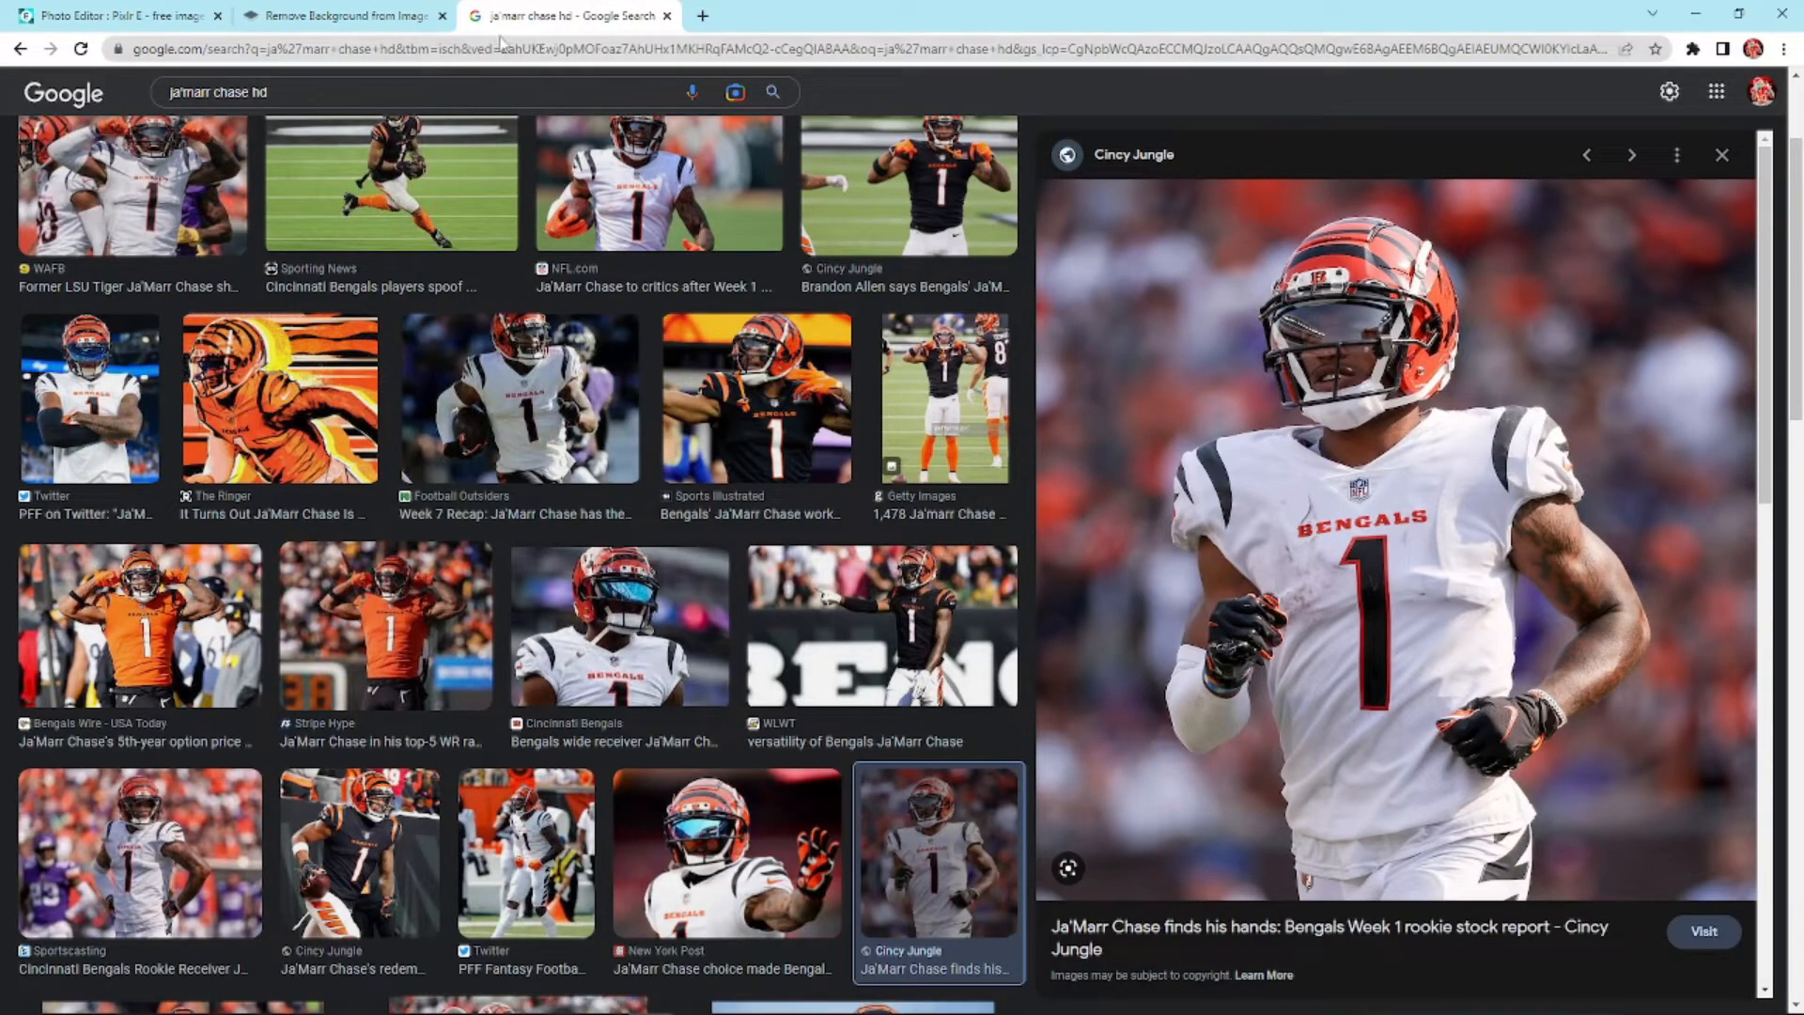
click(440, 16)
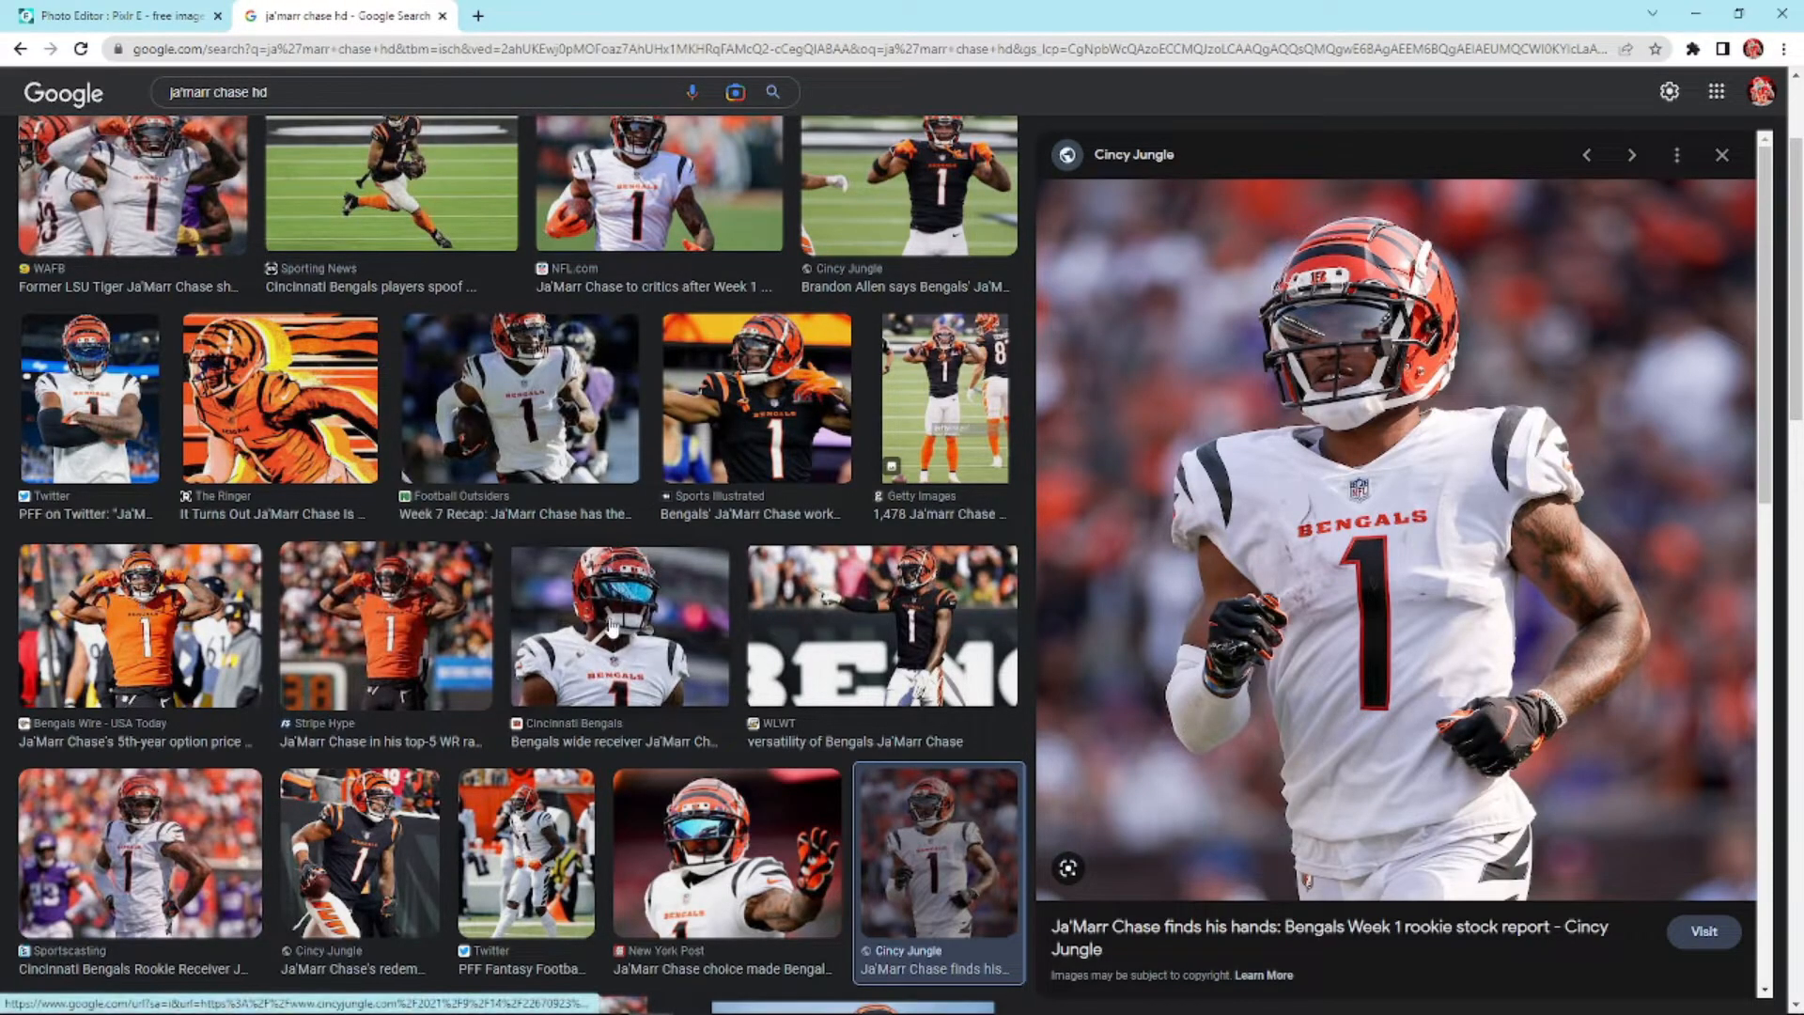
scroll(612, 628, up, 2)
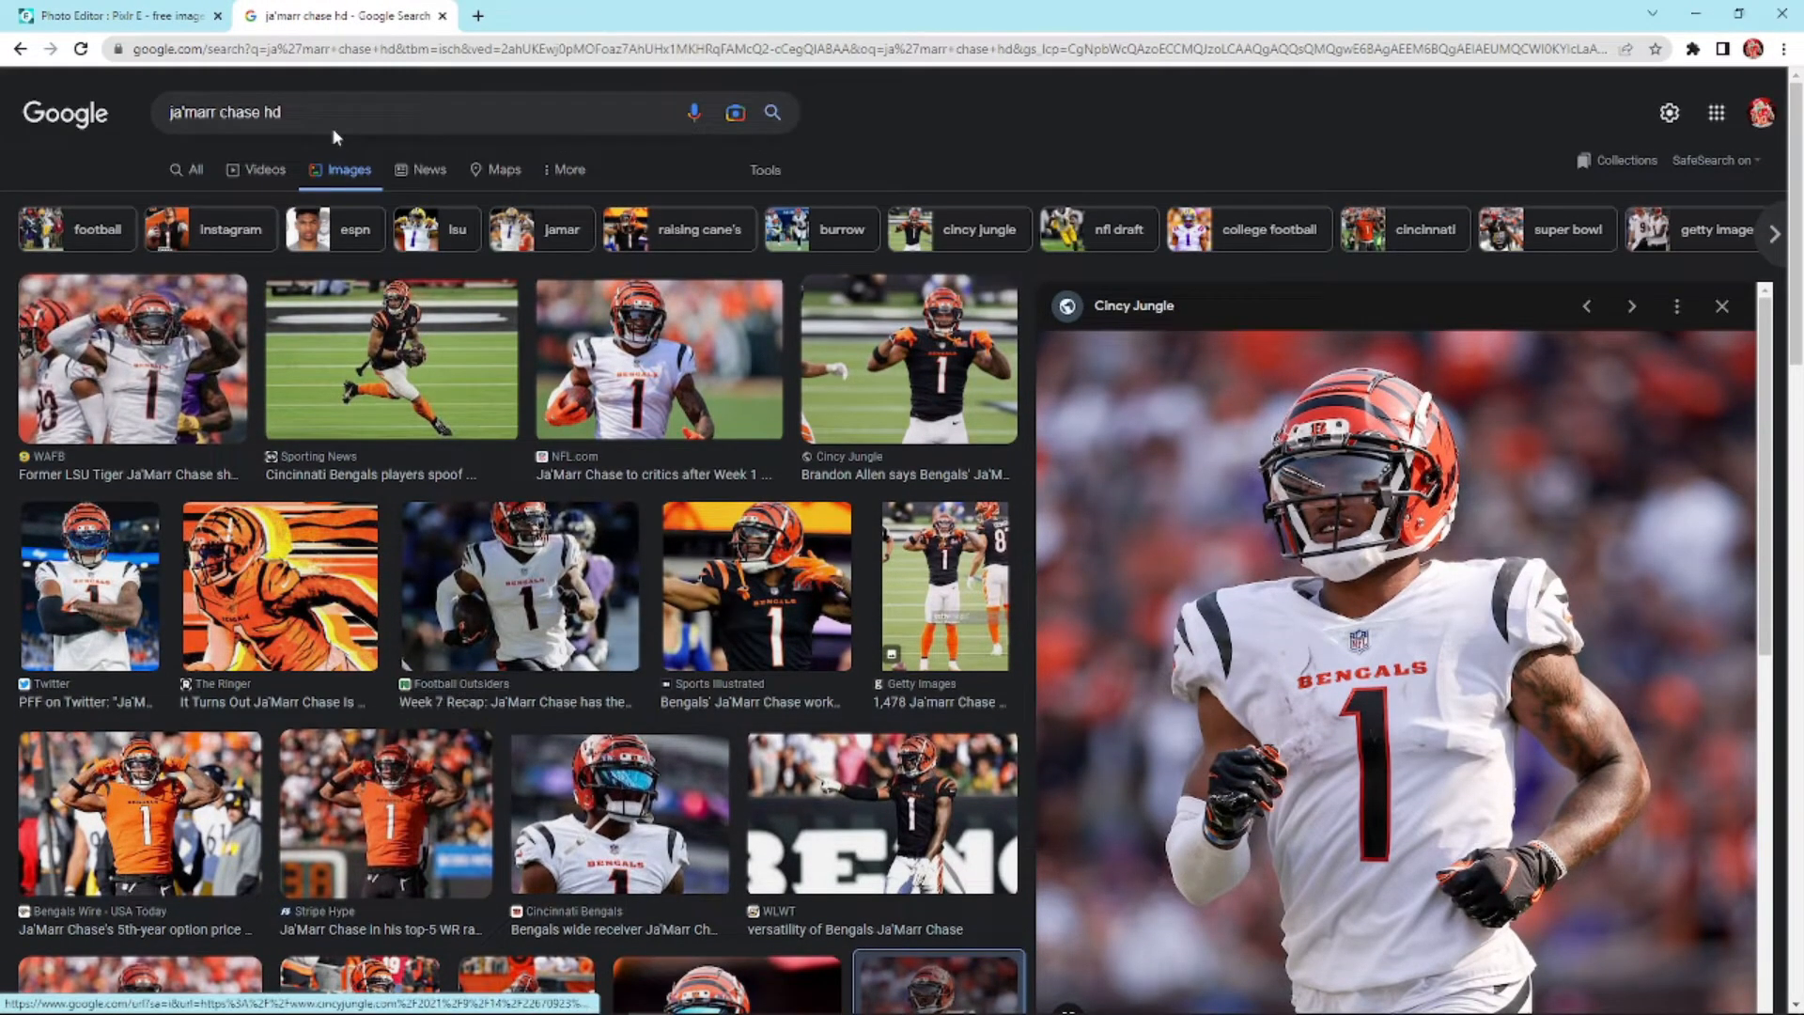
drag(322, 115, 152, 108)
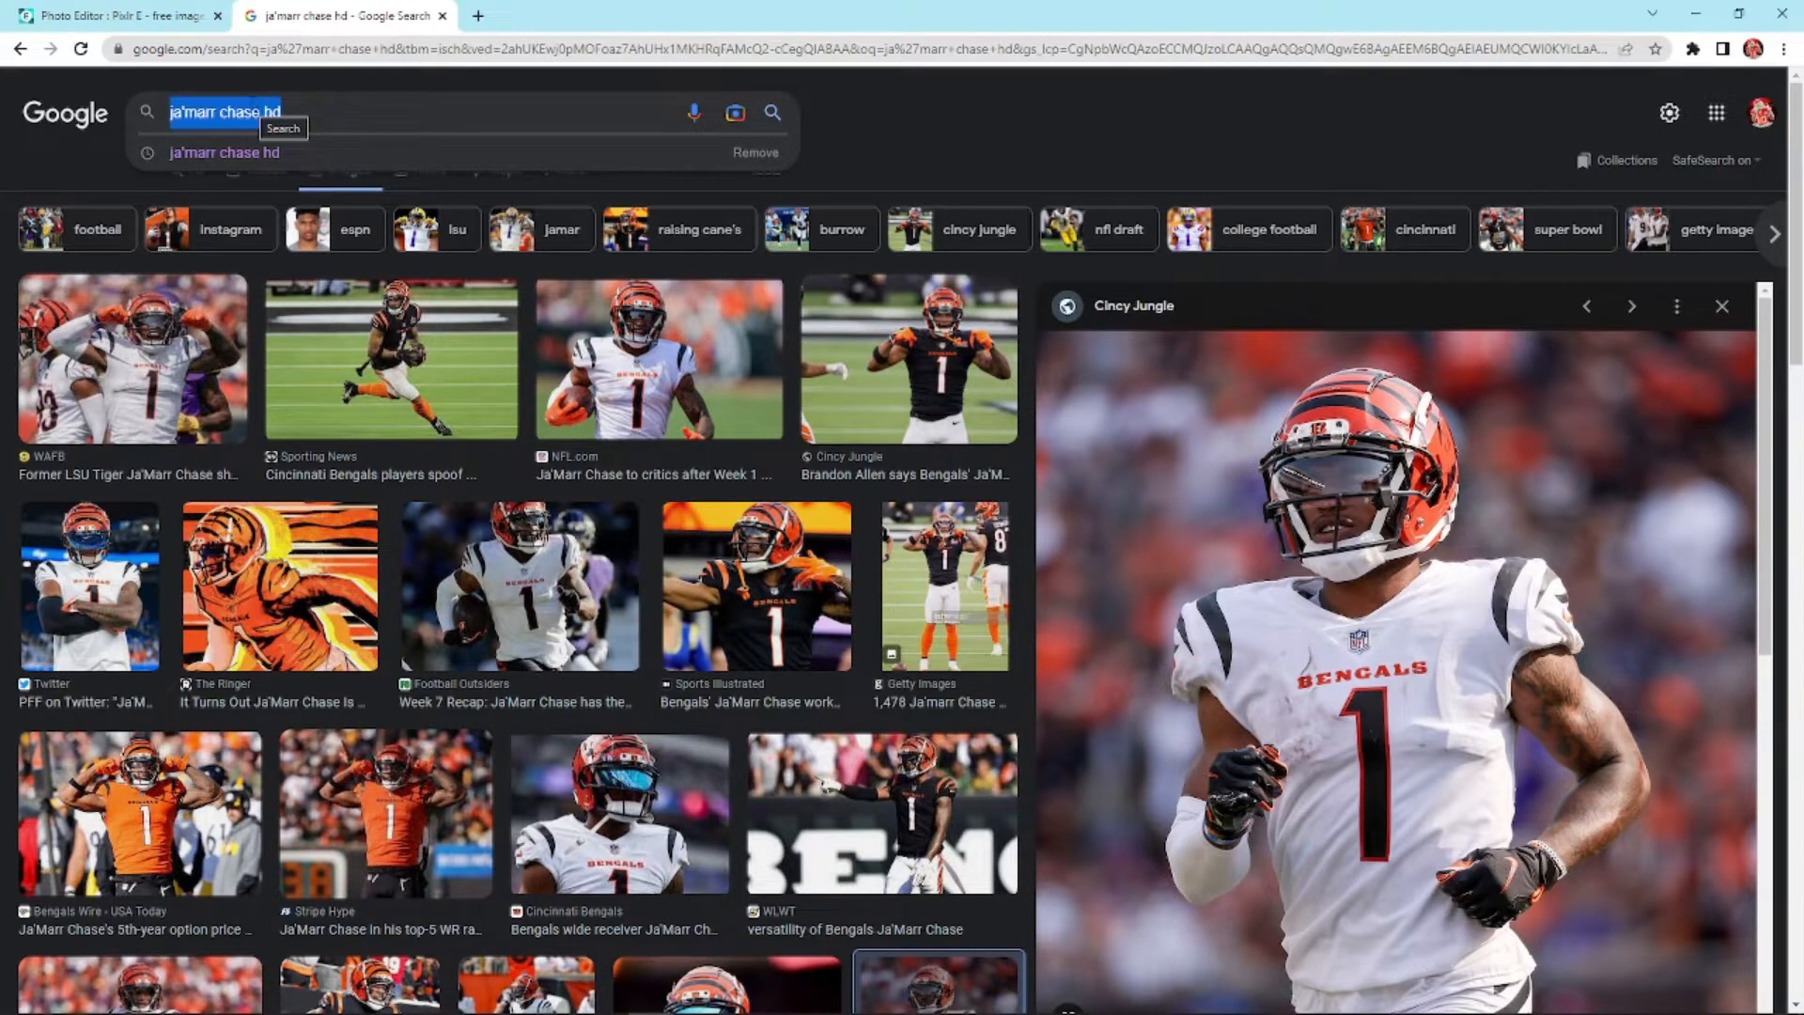
text(lightning)
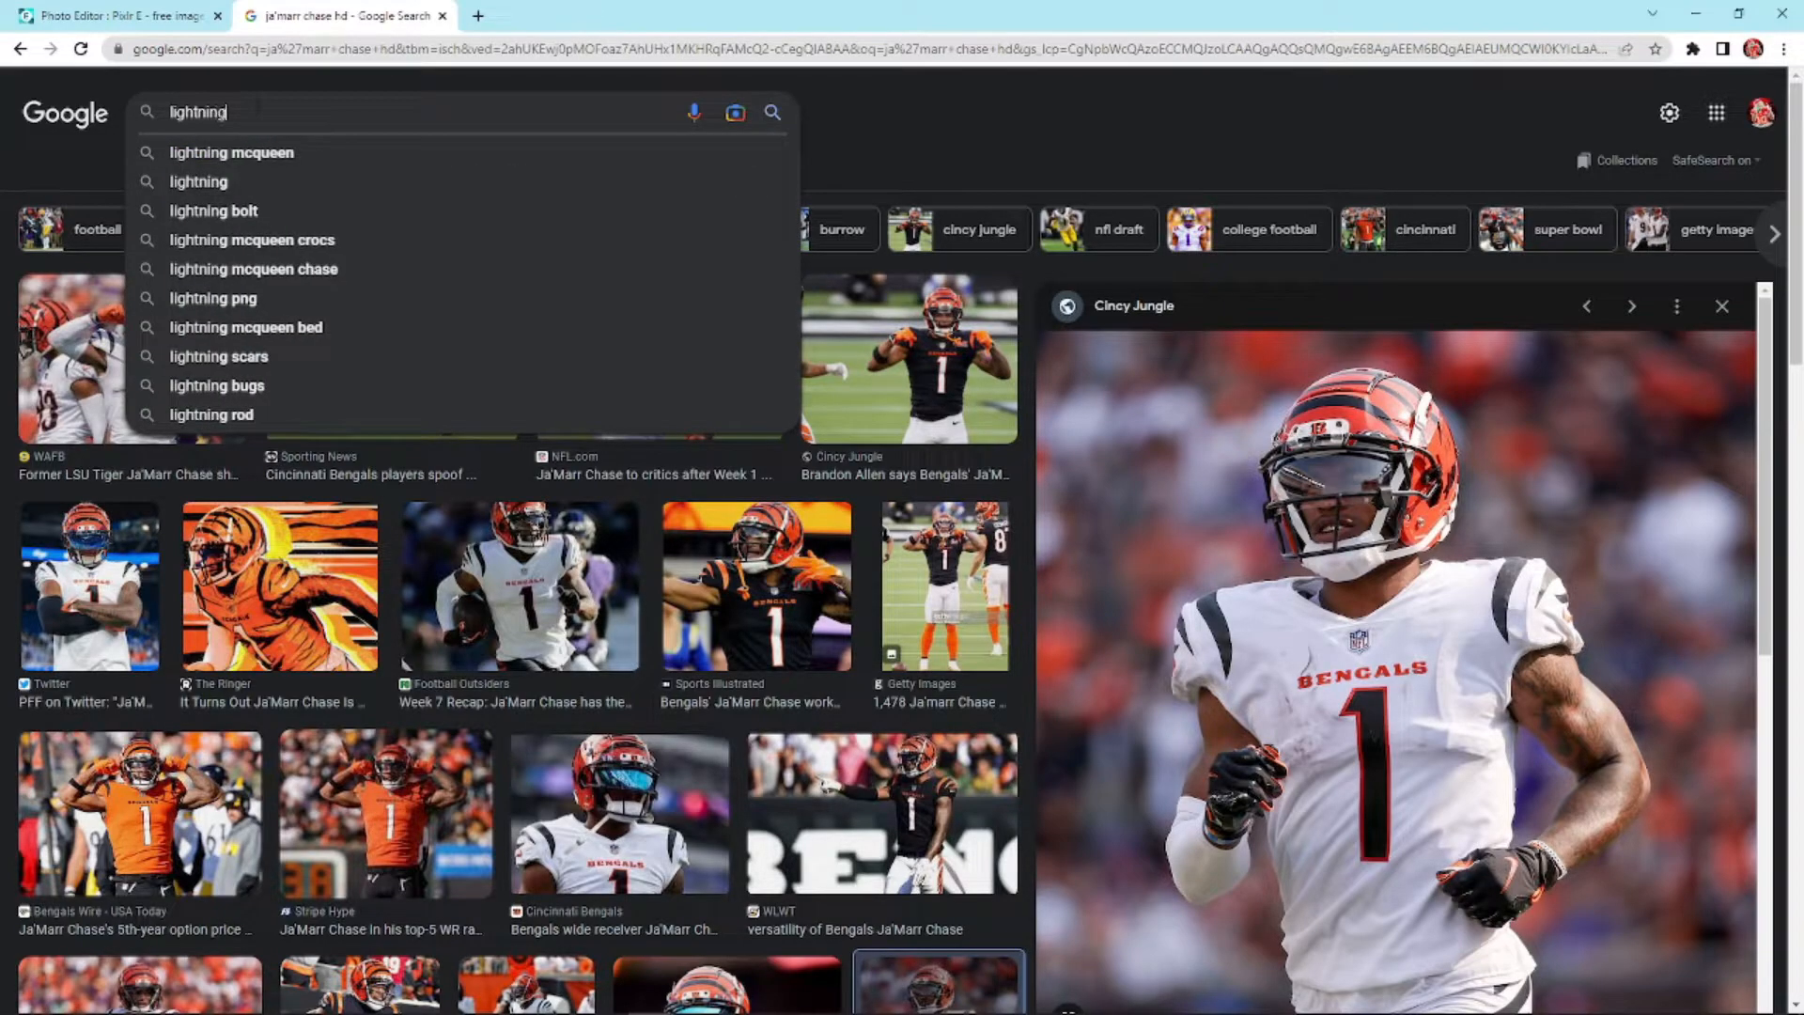
key(Return)
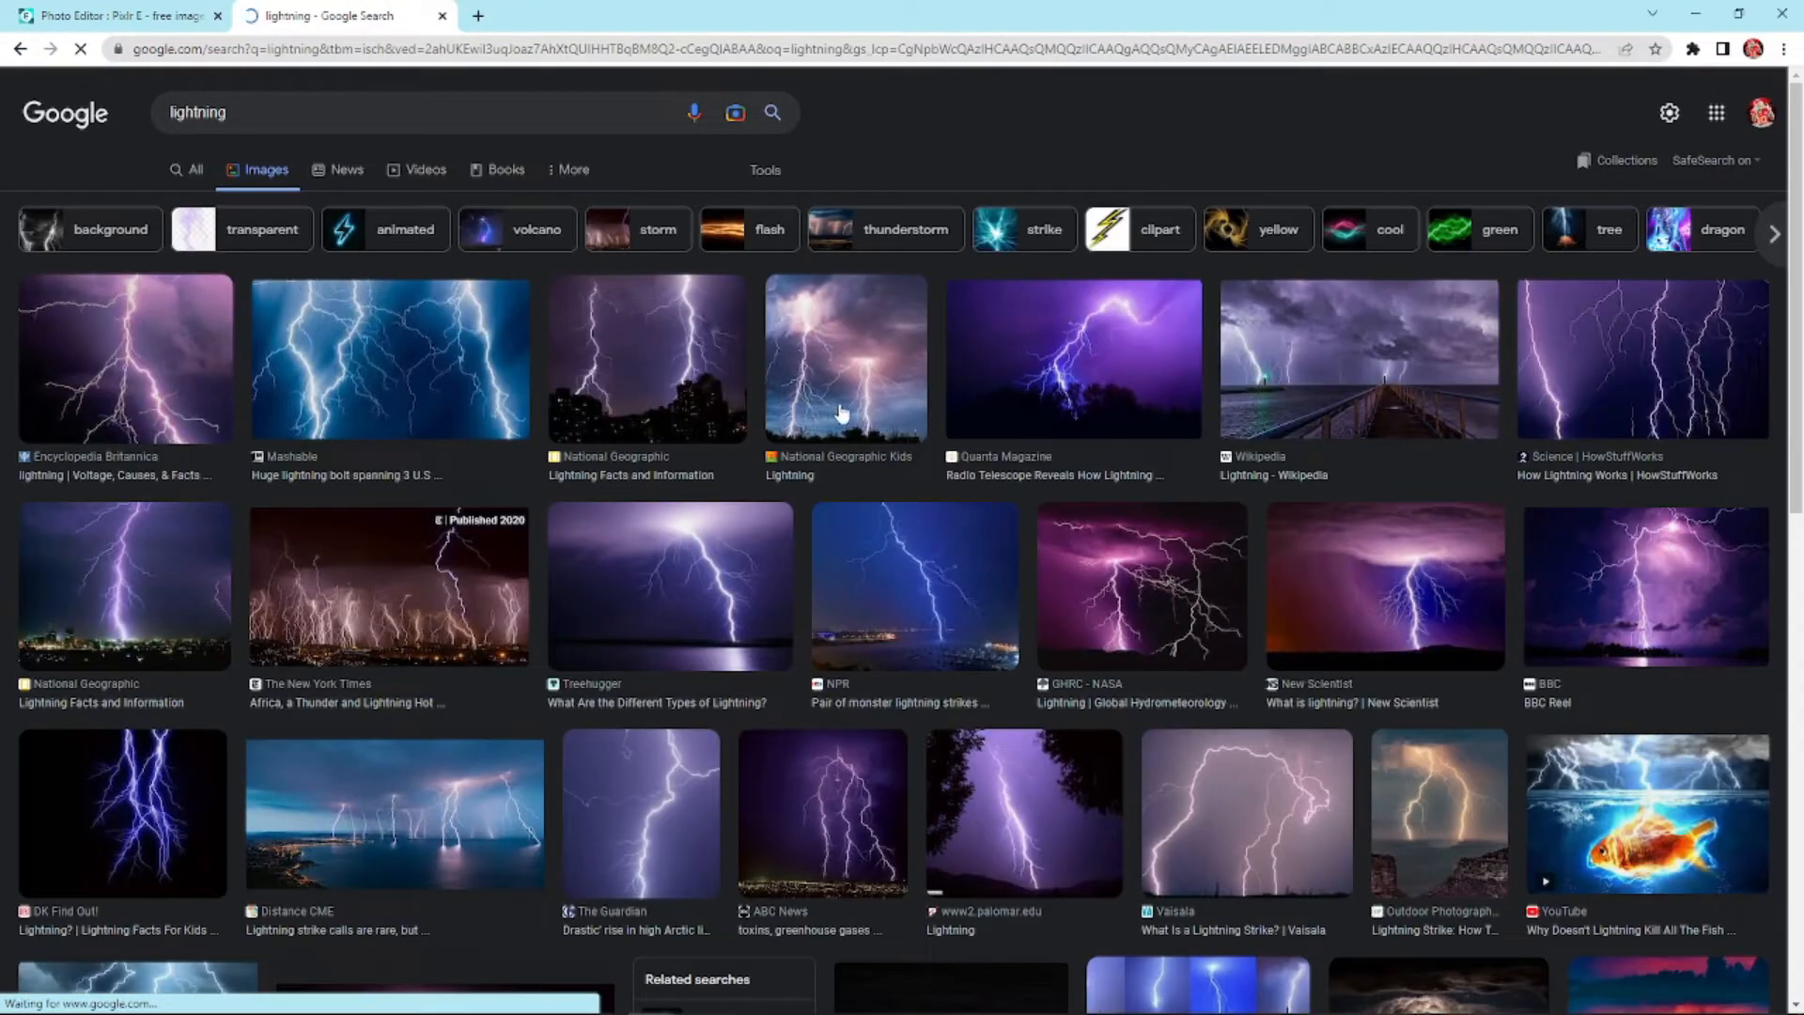
click(328, 110)
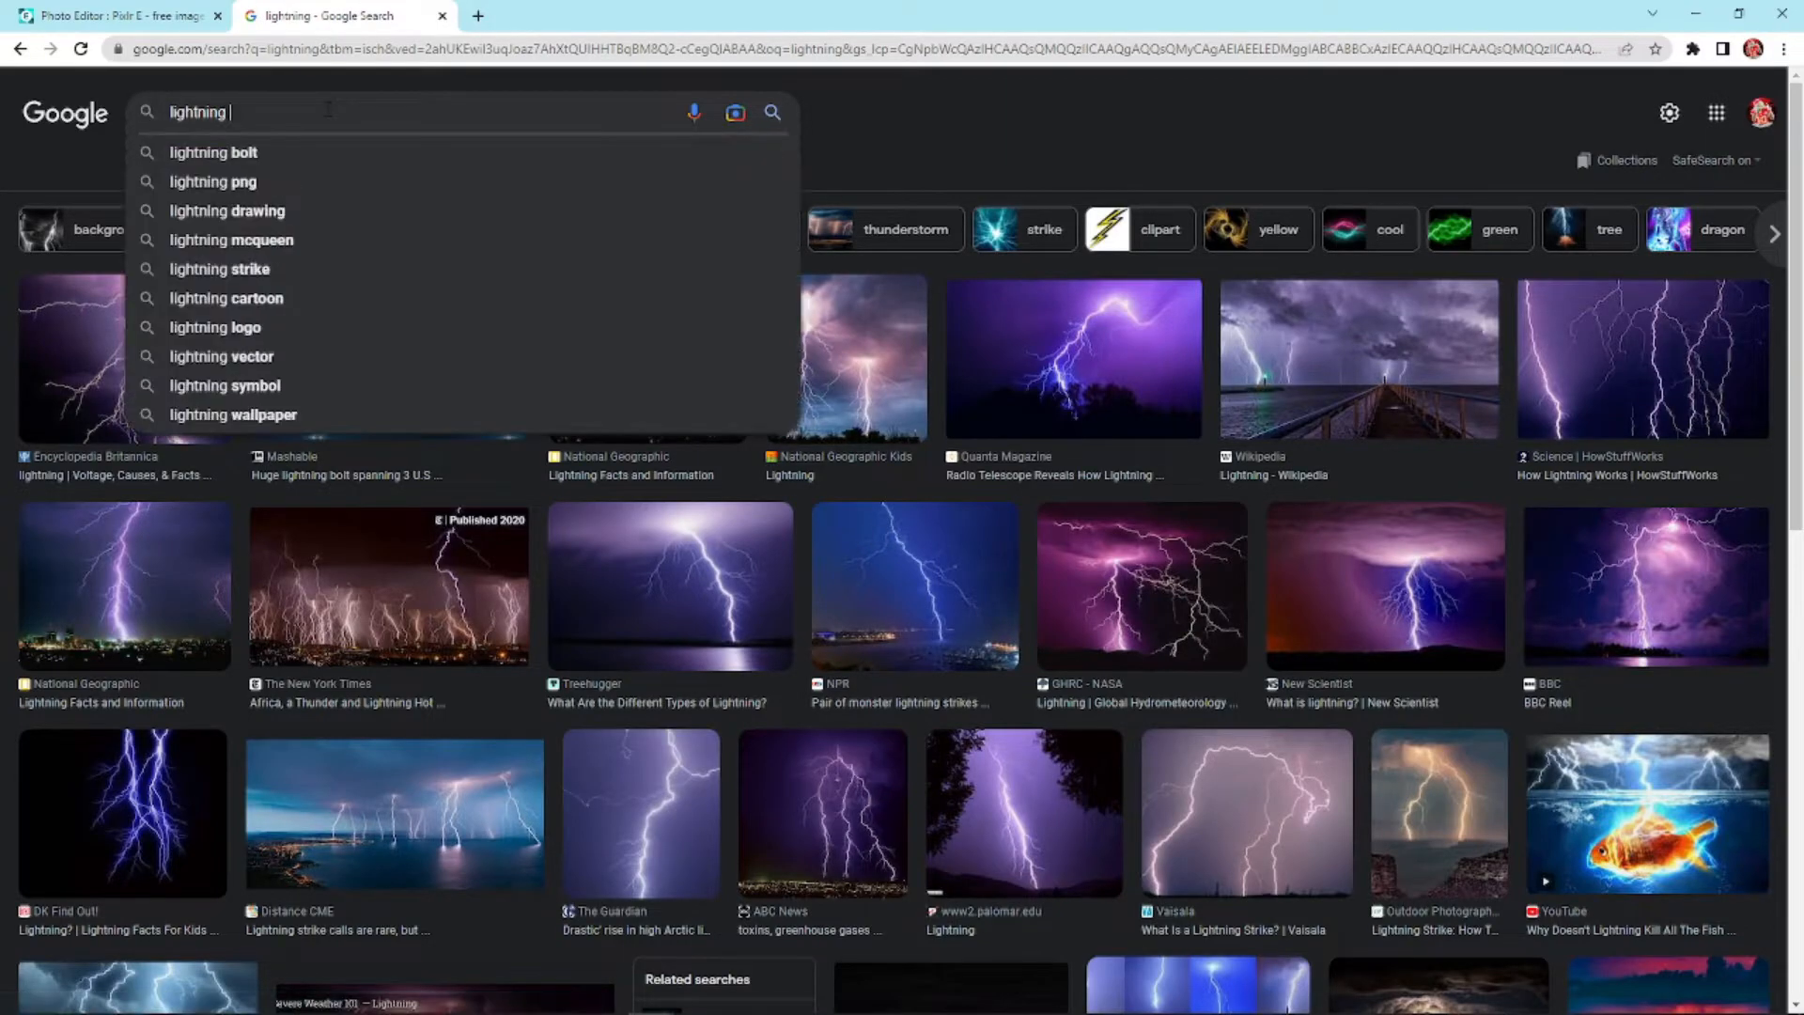
click(103, 250)
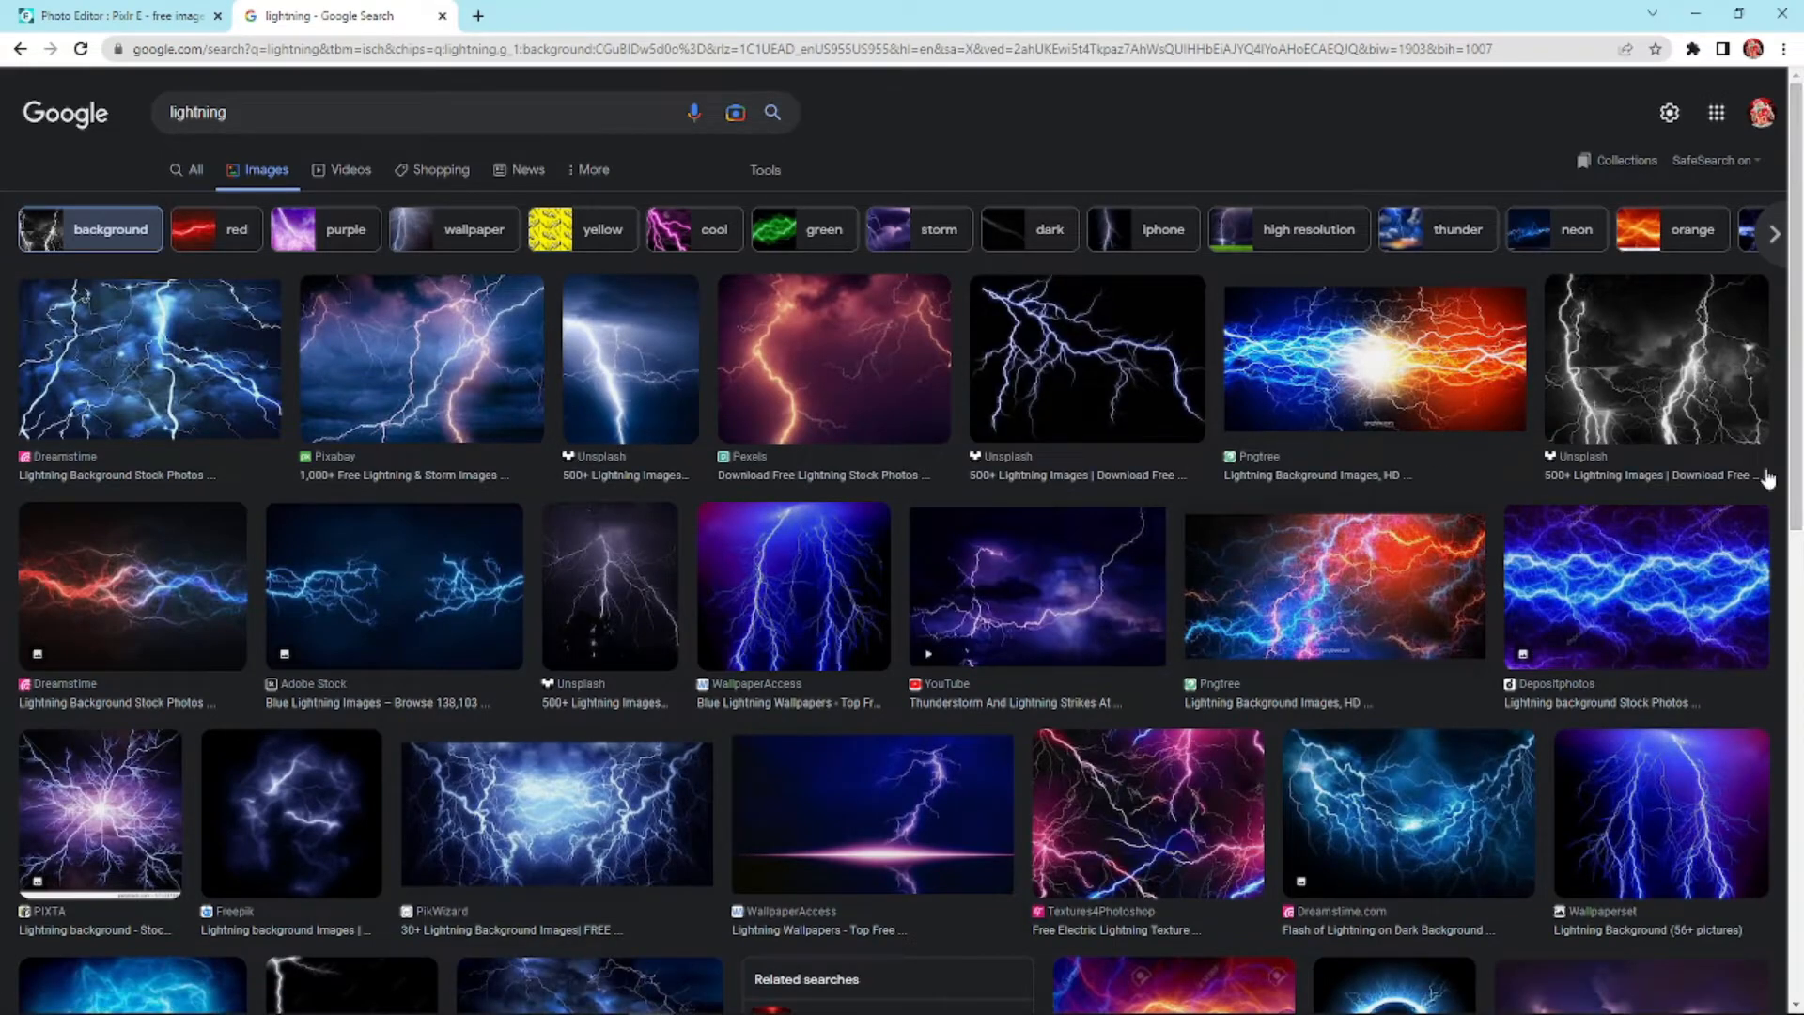
Return to Pixlr E and add the blue lightning picture 240_F_415753793 from Downloads as a new image layer
click(122, 16)
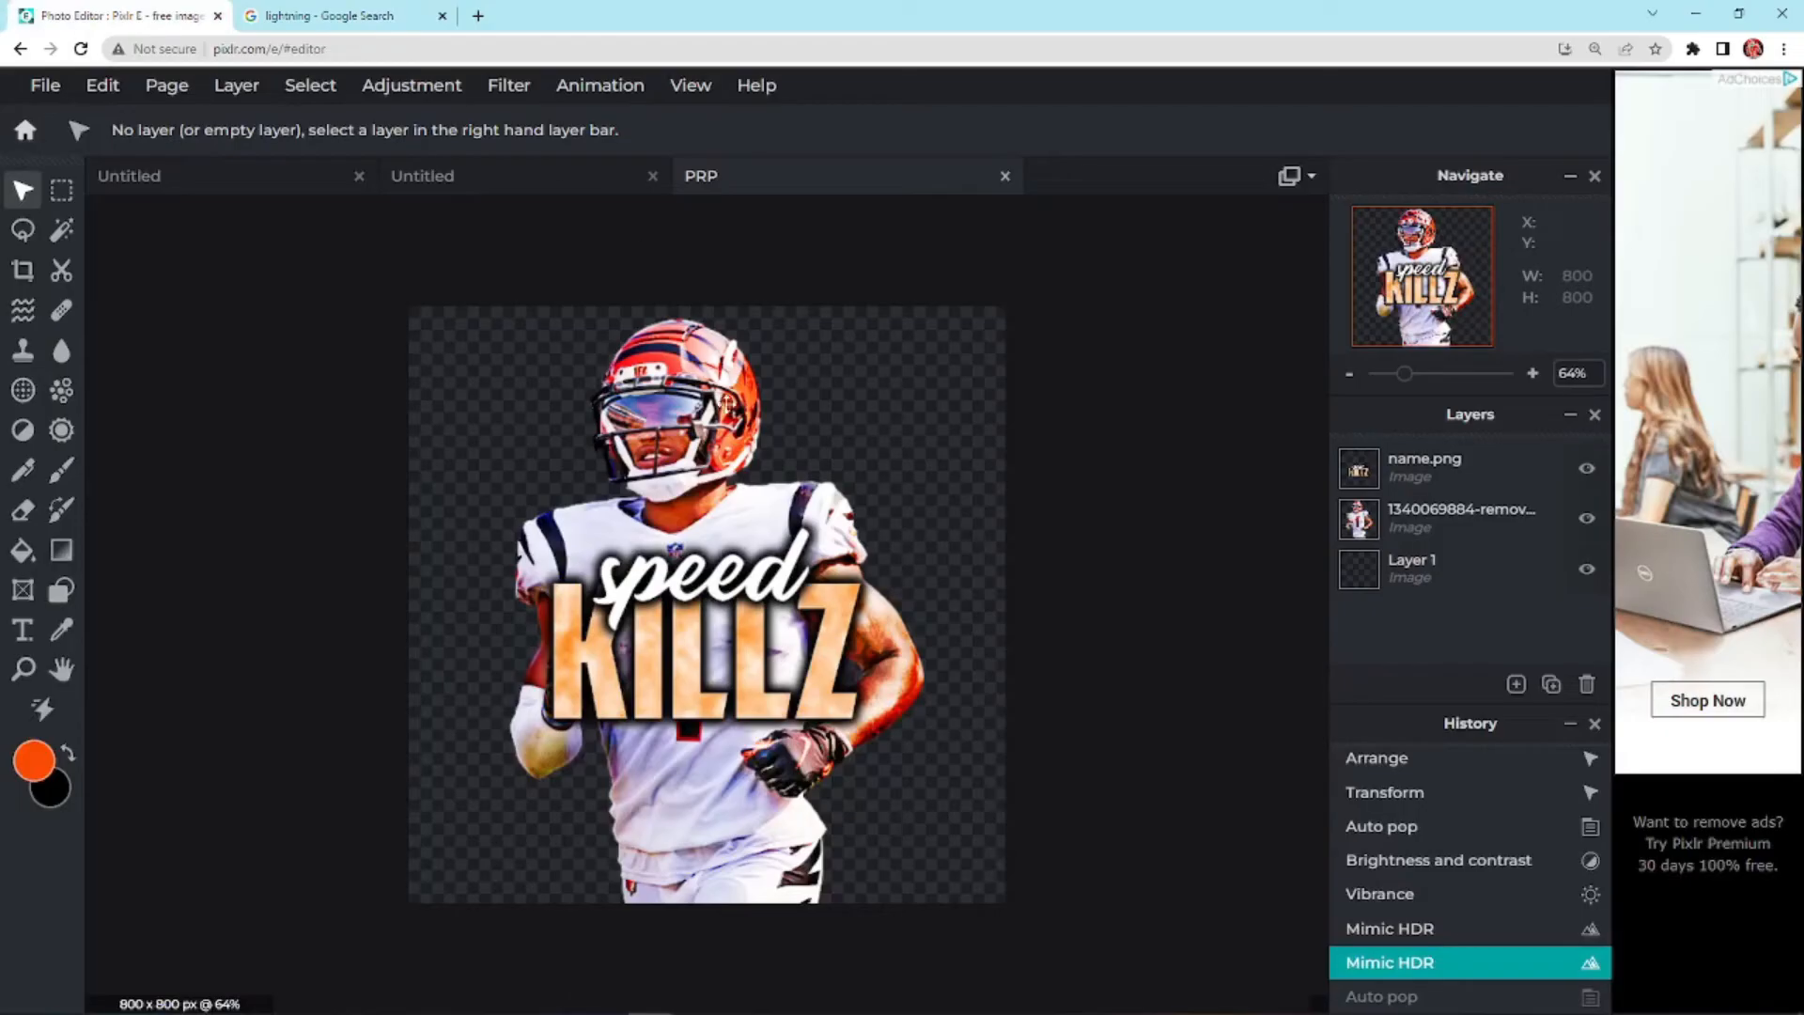
click(1515, 684)
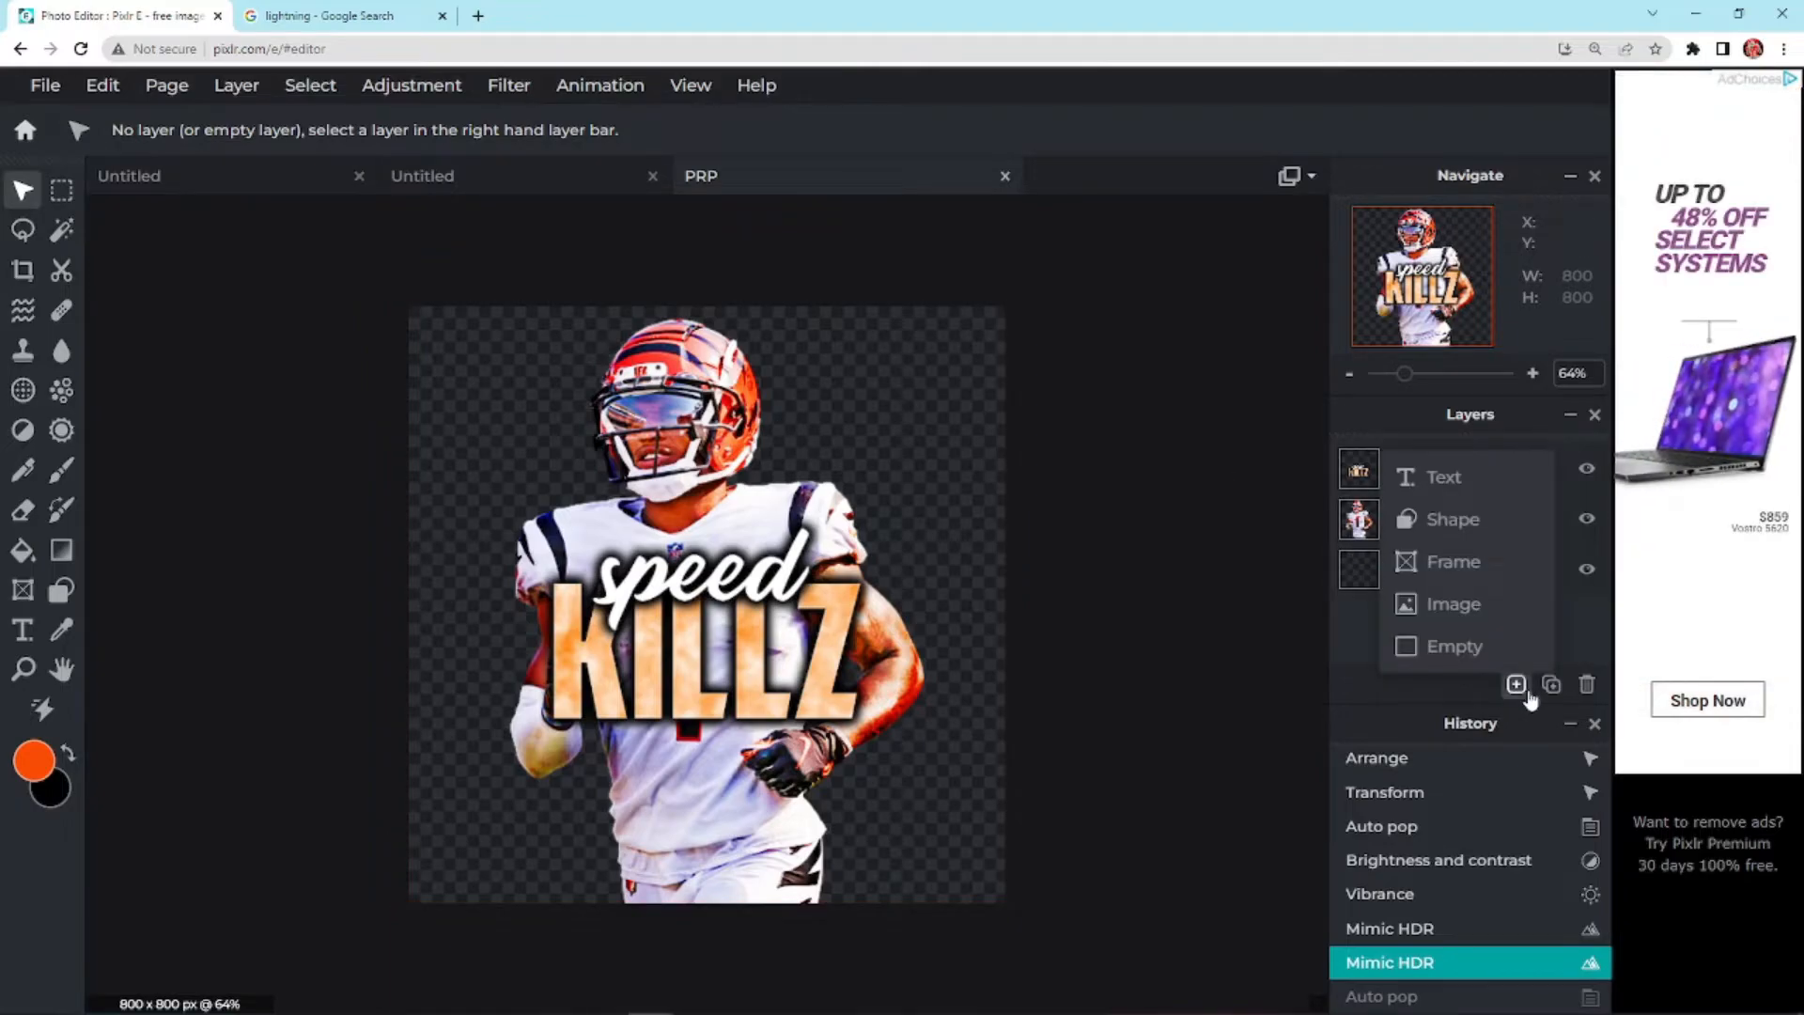
click(1492, 606)
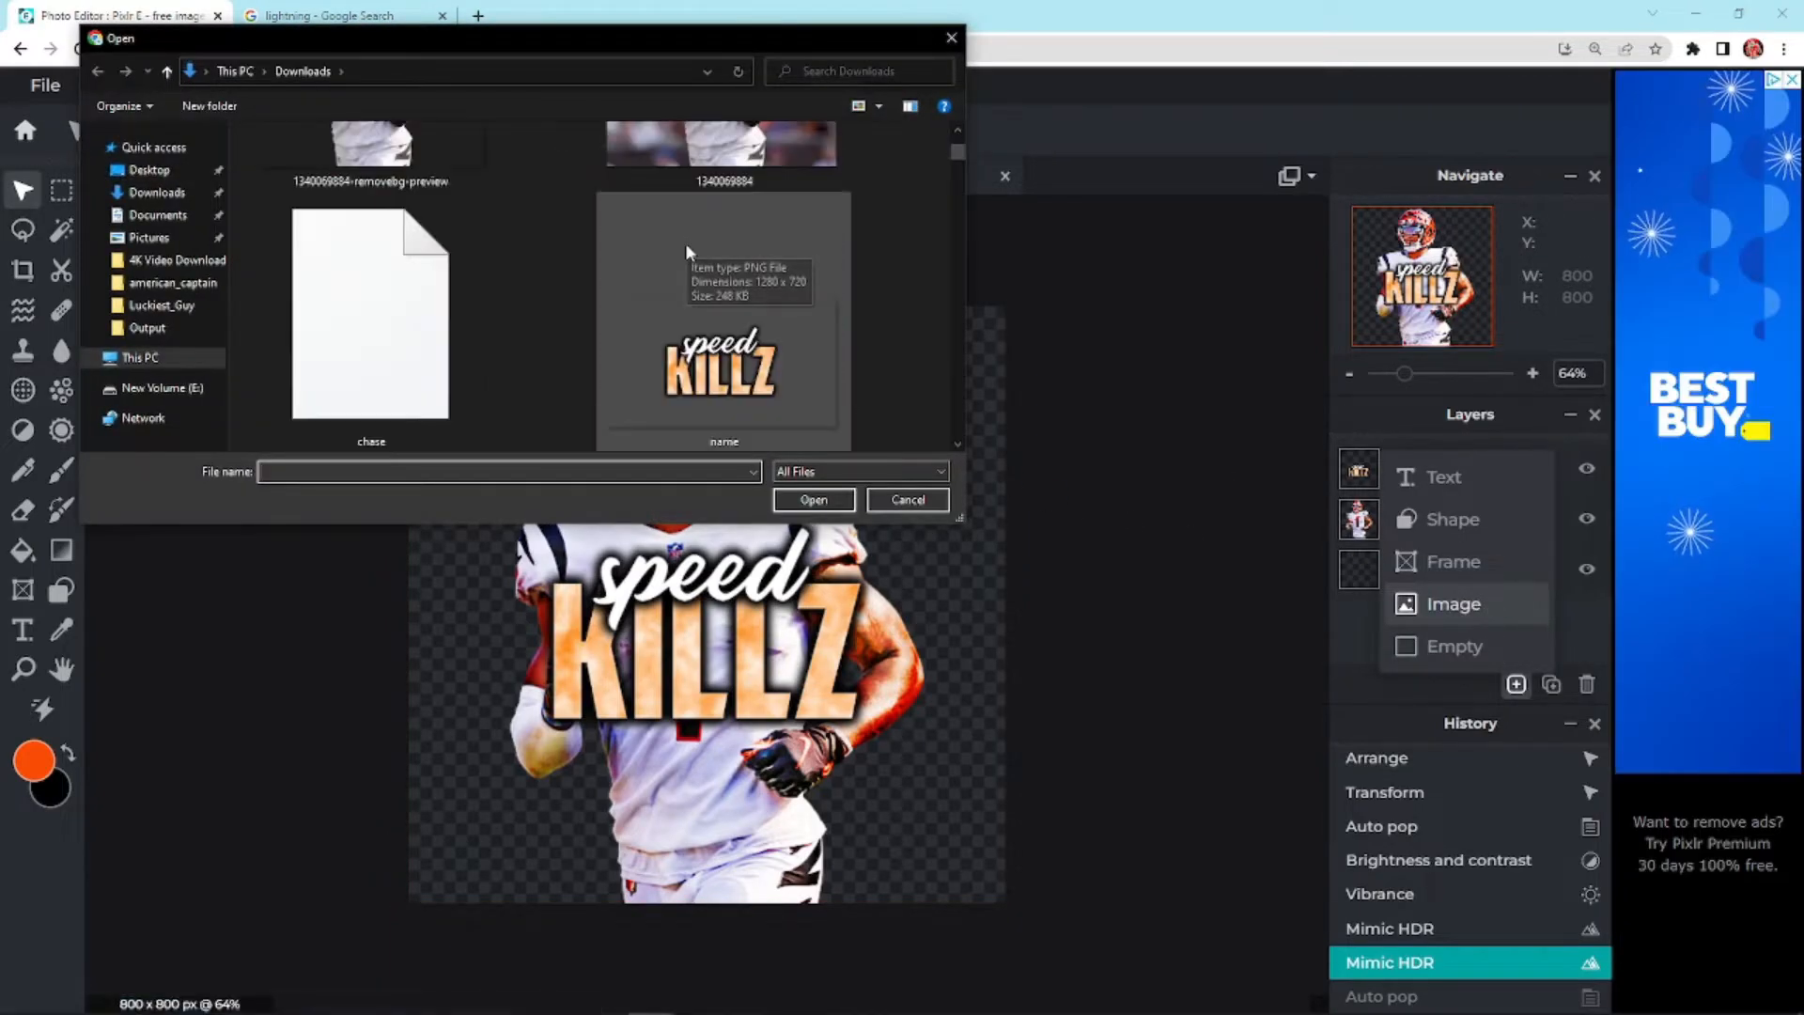
scroll(691, 282, down, 3)
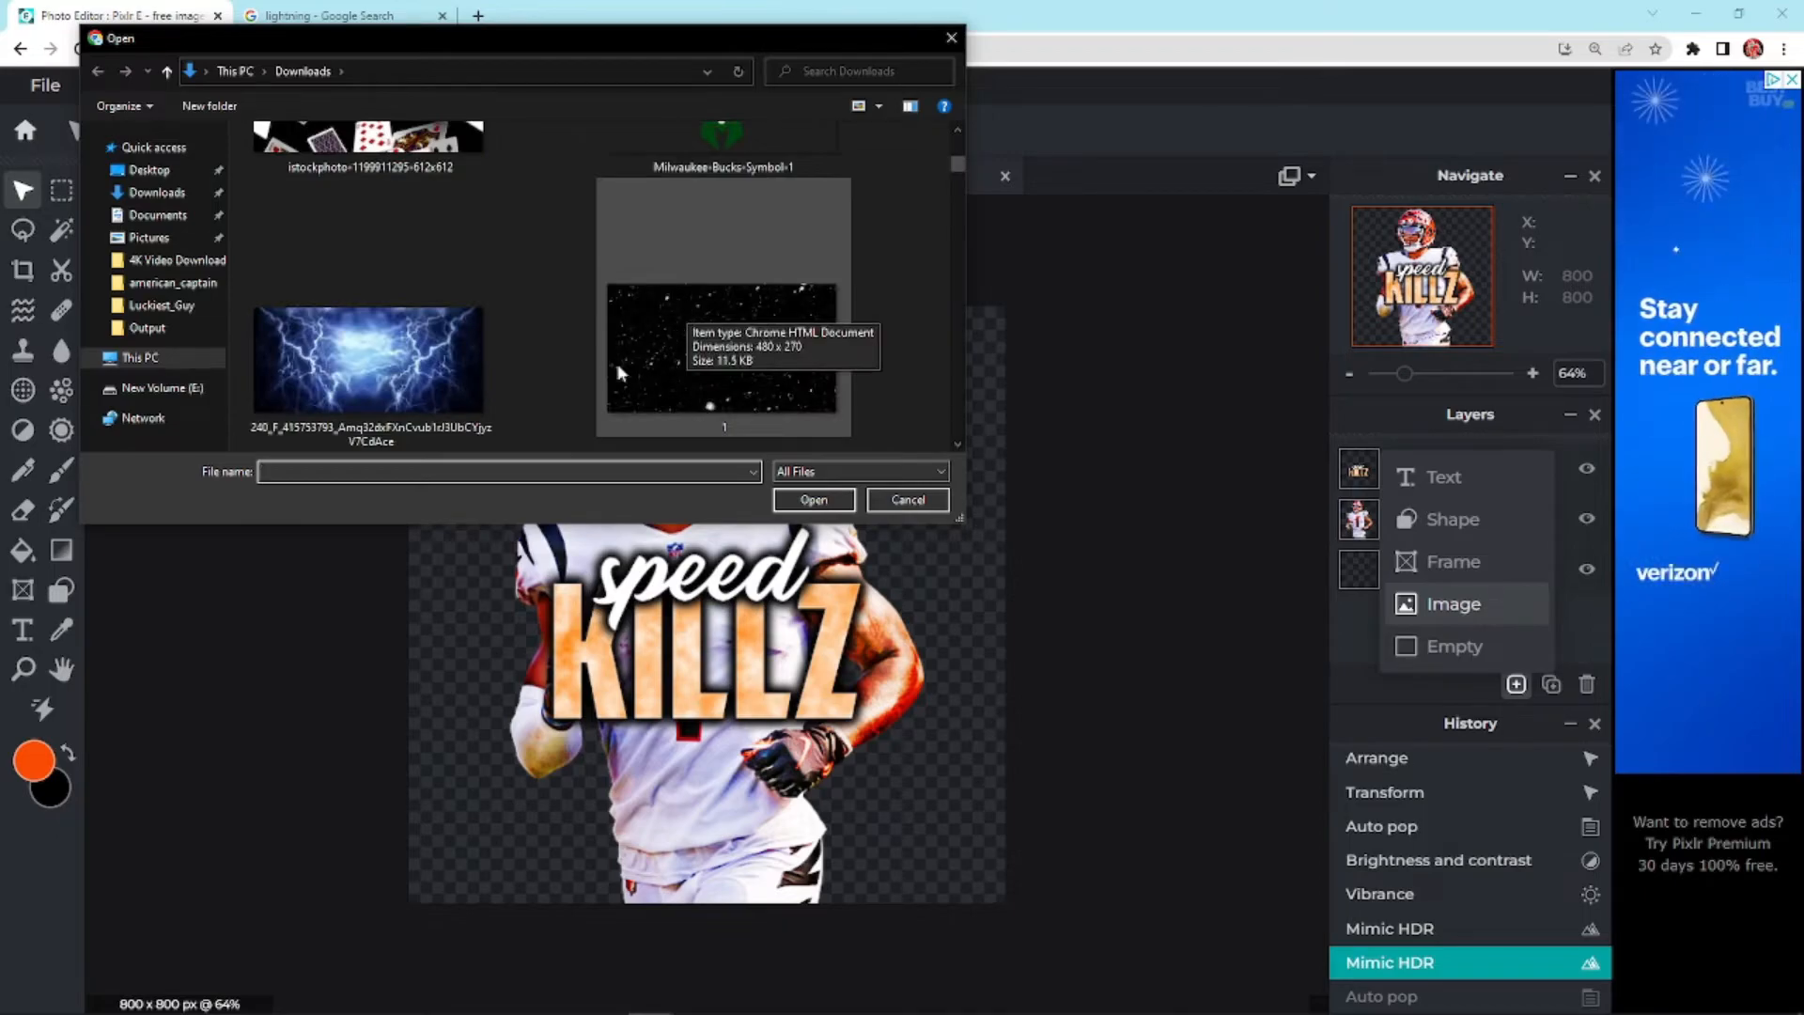
click(462, 364)
click(814, 500)
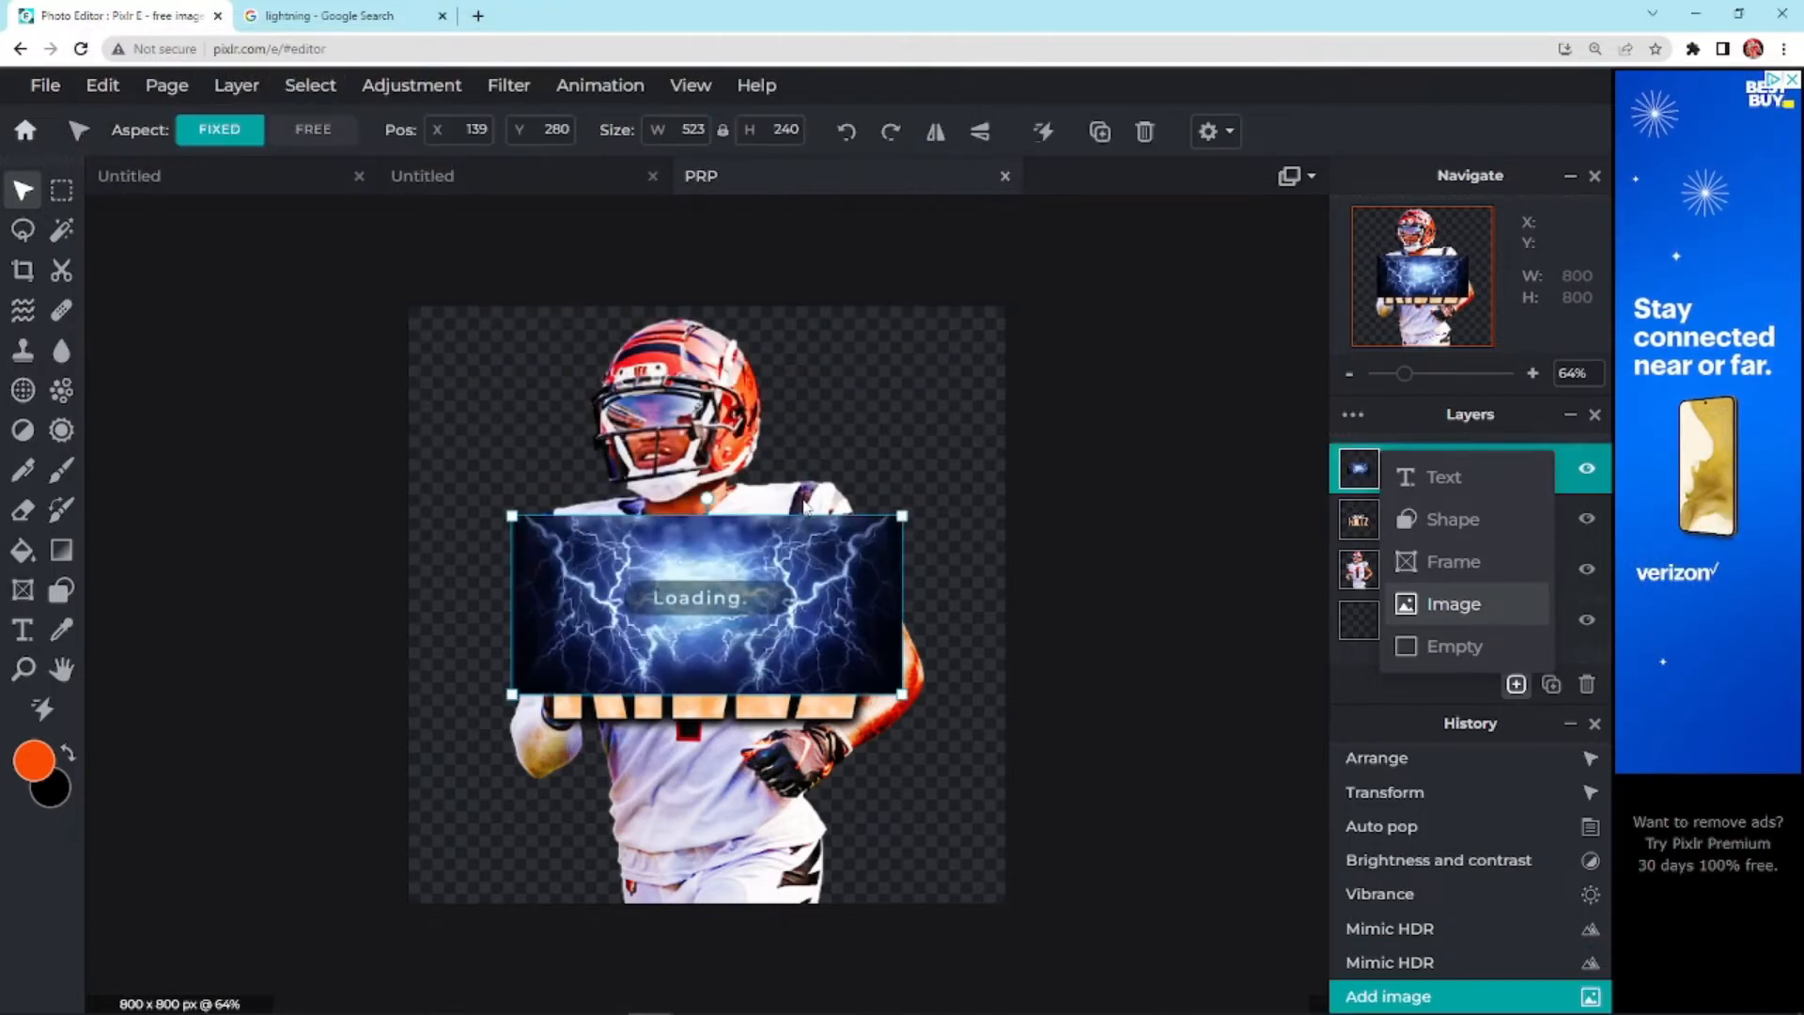
Try the blue lightning image enlarged to about 1545 × 709 px over the canvas, and delete its layer
drag(903, 516, 1330, 299)
drag(997, 518, 788, 727)
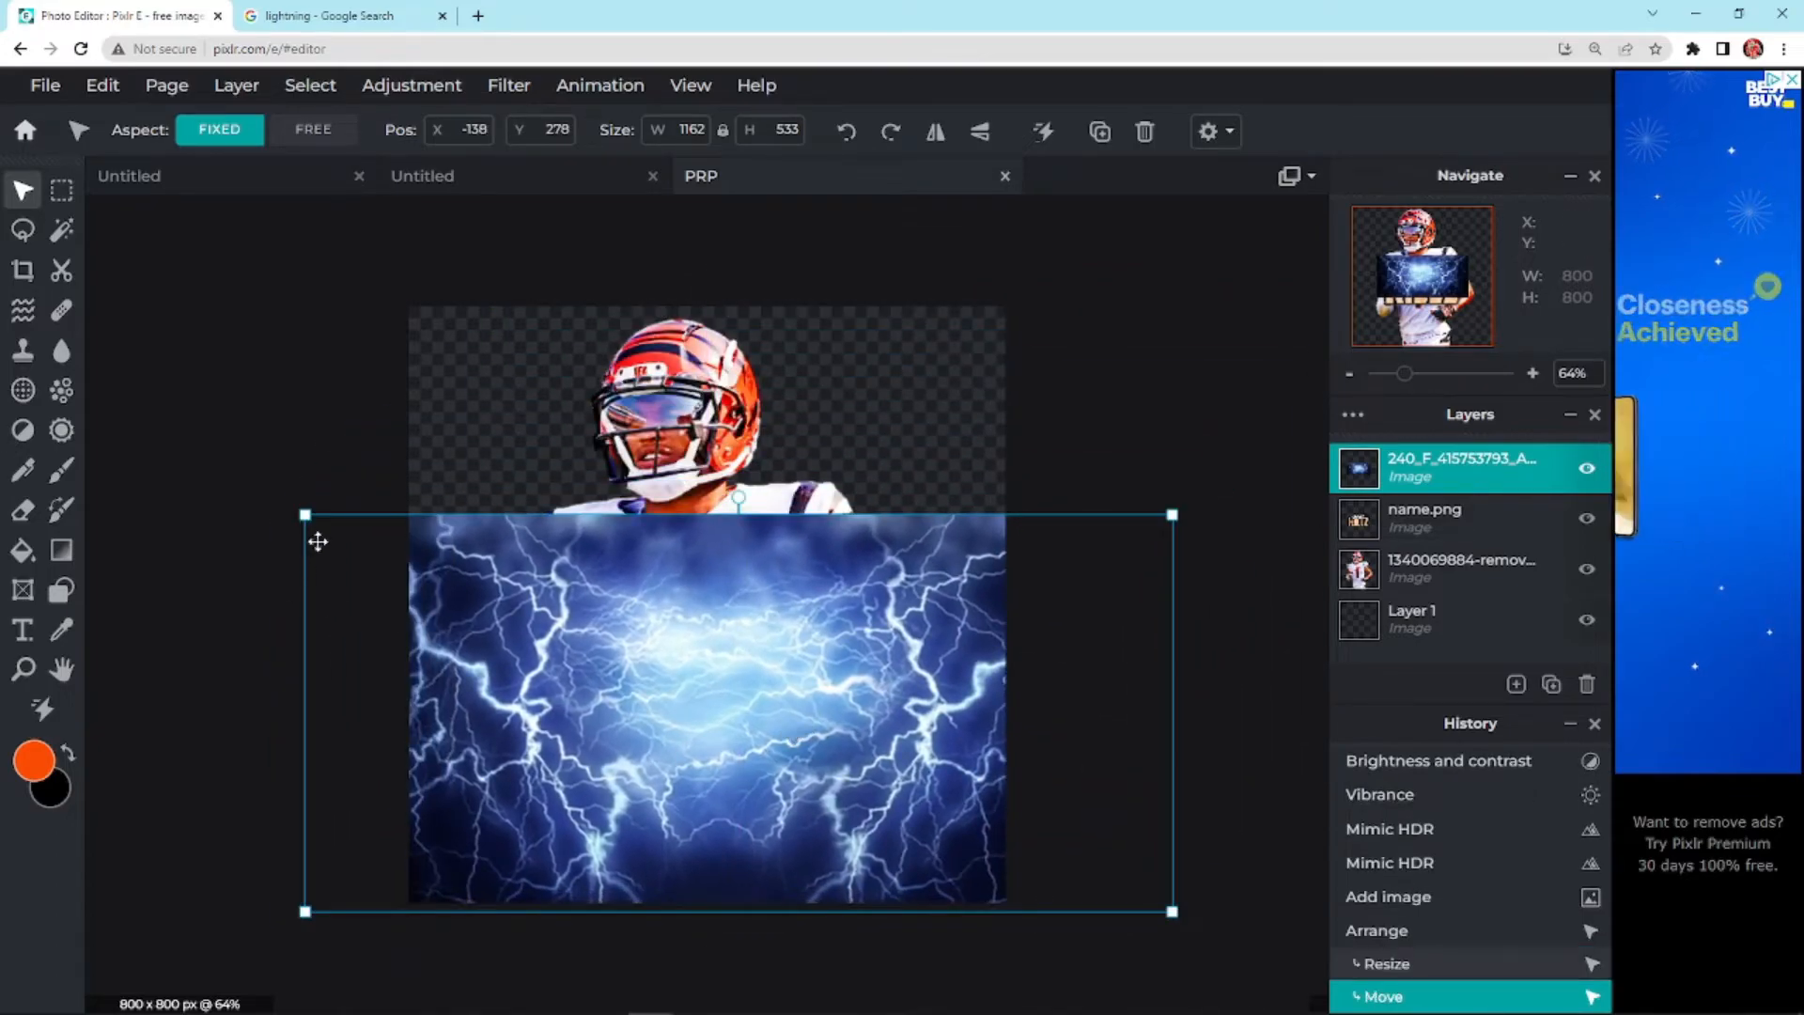
drag(301, 523, 54, 366)
drag(481, 589, 550, 532)
right_click(549, 532)
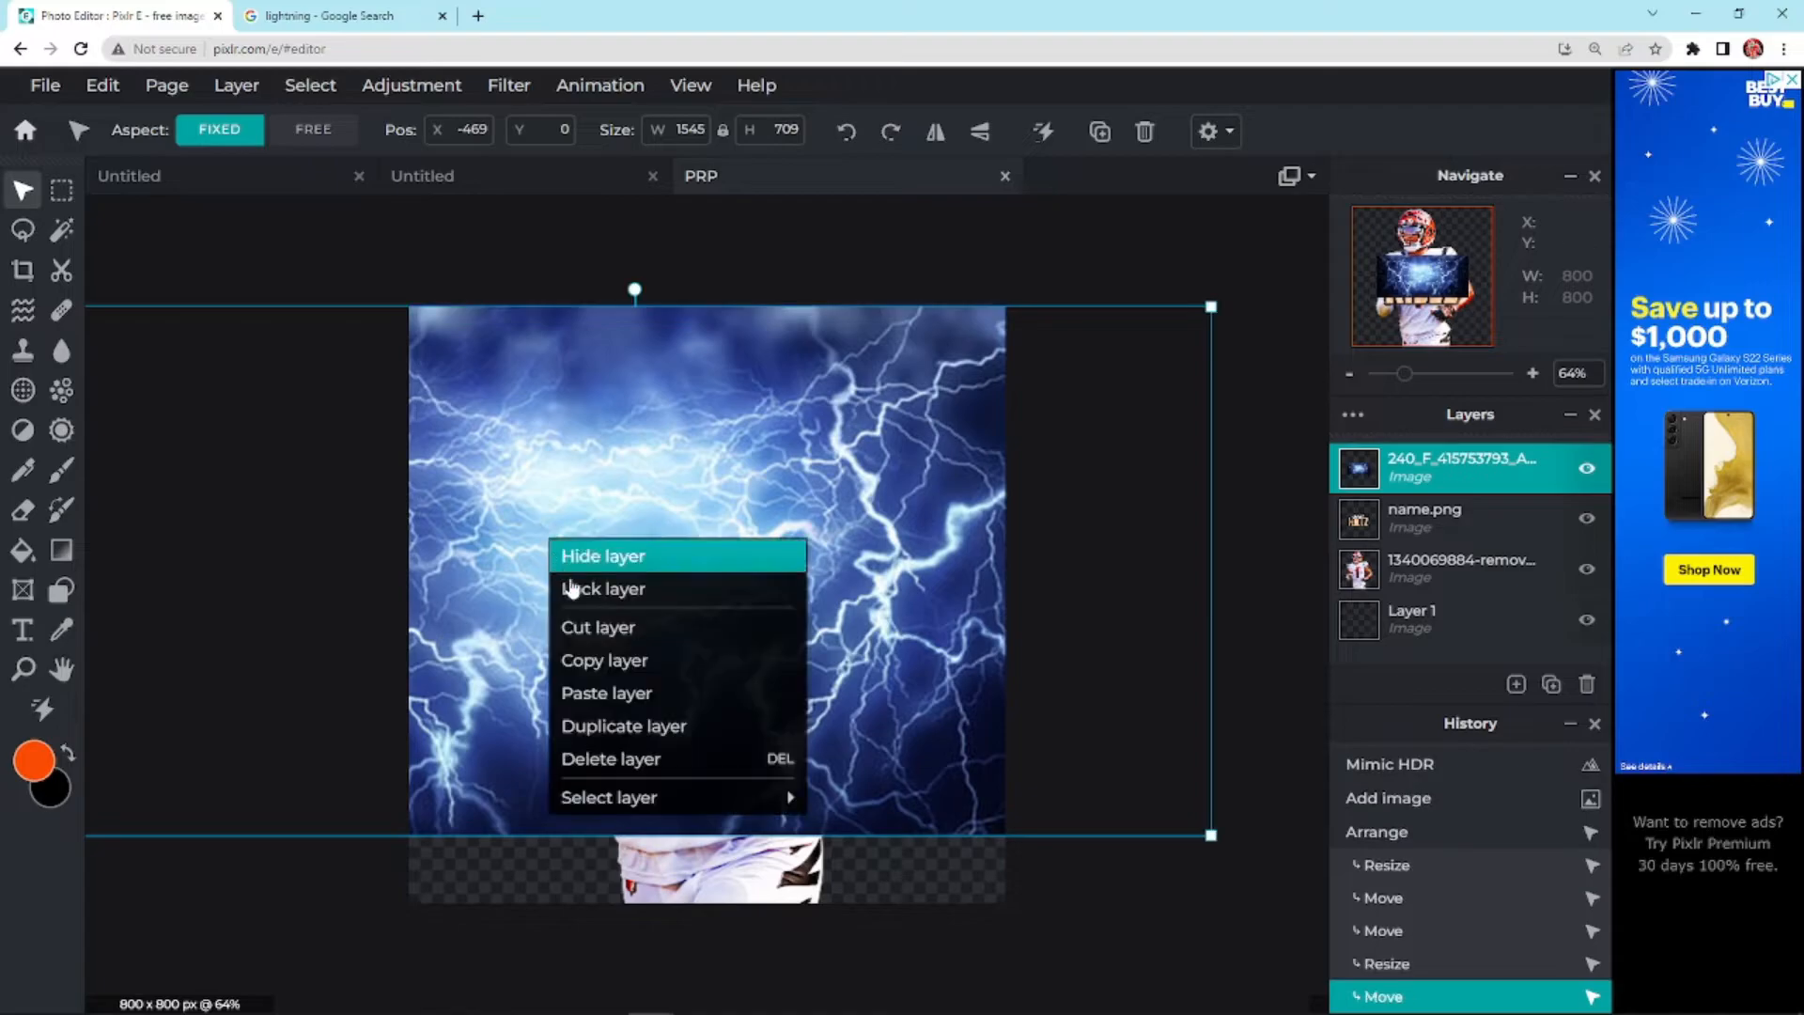
click(611, 624)
click(1516, 684)
click(1453, 603)
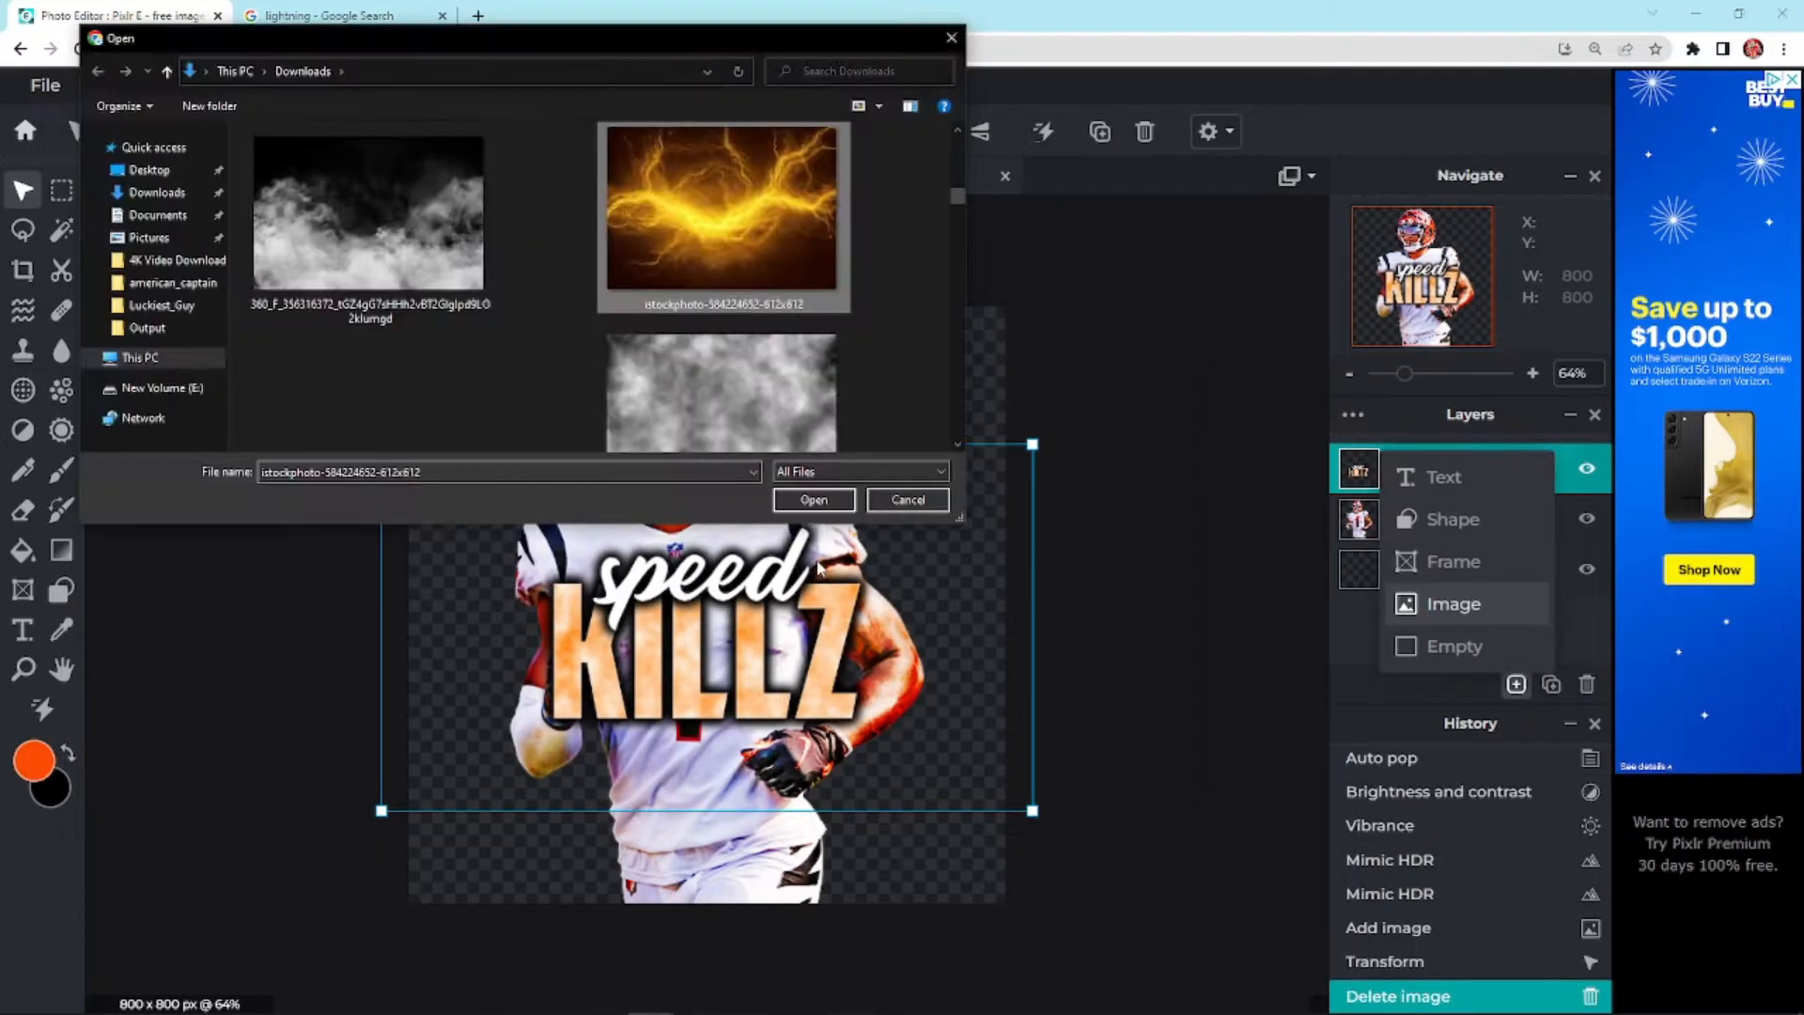
click(806, 504)
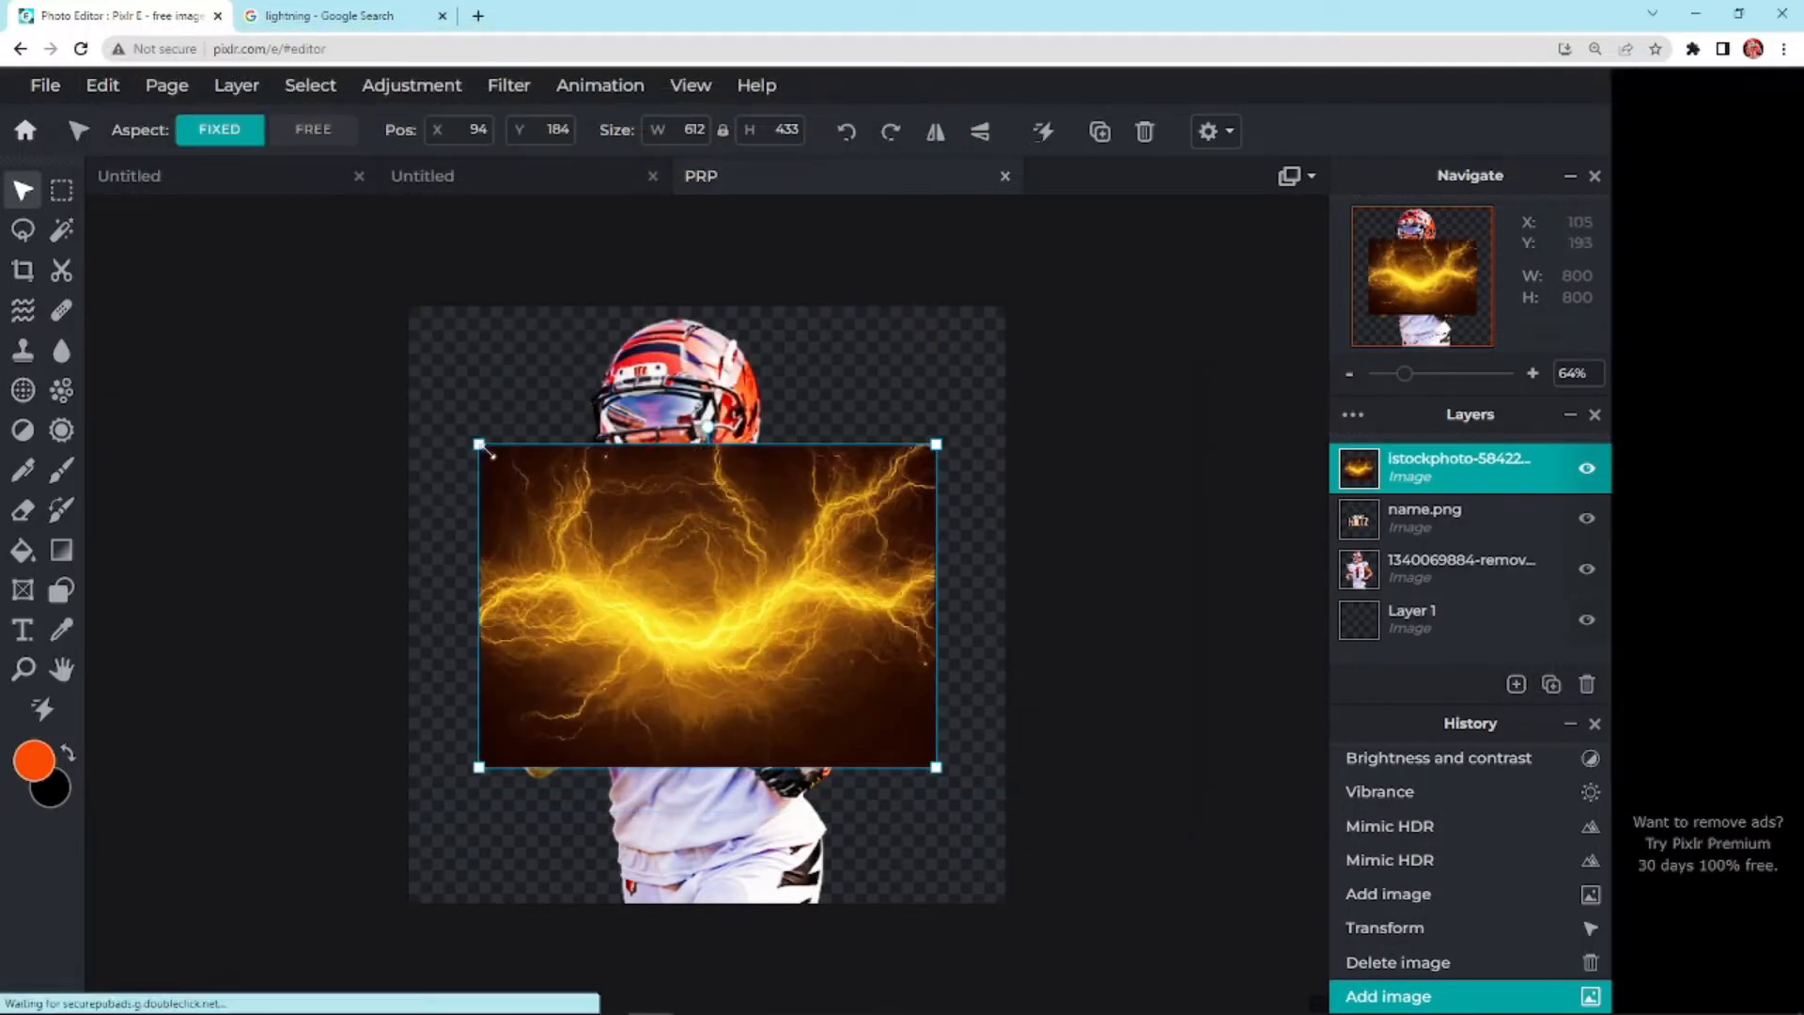
Enlarge the yellow lightning image to about 1224 × 866 px to cover the canvas and place its layer beneath the player layer
drag(348, 439, 133, 194)
drag(535, 455, 694, 552)
drag(305, 342, 193, 331)
drag(375, 407, 453, 428)
drag(1461, 467, 1479, 589)
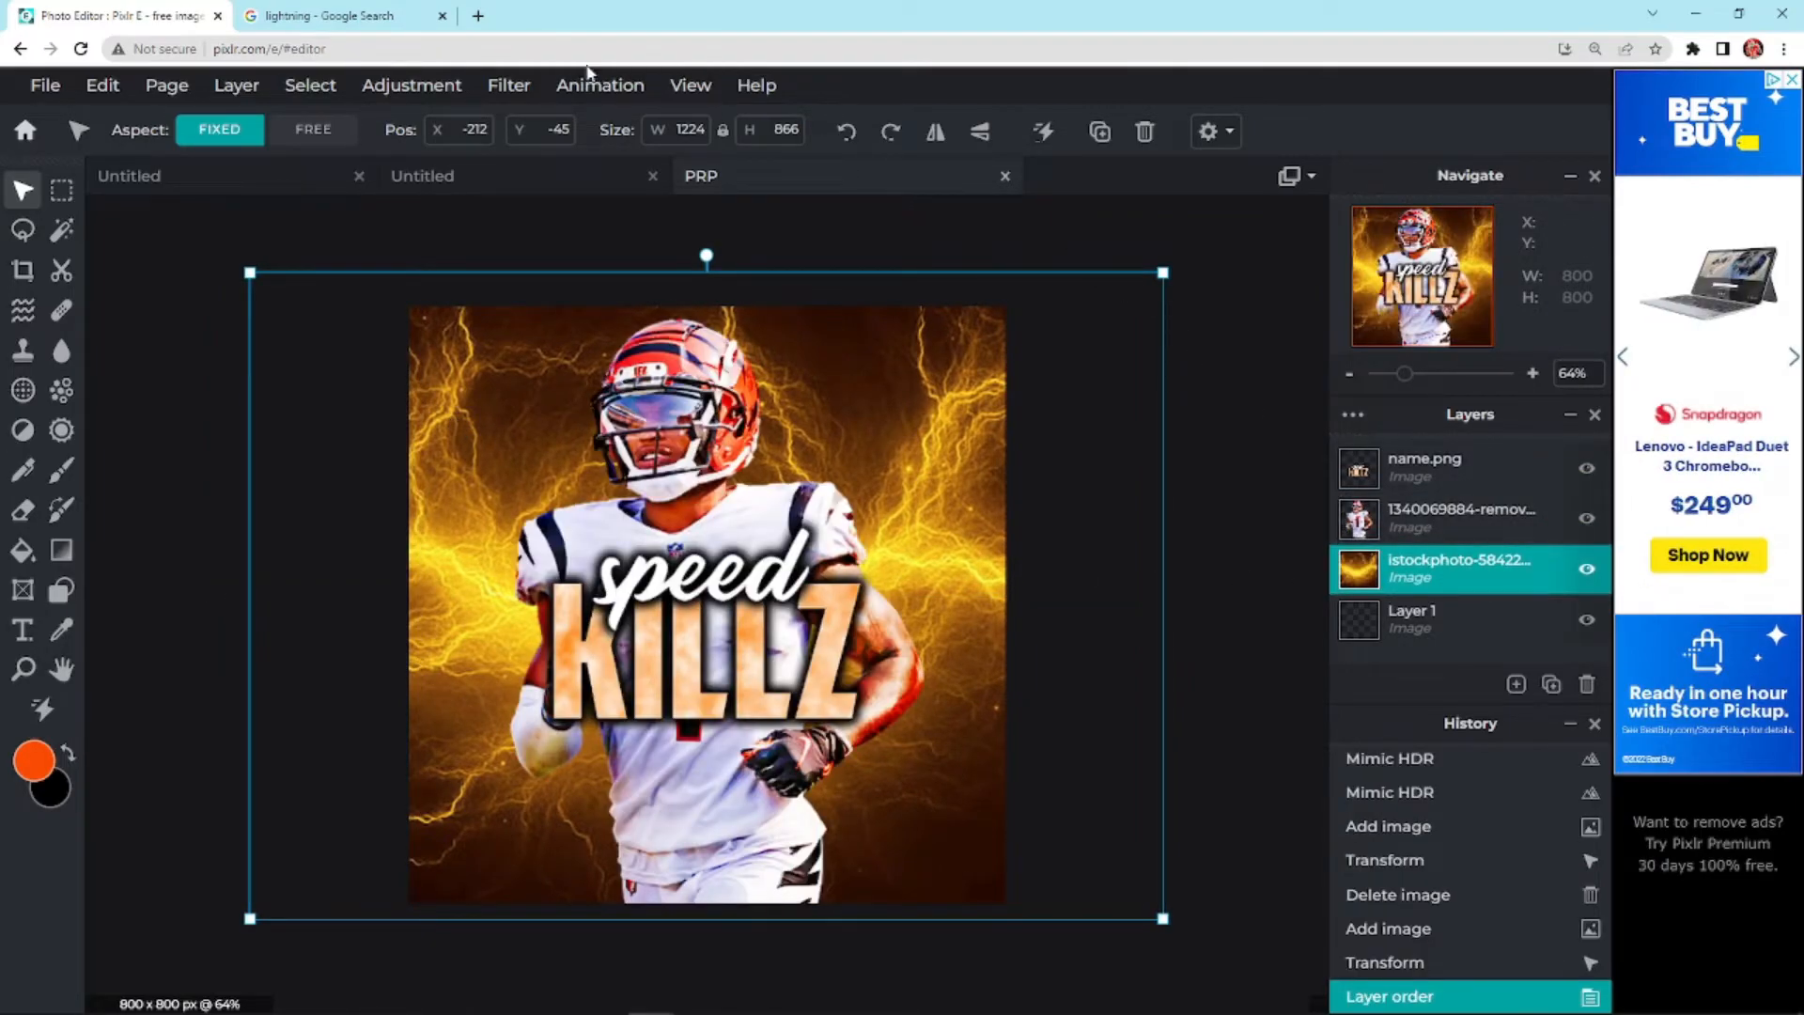
Apply a Hue and saturation adjustment to the lightning background with the hue at -33
click(438, 88)
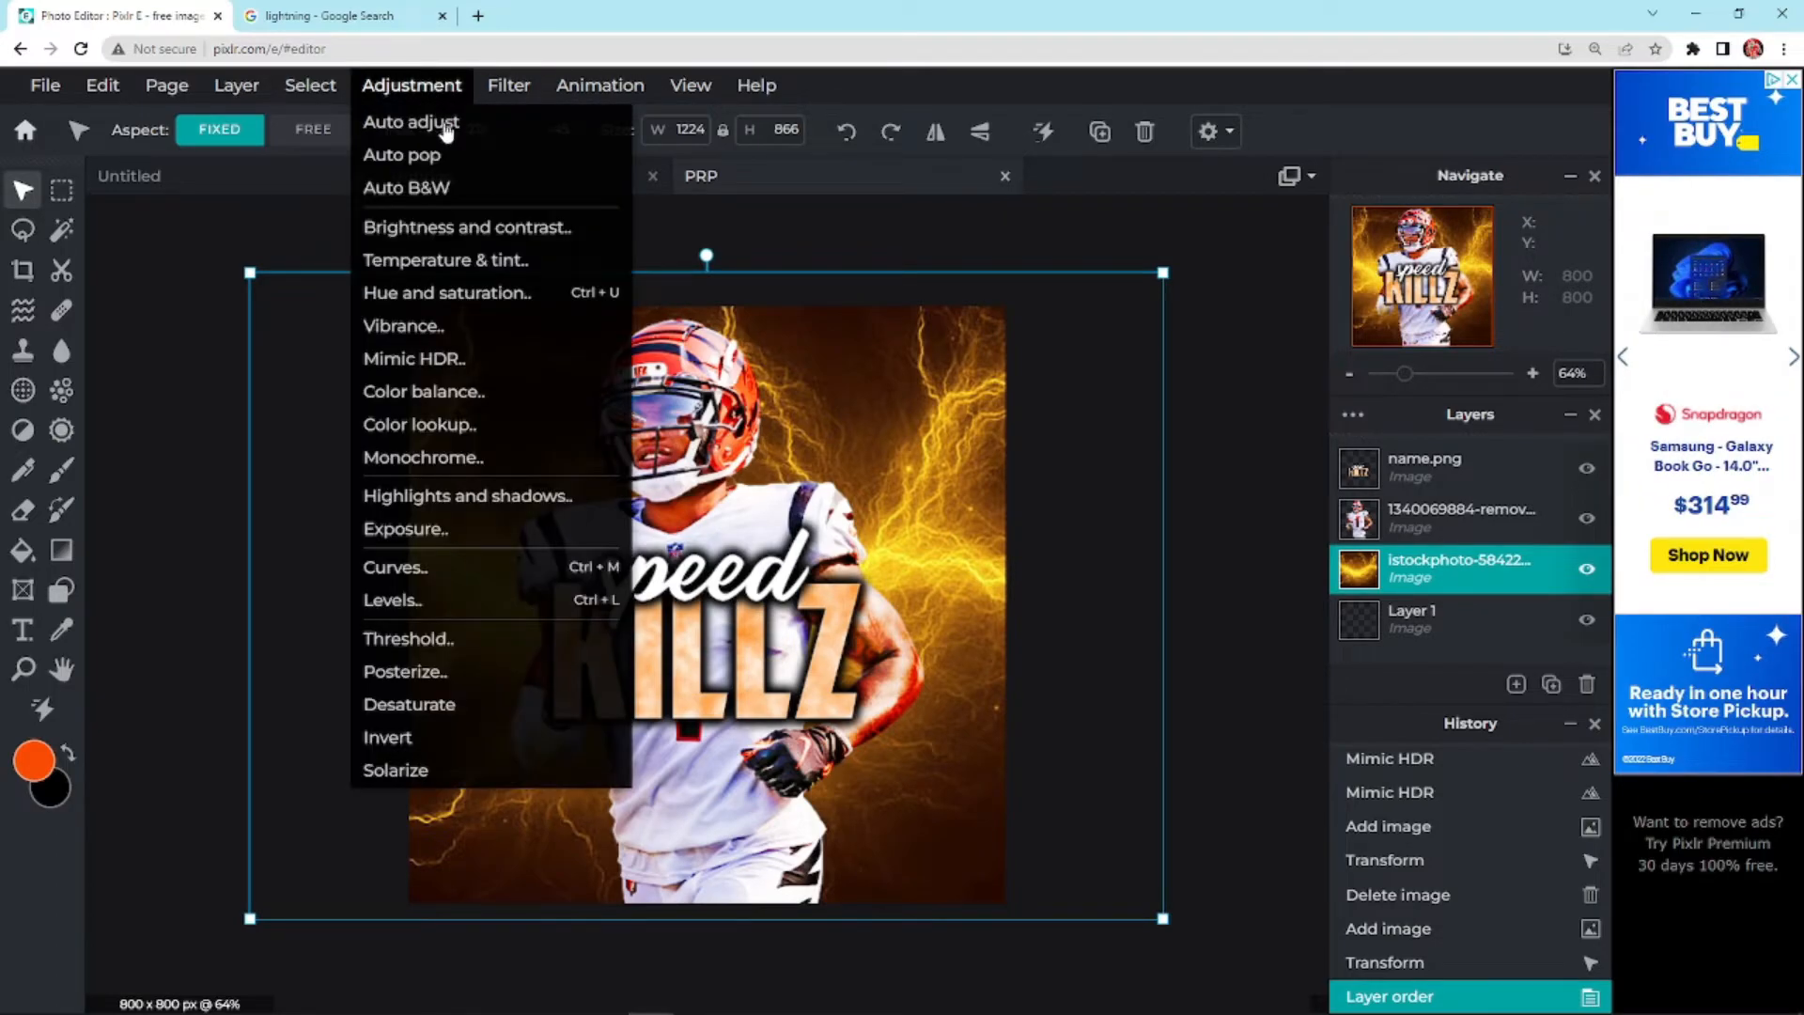
click(498, 294)
drag(904, 547, 846, 549)
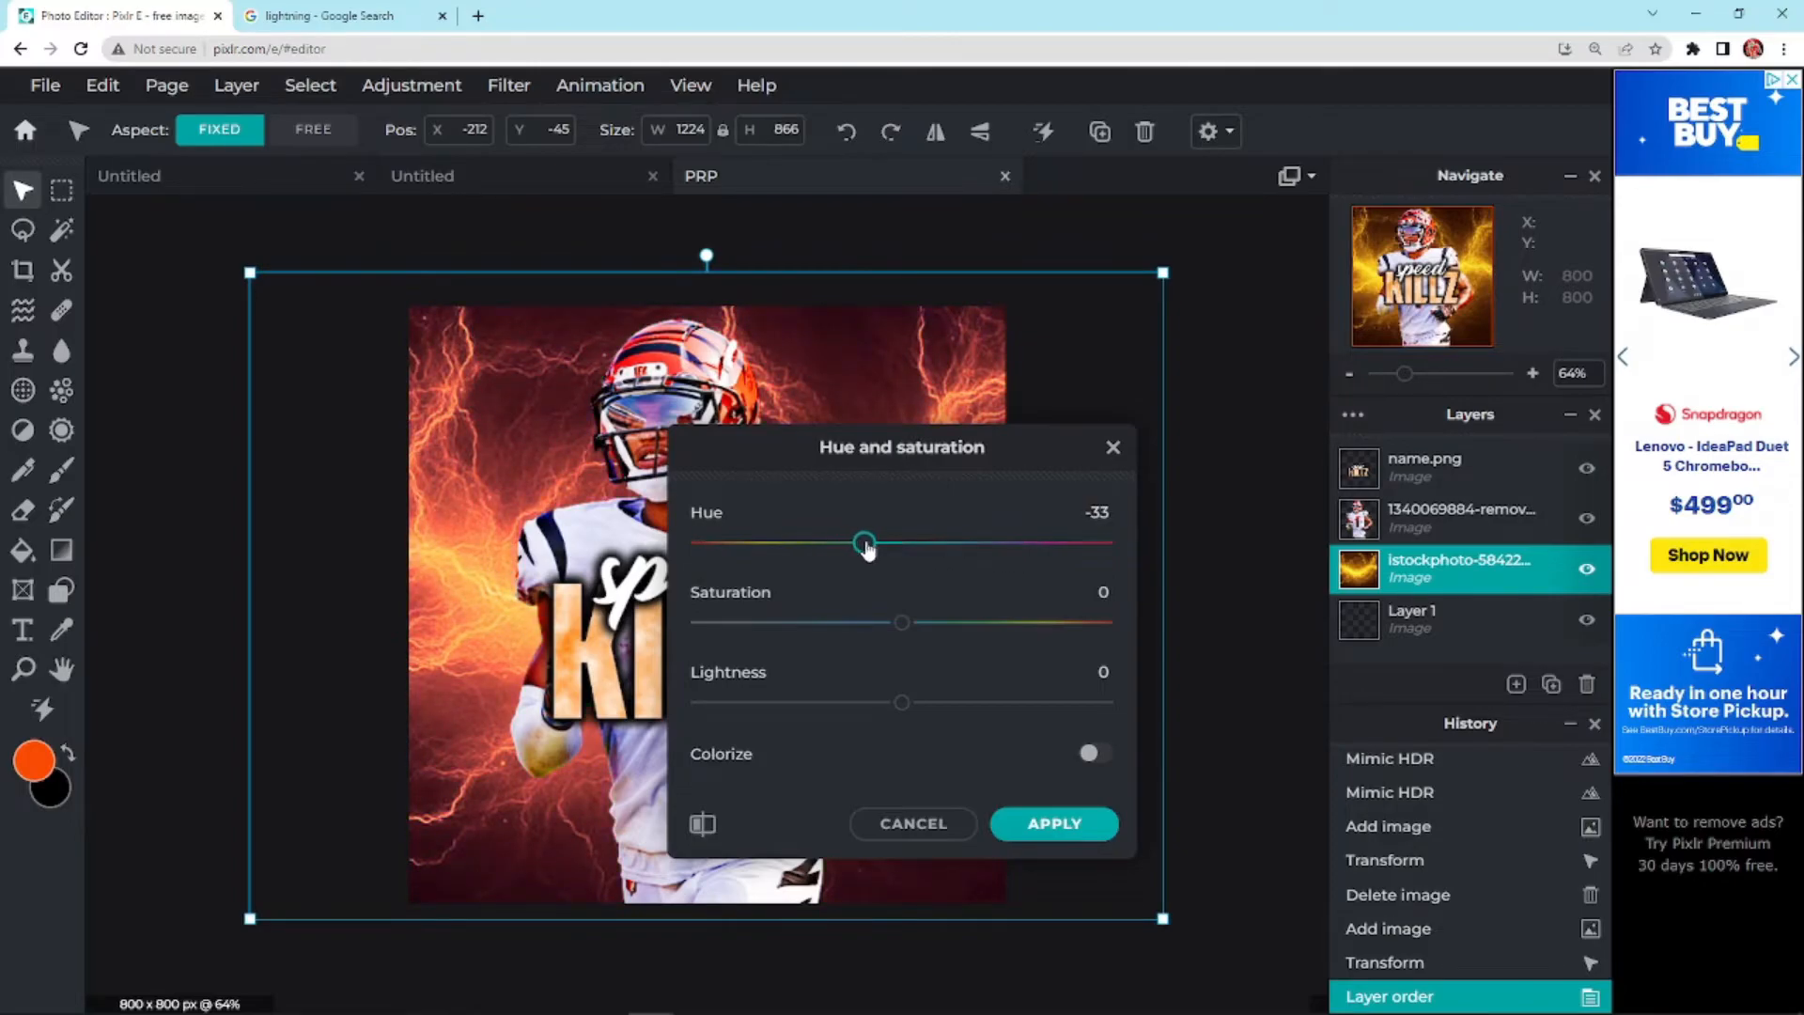
click(1052, 825)
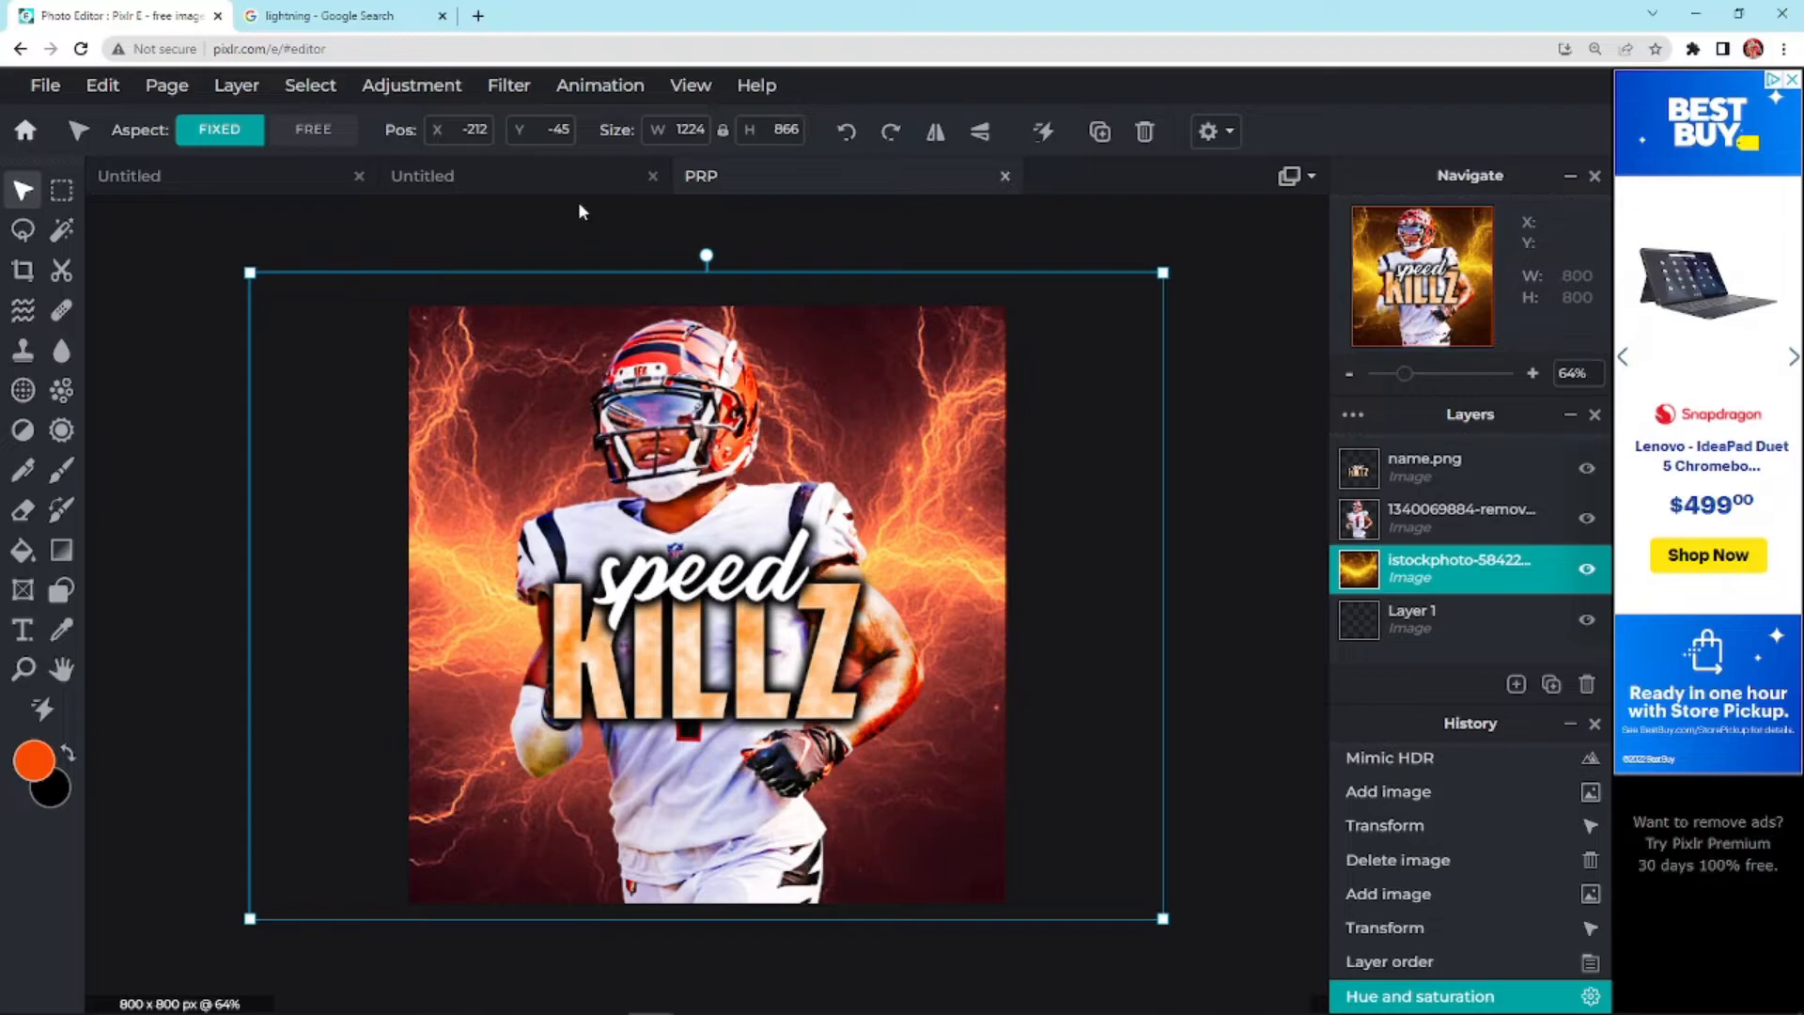
Apply a second Hue and saturation adjustment to the lightning background with a slight positive hue shift, and deselect the layer
click(407, 83)
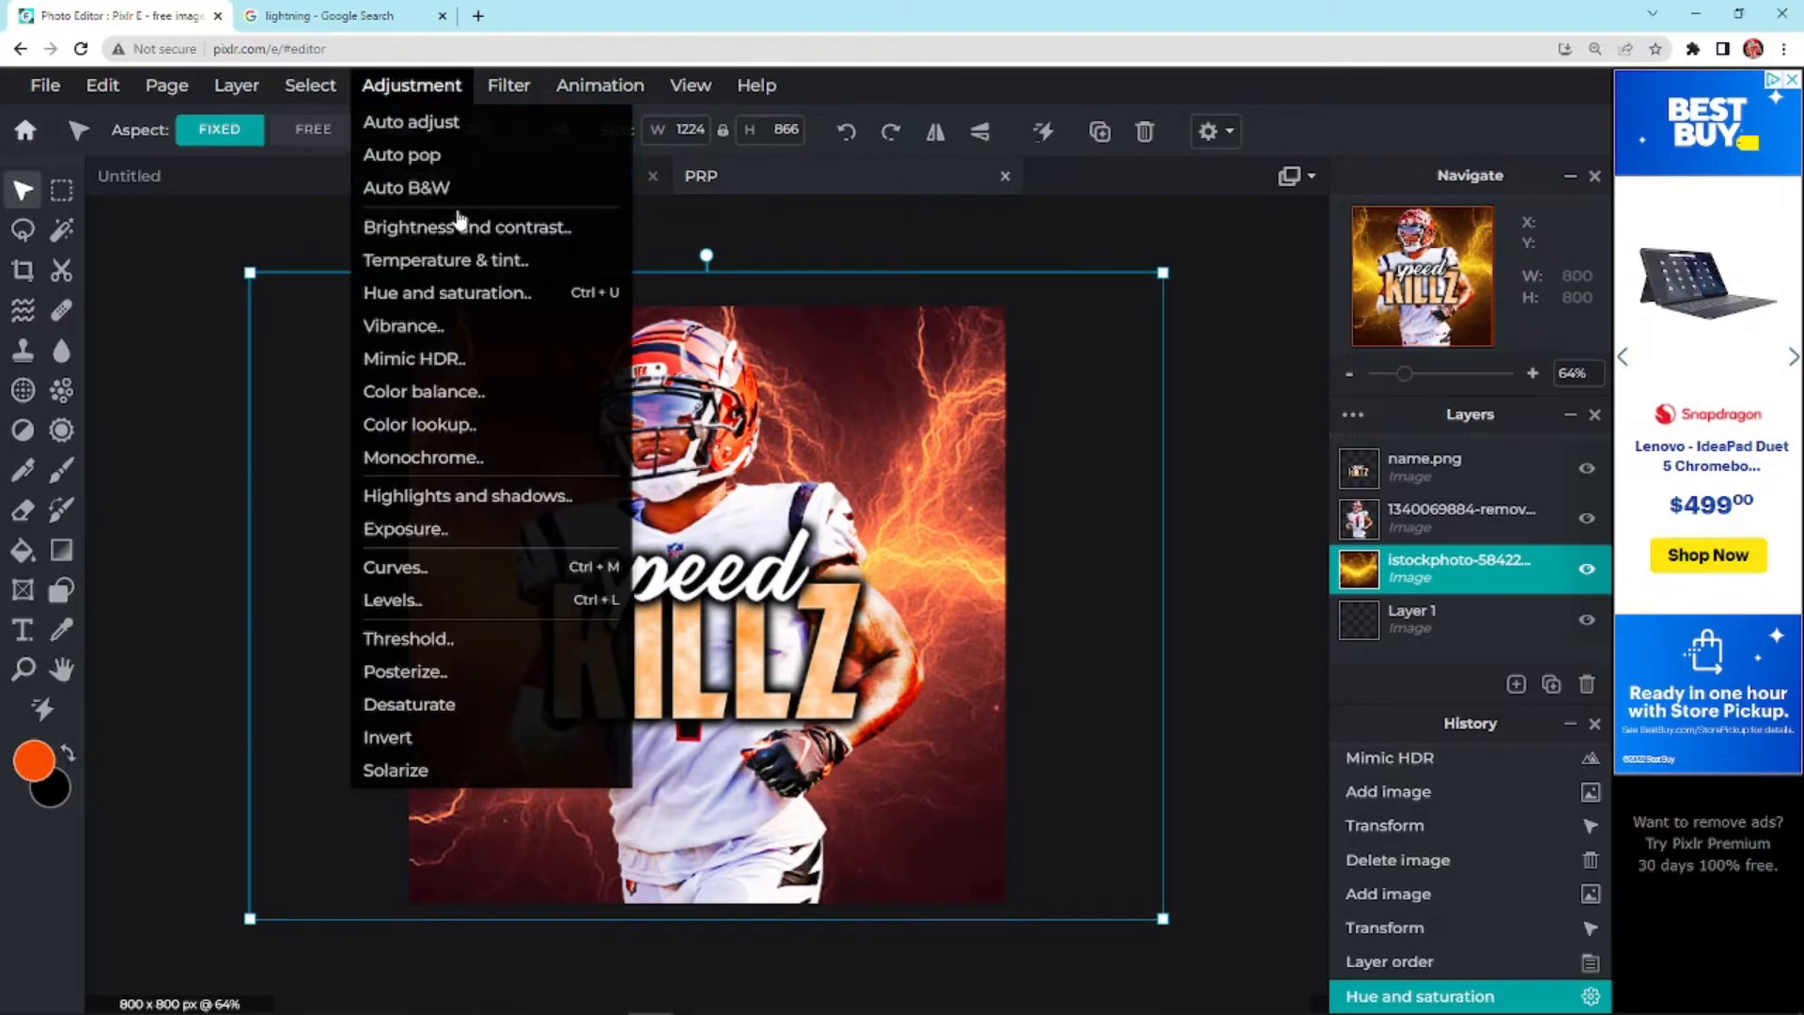
click(475, 293)
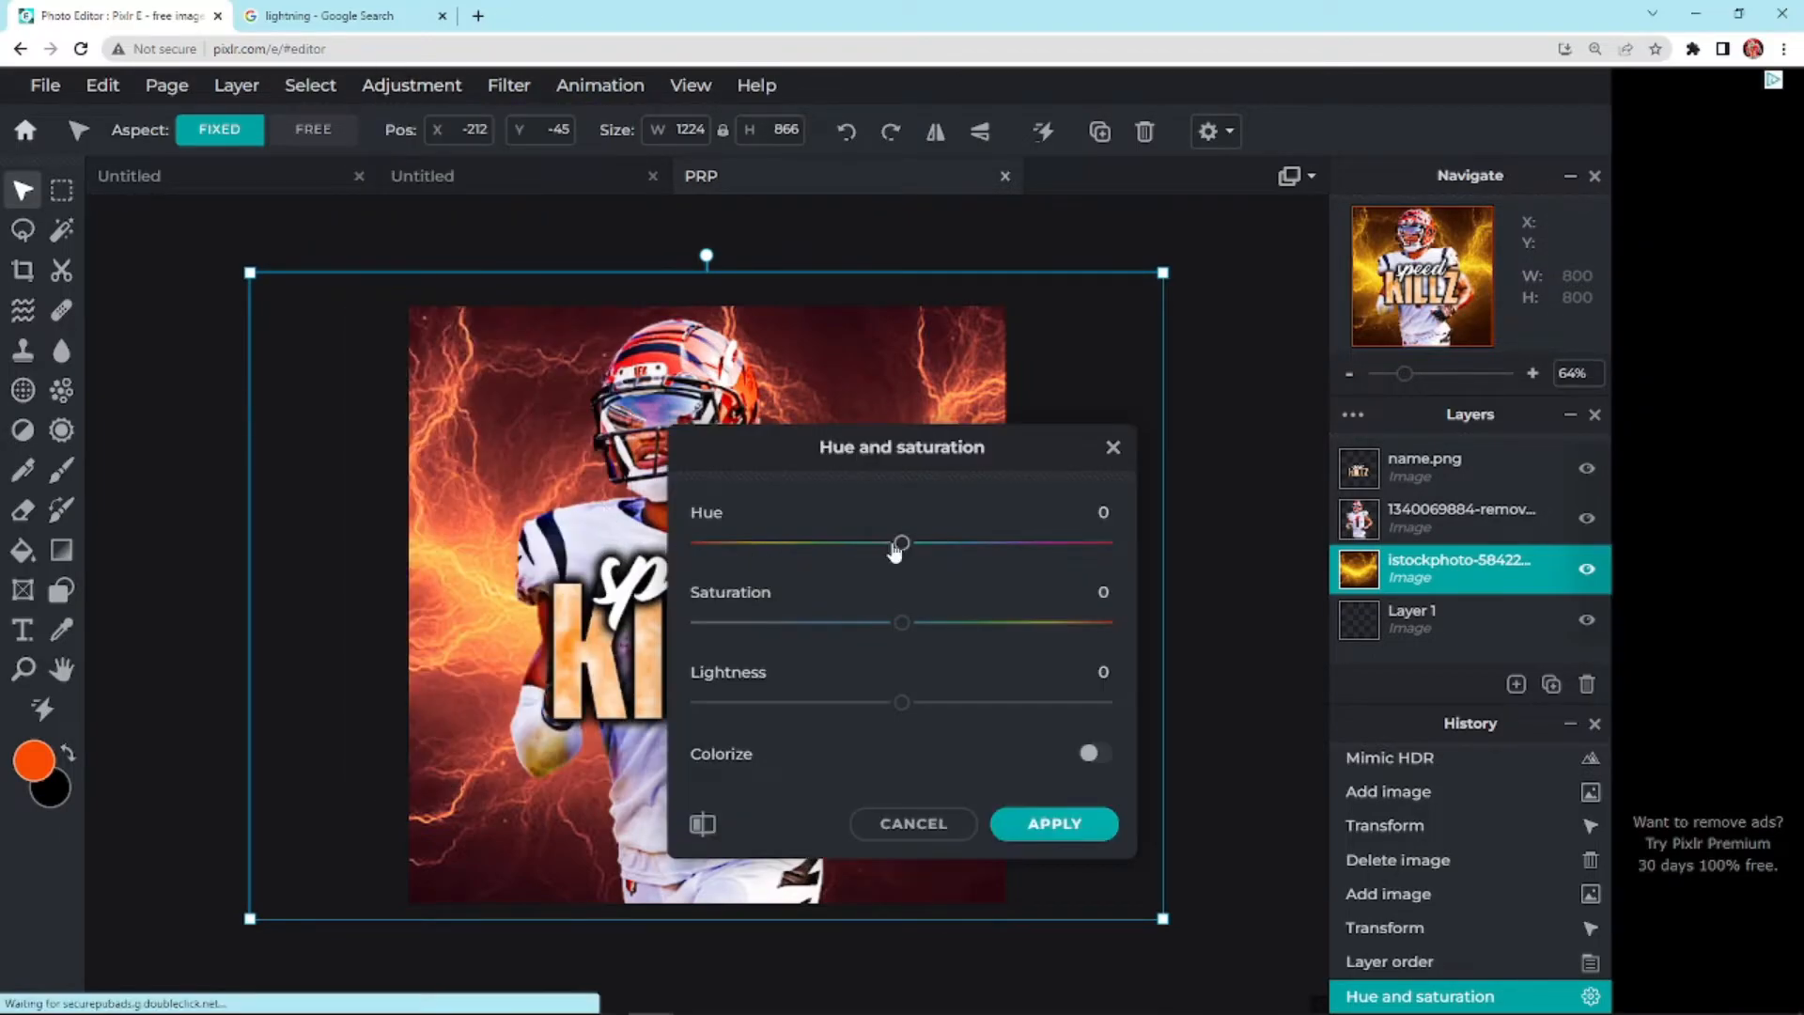
mouse_move(899, 550)
mouse_down()
mouse_move(879, 553)
mouse_move(914, 556)
mouse_up()
click(1051, 823)
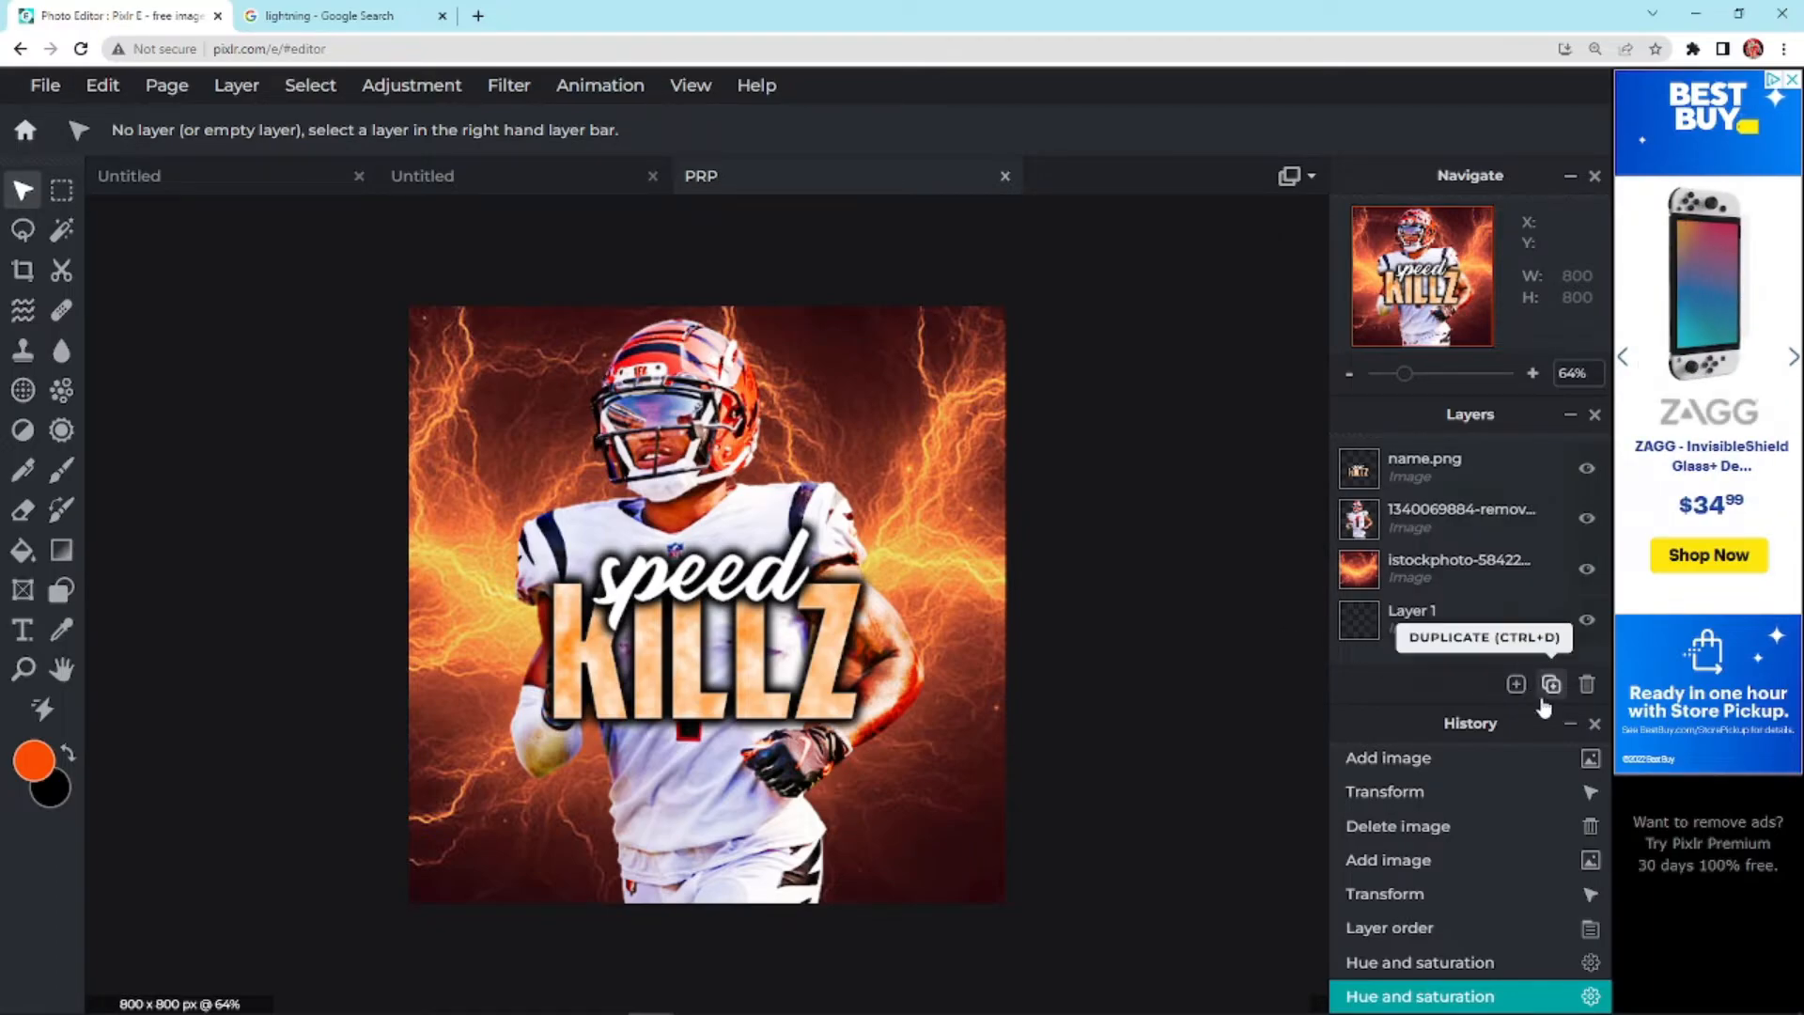
Add the black-and-white smoke picture 360_F_356316372 from Downloads as a new image layer
click(1516, 684)
click(1494, 606)
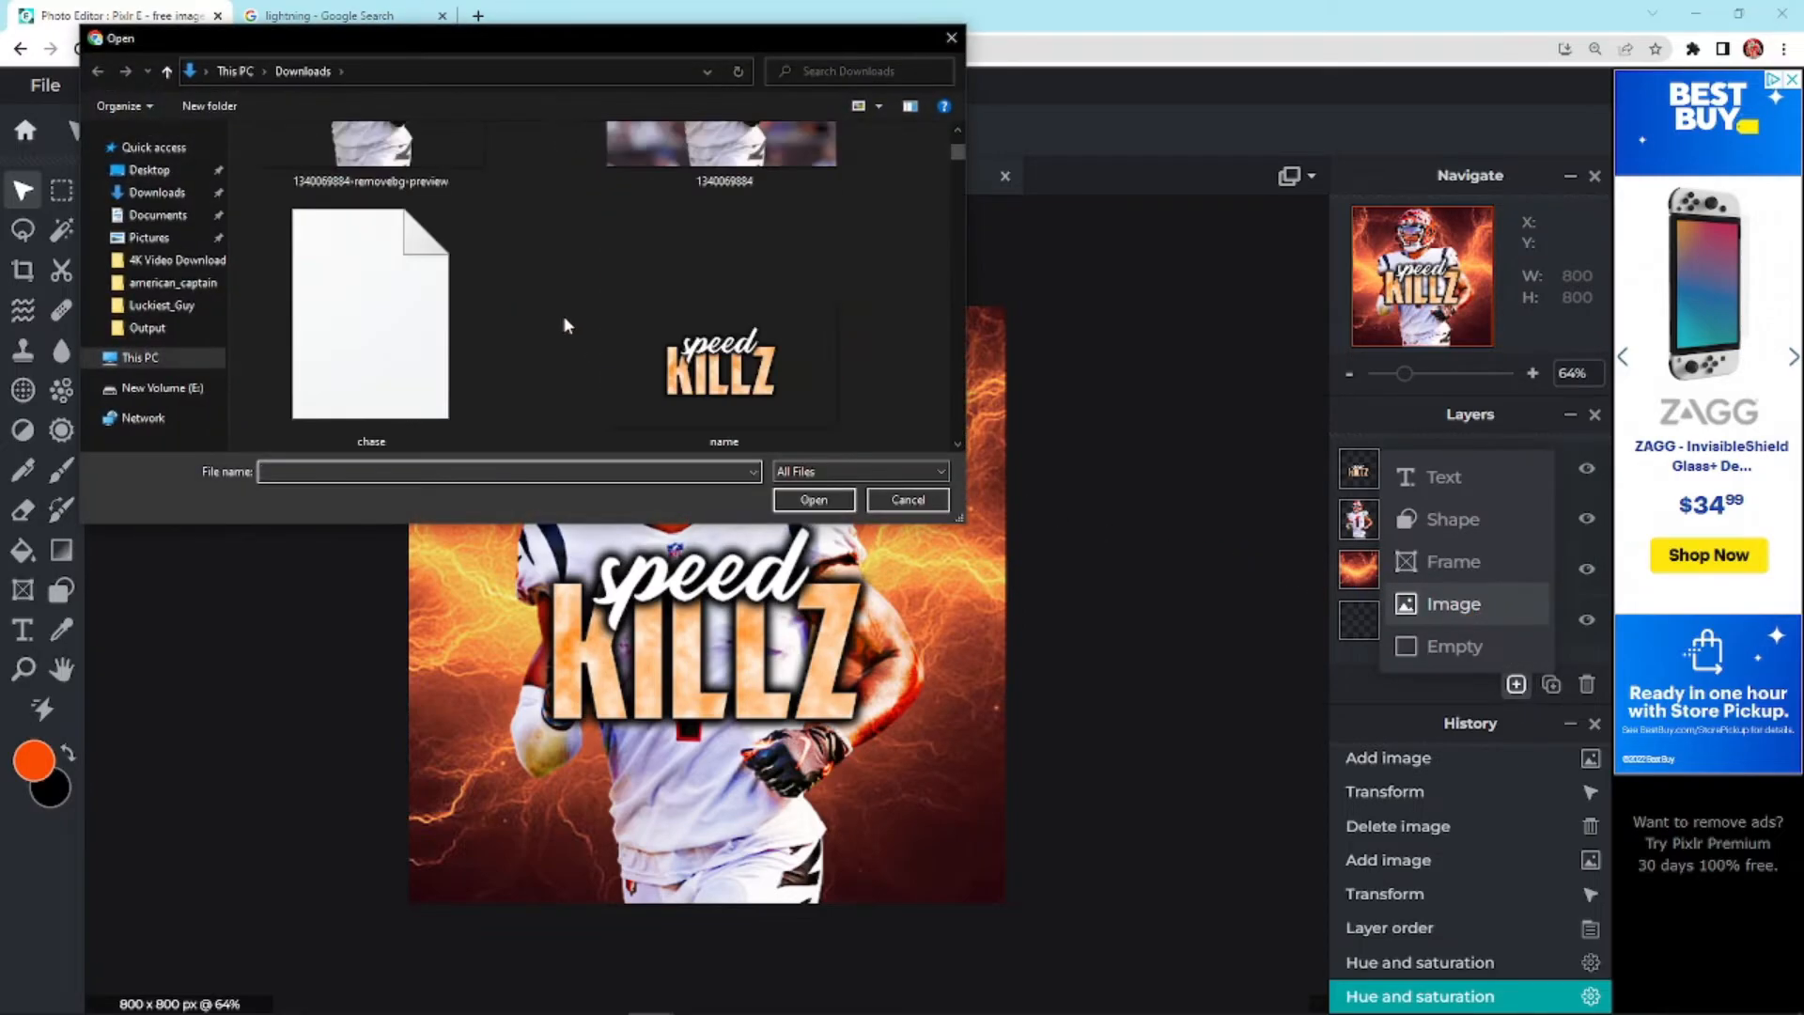
scroll(751, 263, down, 4)
scroll(794, 299, down, 3)
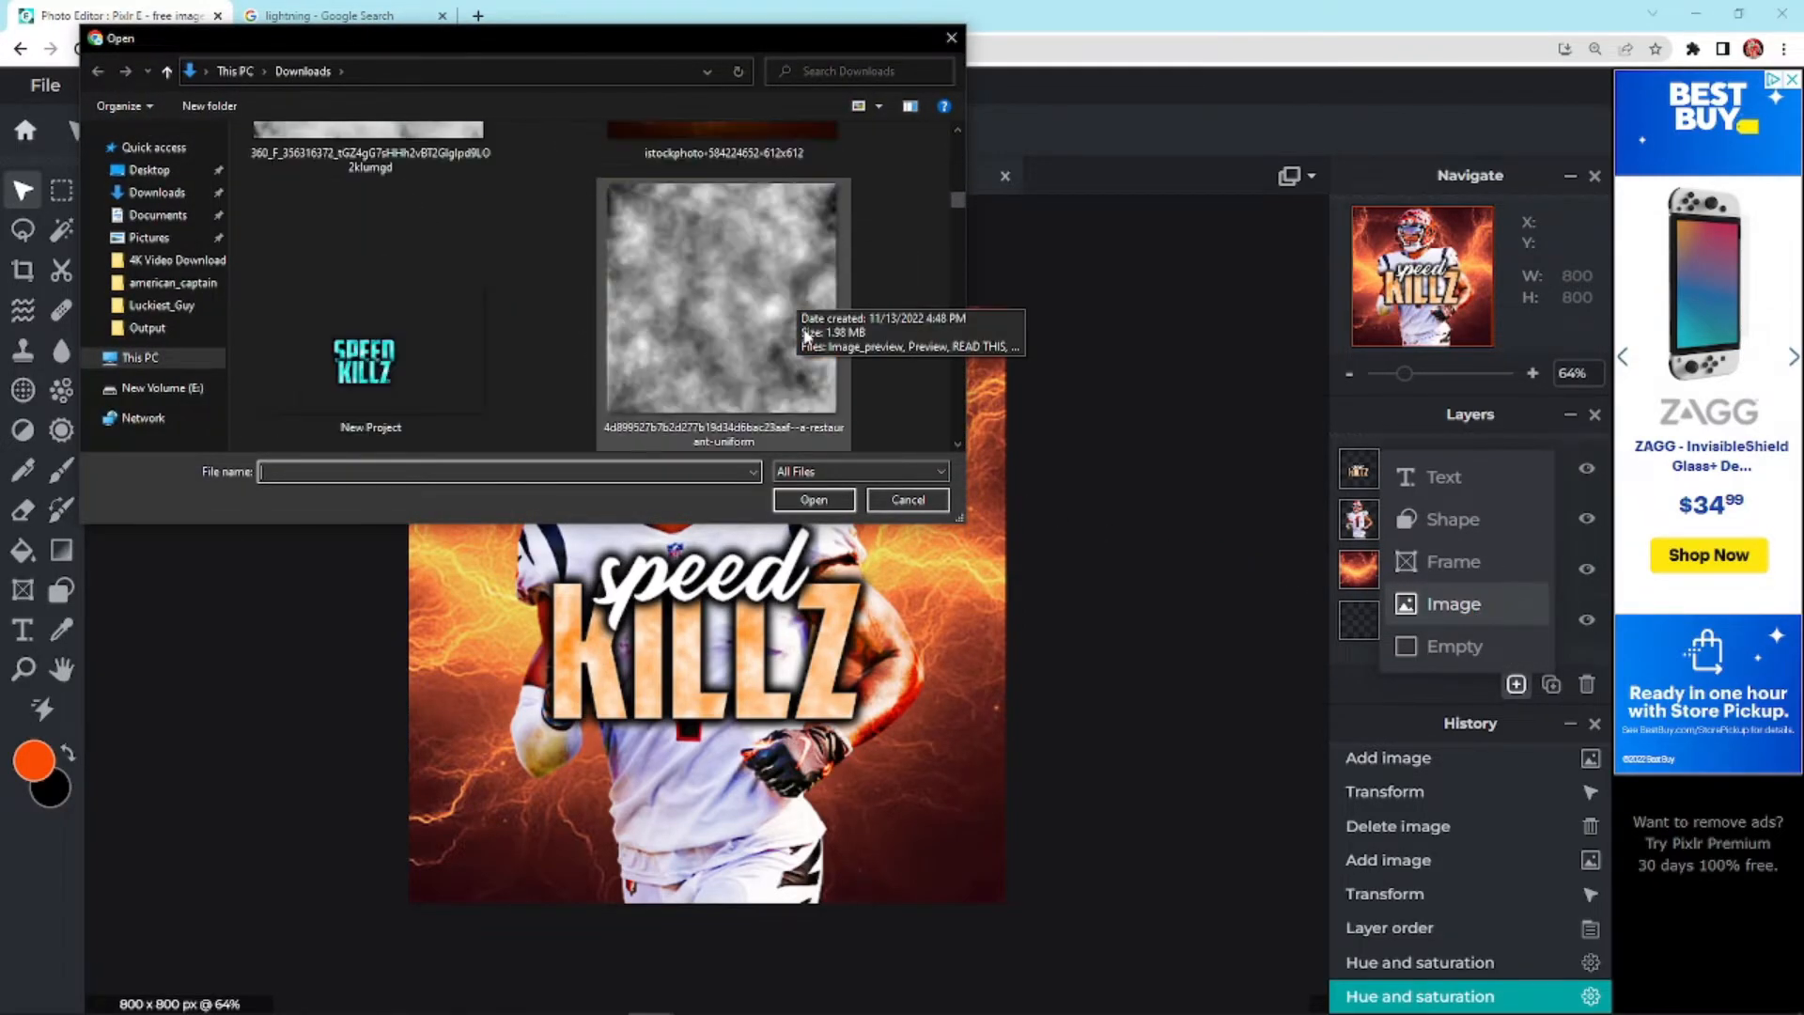
scroll(470, 313, up, 2)
click(395, 281)
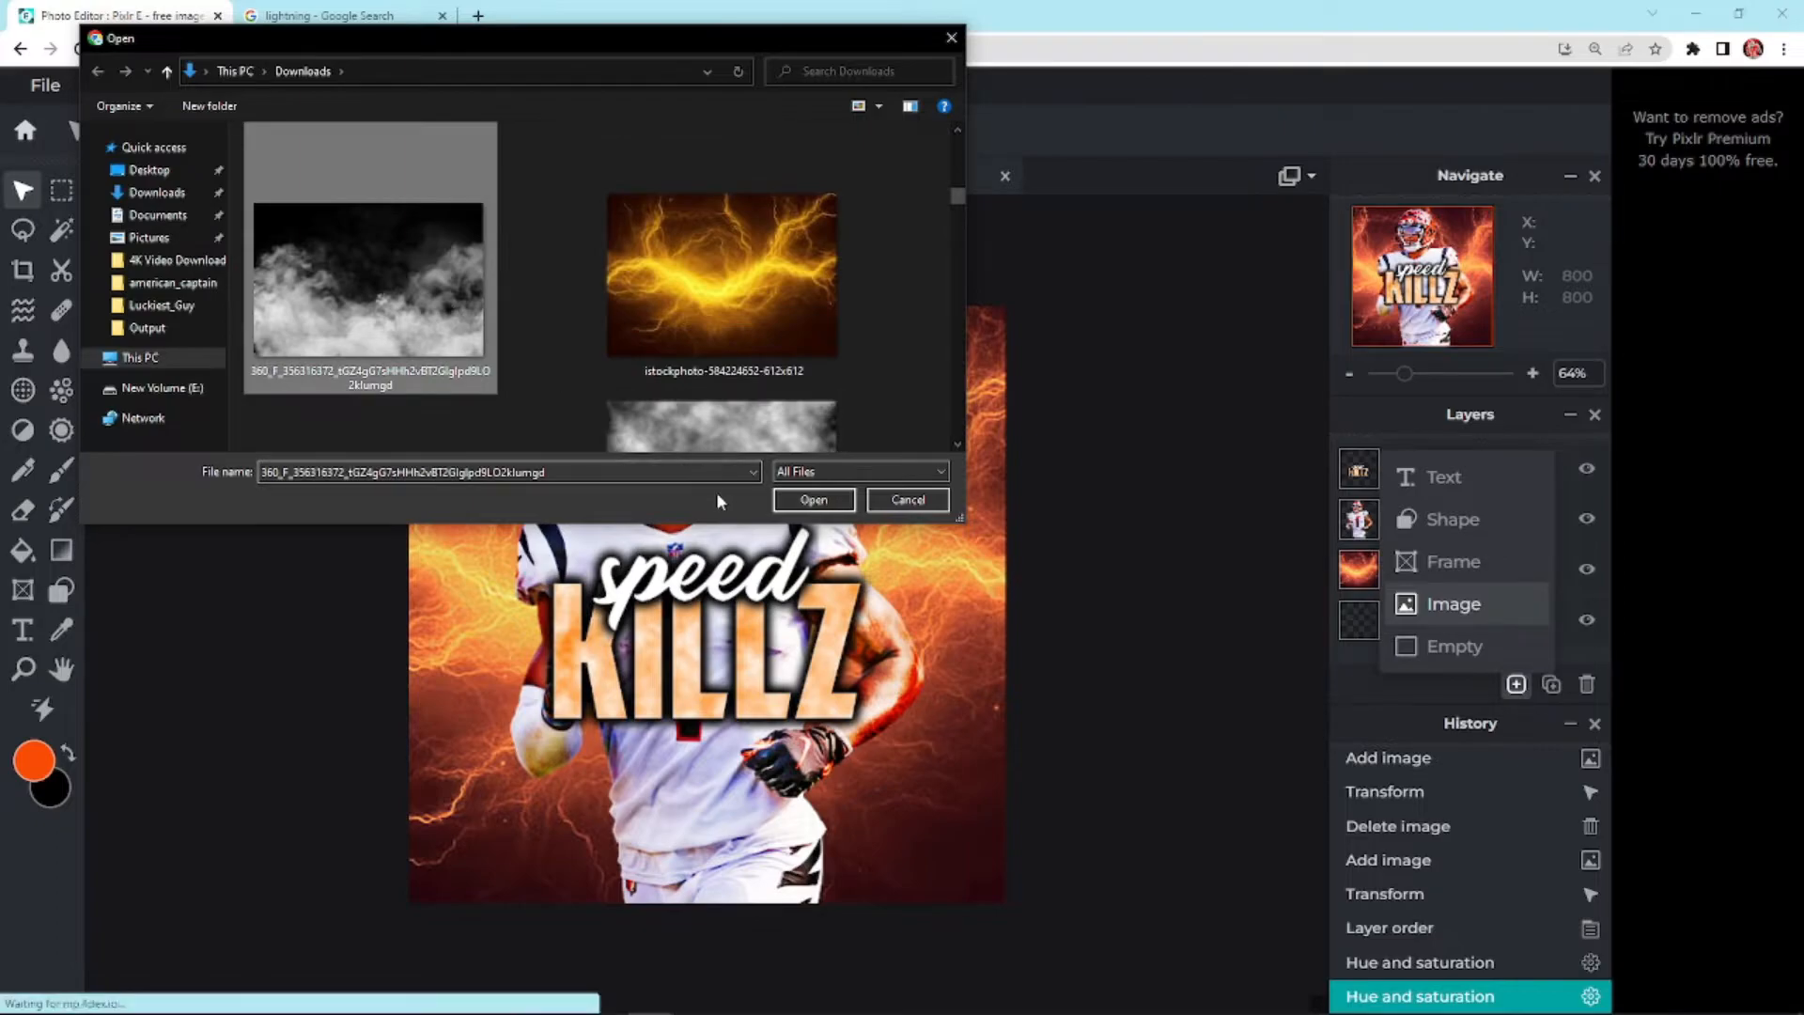
click(814, 499)
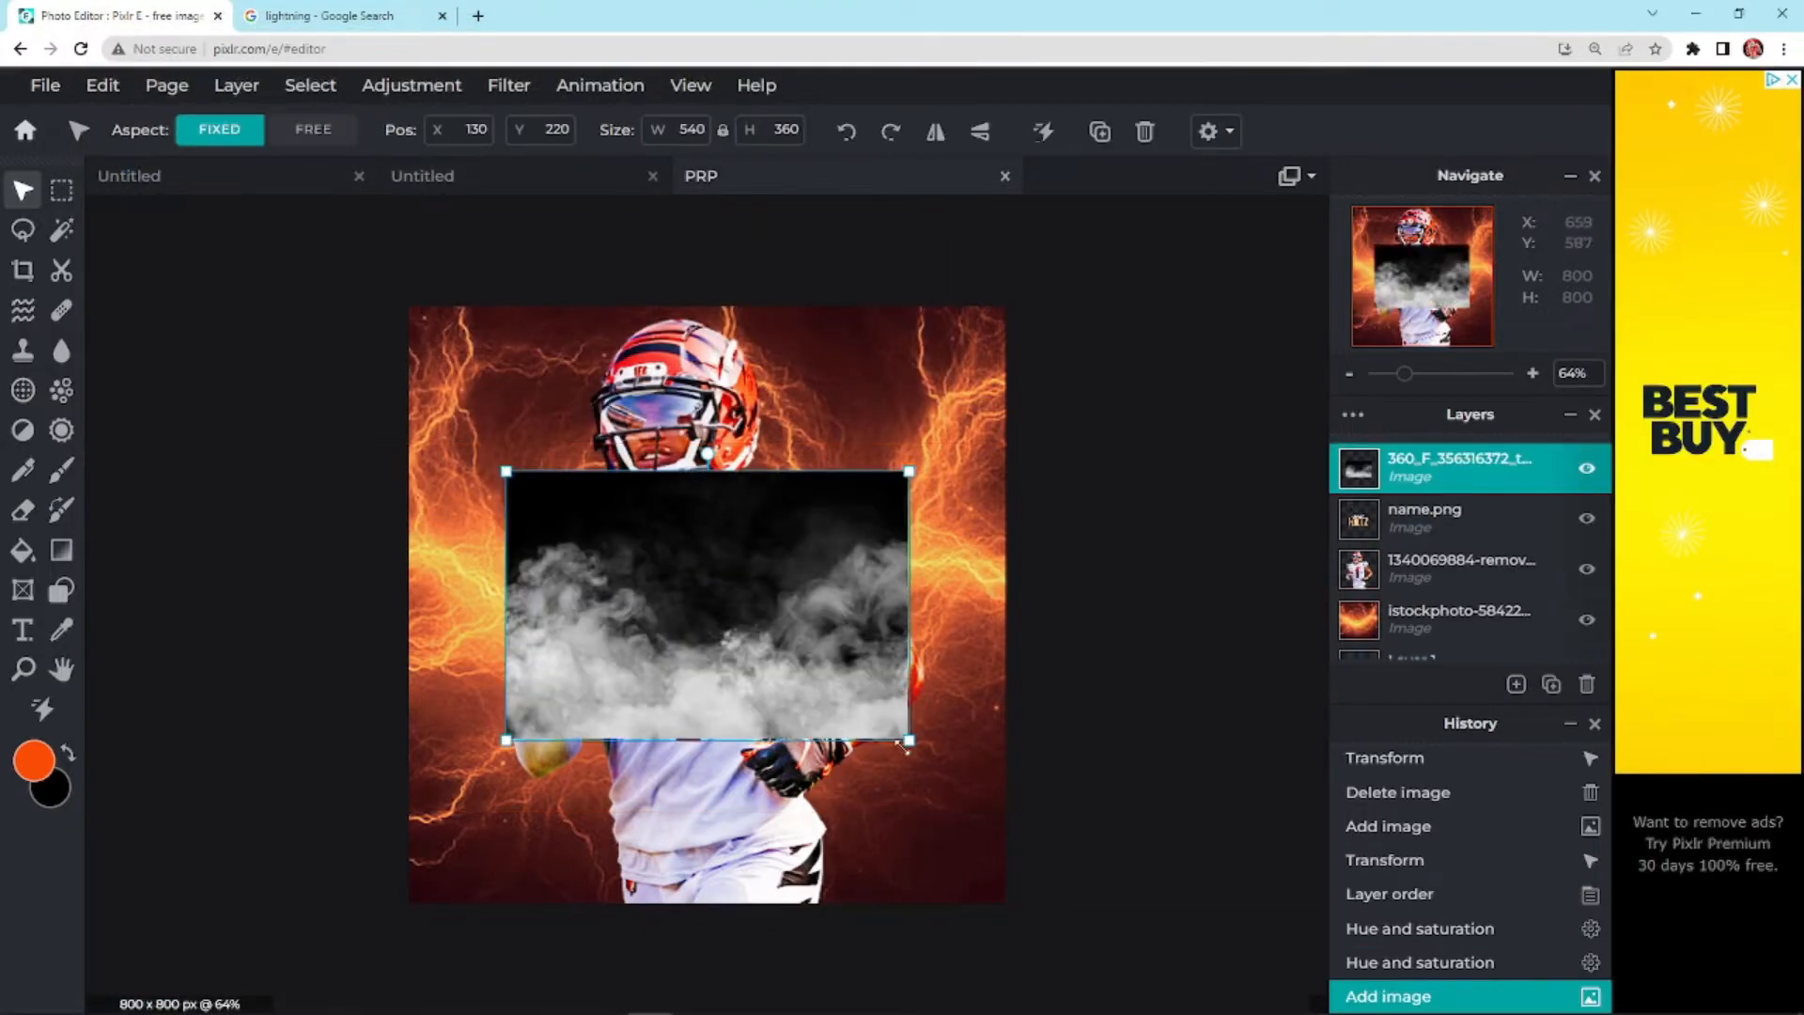
Place the smoke layer directly beneath the player layer and scale it to about 1199 × 799 px to cover the canvas
drag(1454, 483, 1466, 584)
drag(914, 729, 1286, 976)
drag(1016, 819, 774, 609)
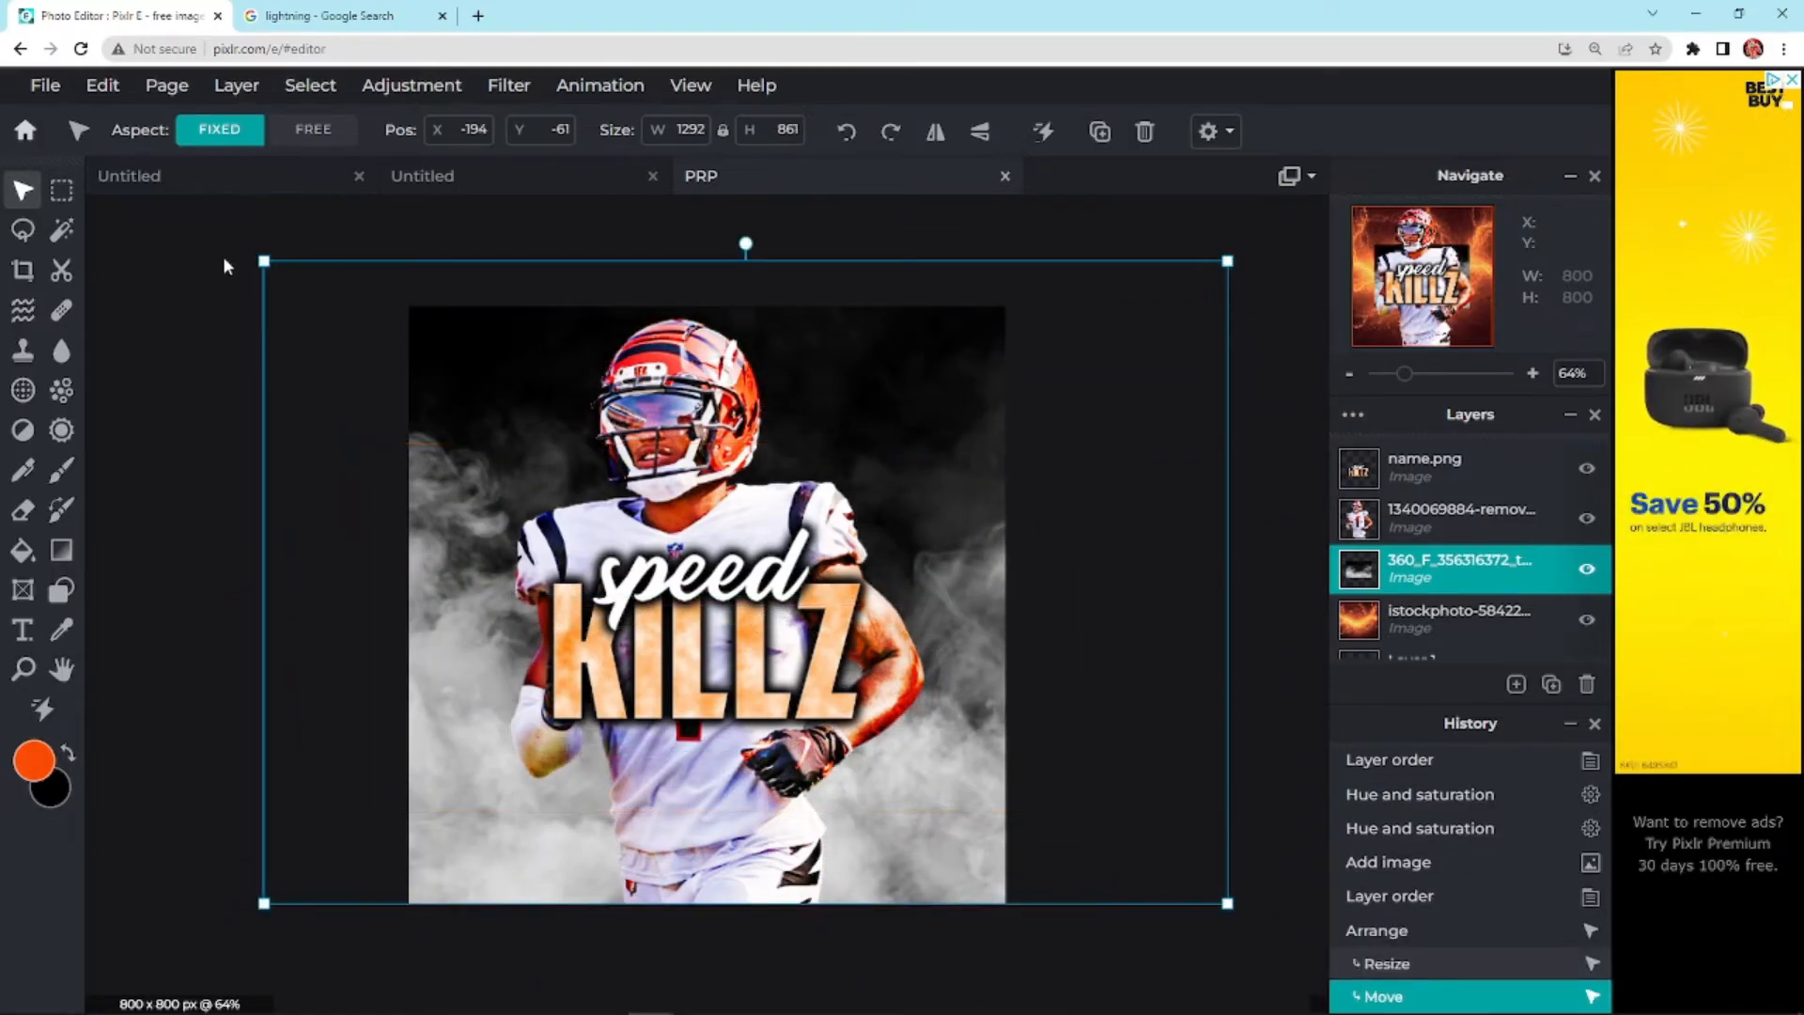
drag(262, 258, 329, 367)
drag(1220, 532, 1177, 532)
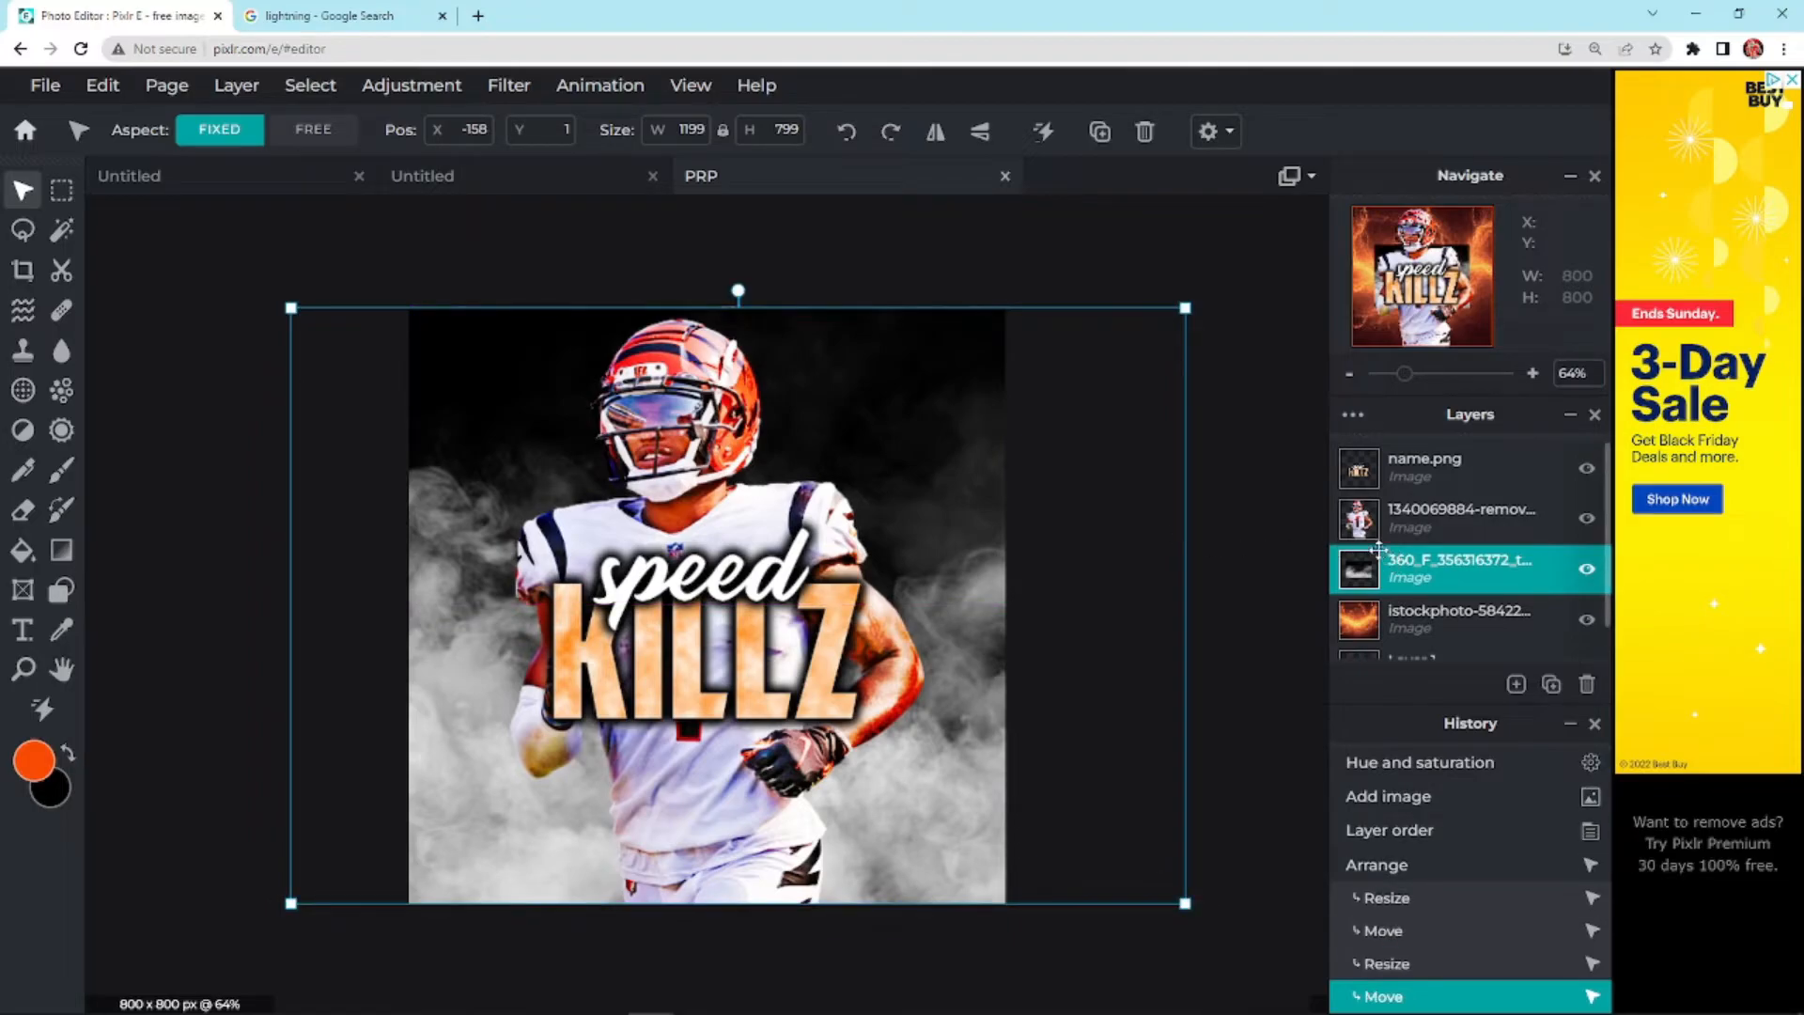
Set the smoke layer's blend mode to Screen and its opacity to 35, and deselect the layer
click(1378, 549)
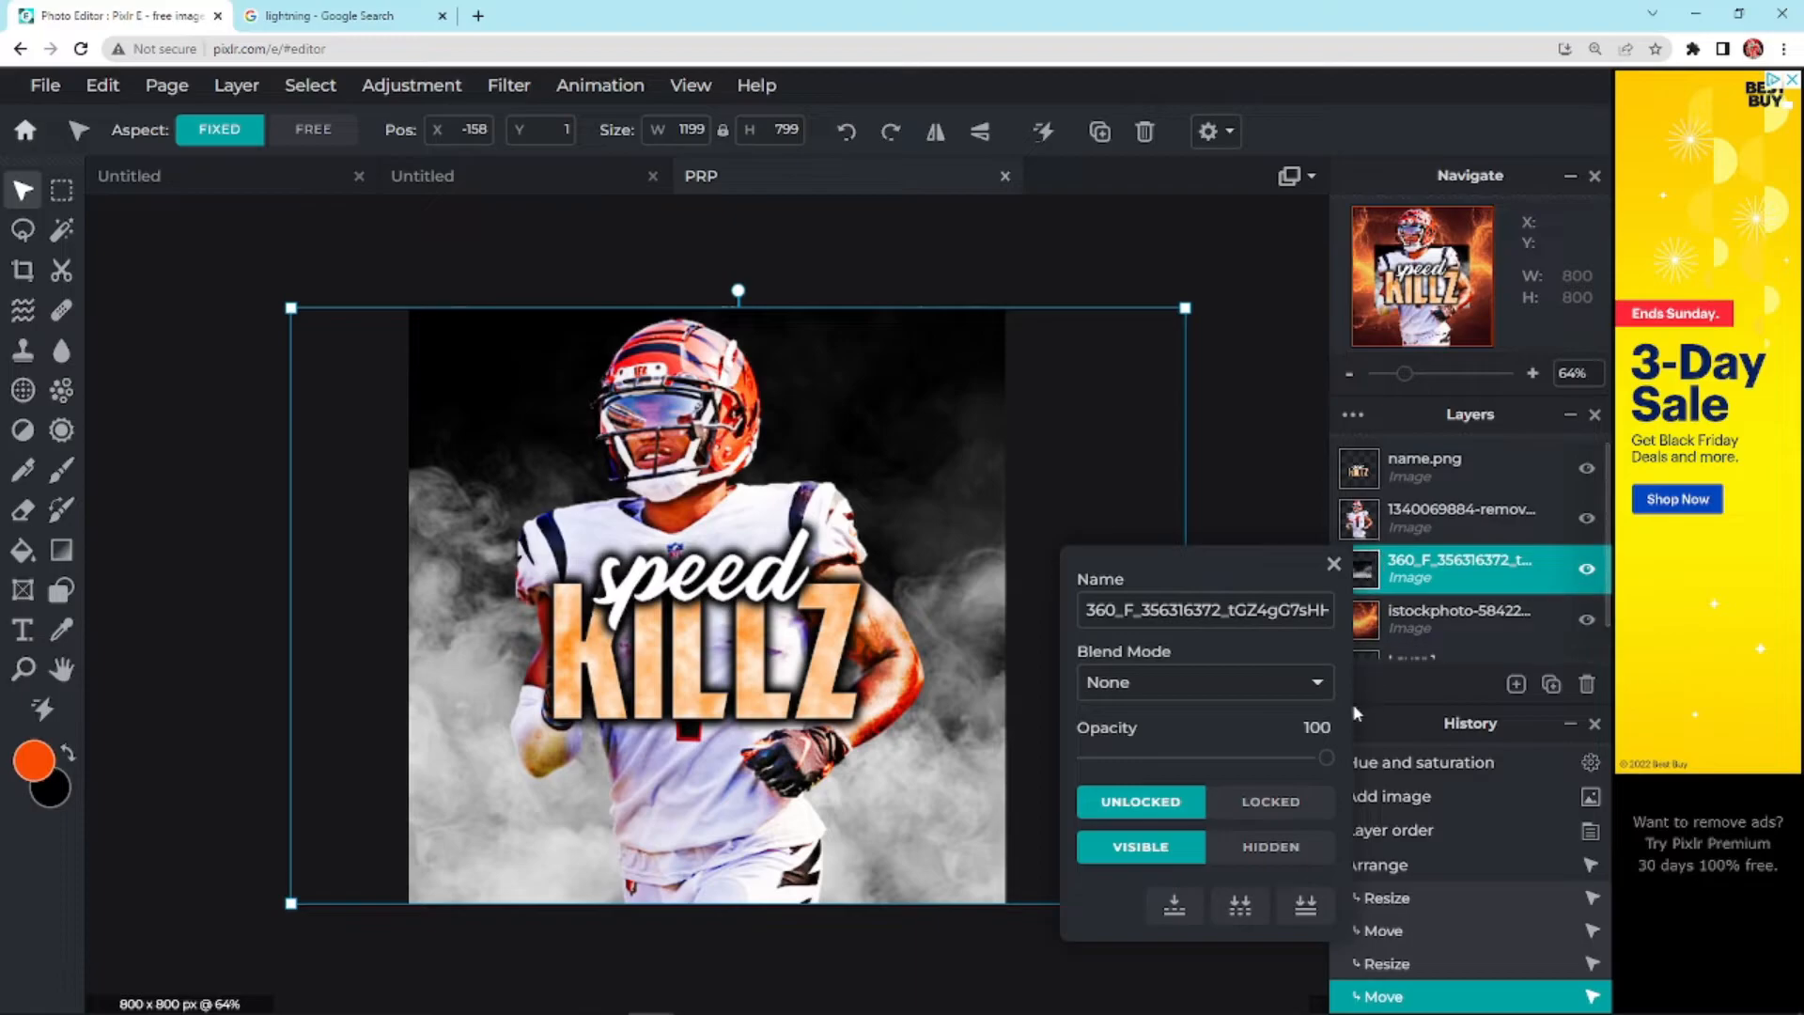
click(1178, 691)
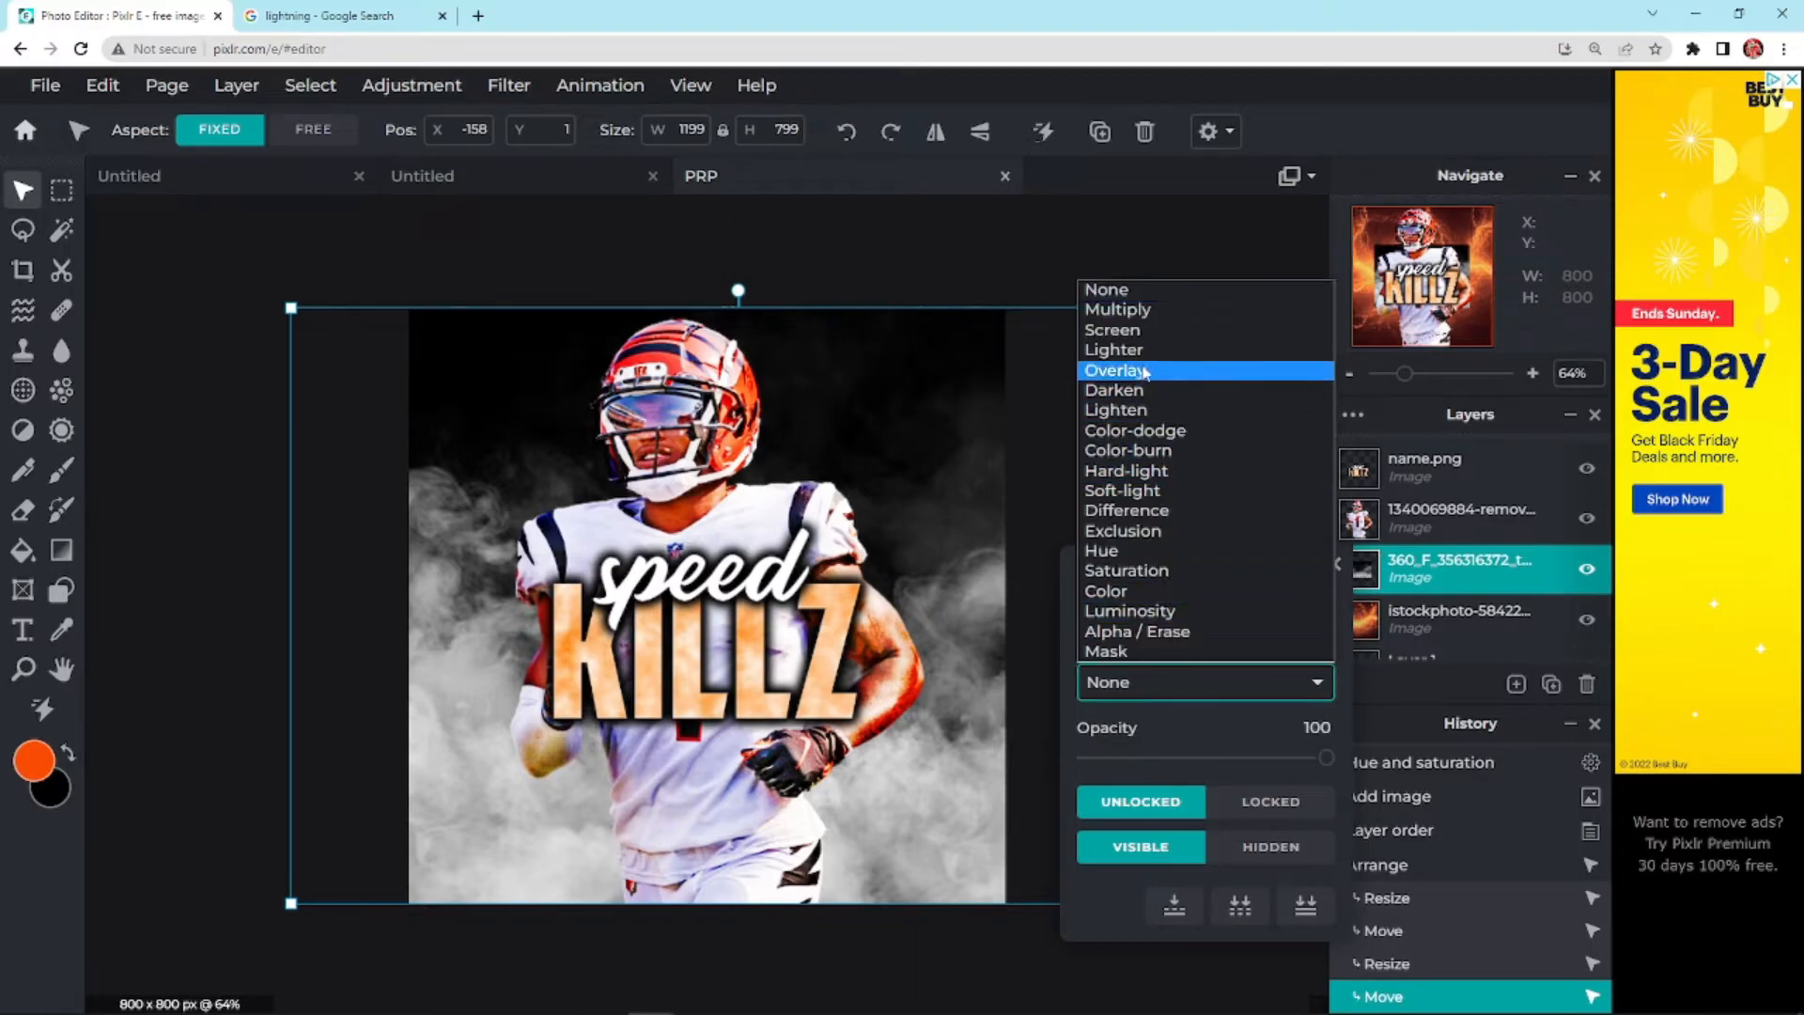
click(1146, 326)
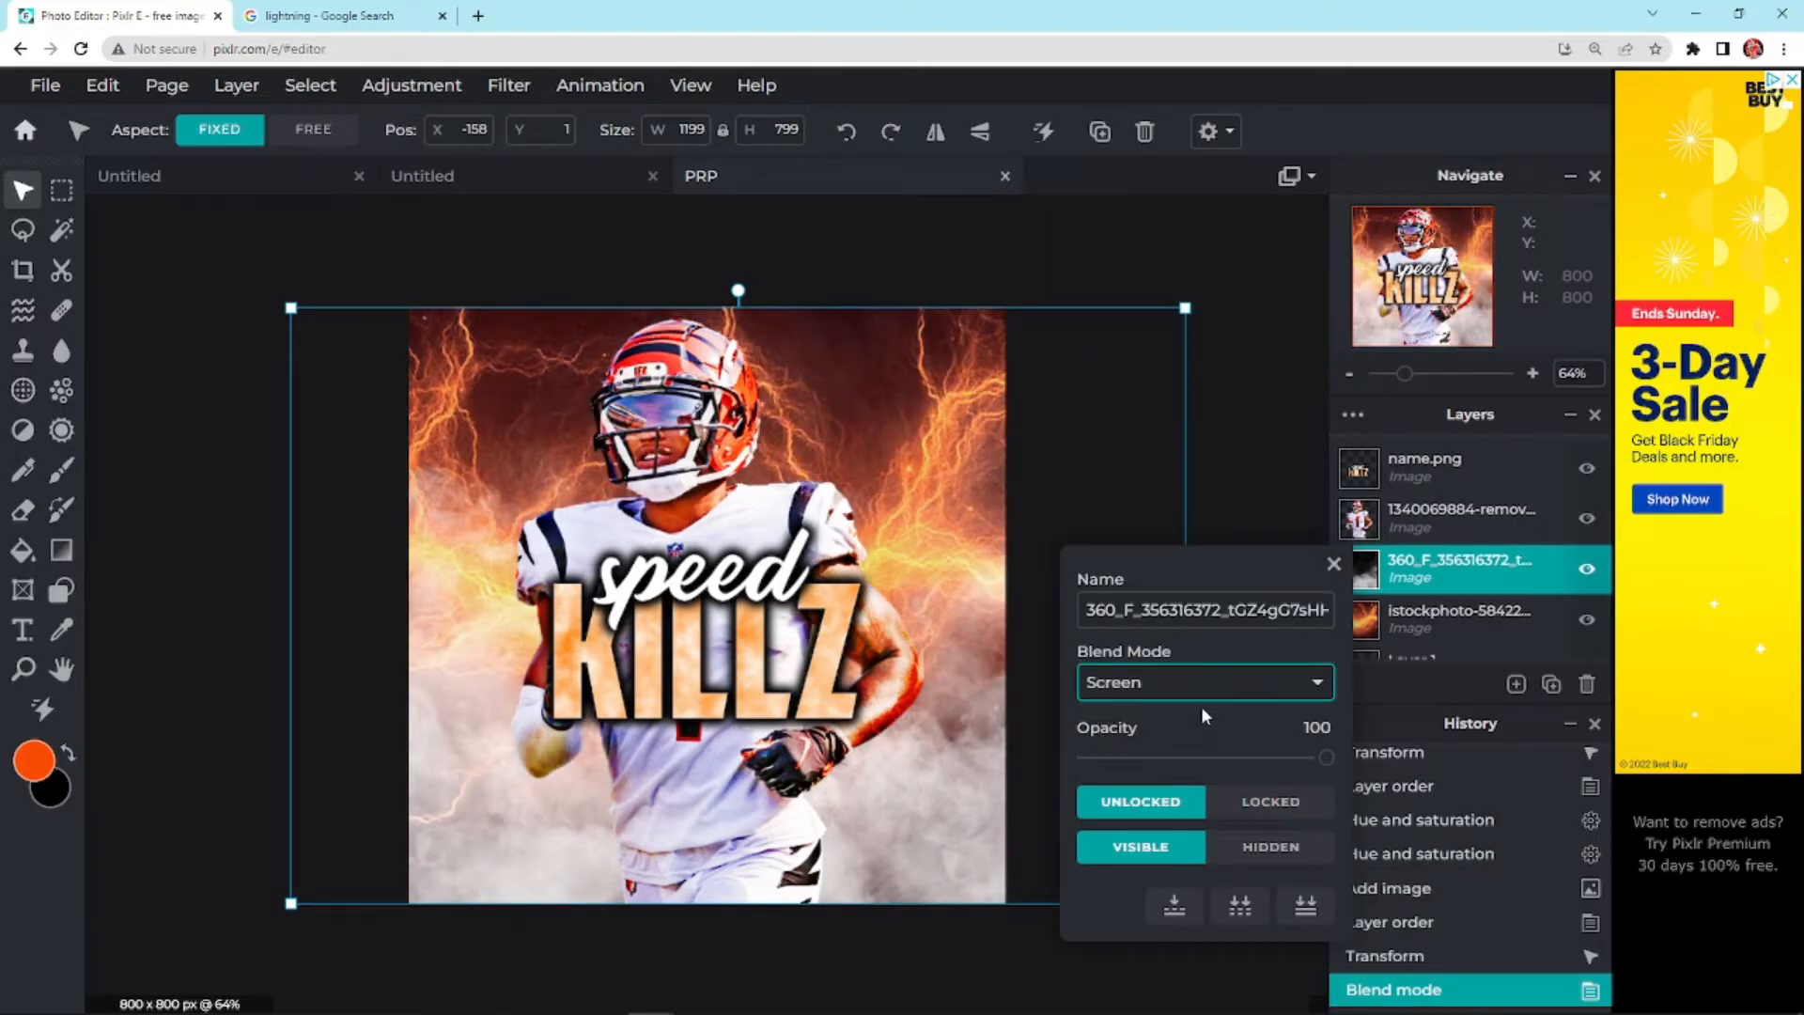
click(1226, 757)
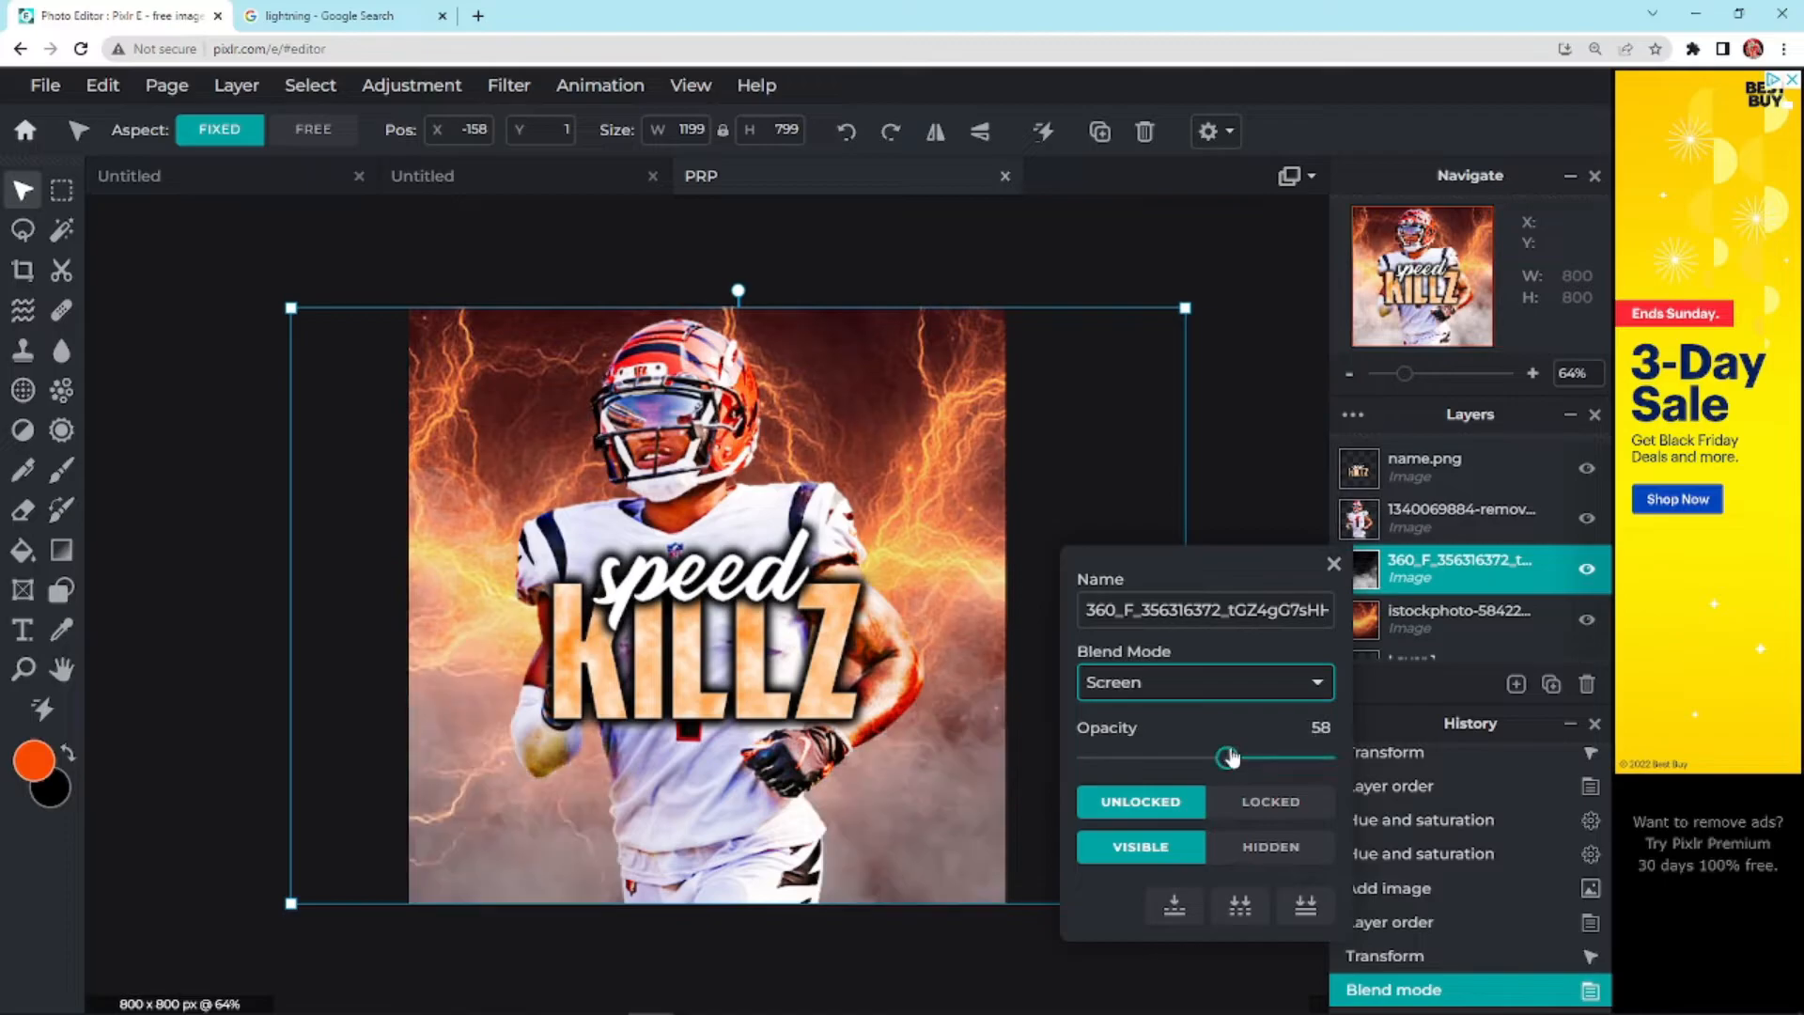
drag(1239, 757, 1173, 749)
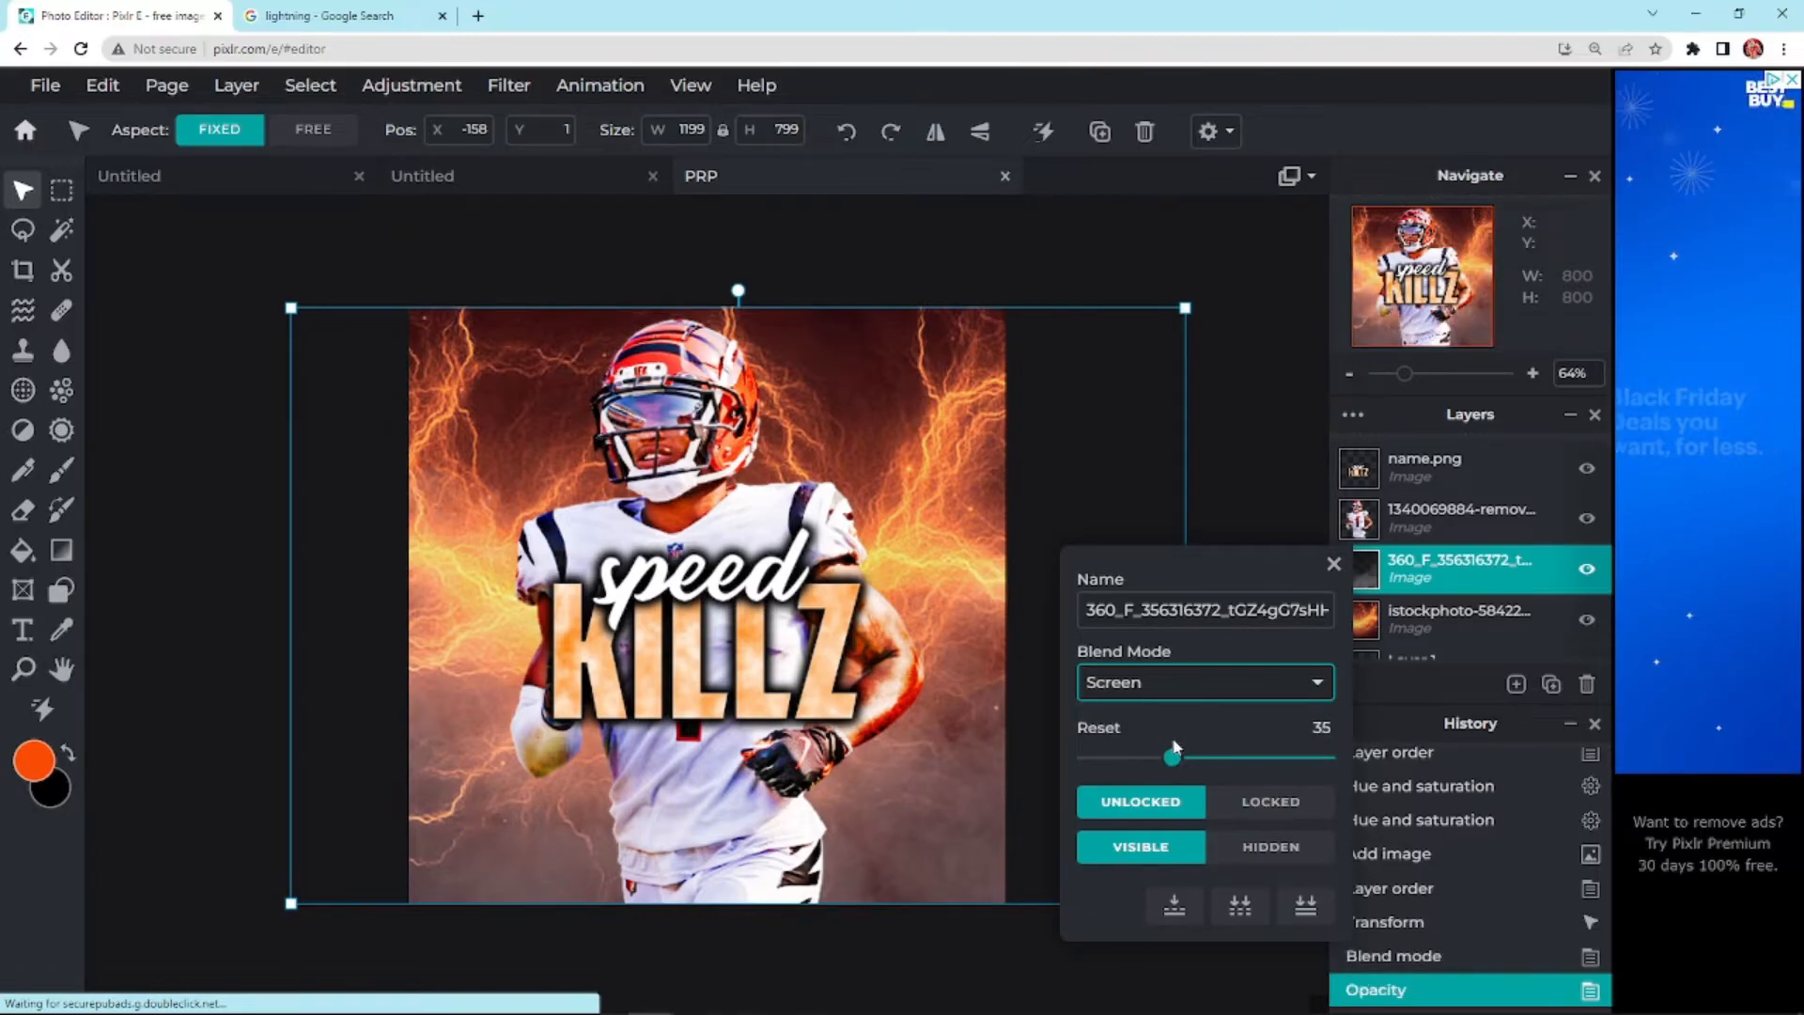
click(1331, 564)
click(1262, 536)
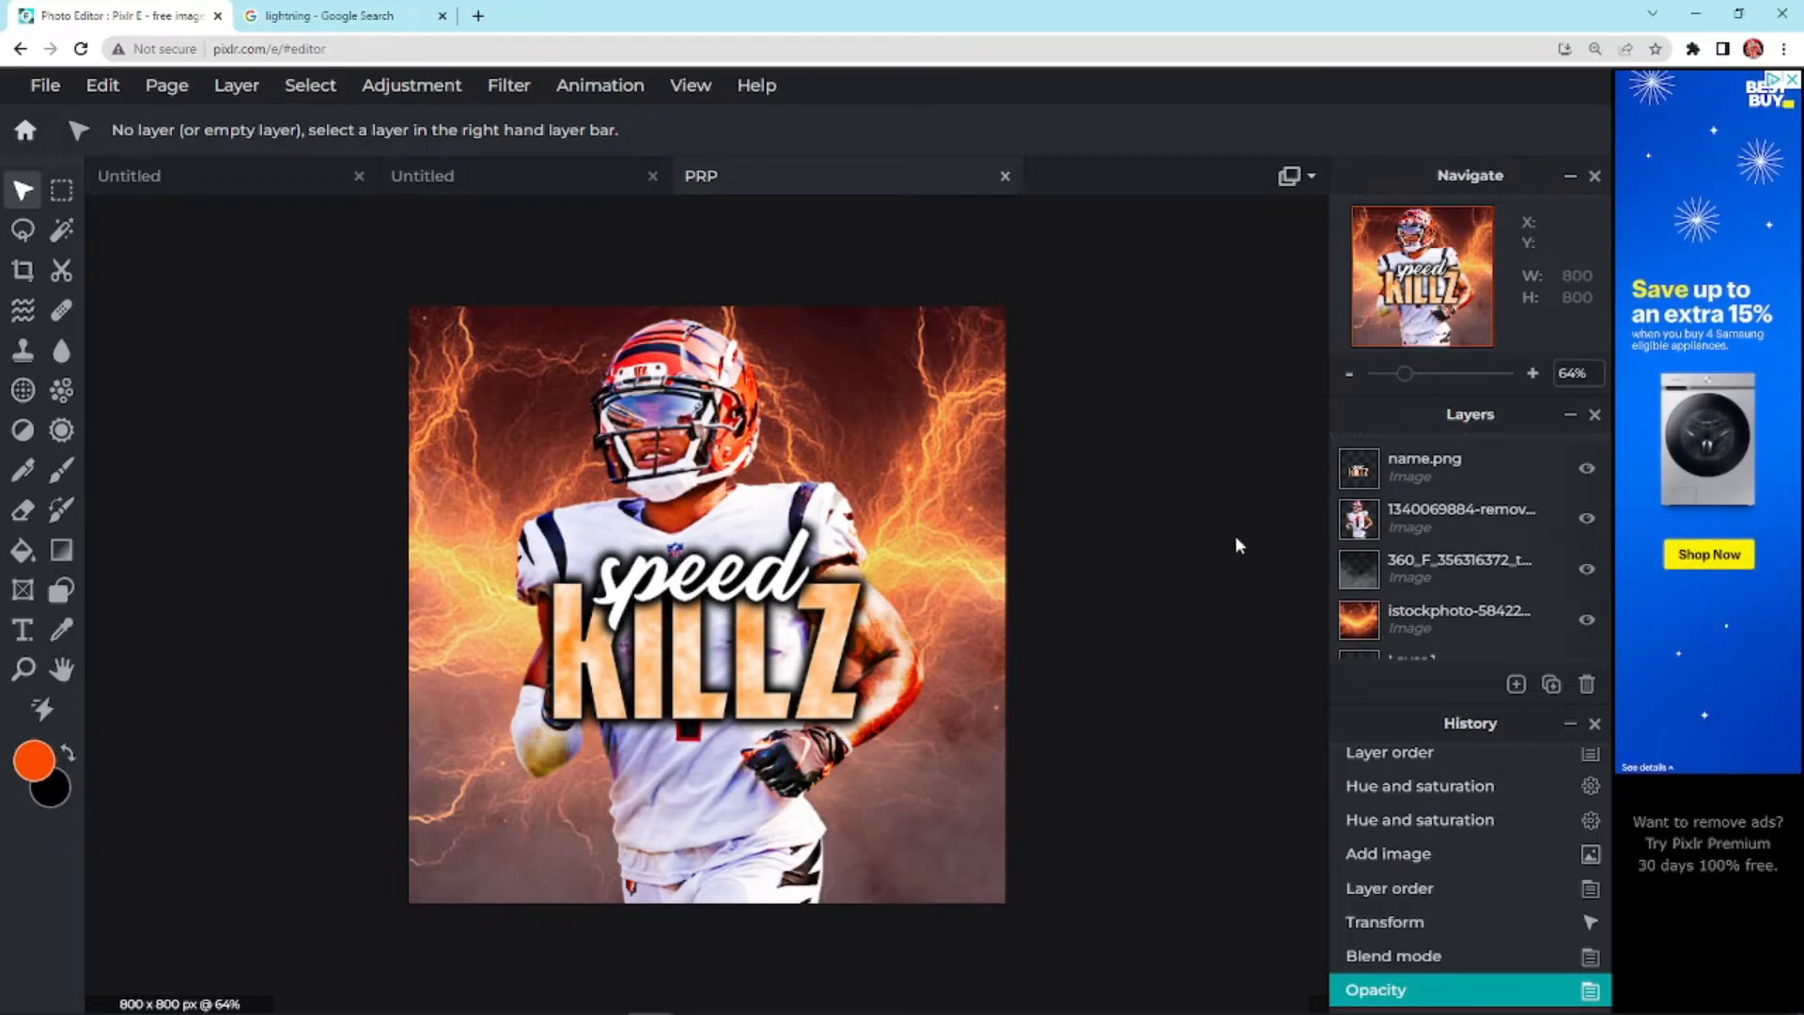
Add the white-speckled black picture 1.webp from Downloads as a new image layer
click(1515, 683)
click(1492, 606)
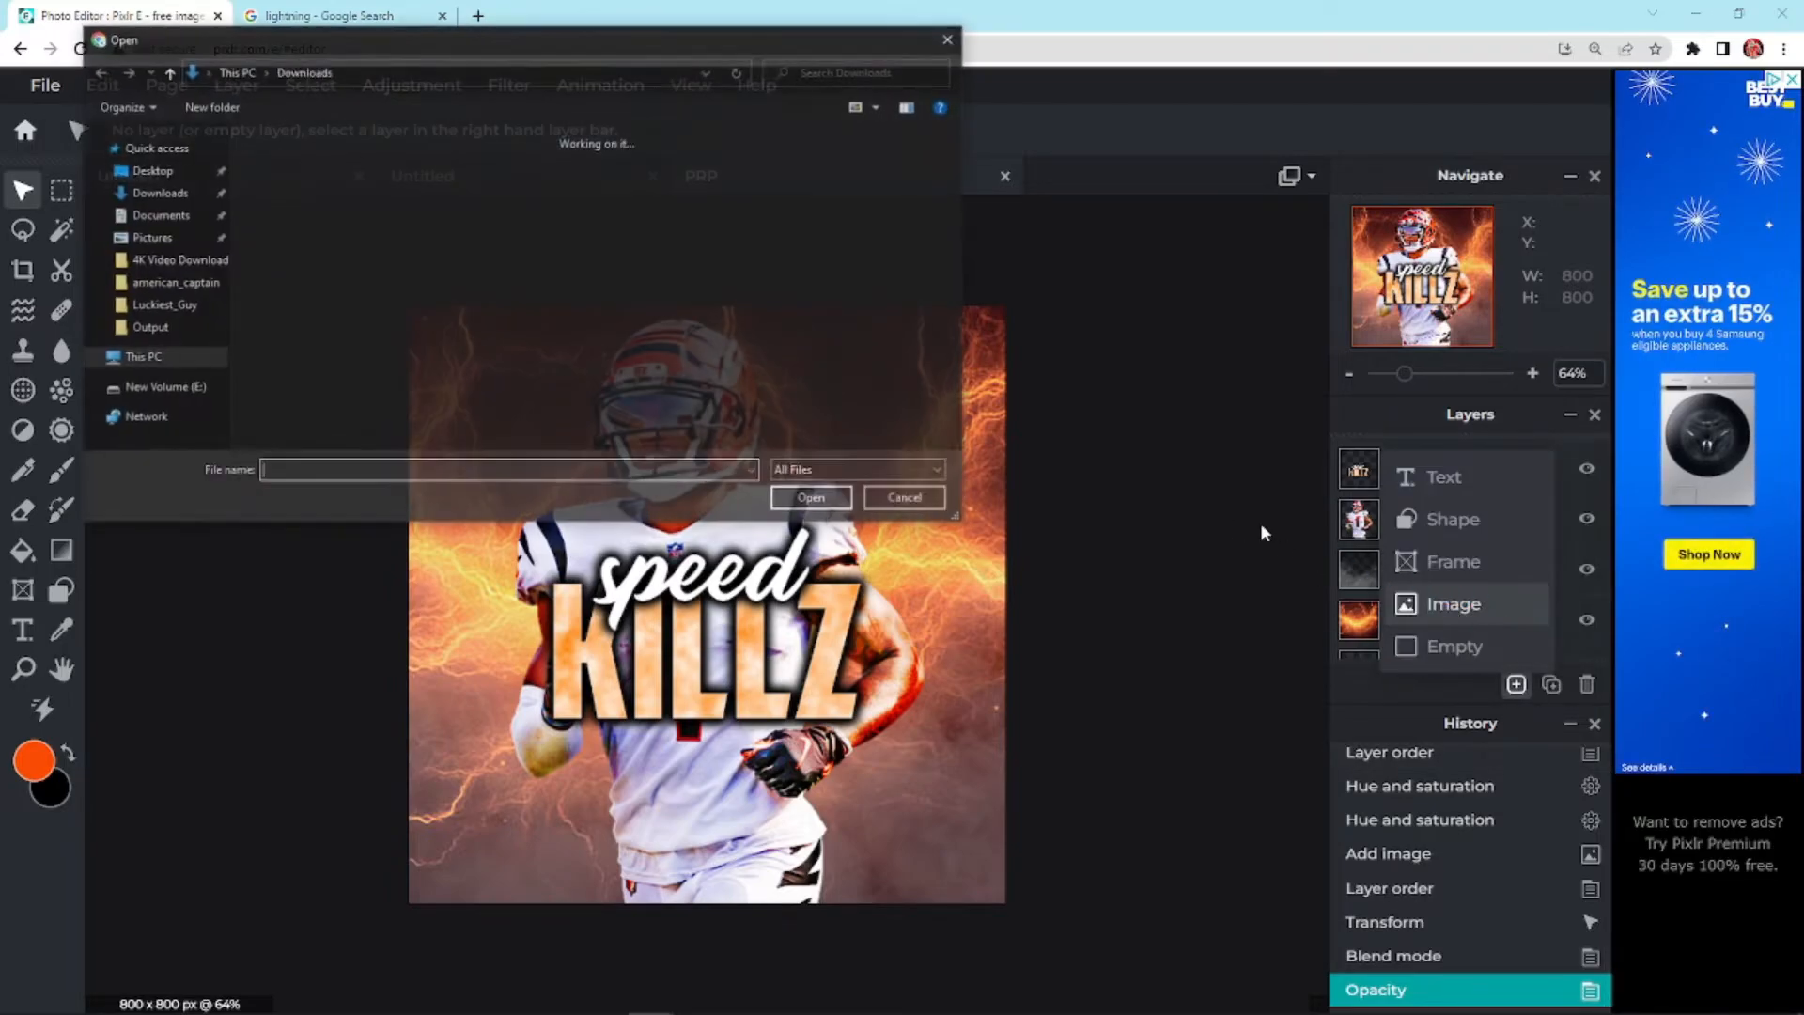
scroll(675, 305, down, 6)
scroll(675, 304, up, 5)
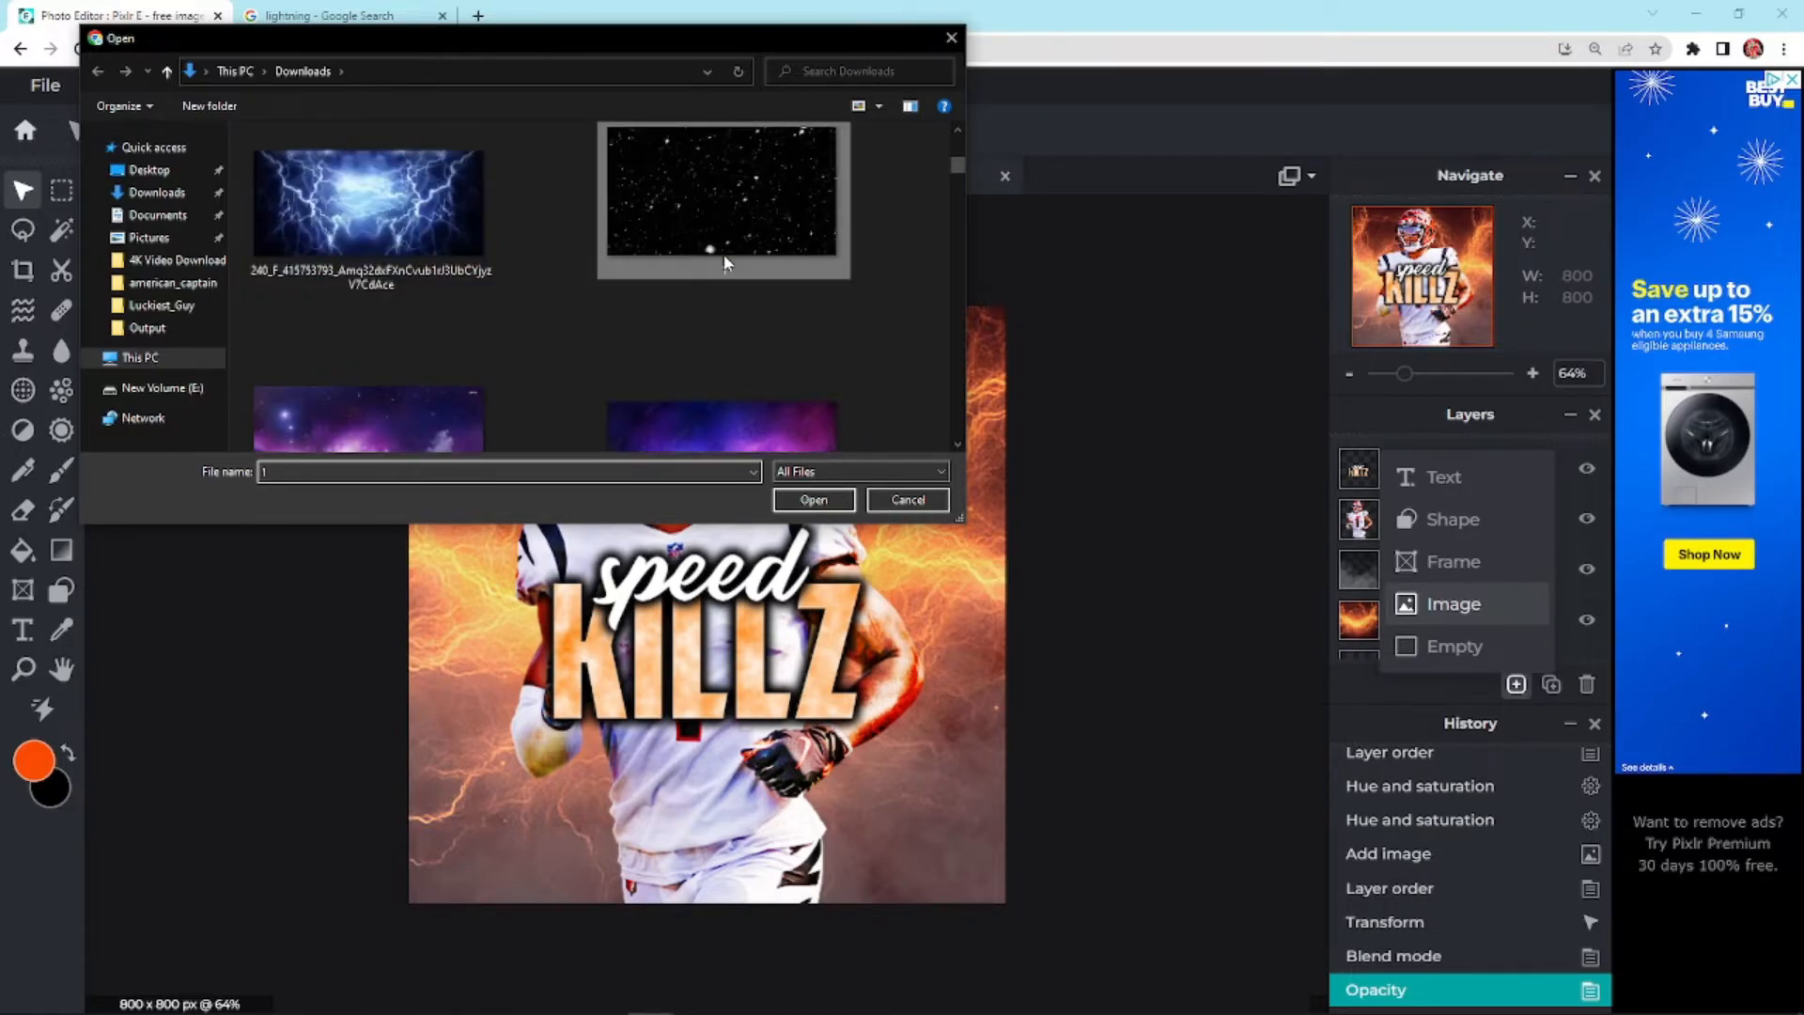
click(813, 501)
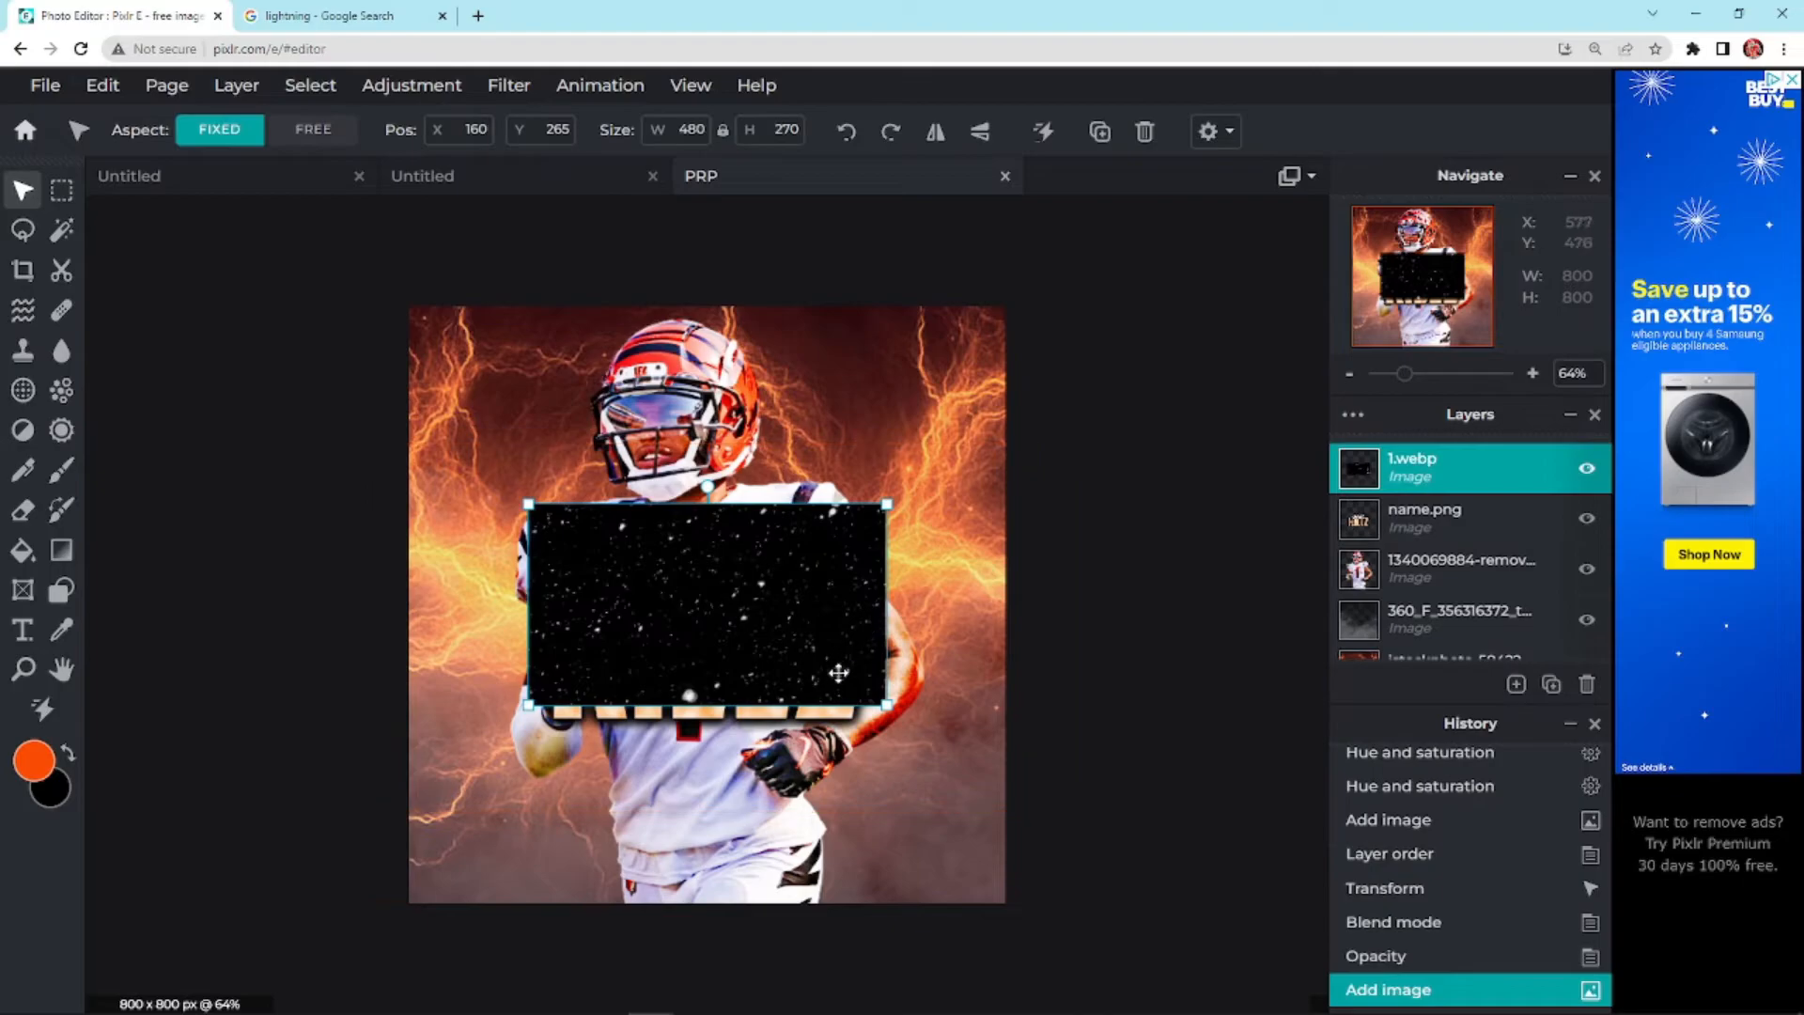
Place the 1.webp layer directly beneath the player layer and scale it to about 1421 × 799 px to cover the canvas
drag(1414, 478, 1440, 565)
drag(887, 704, 1328, 986)
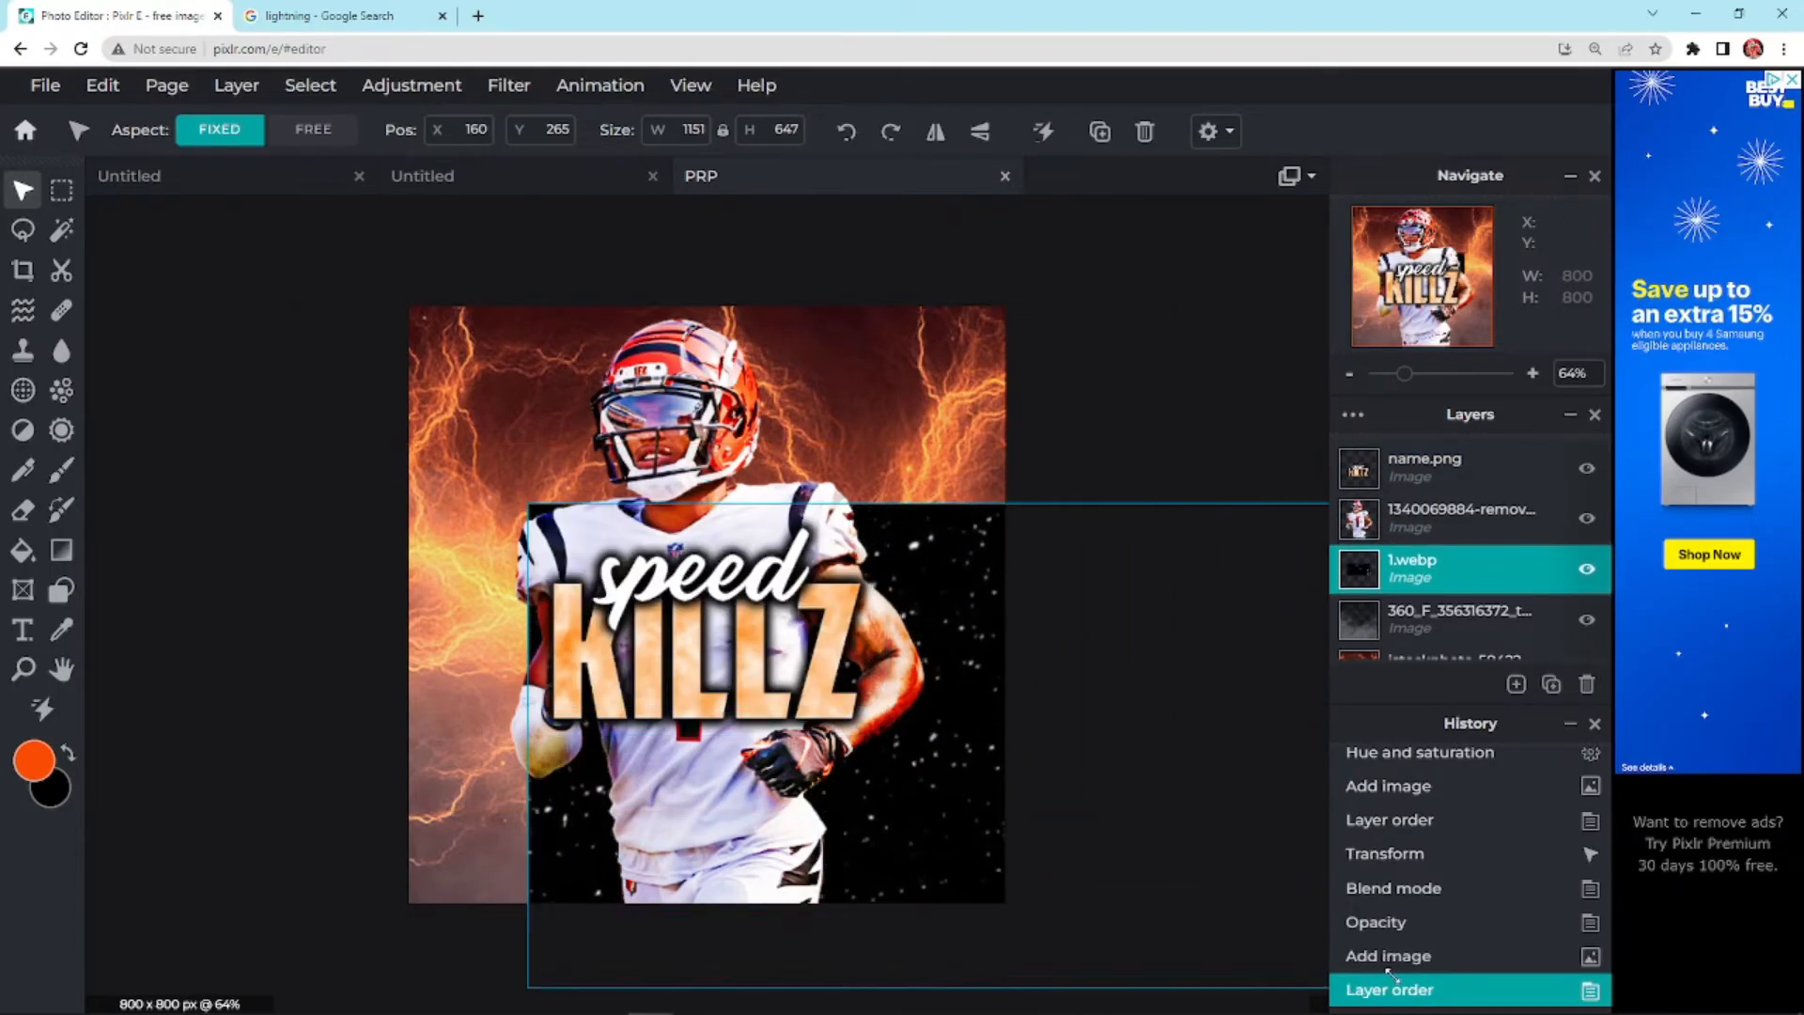
drag(1193, 886, 982, 680)
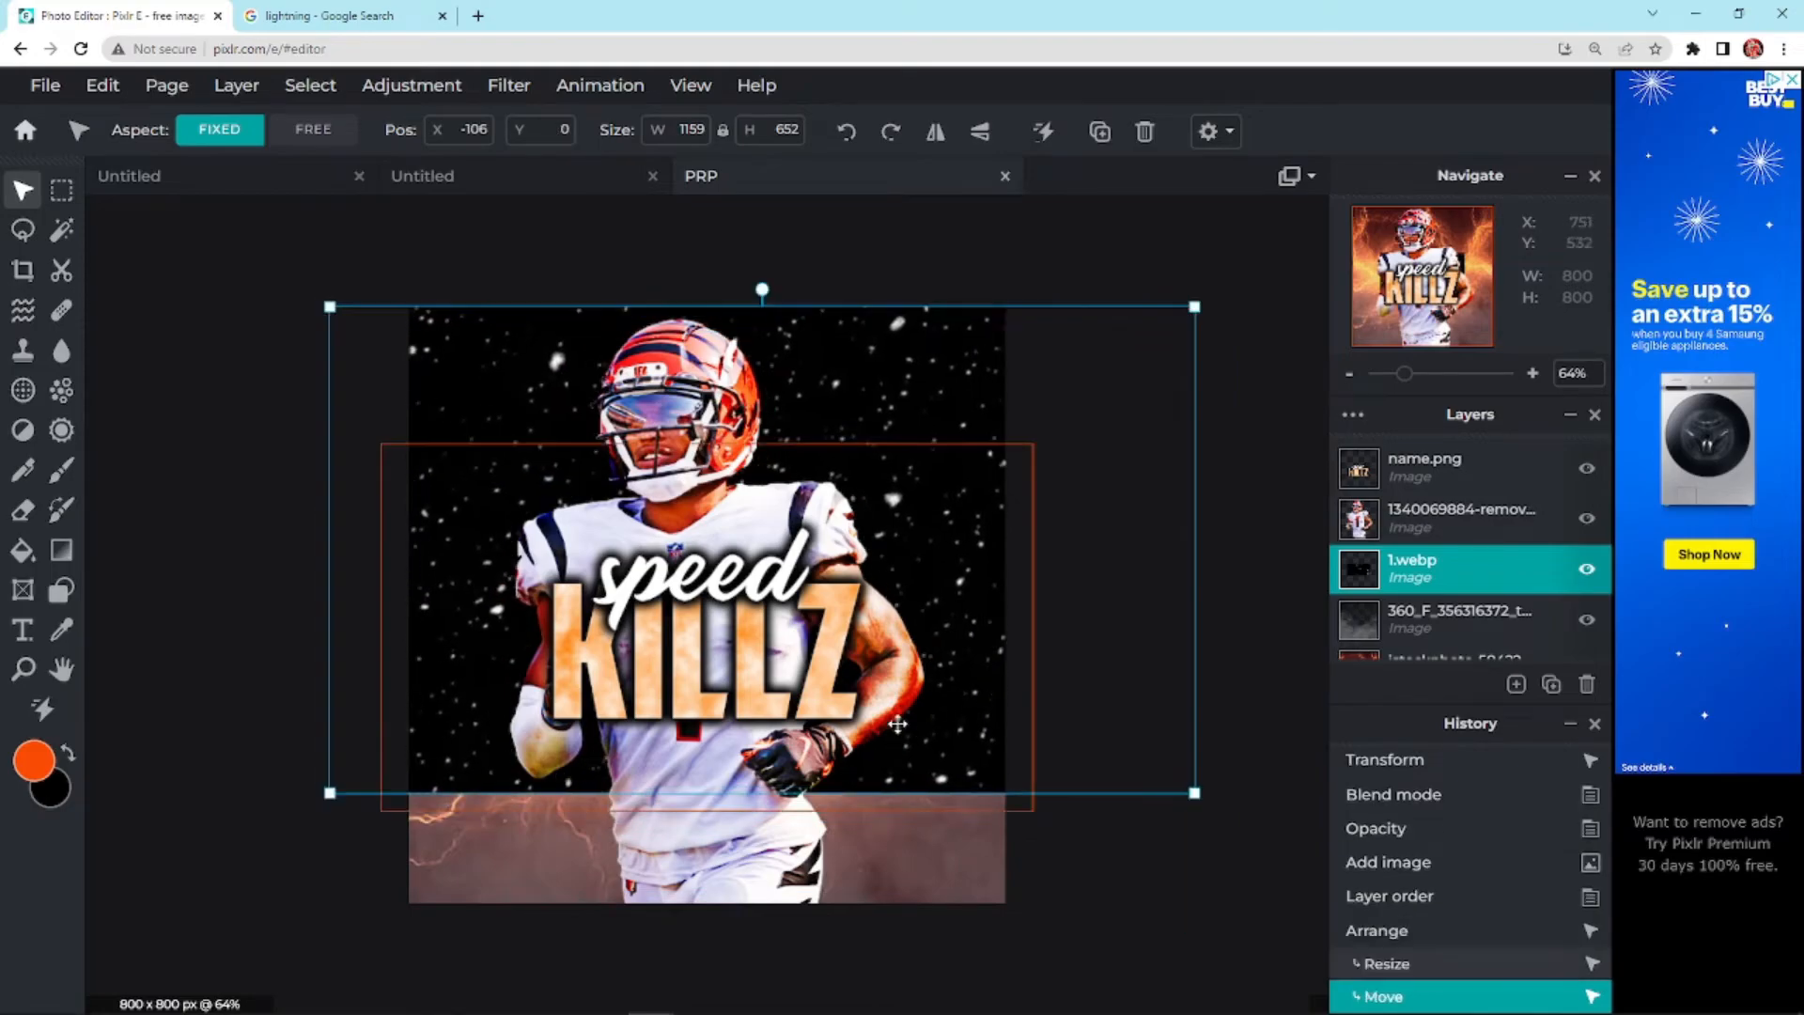
drag(330, 794, 139, 1008)
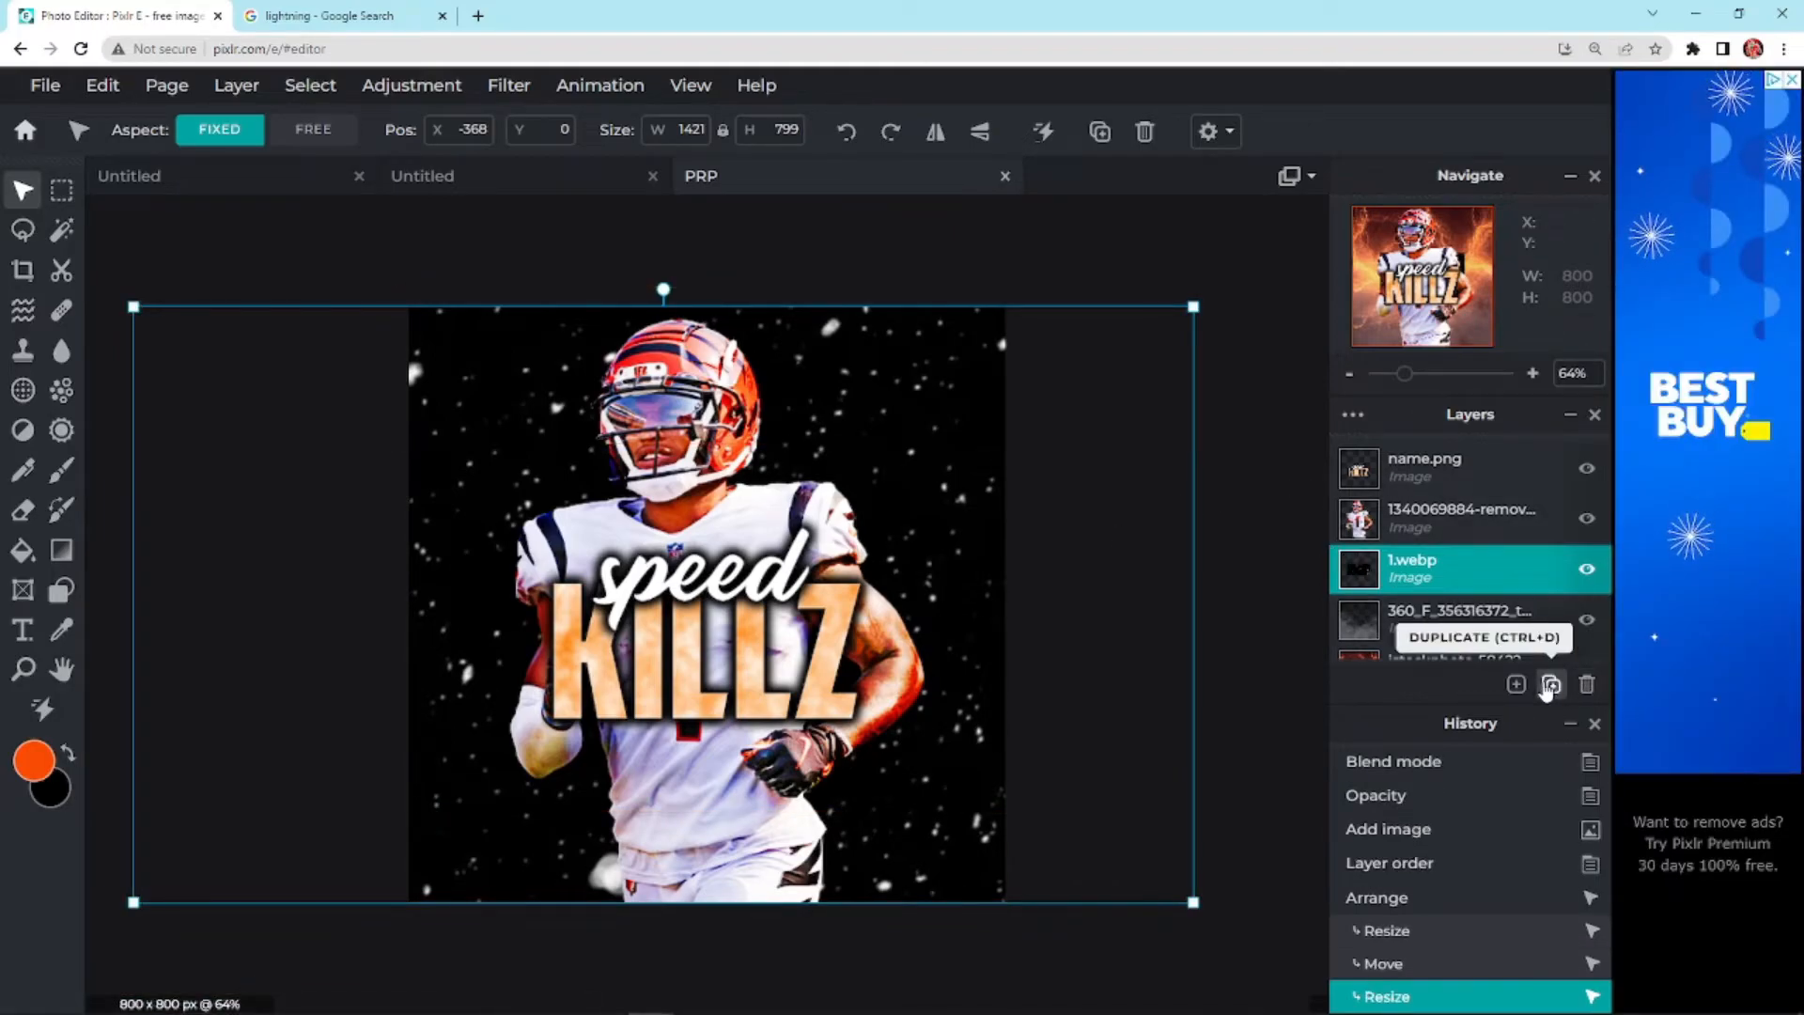
Set the 1.webp layer's blend mode to Screen and its opacity to 15
double_click(1353, 572)
click(1237, 686)
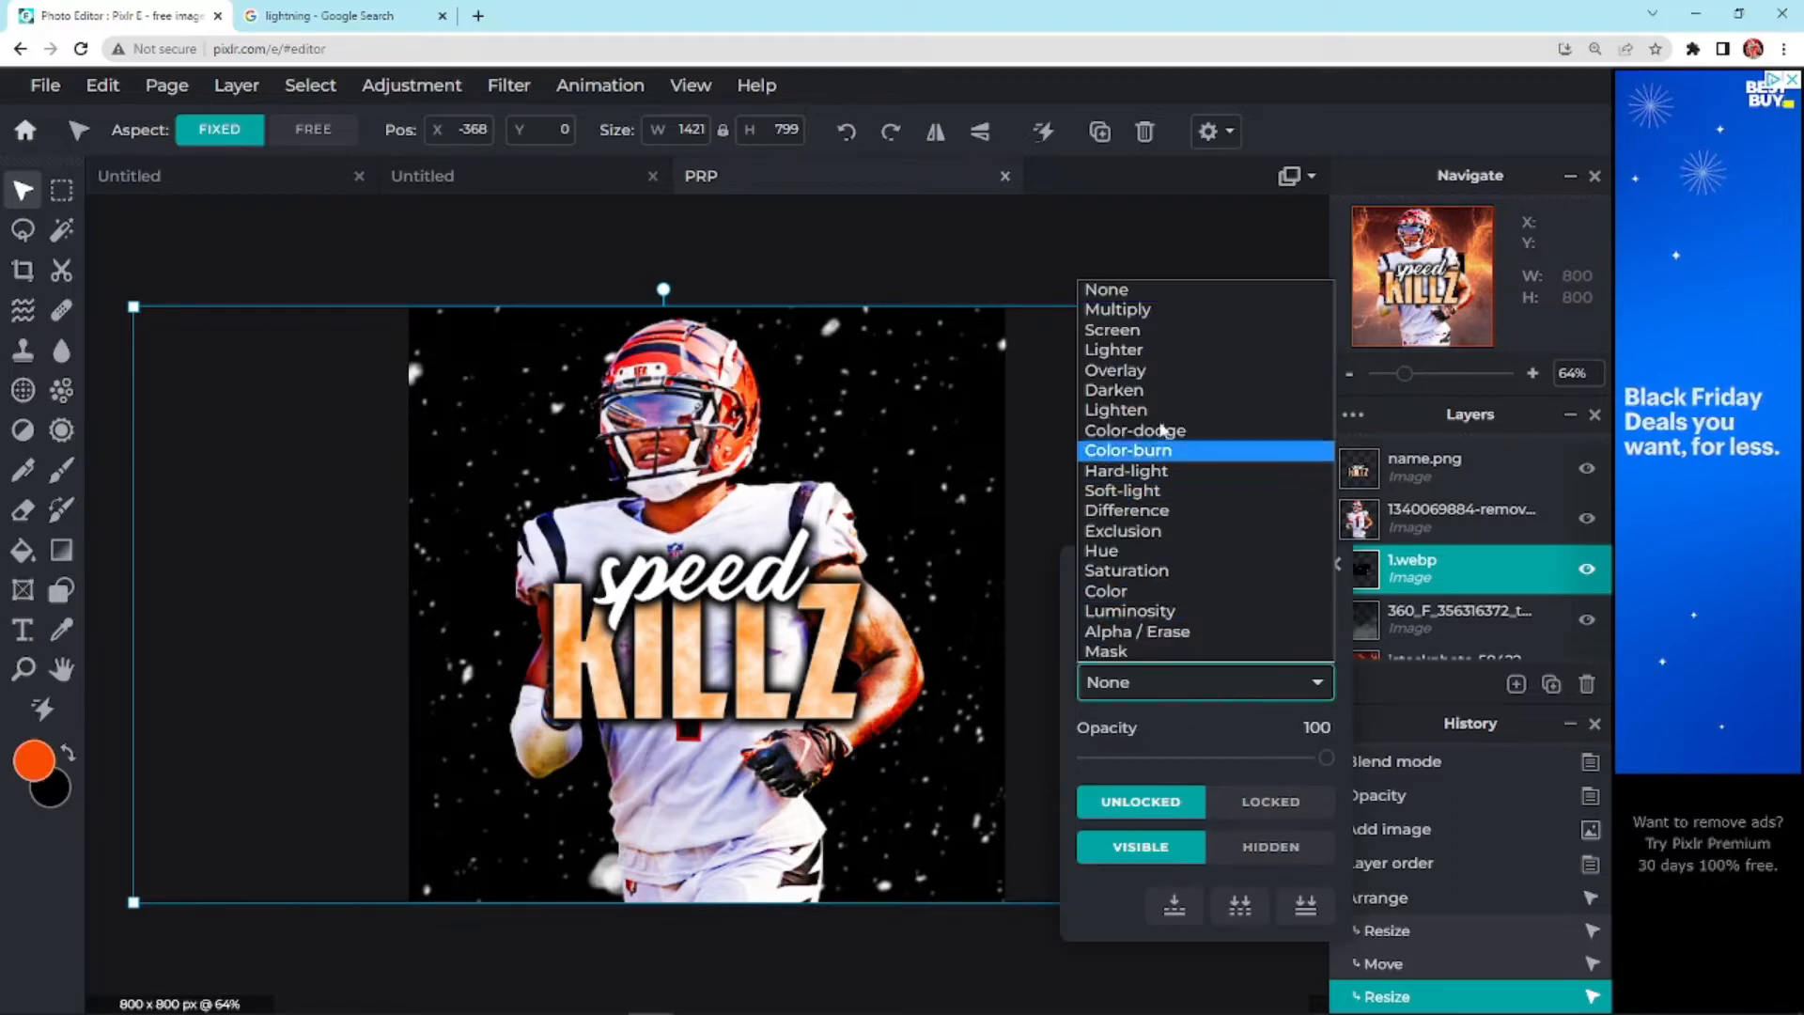
click(1152, 334)
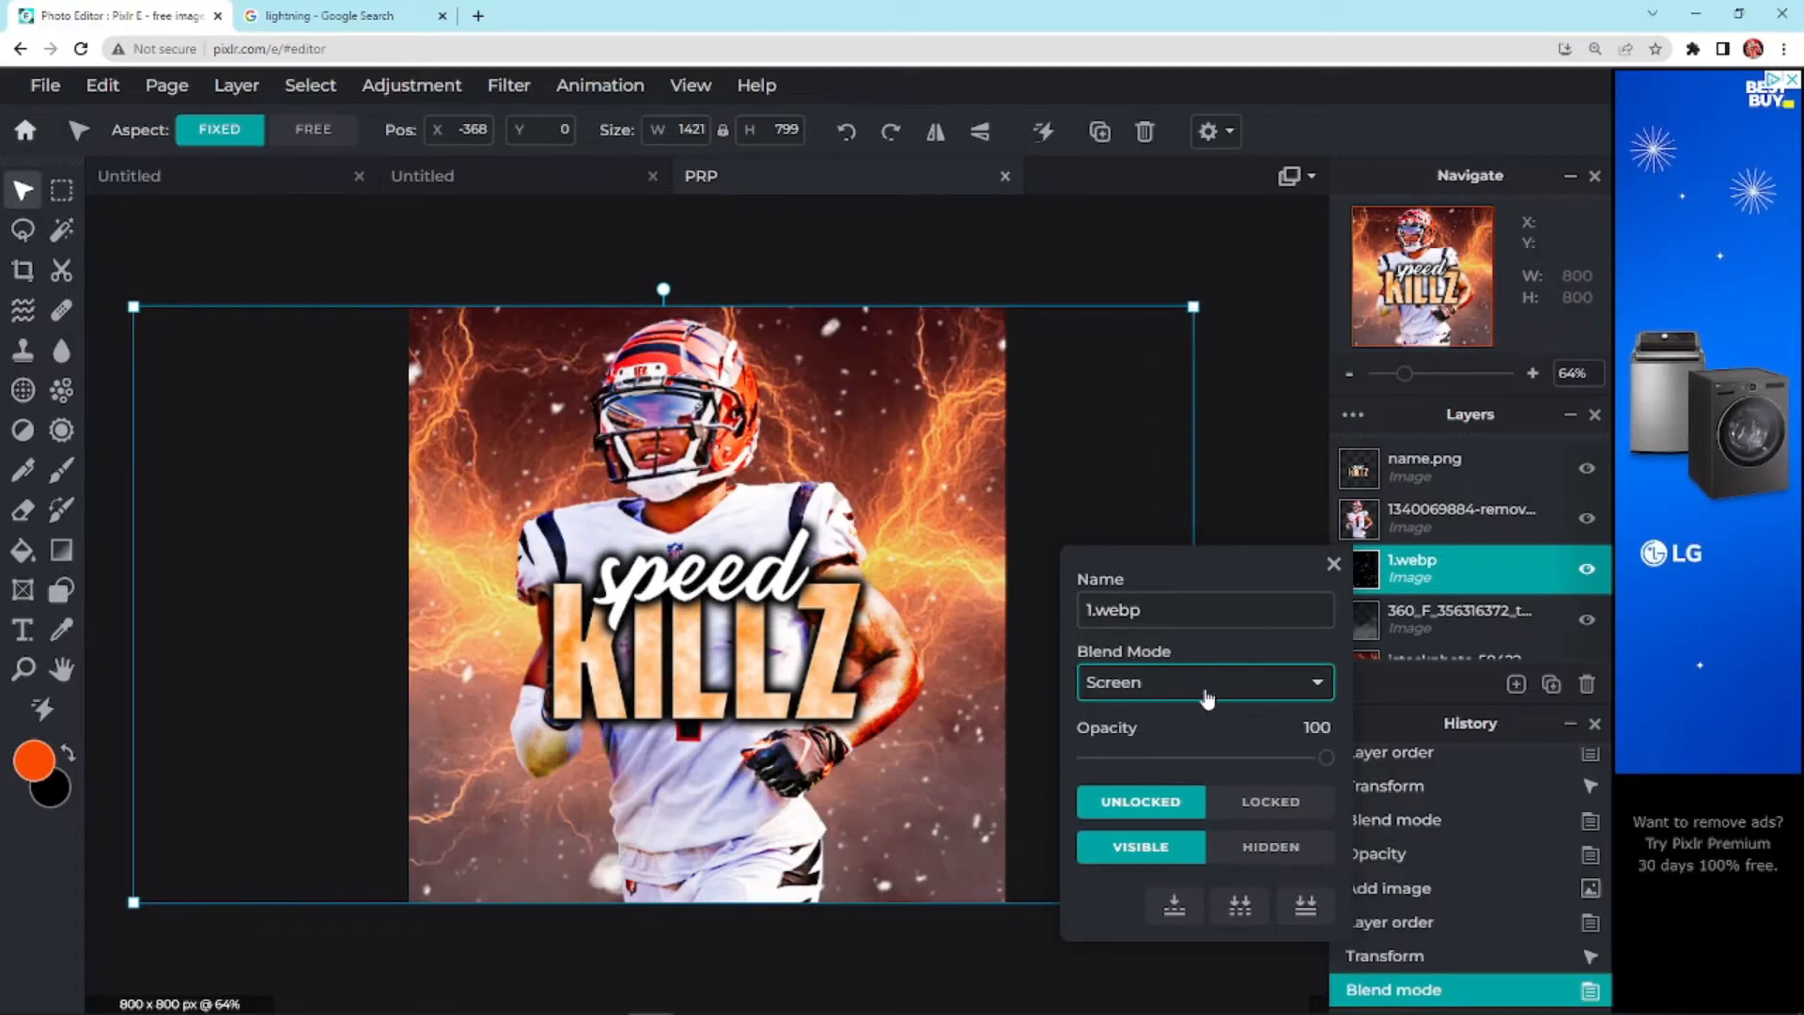
drag(1238, 757, 1160, 758)
click(1333, 564)
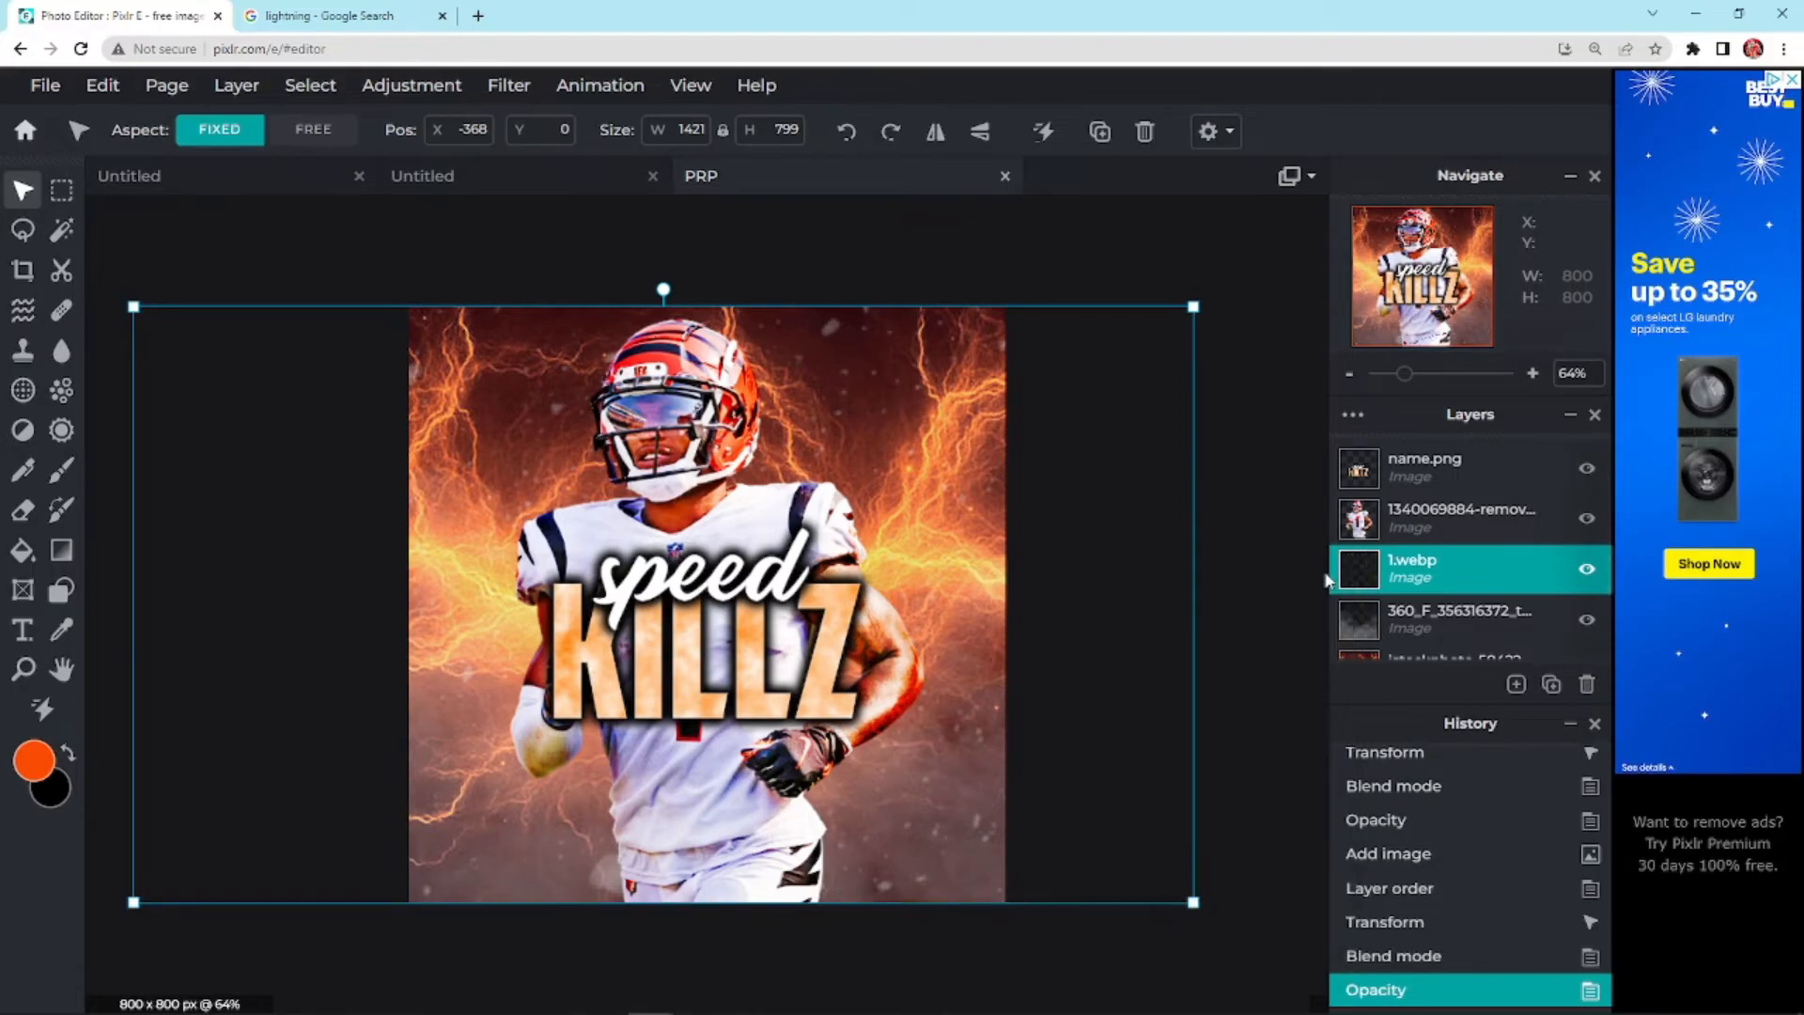
click(1407, 567)
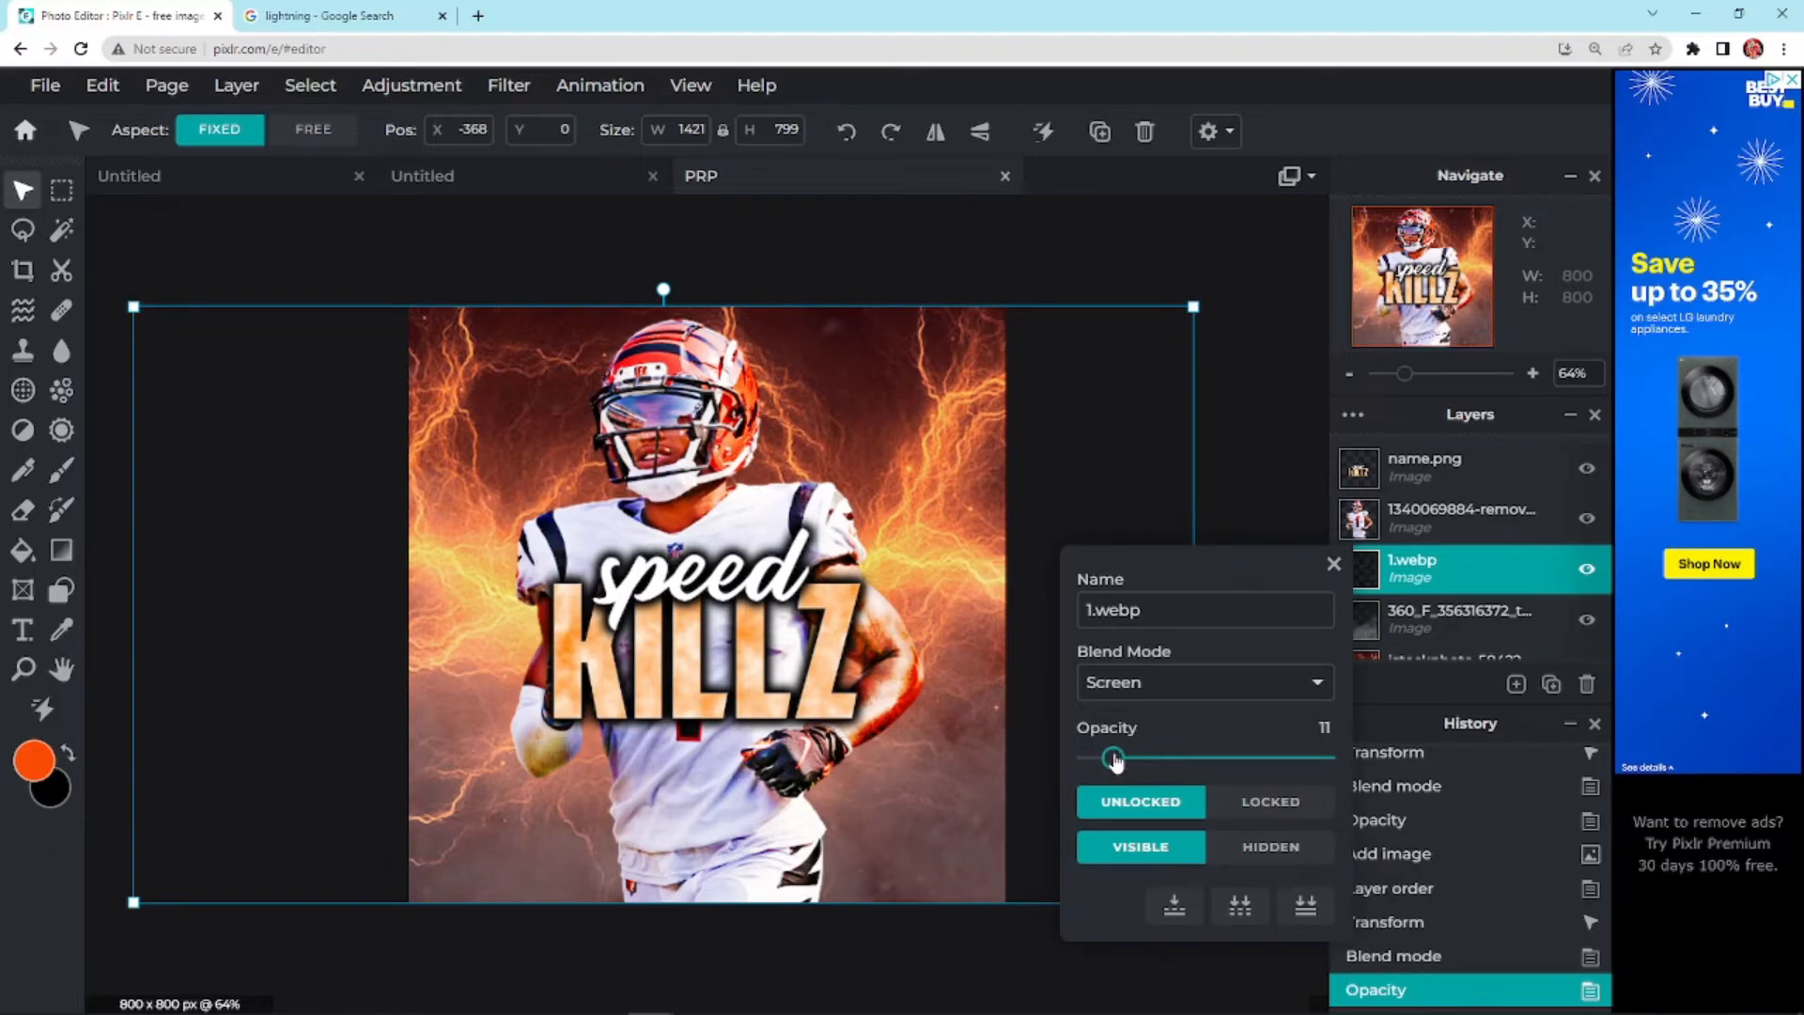
drag(1112, 759, 1111, 757)
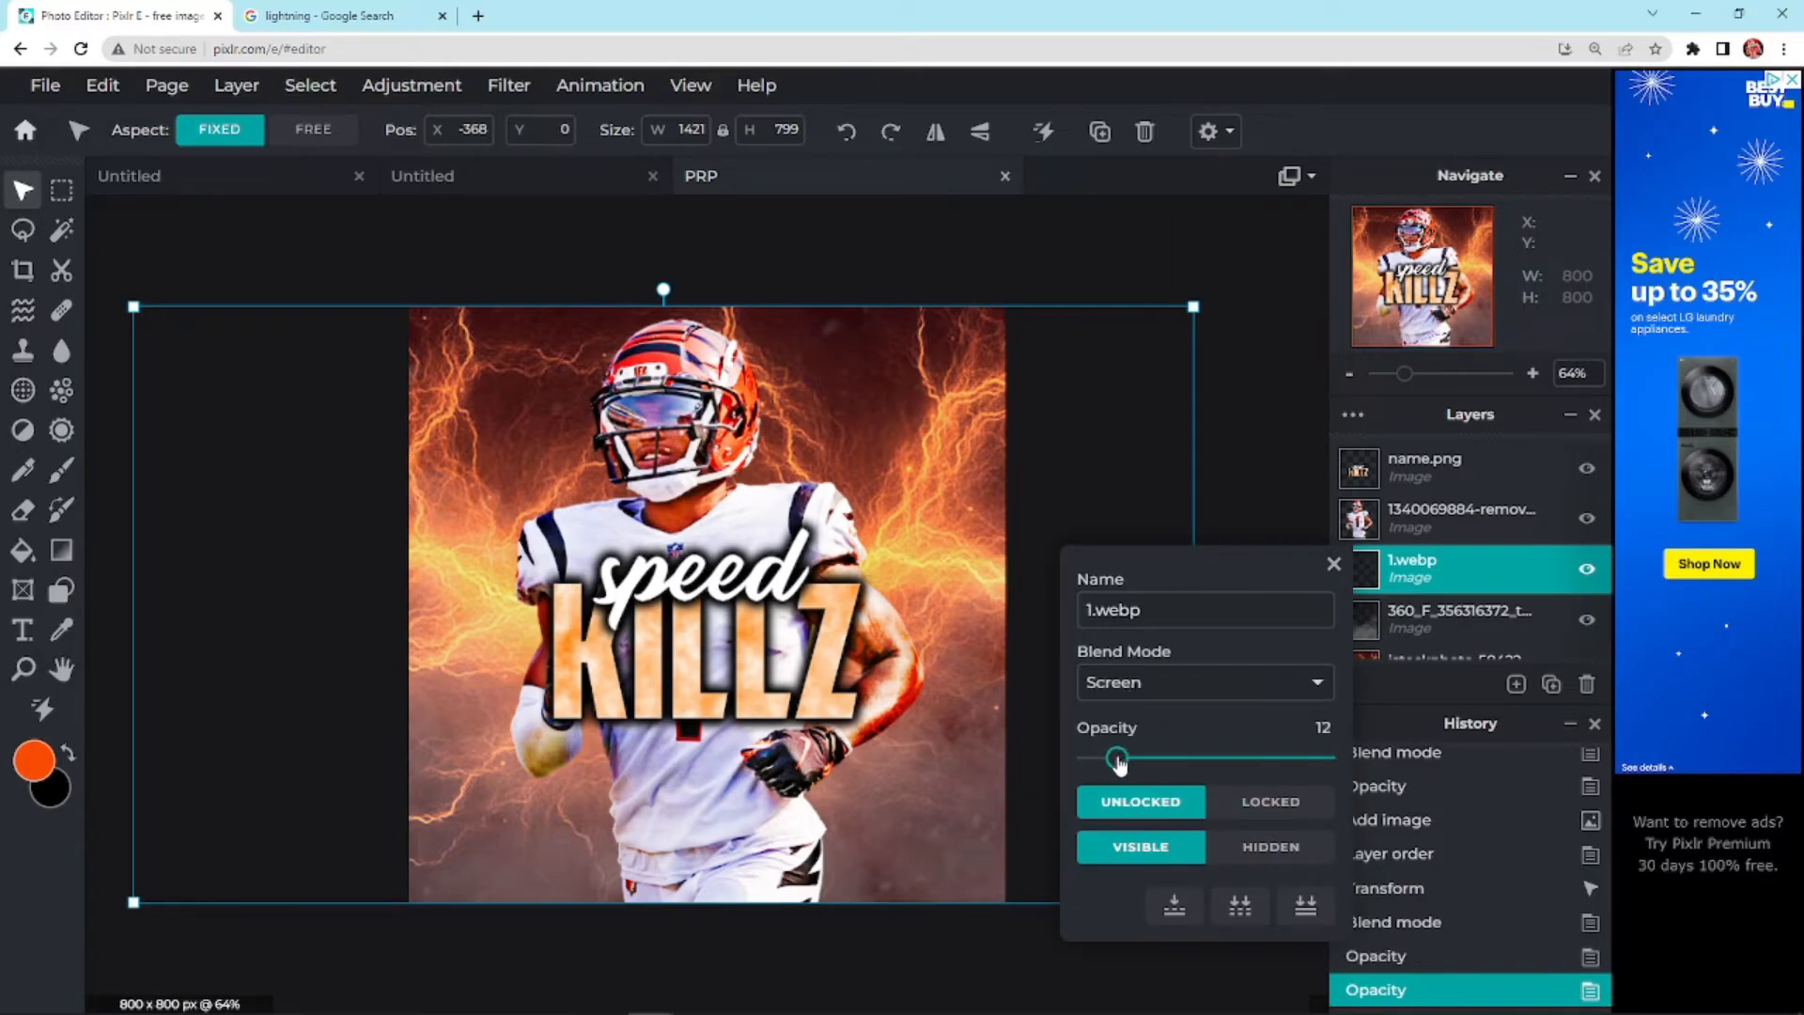
drag(1123, 760, 1124, 760)
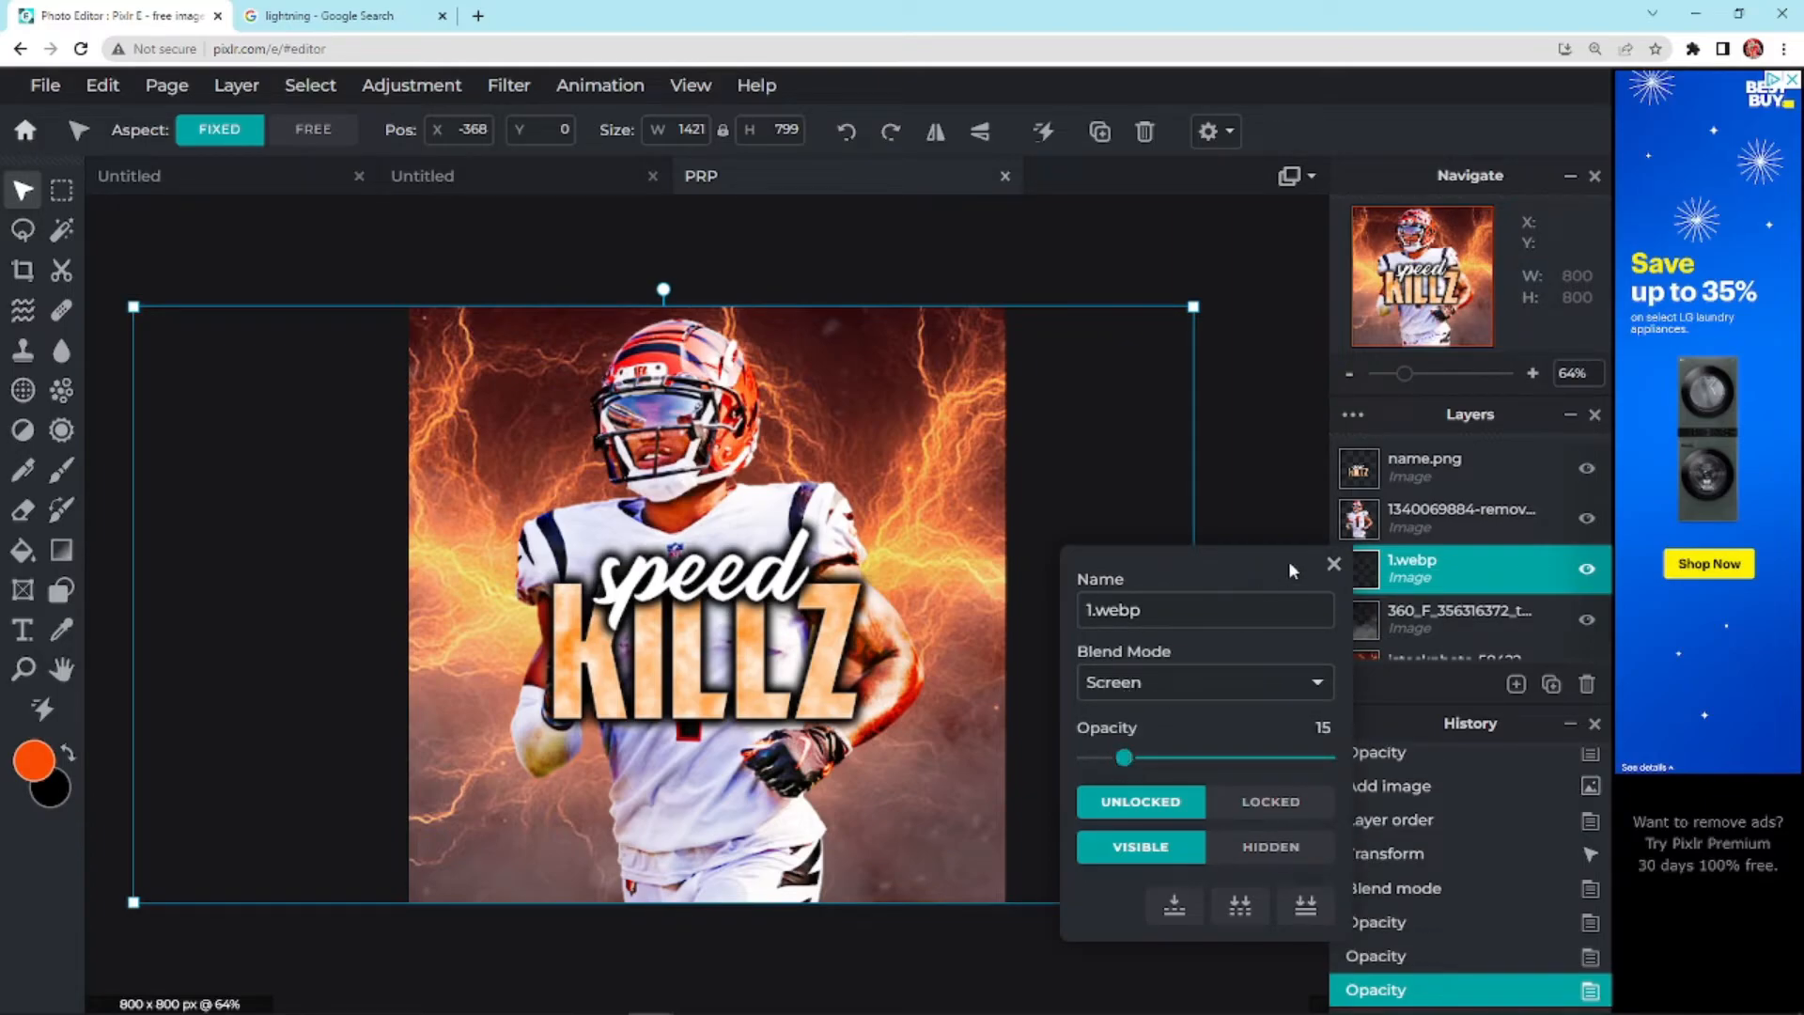
Draw an orange-filled ellipse spanning the full canvas and align its bounding box with the canvas edges
click(1265, 451)
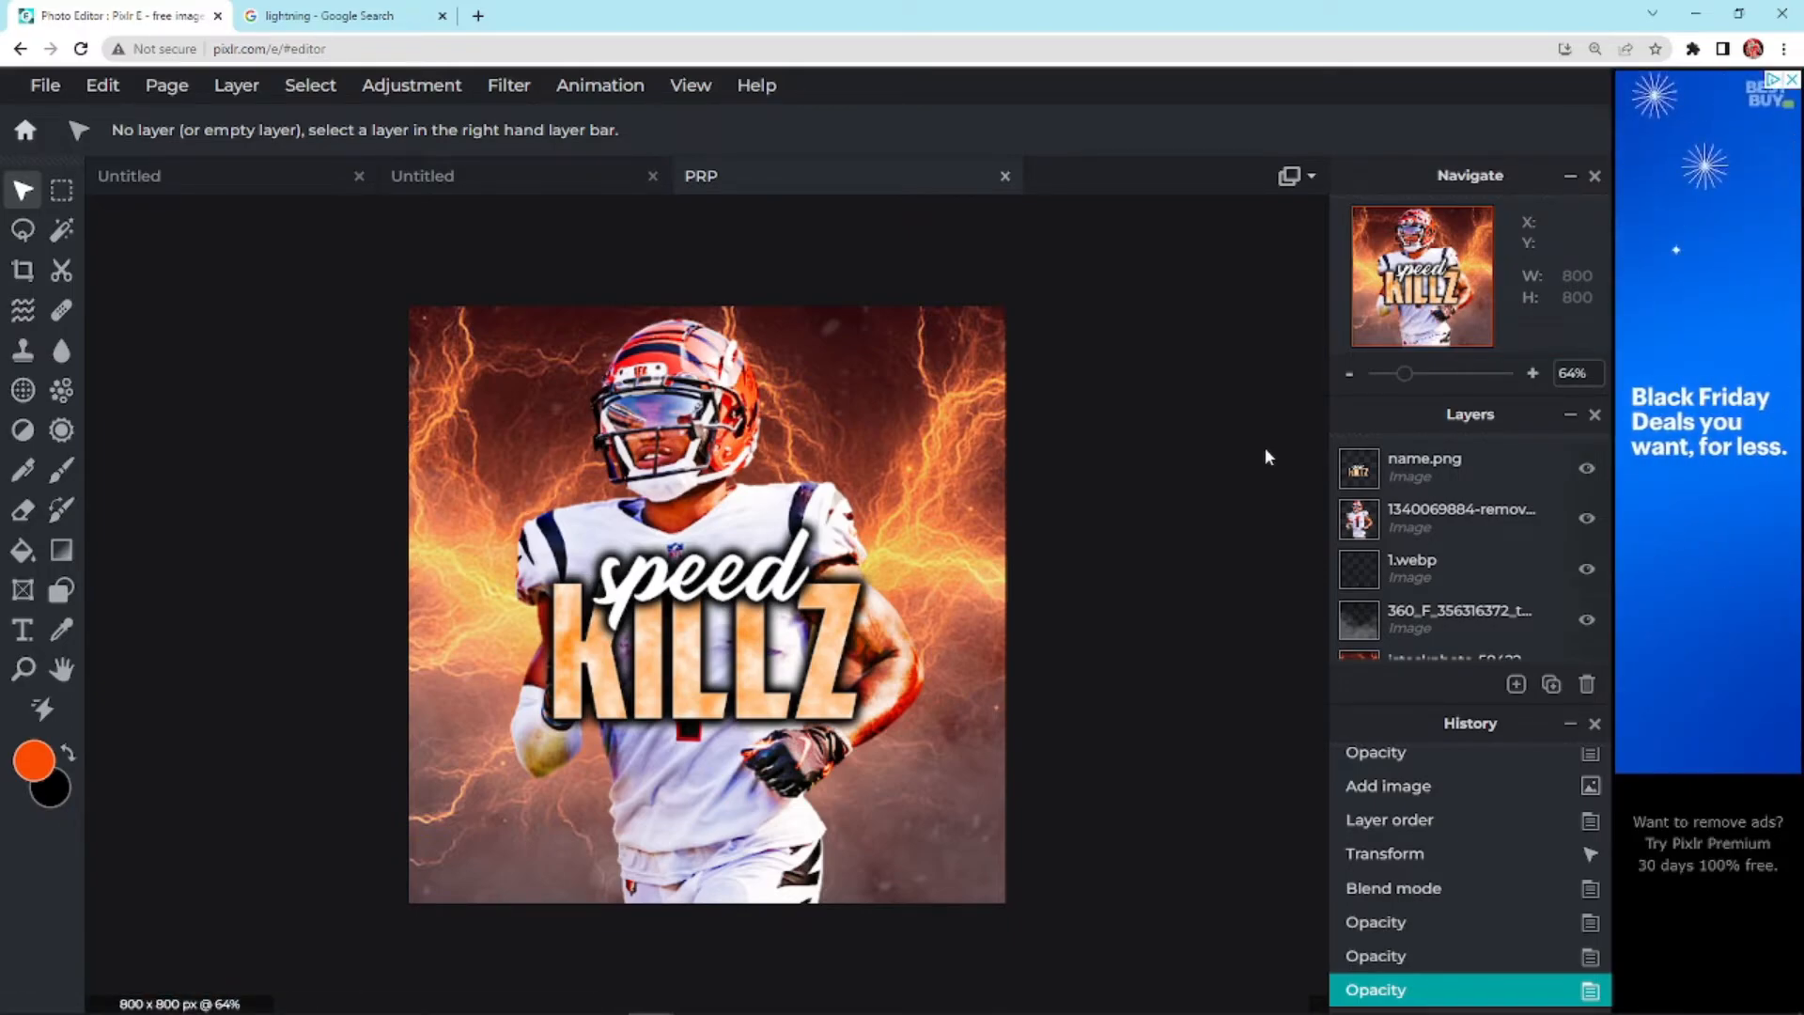
click(58, 593)
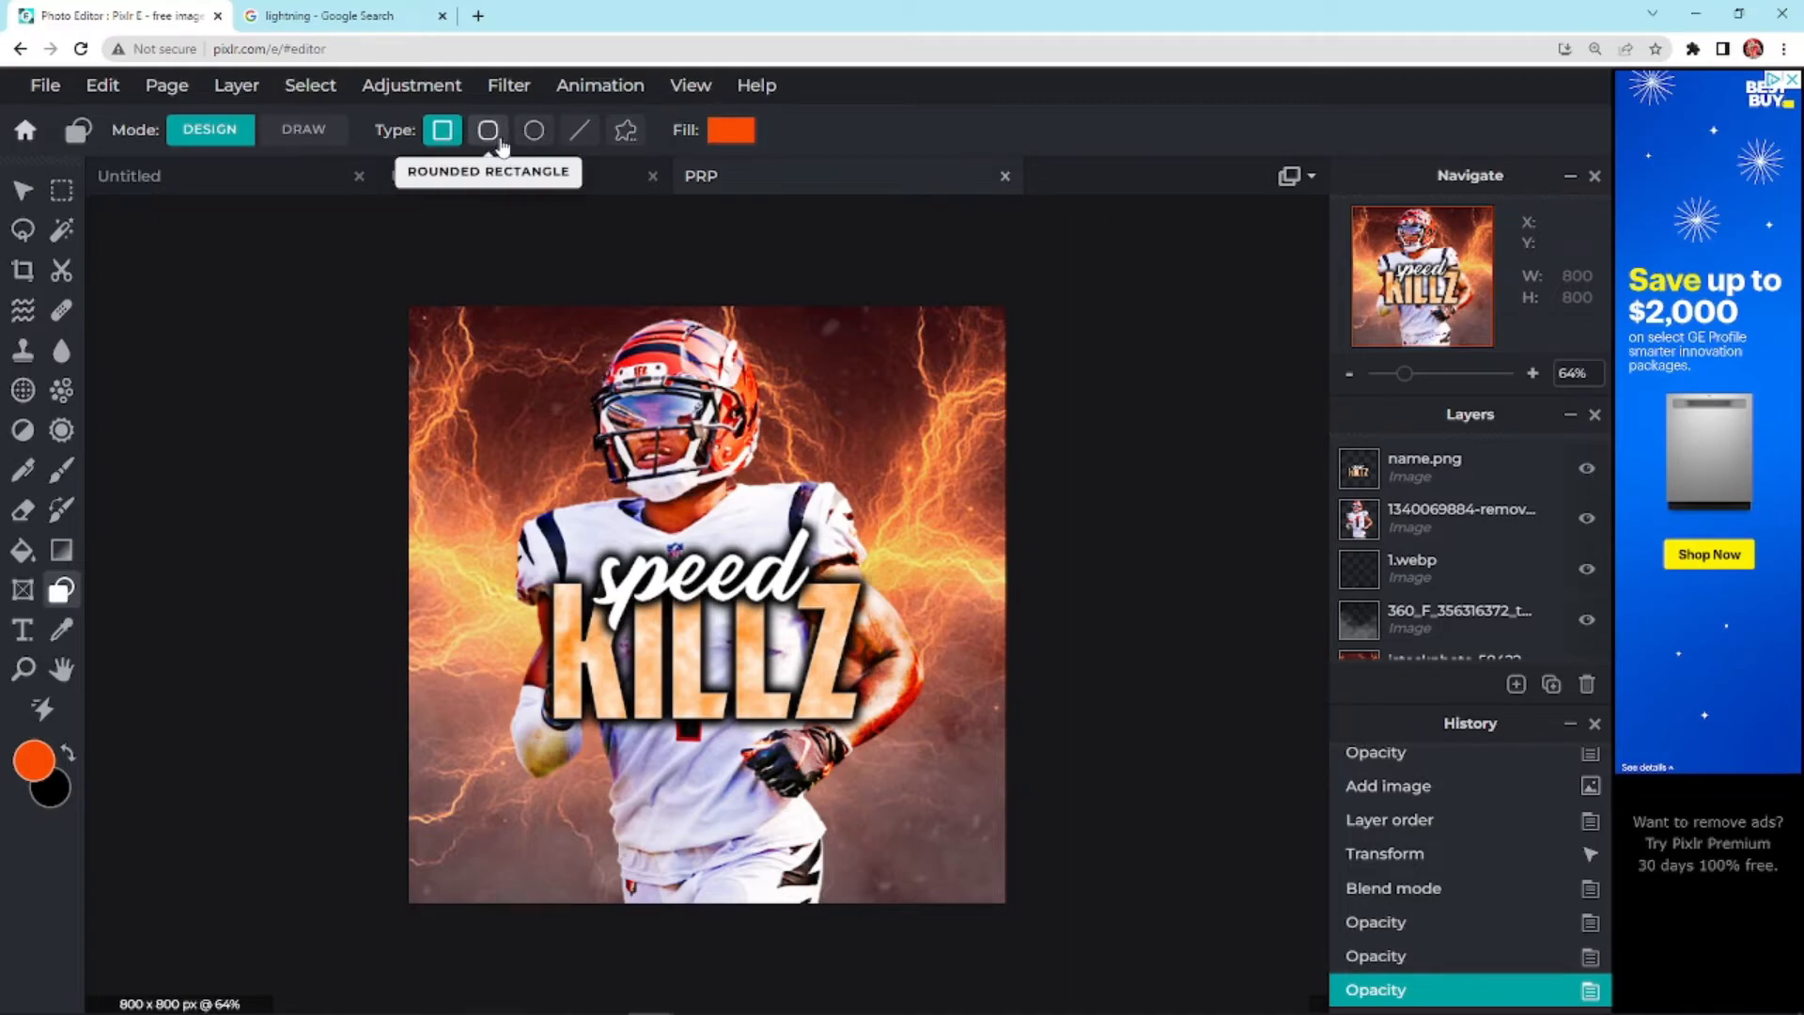
click(532, 133)
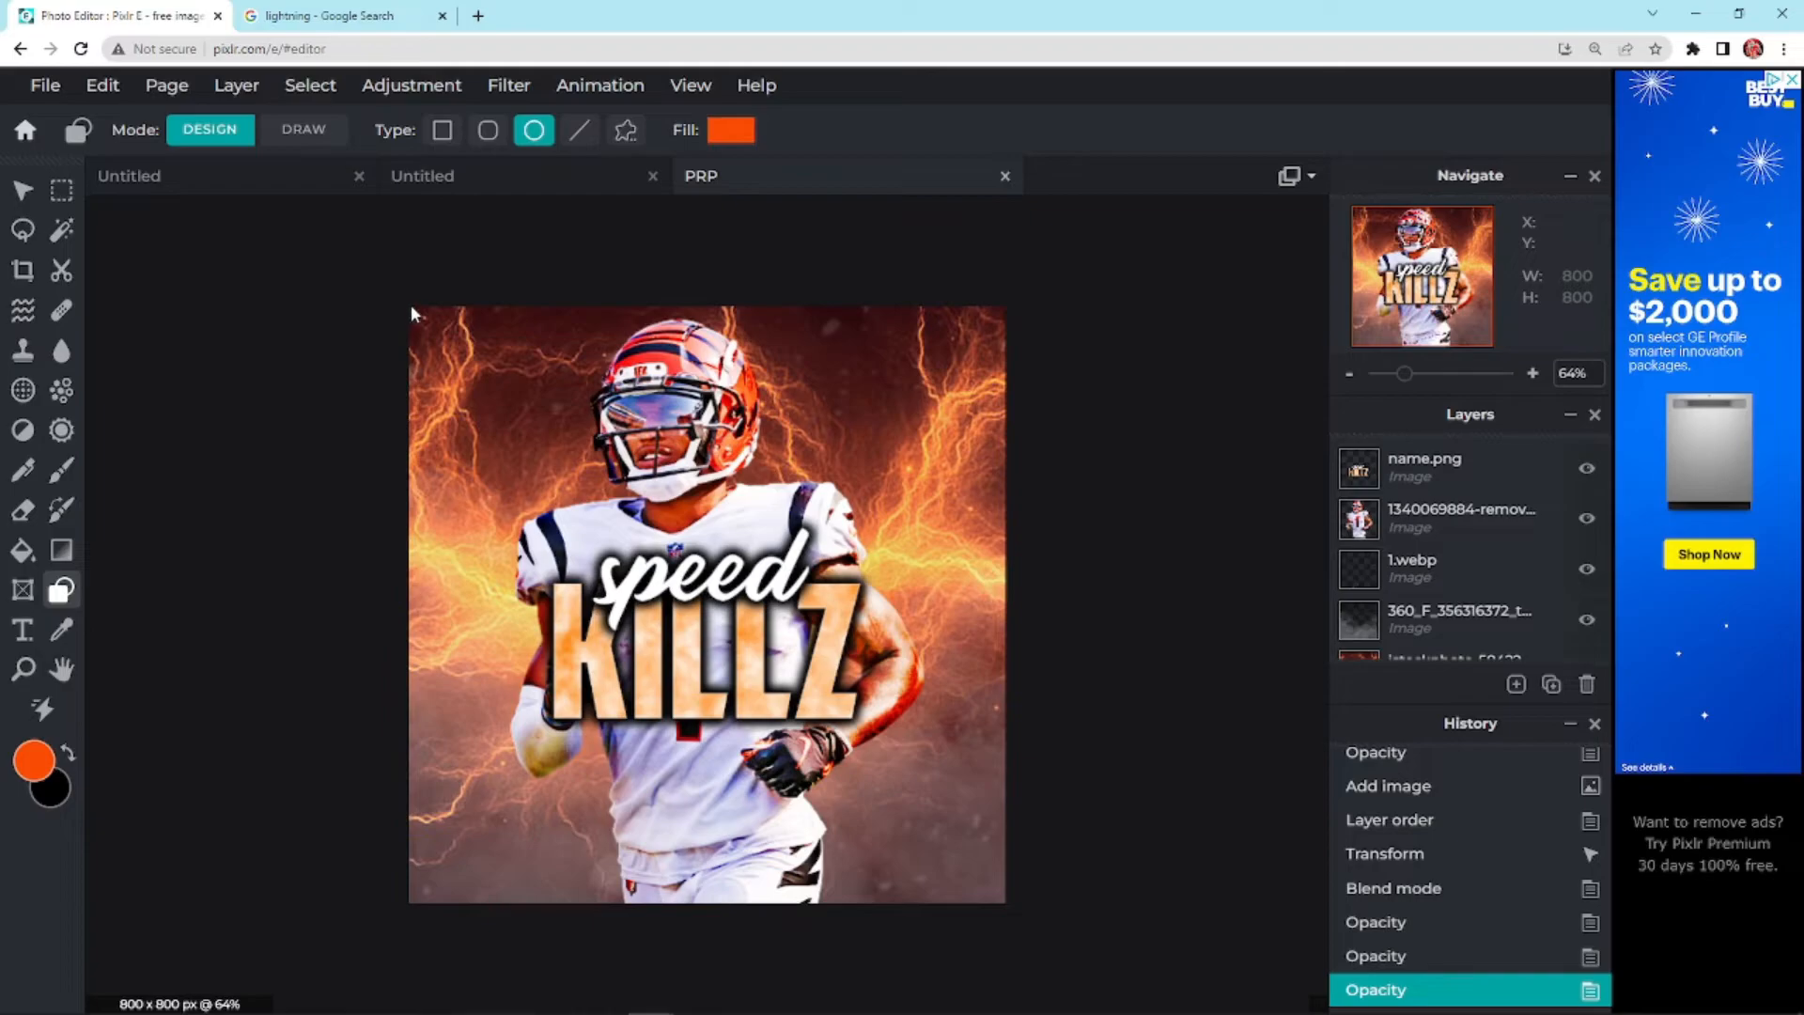
scroll(408, 306, up, 2)
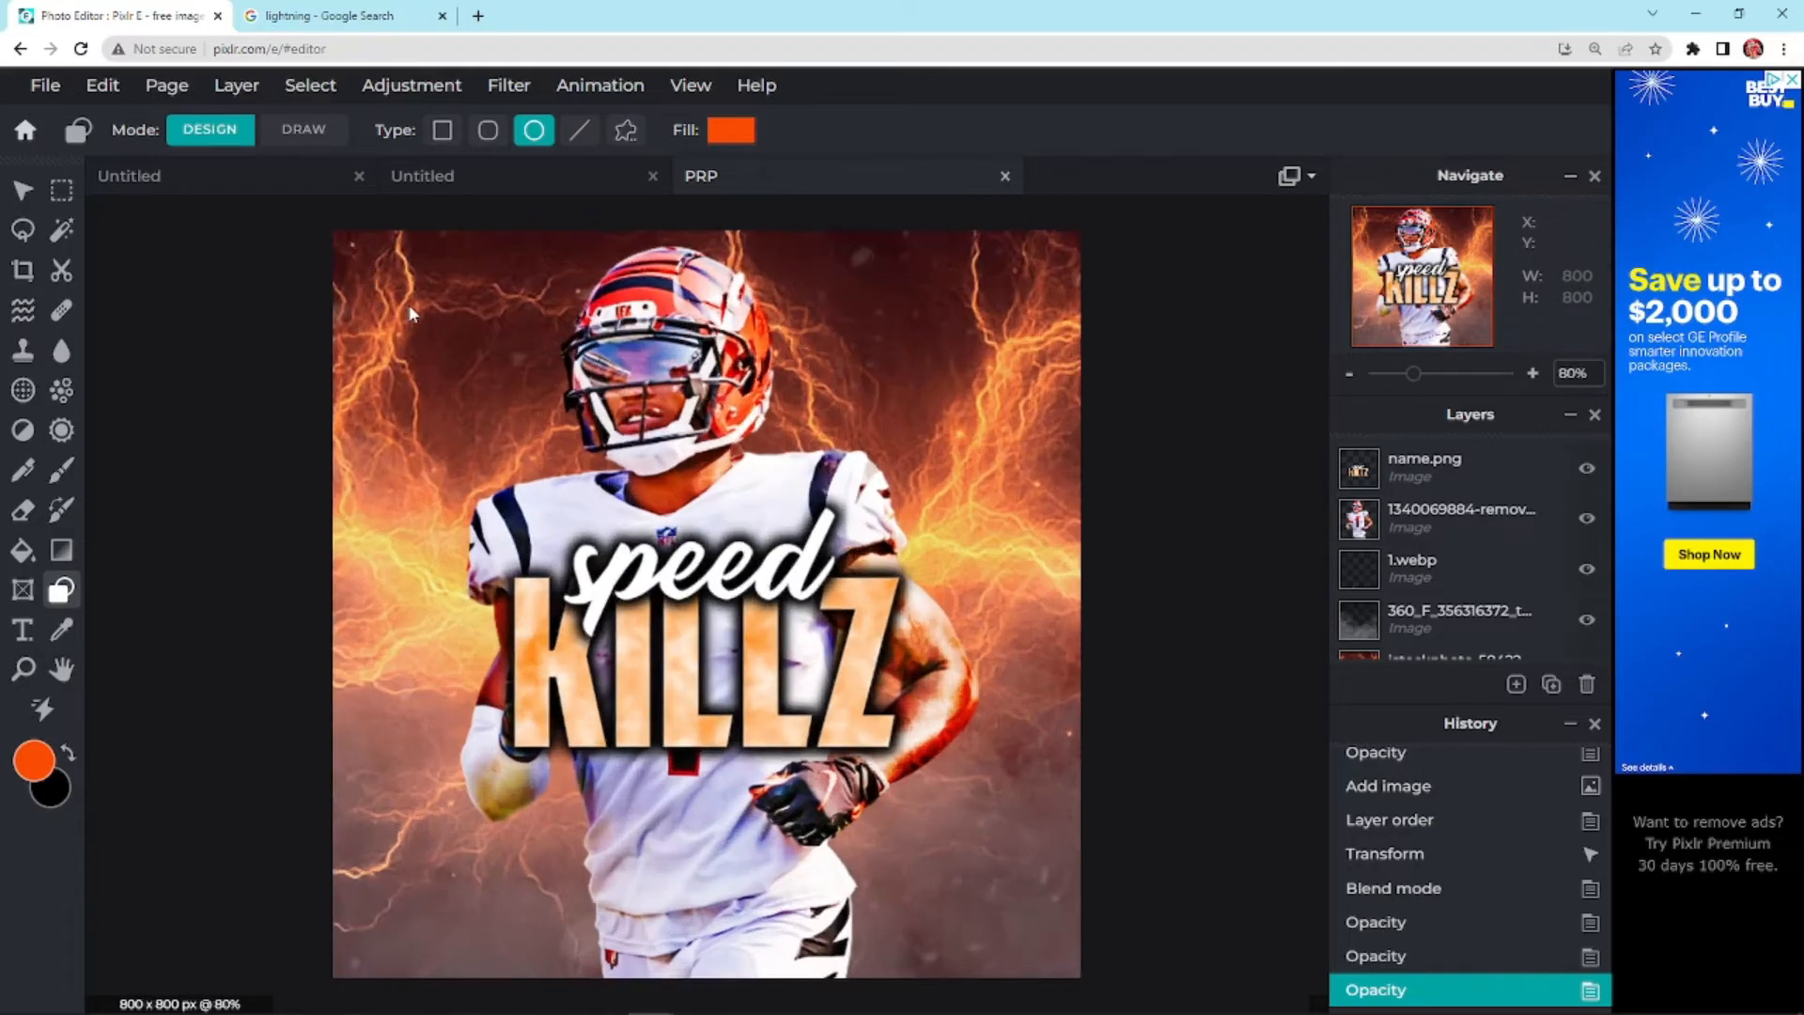
scroll(288, 294, up, 2)
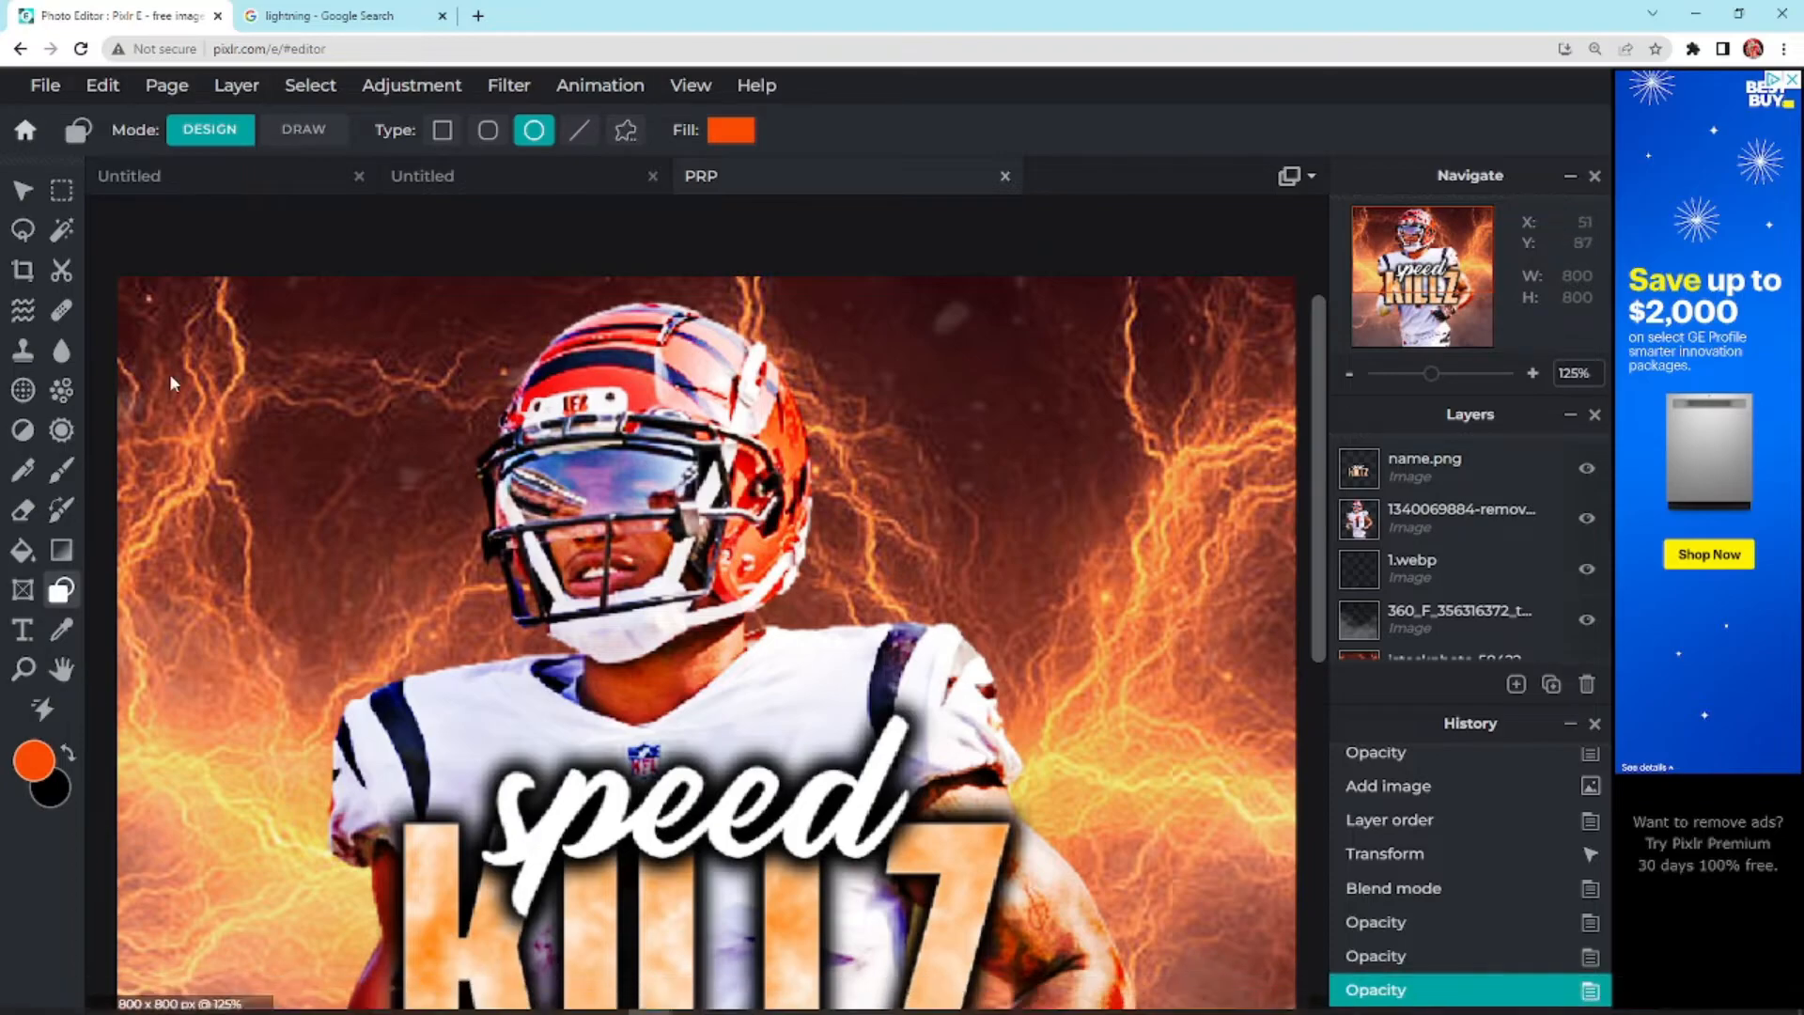
drag(342, 241, 1068, 963)
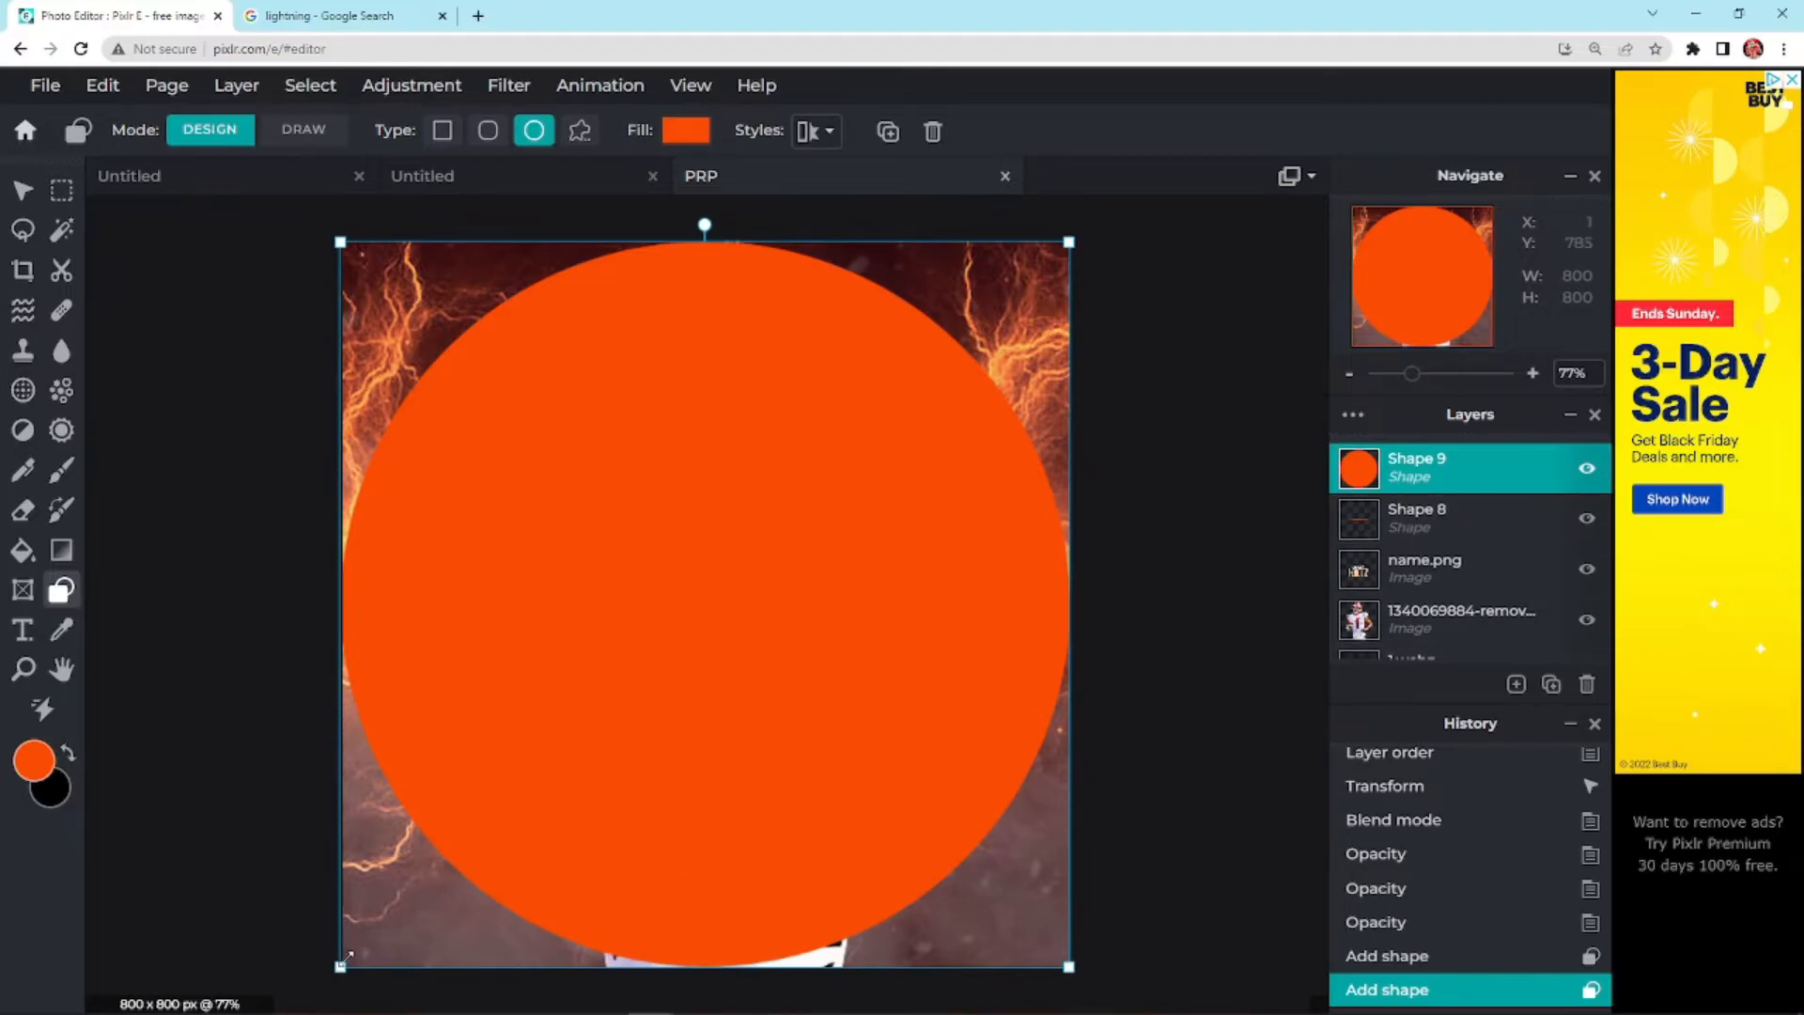
drag(340, 973, 342, 971)
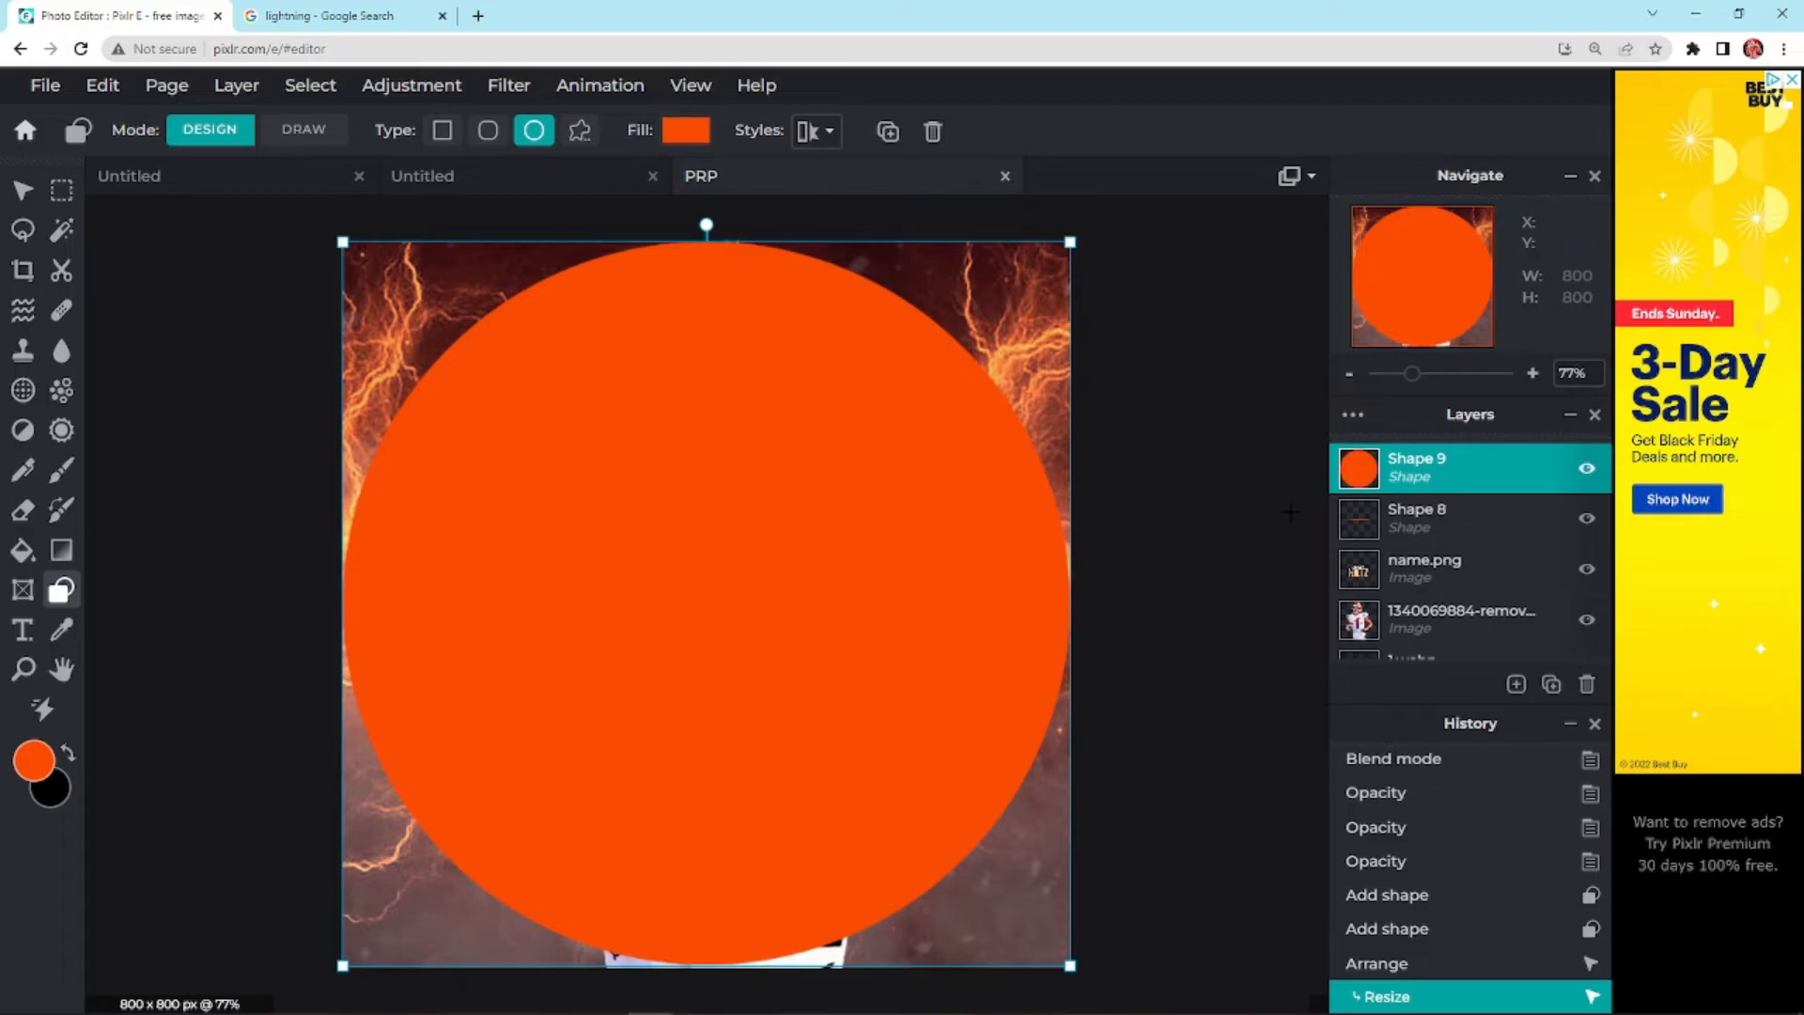
Move the orange circle directly beneath the player layer, and delete the circle
drag(1374, 477, 1442, 627)
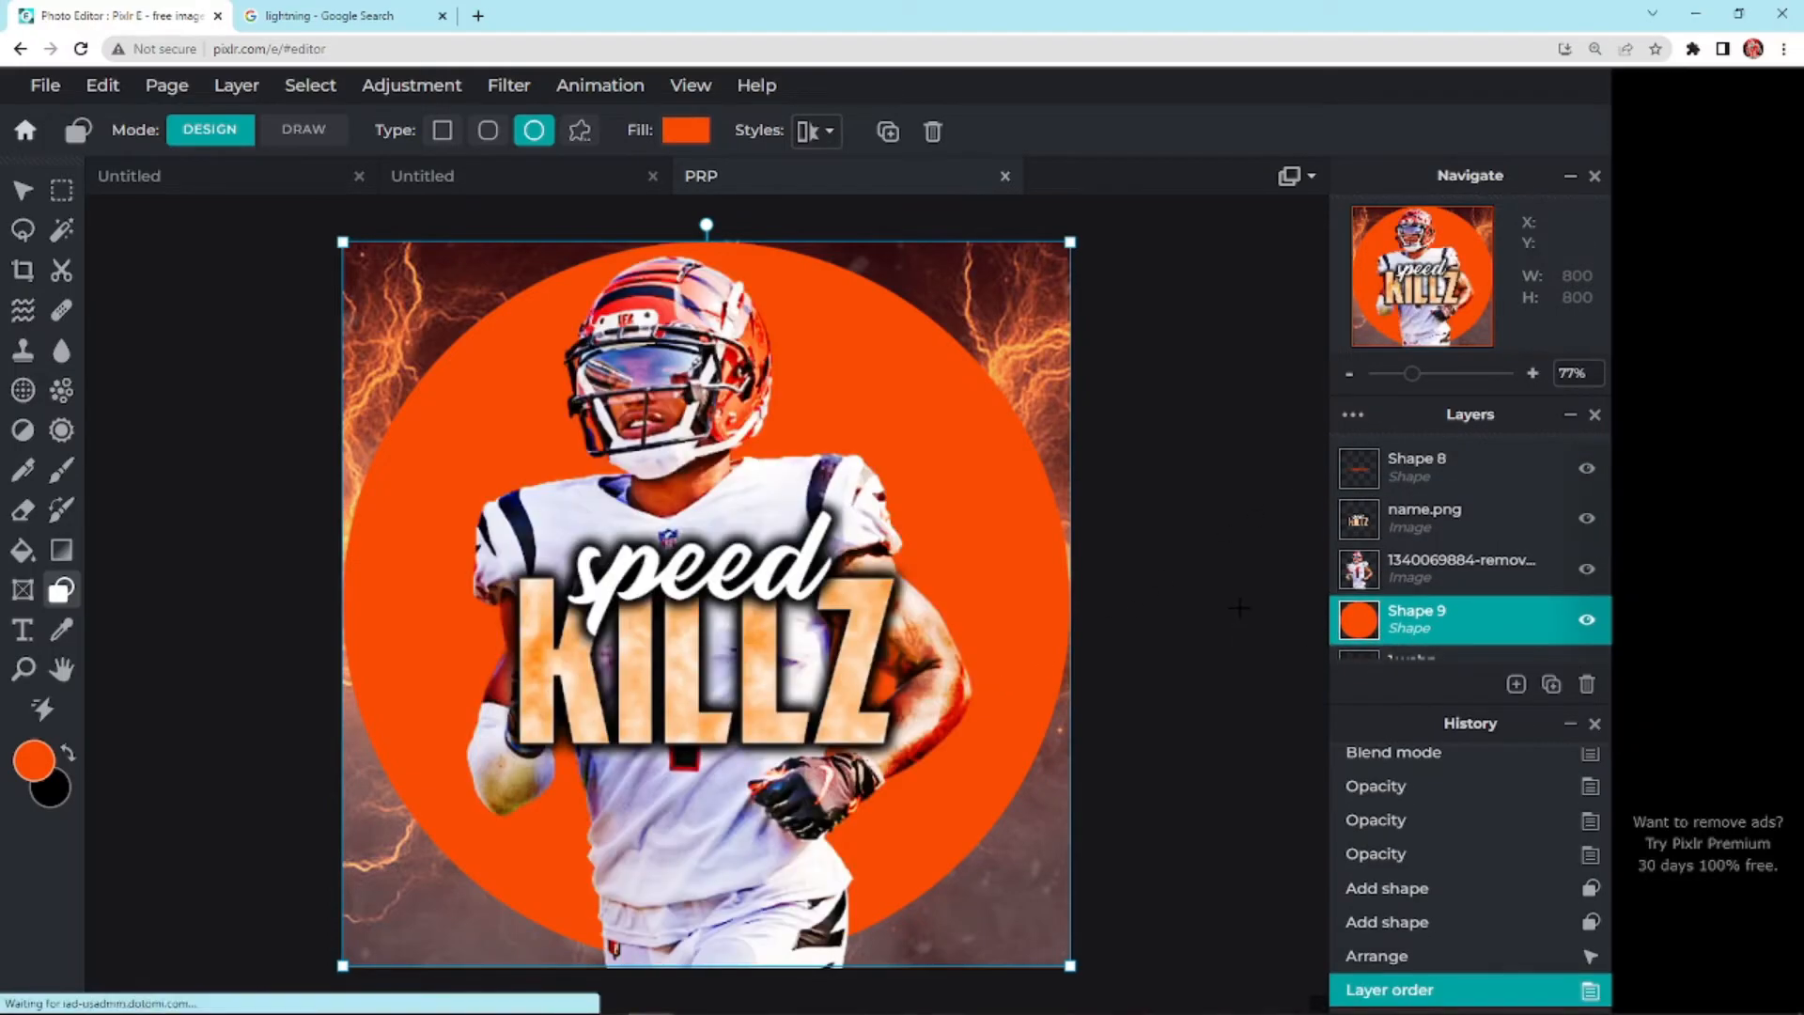
click(1240, 608)
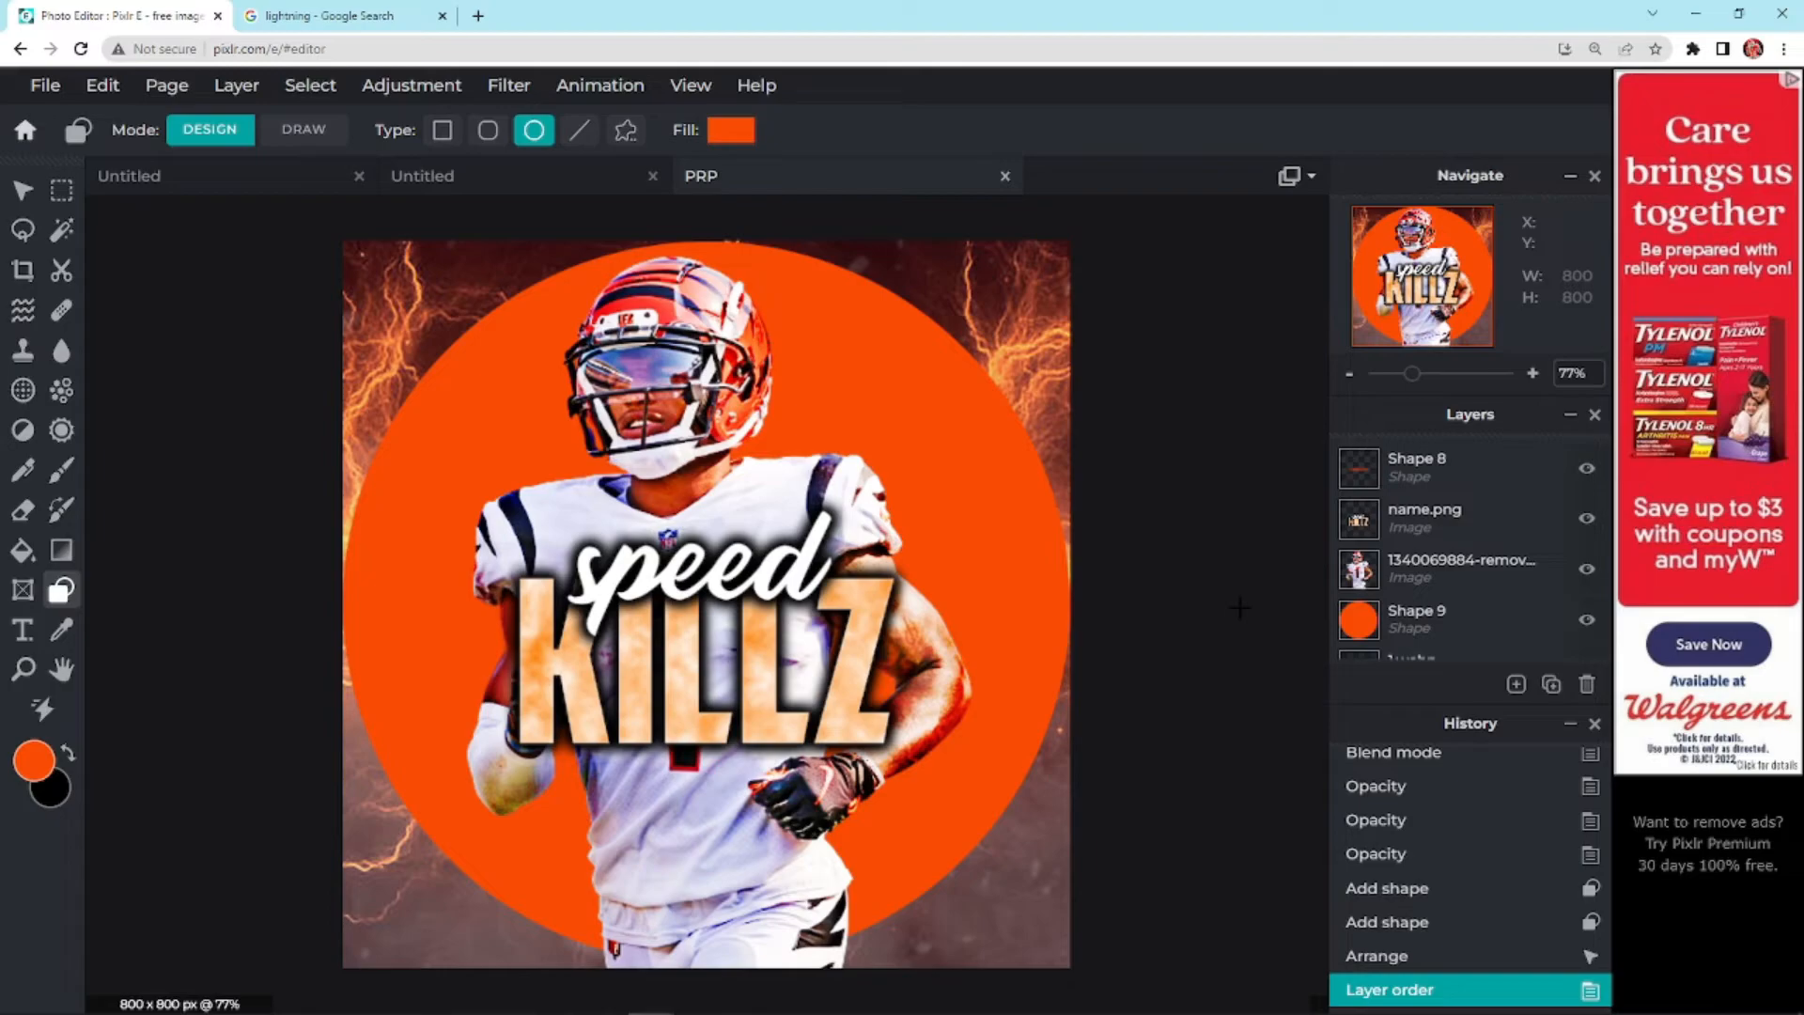
click(1357, 627)
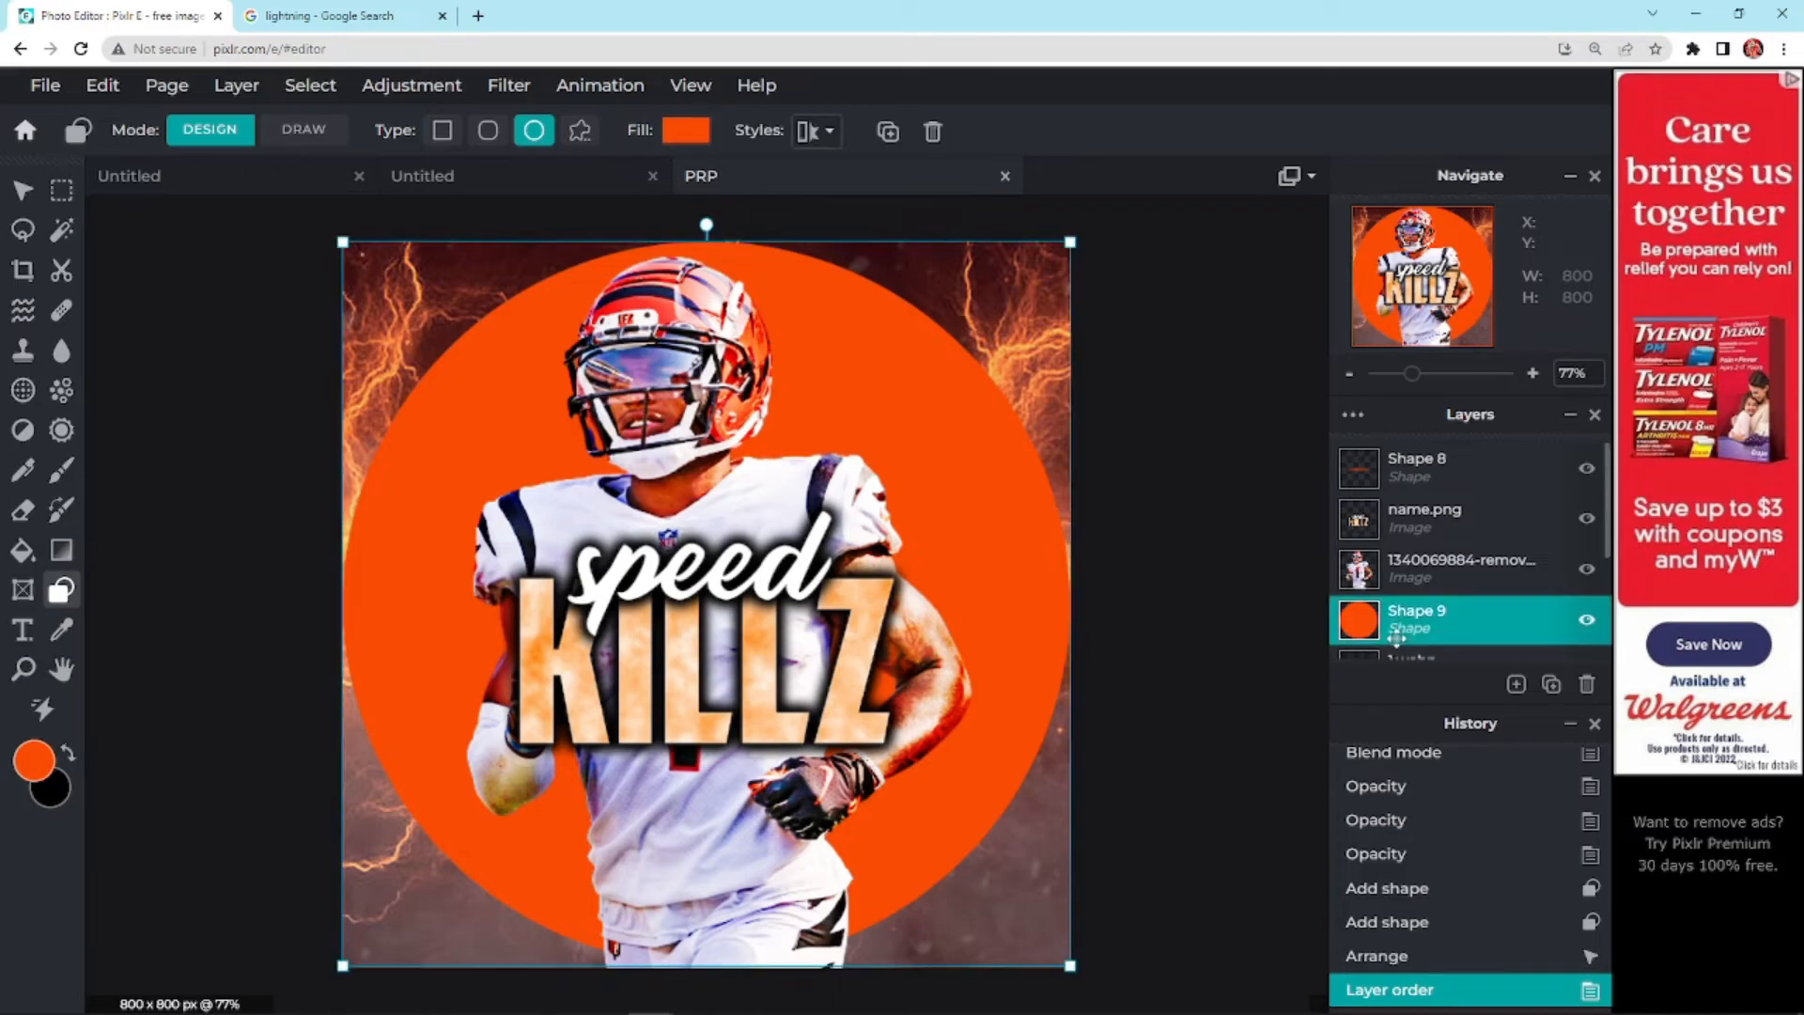
click(934, 132)
Add the red YouTube splatter picture on a checkered background from Downloads as a new image layer
click(1515, 684)
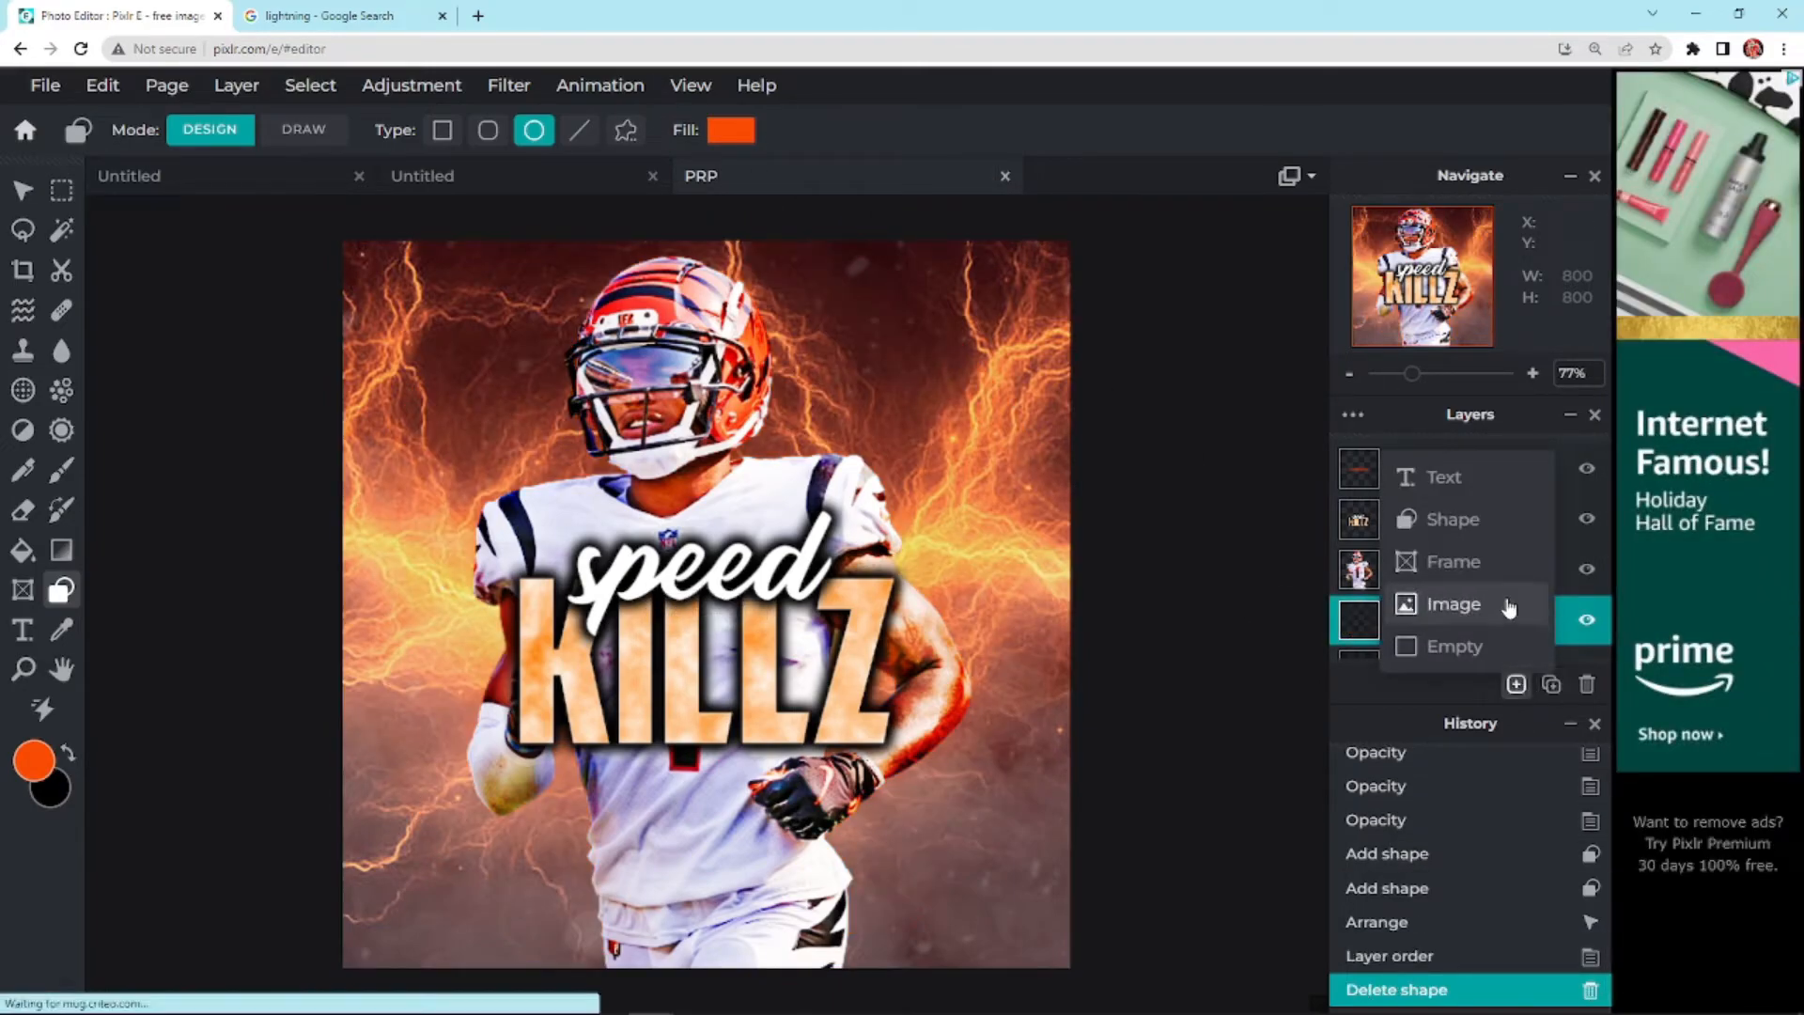
scroll(638, 323, down, 10)
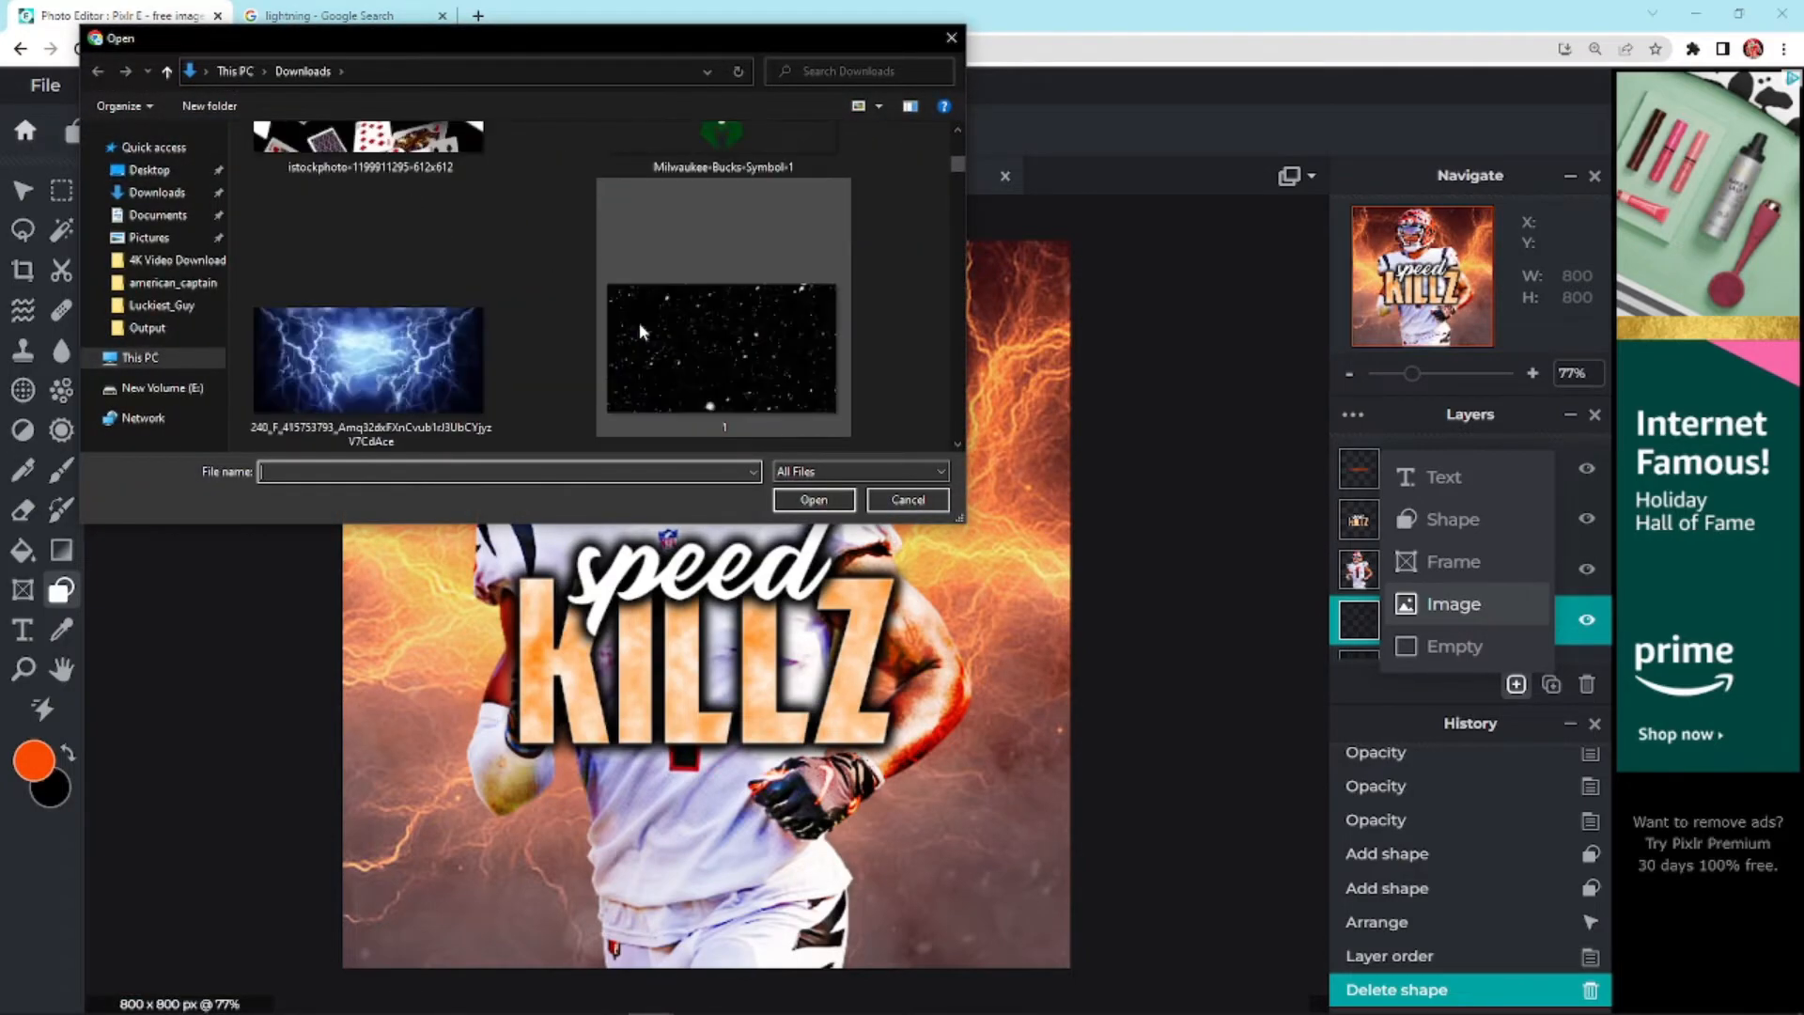
scroll(638, 329, down, 10)
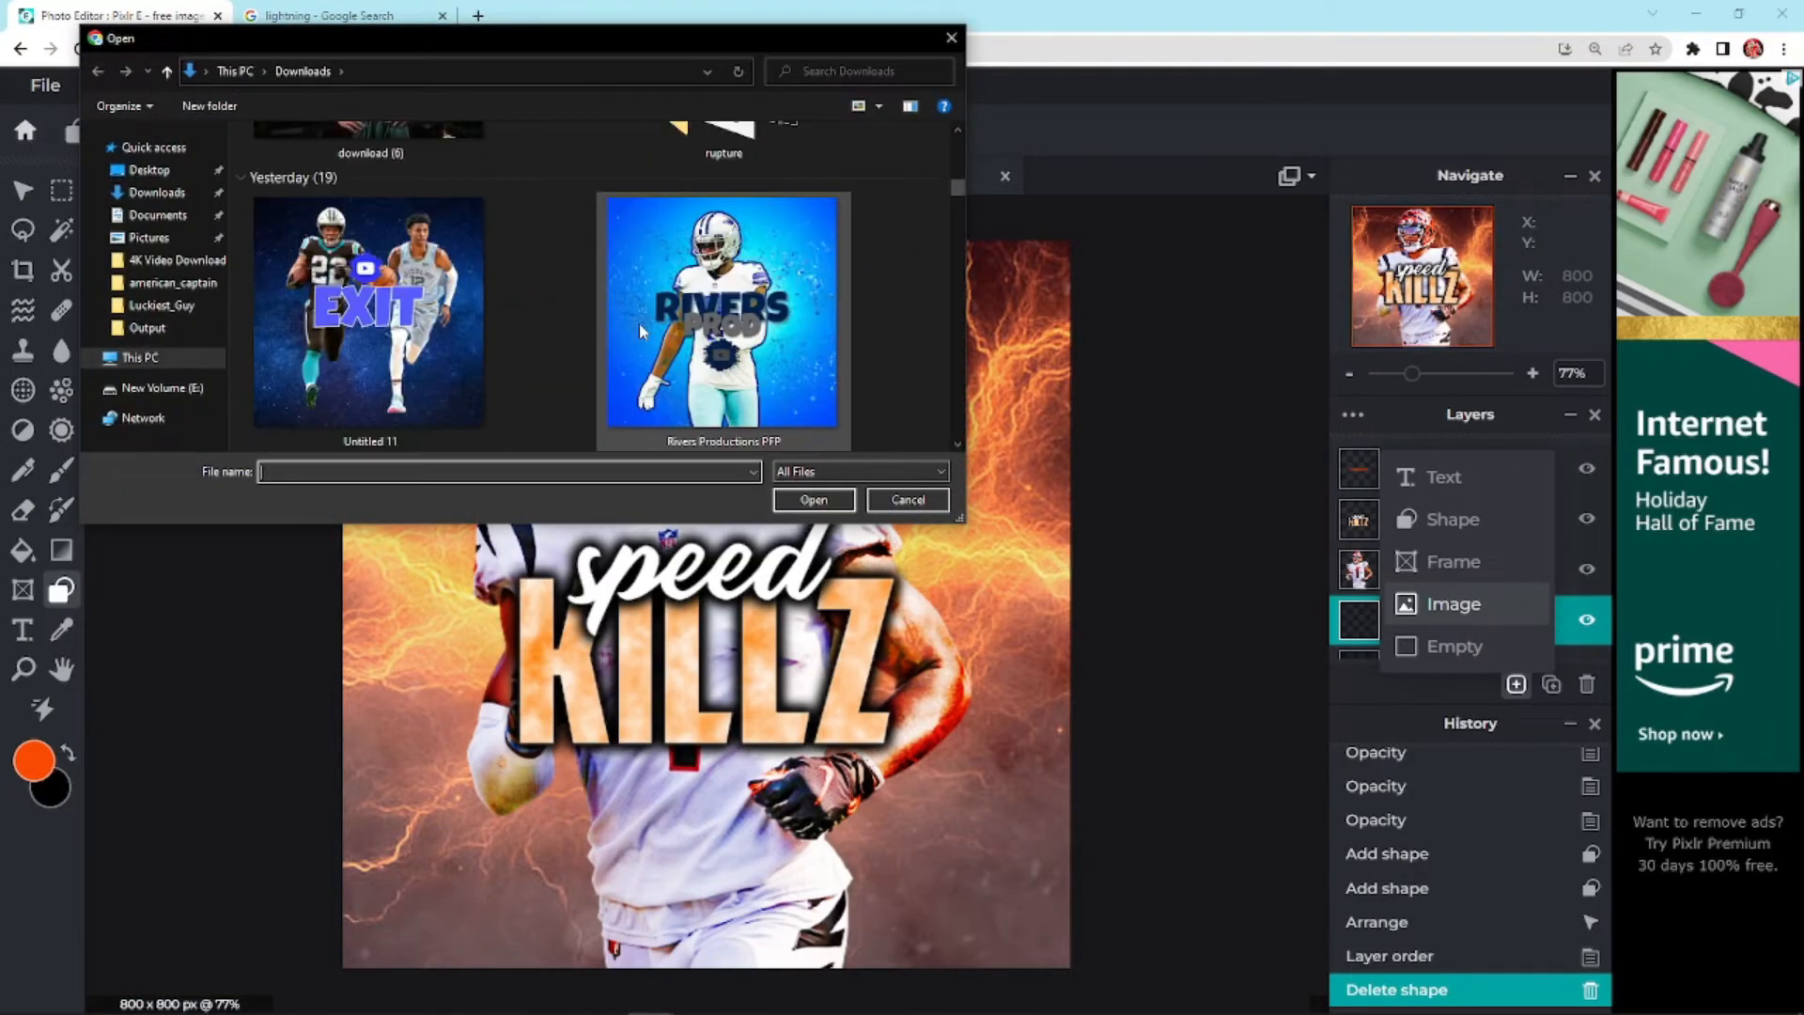
scroll(639, 331, down, 3)
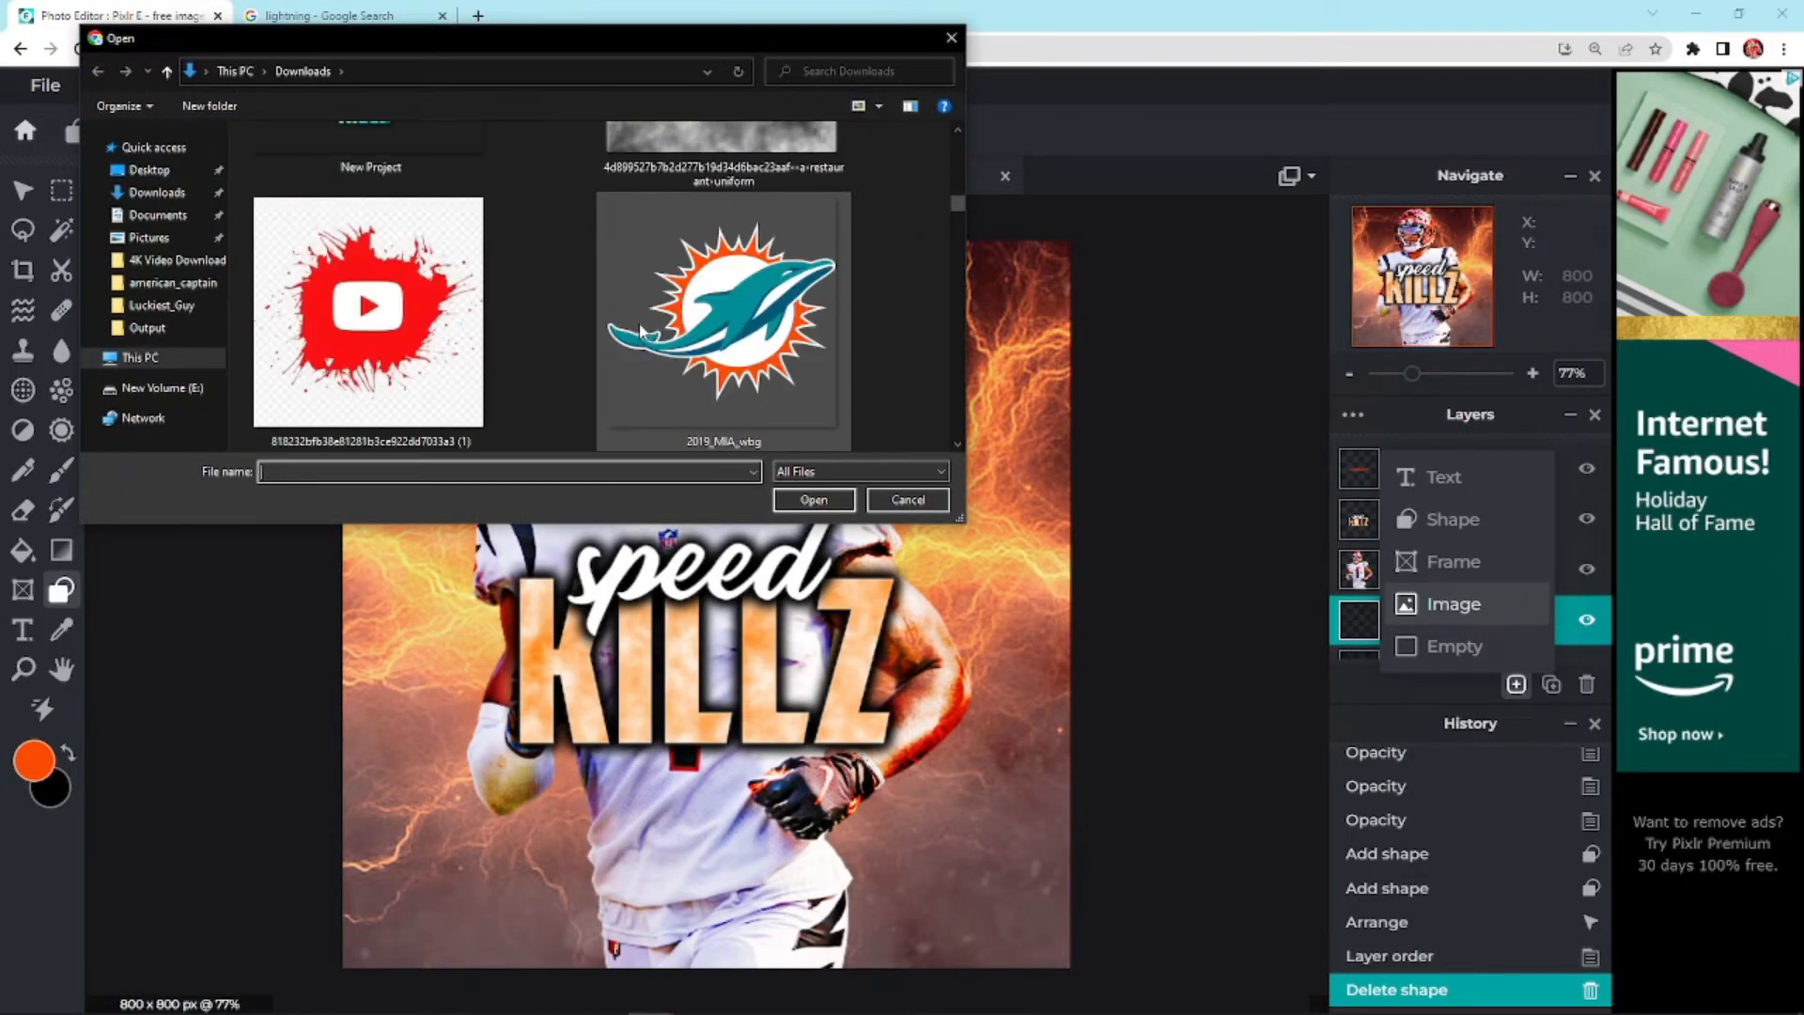
click(385, 313)
click(800, 505)
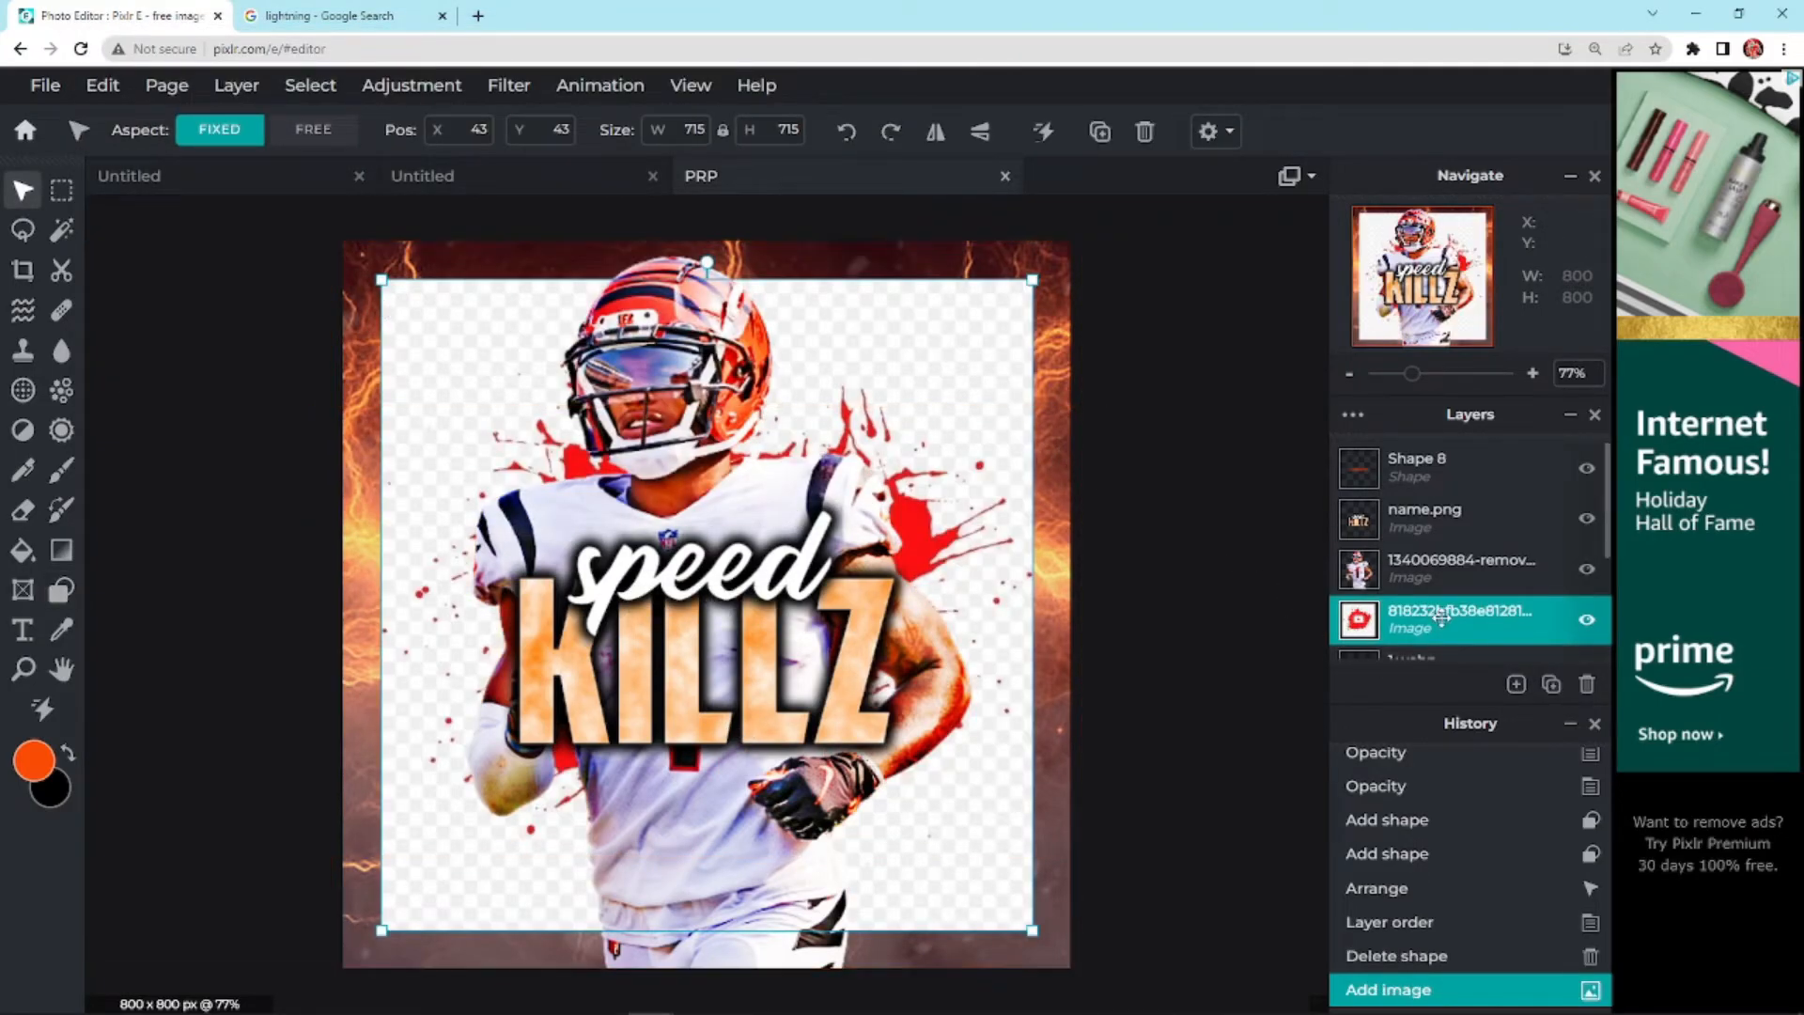
Raise the YouTube splatter layer above name.png and scale it to 394 × 394 px over the player's chest
key(ctrl+bracketright)
key(ctrl+bracketright)
drag(1032, 868, 405, 535)
drag(508, 554, 626, 570)
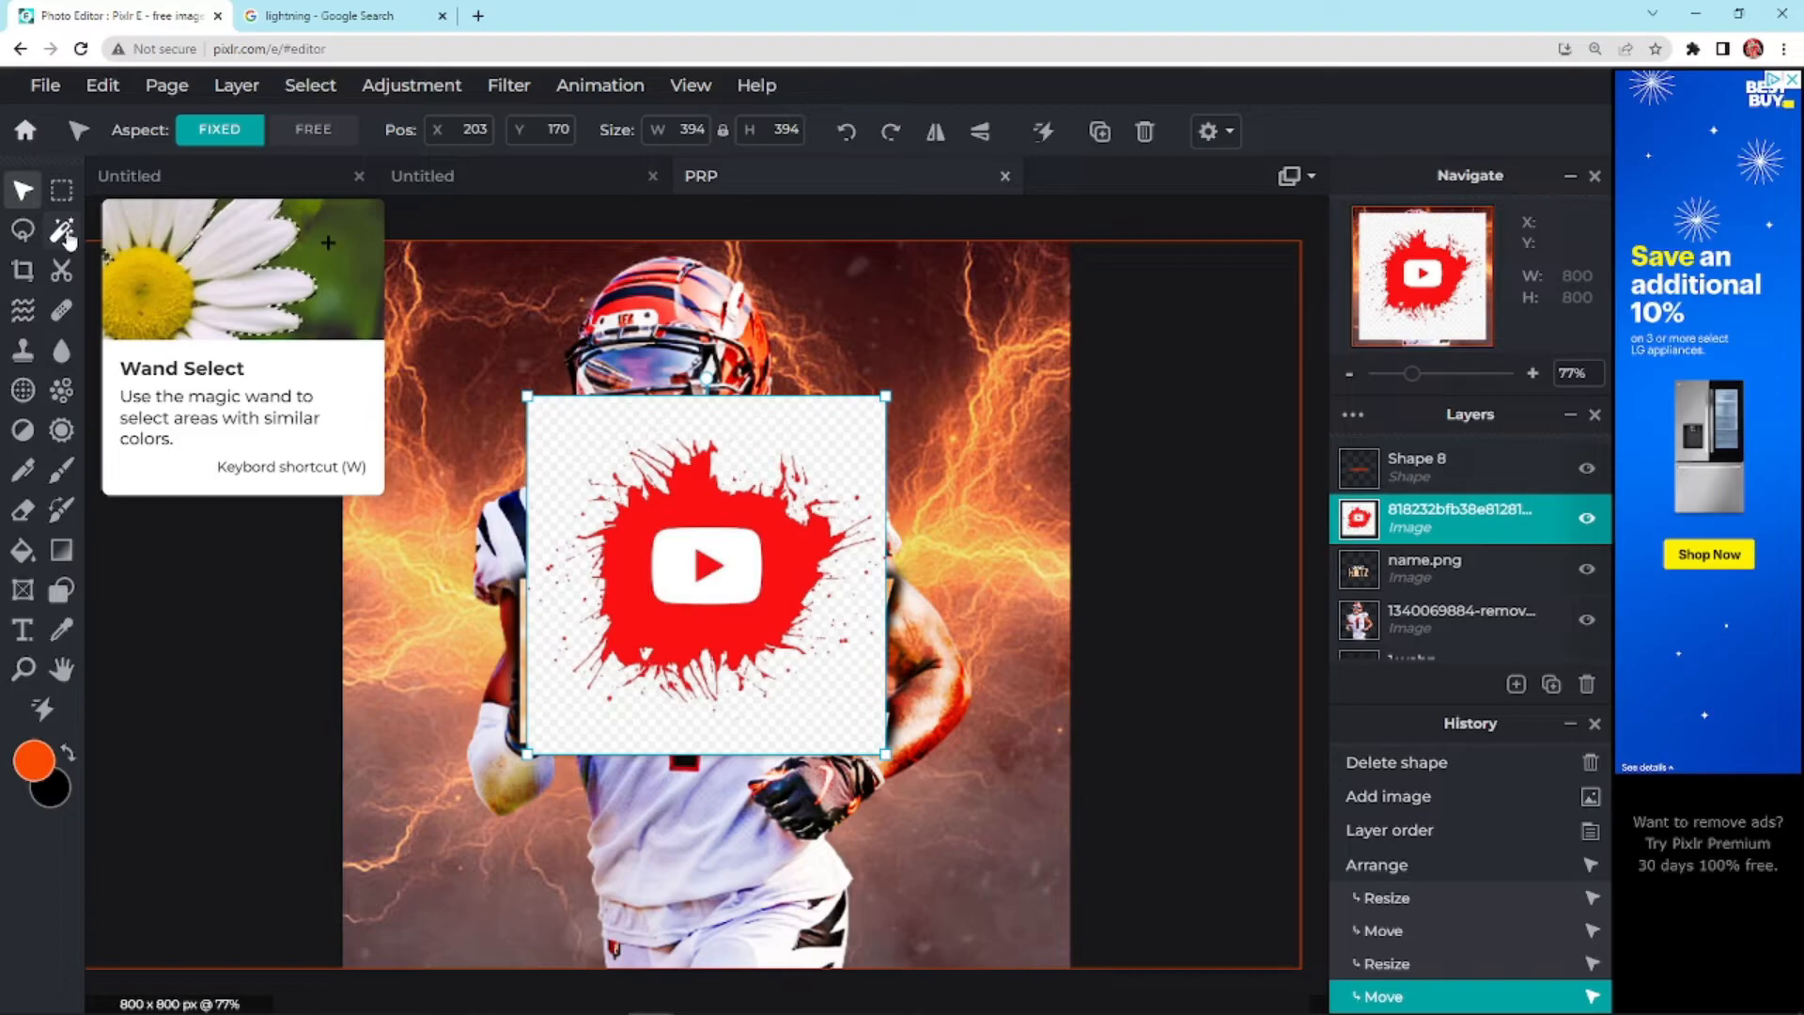
Remove the checkered background and a small leftover patch from the YouTube splatter layer using Wand Select at tolerance 32
click(64, 235)
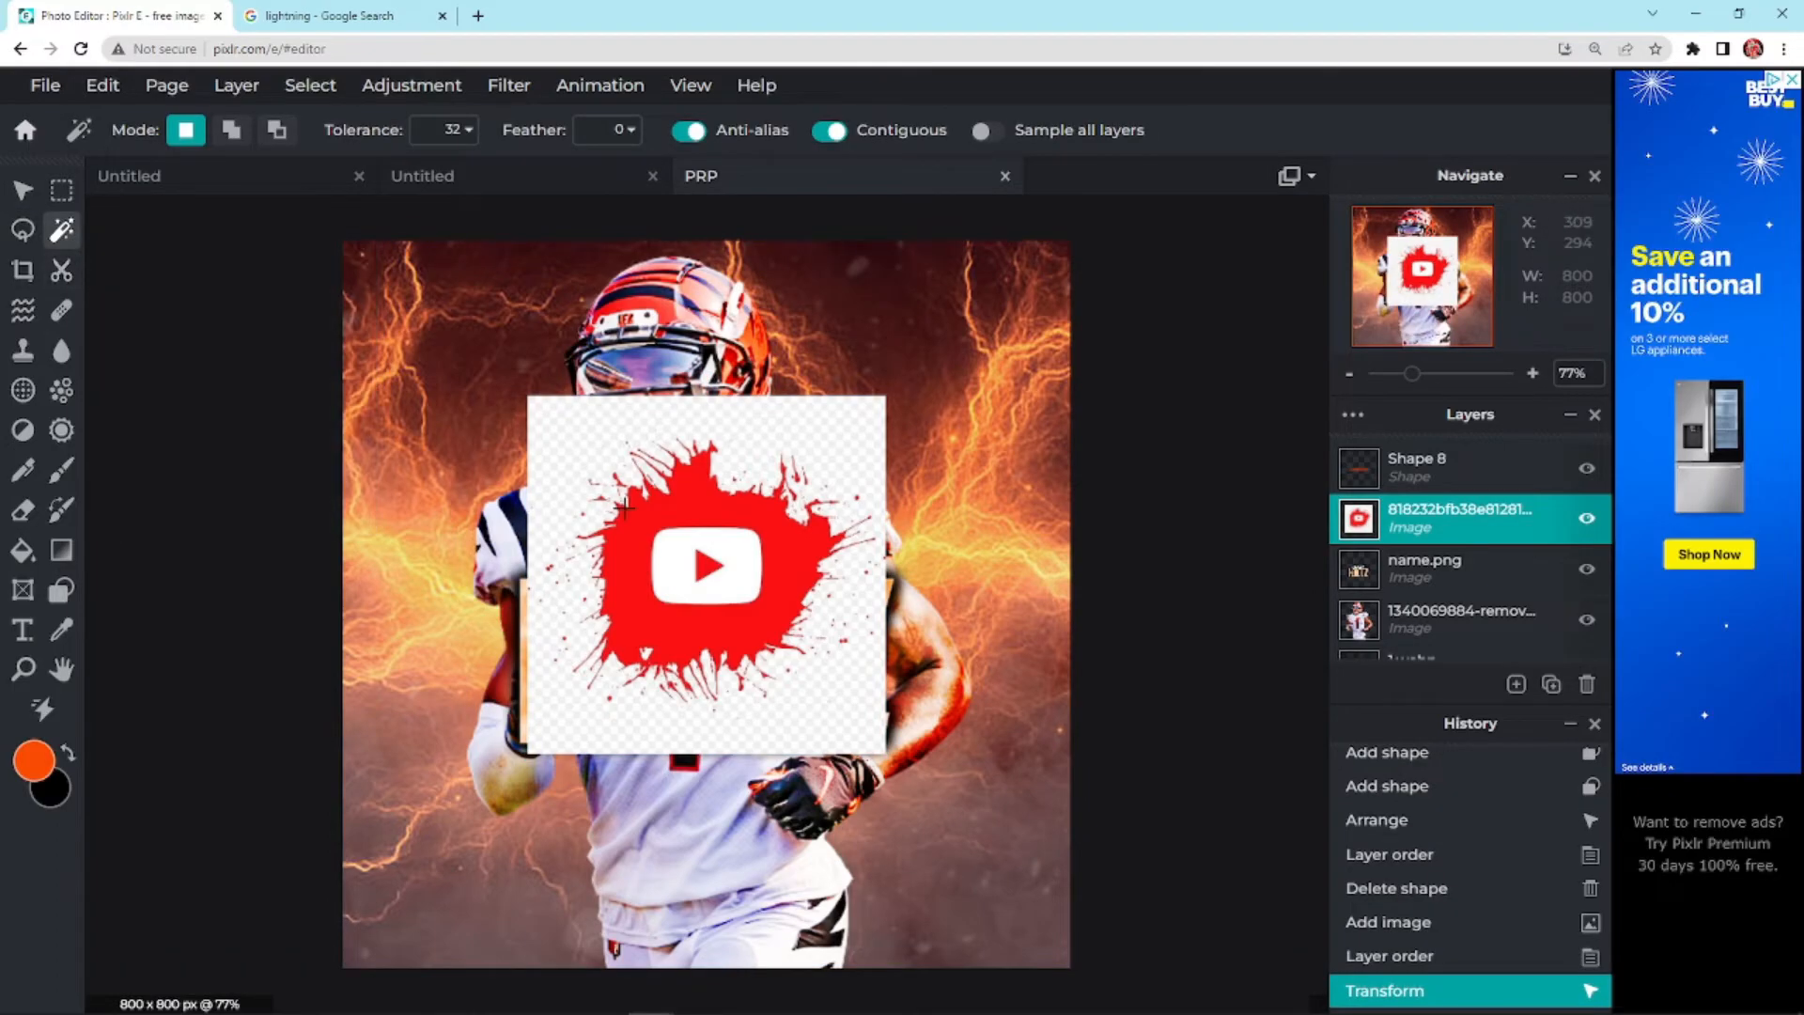
click(590, 436)
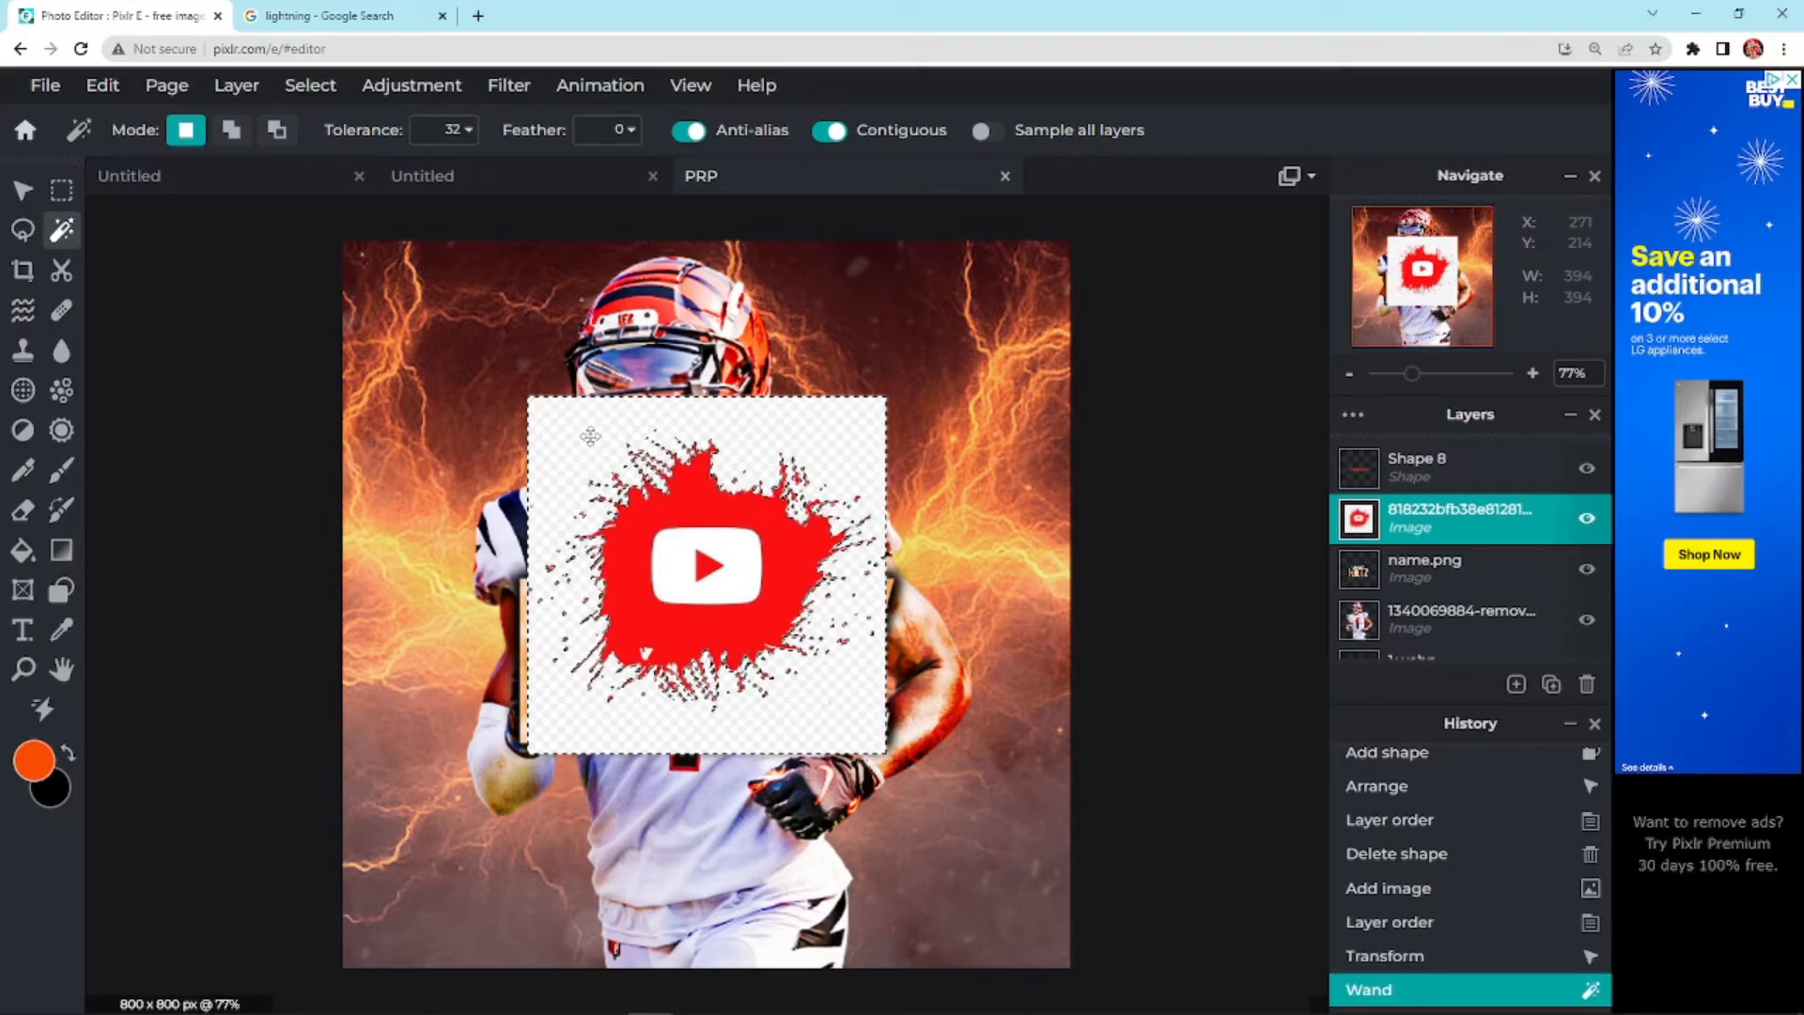
key(Delete)
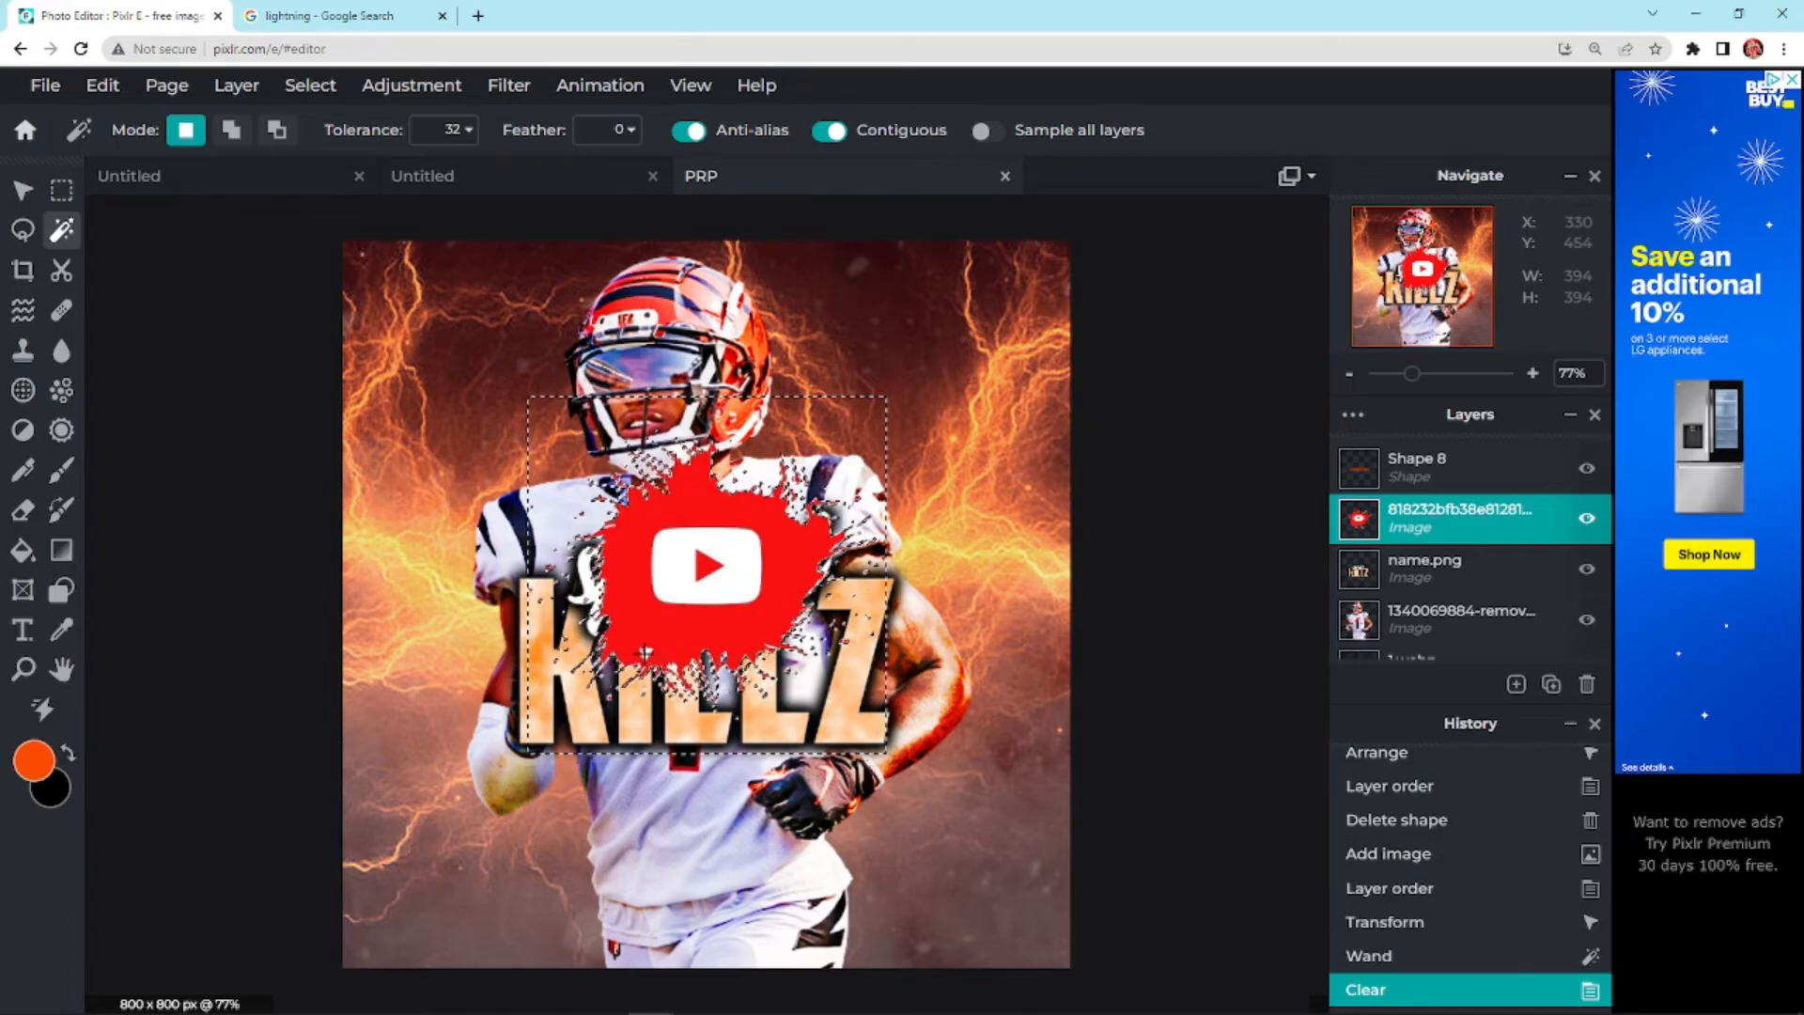
click(682, 676)
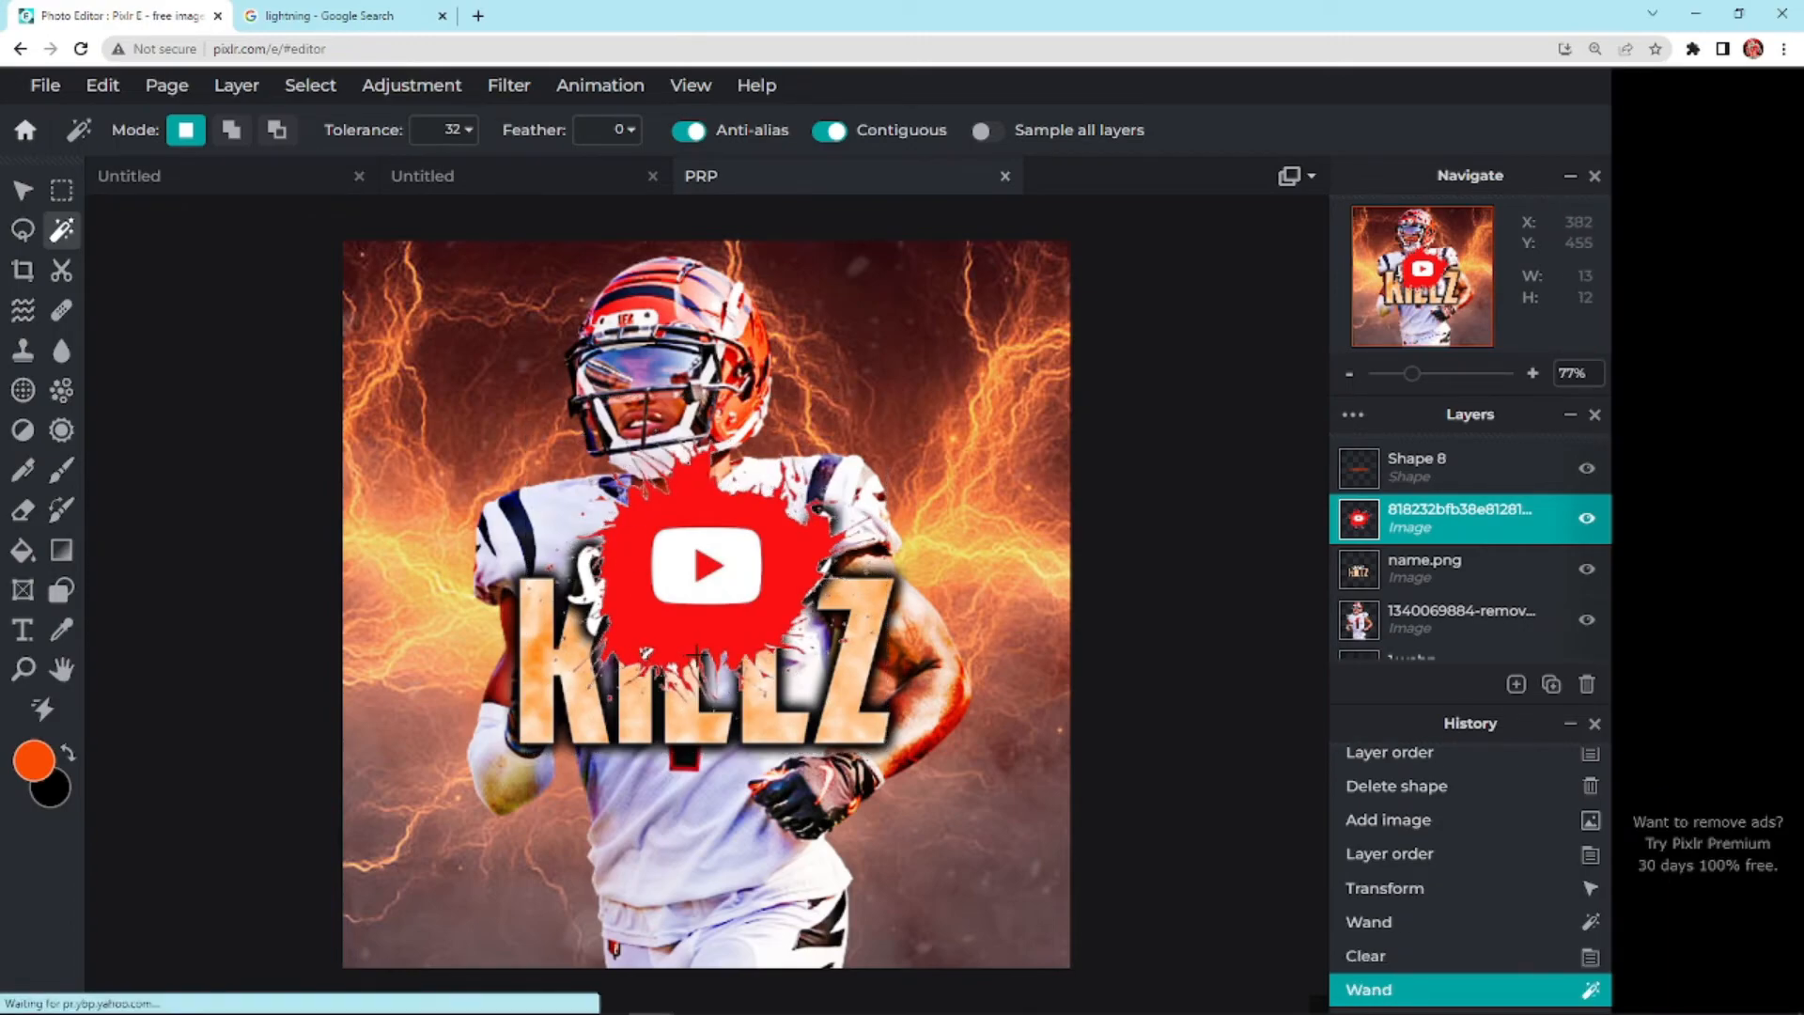
key(Delete)
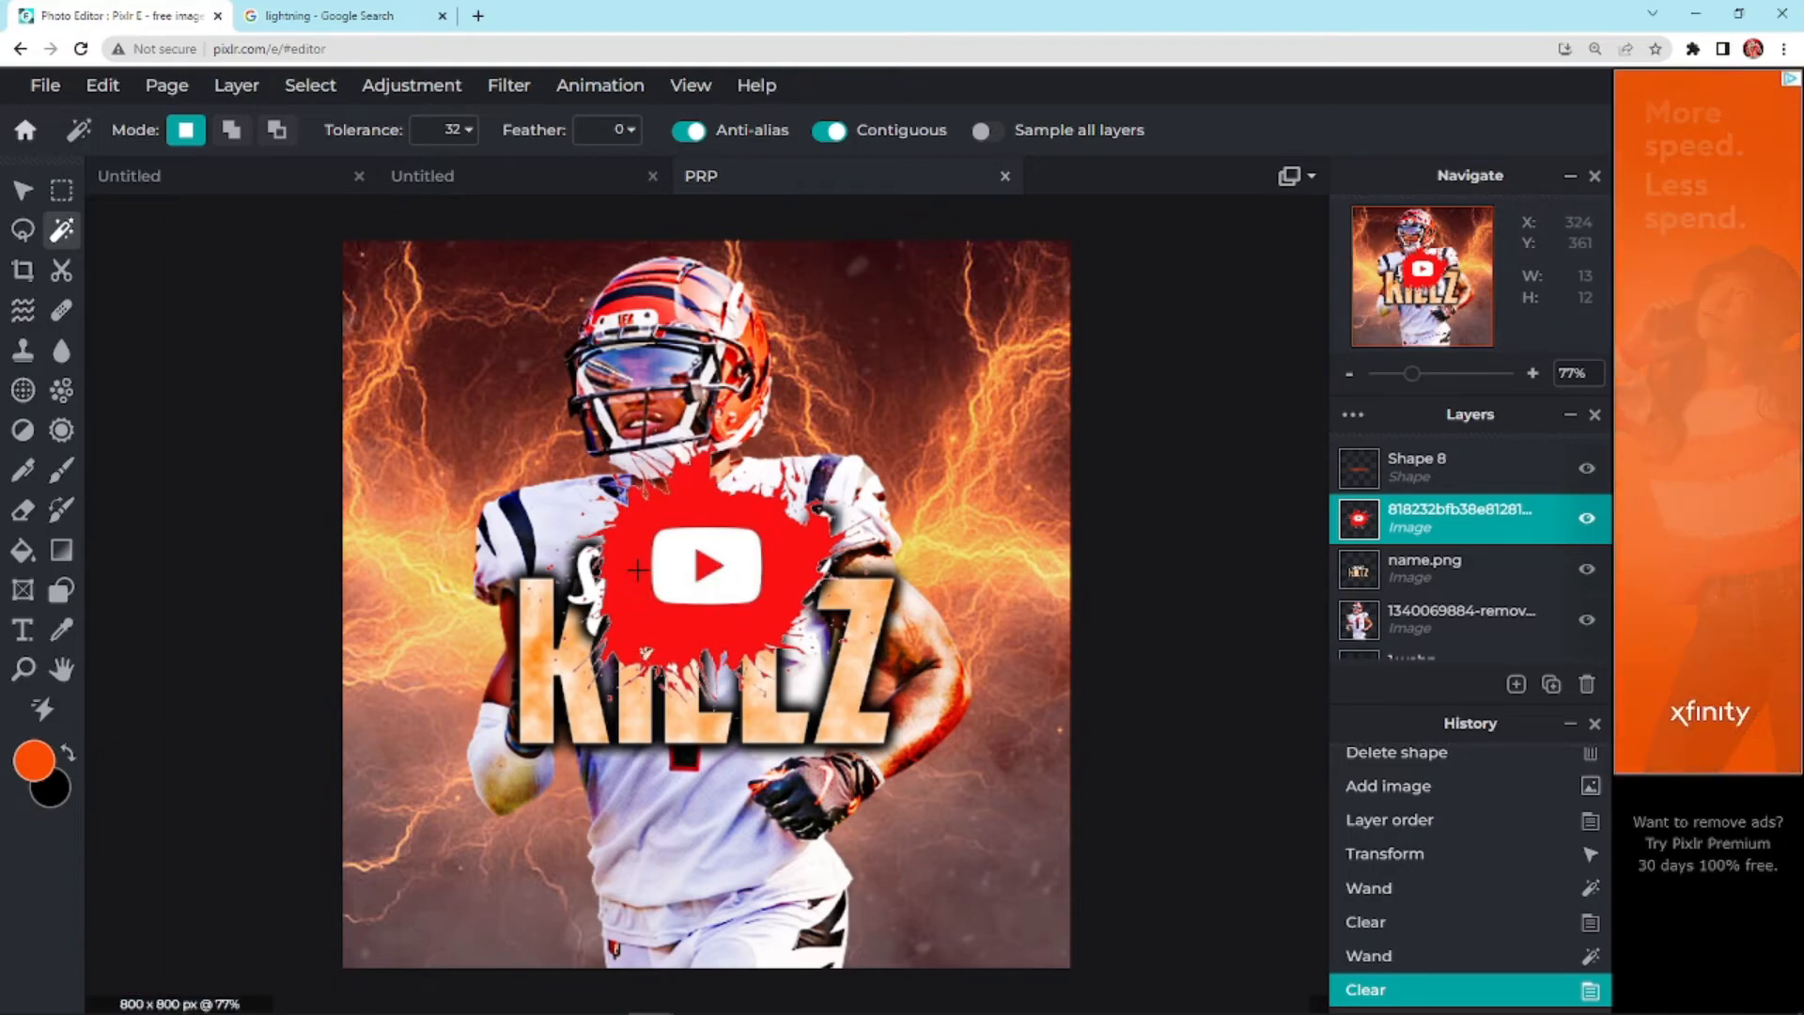
Select the red splatter area around the YouTube logo and paint it orange with a 1000 px brush
click(683, 534)
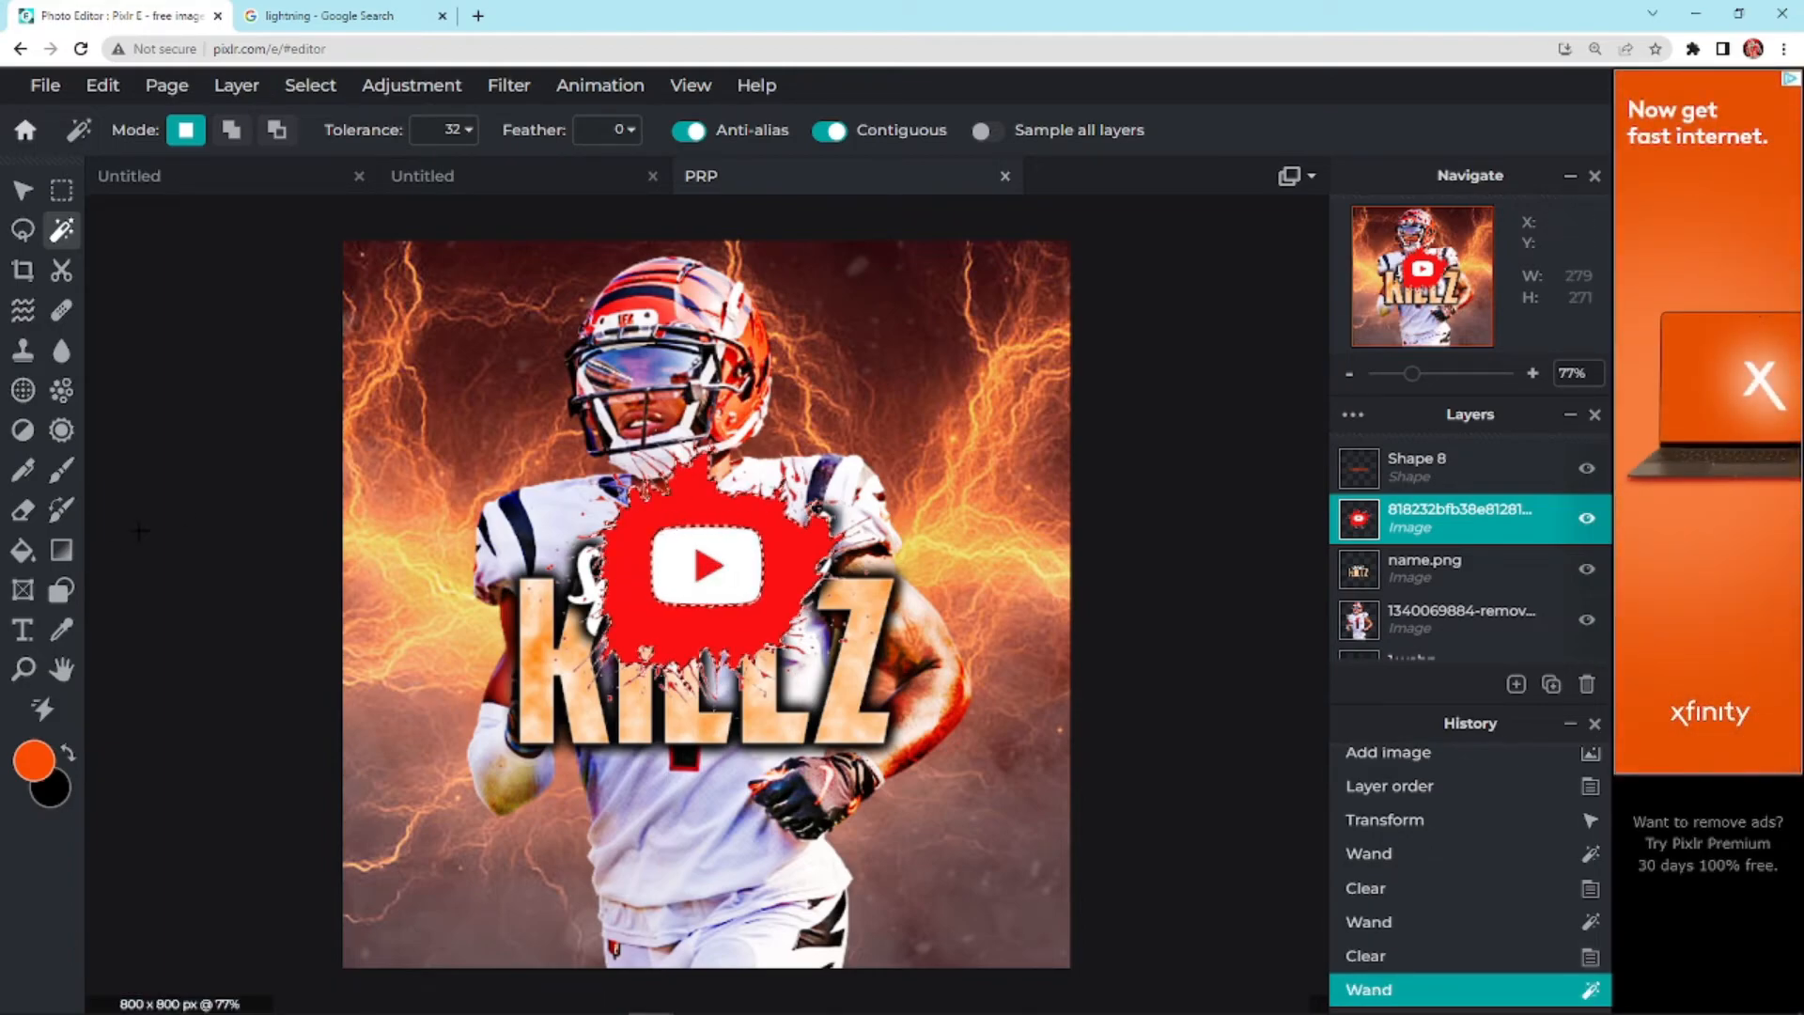
click(57, 479)
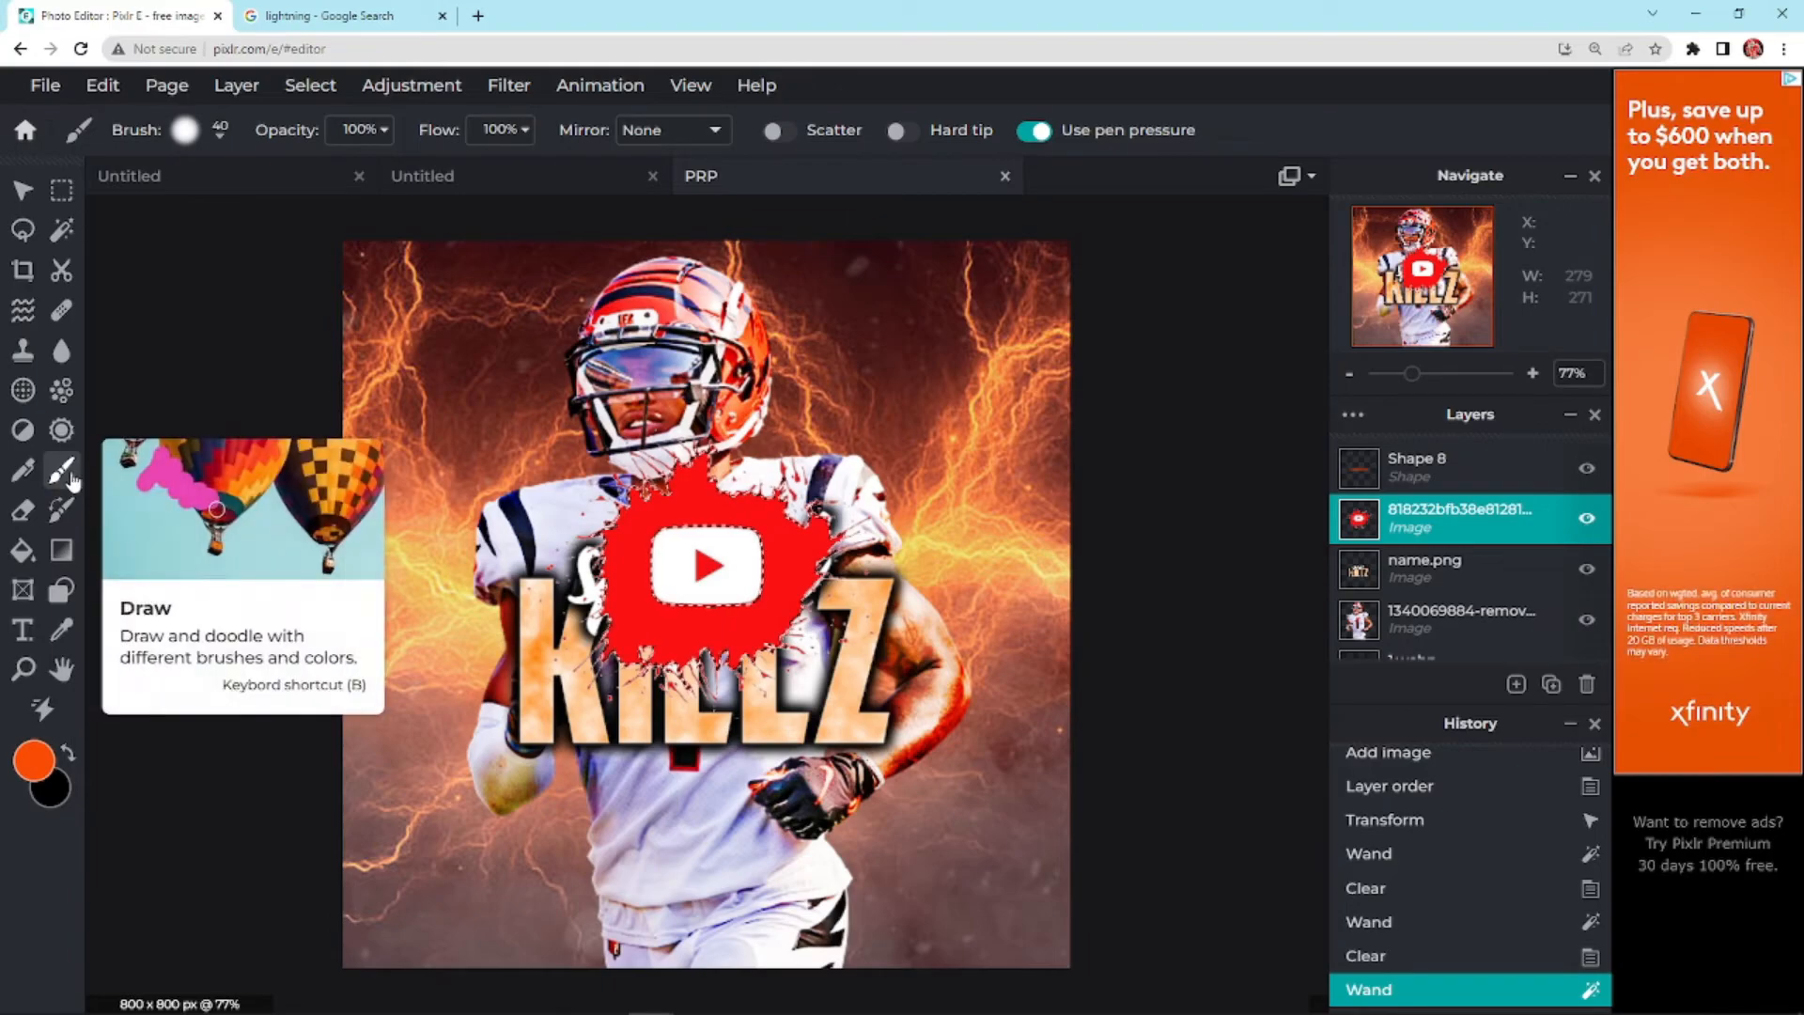
click(192, 130)
drag(229, 216, 405, 215)
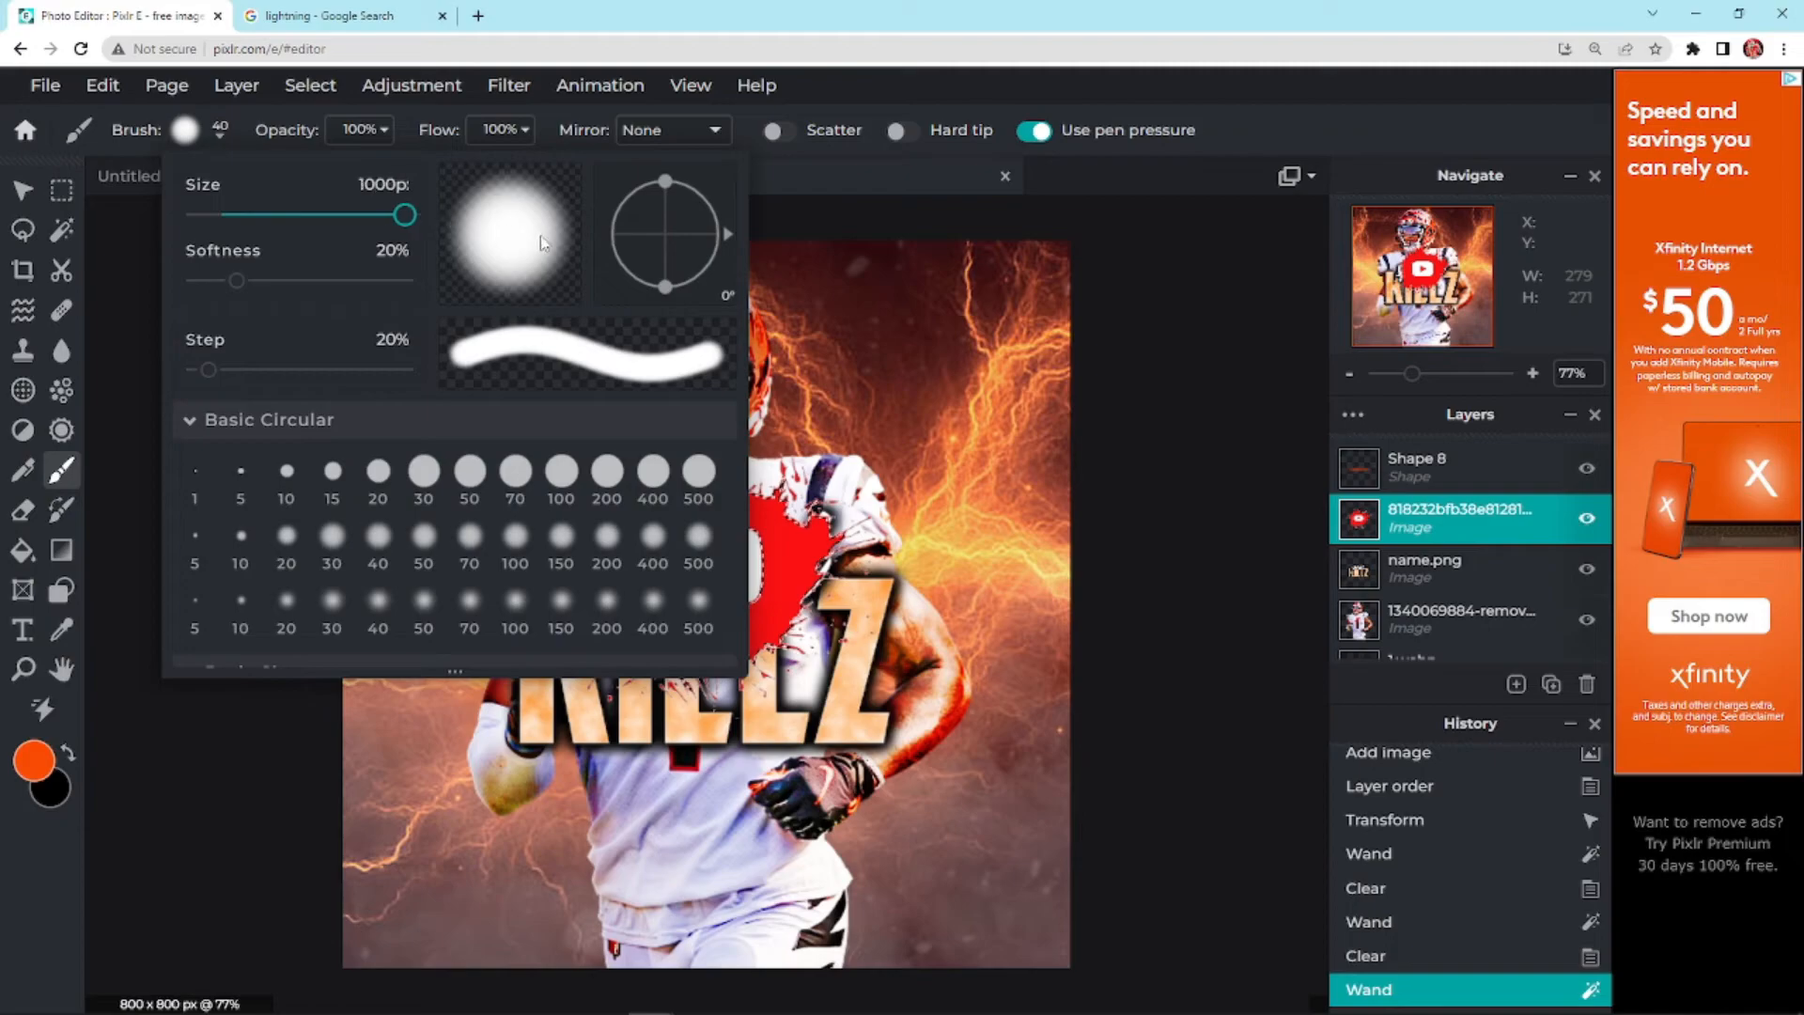
click(836, 303)
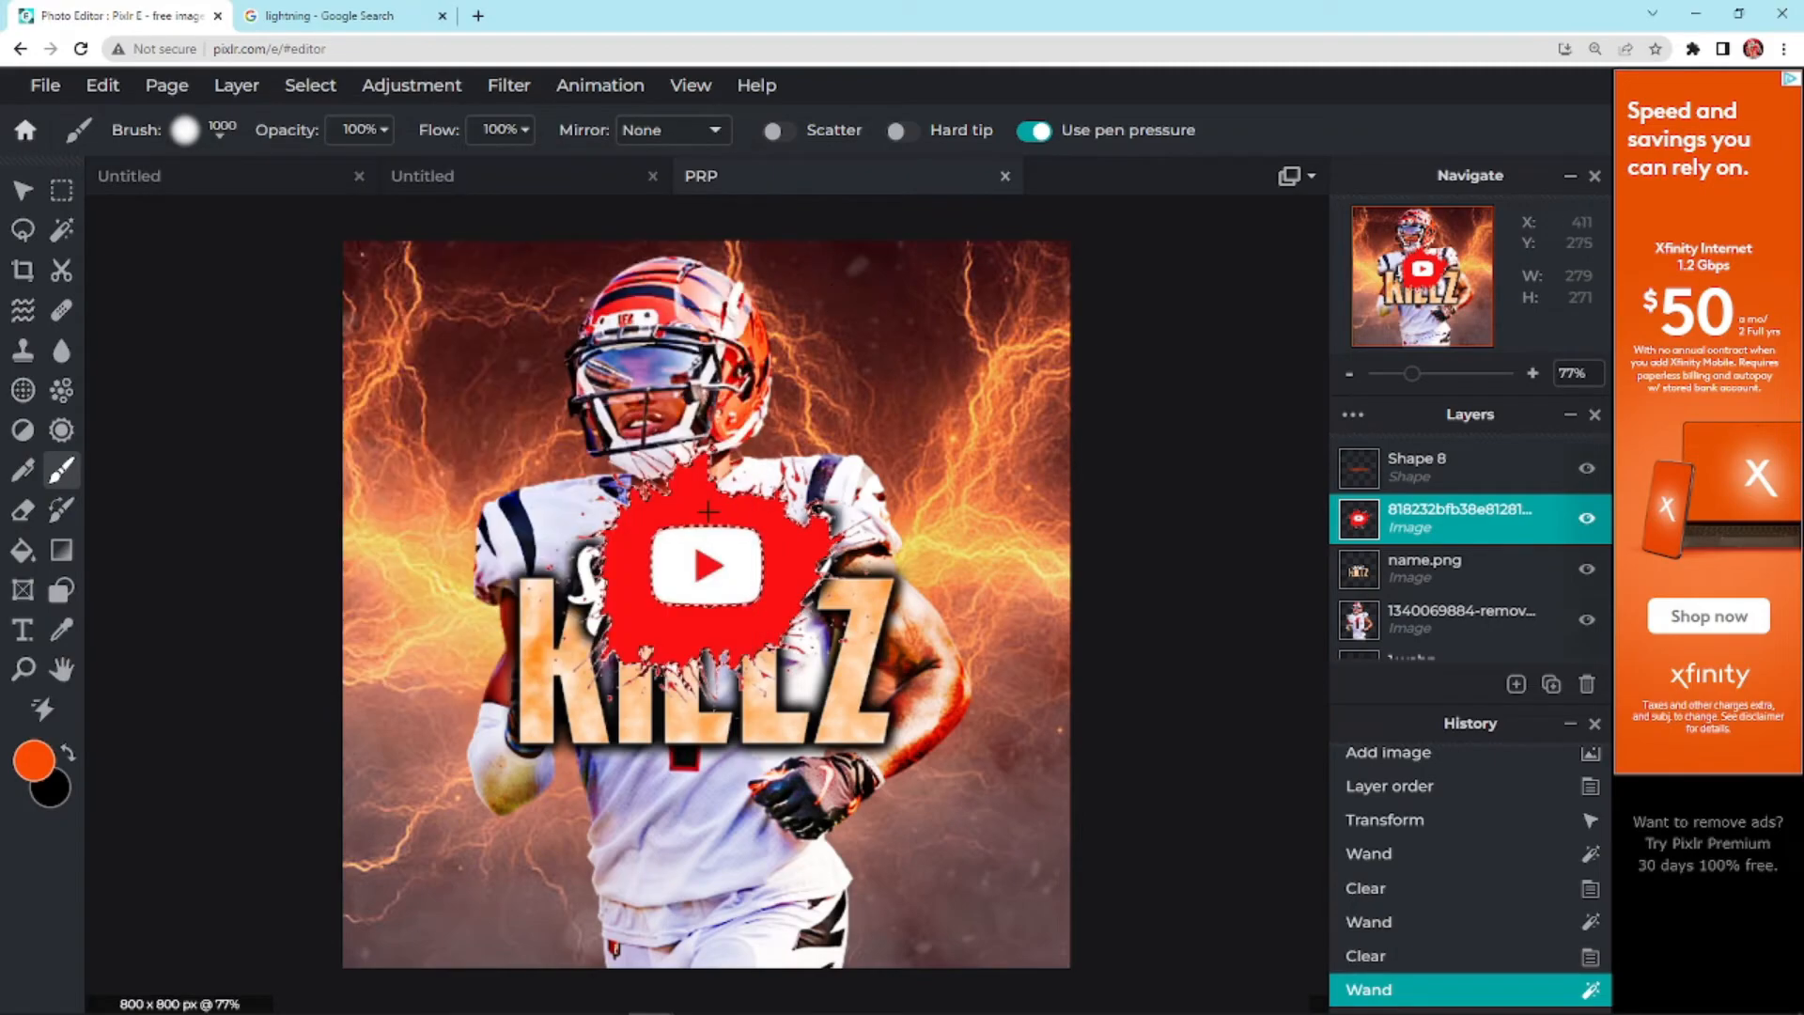
click(625, 575)
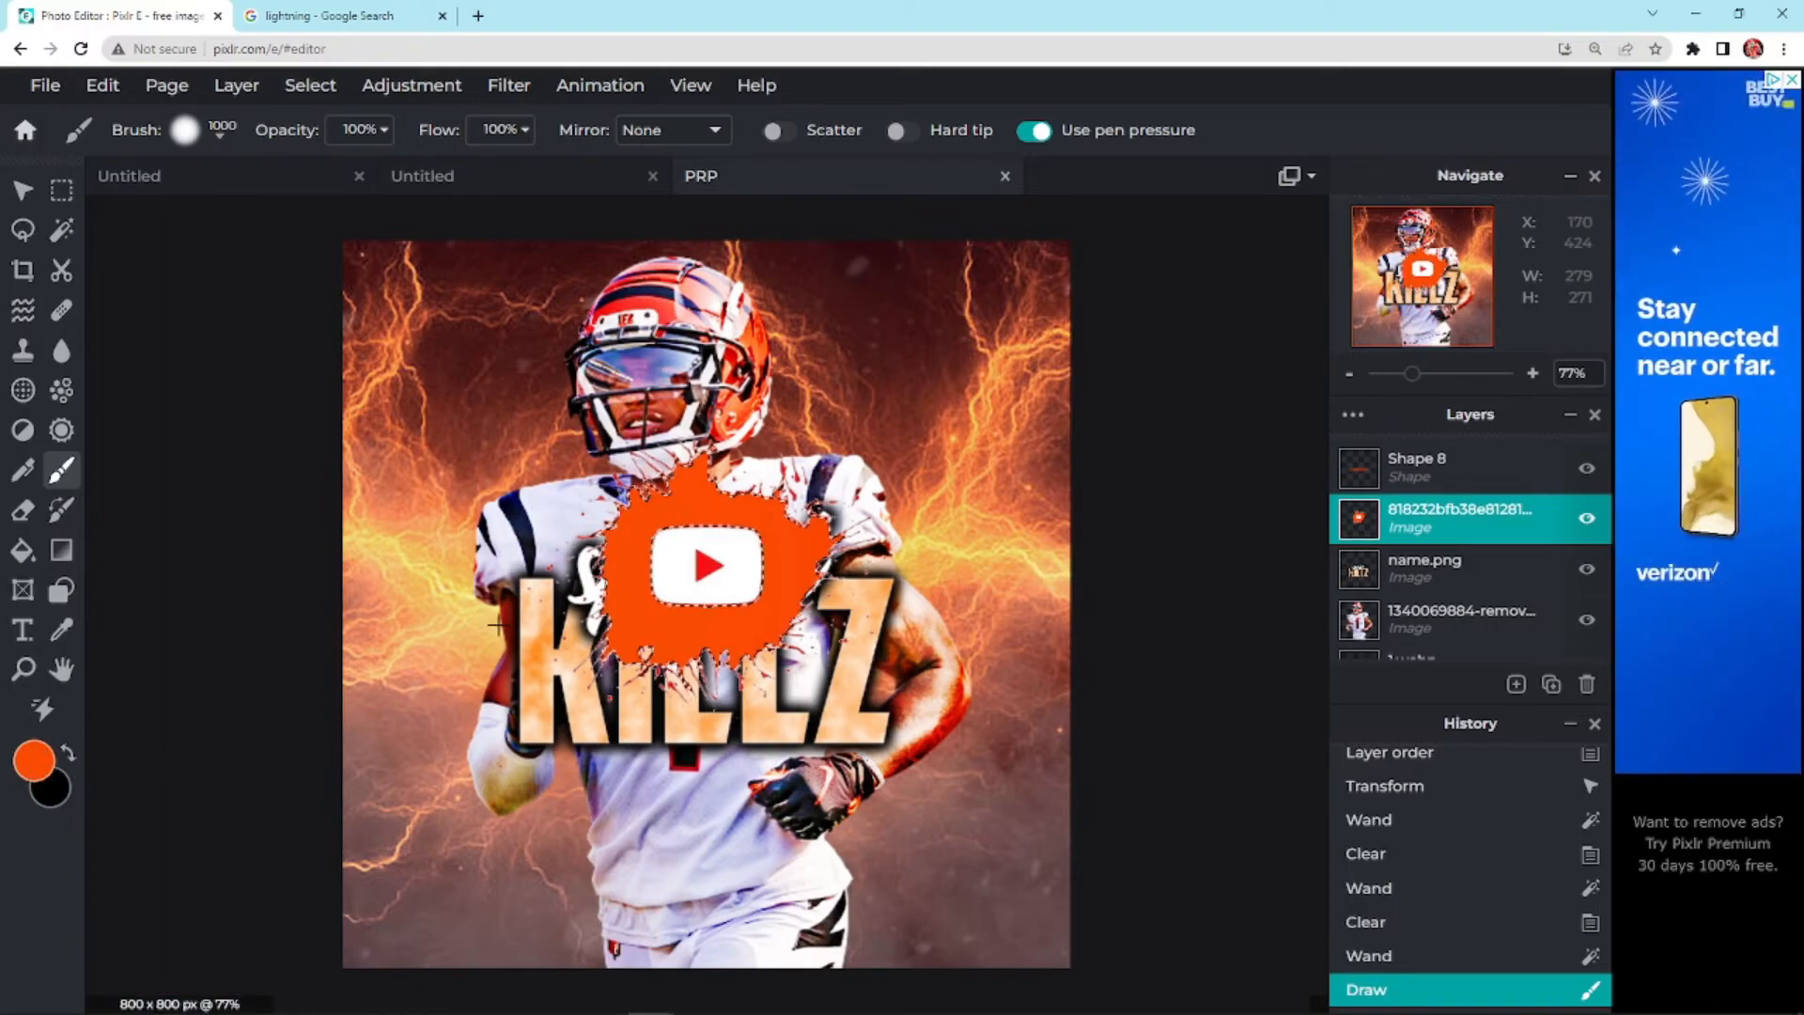
click(702, 564)
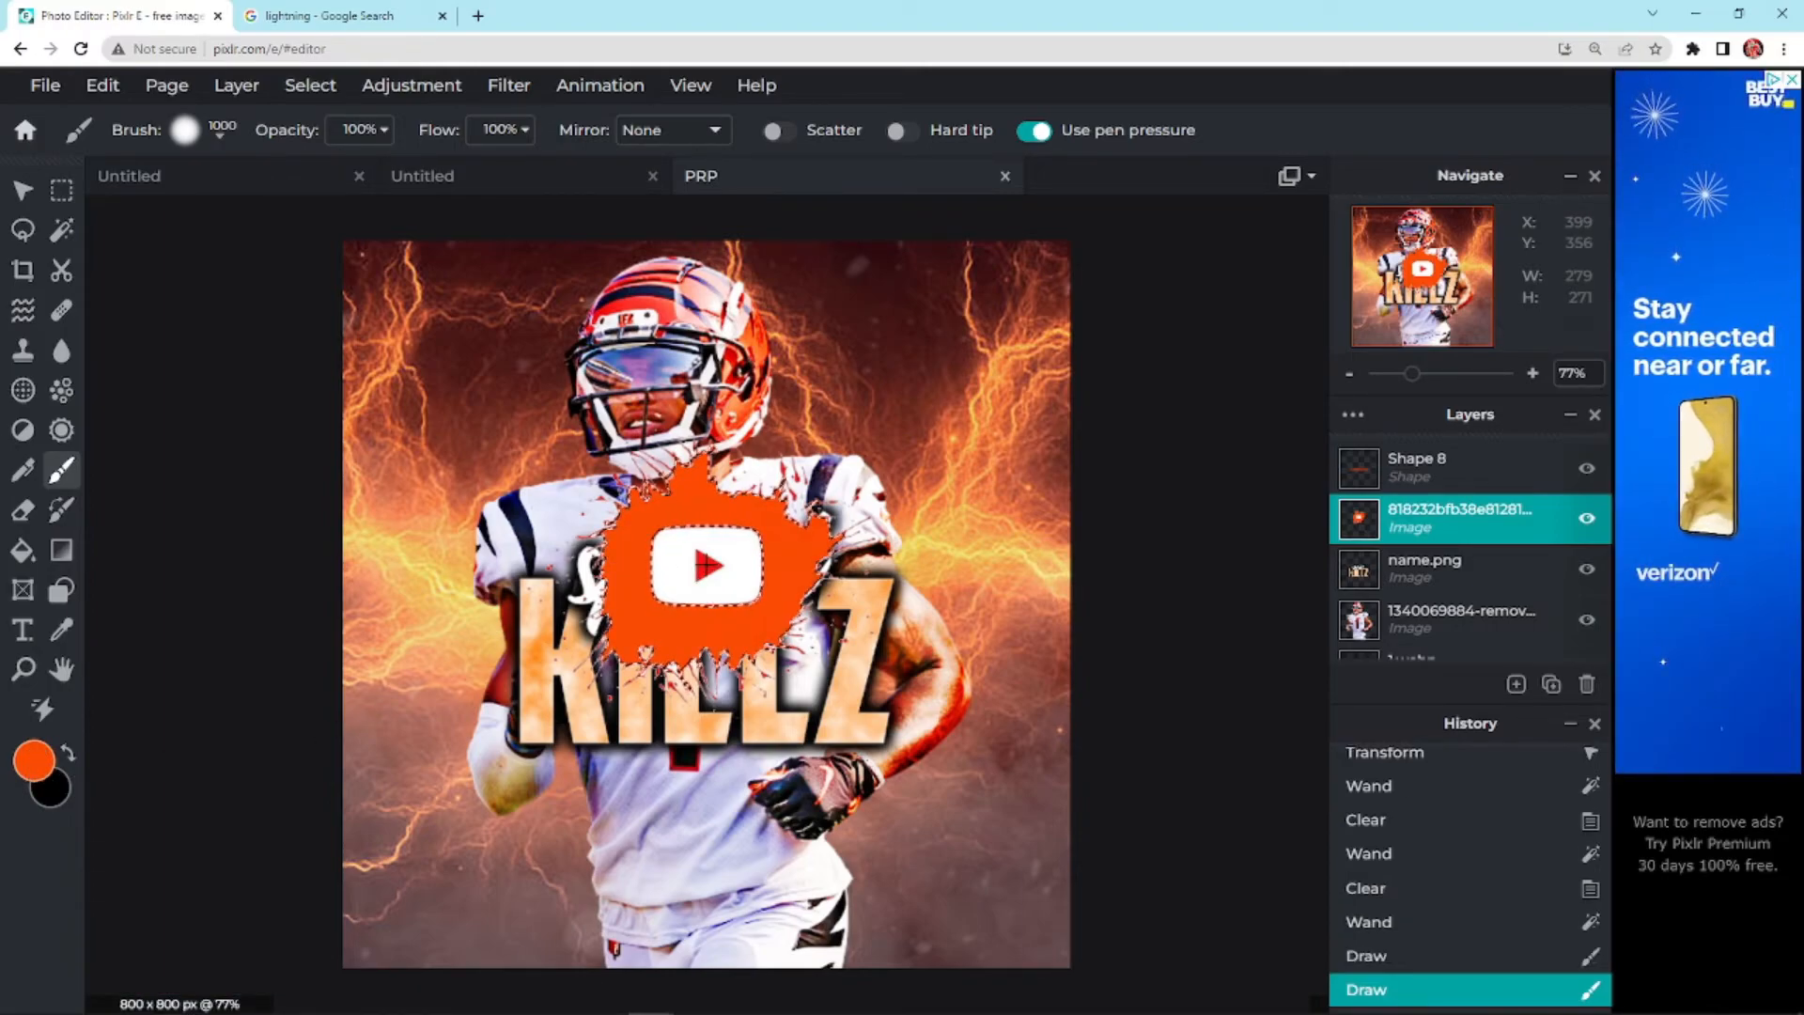
Select the logo's red play triangle with Wand Select, paint it orange, and deselect
click(62, 230)
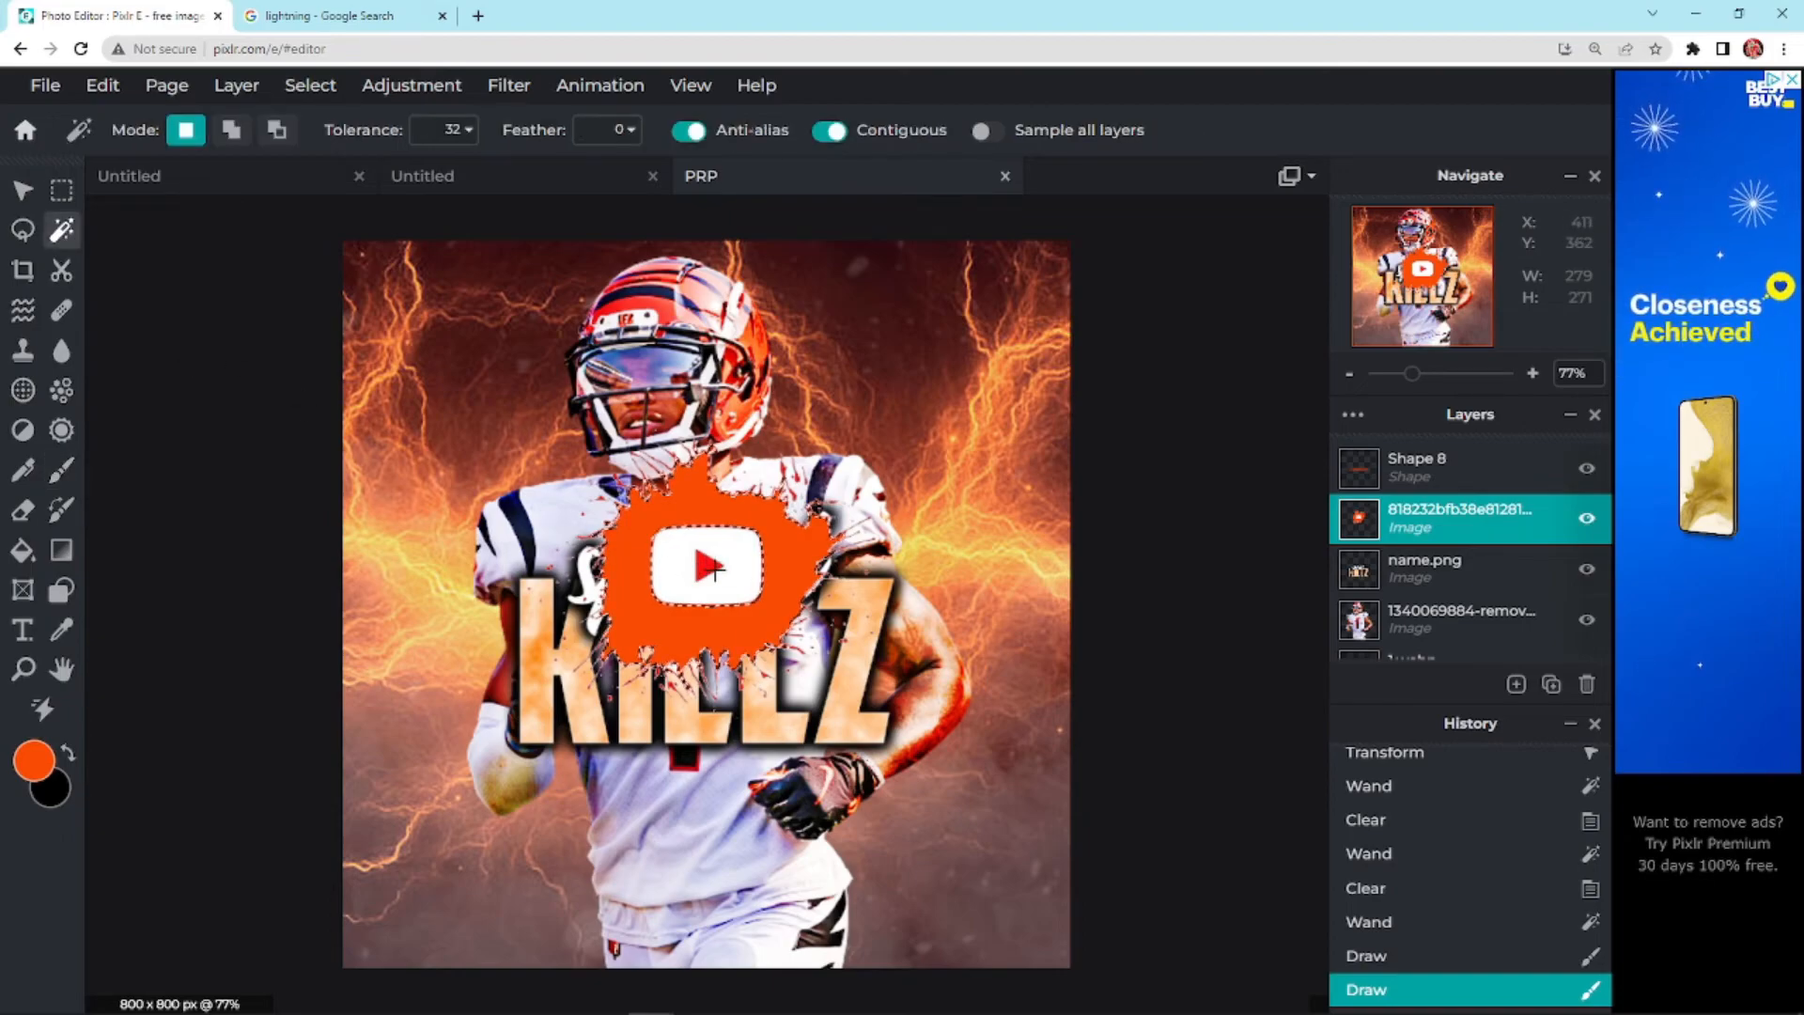
click(709, 566)
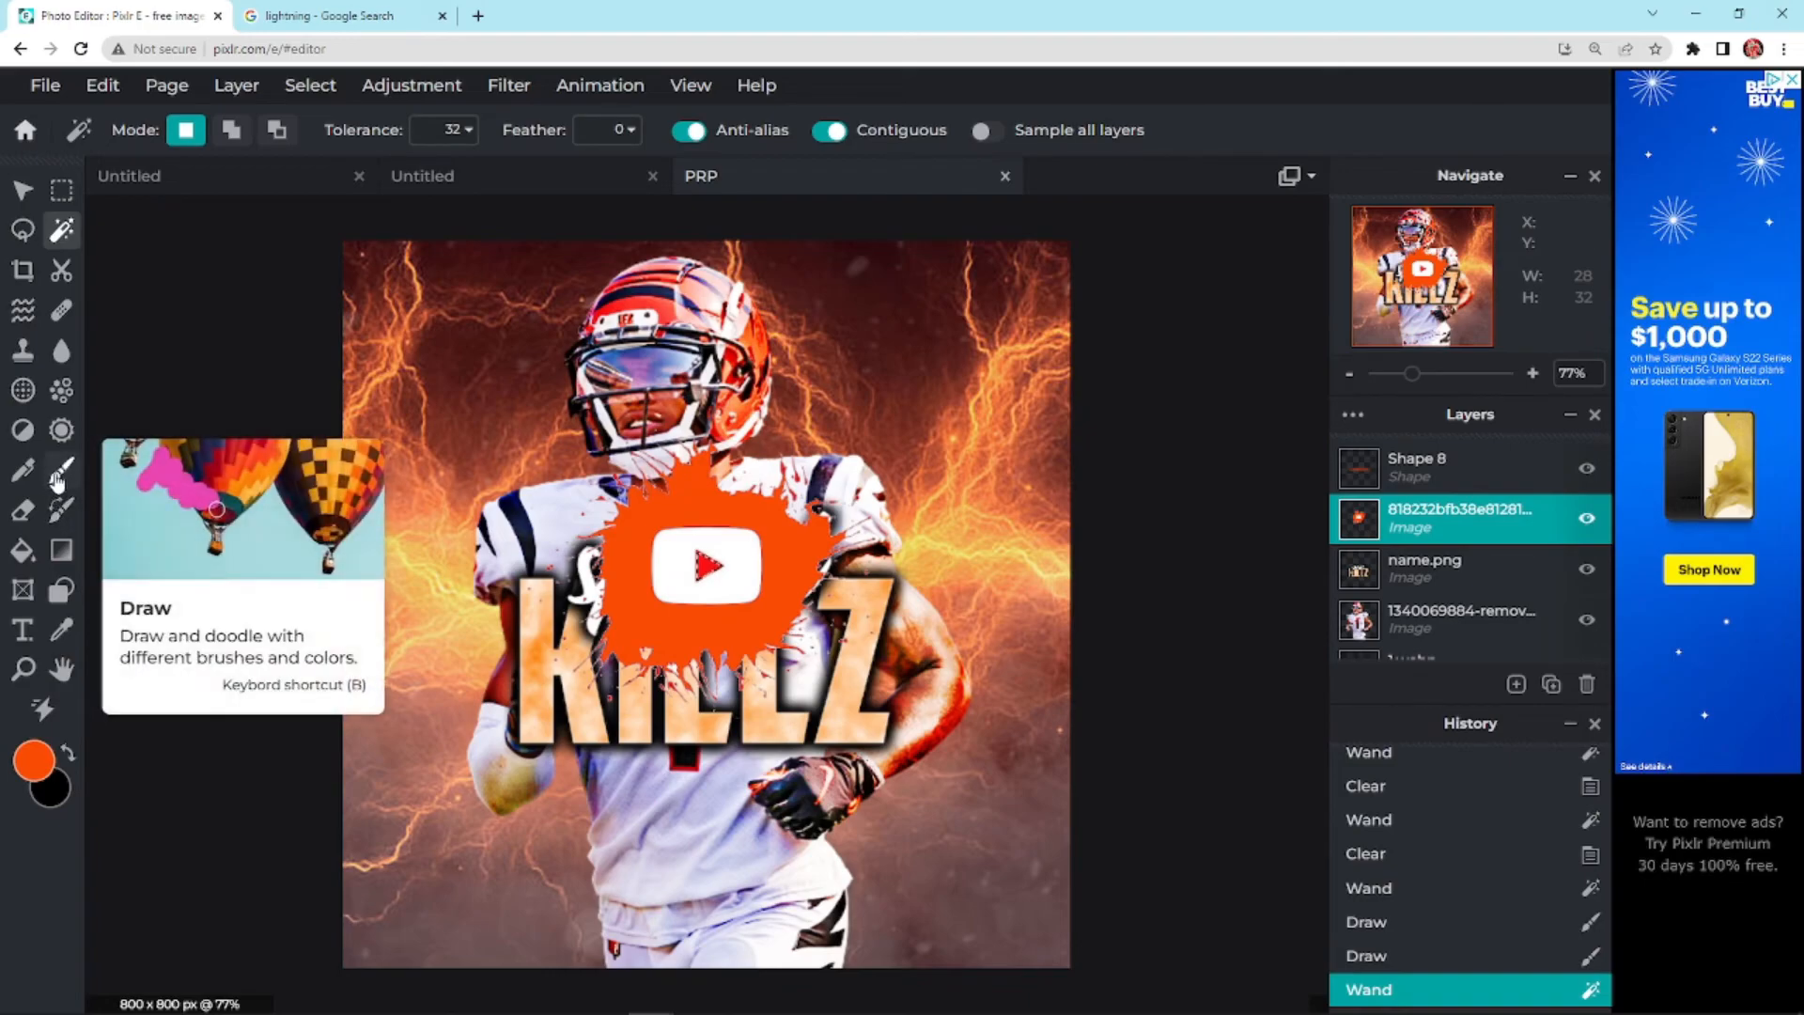
click(57, 479)
drag(706, 564, 712, 568)
click(22, 190)
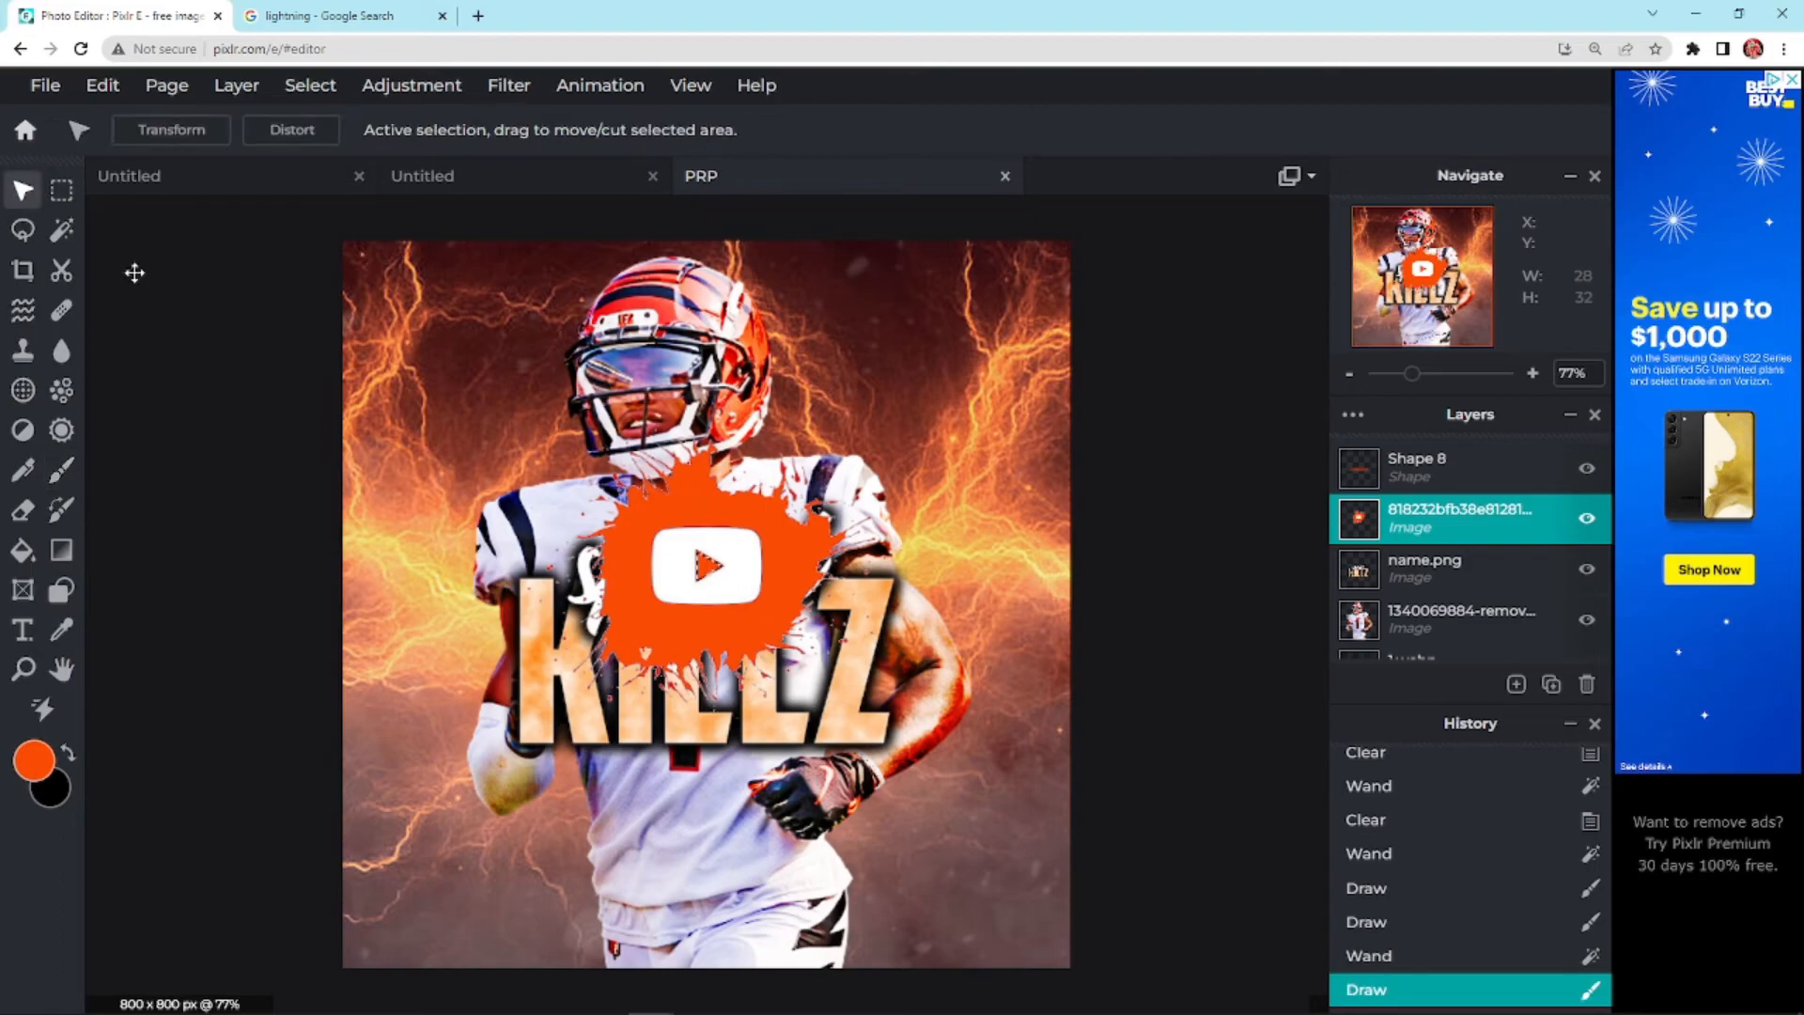
right_click(716, 568)
click(800, 688)
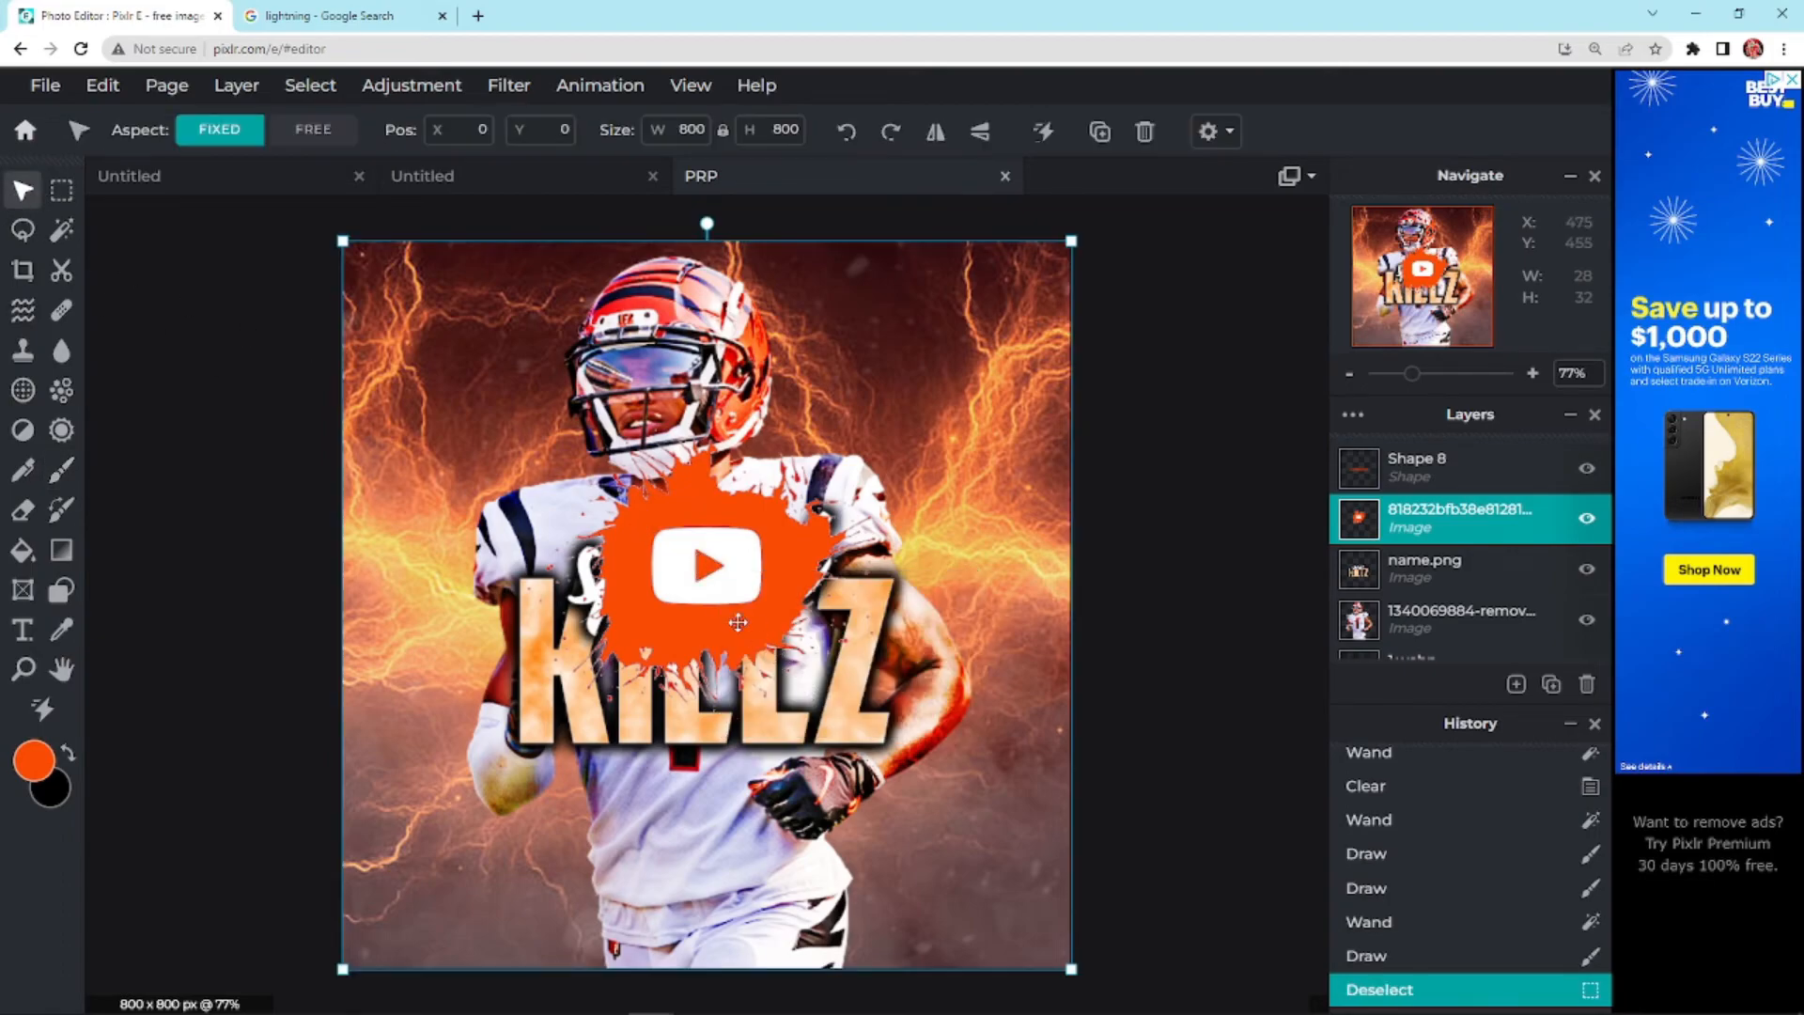
Scale the YouTube splatter layer to 328 × 328 px with its logo just below the KILLZ lettering, and delete the layer
drag(342, 969, 772, 539)
drag(924, 373, 698, 768)
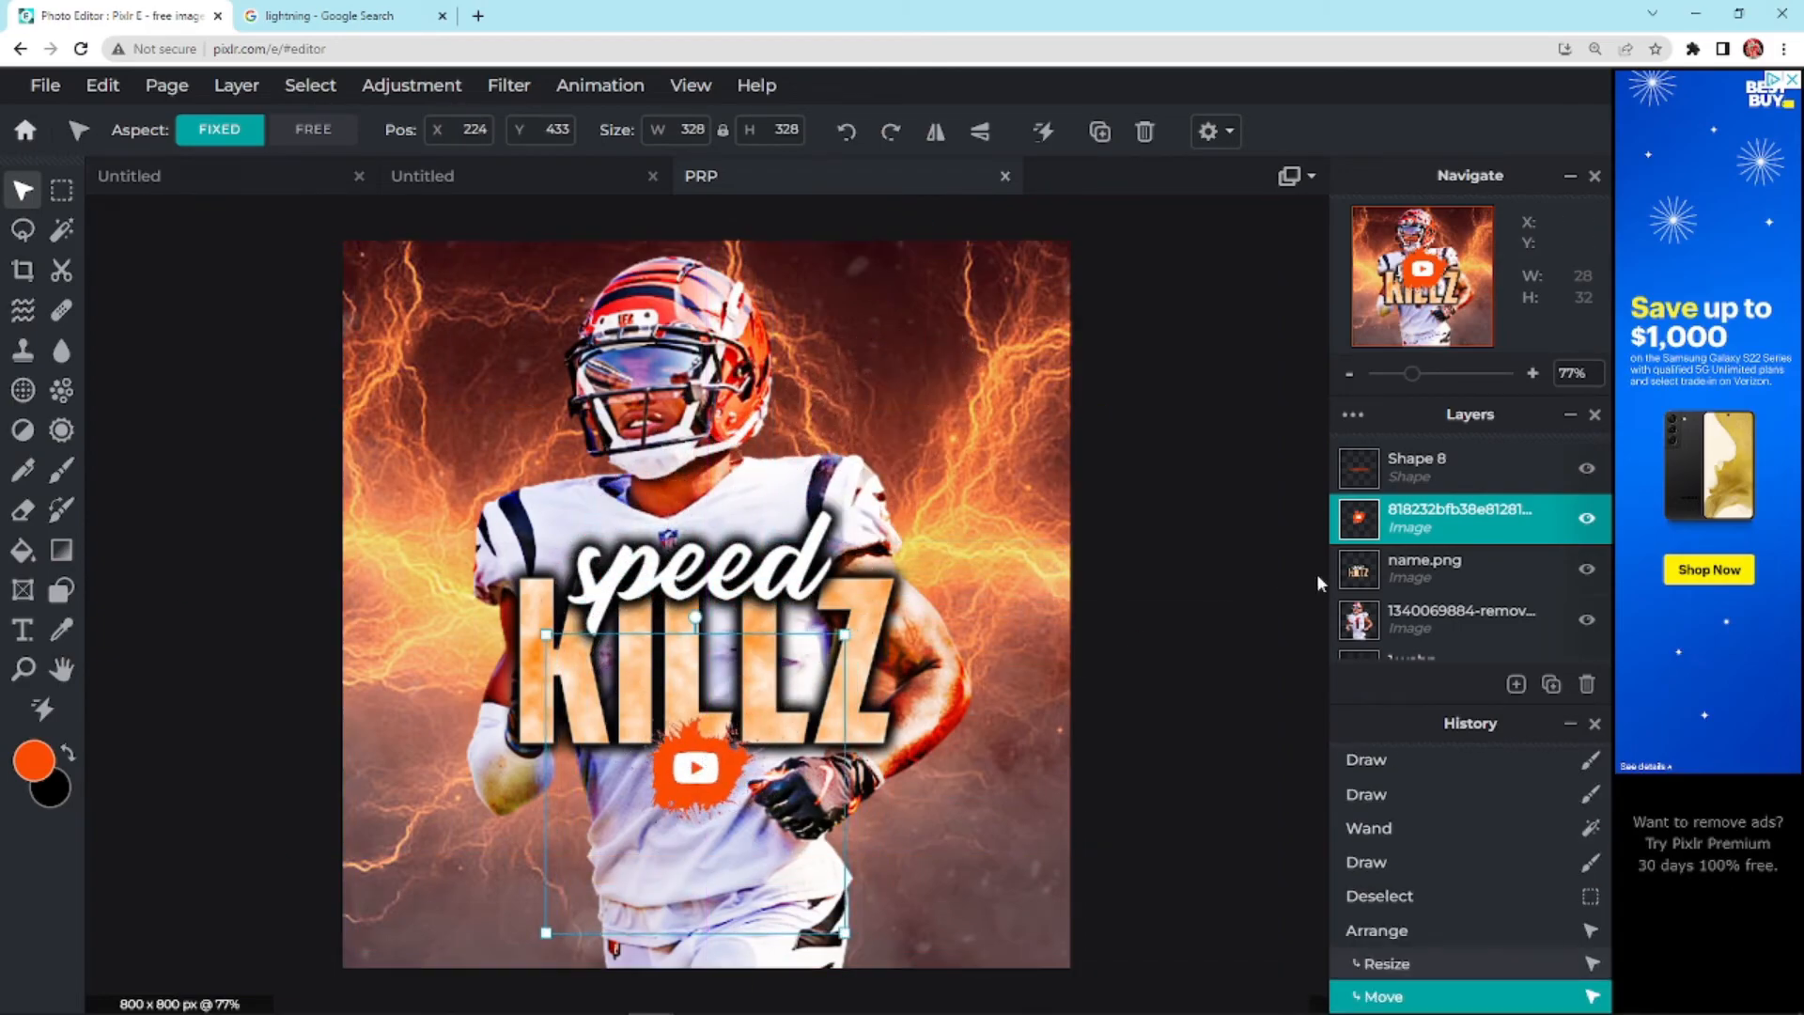
mouse_move(1410, 518)
mouse_down()
mouse_move(1403, 587)
mouse_move(1417, 526)
mouse_up()
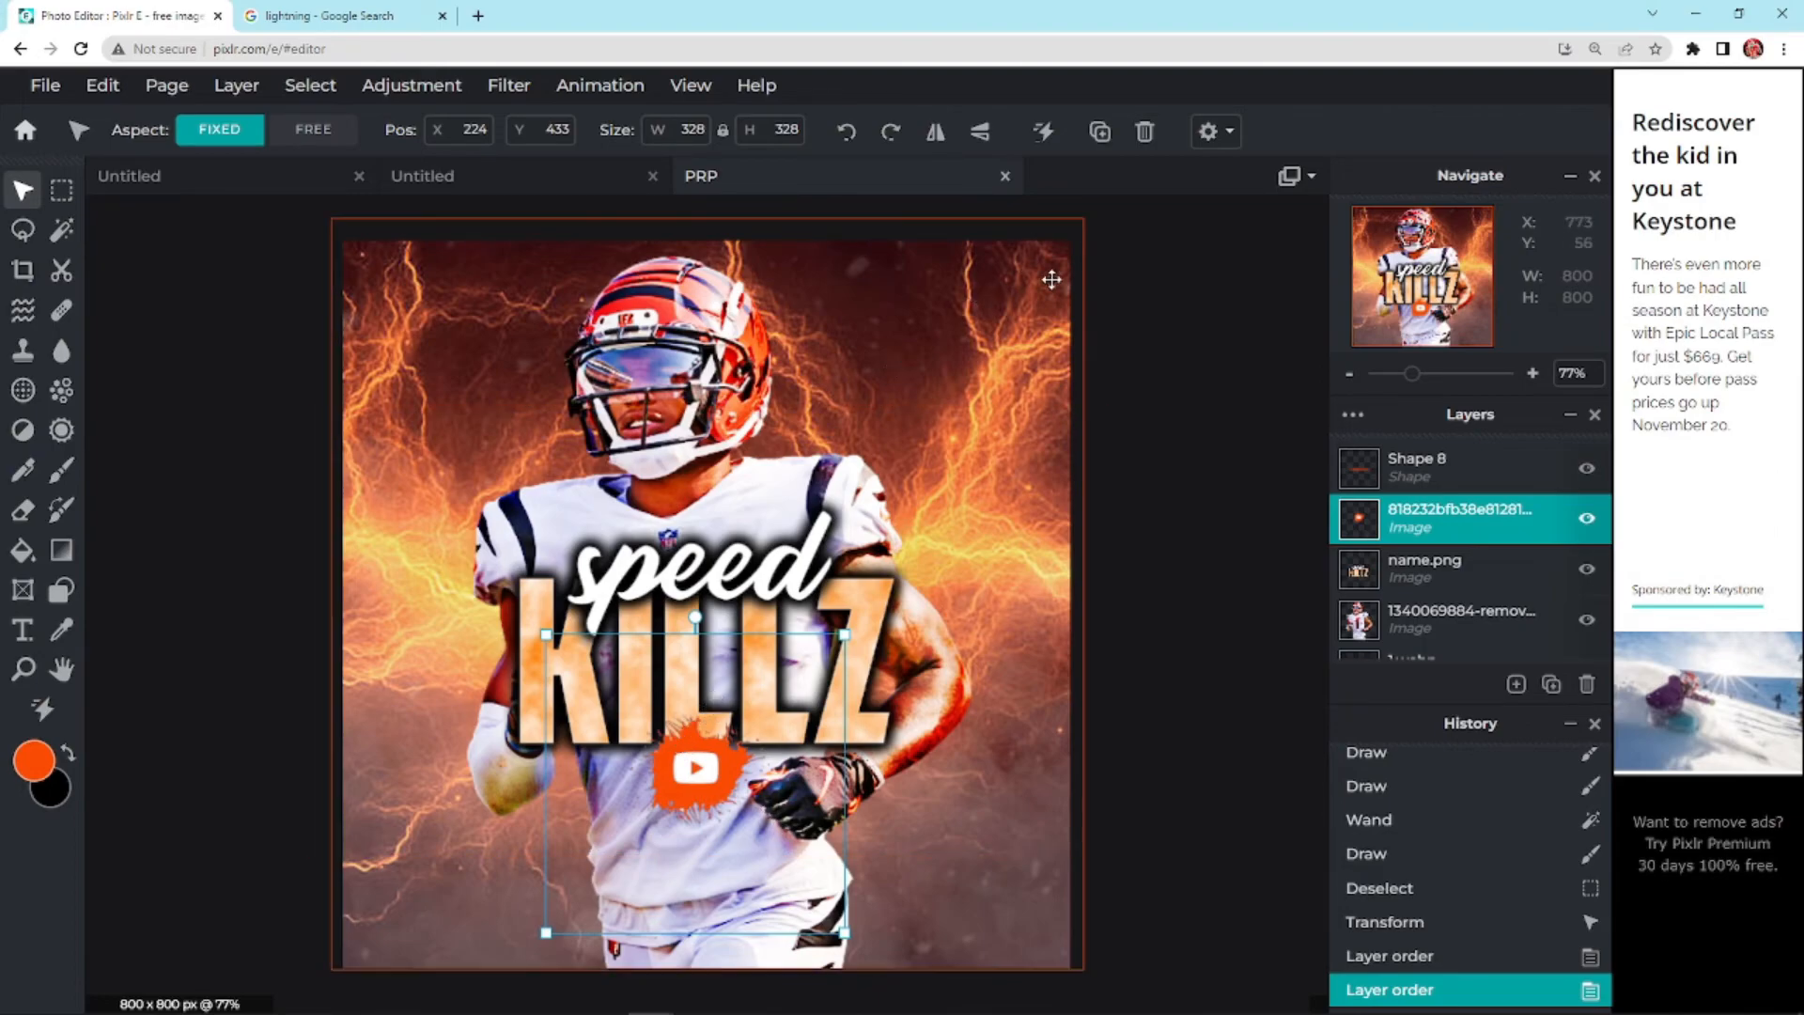
click(1145, 131)
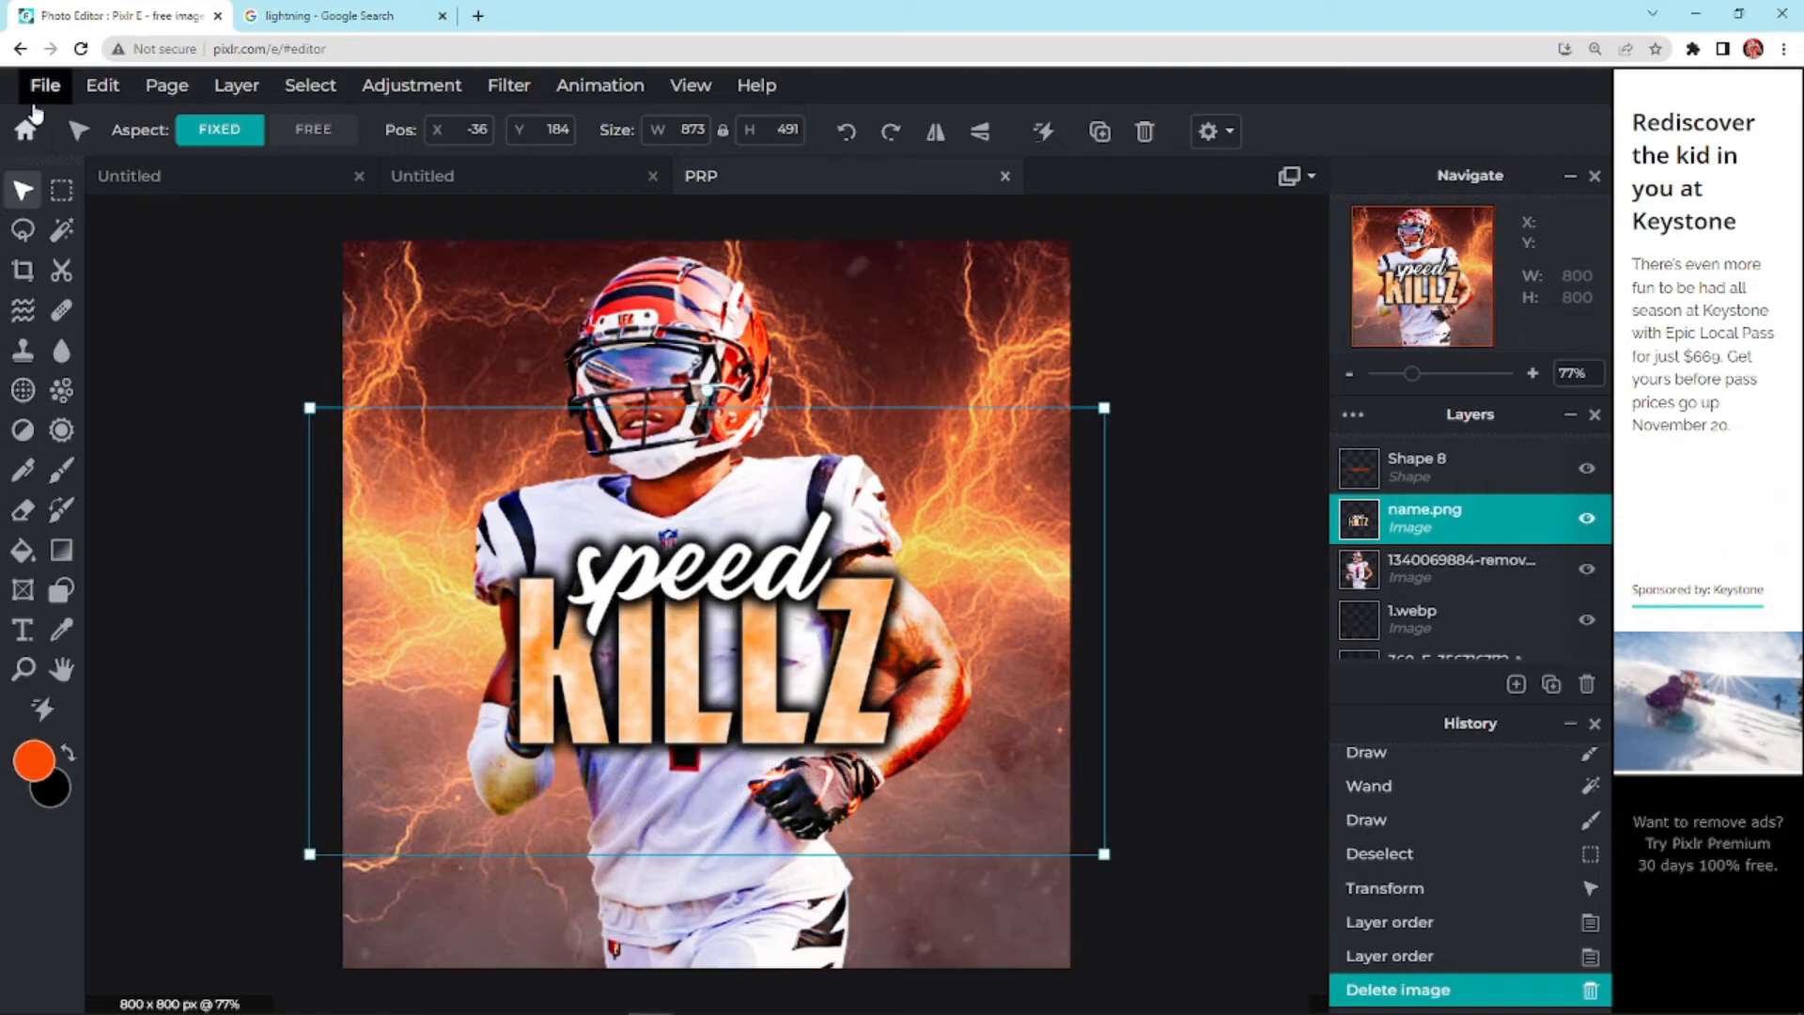
click(42, 86)
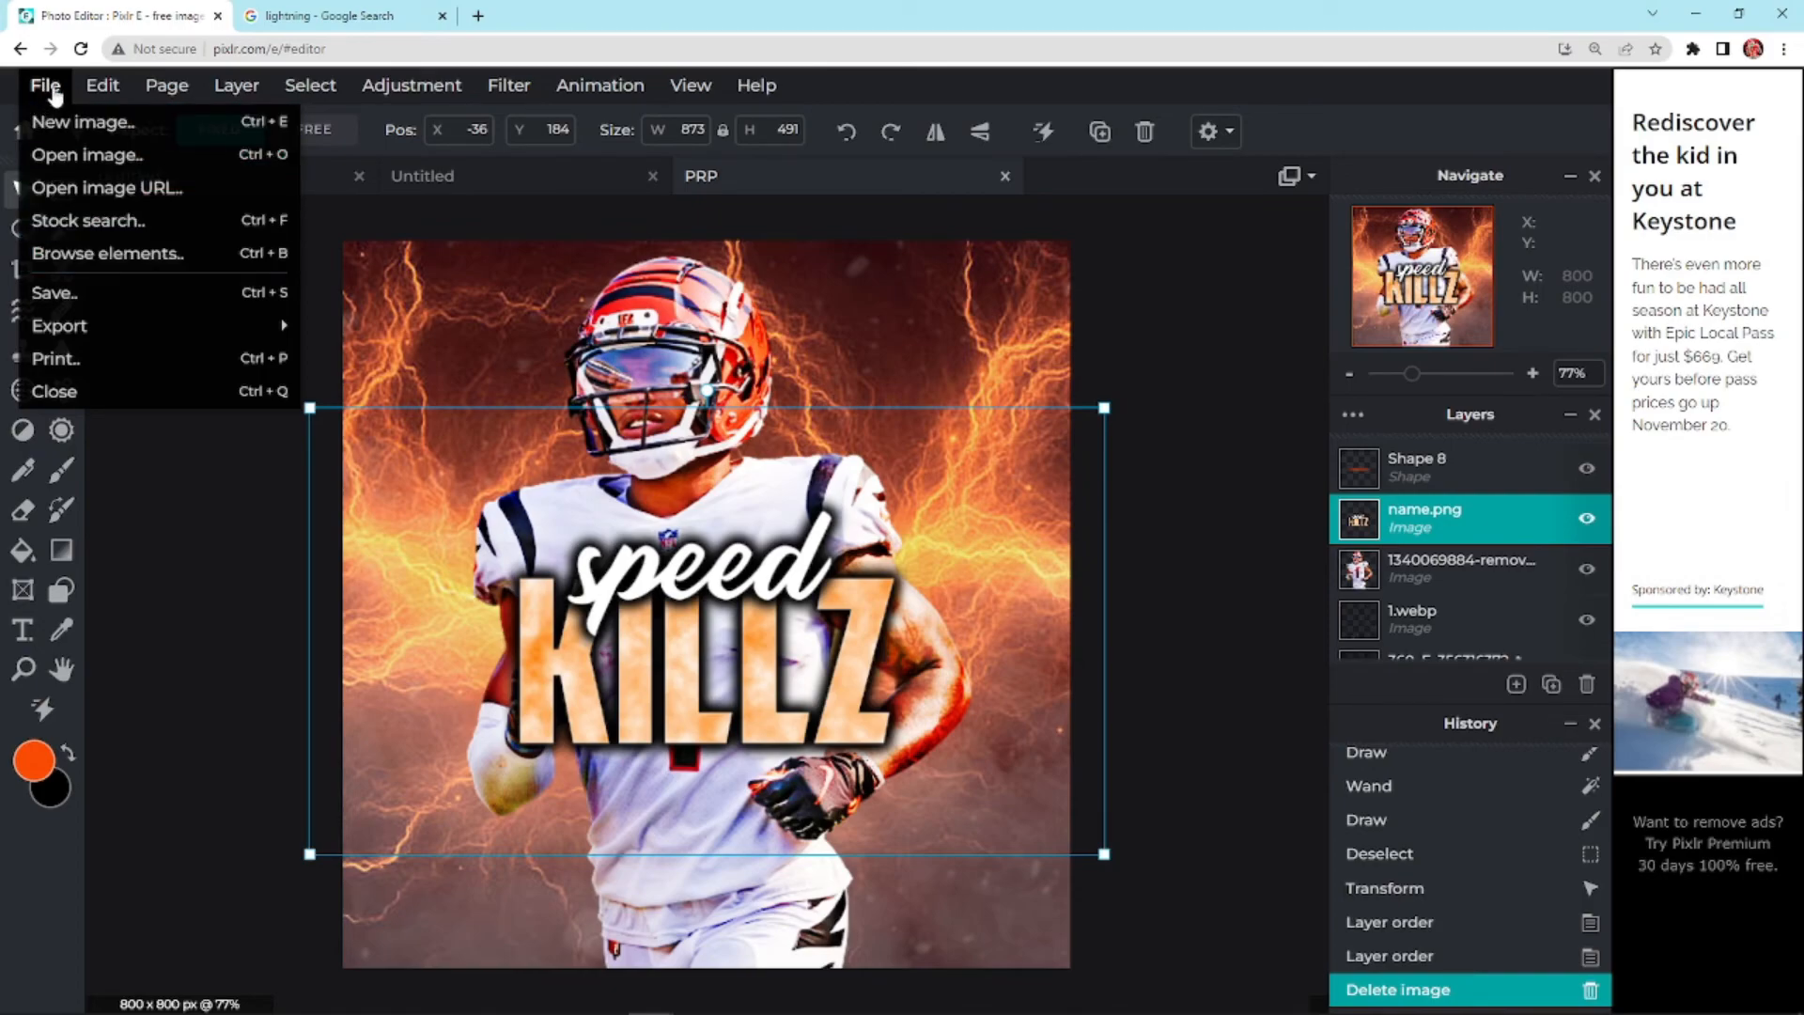
mouse_move(66, 322)
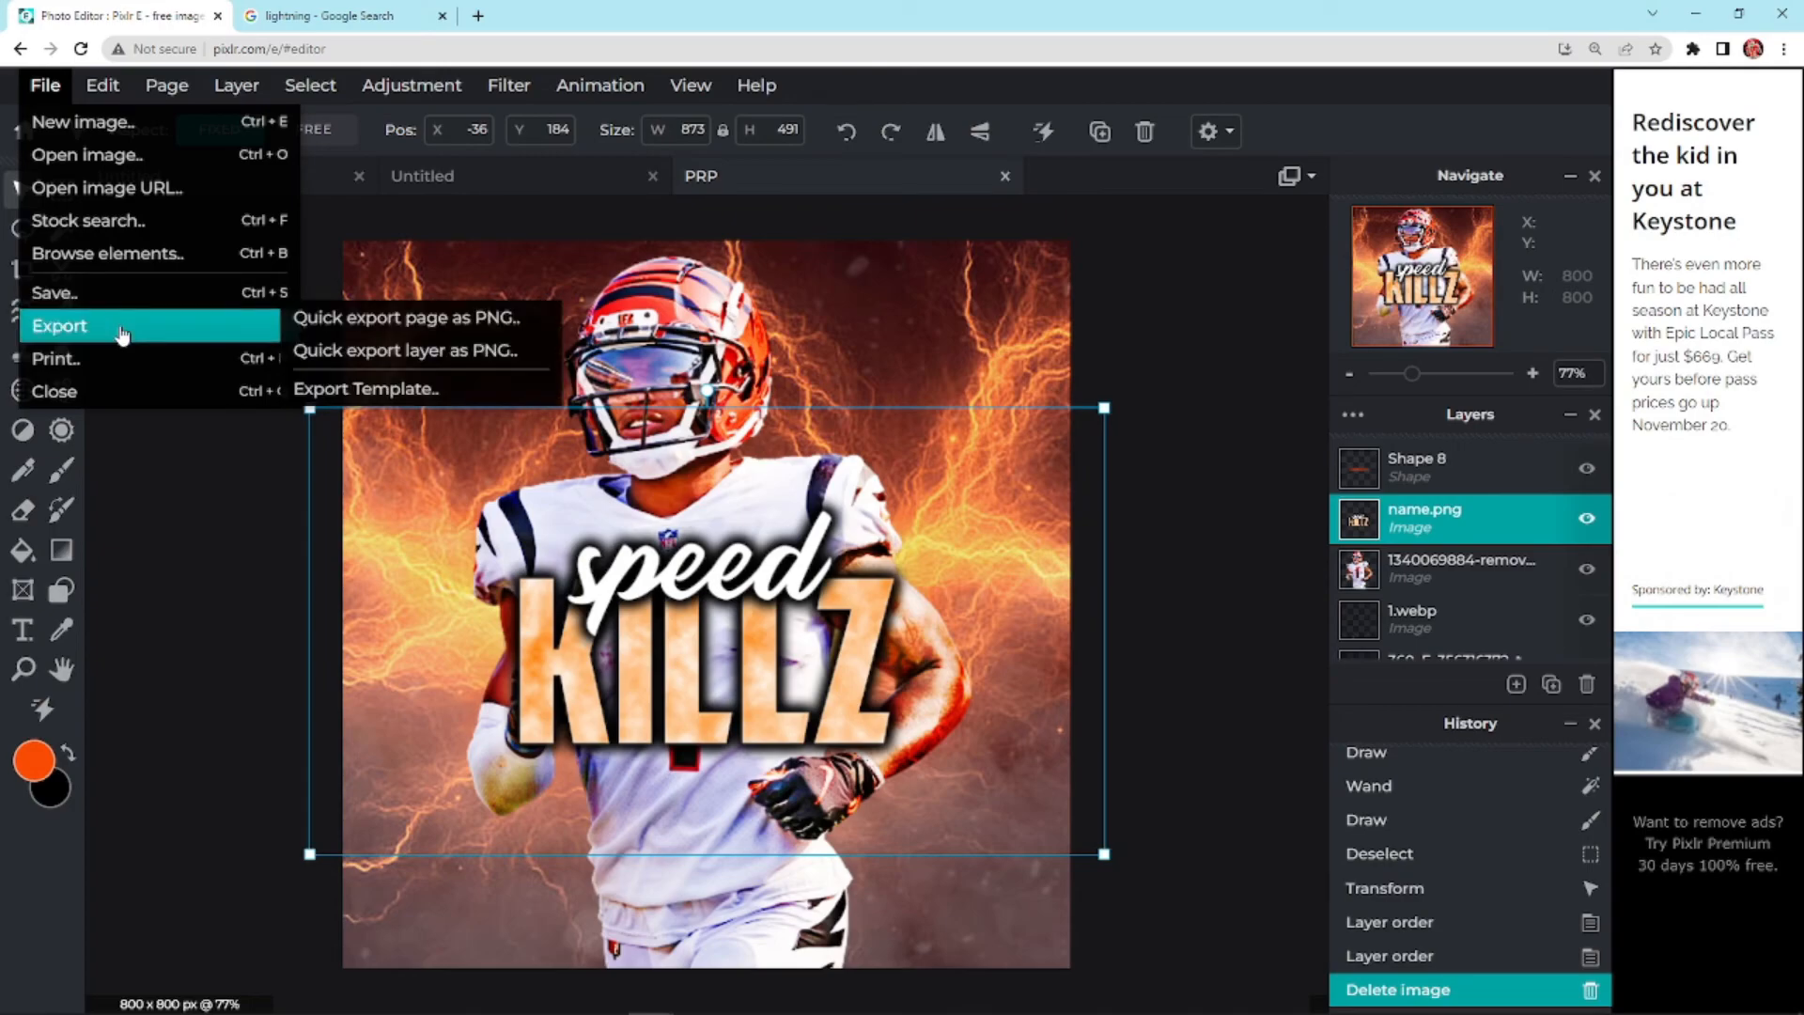
click(130, 295)
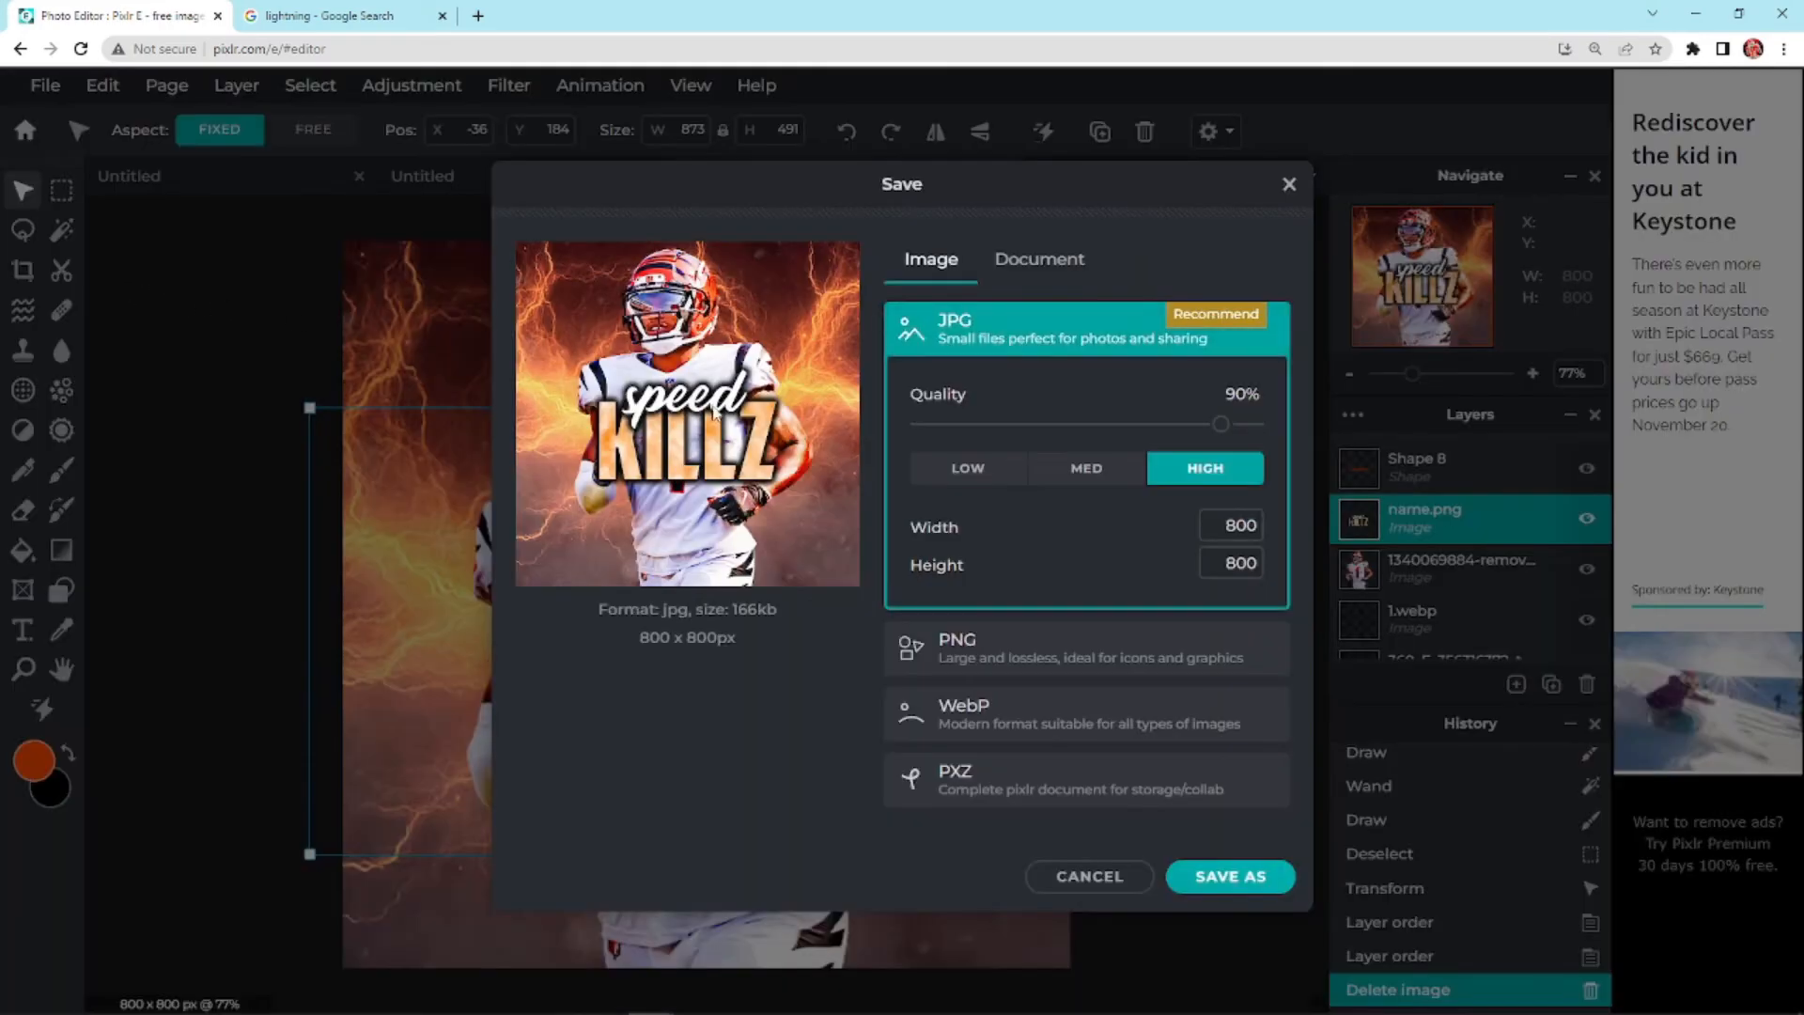
click(1089, 875)
Open the save settings for the finished picture and choose PNG as the image format
click(45, 85)
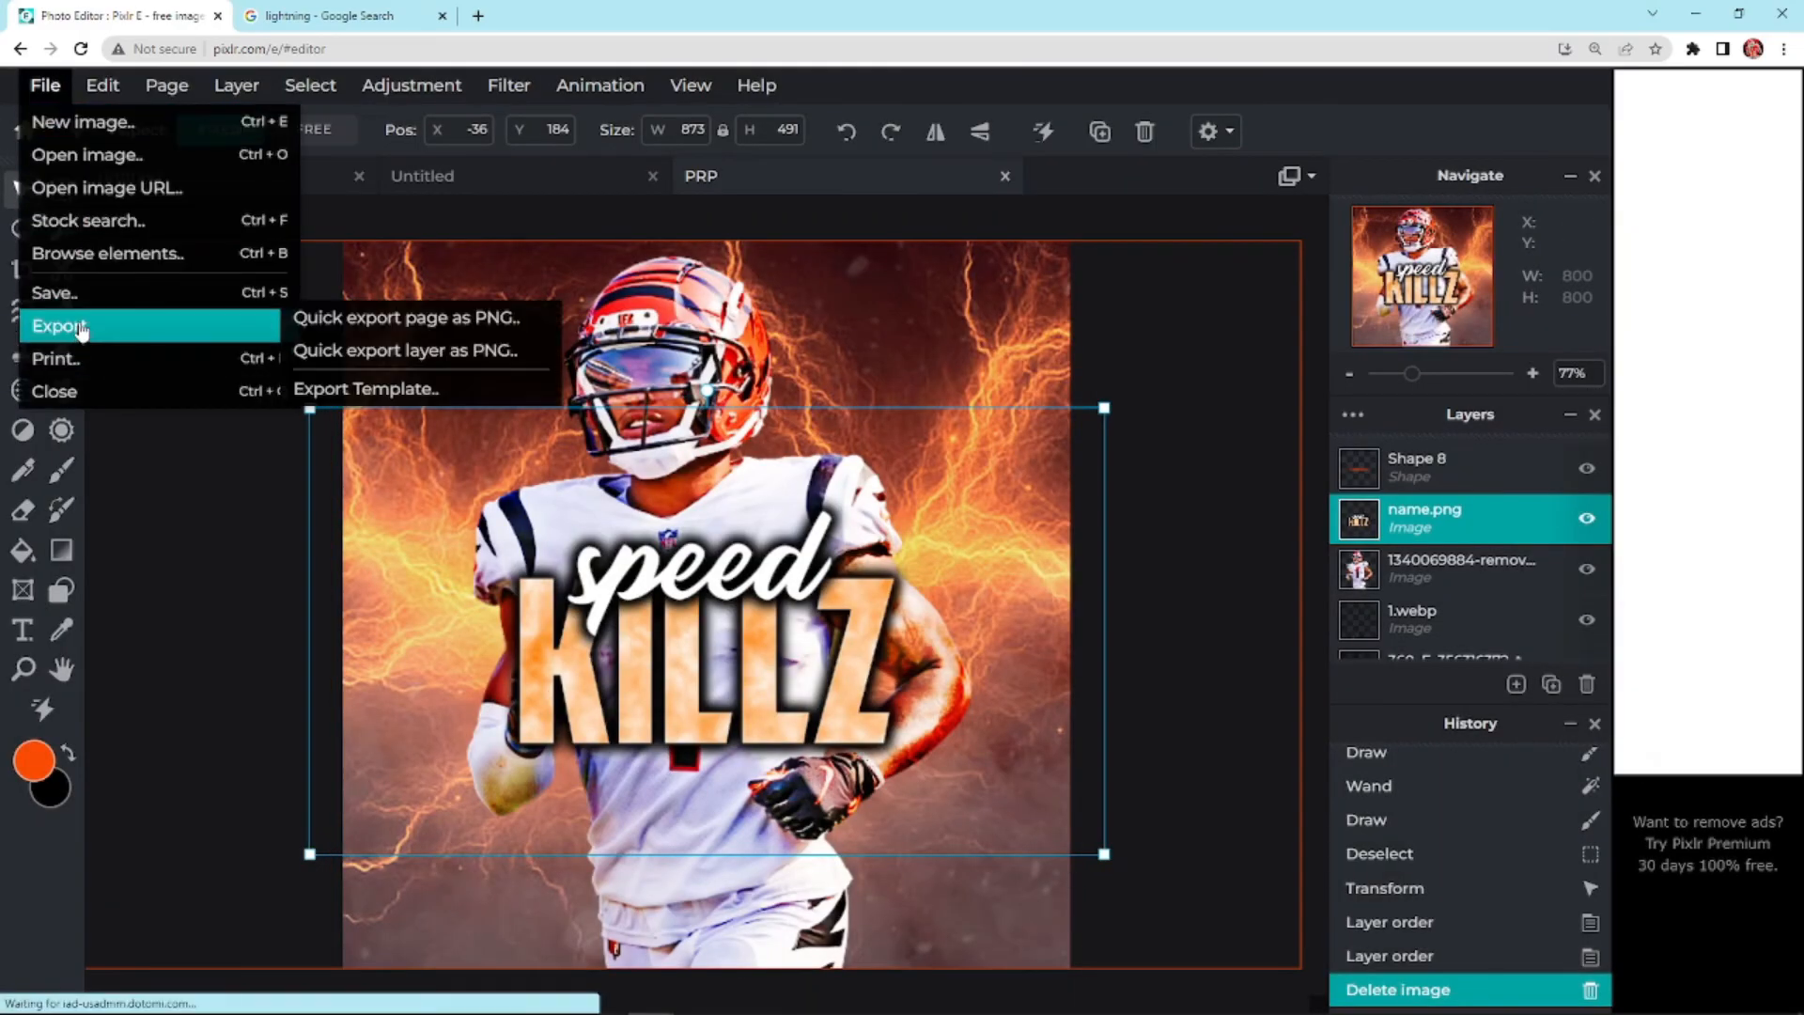
click(56, 292)
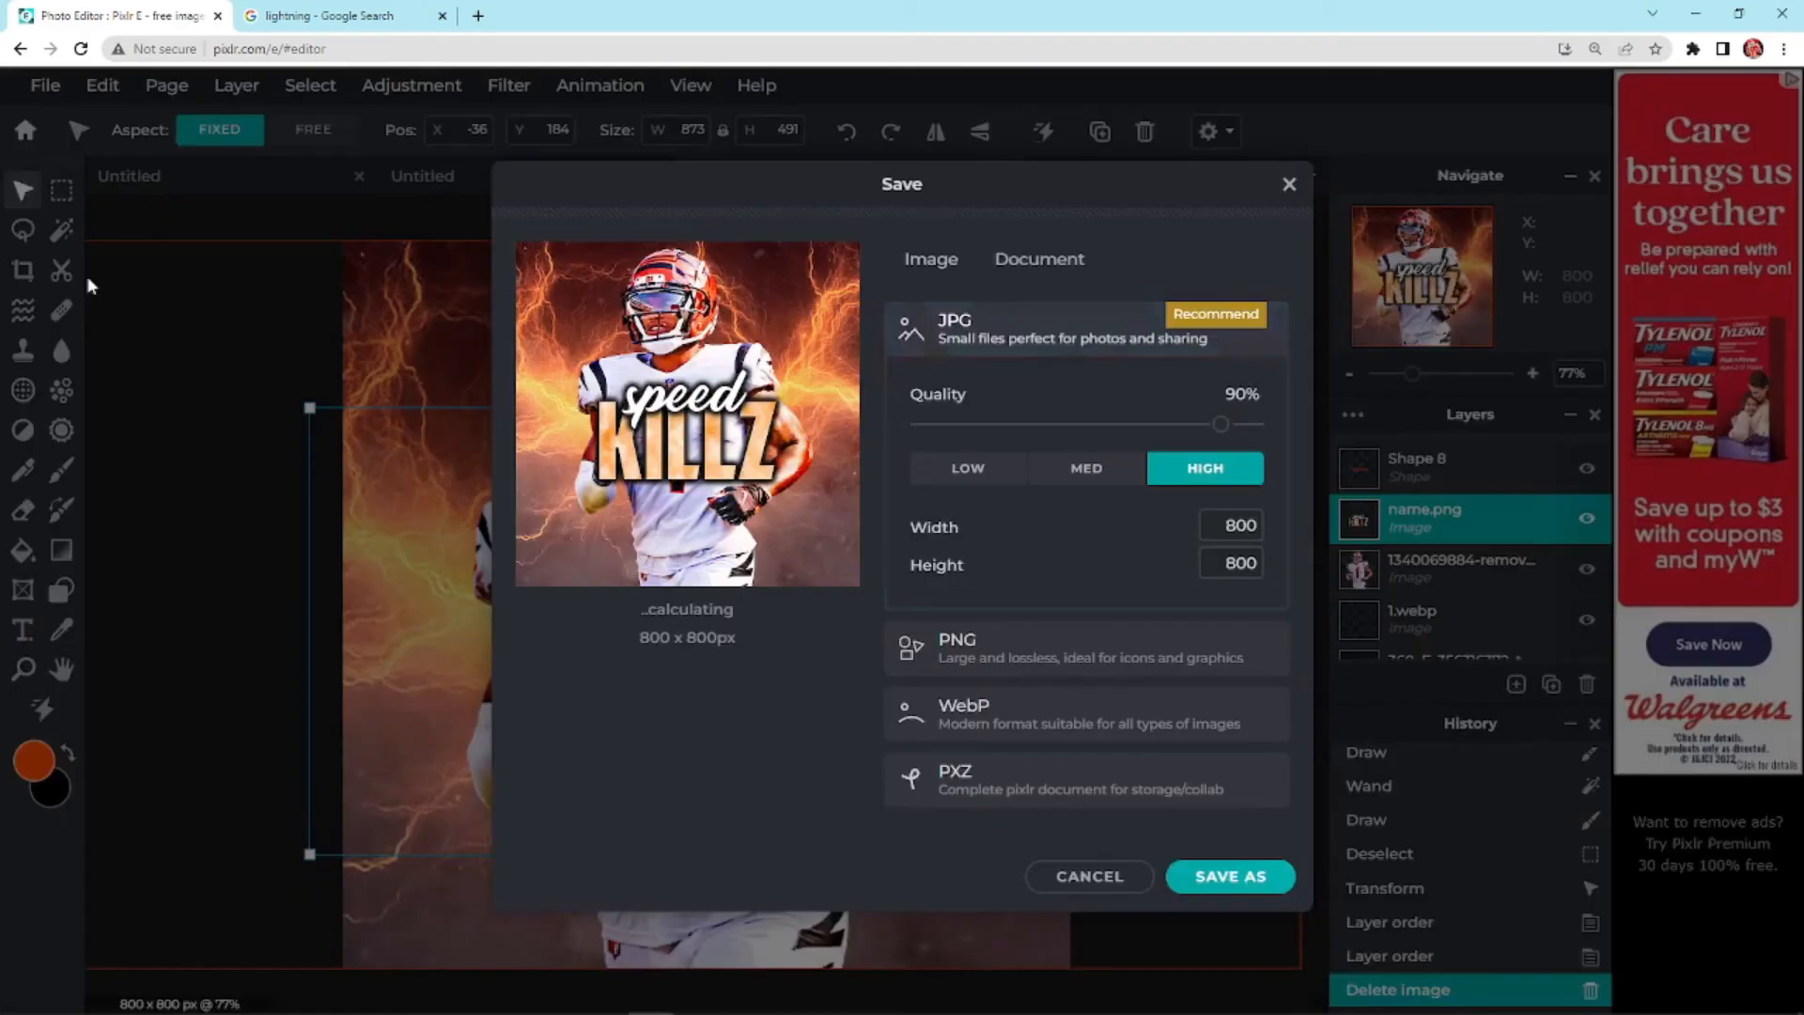
click(1097, 655)
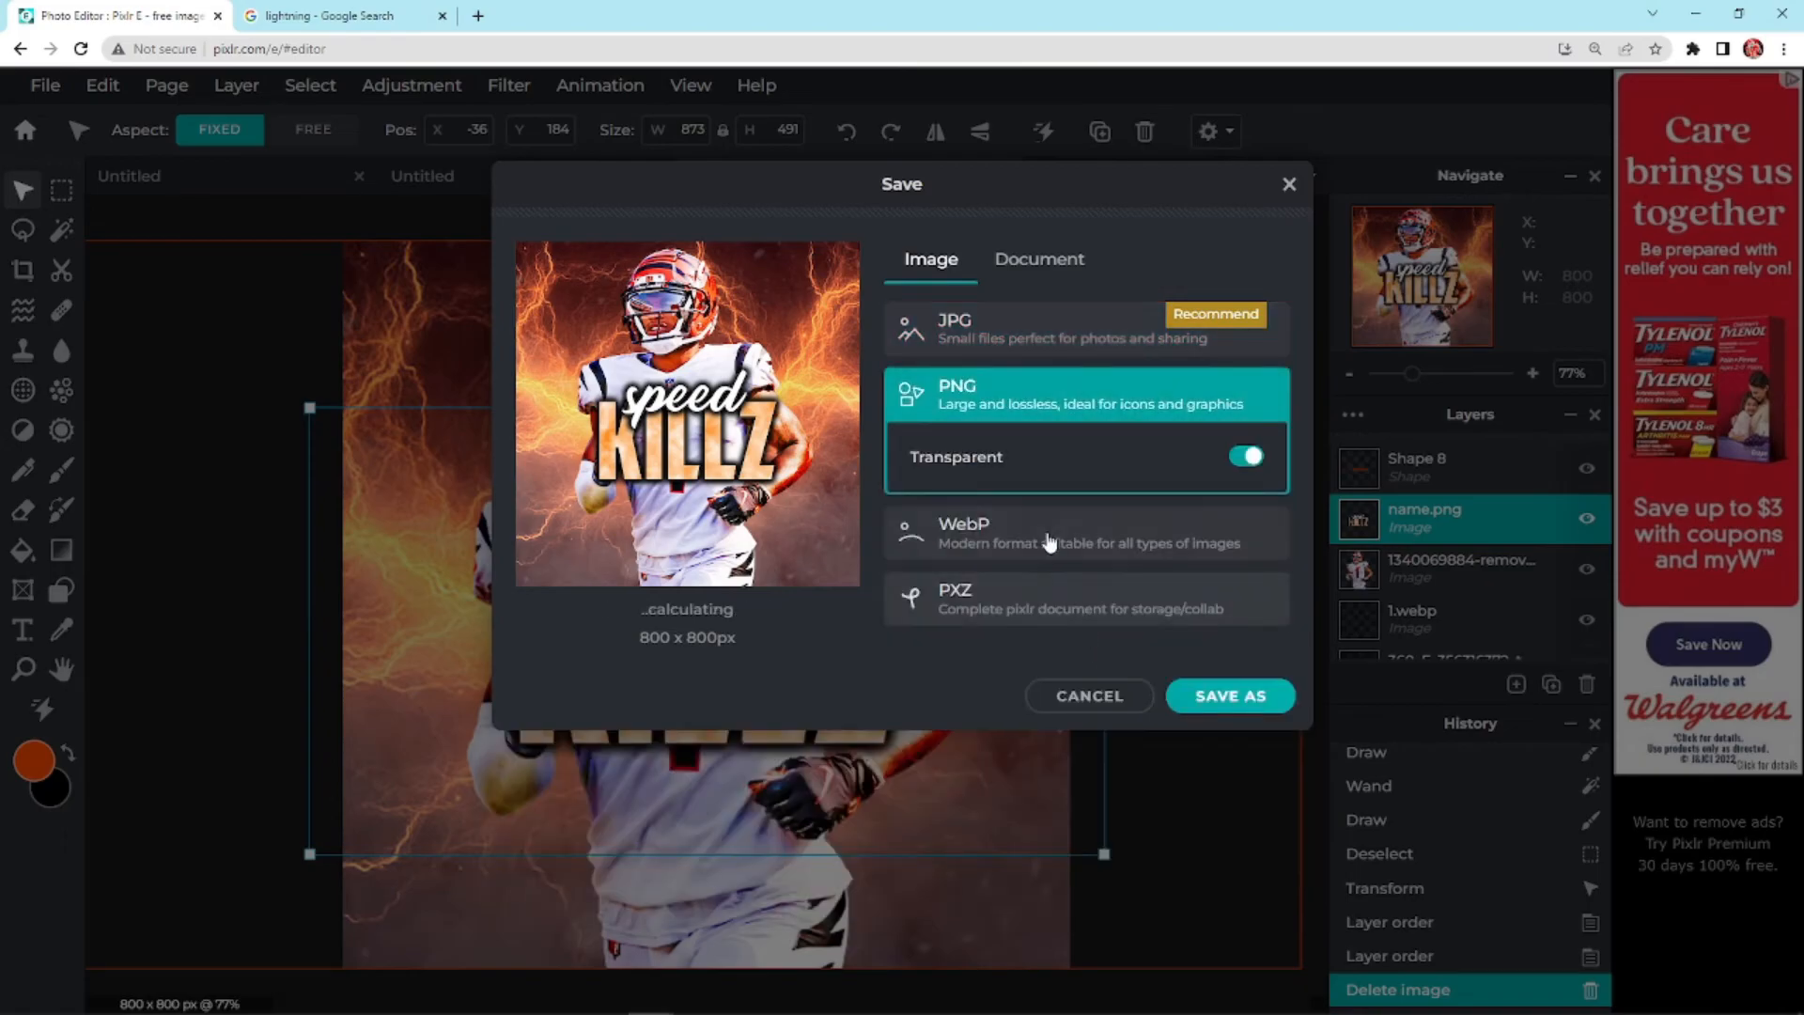
Compare the JPG and PNG save formats, raising the JPG quality to the maximum before returning to PNG
click(1024, 343)
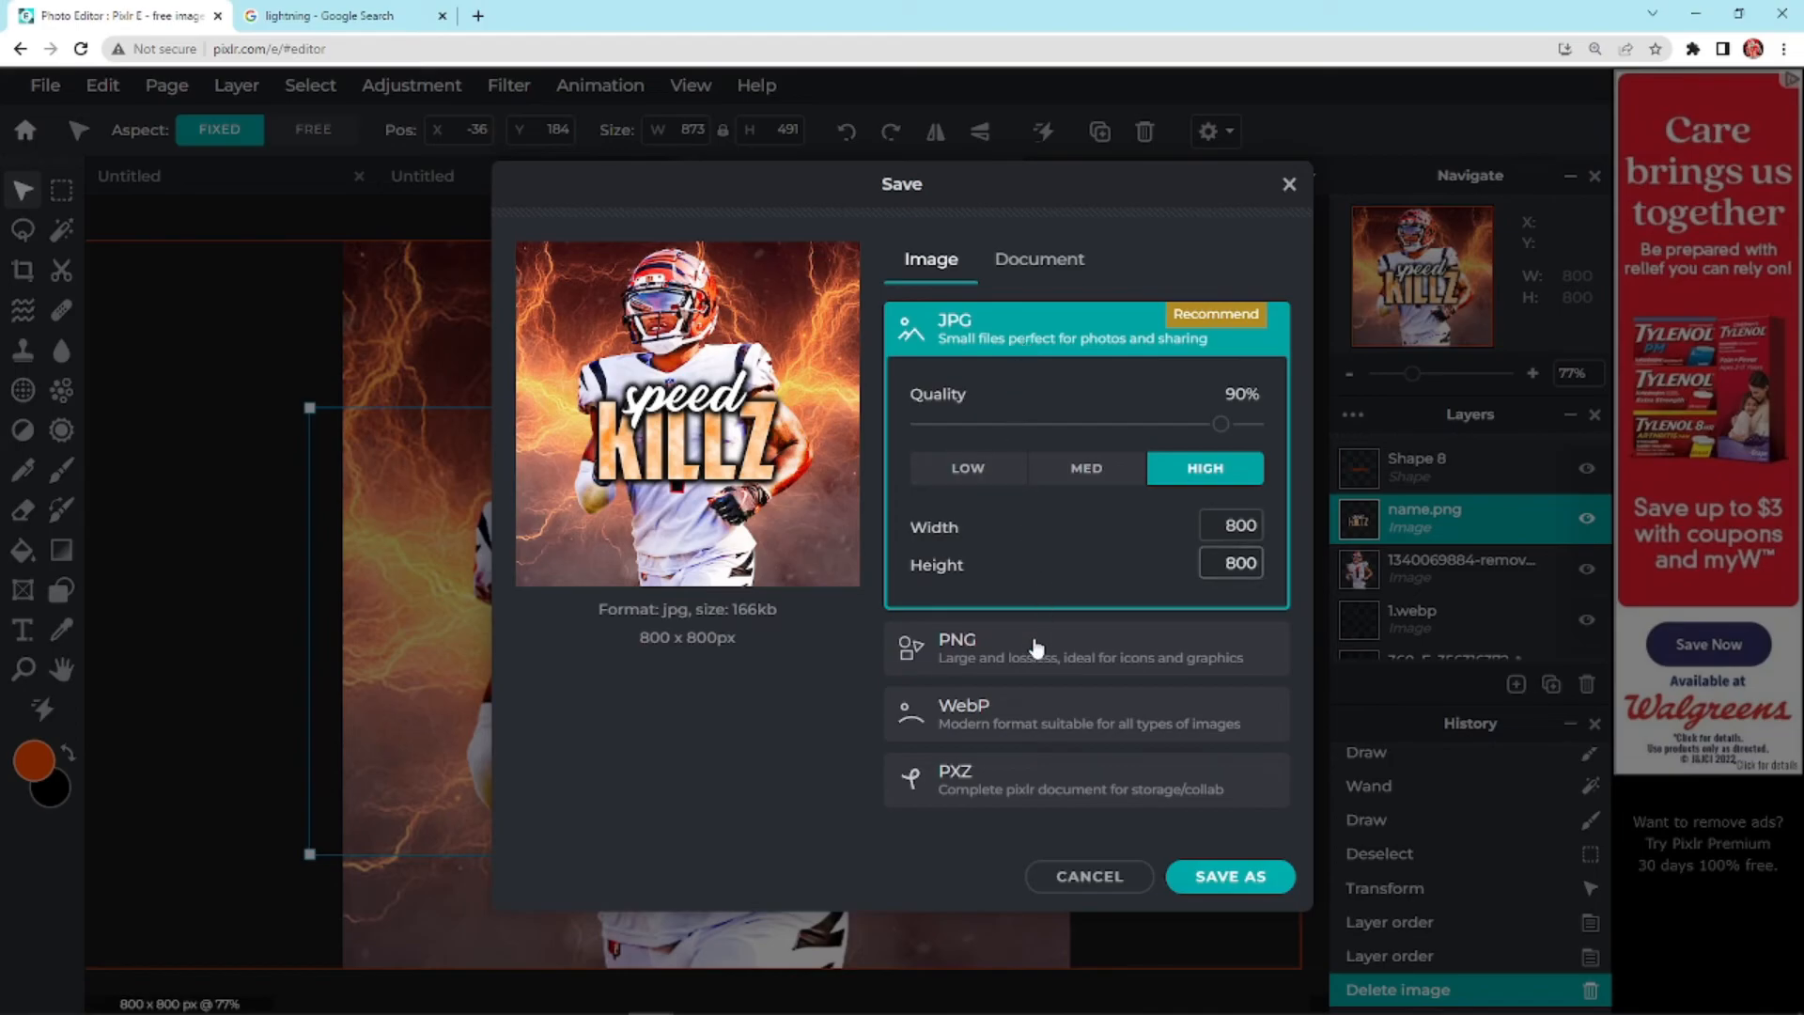
click(1034, 640)
click(983, 336)
drag(1221, 426, 1269, 428)
click(1165, 653)
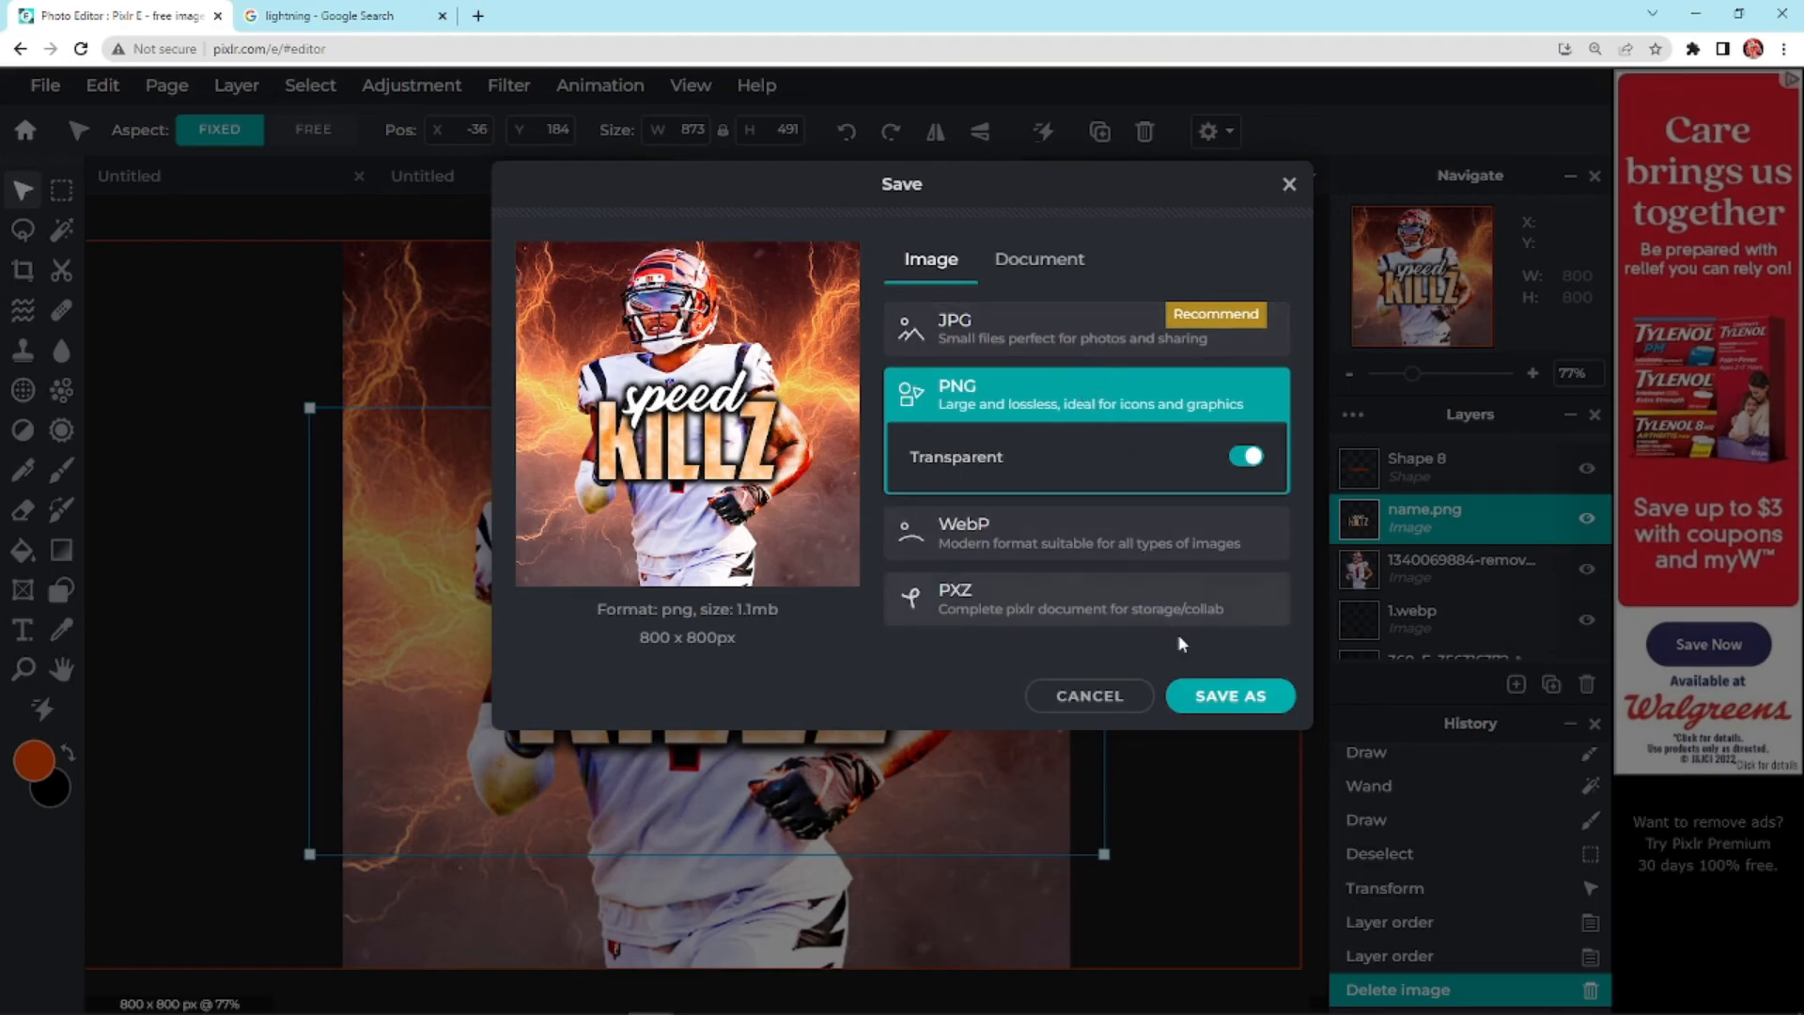
Save the picture as a PNG image named PRP in the Pictures folder and dismiss the premium offer
click(1206, 700)
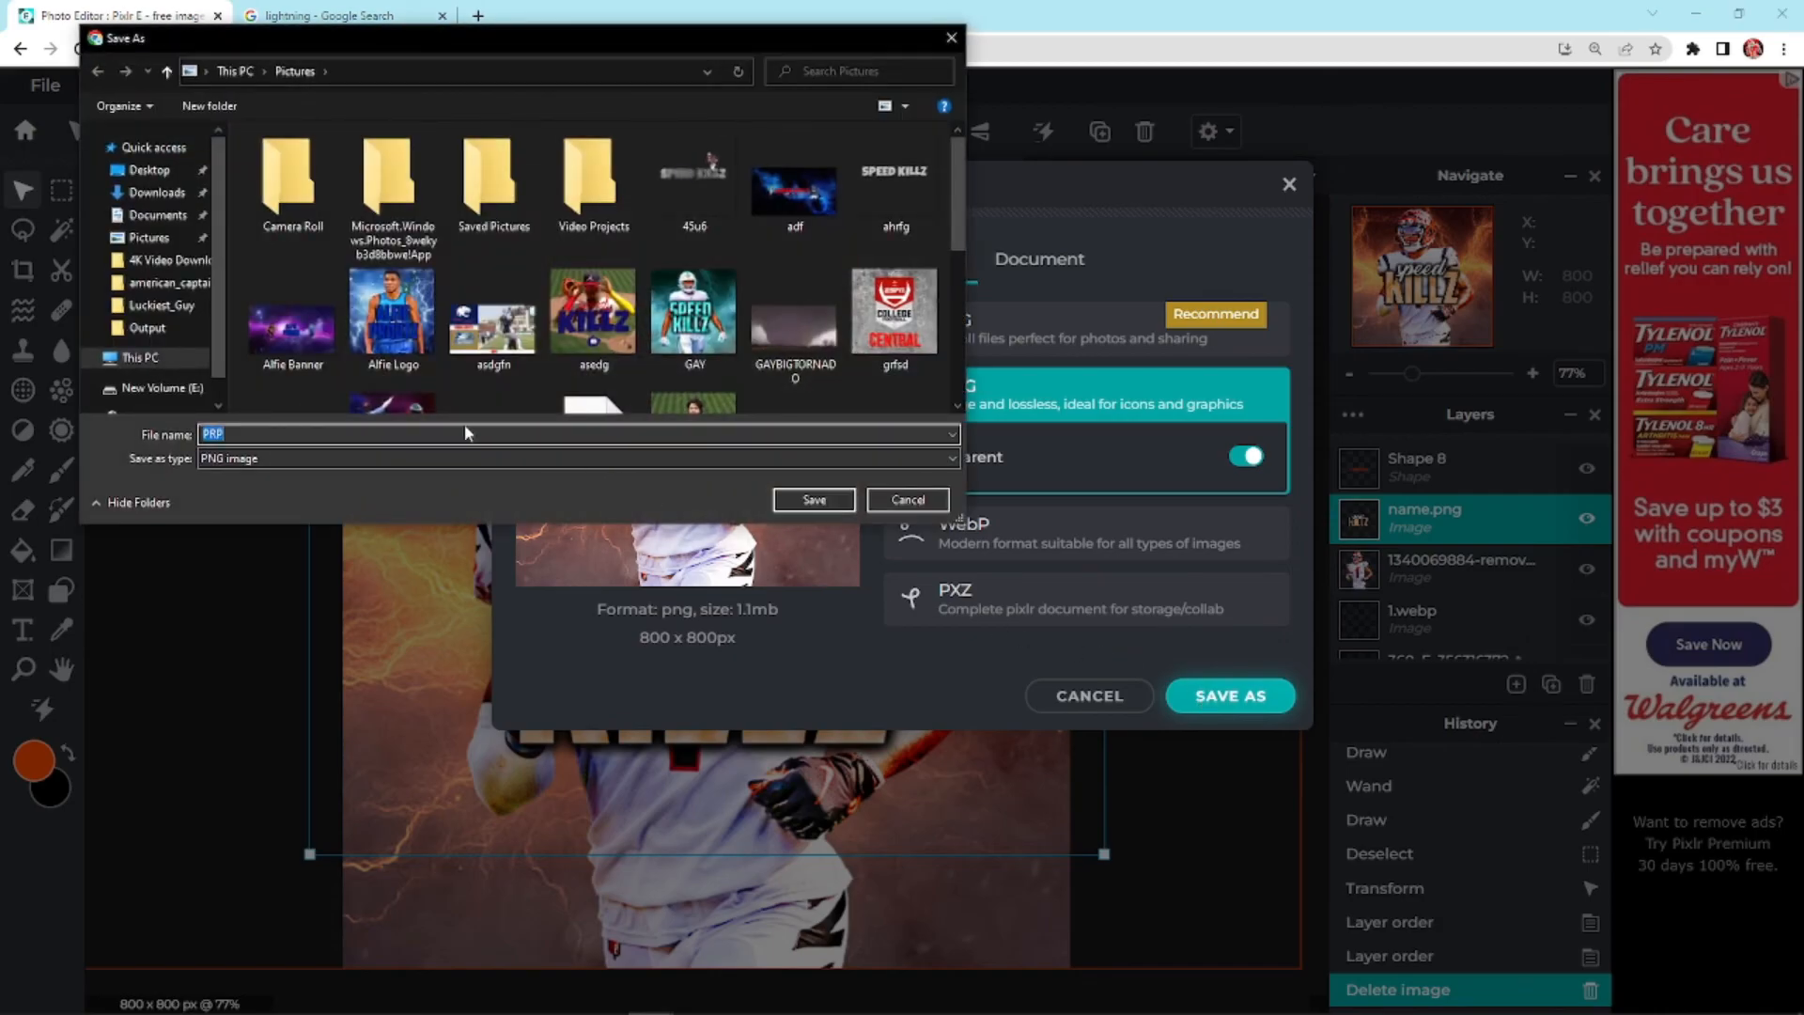
click(814, 499)
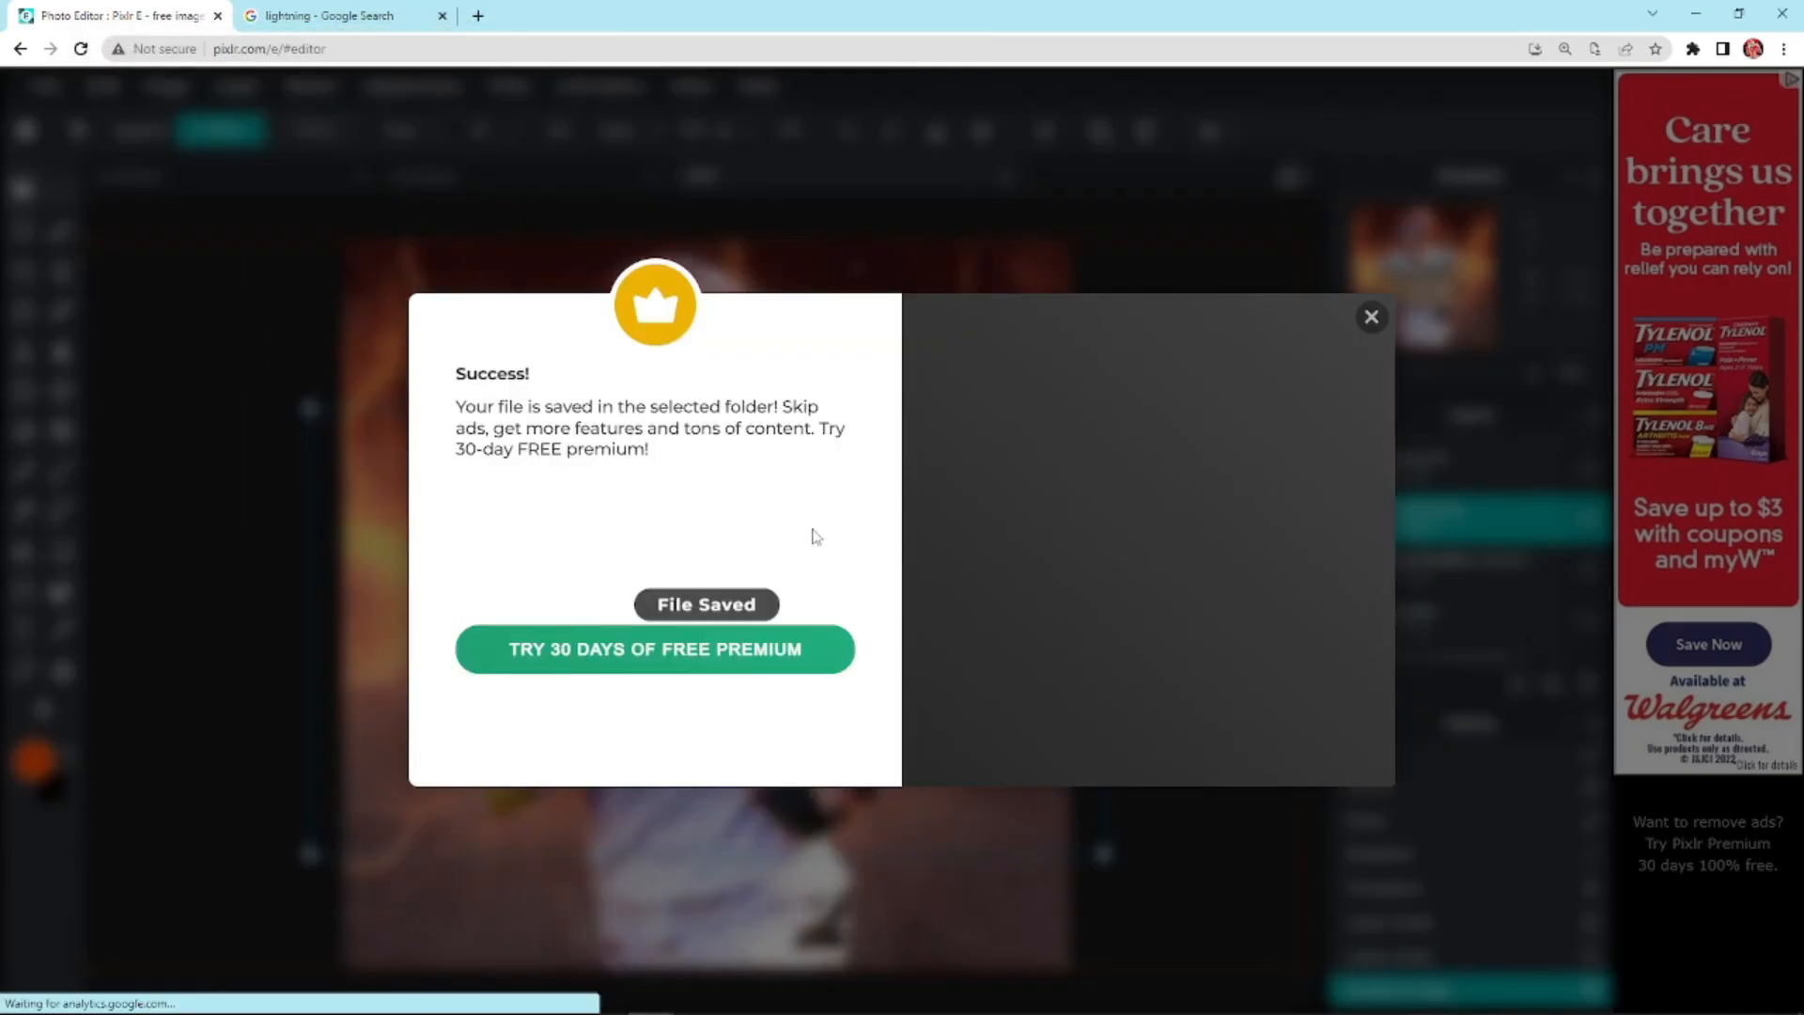
click(1372, 317)
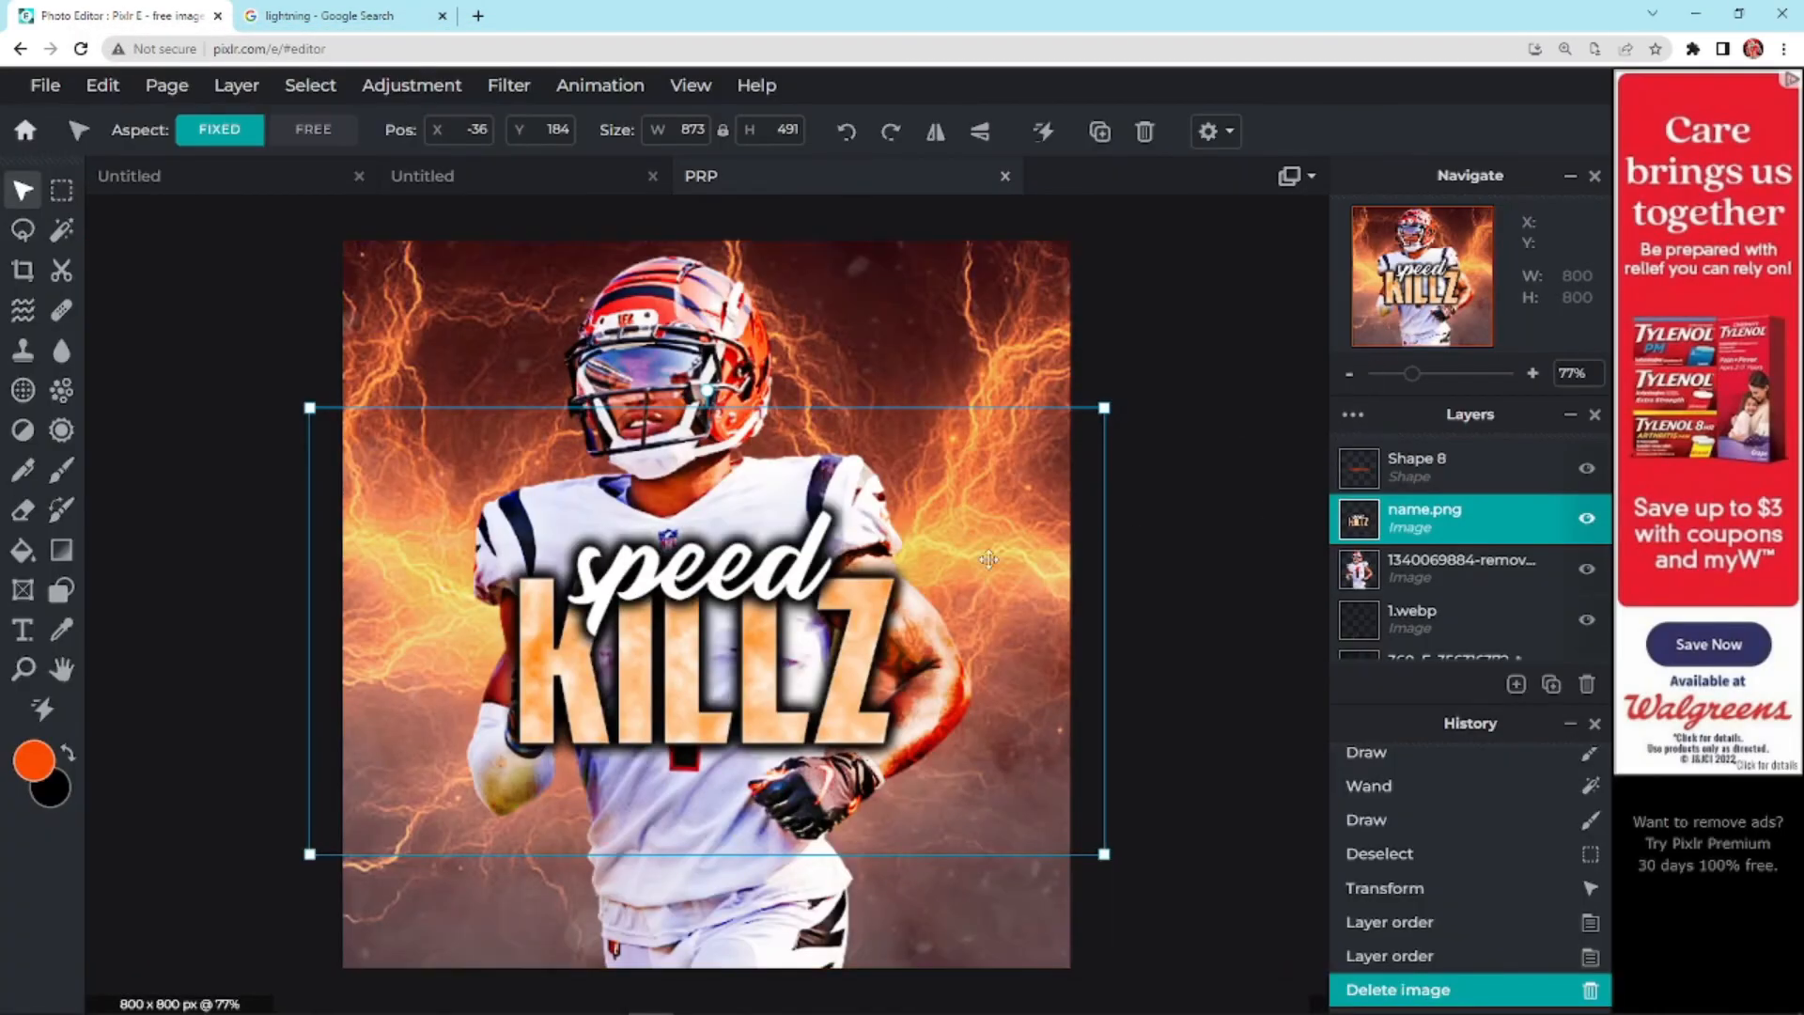
click(201, 330)
click(119, 221)
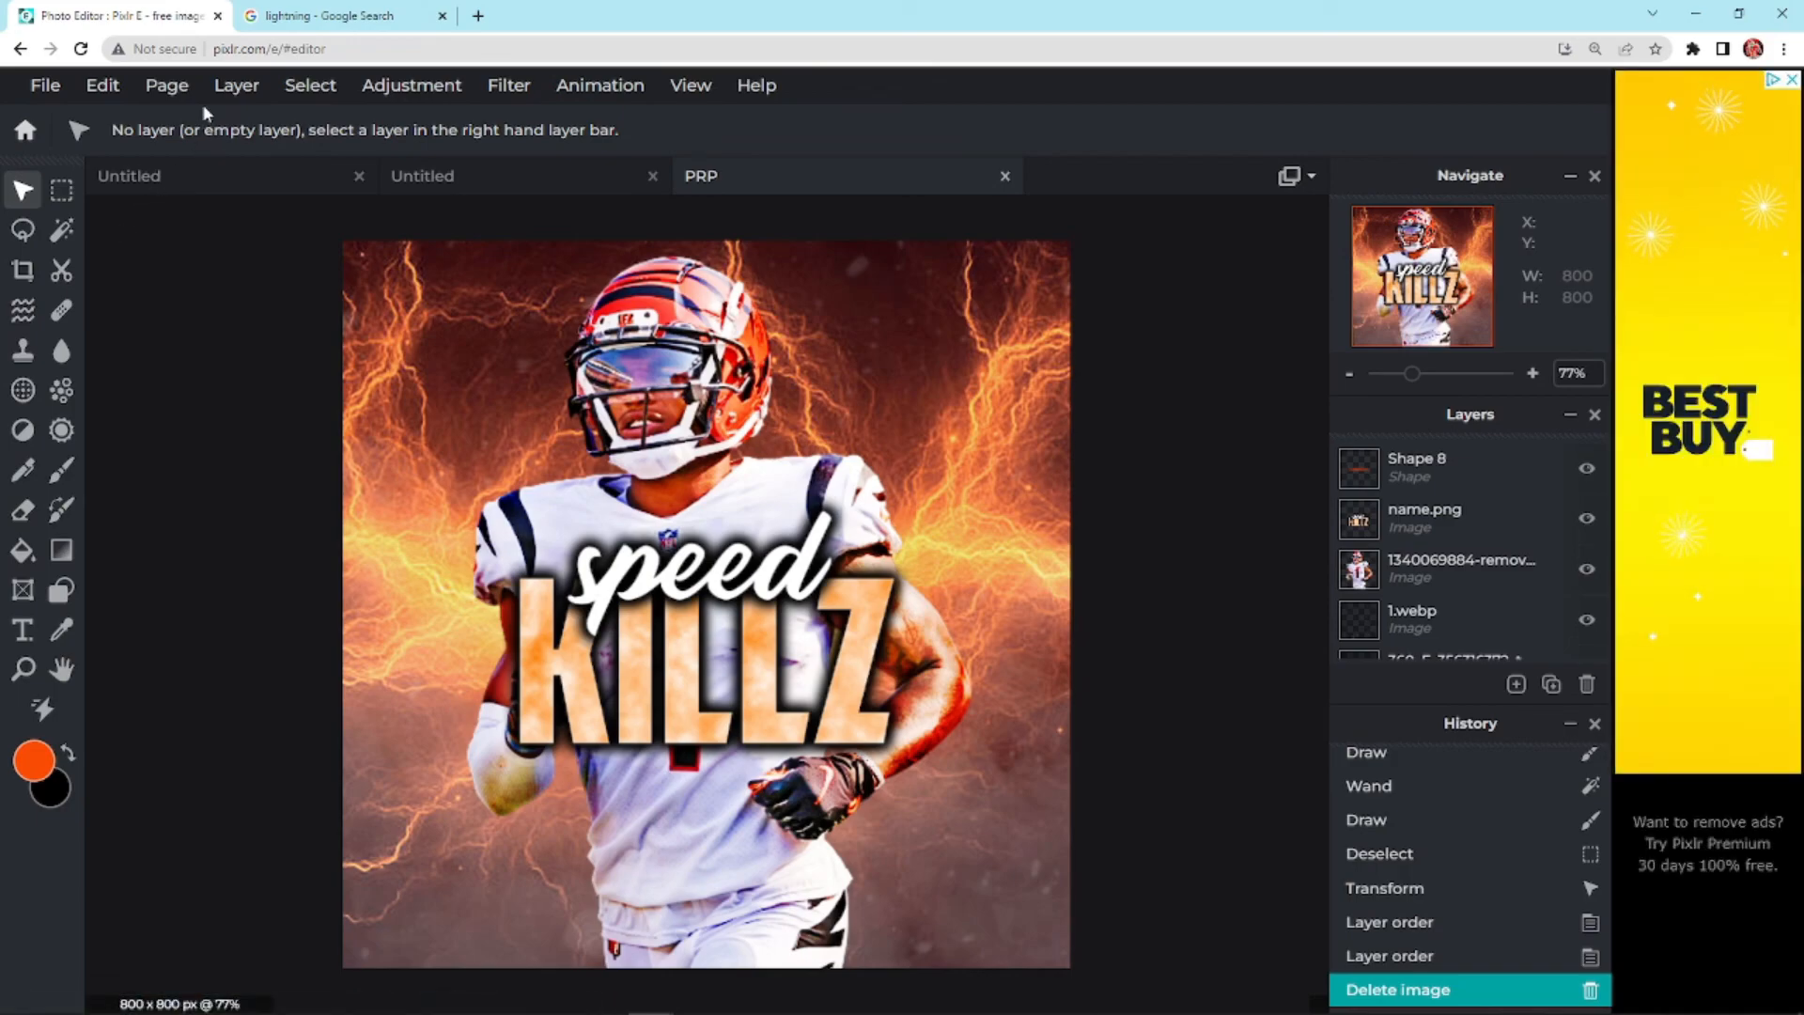
mouse_move(131, 195)
mouse_down()
mouse_move(1128, 503)
mouse_move(1250, 956)
mouse_move(393, 417)
mouse_move(155, 200)
mouse_up()
scroll(200, 252, down, 1)
scroll(211, 263, up, 2)
scroll(212, 263, down, 2)
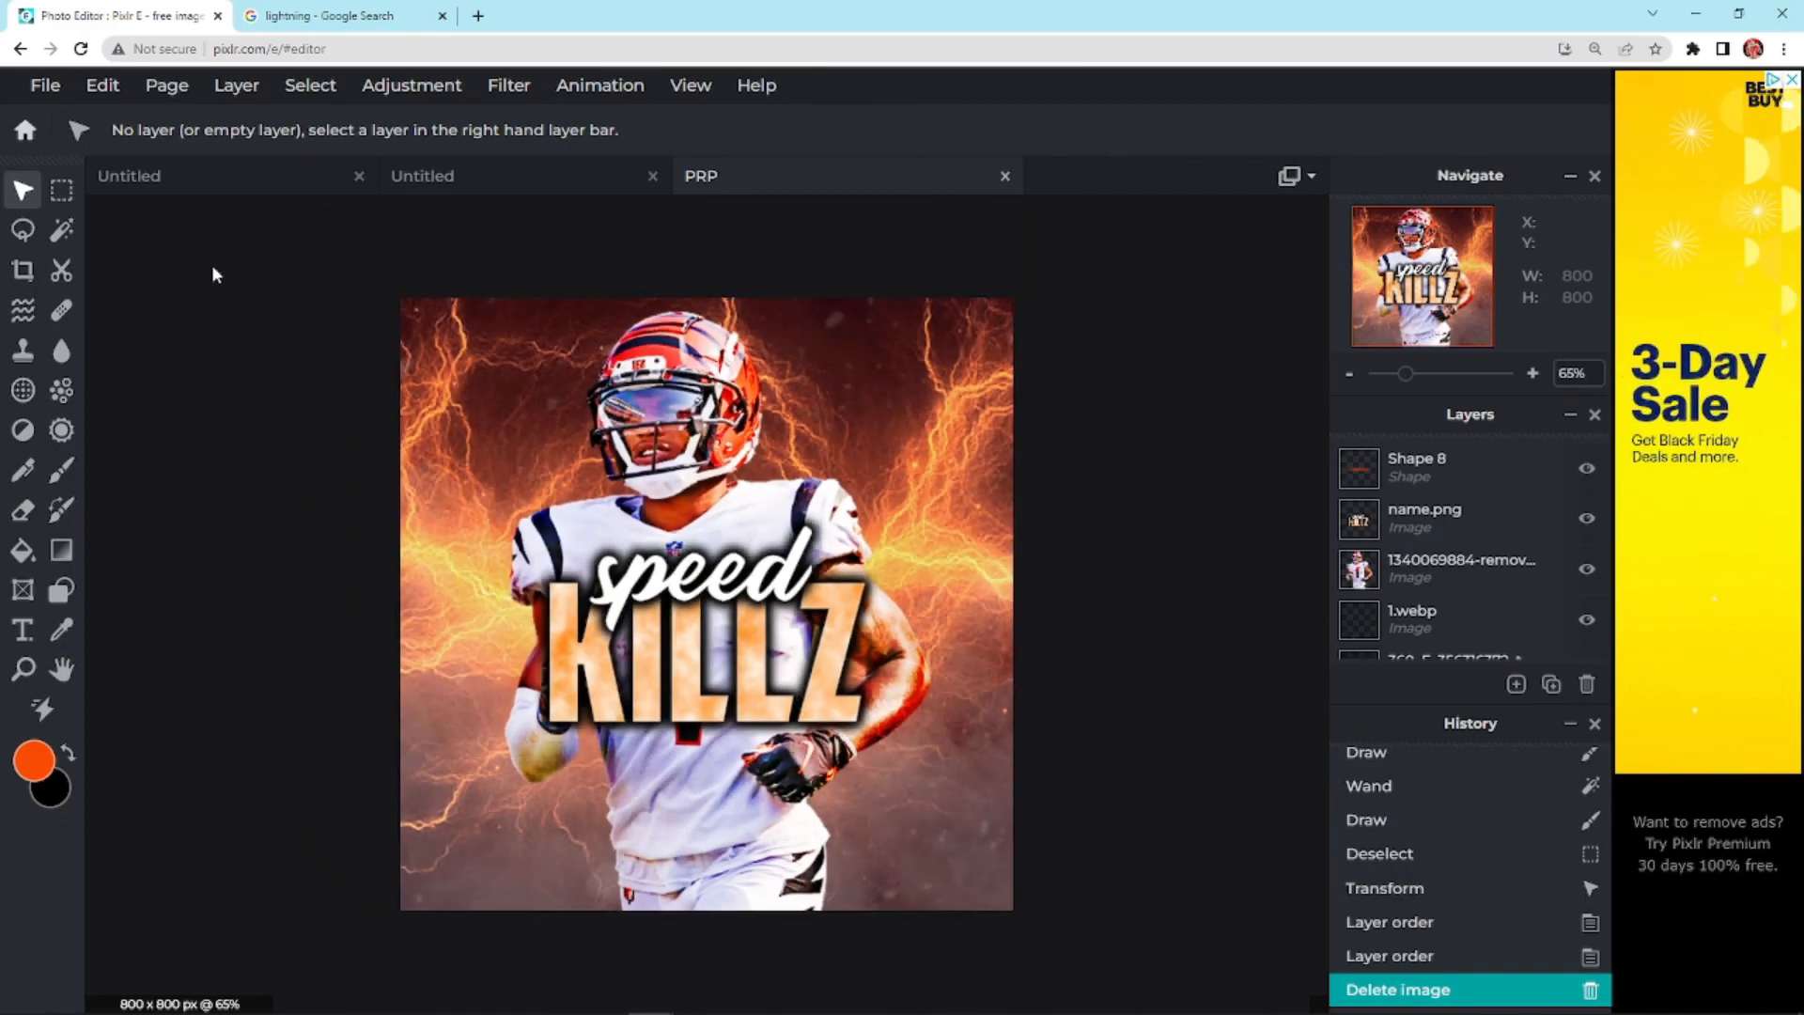